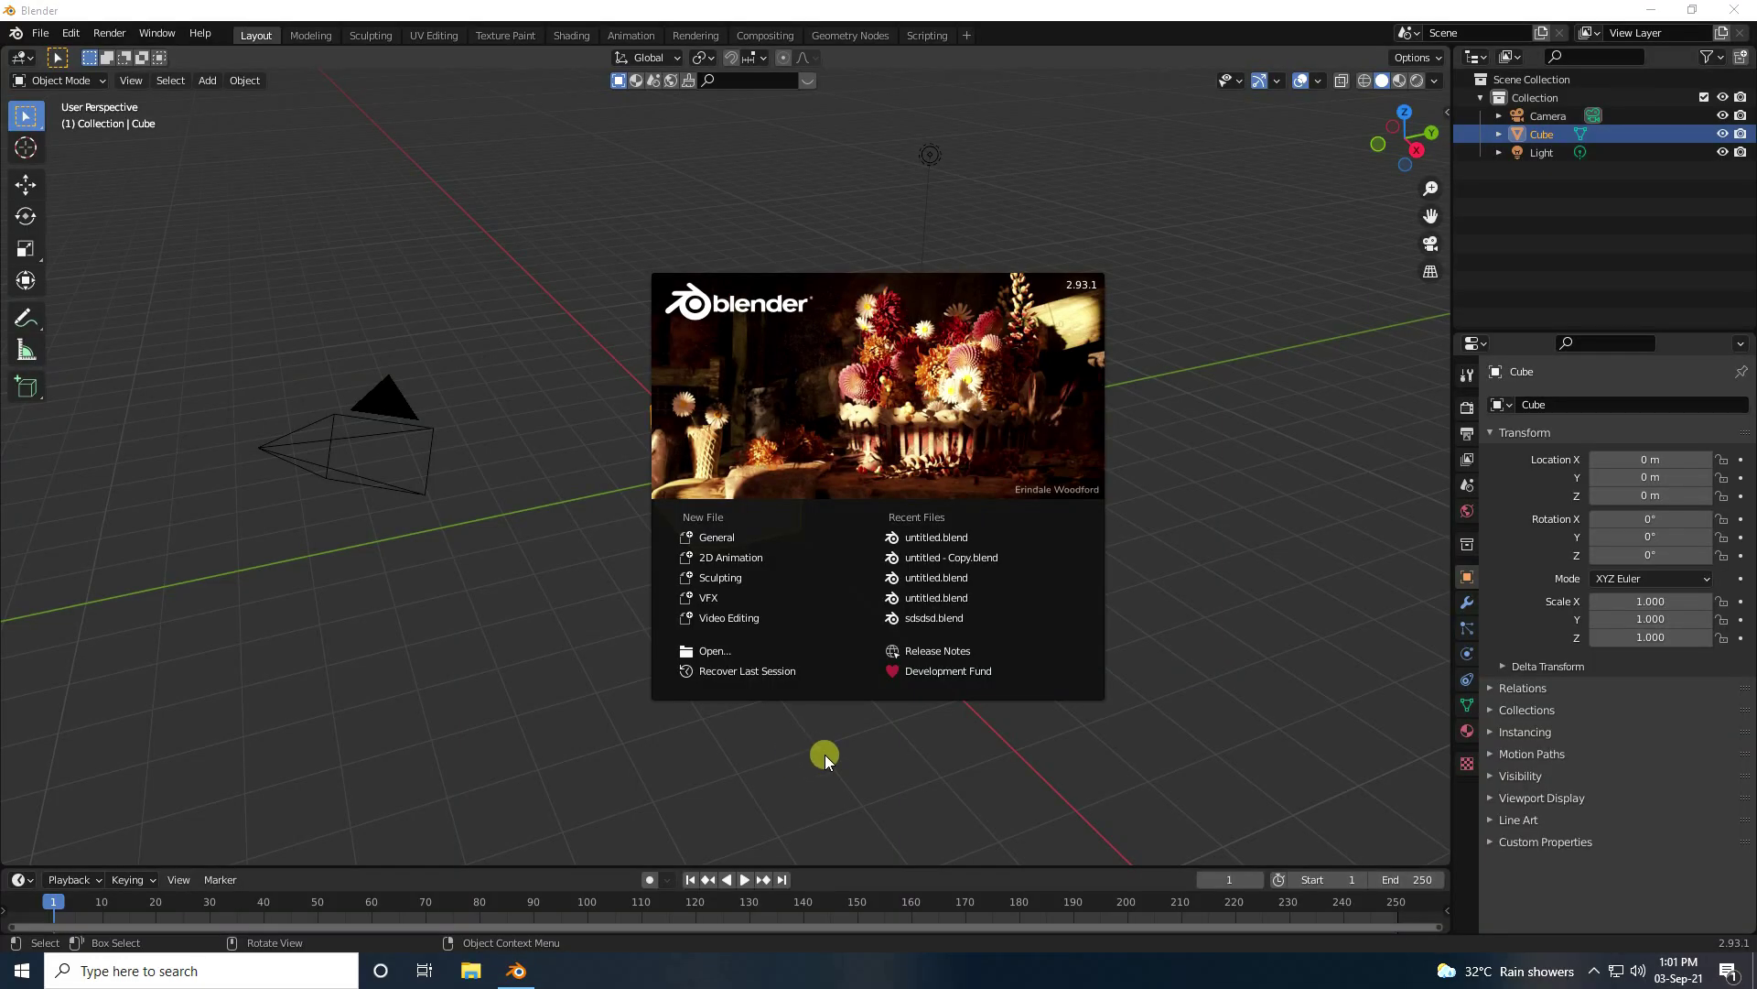
Step: Close the splash screen to reveal the default cube, camera and light scene
left_click(622, 617)
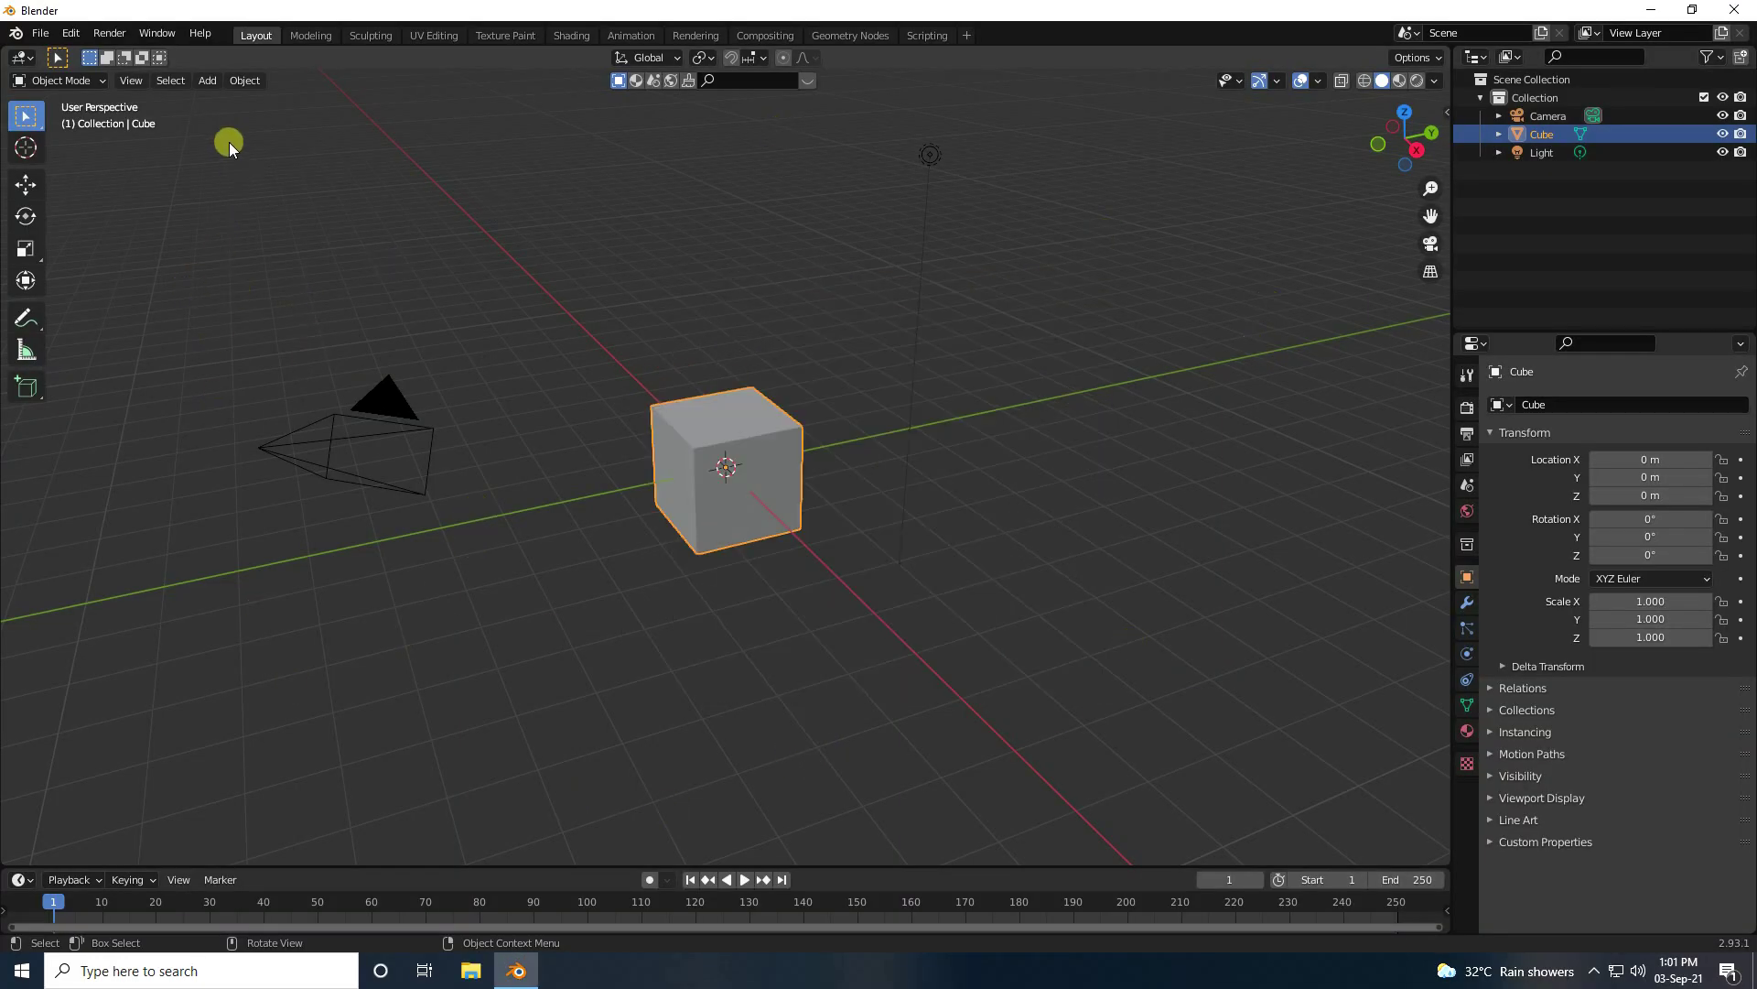
Step: Delete the default cube, camera and light, and add a mesh plane
left_click_drag(229, 142, 1217, 738)
key("Delete")
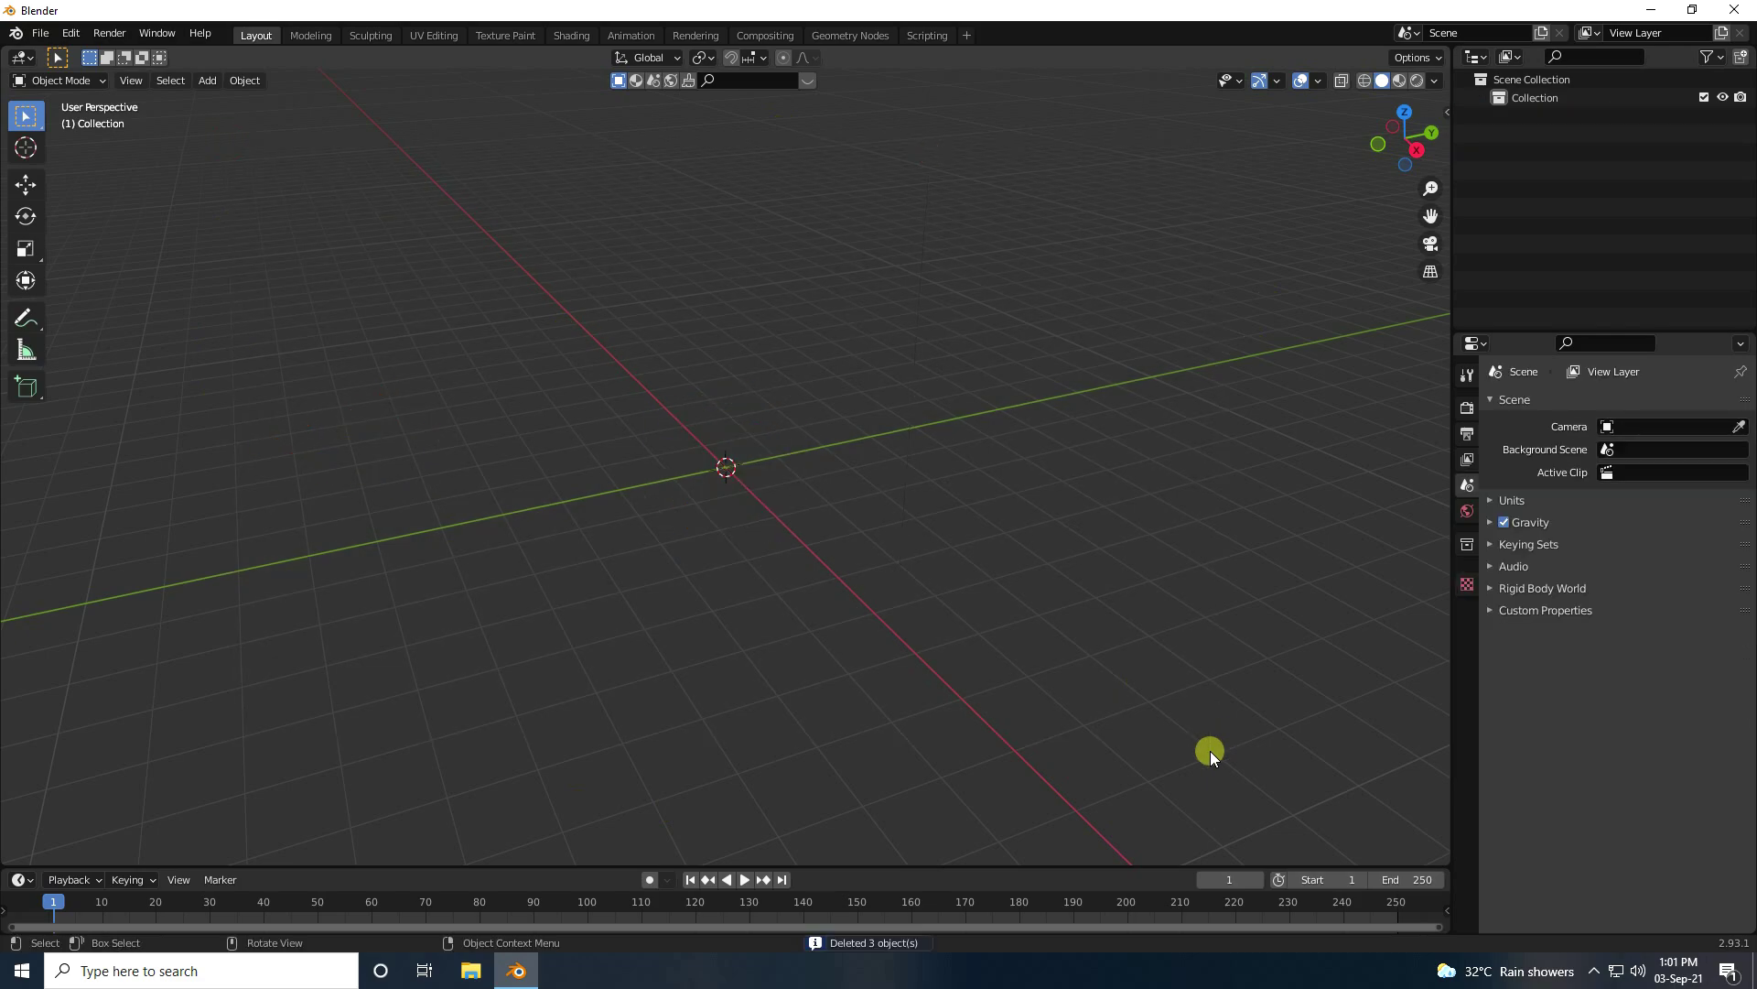
left_click(209, 81)
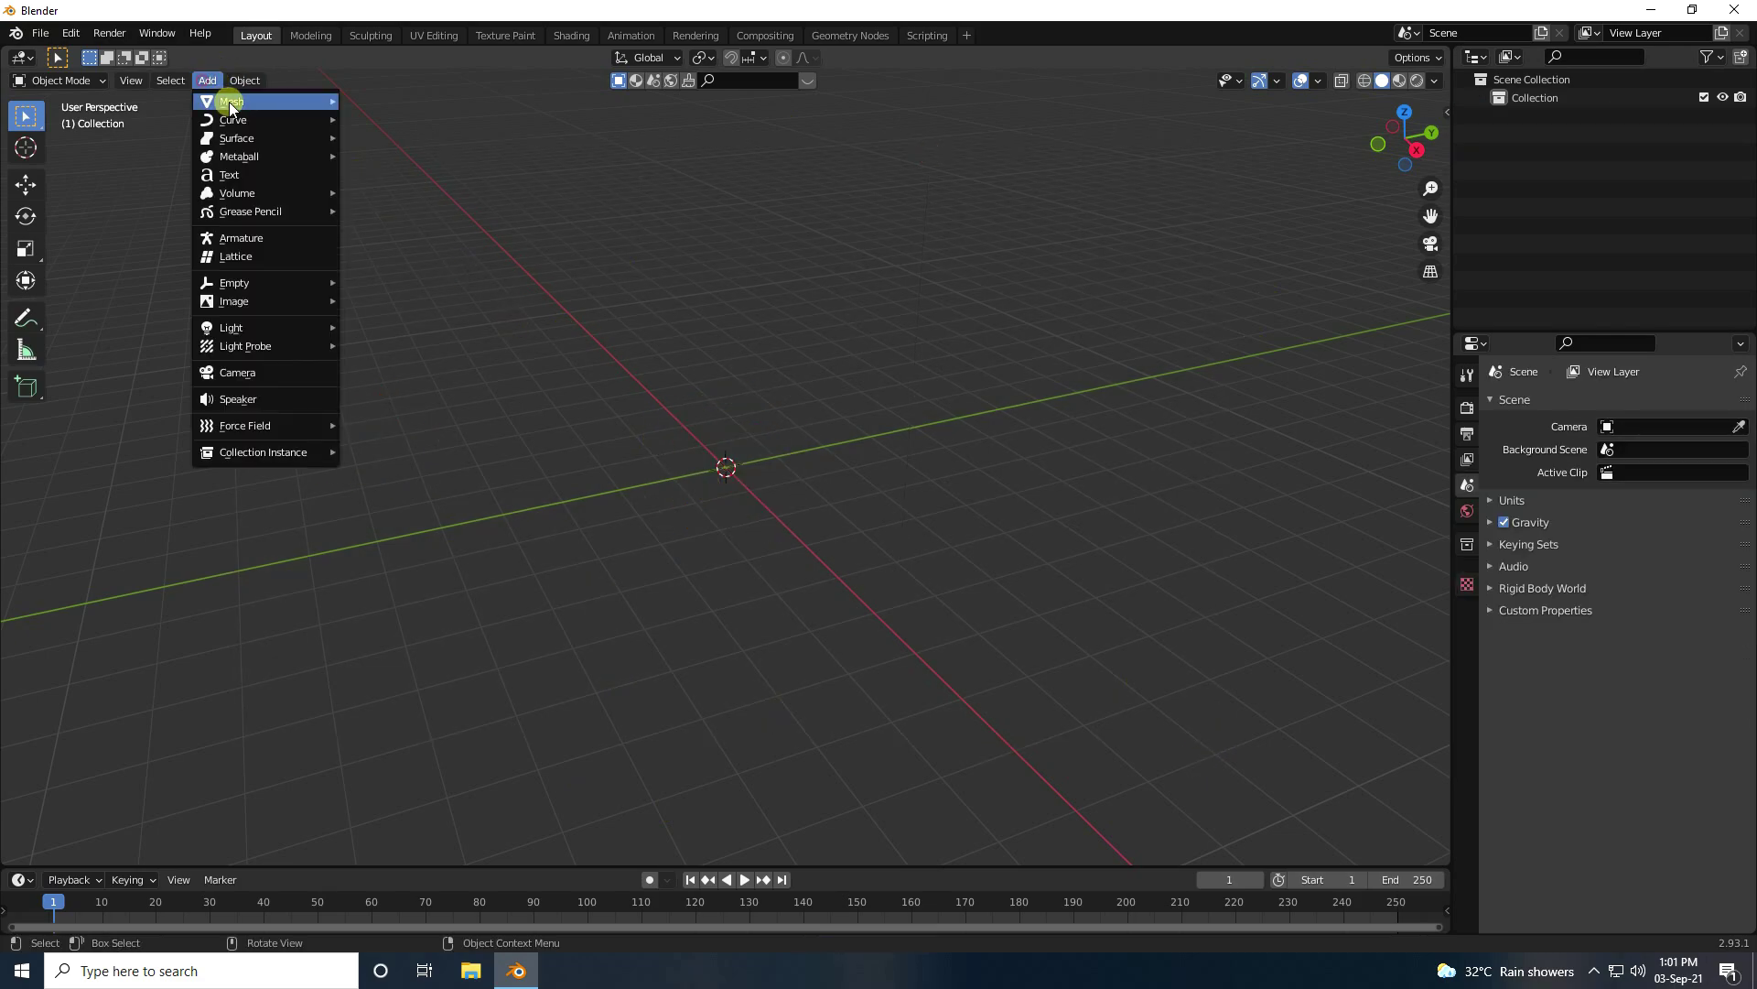
mouse_move(229, 102)
left_click(395, 103)
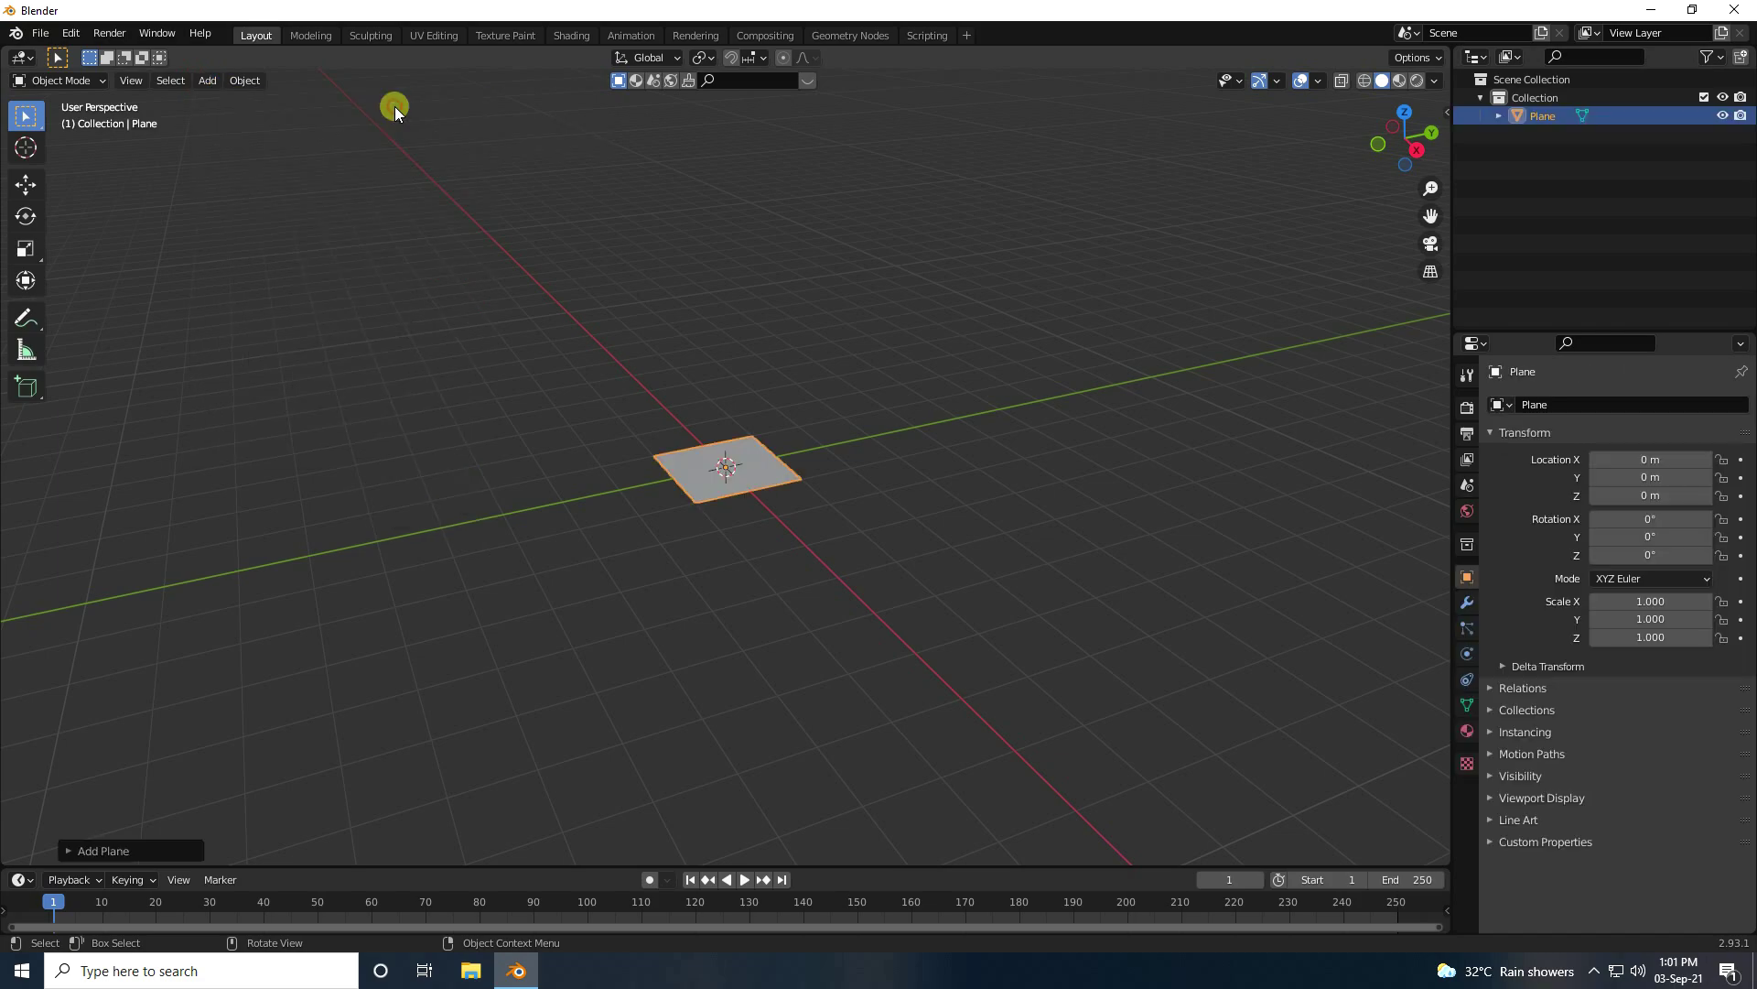
Step: Scale the plane to 10 on both X and Y
left_click(1647, 602)
type("10")
key("Tab")
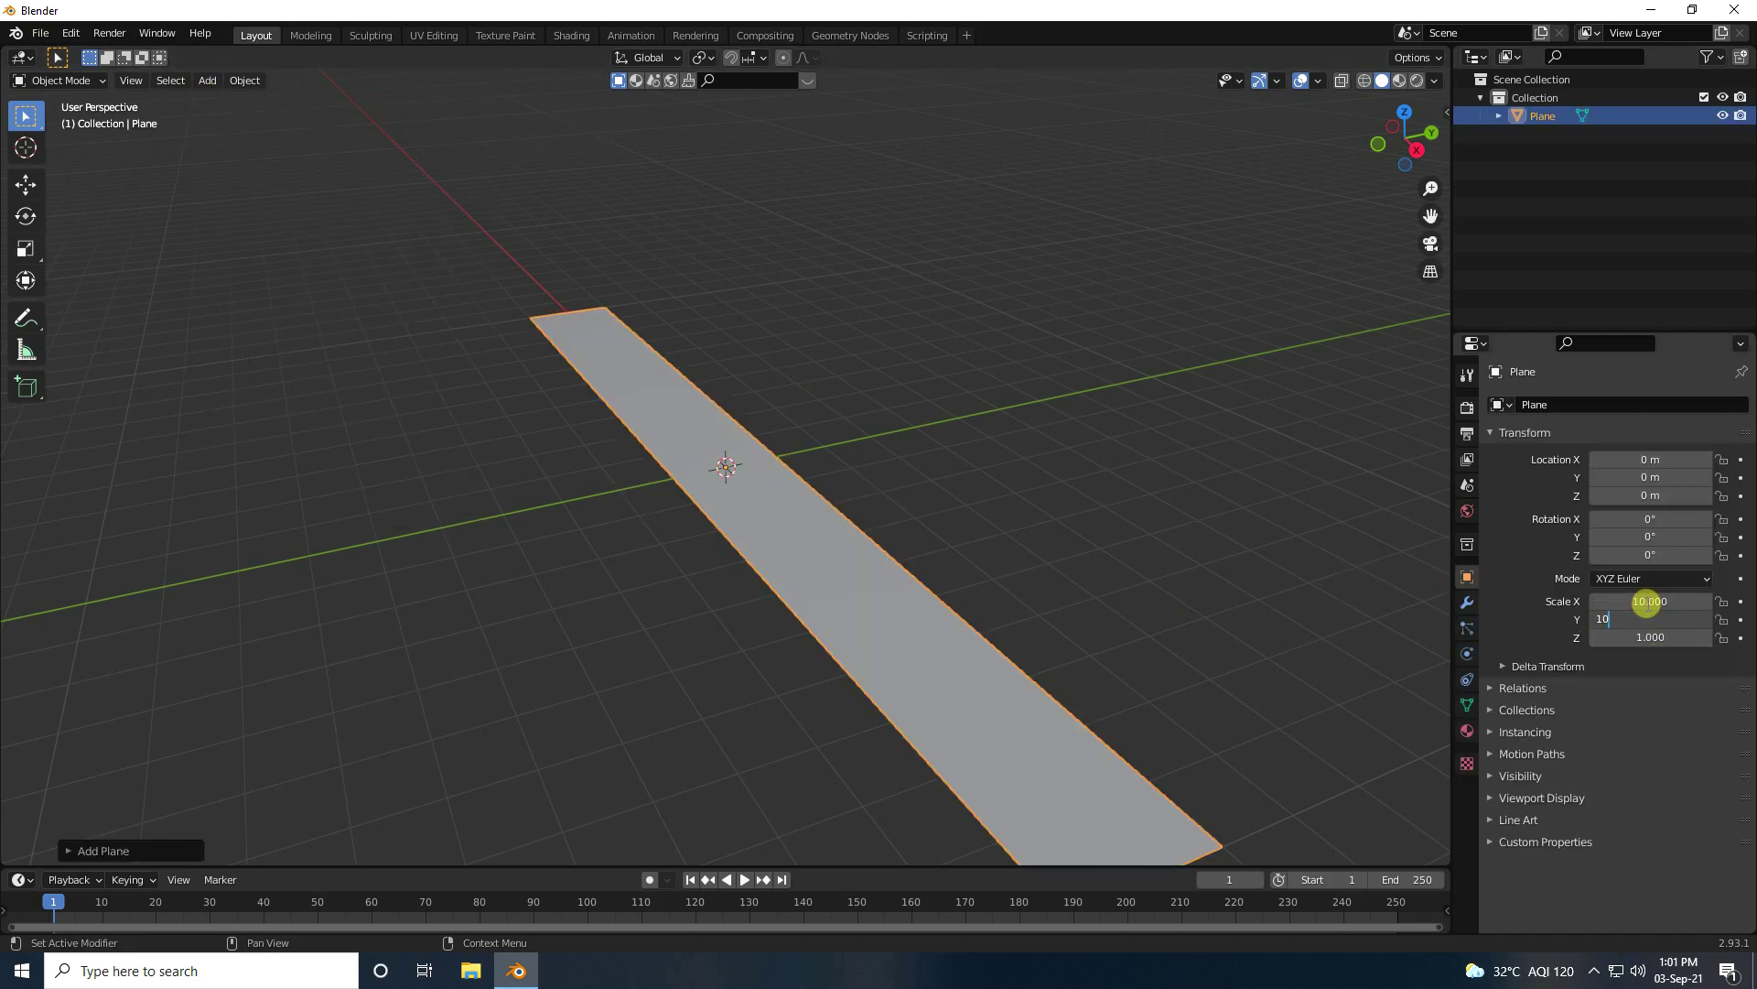
key("Return")
scroll(765, 493, "down", 5)
scroll(645, 519, "up", 3)
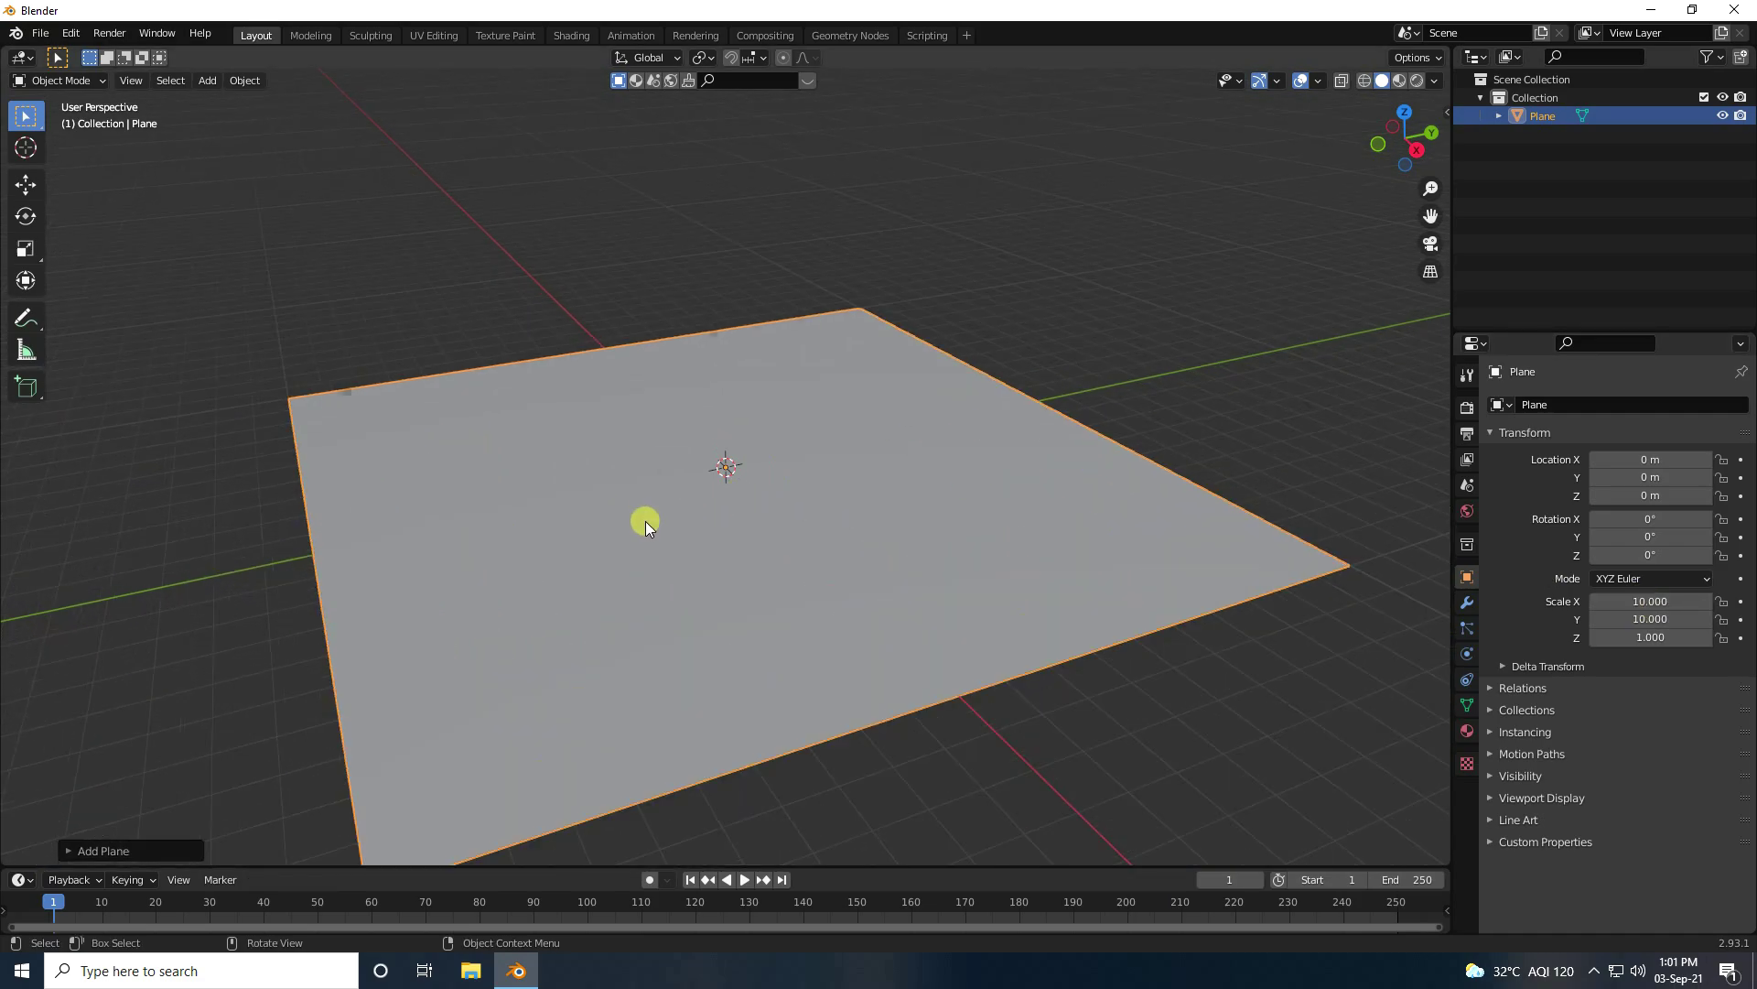
middle_click_drag(646, 520, 852, 507)
scroll(772, 501, "up", 2)
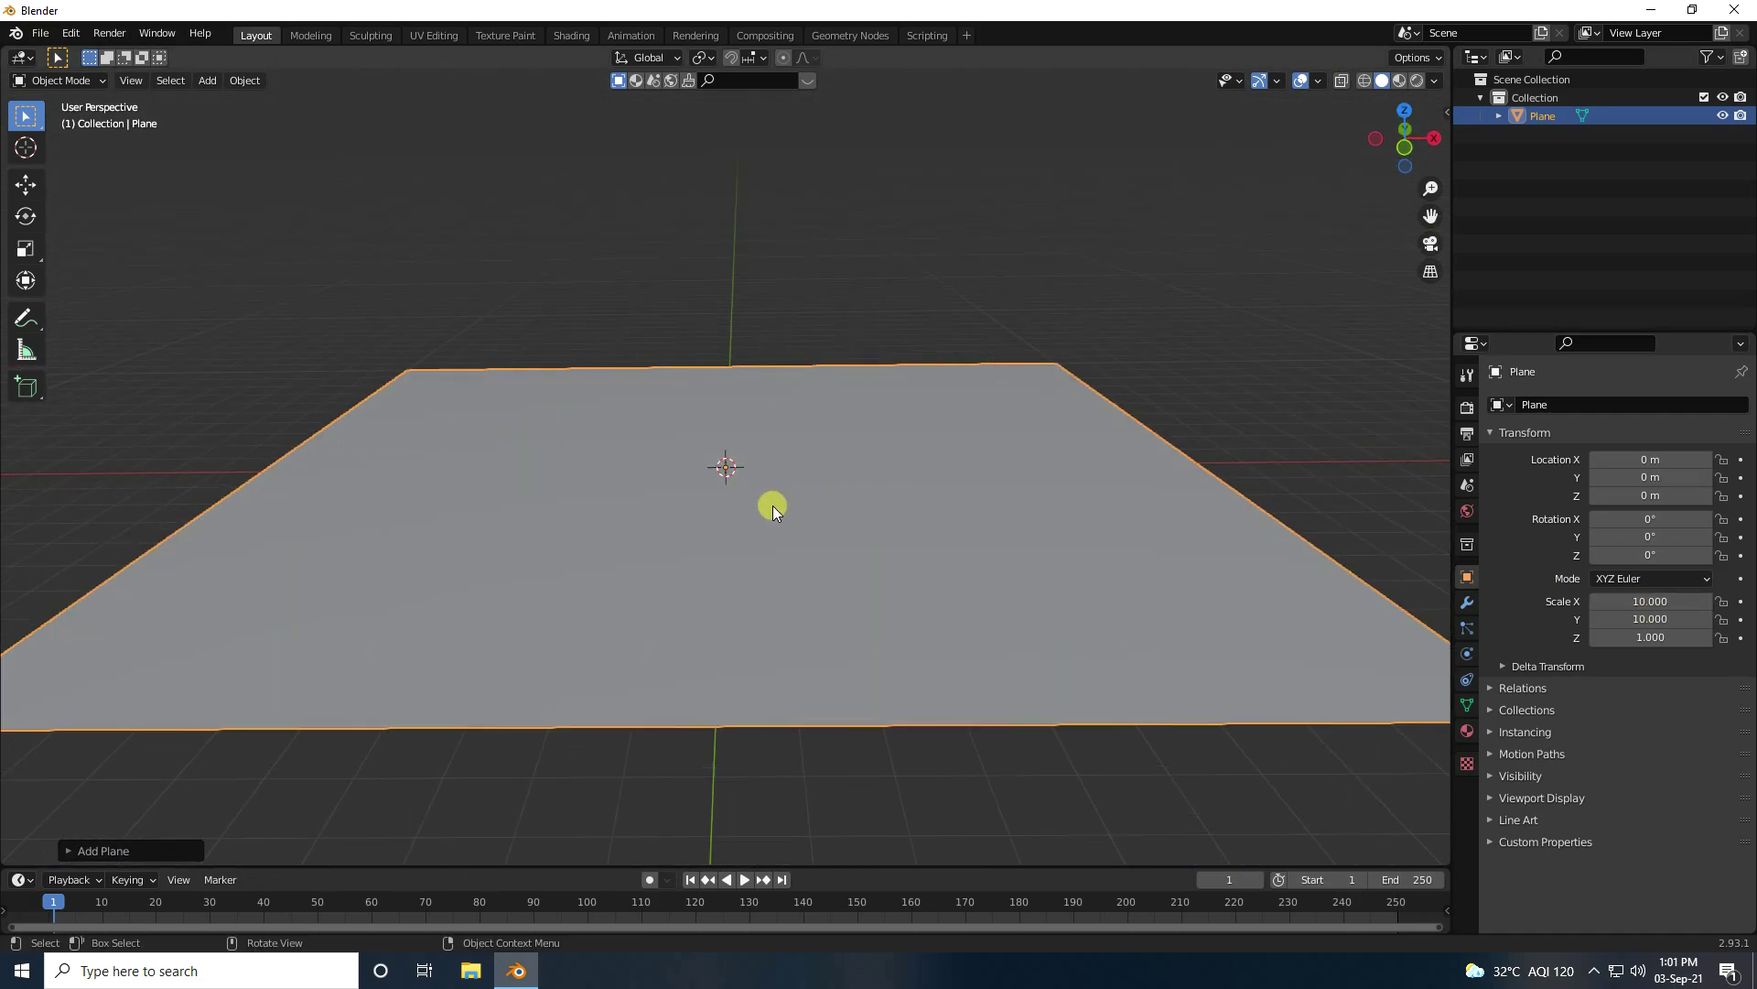
Step: Add a Landscape mesh and apply a large terrain preset from Operator Presets
left_click(206, 80)
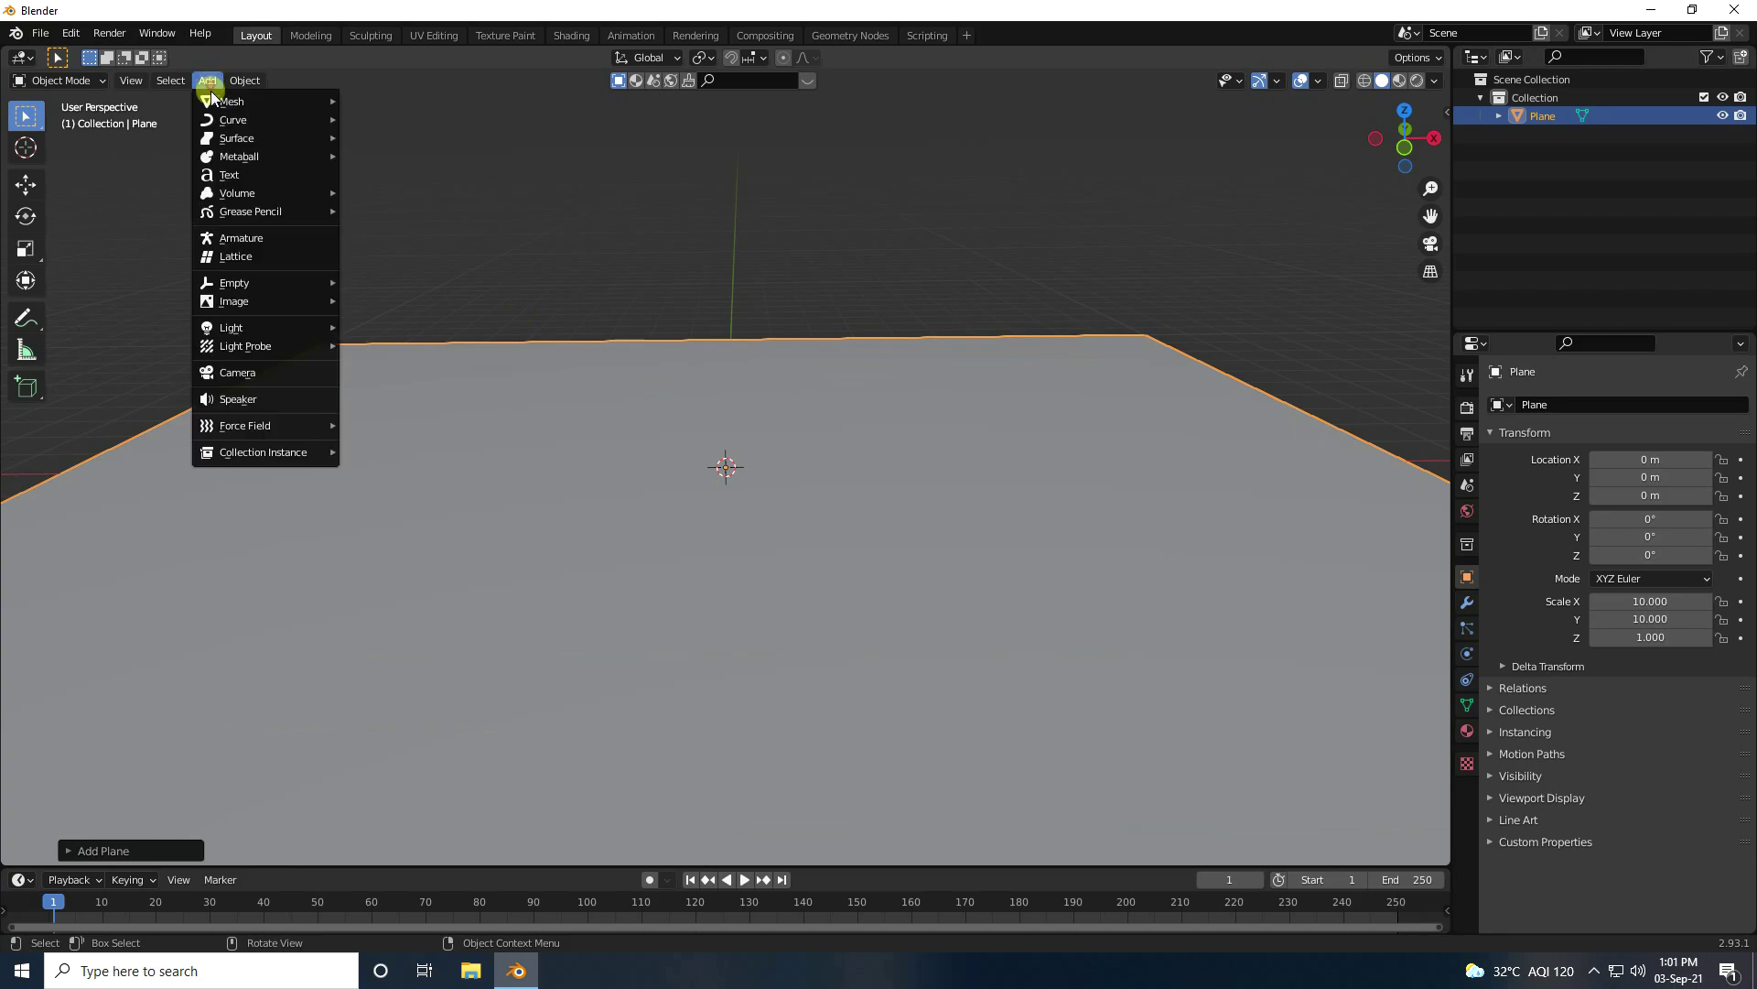
mouse_move(275, 101)
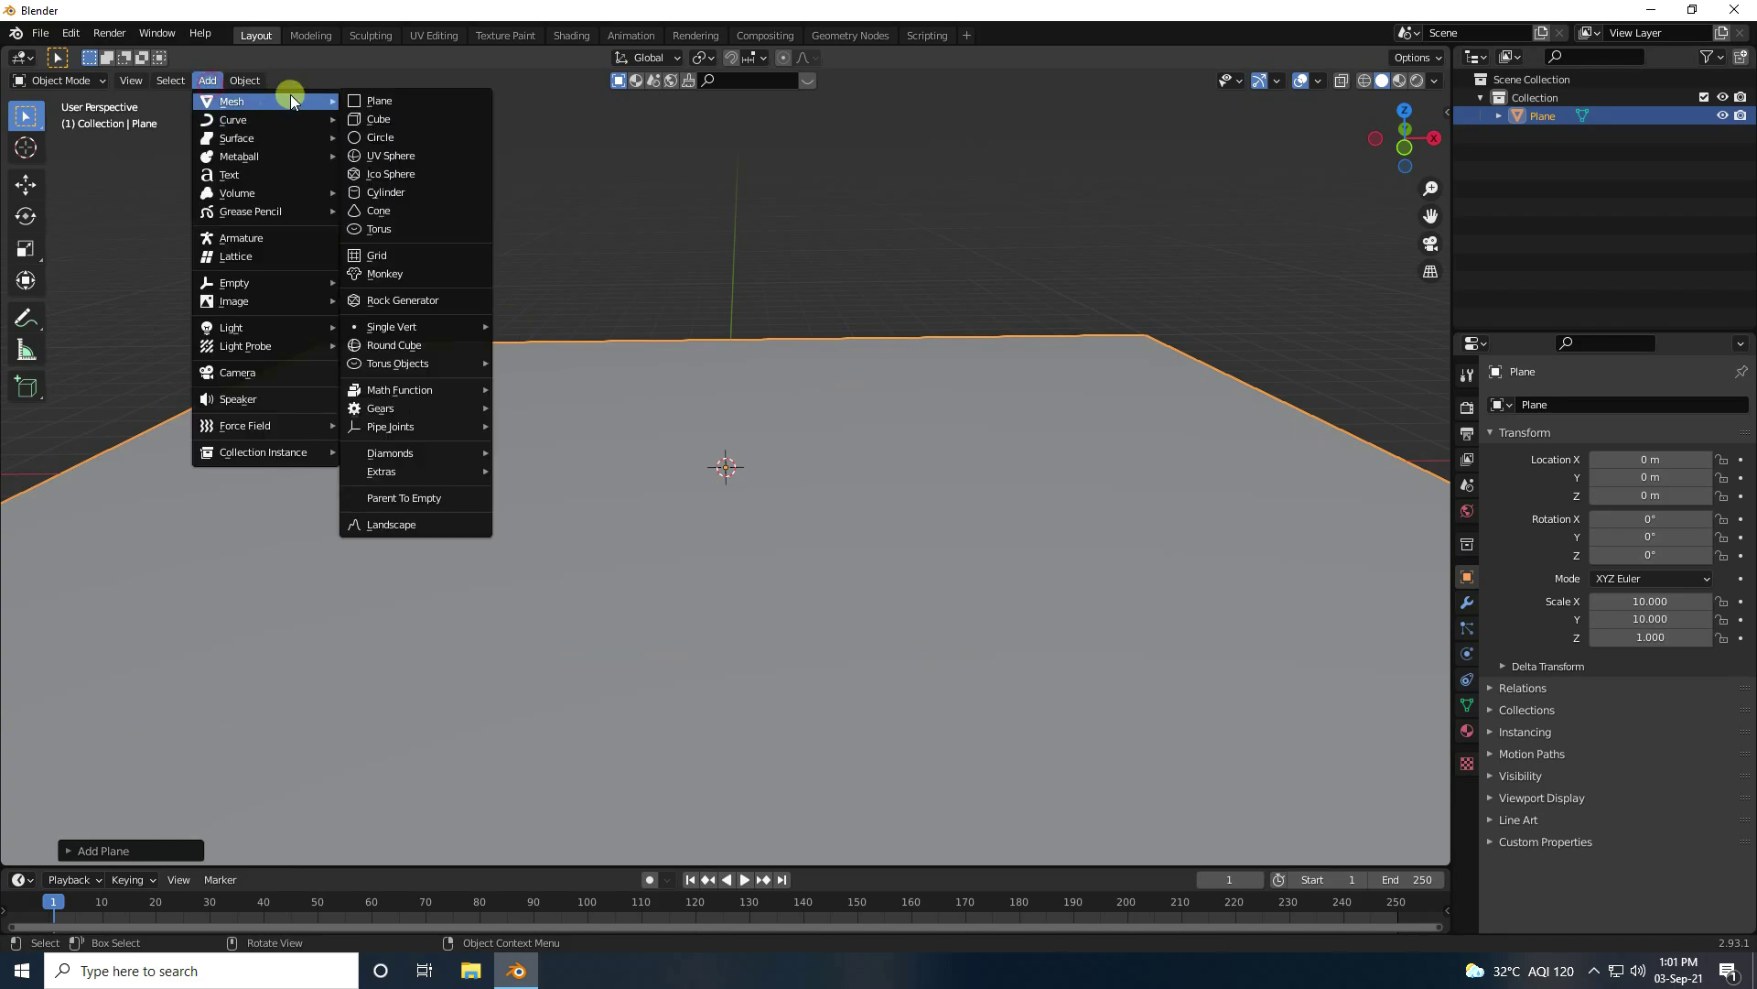
left_click(375, 523)
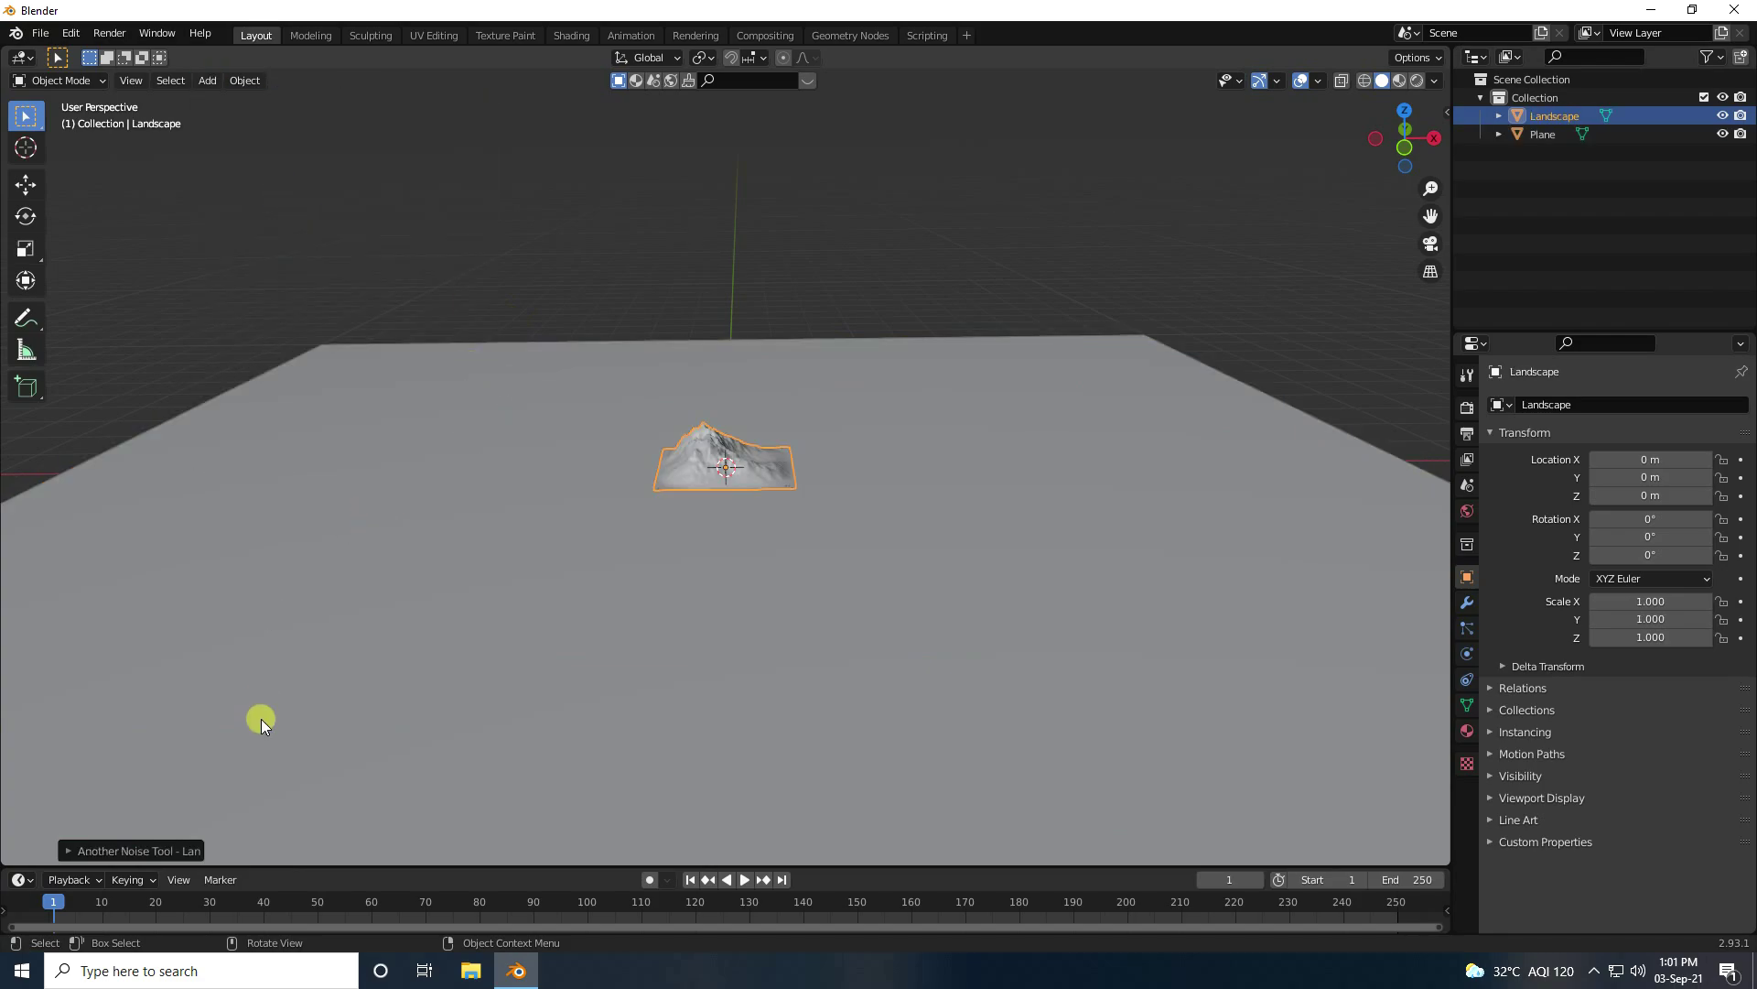
left_click(80, 849)
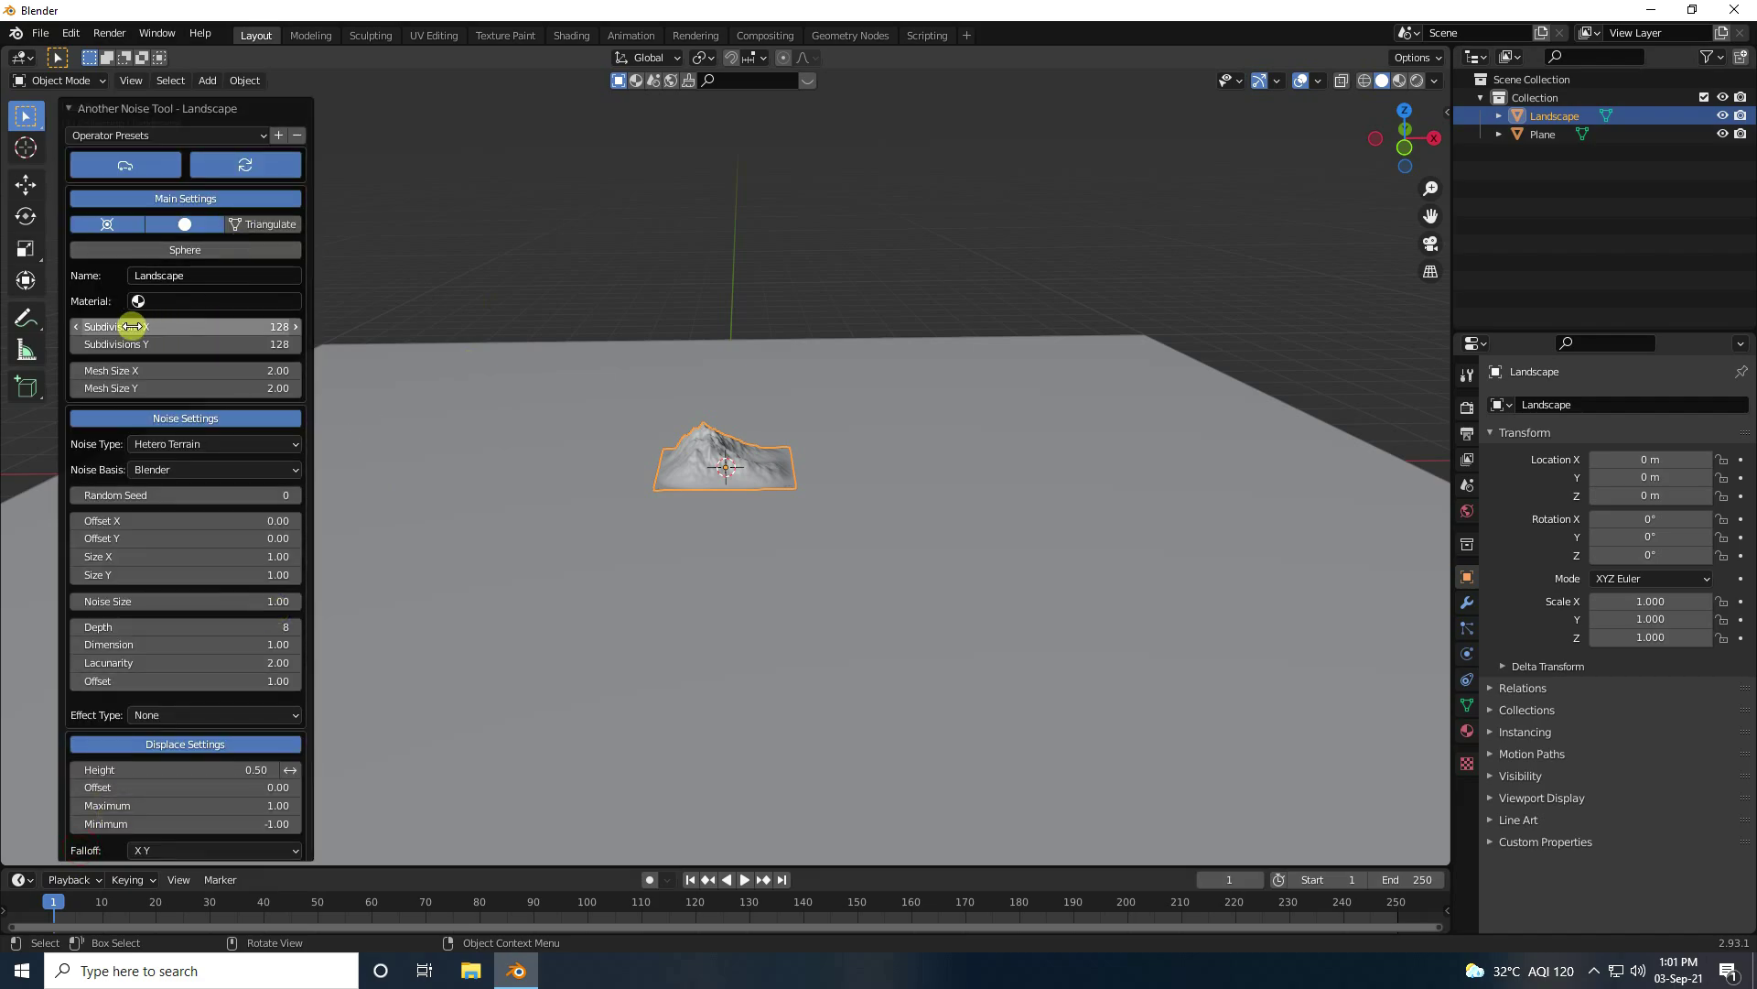
left_click(264, 135)
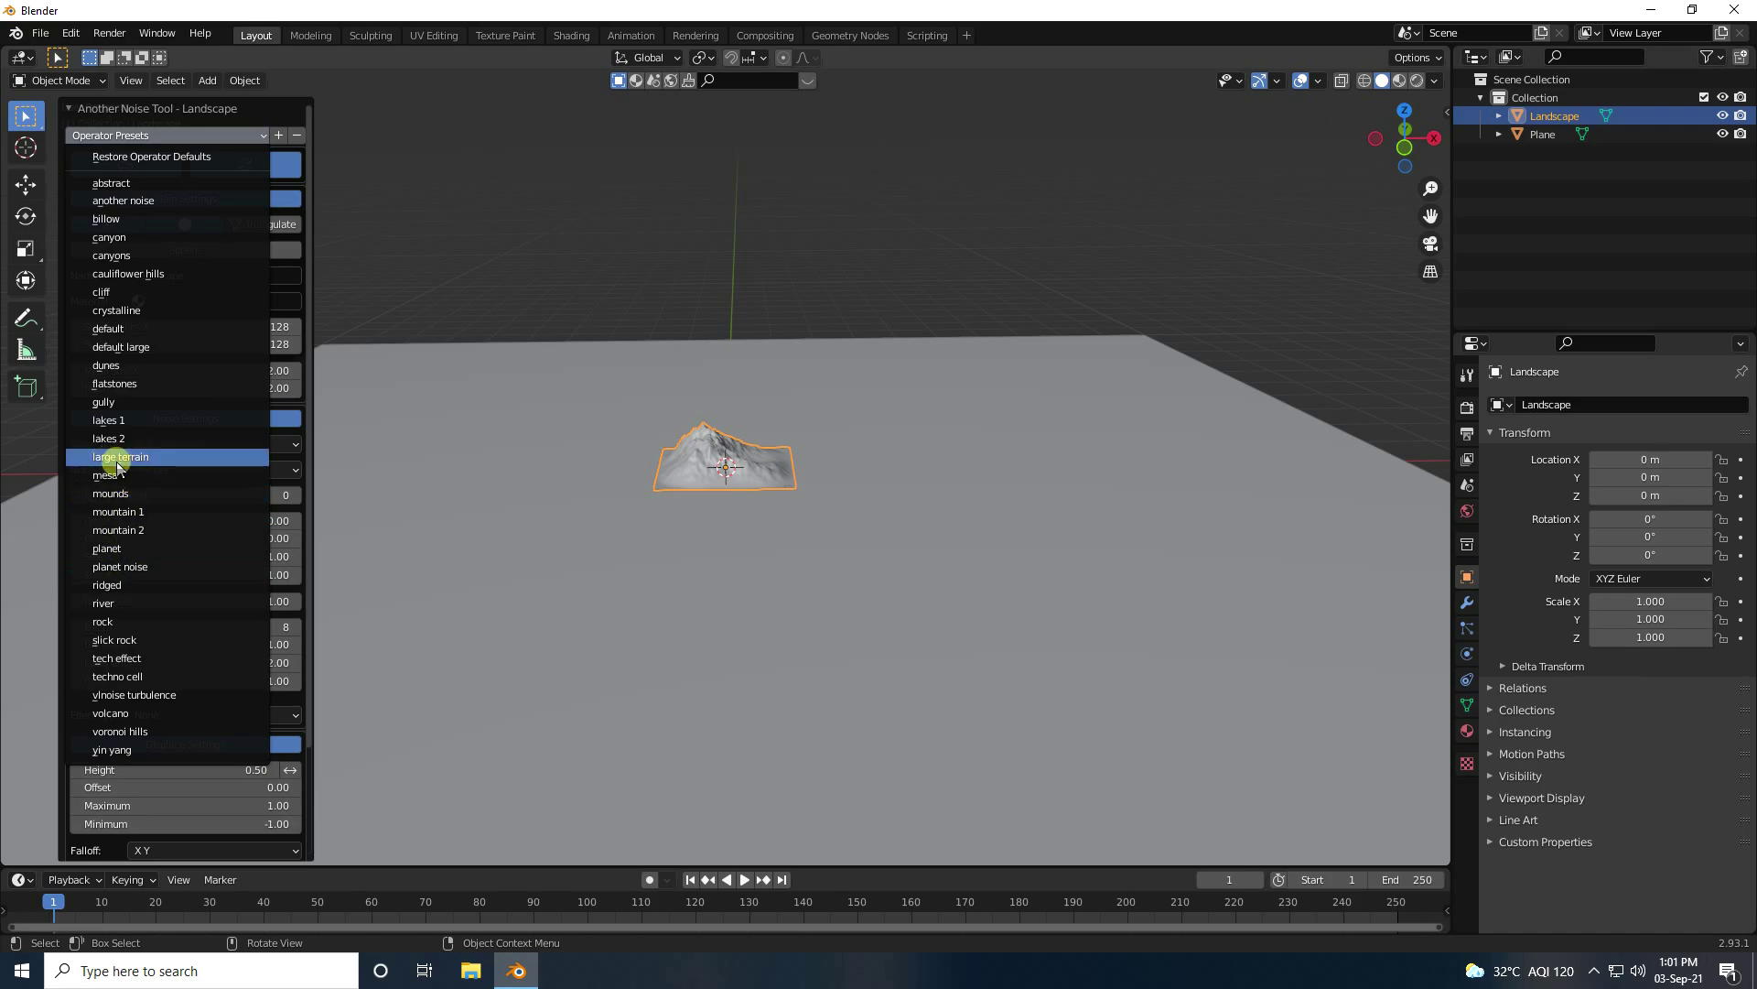
left_click(215, 570)
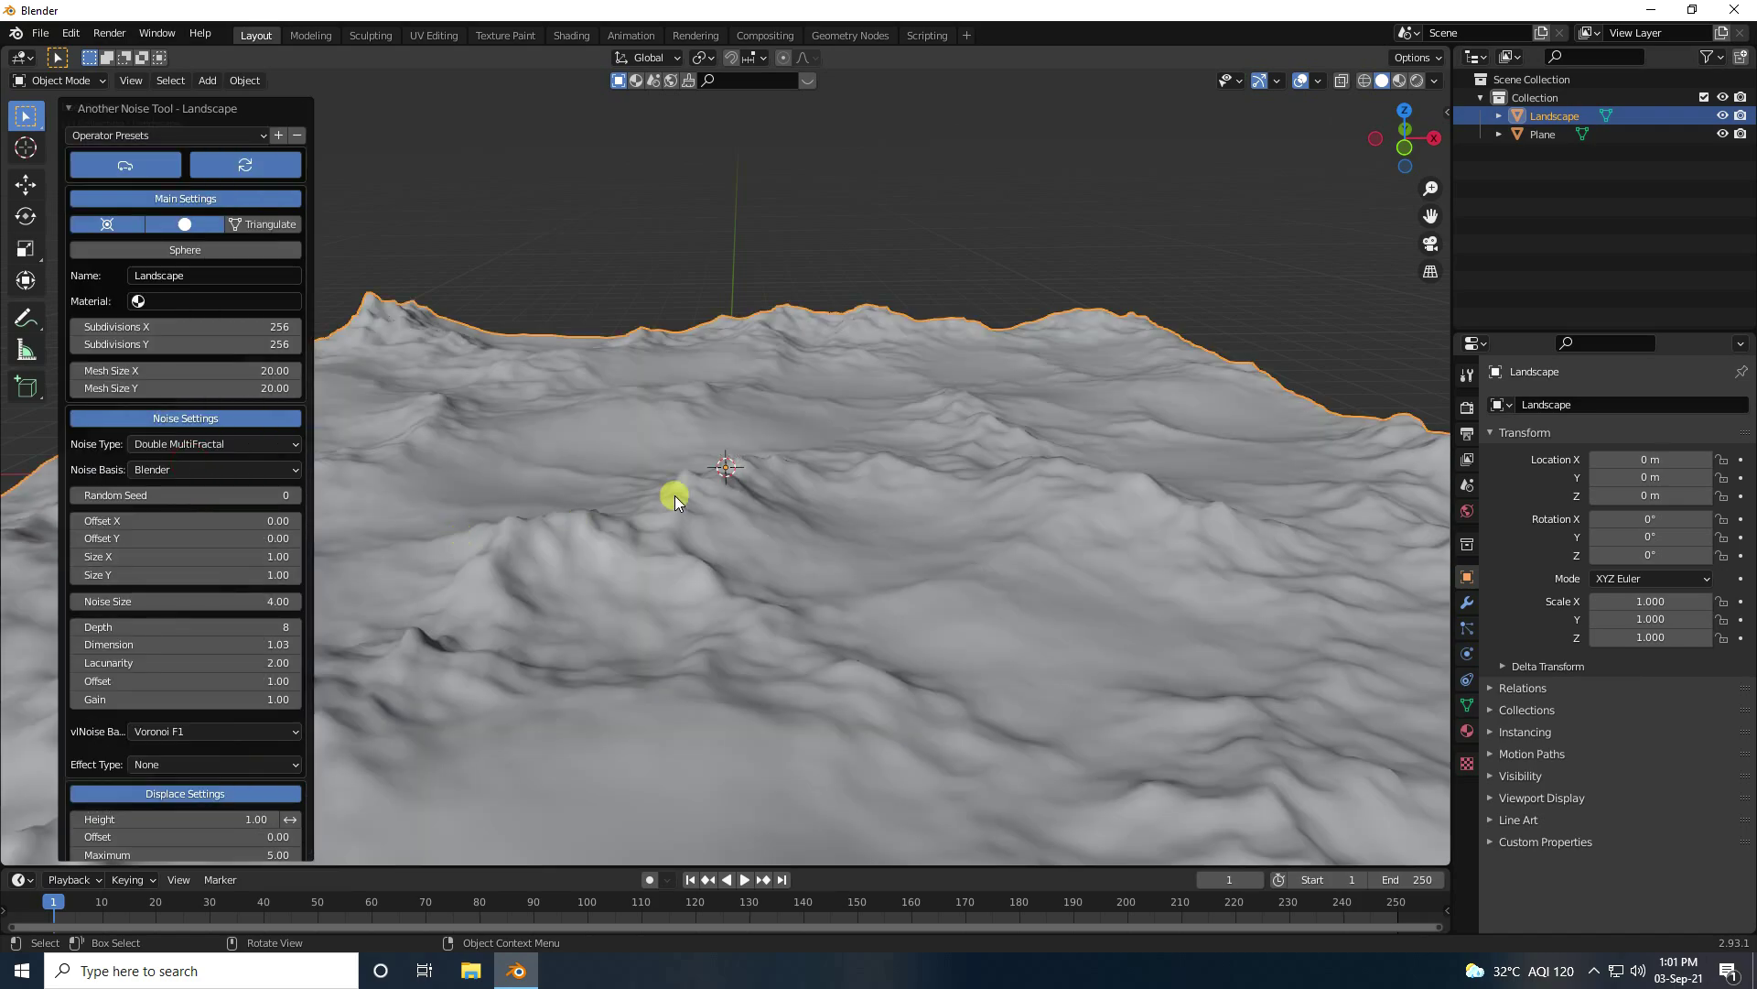
mouse_move(674, 498)
middle_mouse_down()
mouse_move(701, 505)
mouse_move(602, 535)
mouse_move(645, 514)
mouse_move(643, 491)
middle_mouse_up()
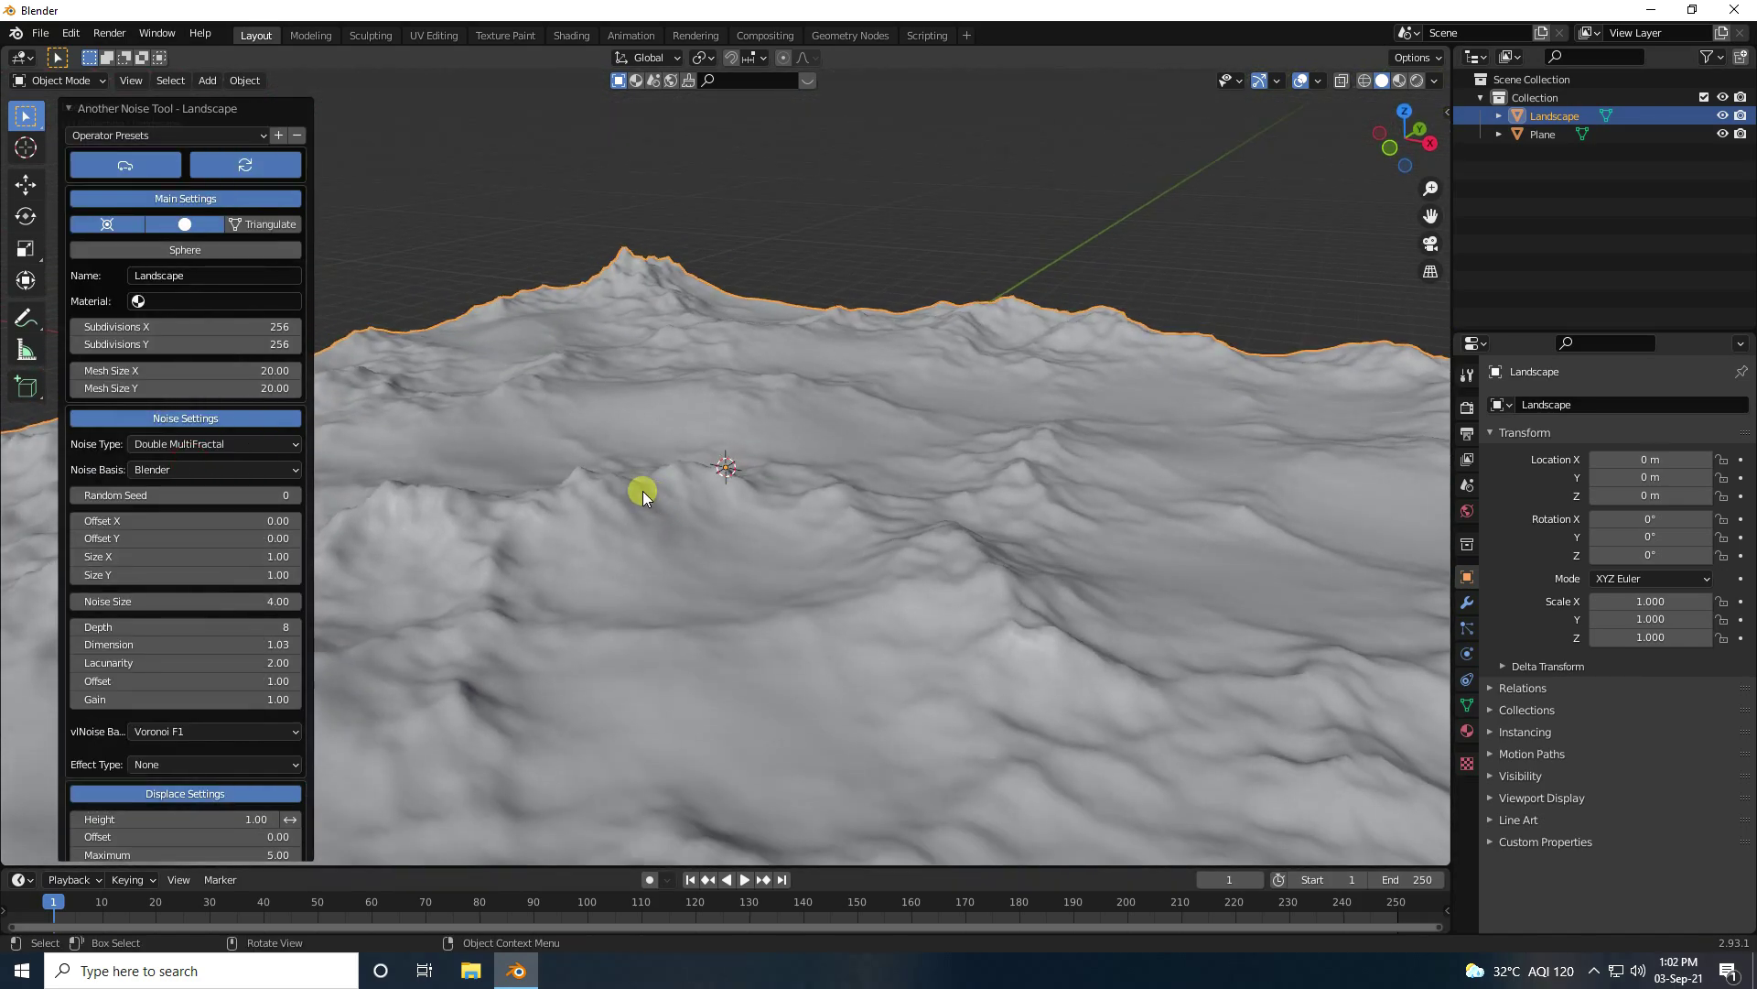
Step: Set the landscape's Subdivisions X and Y to 300
left_click(276, 327)
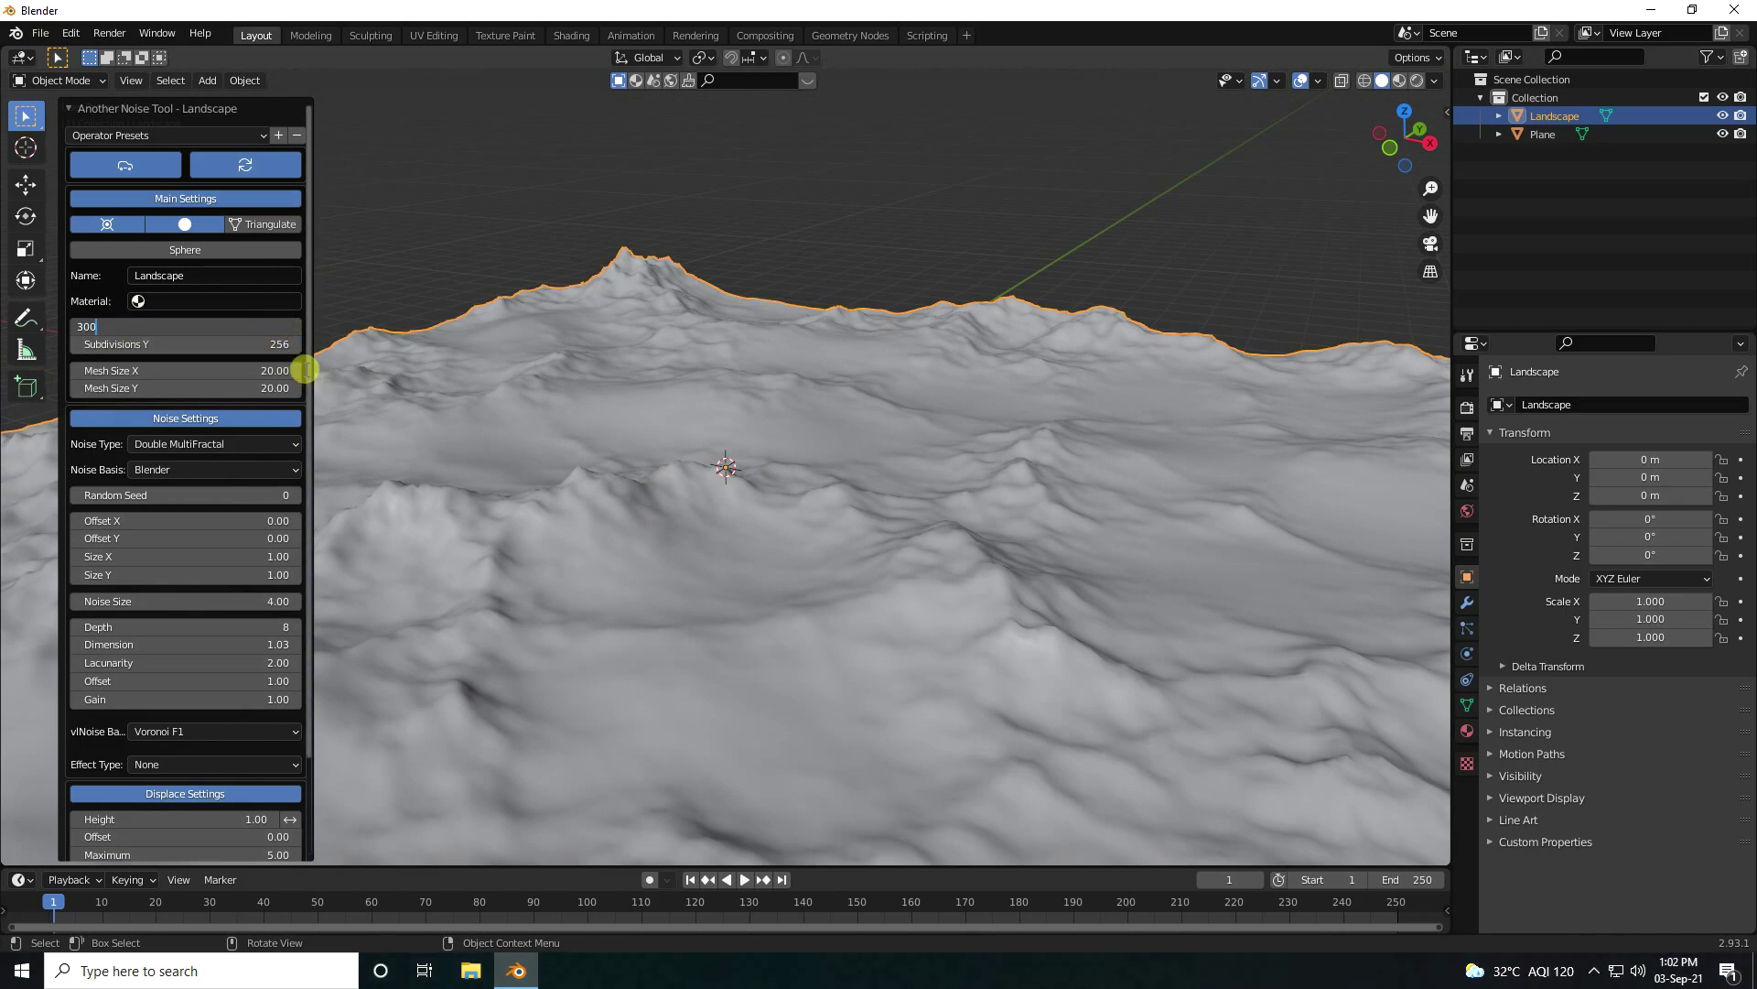
key("Tab")
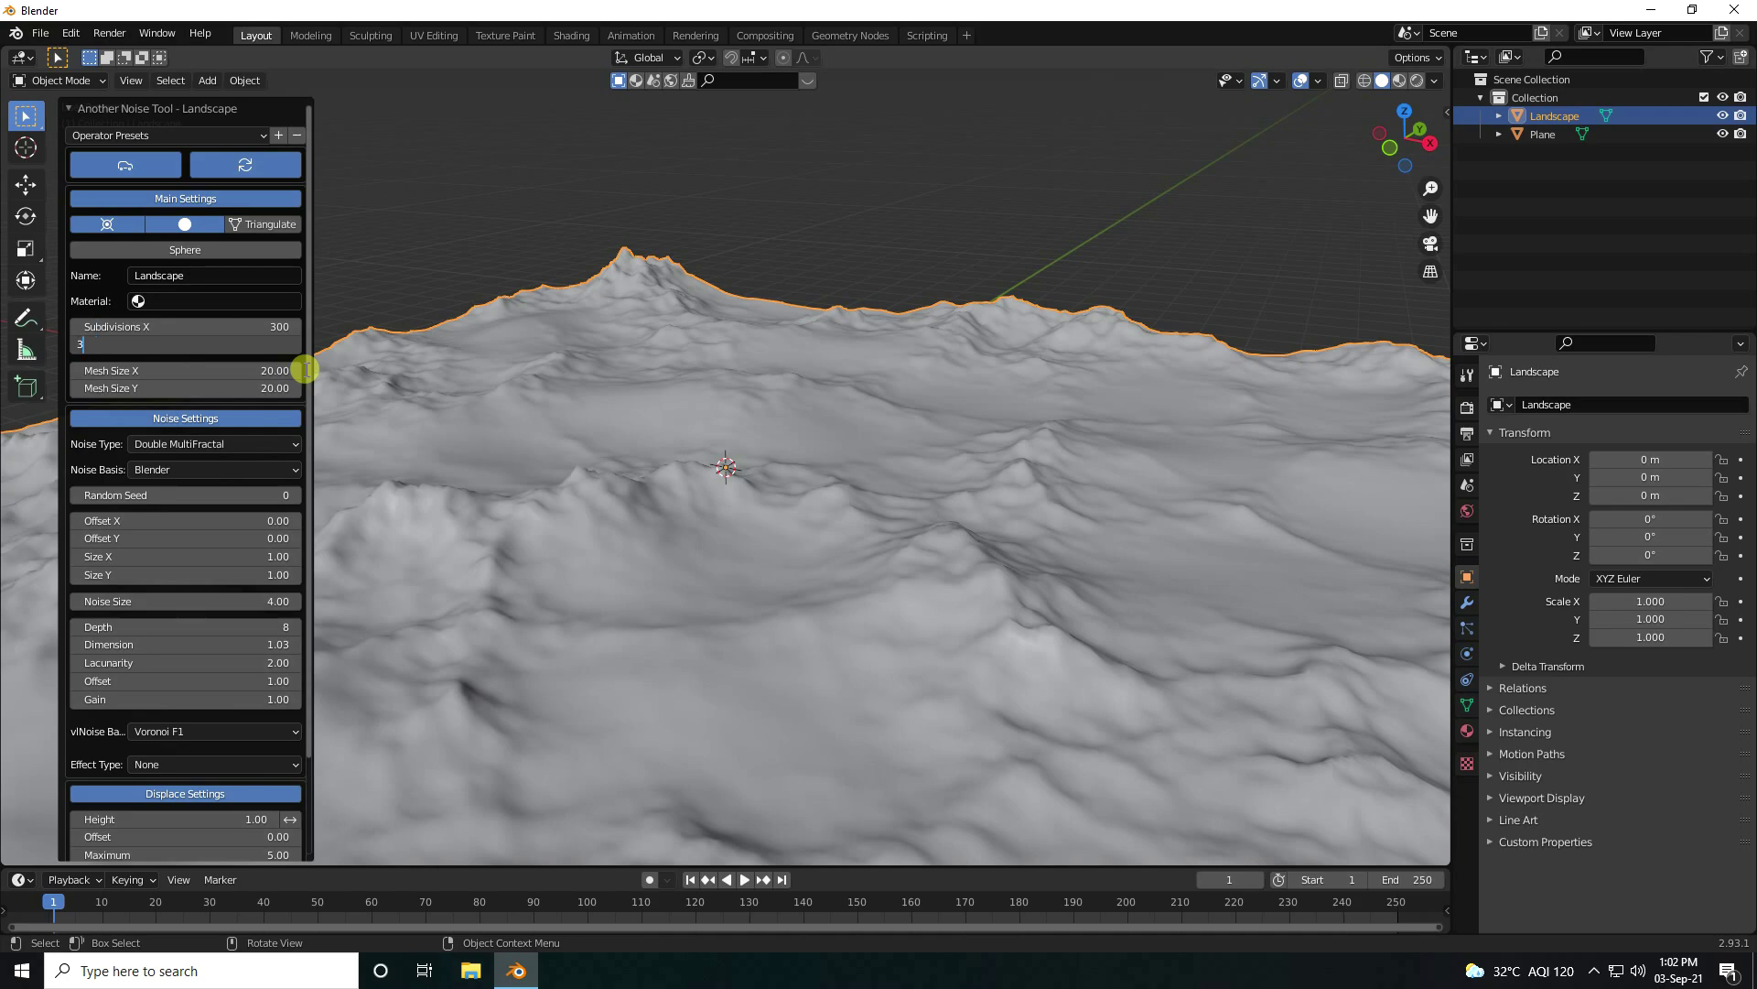
type("300")
key("Return")
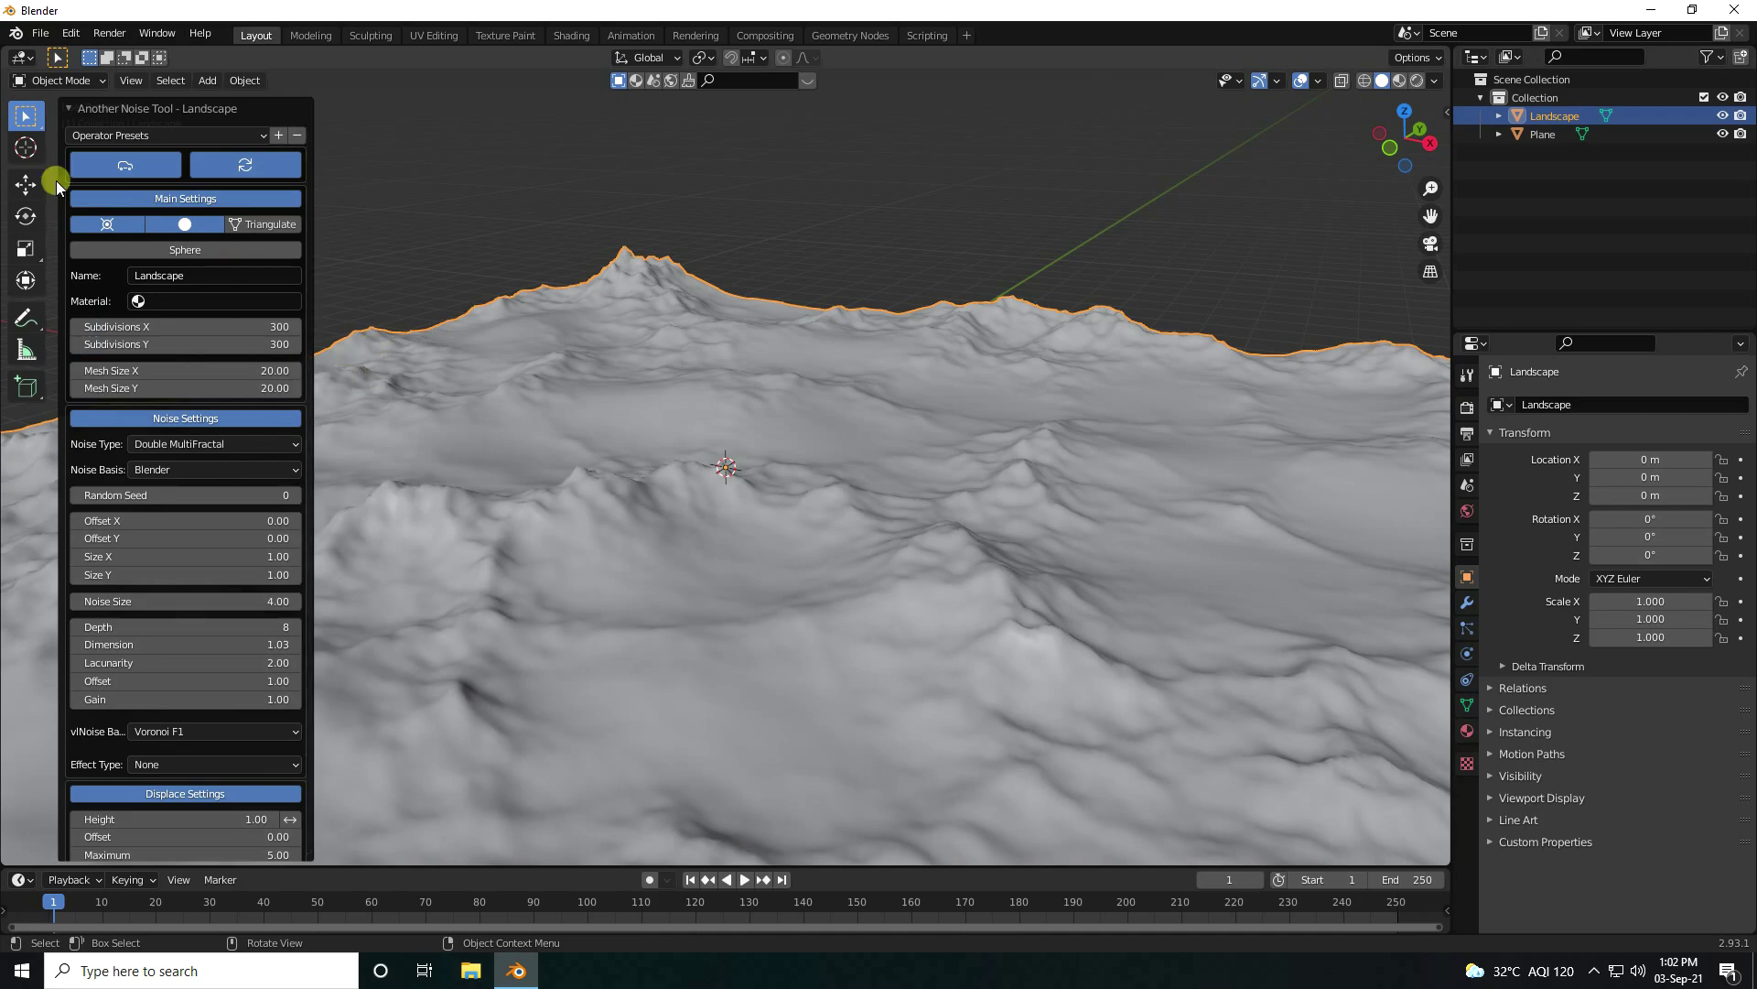
Step: Rotate the Landscape exactly 90° around Y so it stands upright
left_click(20, 185)
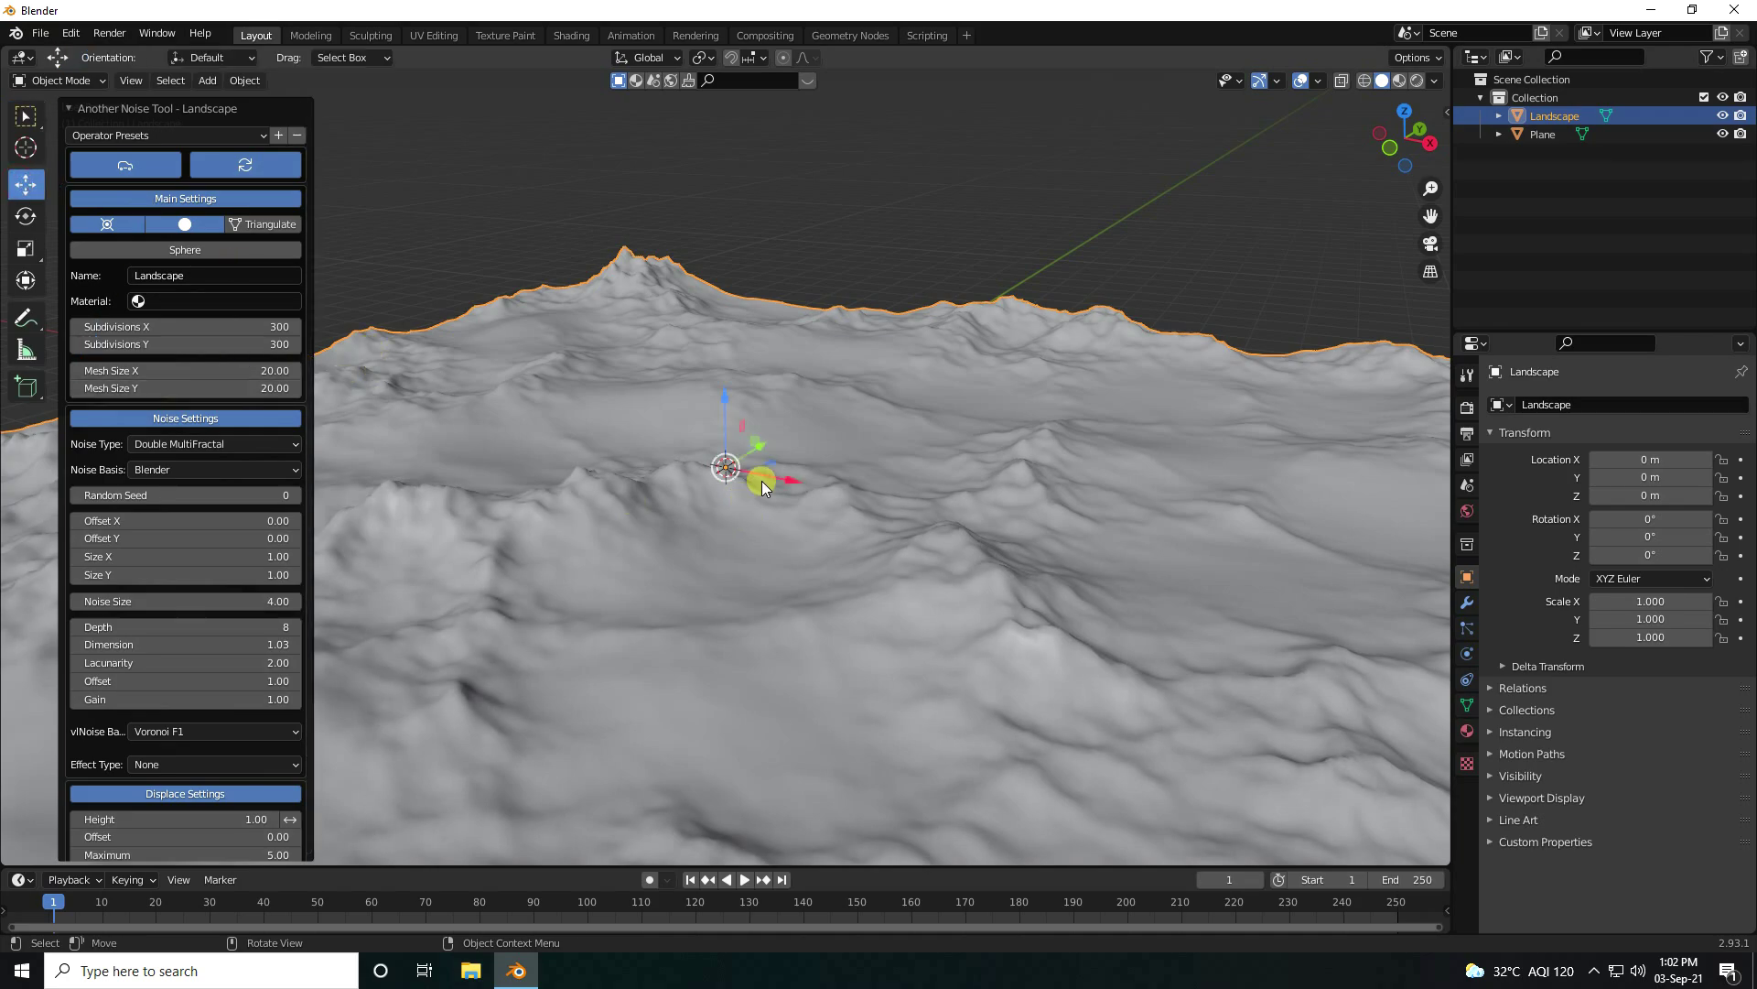
middle_click_drag(777, 522, 871, 550)
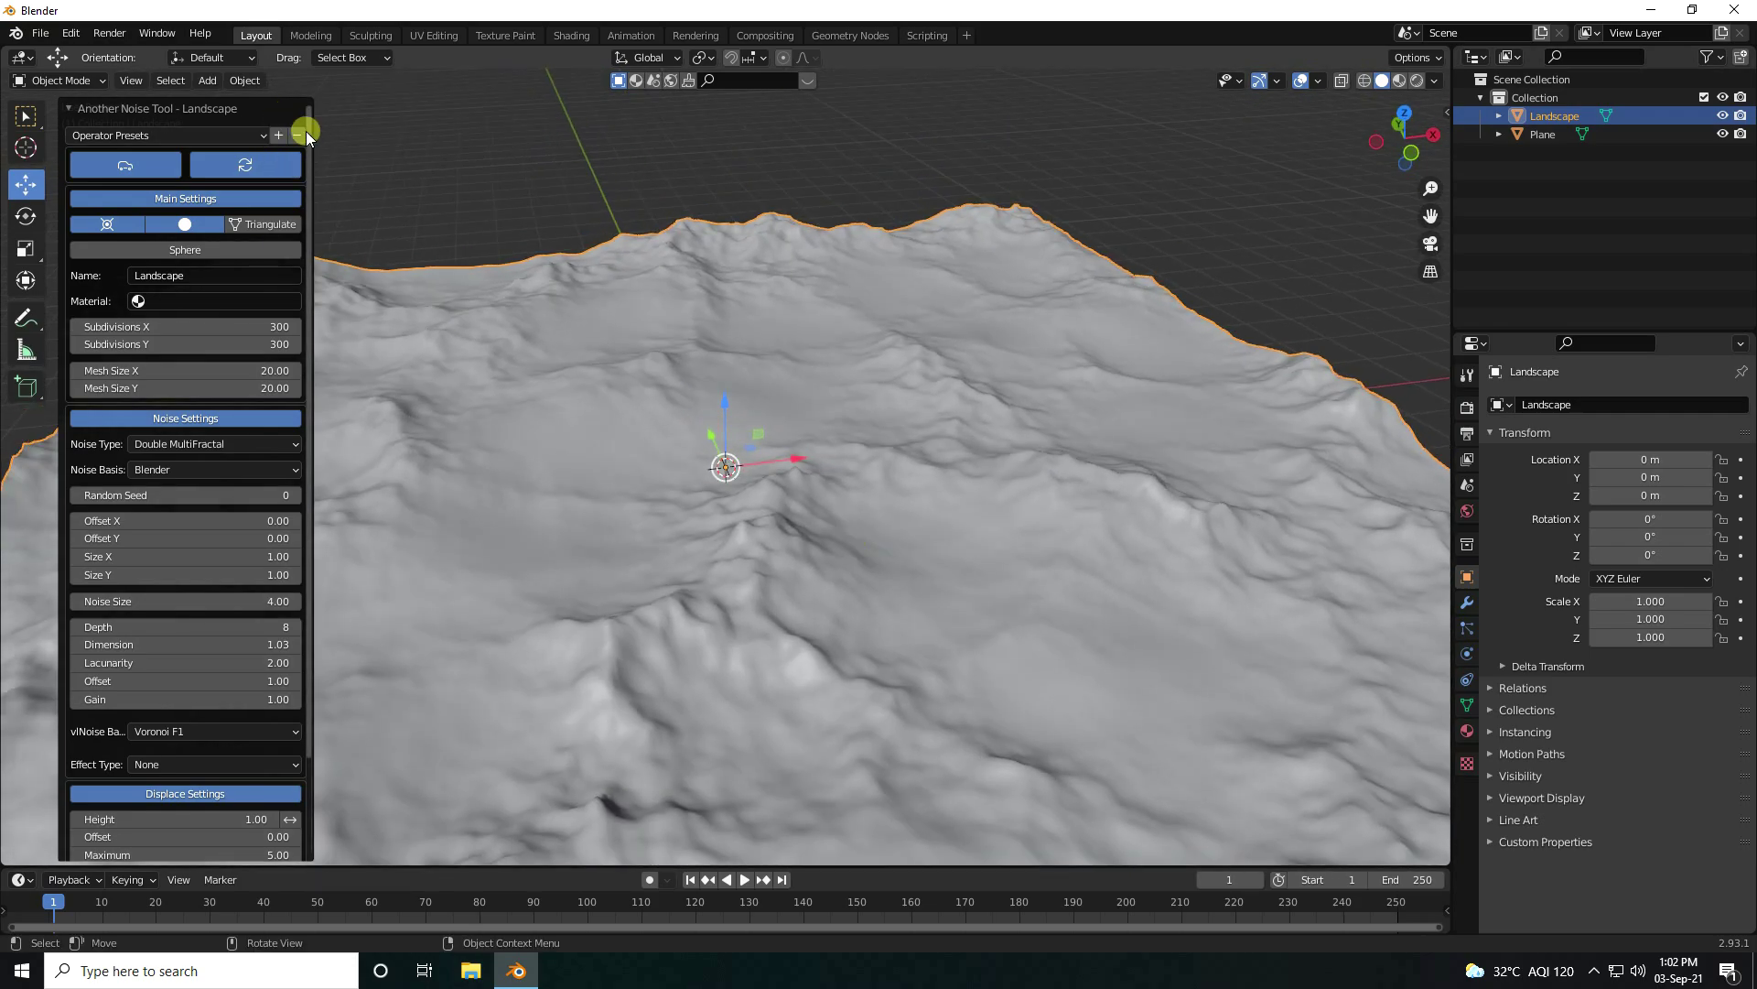
left_click(568, 266)
left_click(571, 446)
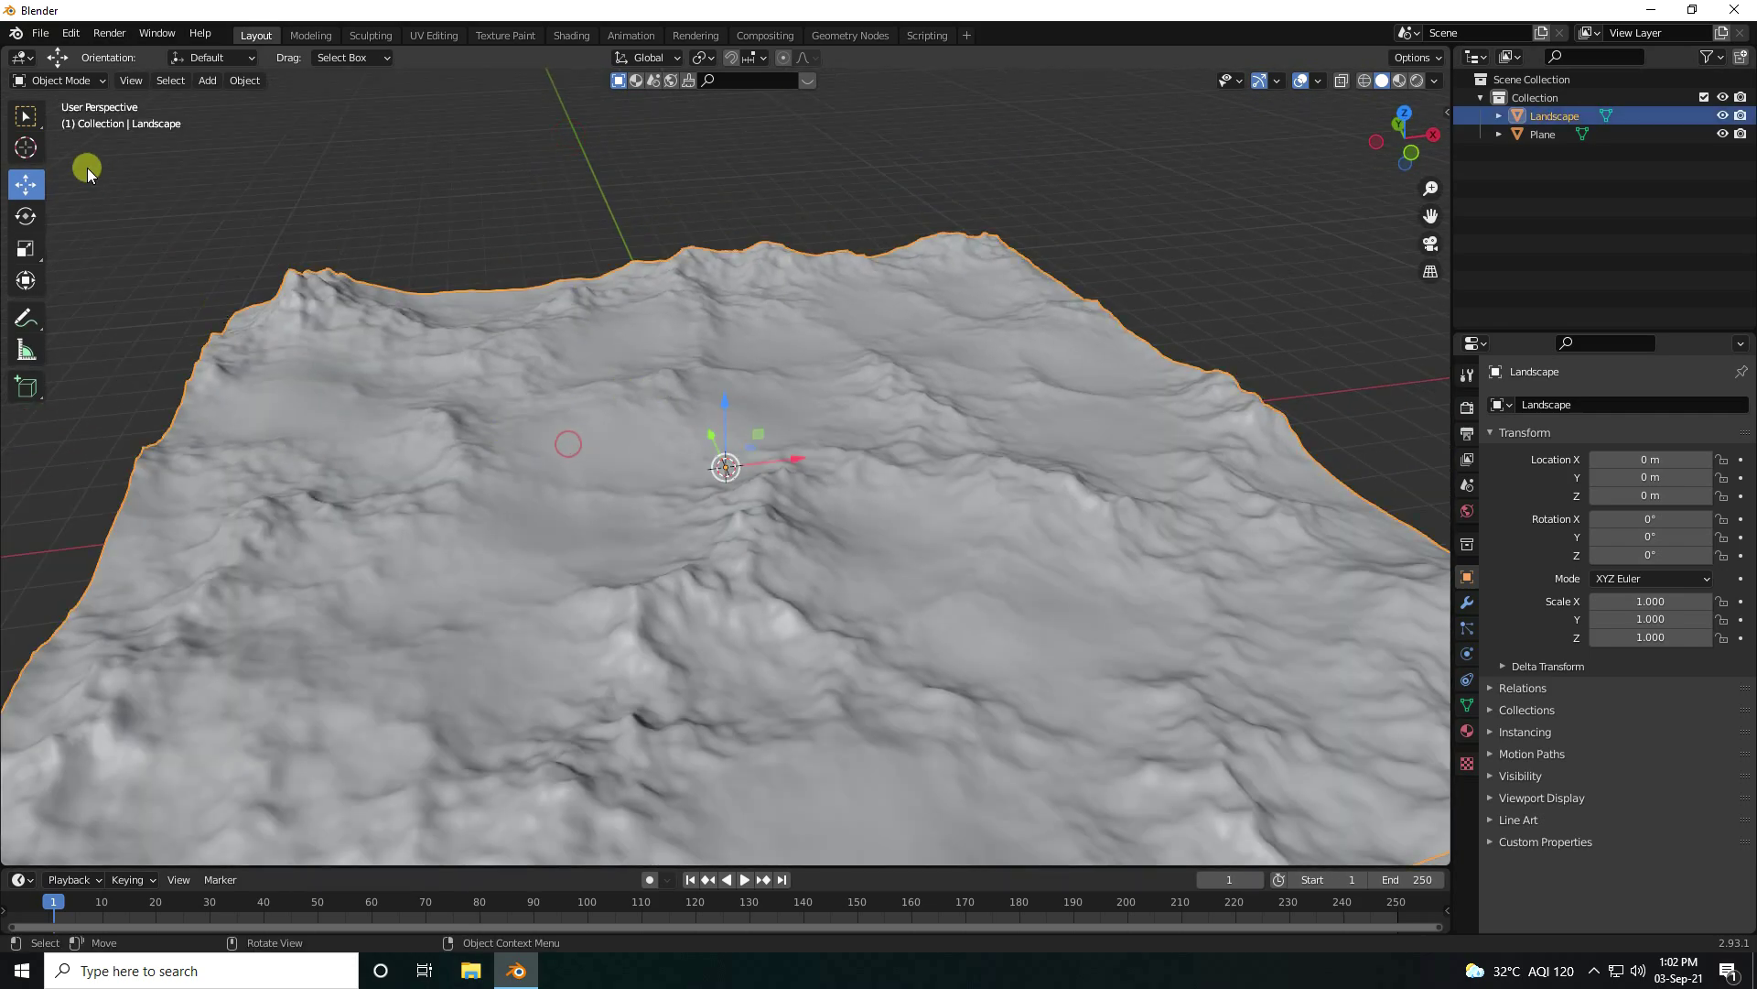
left_click(25, 217)
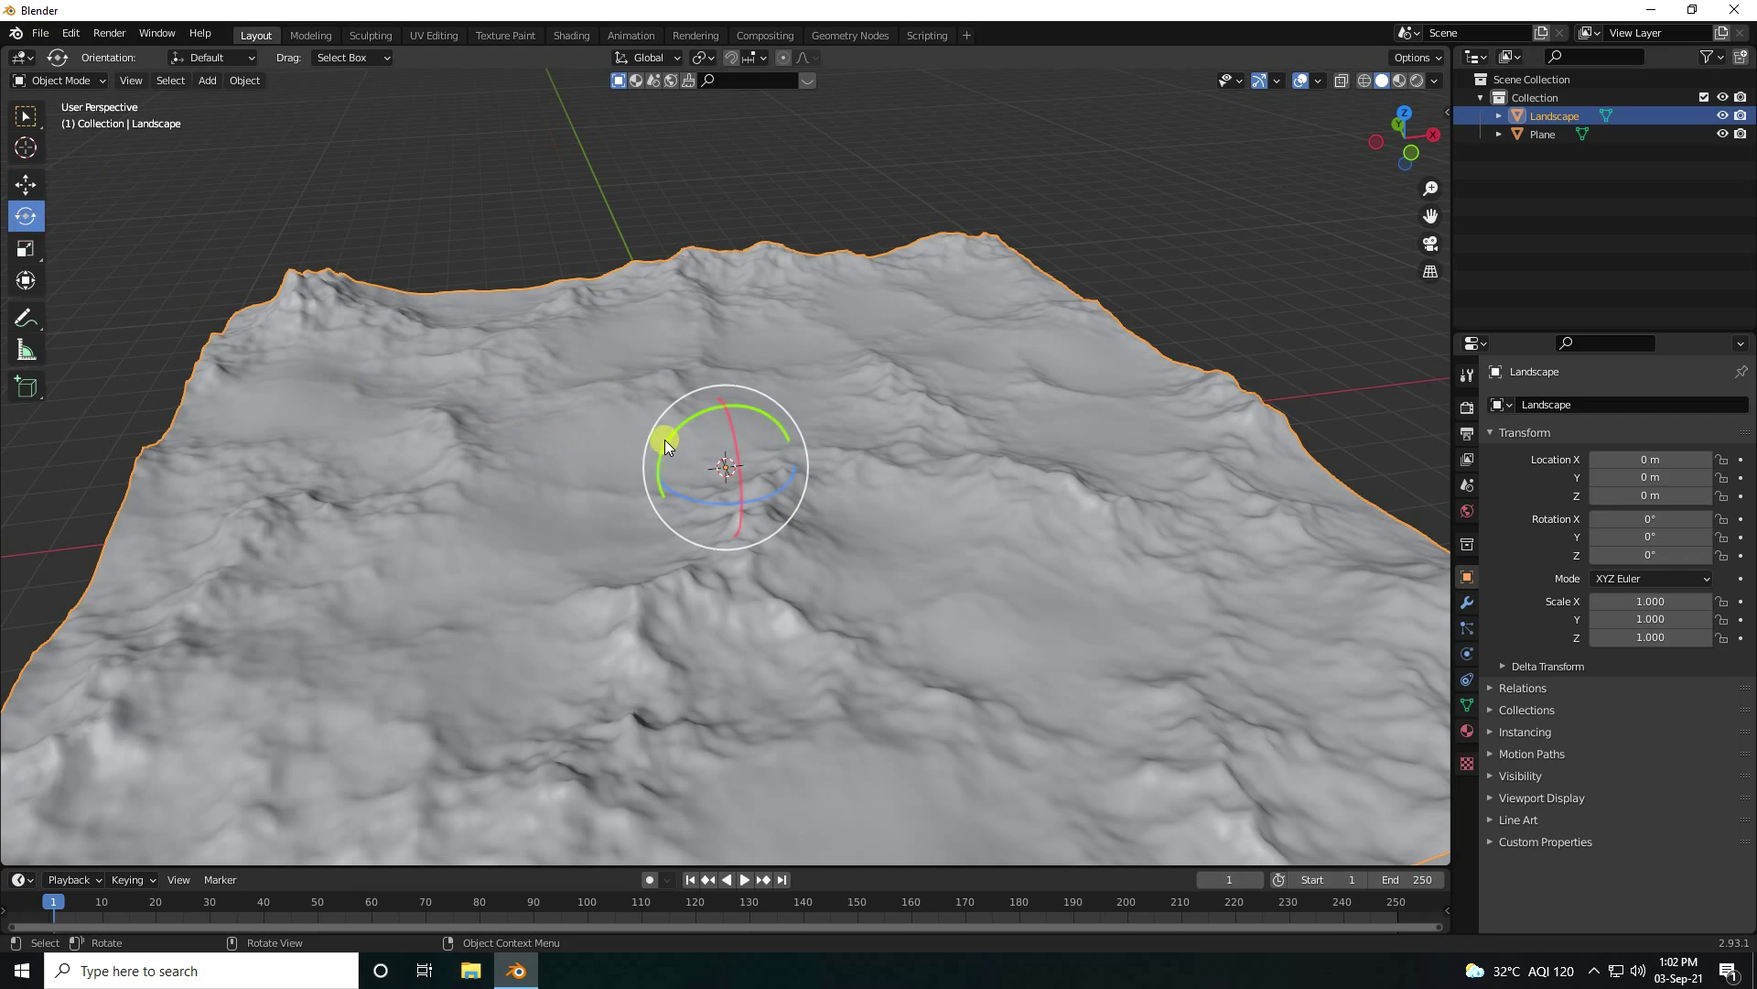
mouse_move(714, 419)
left_mouse_down()
mouse_move(745, 400)
mouse_move(718, 424)
left_mouse_up()
left_click(235, 779)
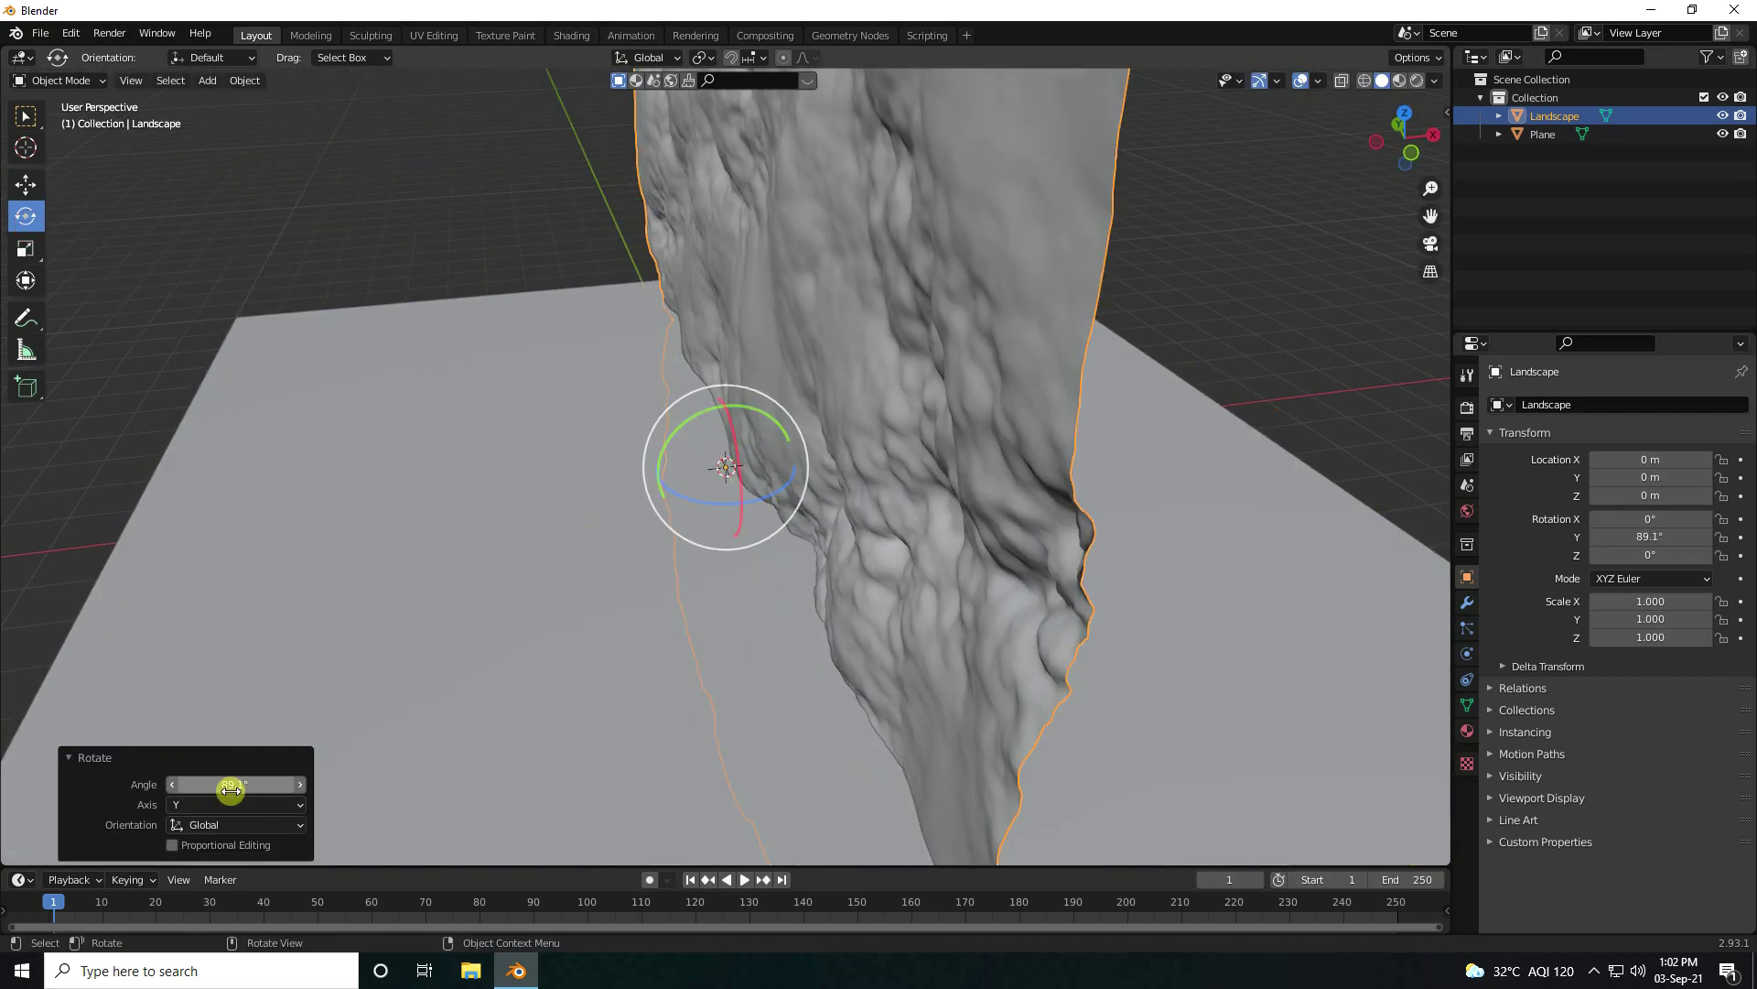
type("90")
key("Return")
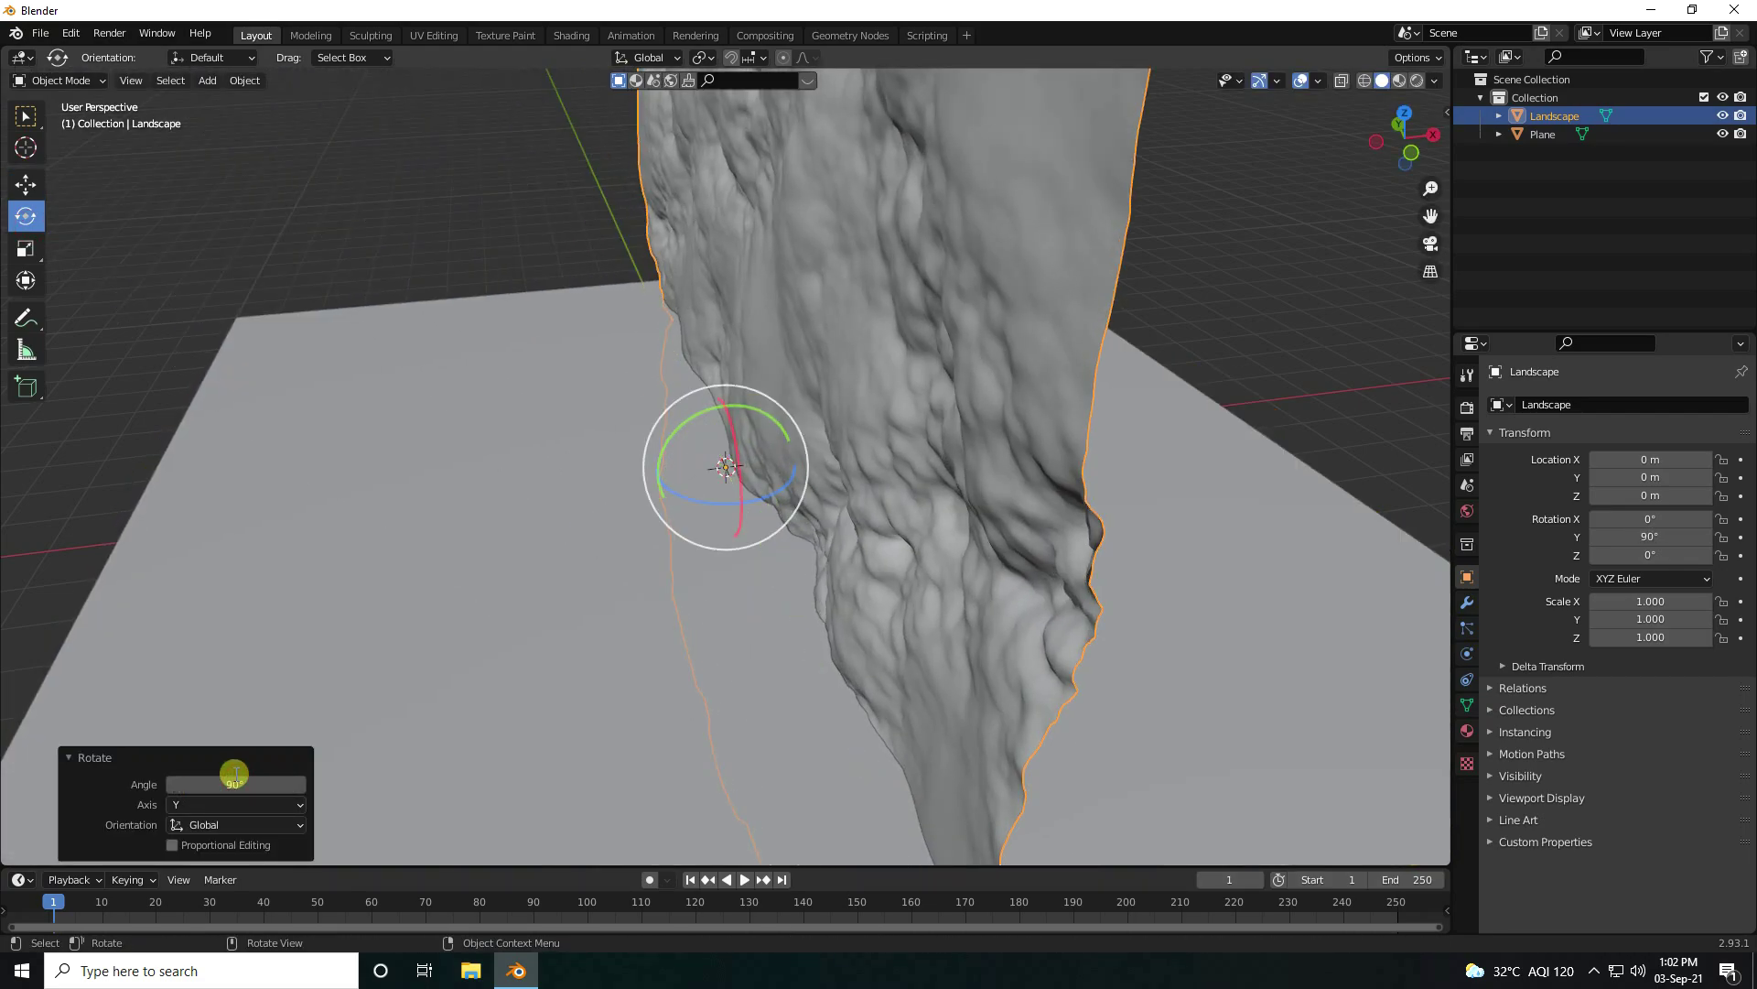
Step: Move the terrain wall to X -5.3171 m and raise it 1.7761 m
left_click(26, 184)
scroll(749, 443, "down", 1)
middle_click_drag(748, 443, 729, 404)
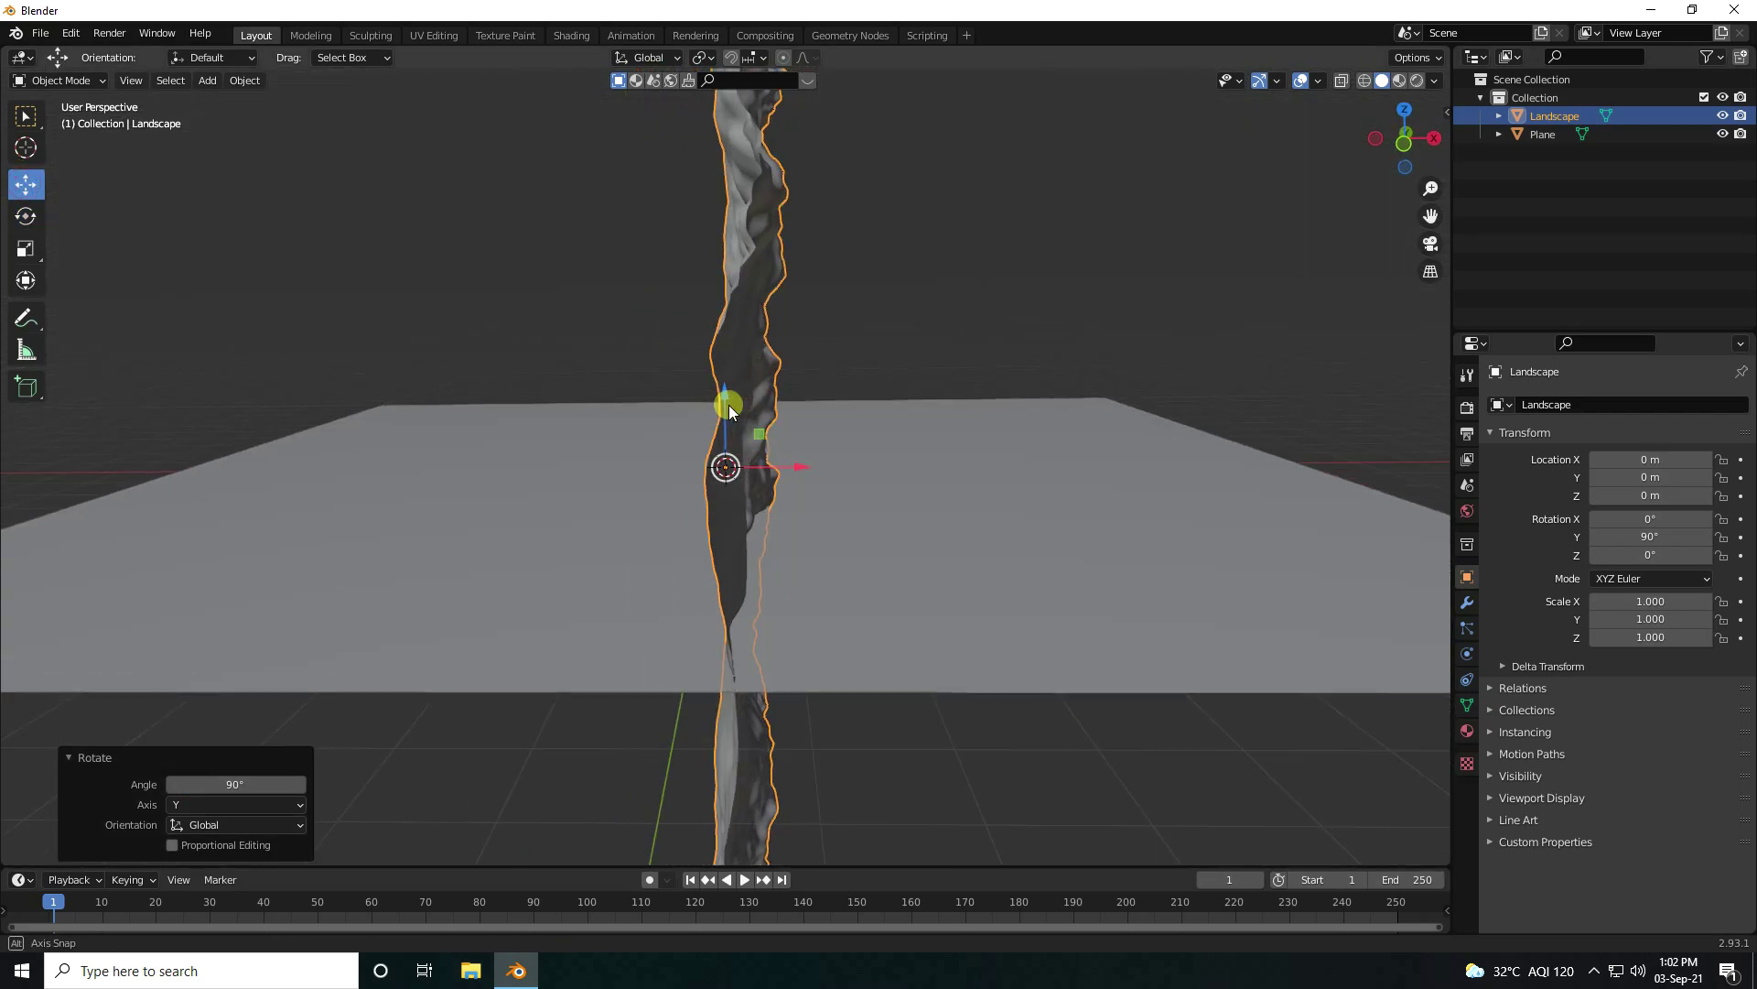
left_click_drag(810, 476, 491, 441)
middle_click_drag(495, 314, 604, 389)
left_click_drag(410, 408, 388, 298)
middle_click_drag(732, 401, 699, 551)
scroll(677, 542, "up", 3)
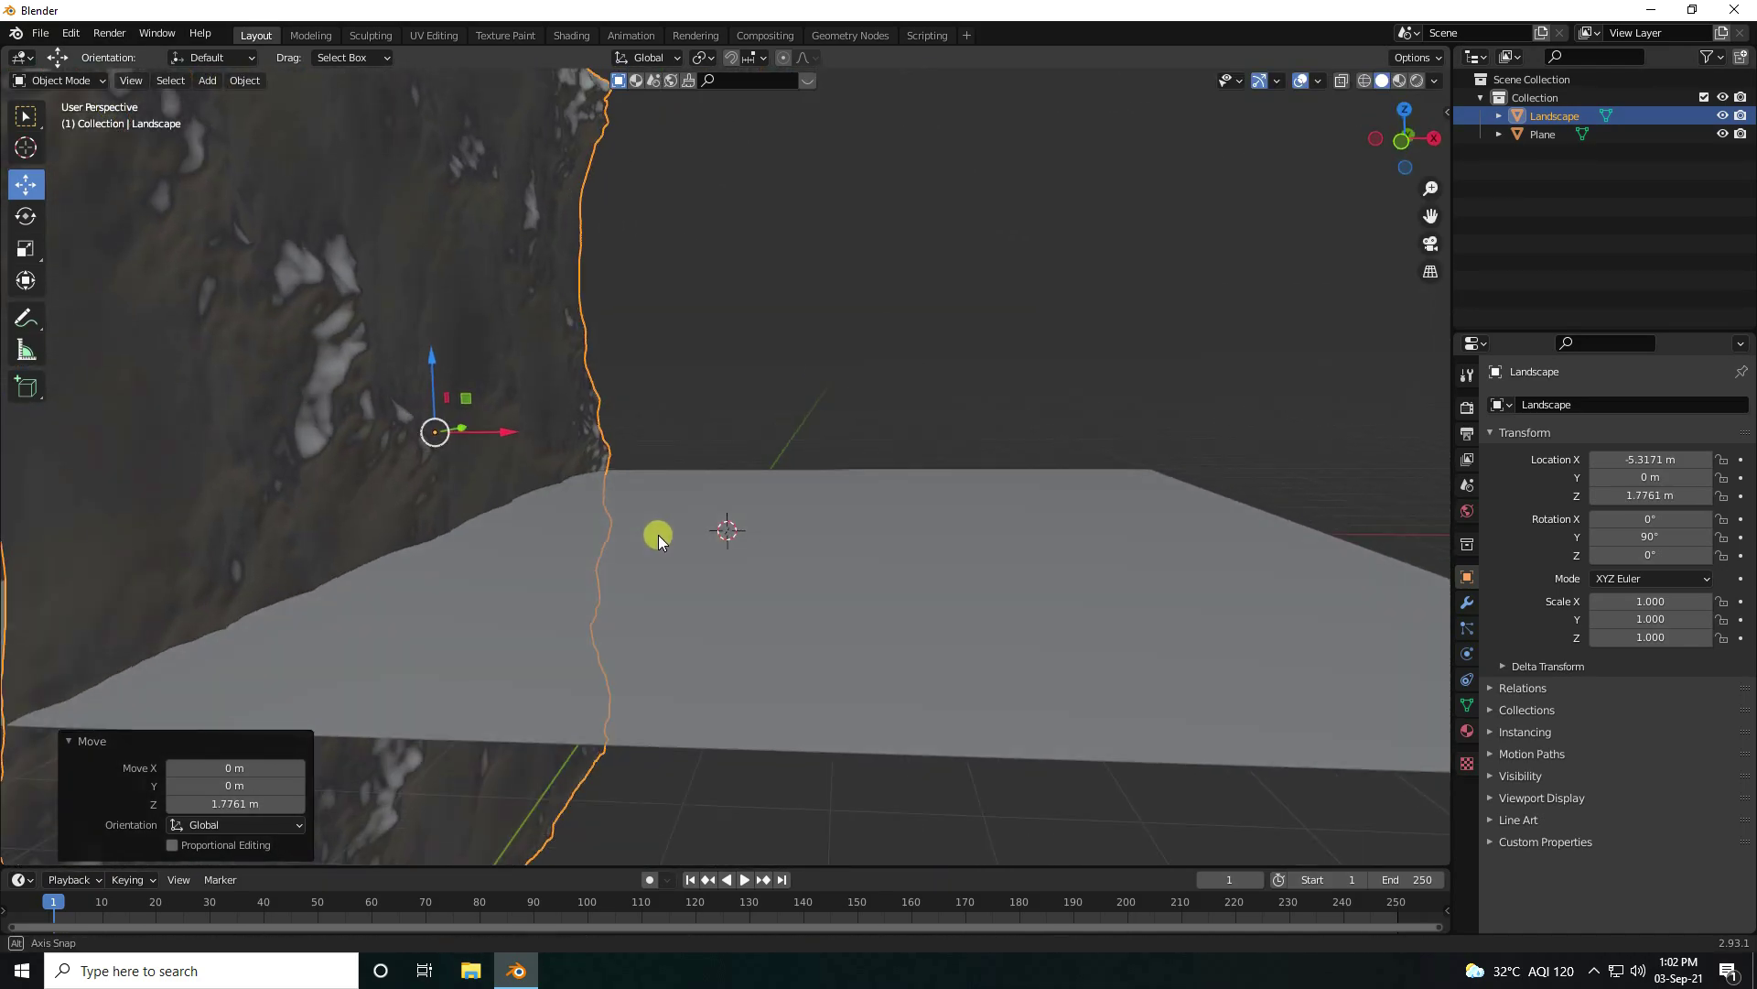
Step: Stretch the wall taller on Z and paste a copy on the floor's opposite side
left_click(25, 248)
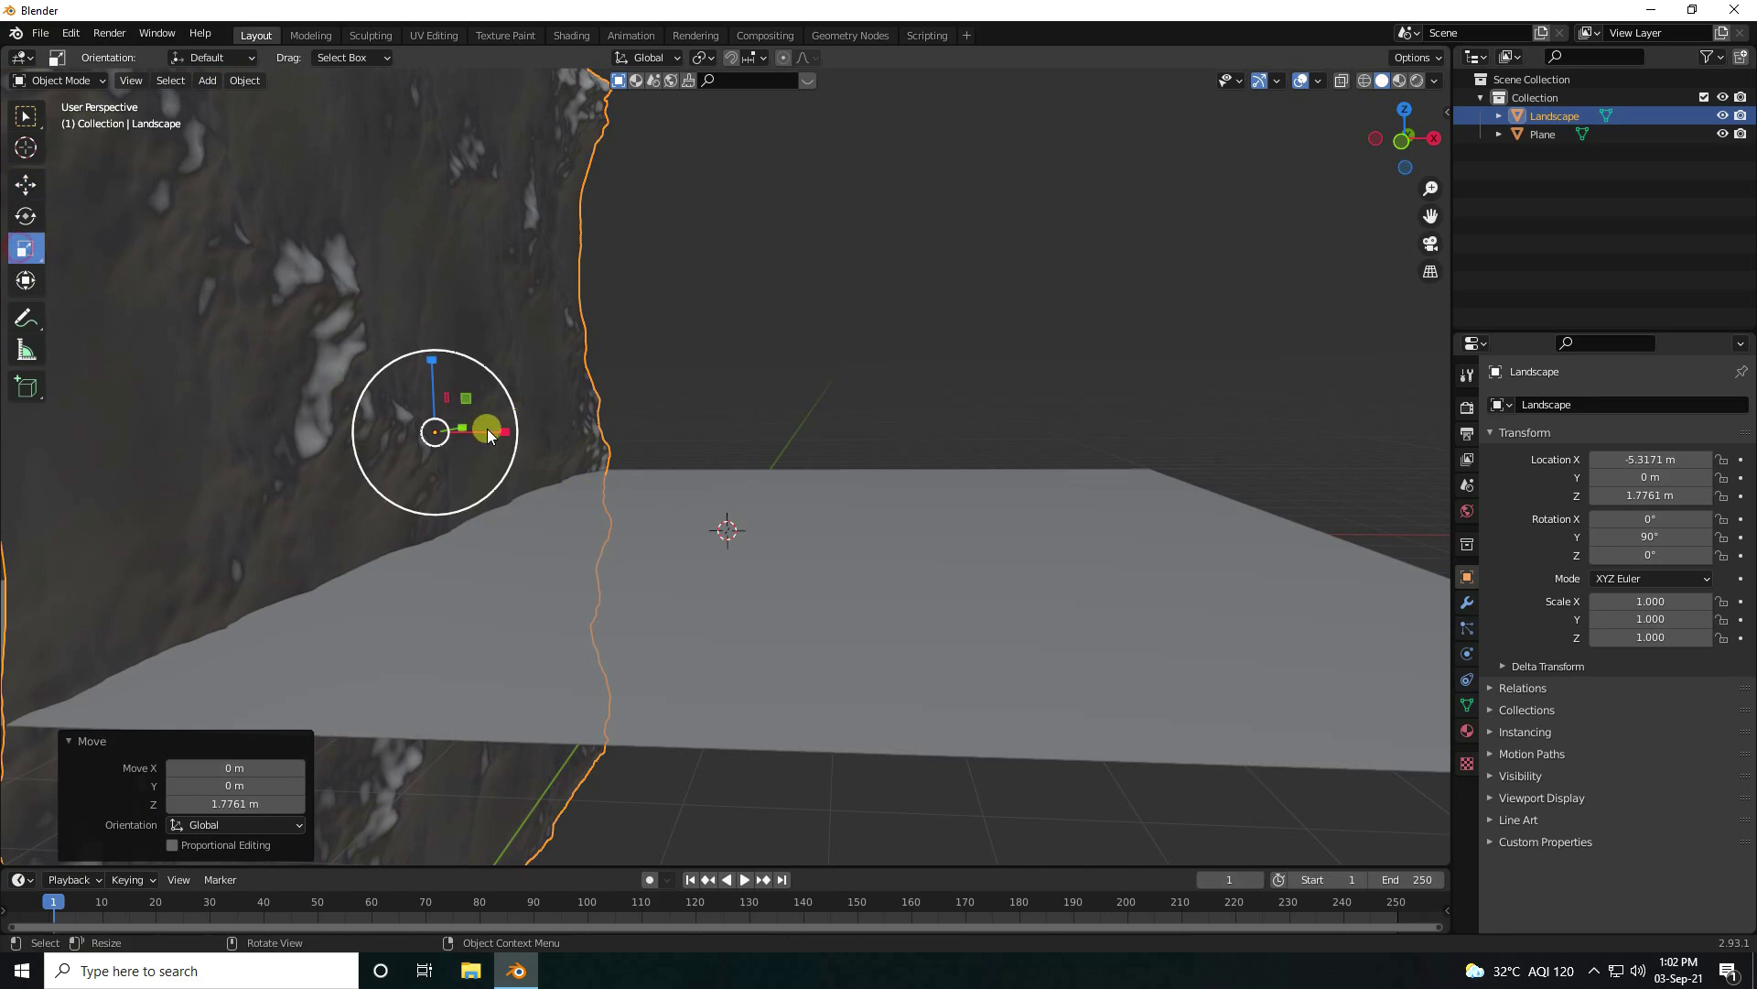
left_click_drag(482, 426, 534, 429)
left_click(26, 184)
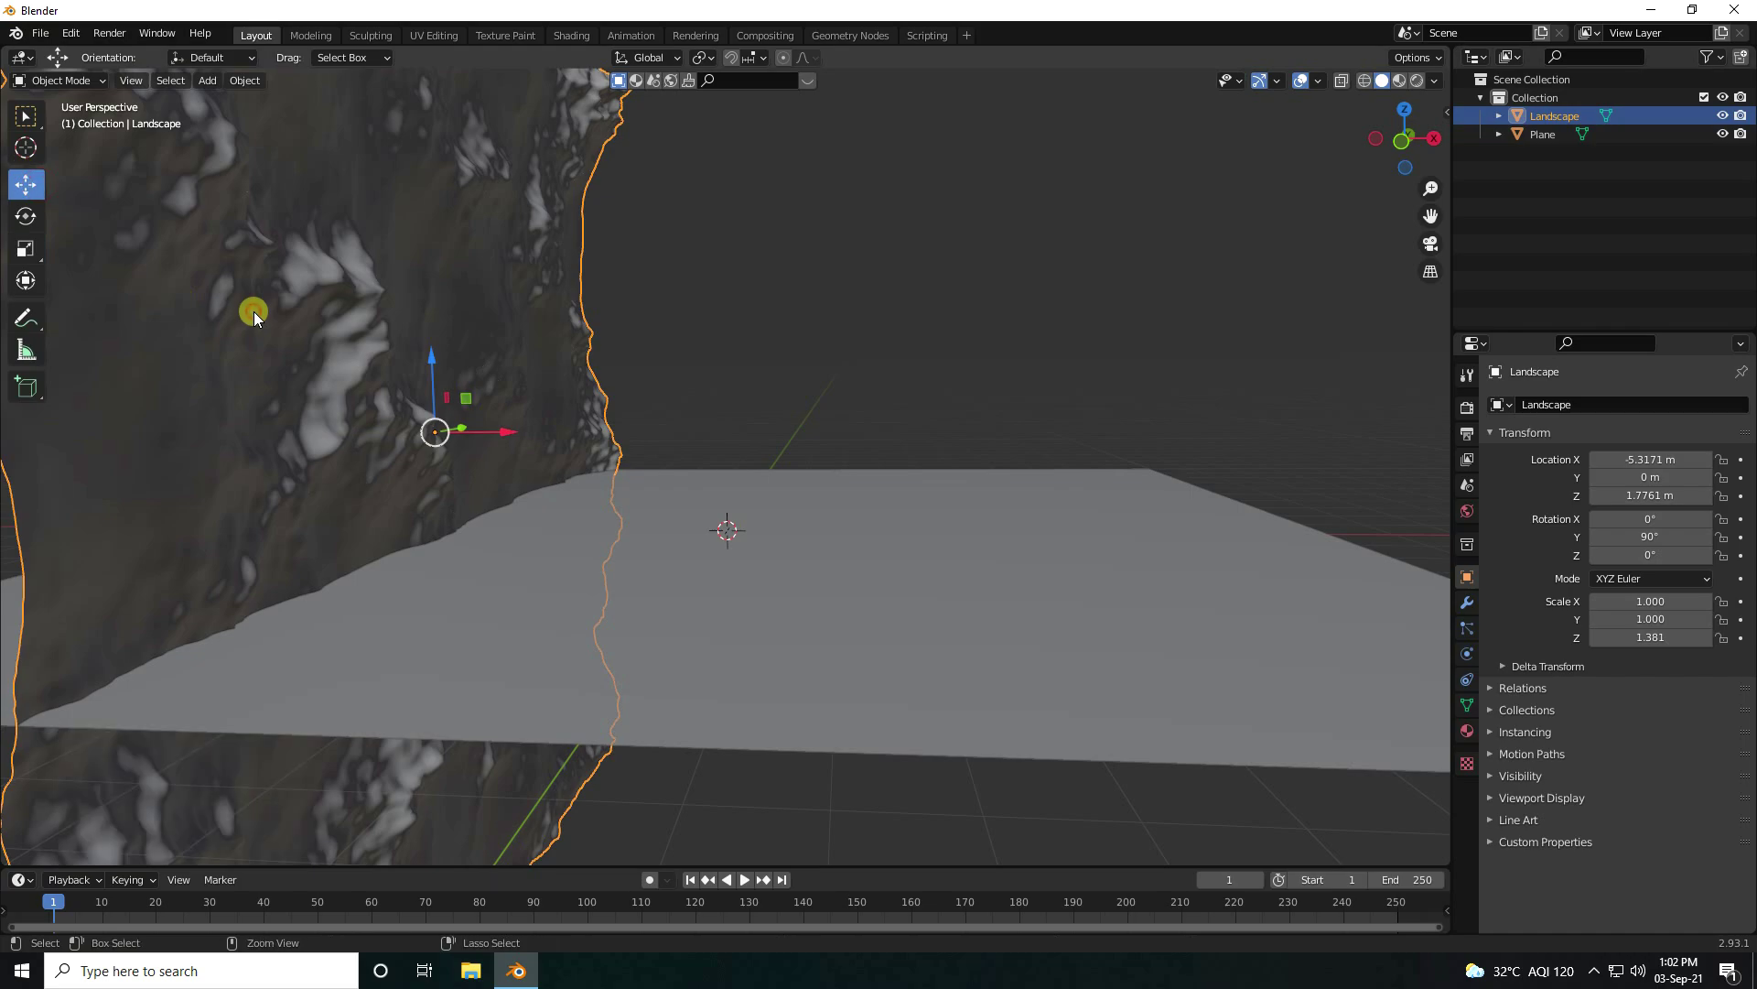
key("ctrl+c")
key("ctrl+v")
left_click_drag(530, 441, 918, 440)
Step: Rotate Landscape.001 180° around the vertical Z axis
key("shift+space")
key("r")
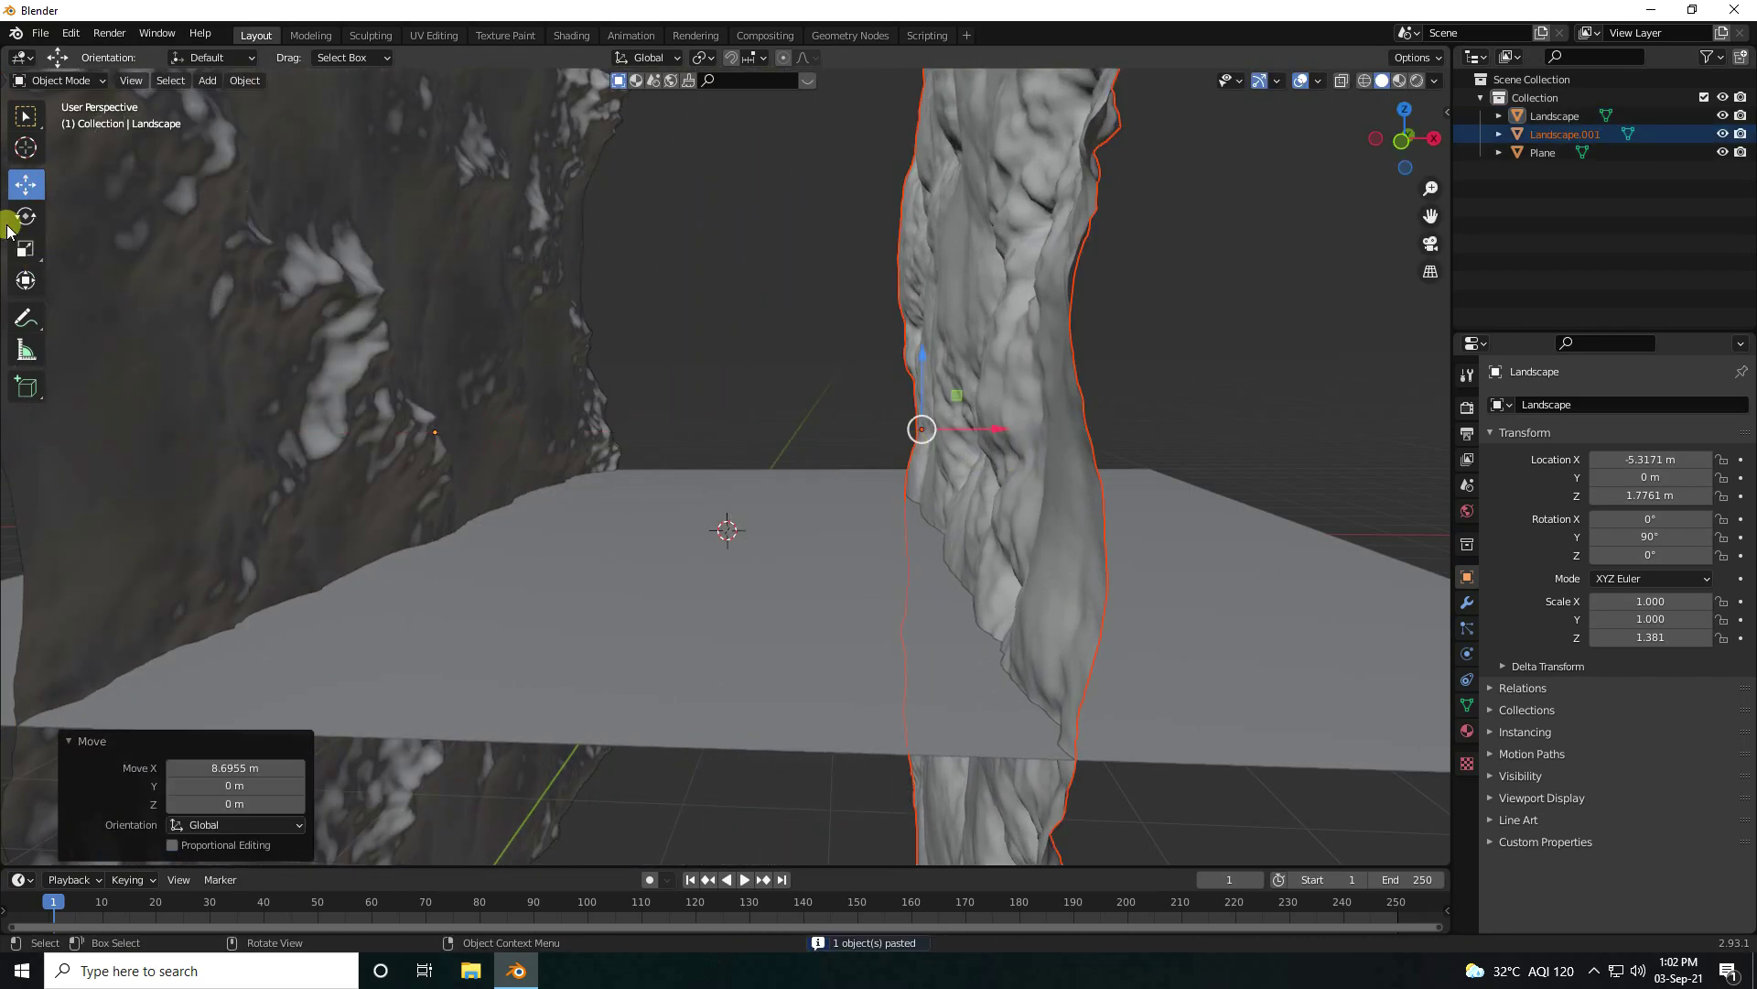
left_click(431, 424)
left_click(970, 394)
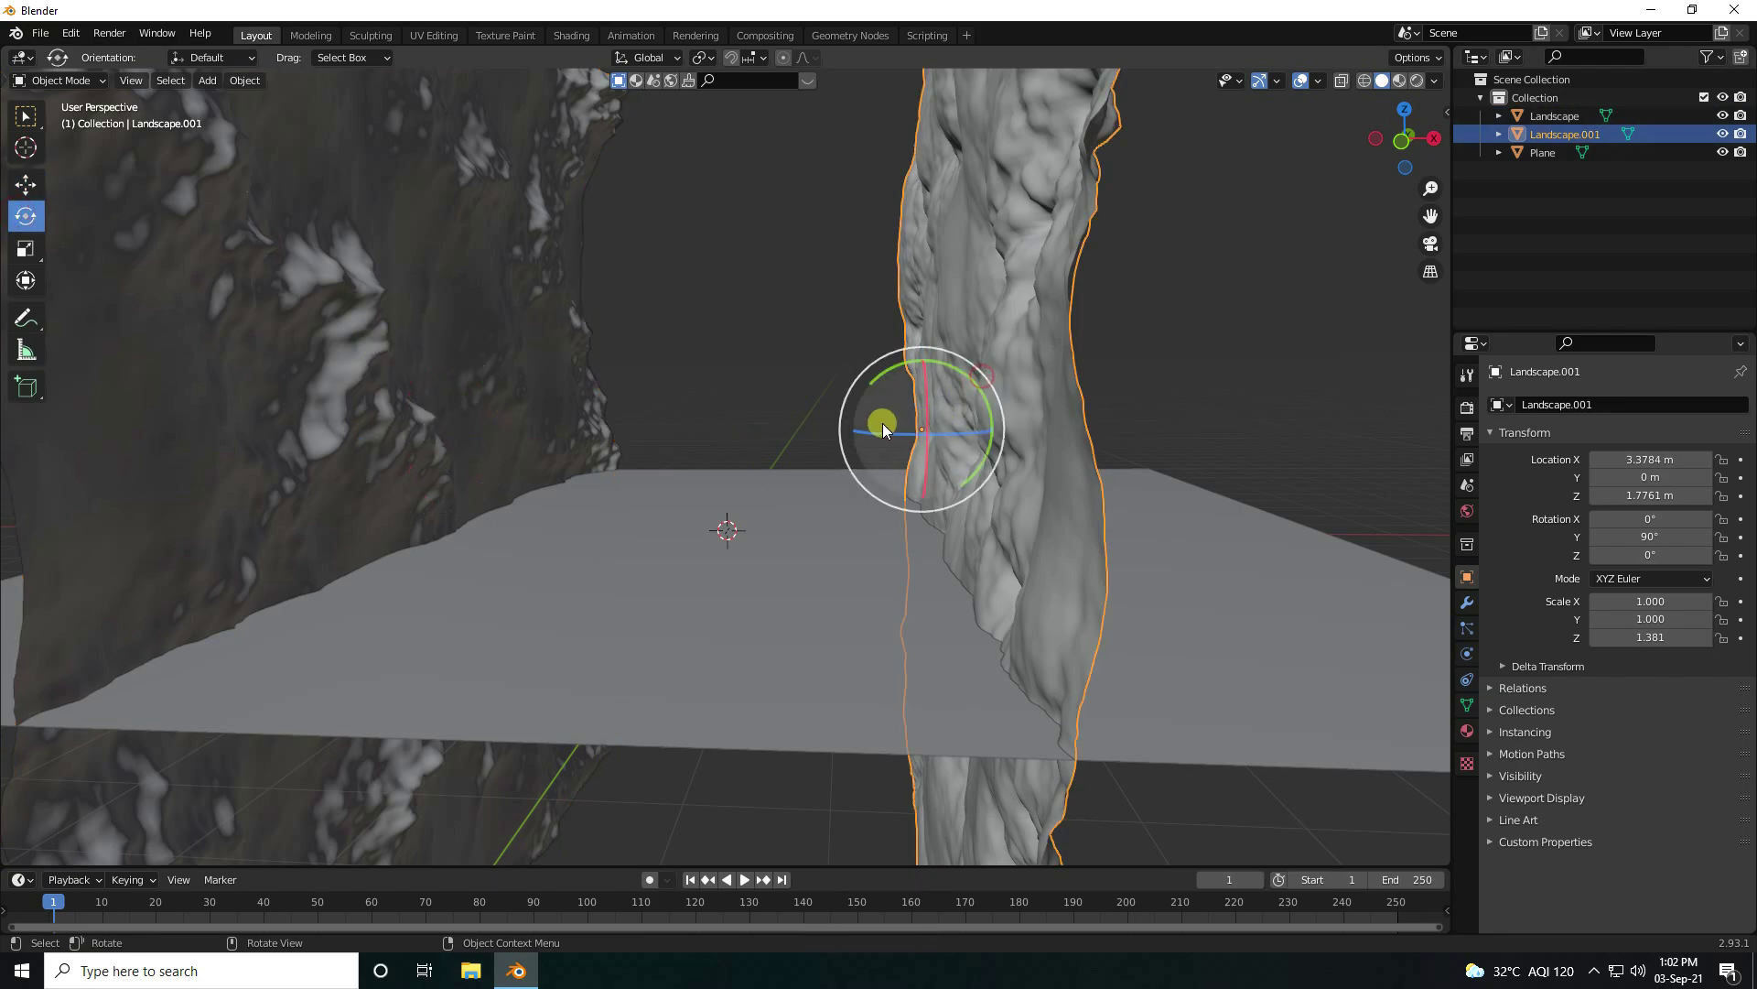
left_click_drag(869, 433, 1027, 425)
double_click(261, 784)
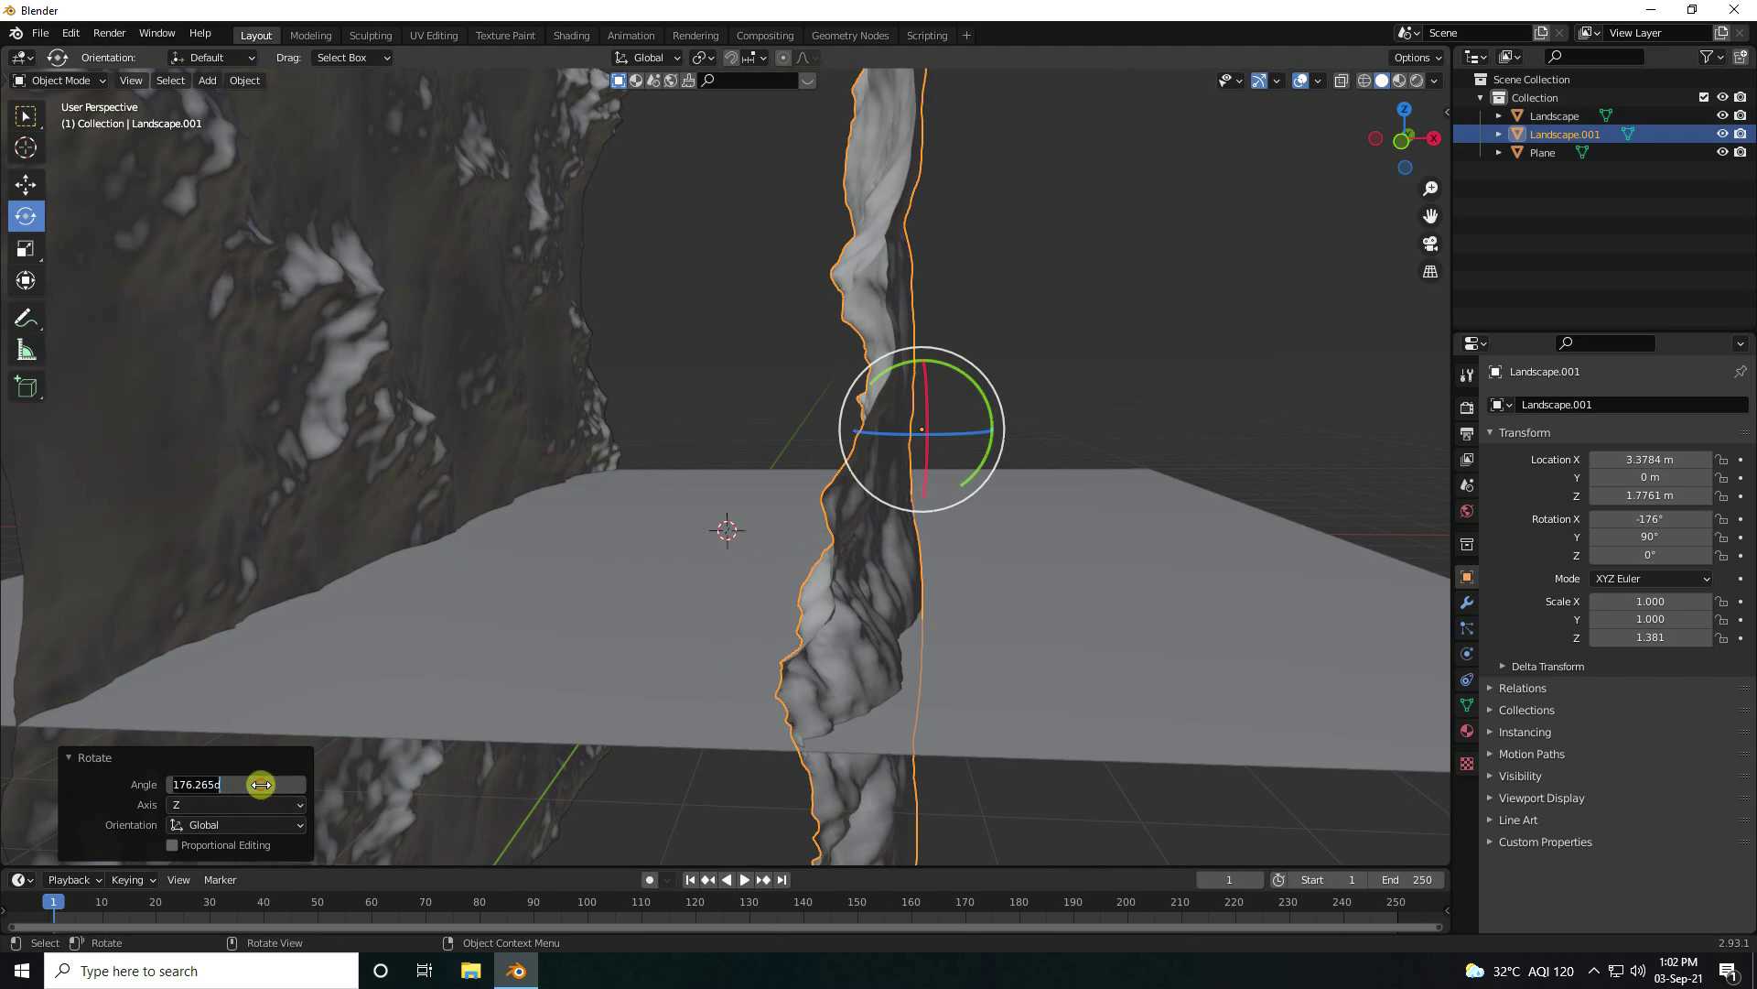
key("Return")
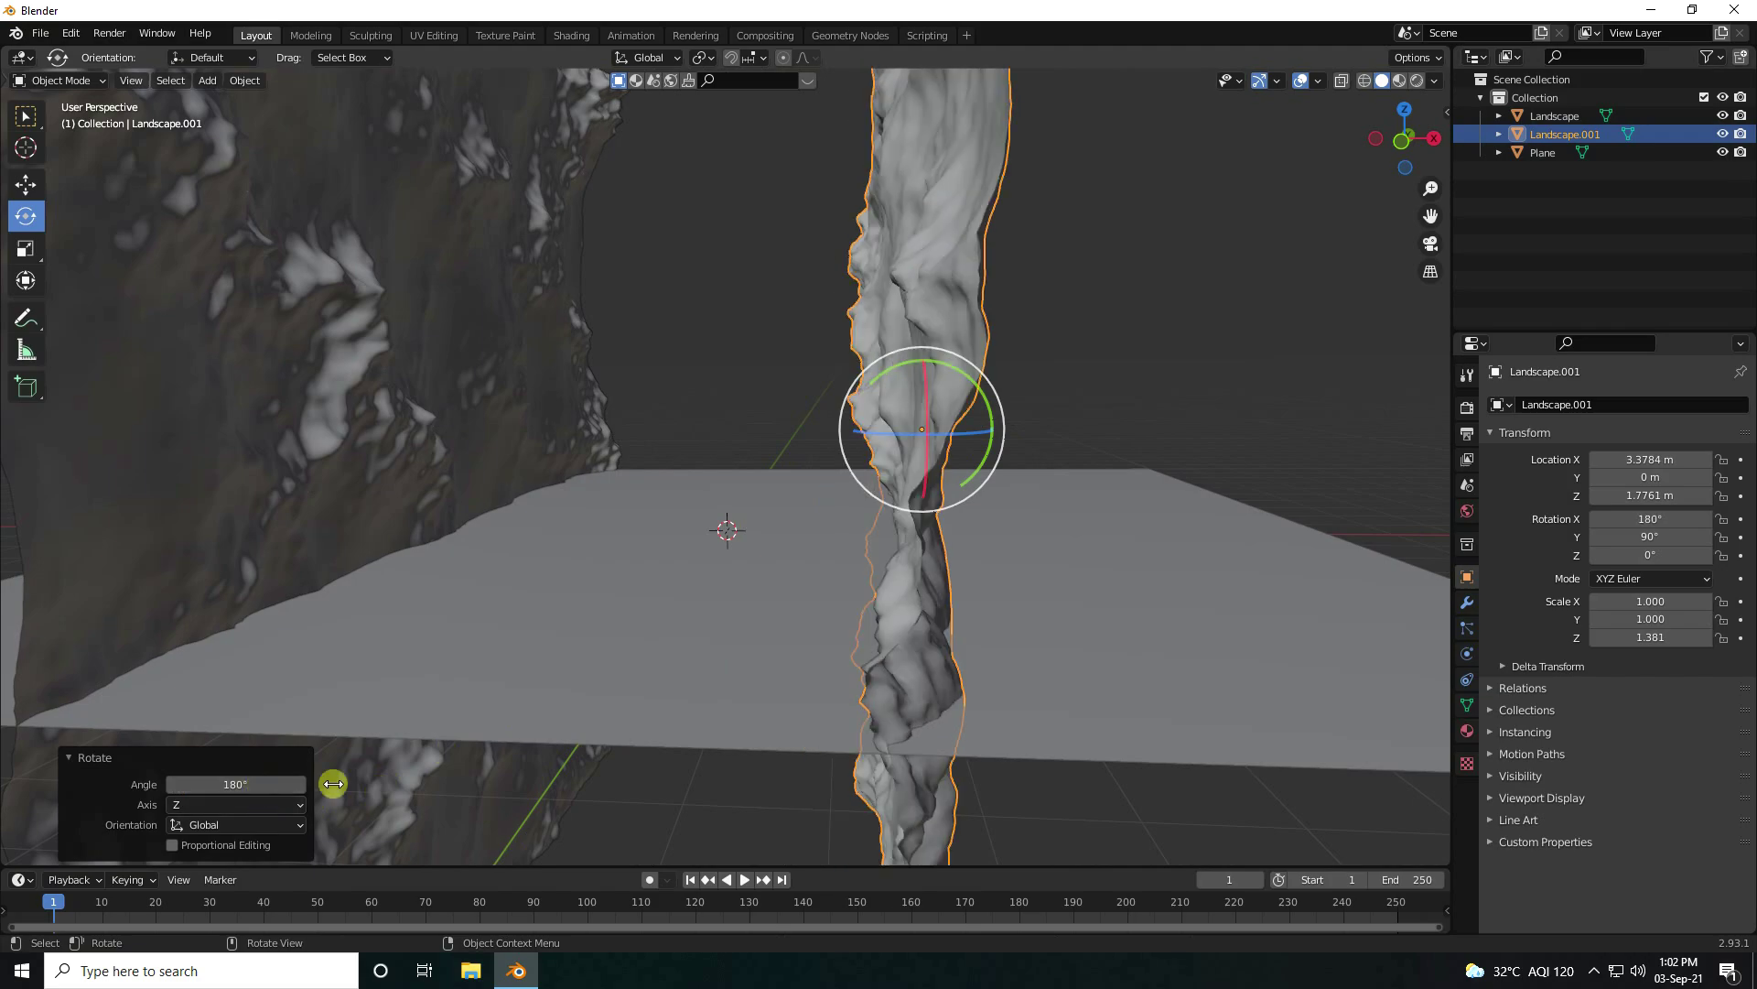
Step: Push Landscape.001 out to X 5.7507 m and Landscape to X -5.7423 m
left_click(26, 184)
left_click_drag(1007, 432, 1112, 430)
middle_click_drag(426, 597, 404, 592)
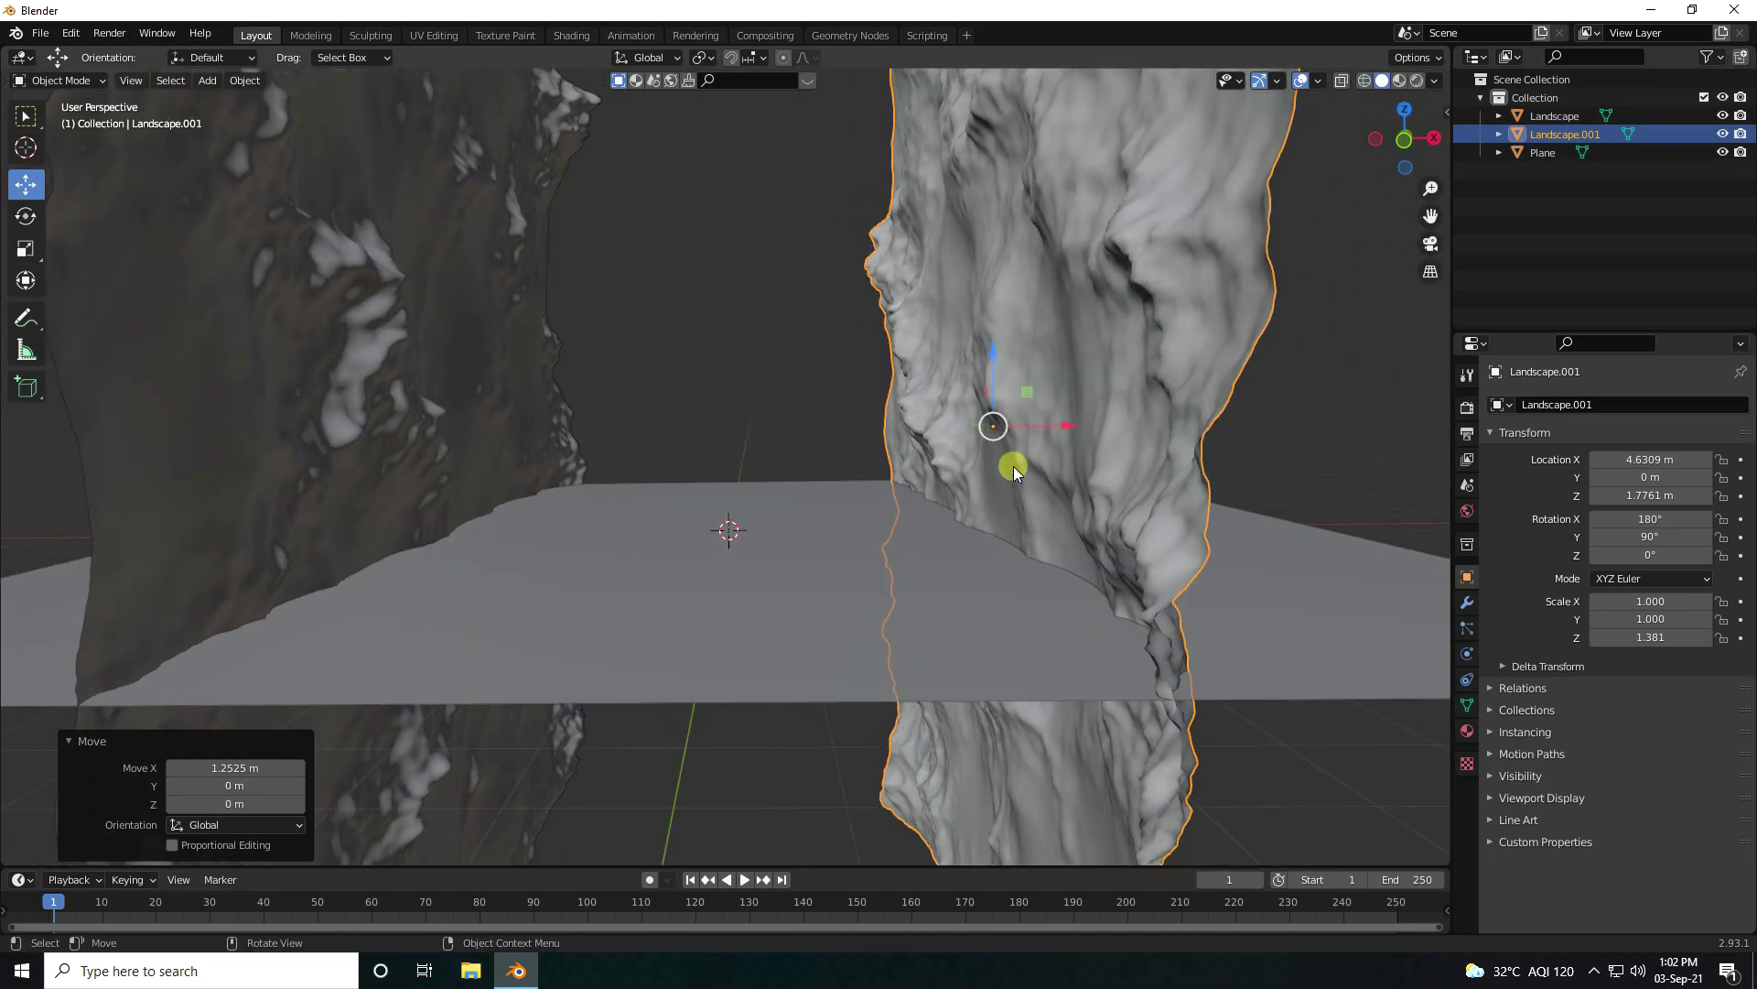
left_click_drag(1064, 420, 1139, 419)
middle_click_drag(604, 607, 738, 598)
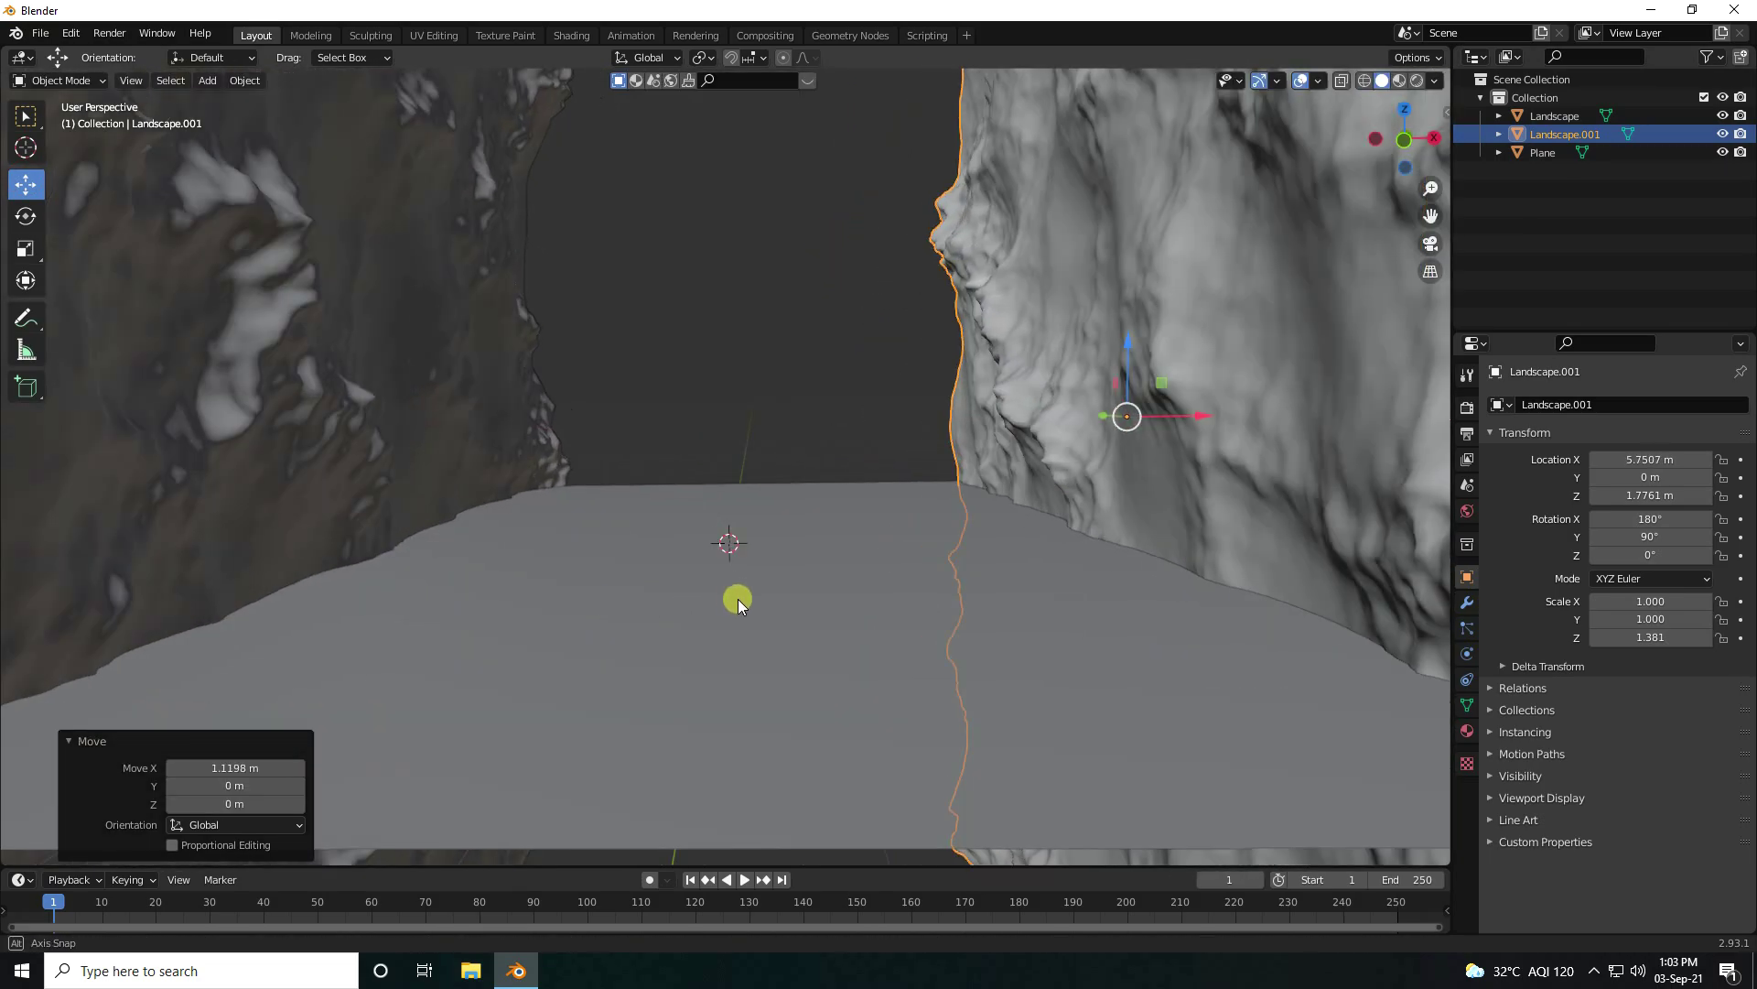
left_click(393, 416)
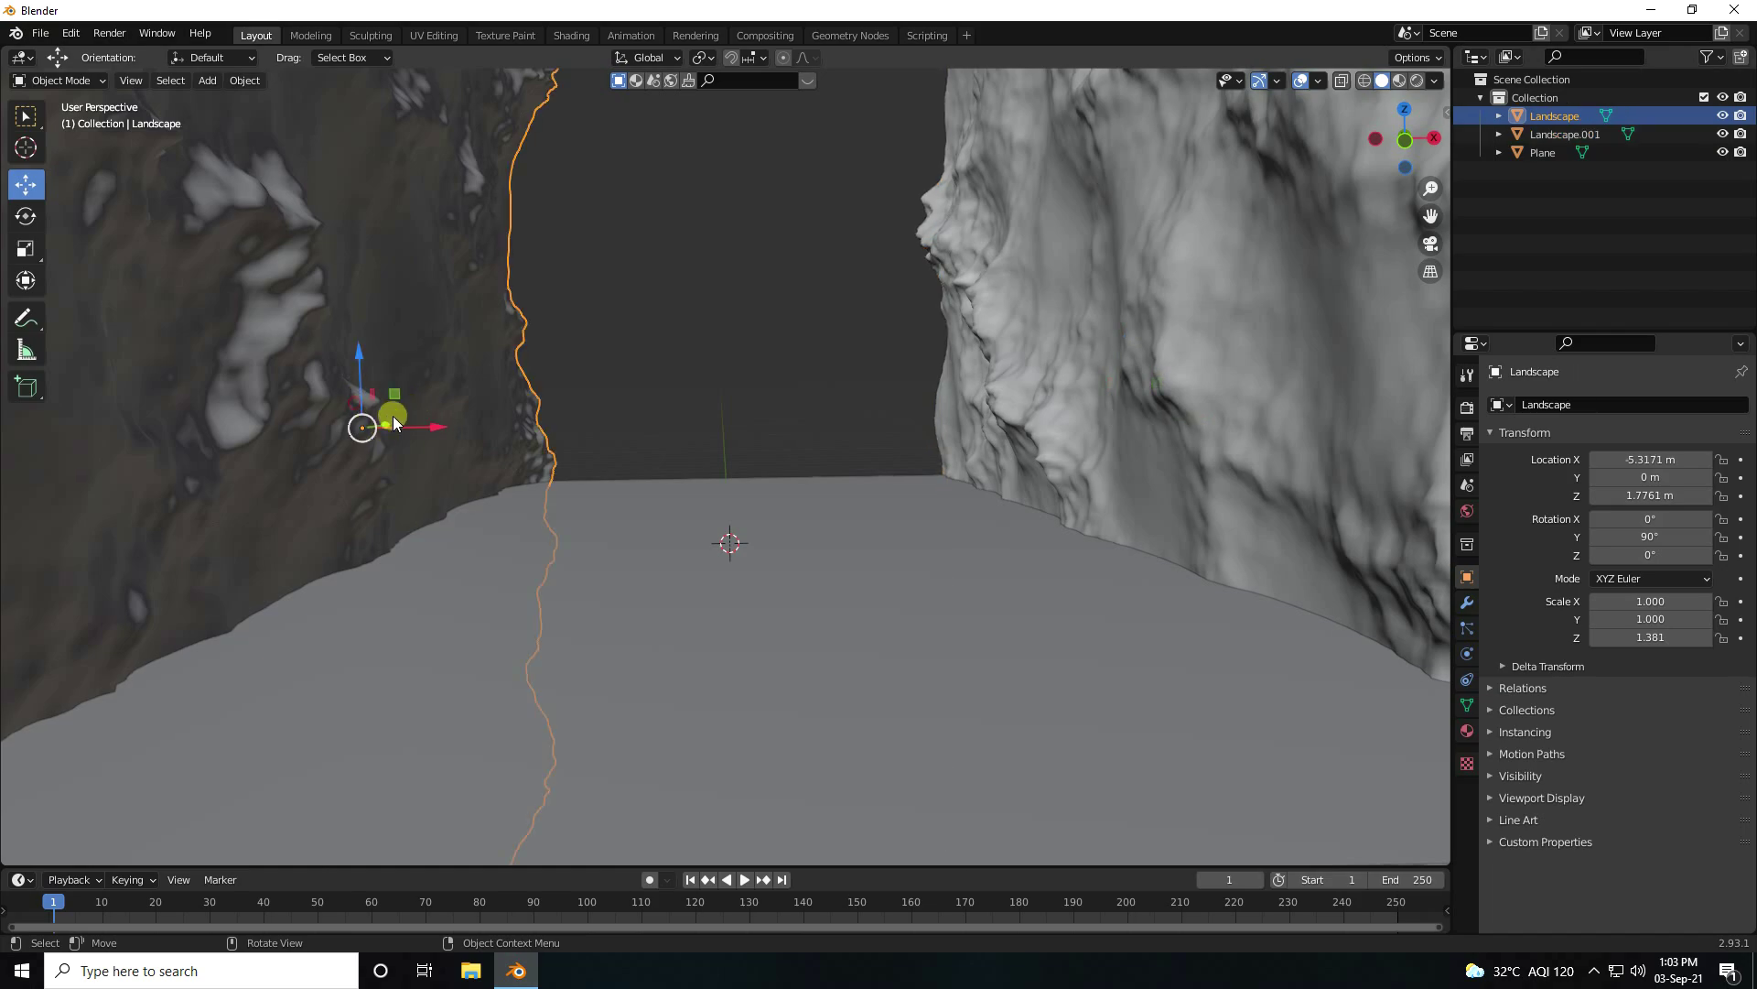
left_click_drag(426, 420, 397, 418)
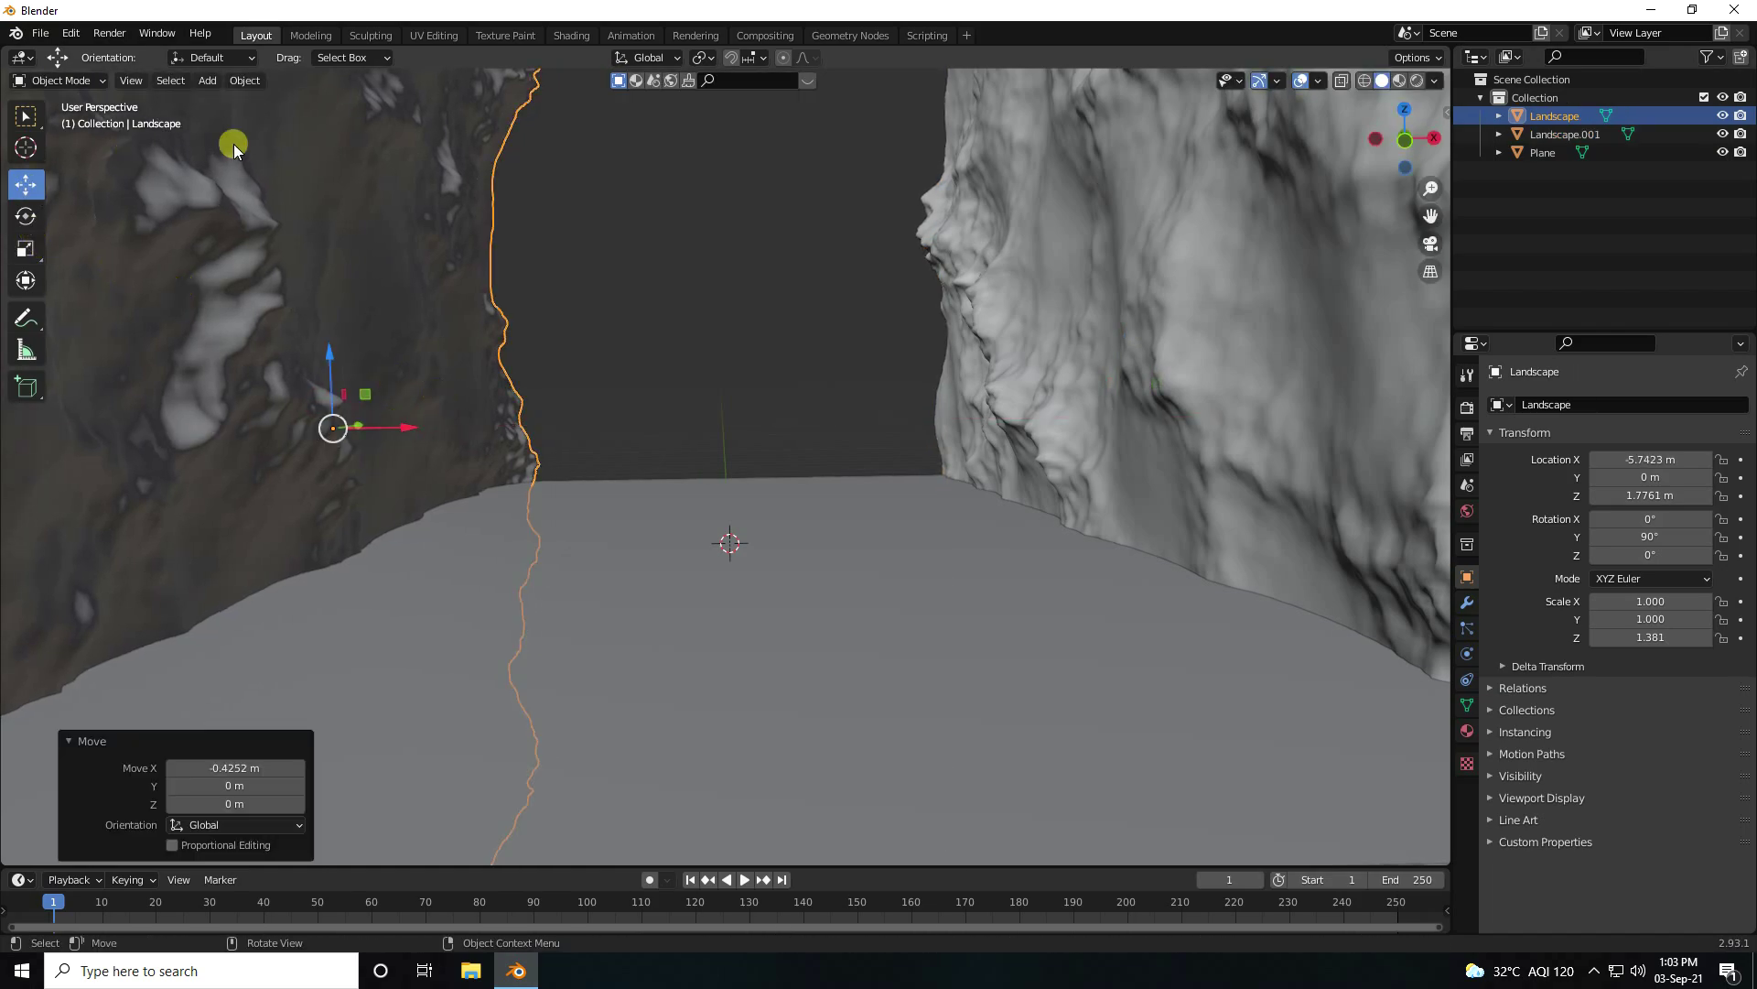
left_click(207, 80)
Step: Add a smooth-shaded UV sphere with 109 segments and extra rings
mouse_move(234, 107)
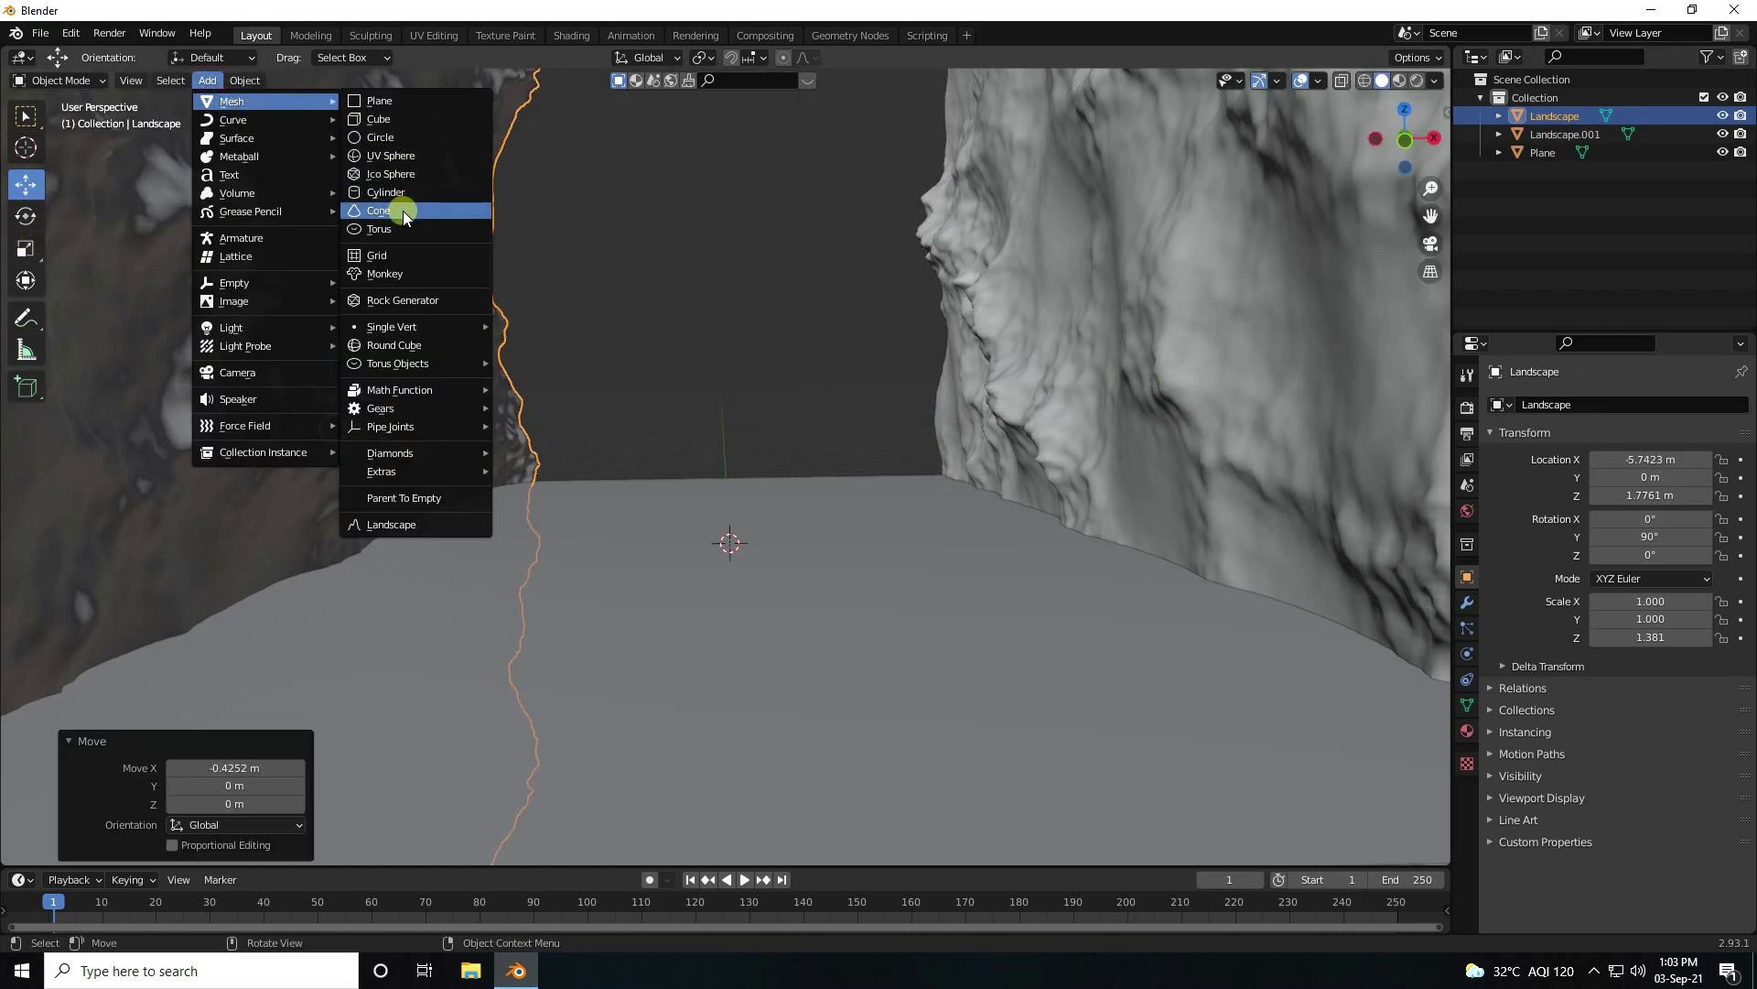
left_click(394, 158)
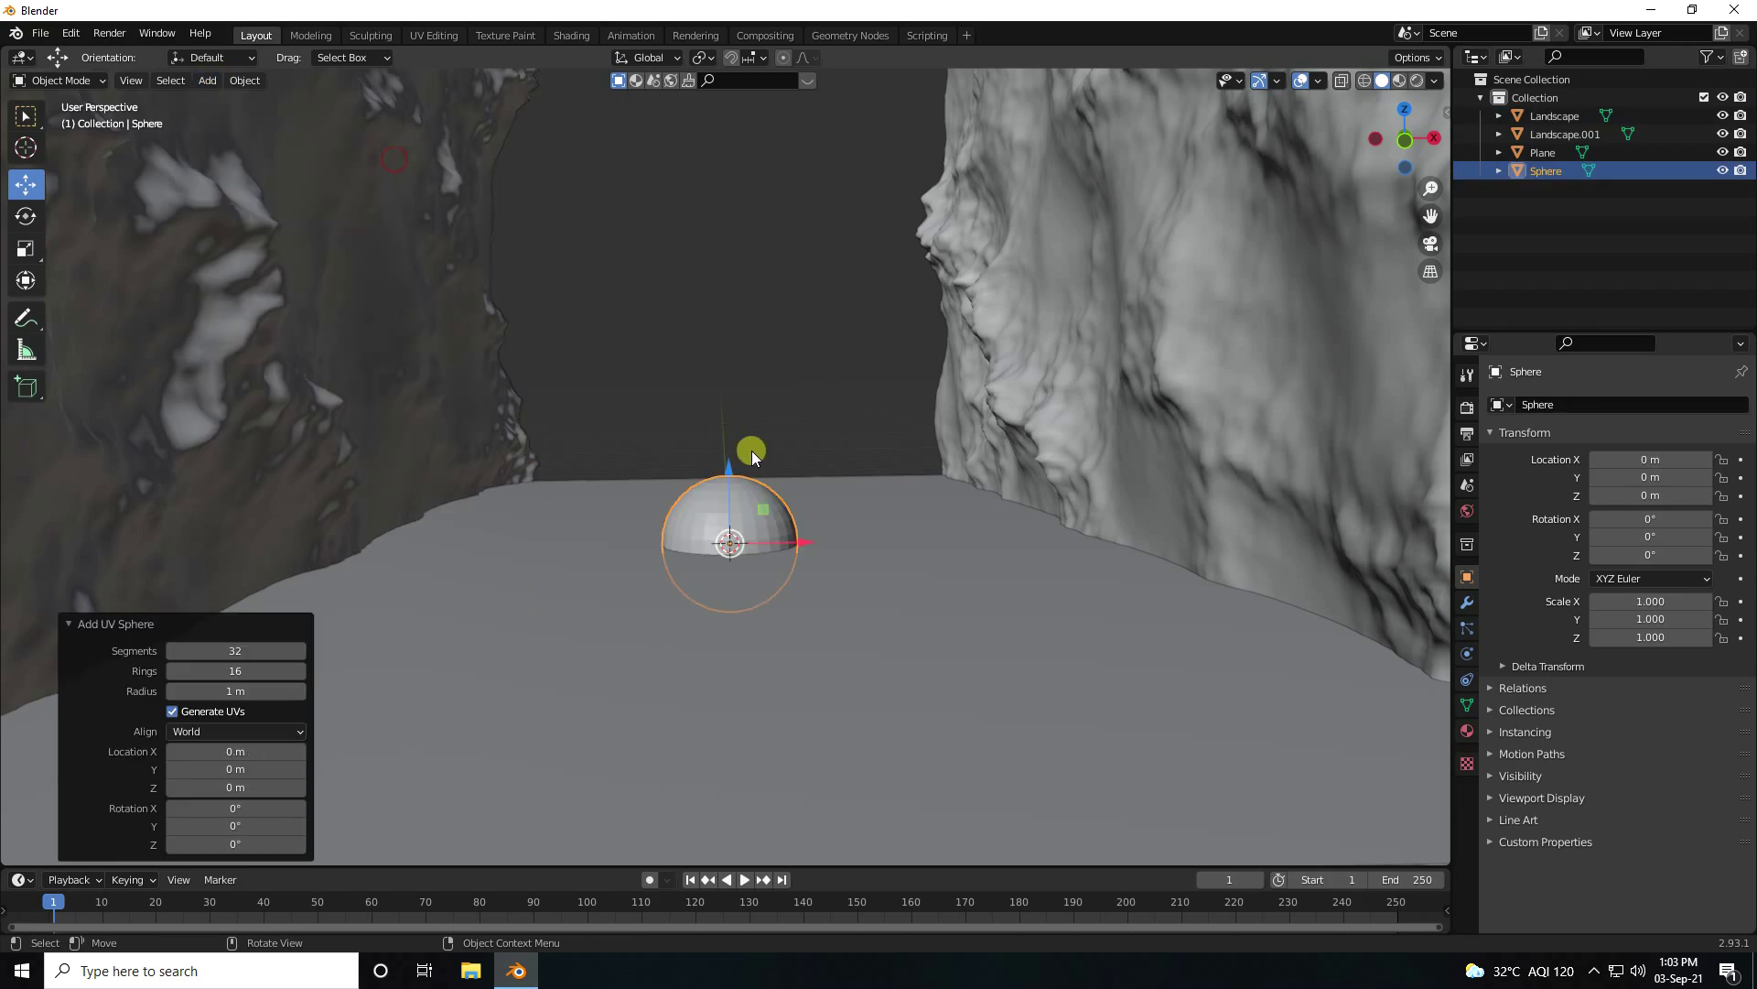
scroll(817, 484, "up", 5)
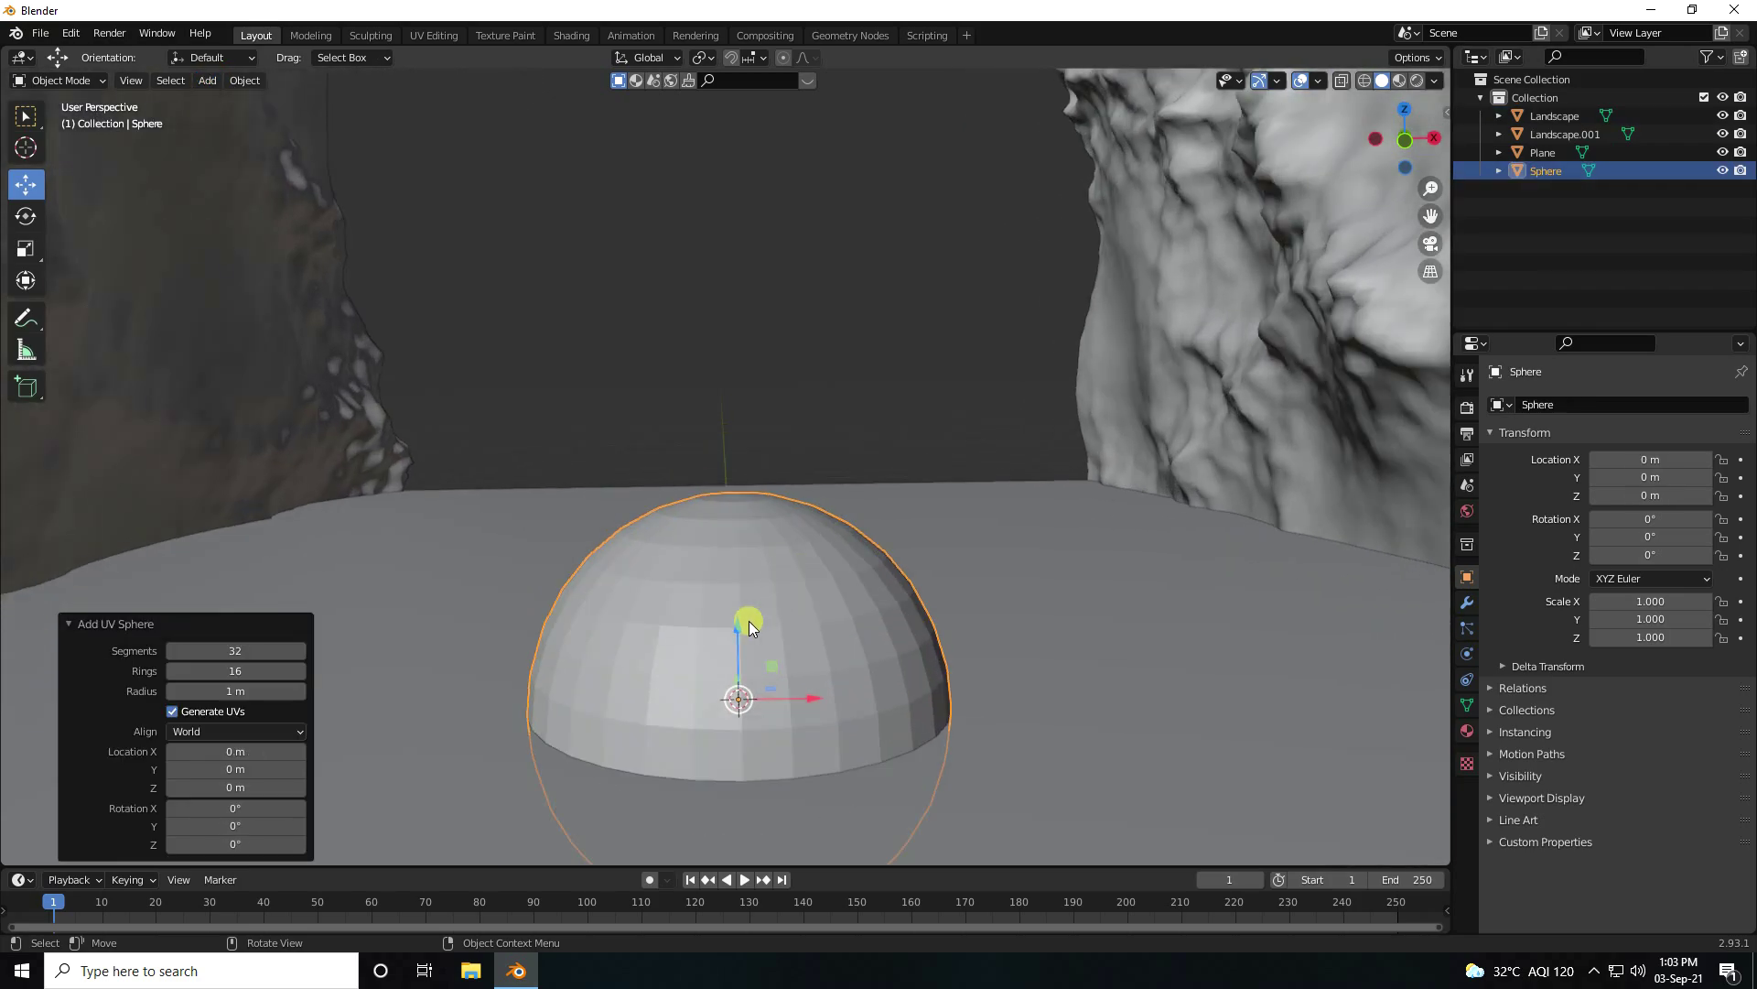
left_click_drag(244, 652, 340, 657)
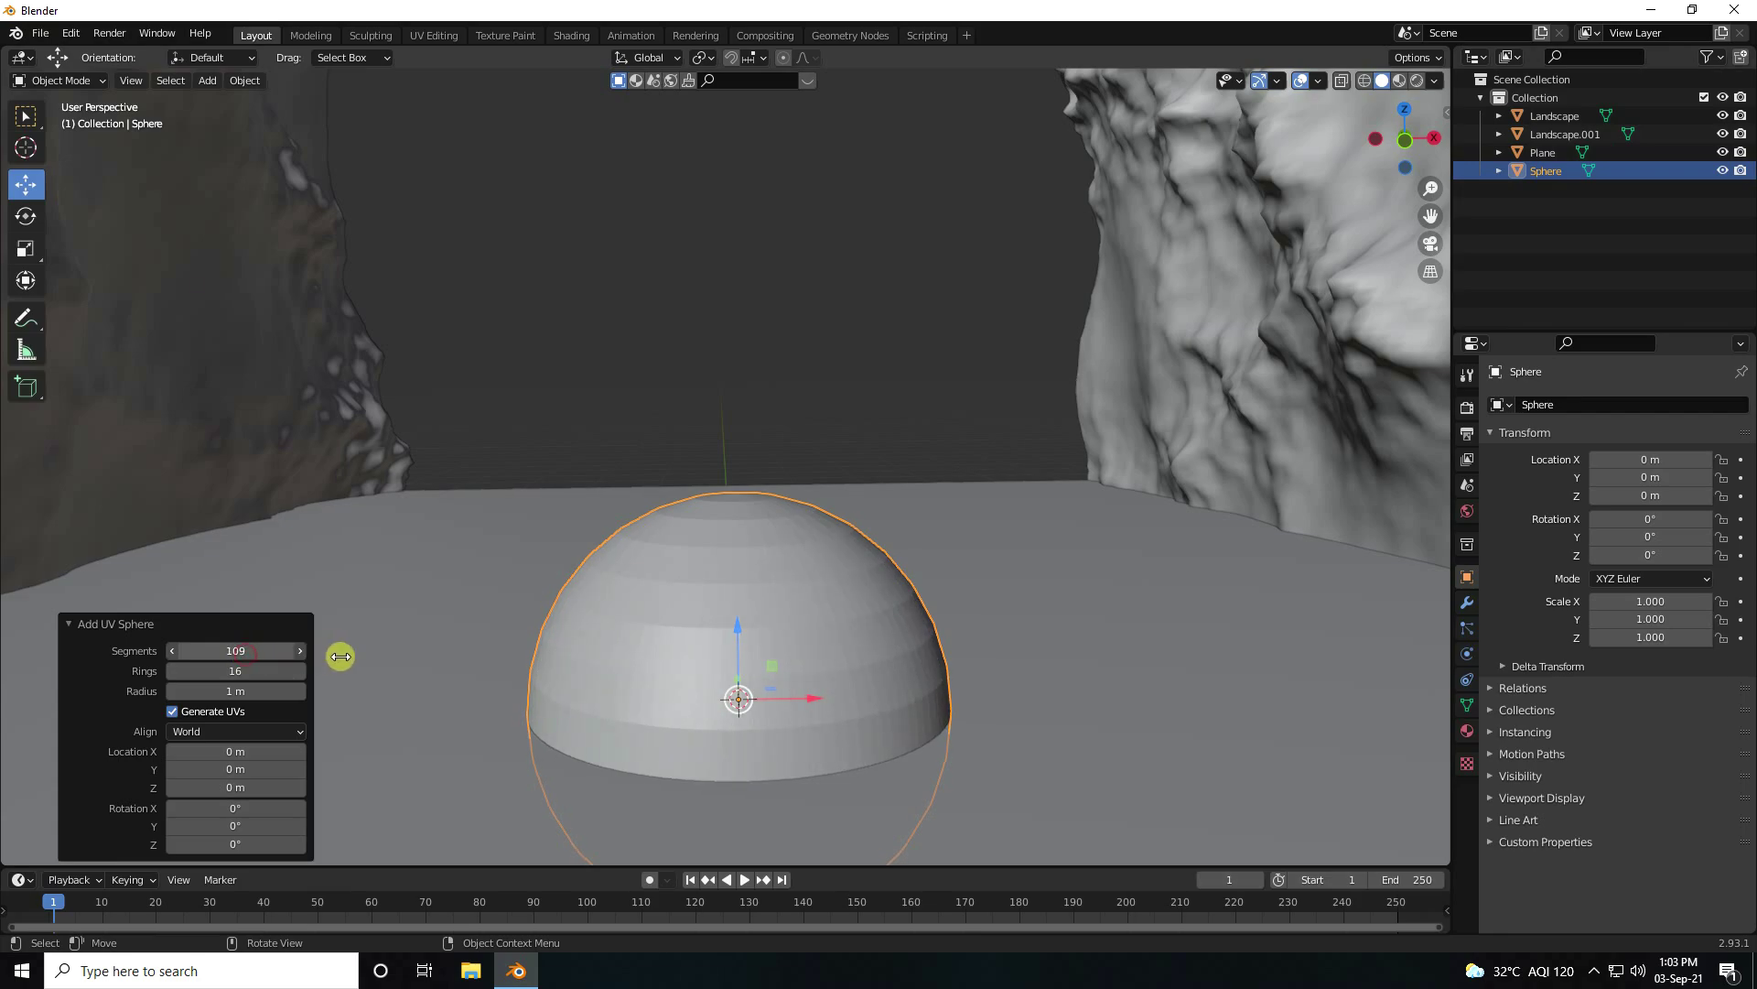
left_click_drag(231, 669, 275, 665)
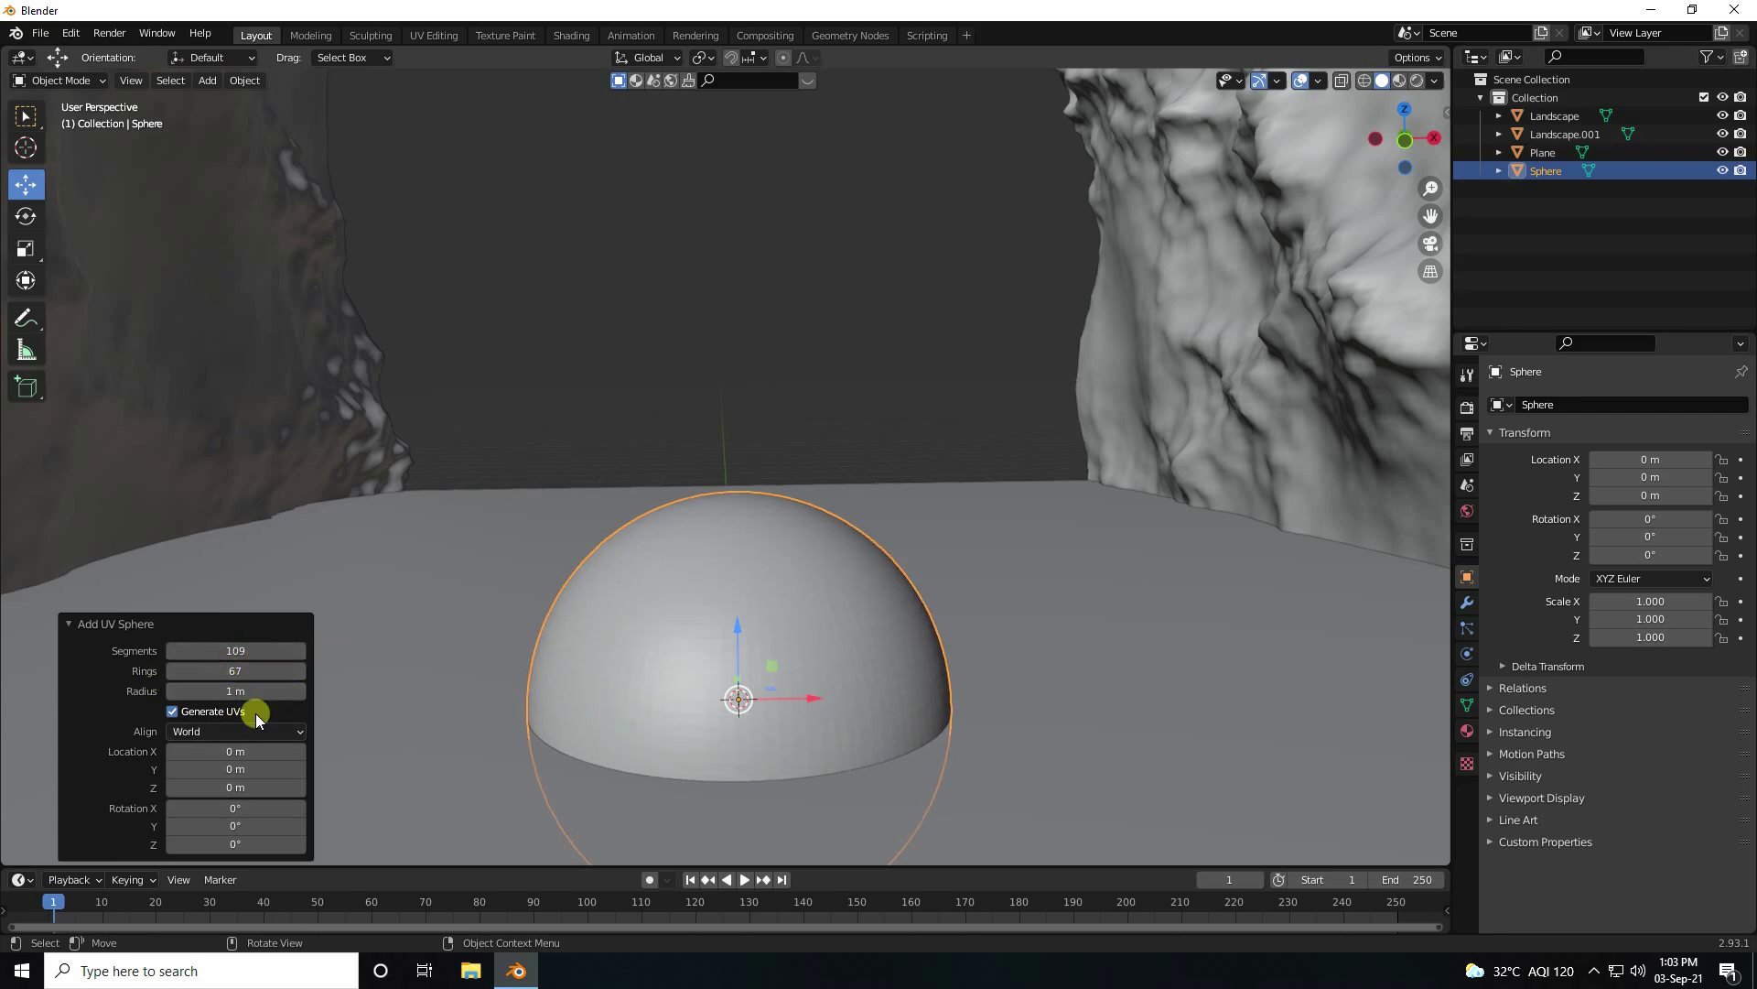
right_click(645, 563)
left_click(645, 562)
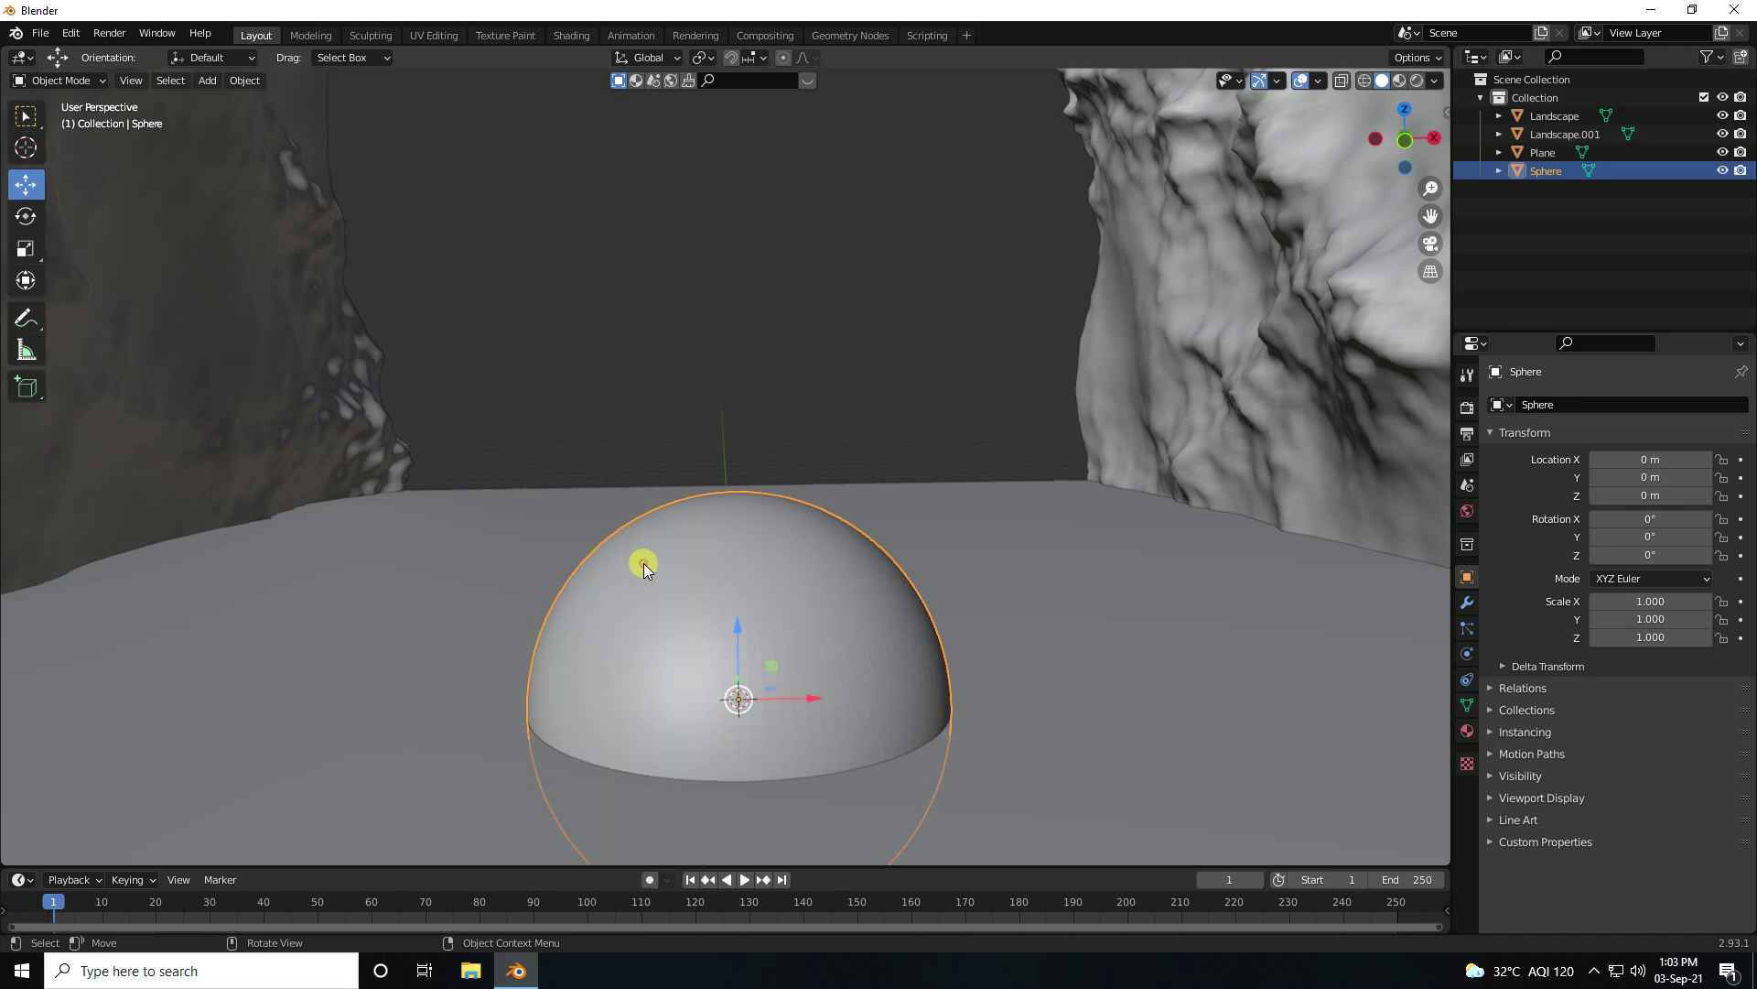
Step: Move the sphere to Y 7.8241 m and Z 4.8781 m above the floor
mouse_move(529, 474)
middle_mouse_down()
mouse_move(766, 464)
mouse_move(674, 561)
mouse_move(557, 622)
mouse_move(677, 618)
middle_mouse_up()
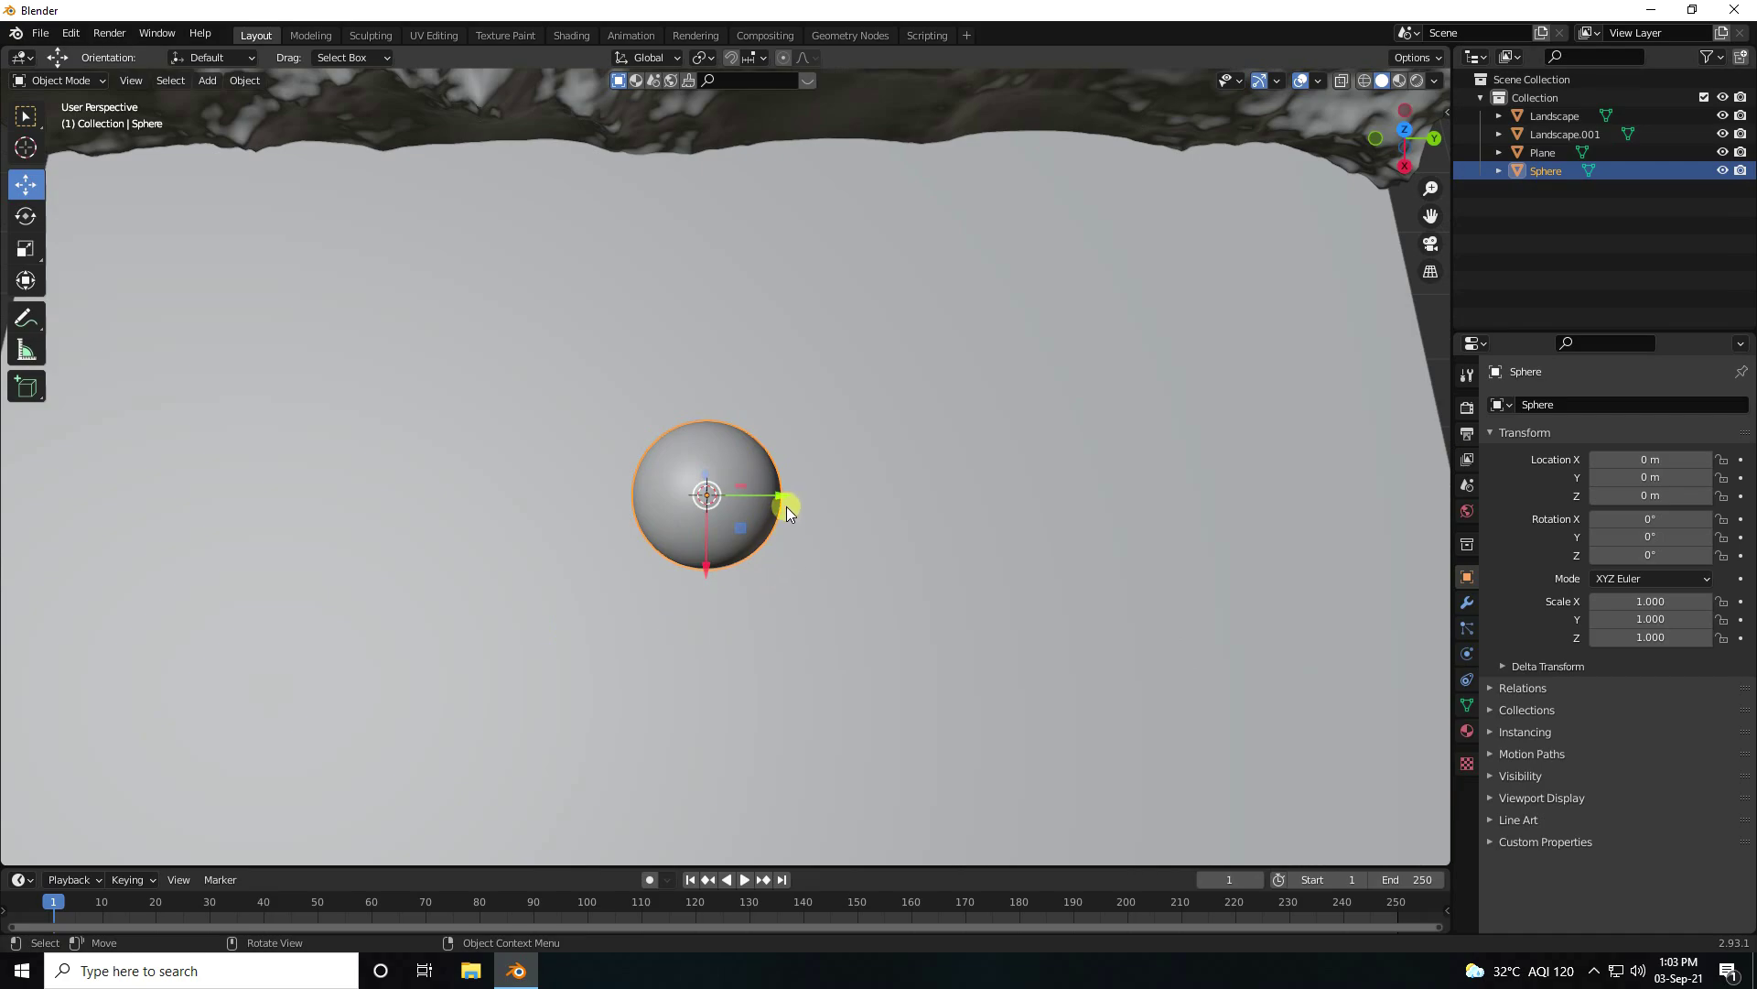
left_click_drag(787, 507, 1364, 480)
middle_click_drag(1008, 526, 771, 436)
left_click_drag(728, 428, 760, 168)
middle_click_drag(787, 283, 749, 290)
left_click_drag(725, 229, 727, 254)
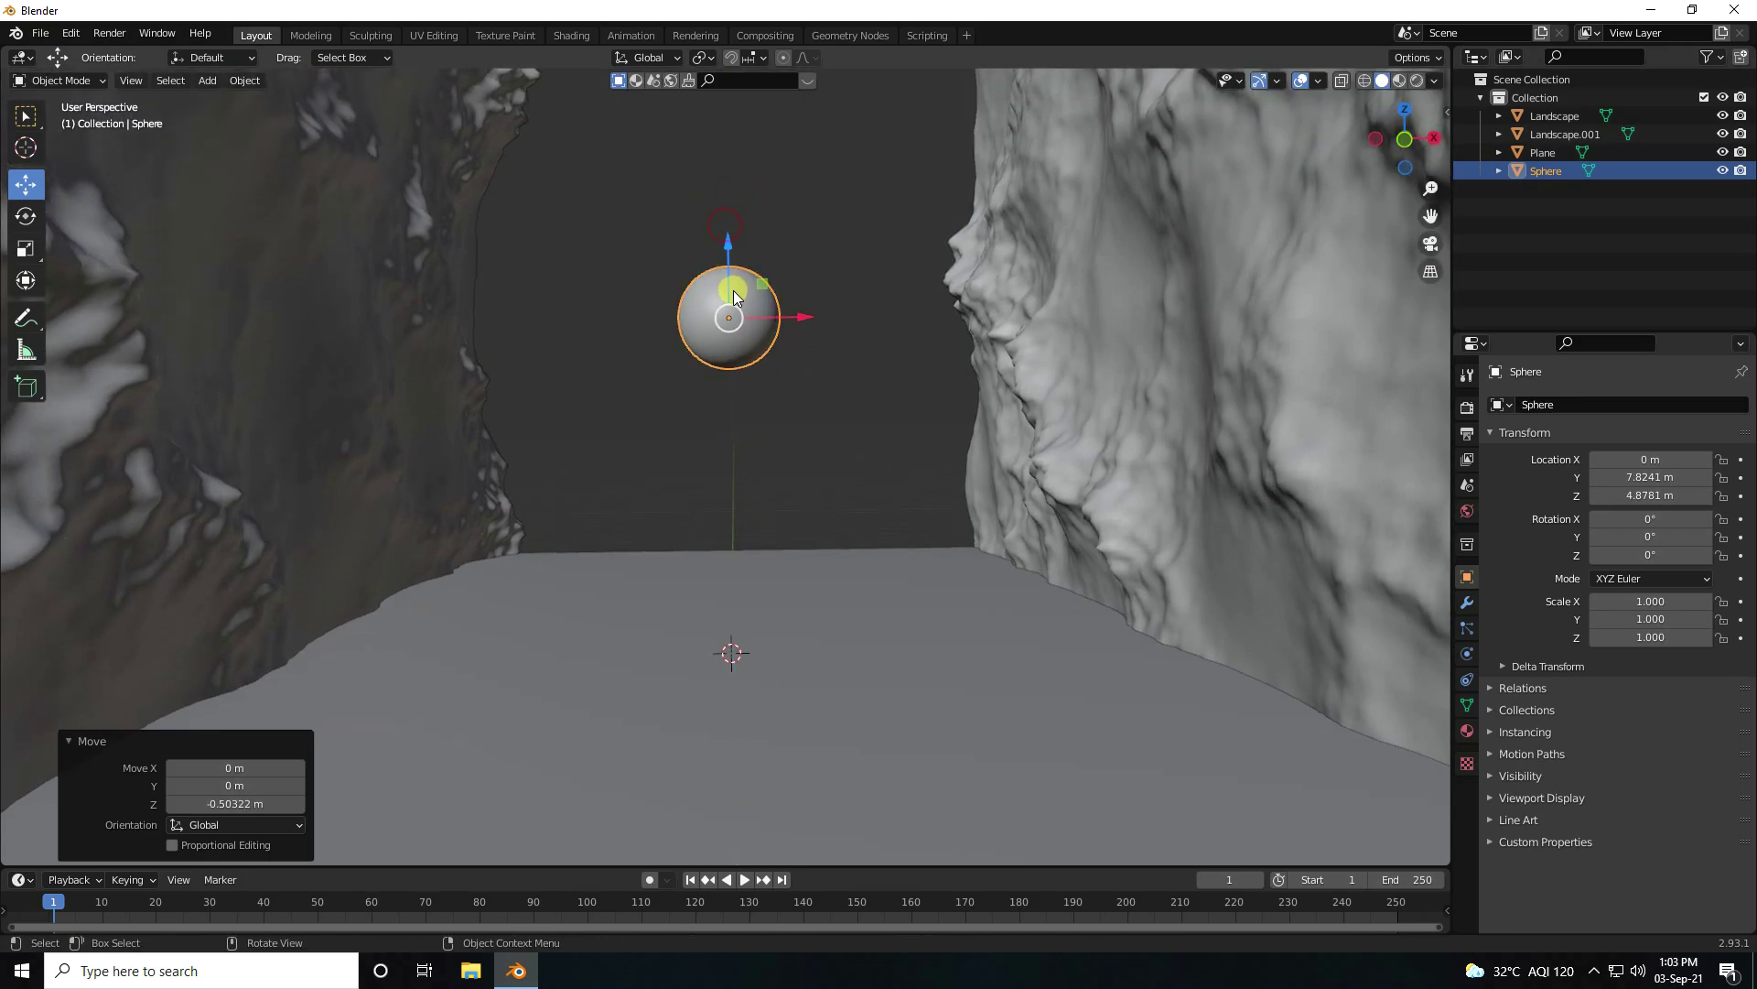
Step: Scale the sphere up to about 1.854
key("s")
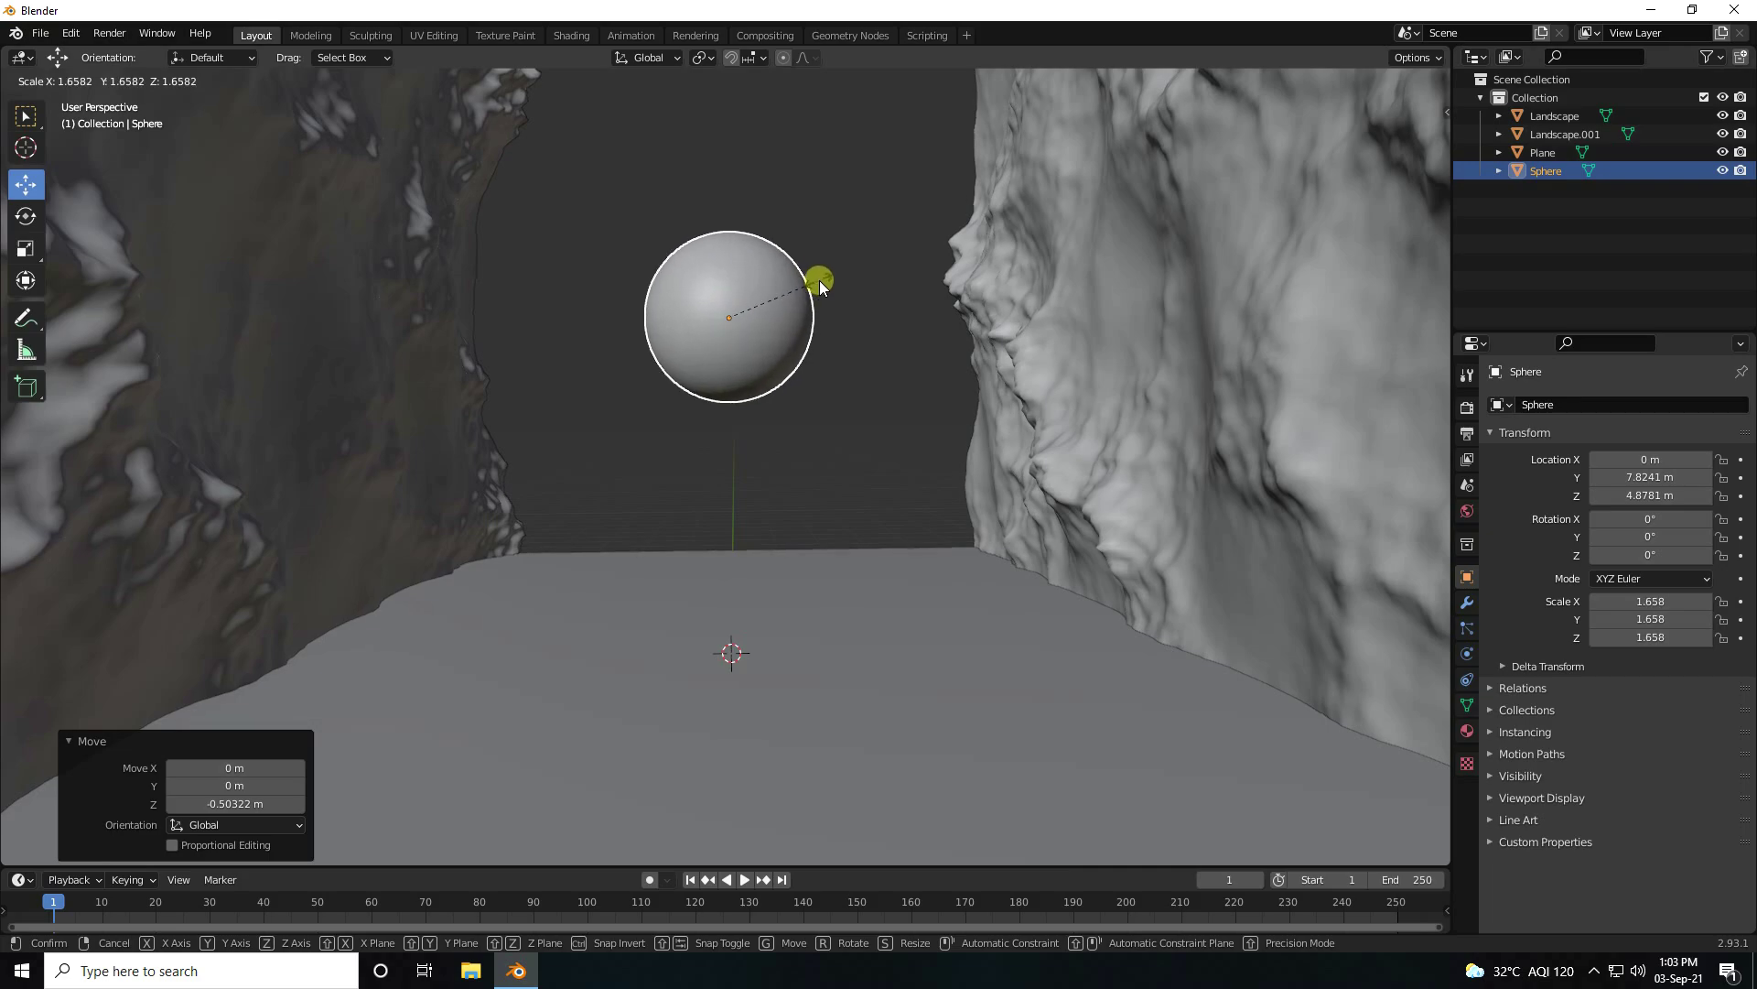
left_click(827, 274)
middle_click_drag(776, 452, 719, 424)
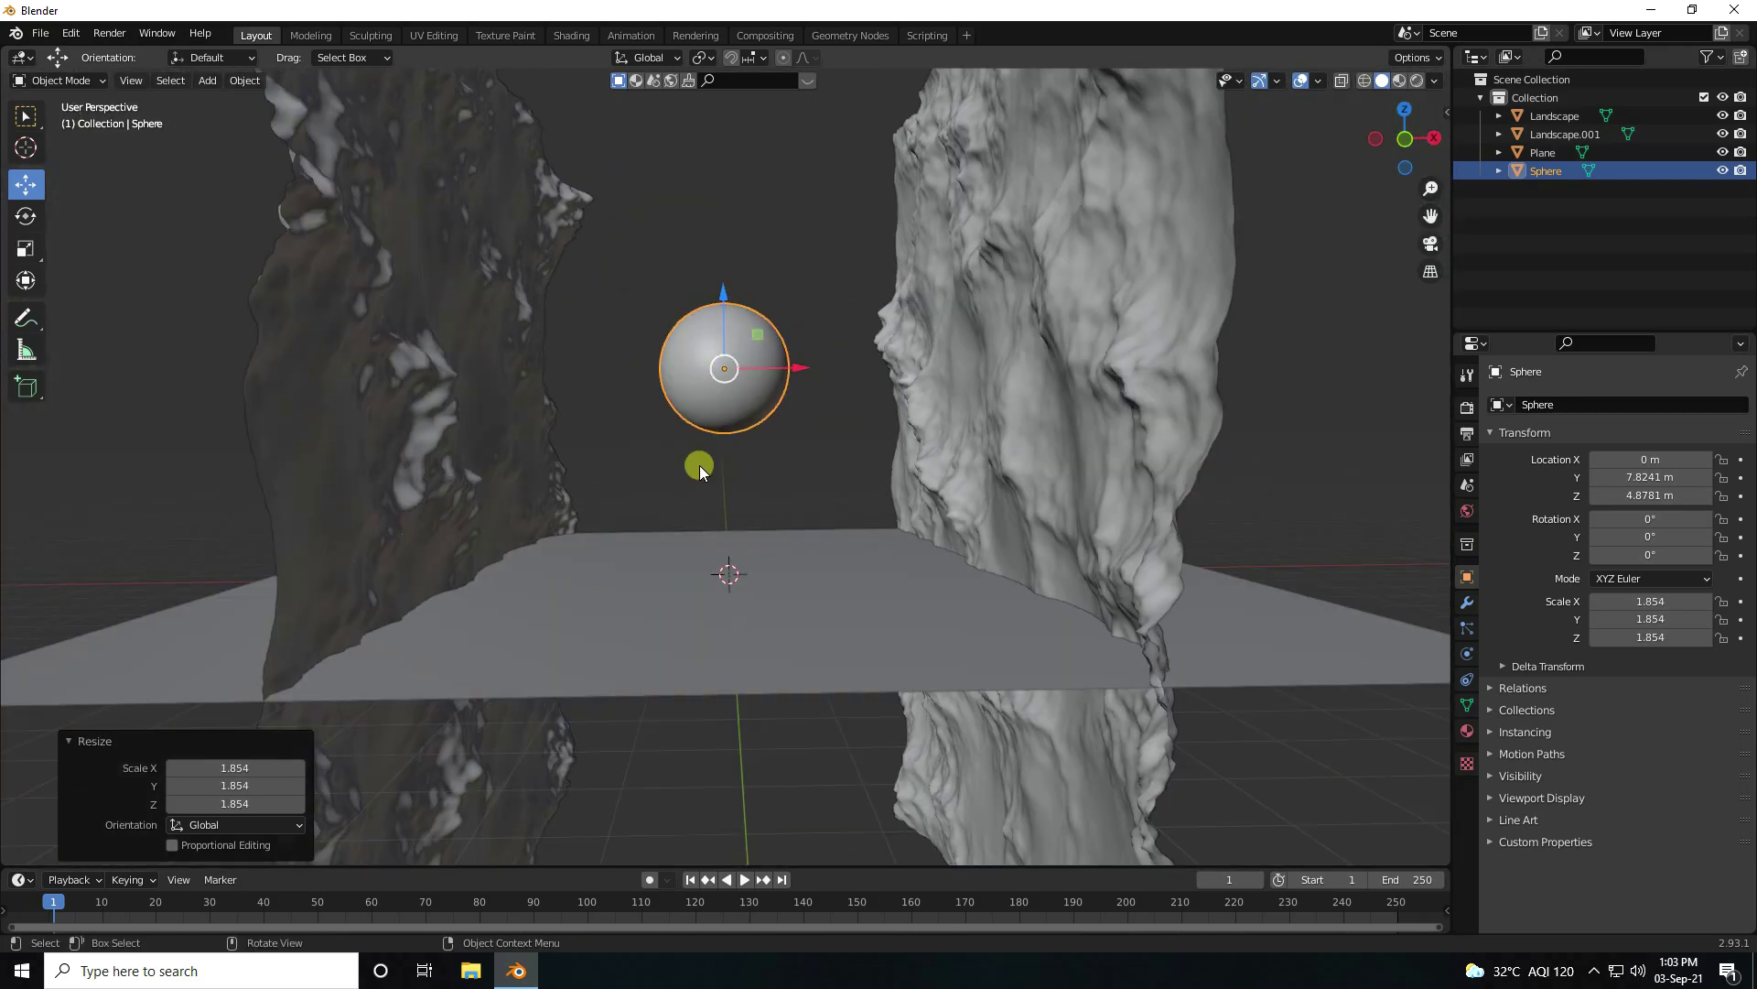
scroll(753, 396, "up", 2)
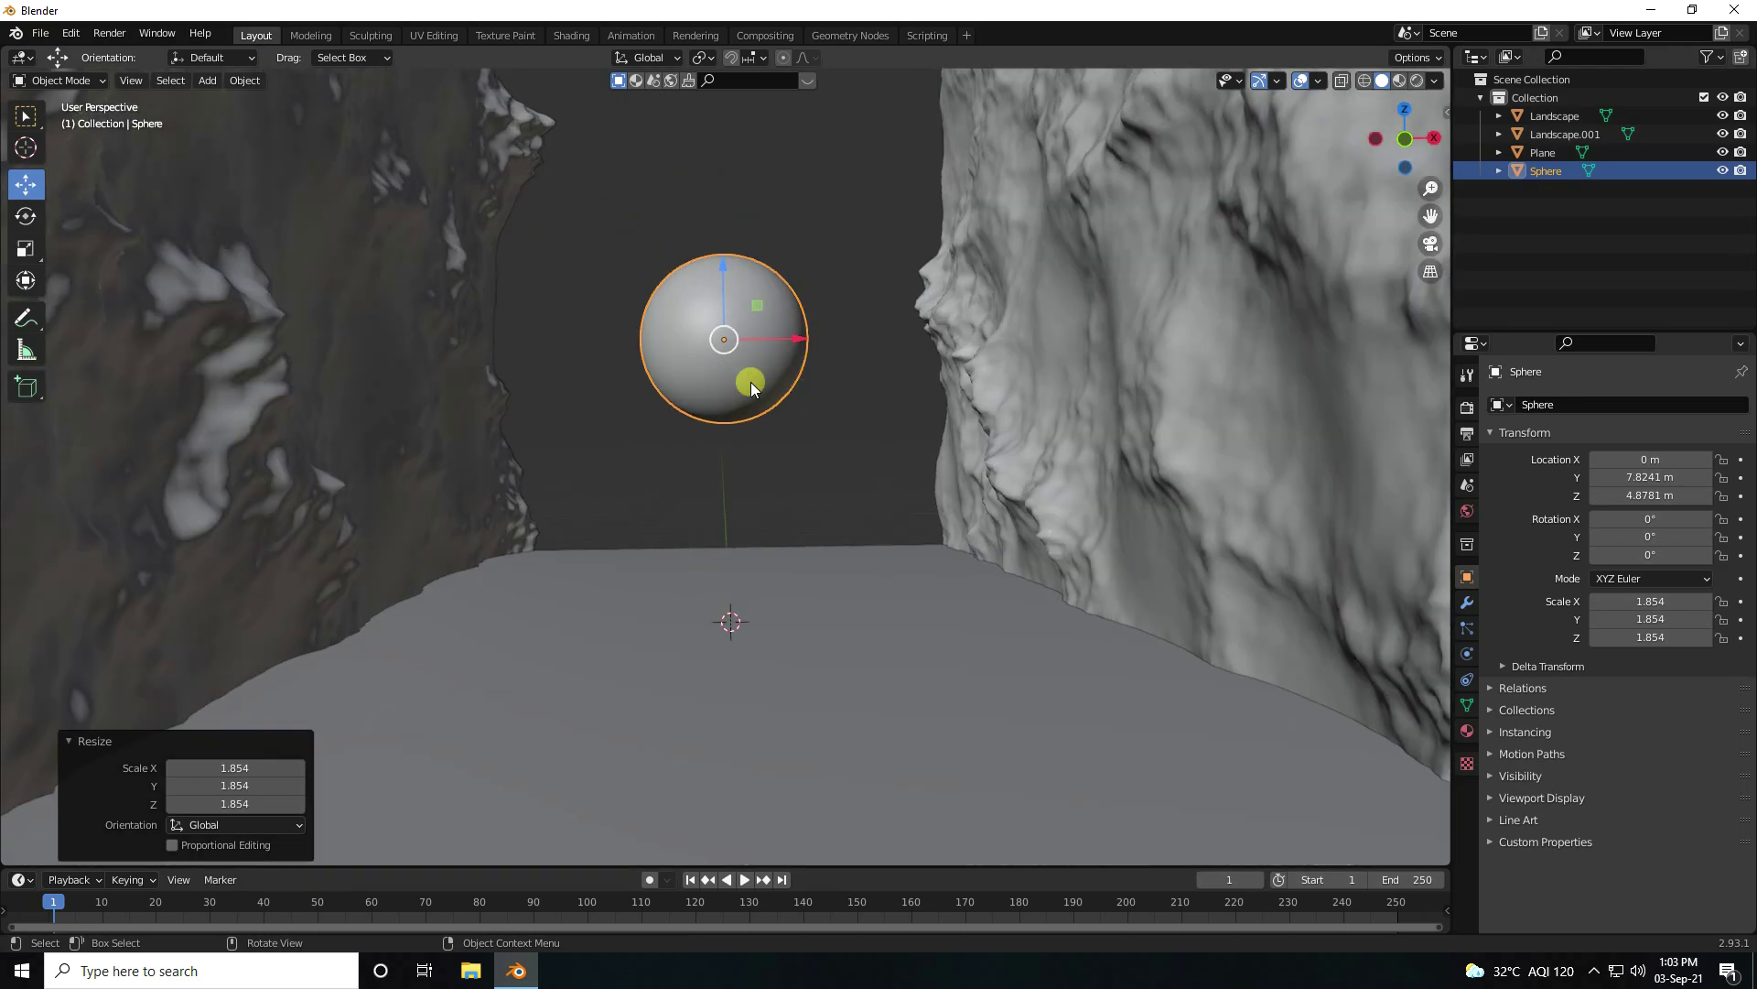
Step: Add a cylinder with 59 vertices
left_click(206, 82)
mouse_move(270, 101)
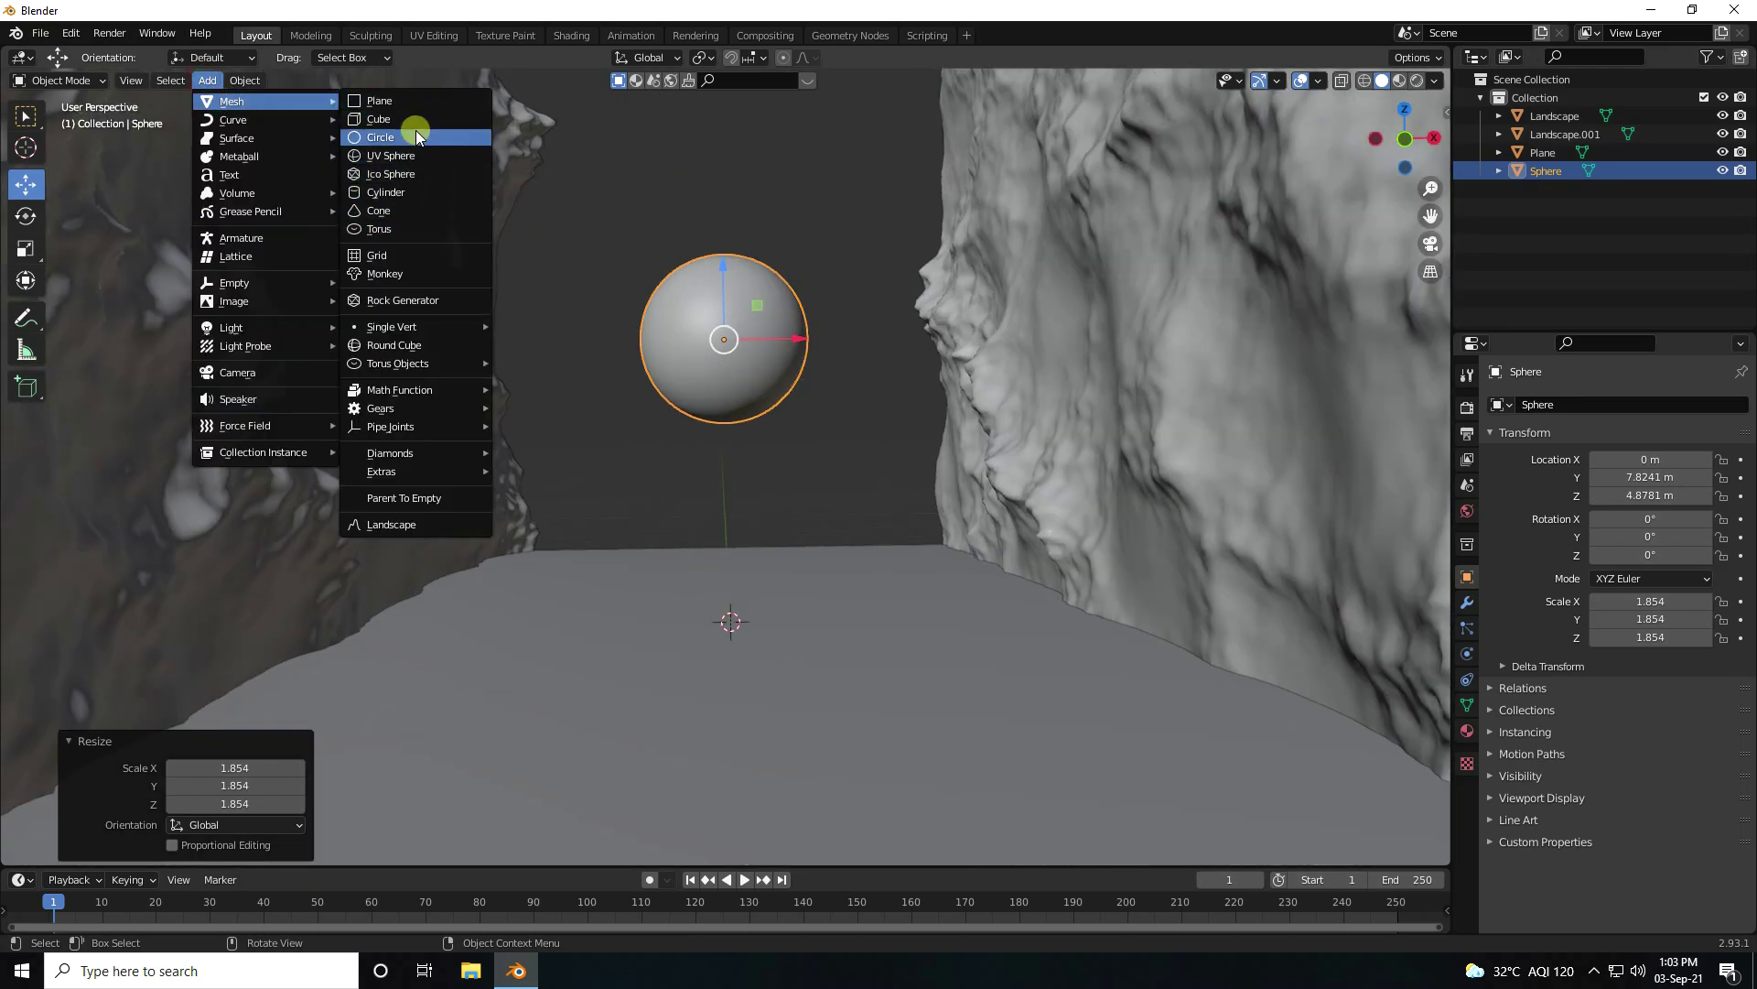
left_click(400, 194)
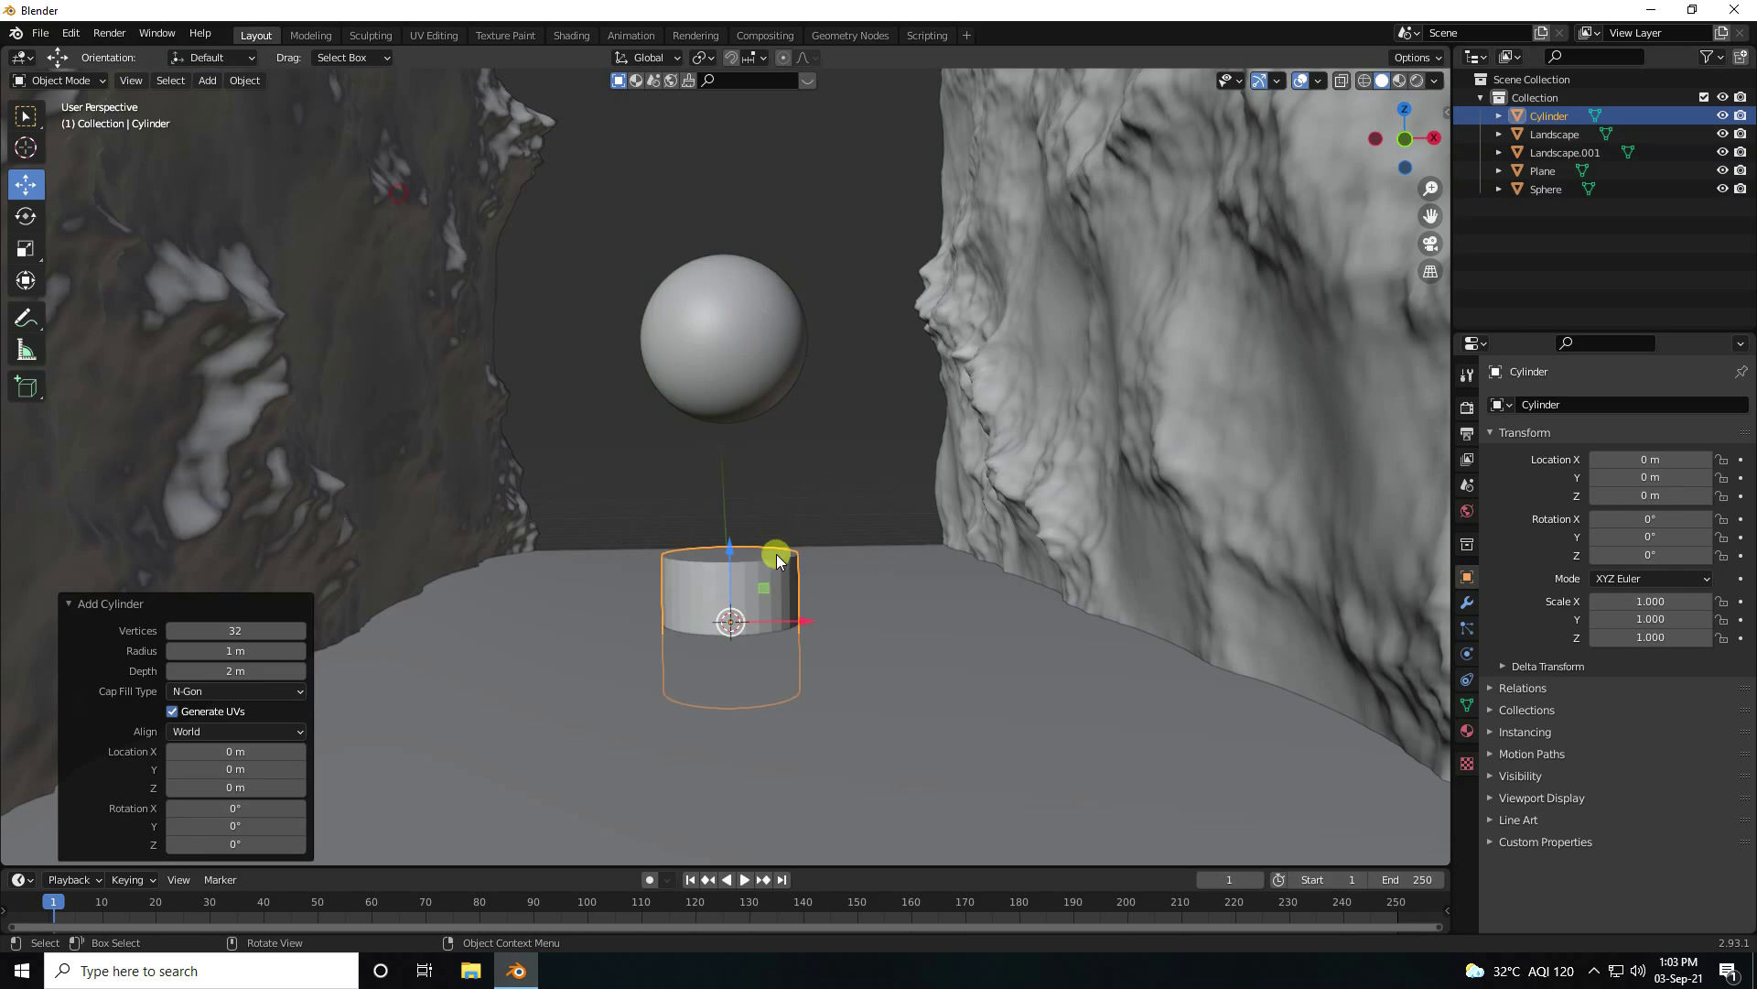
scroll(733, 674, "up", 2)
middle_click_drag(750, 623, 723, 487, "shift")
left_click(218, 631)
left_click_drag(218, 631, 247, 630)
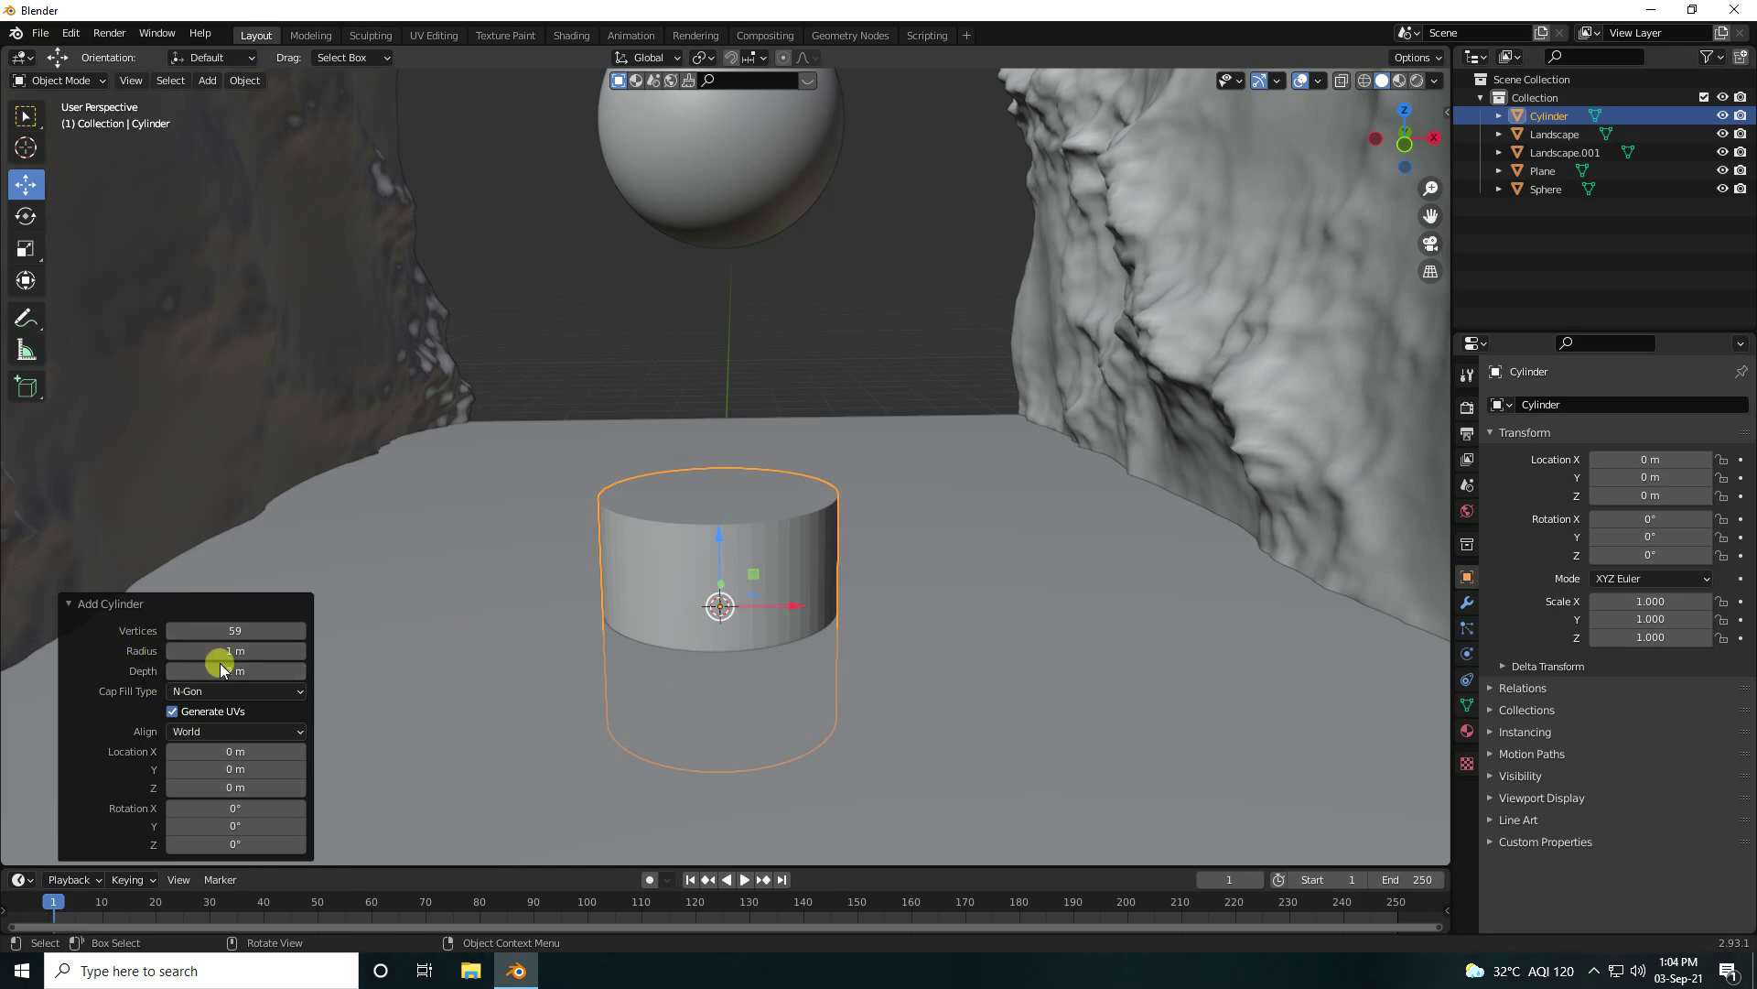
Step: Set the cylinder's radius to 0.01 m and confirm its depth
left_click(249, 654)
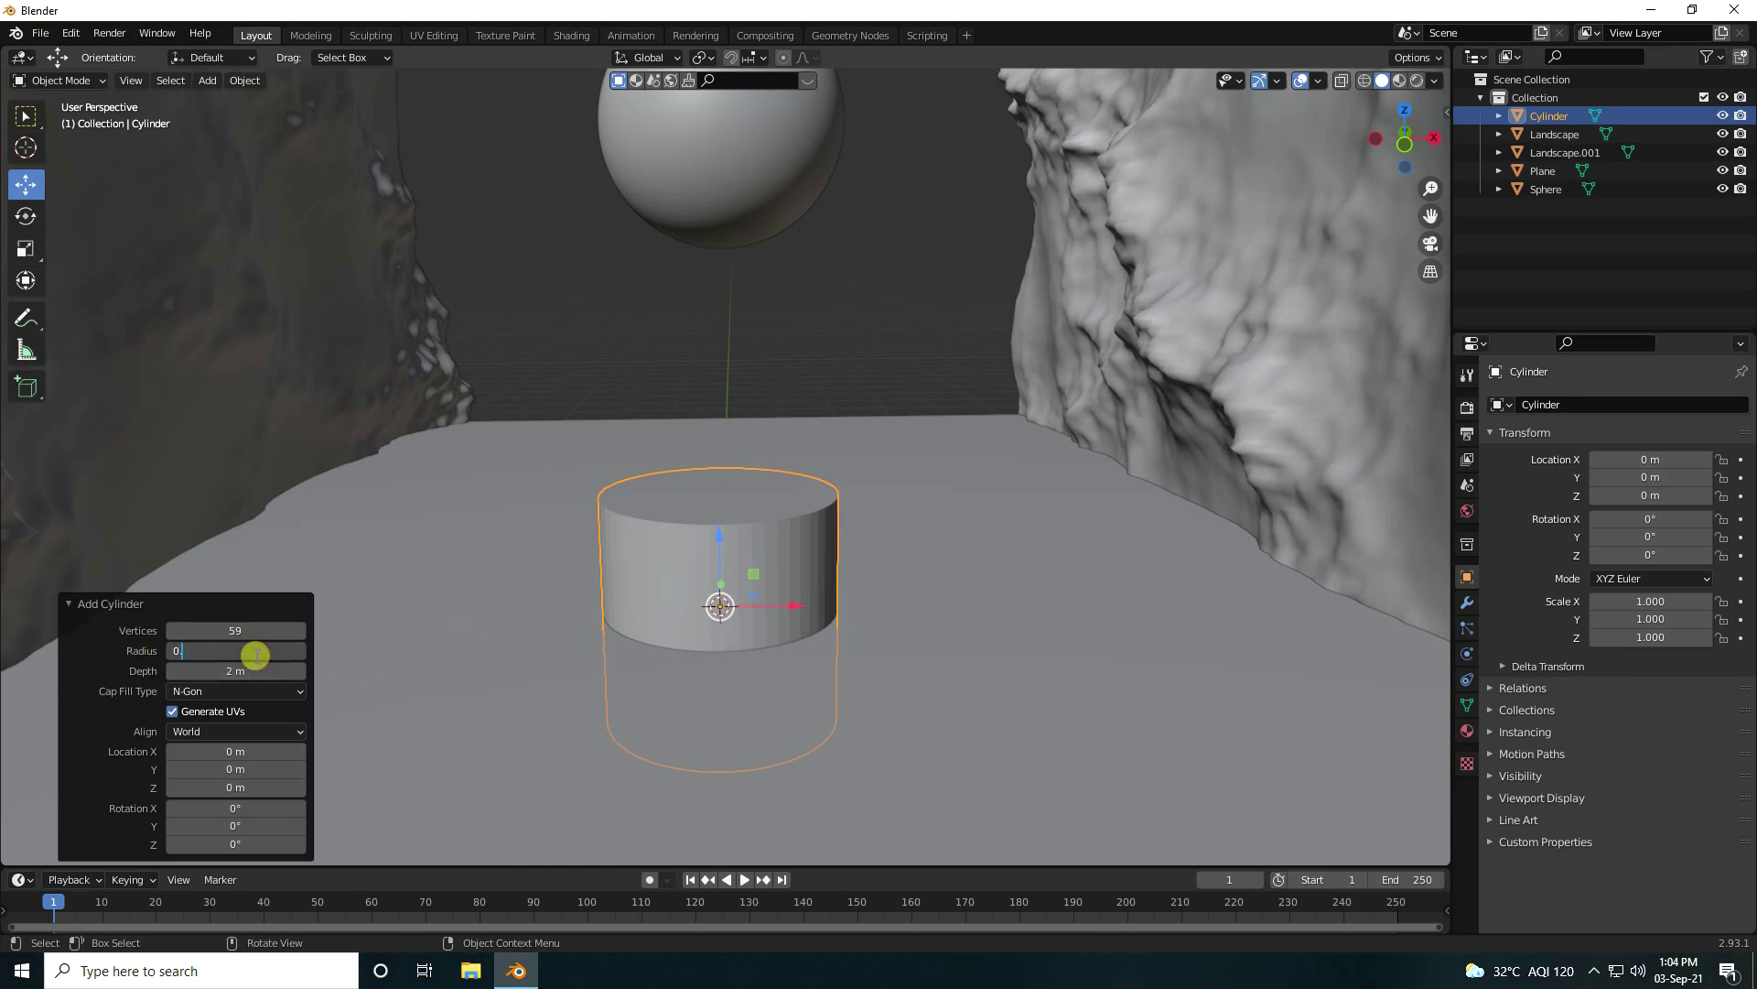
type("0.01")
key("Return")
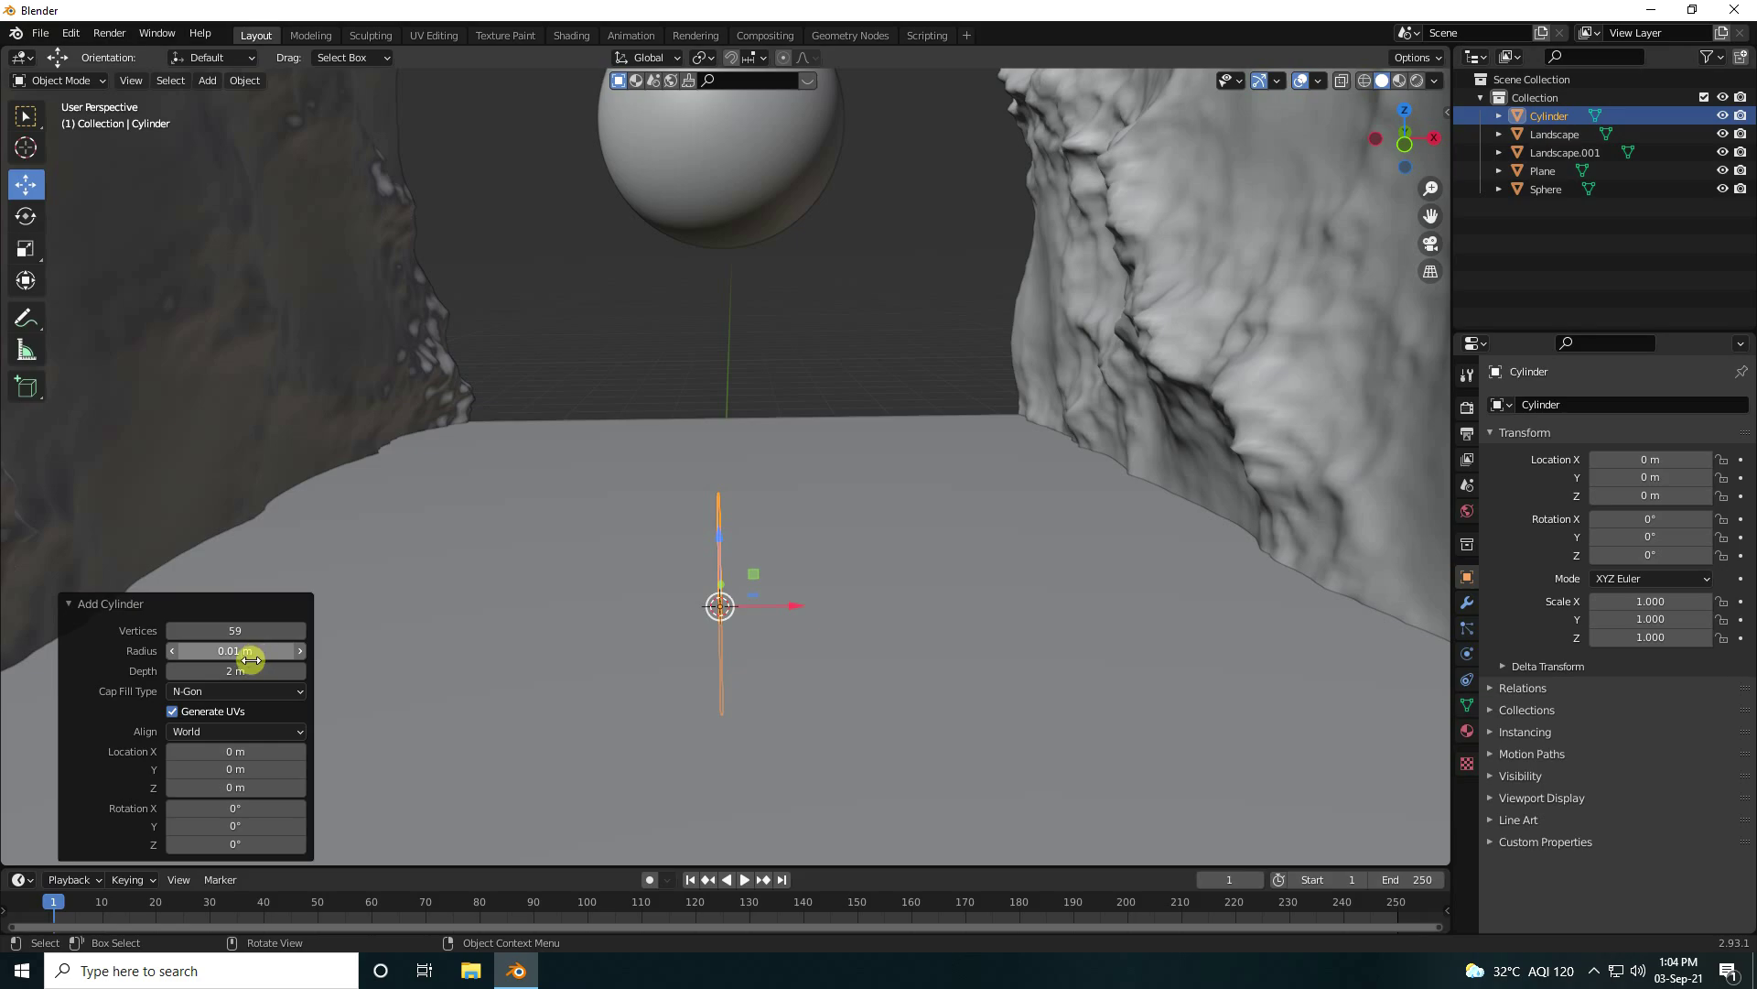
left_click(241, 675)
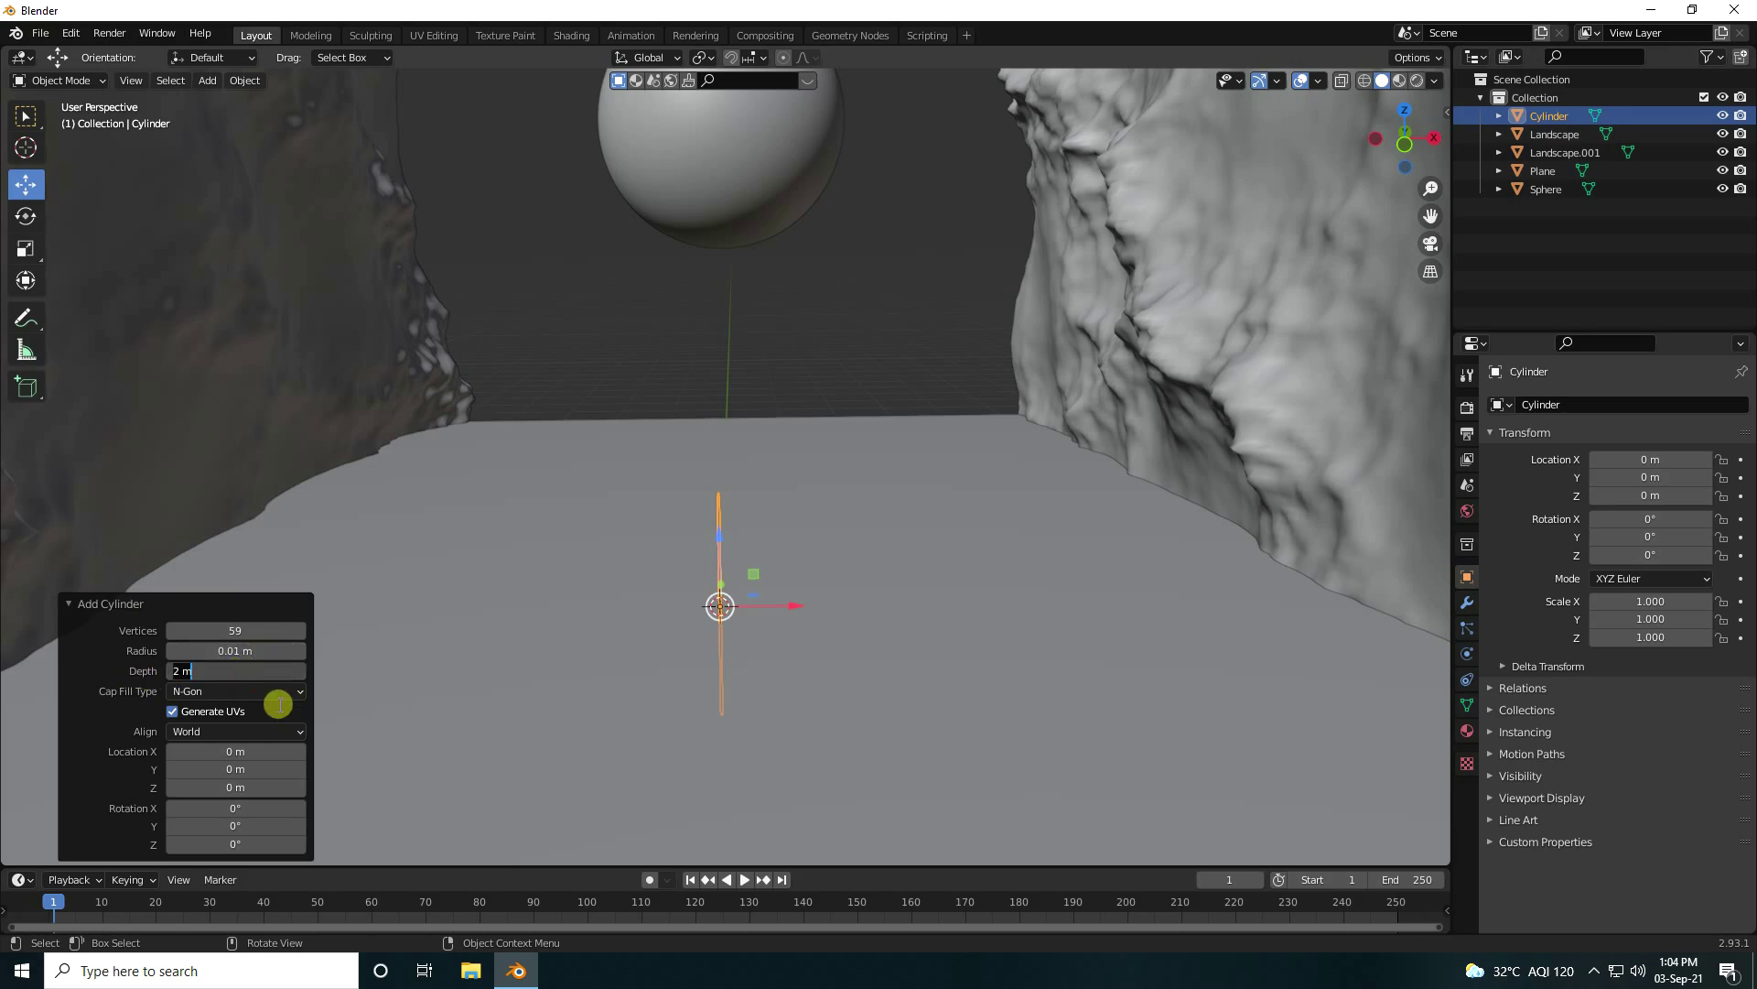
key("Return")
left_click(590, 355)
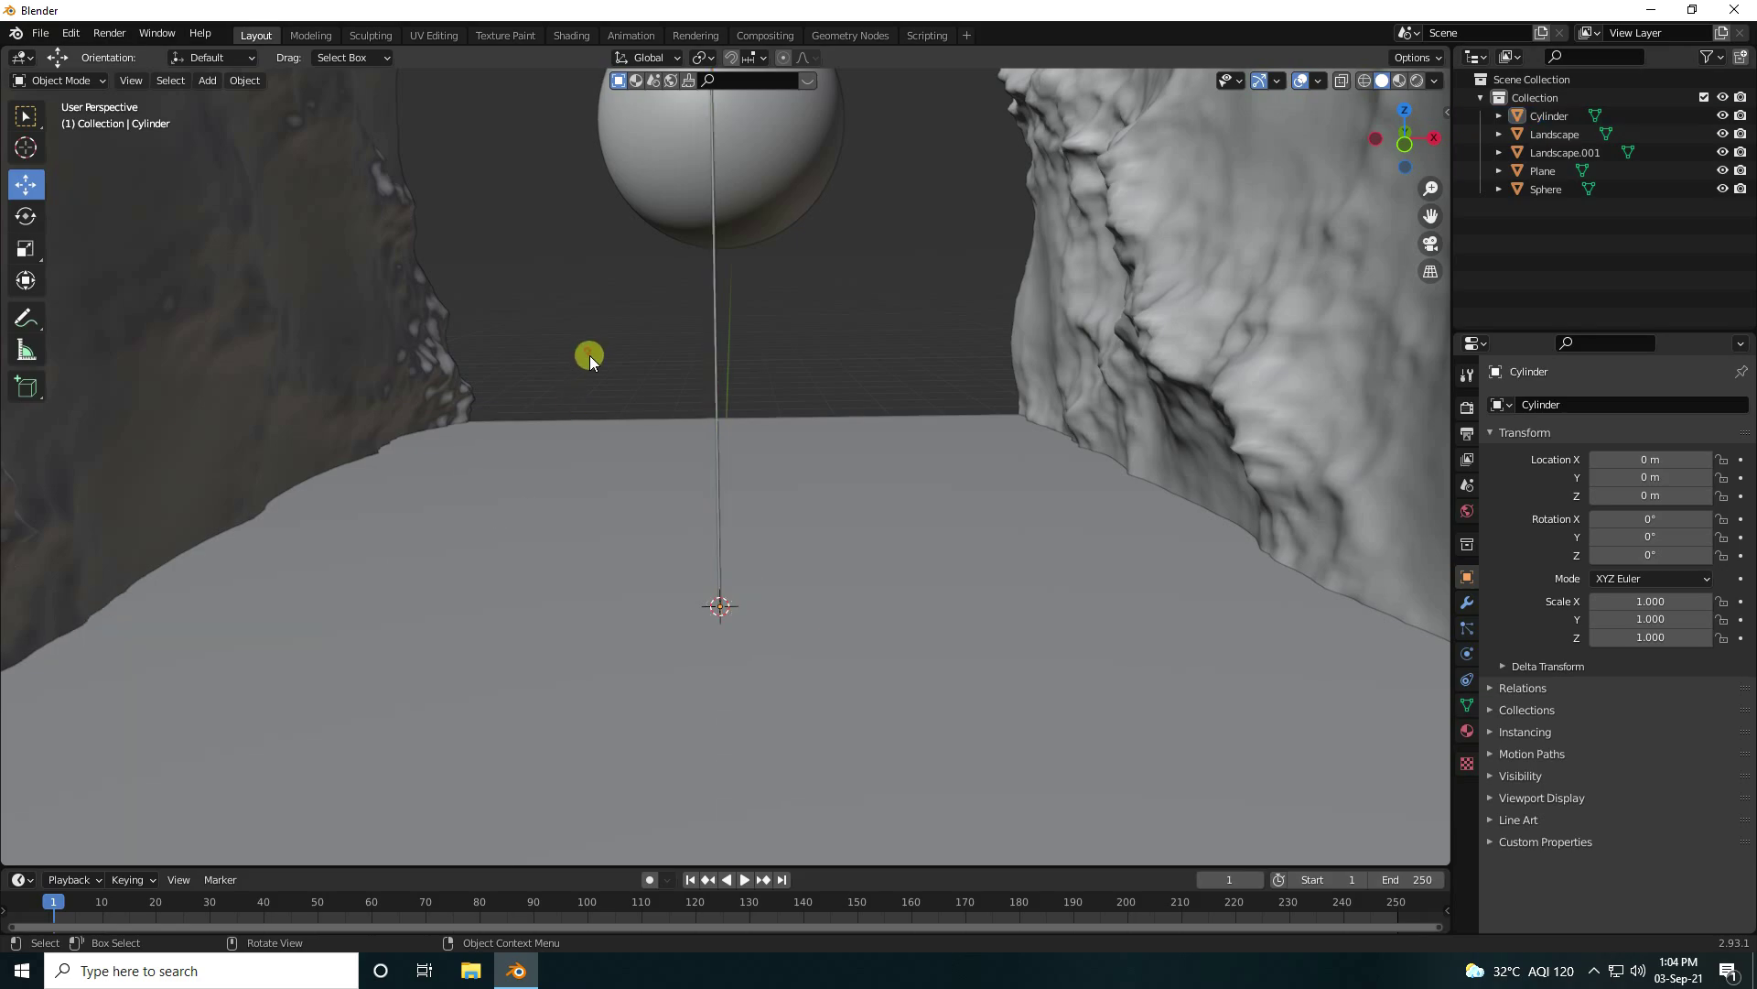
Step: Raise the thin rod to about Z 3.0359 m
scroll(711, 339, "up", 5)
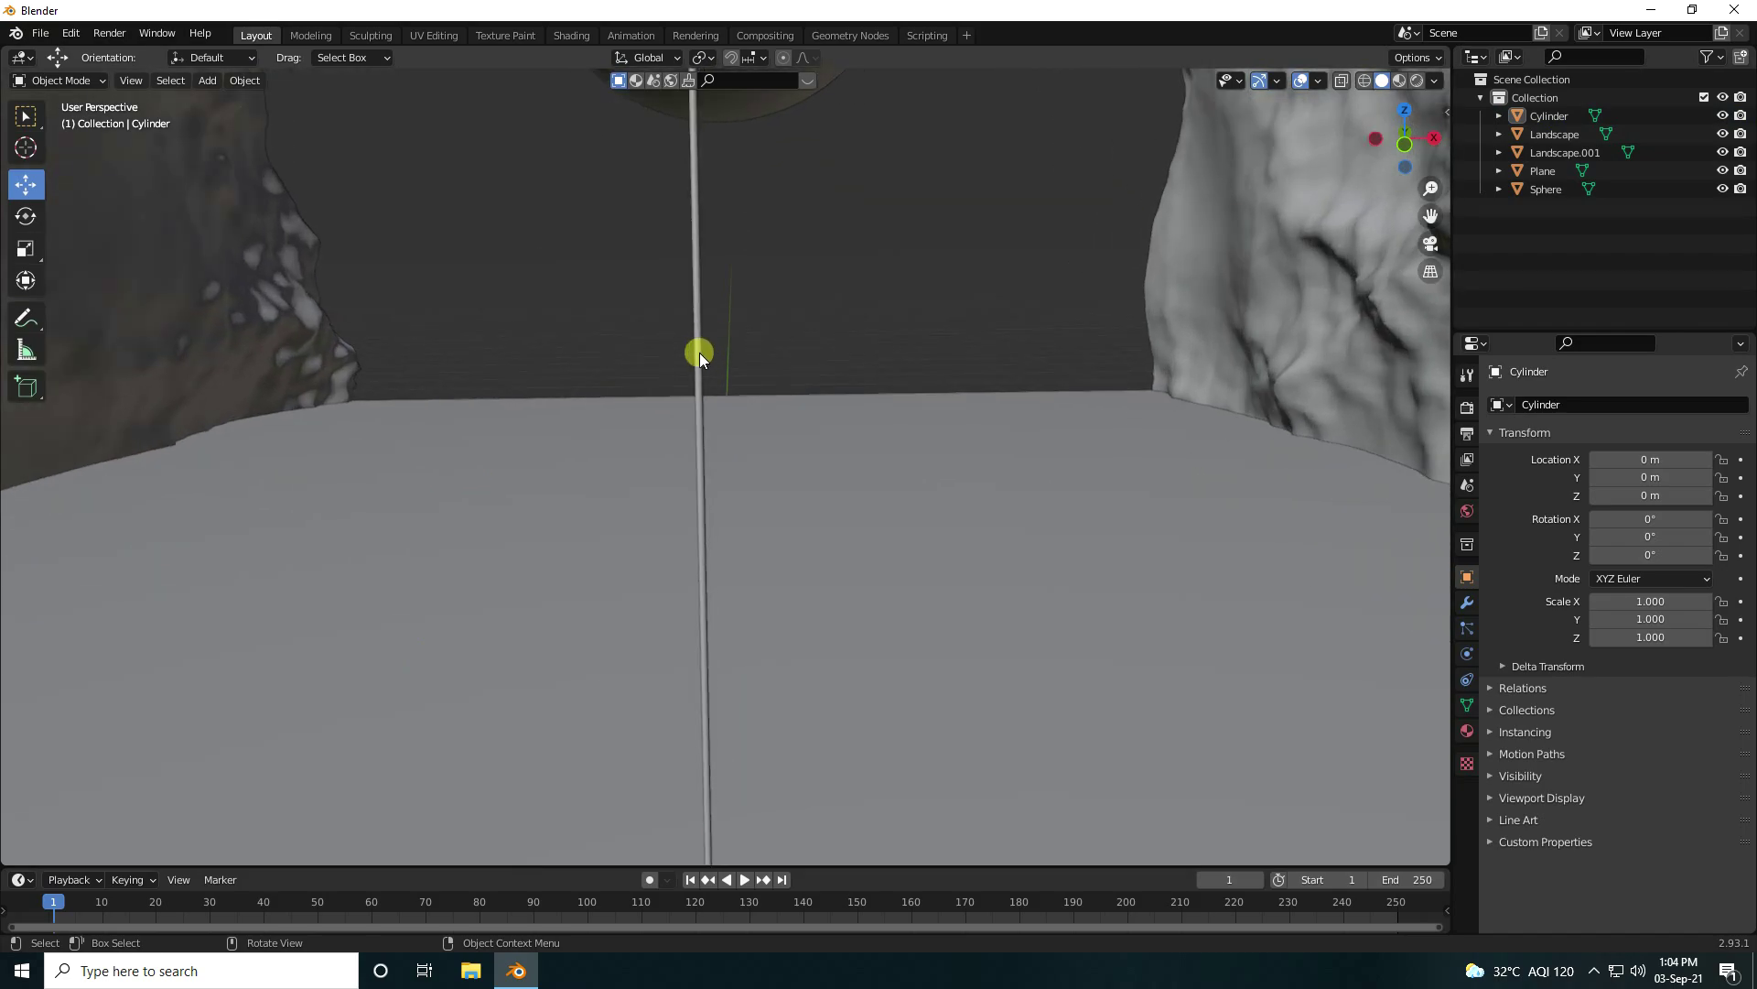
scroll(700, 353, "down", 5)
scroll(723, 387, "up", 3)
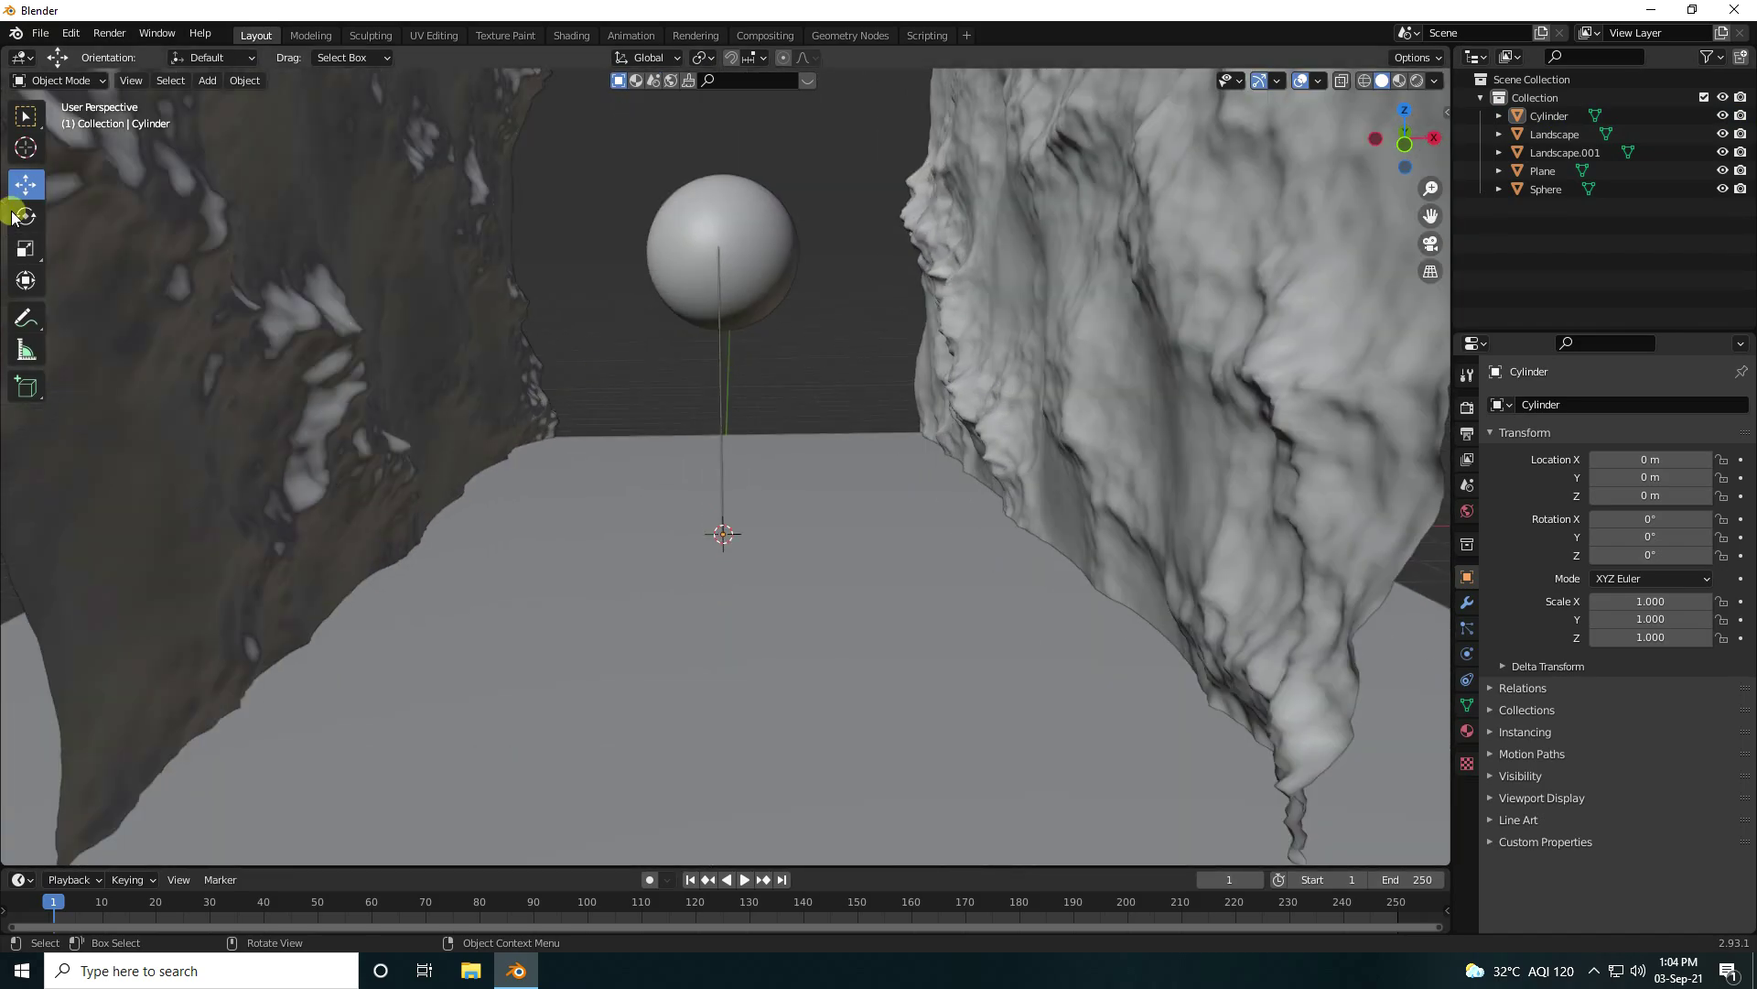
middle_click_drag(749, 386, 730, 381)
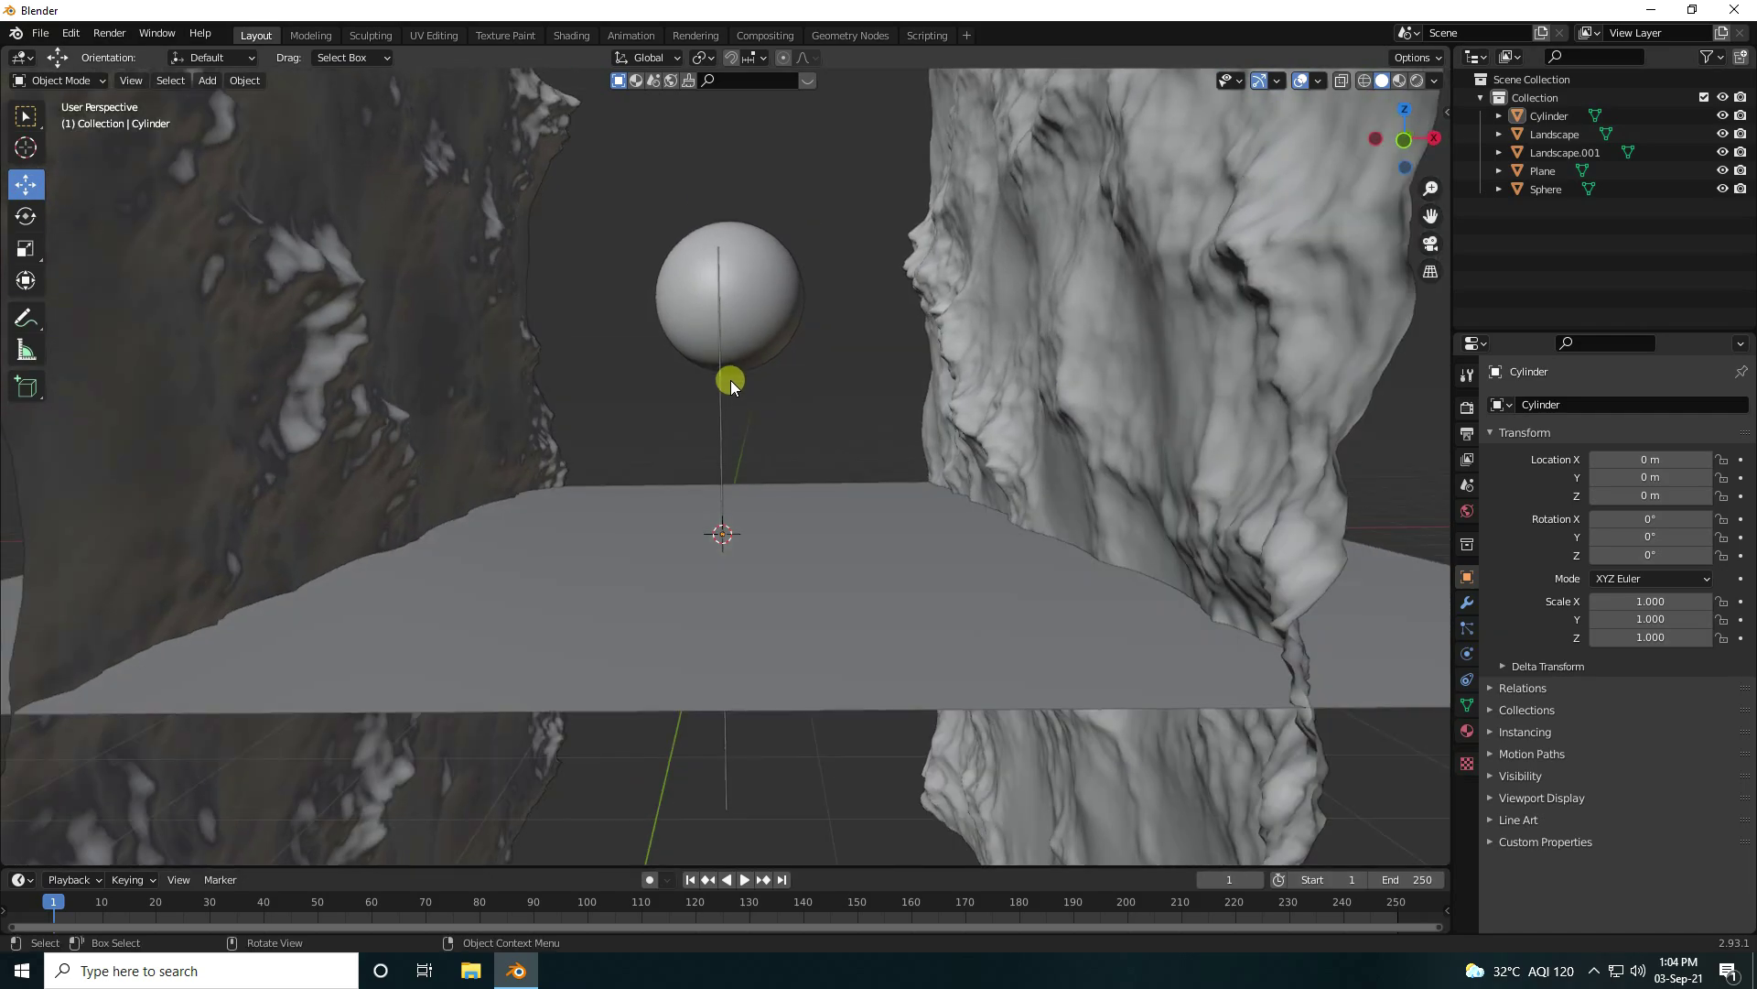
left_click(720, 443)
left_click_drag(720, 442, 728, 284)
middle_click_drag(765, 392, 772, 460)
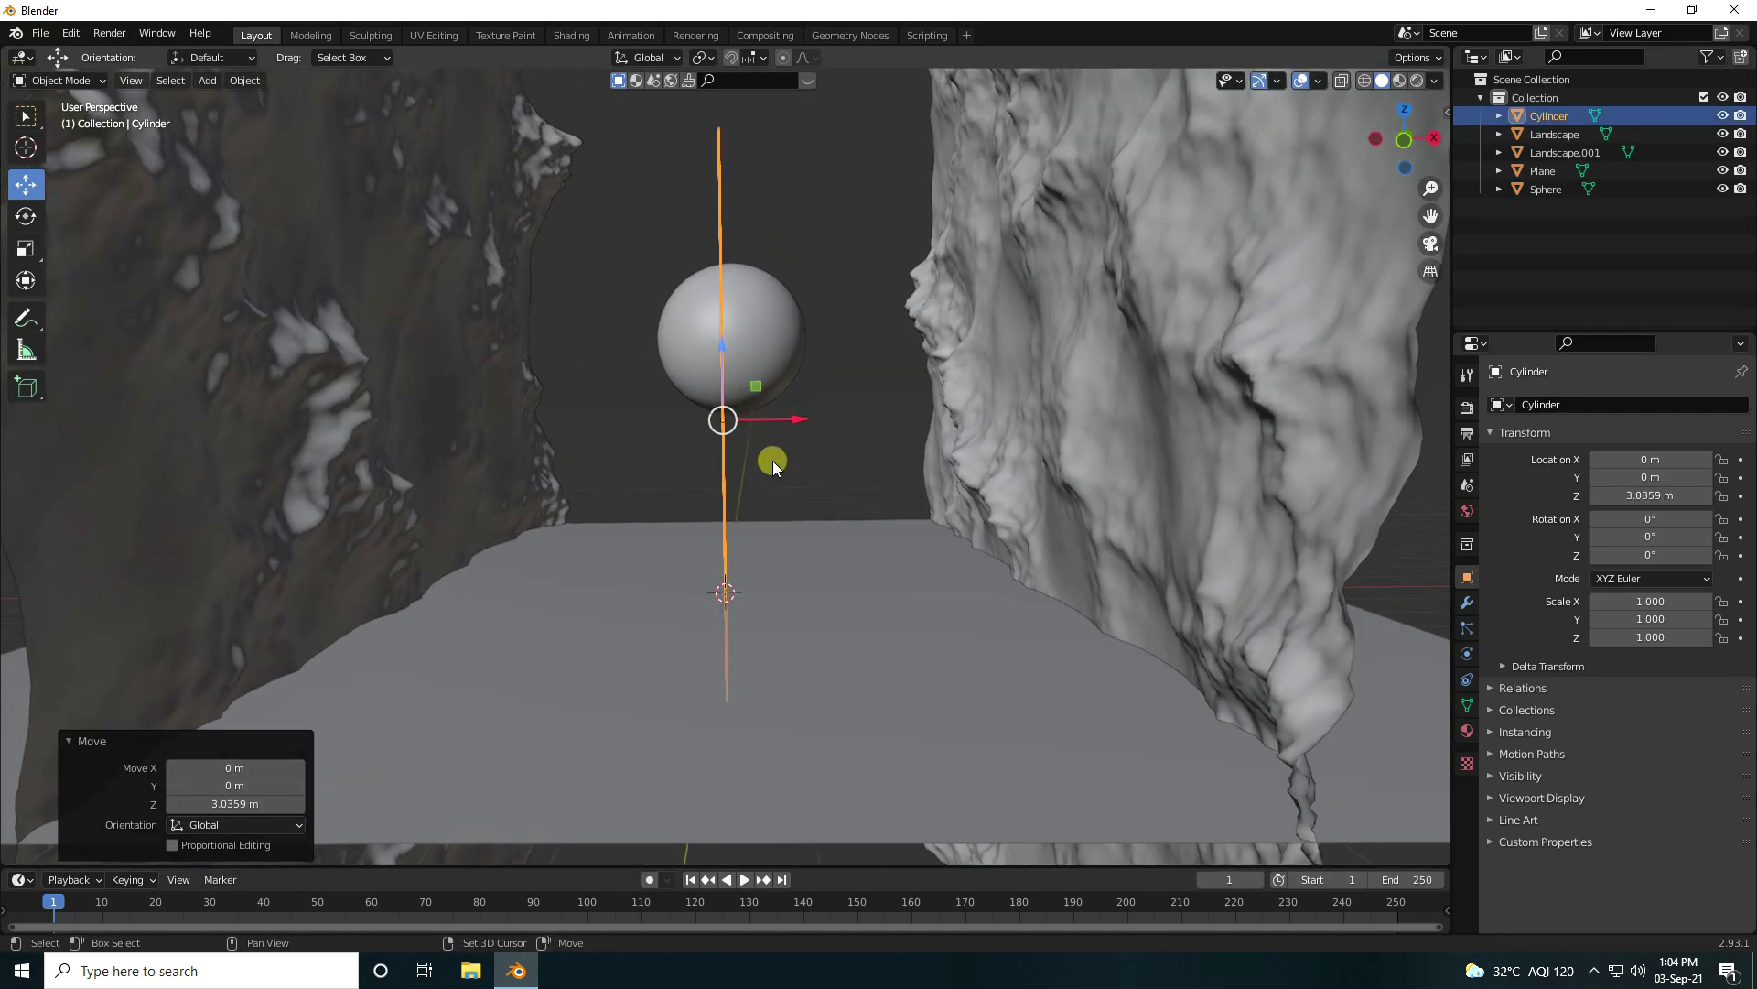
Step: Add an Array modifier to the Cylinder with a count of 10
left_click(1554, 120)
left_click(1466, 601)
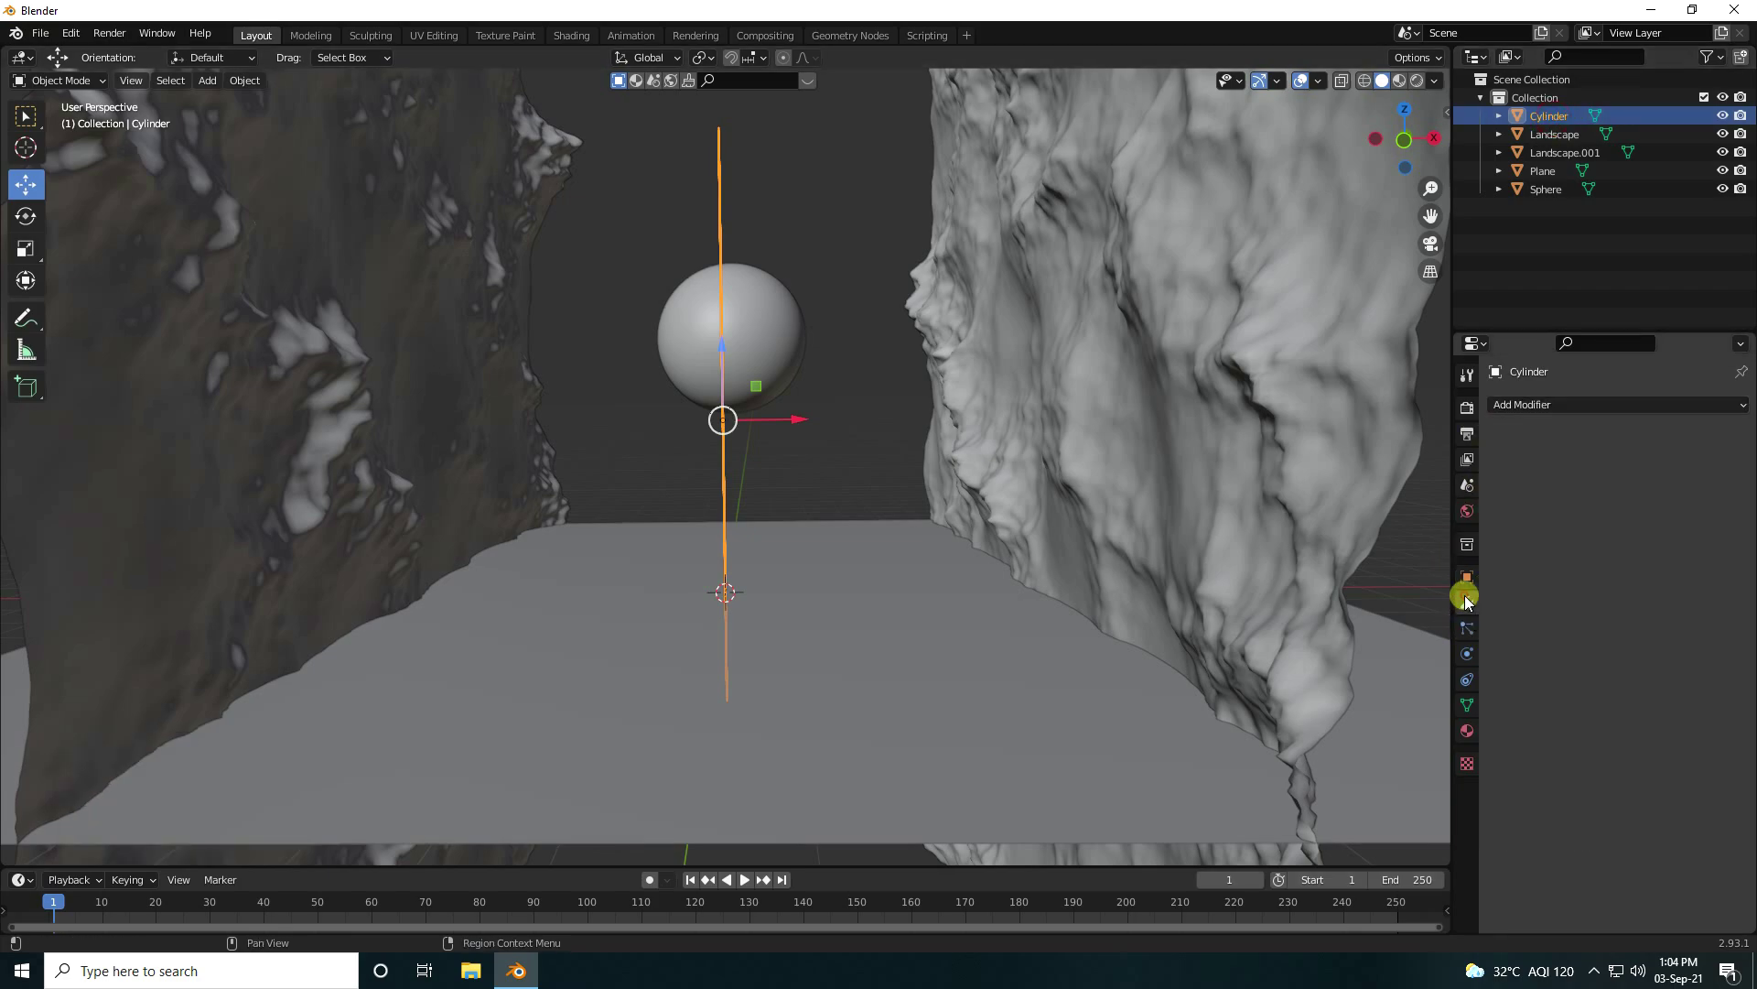
left_click(1516, 408)
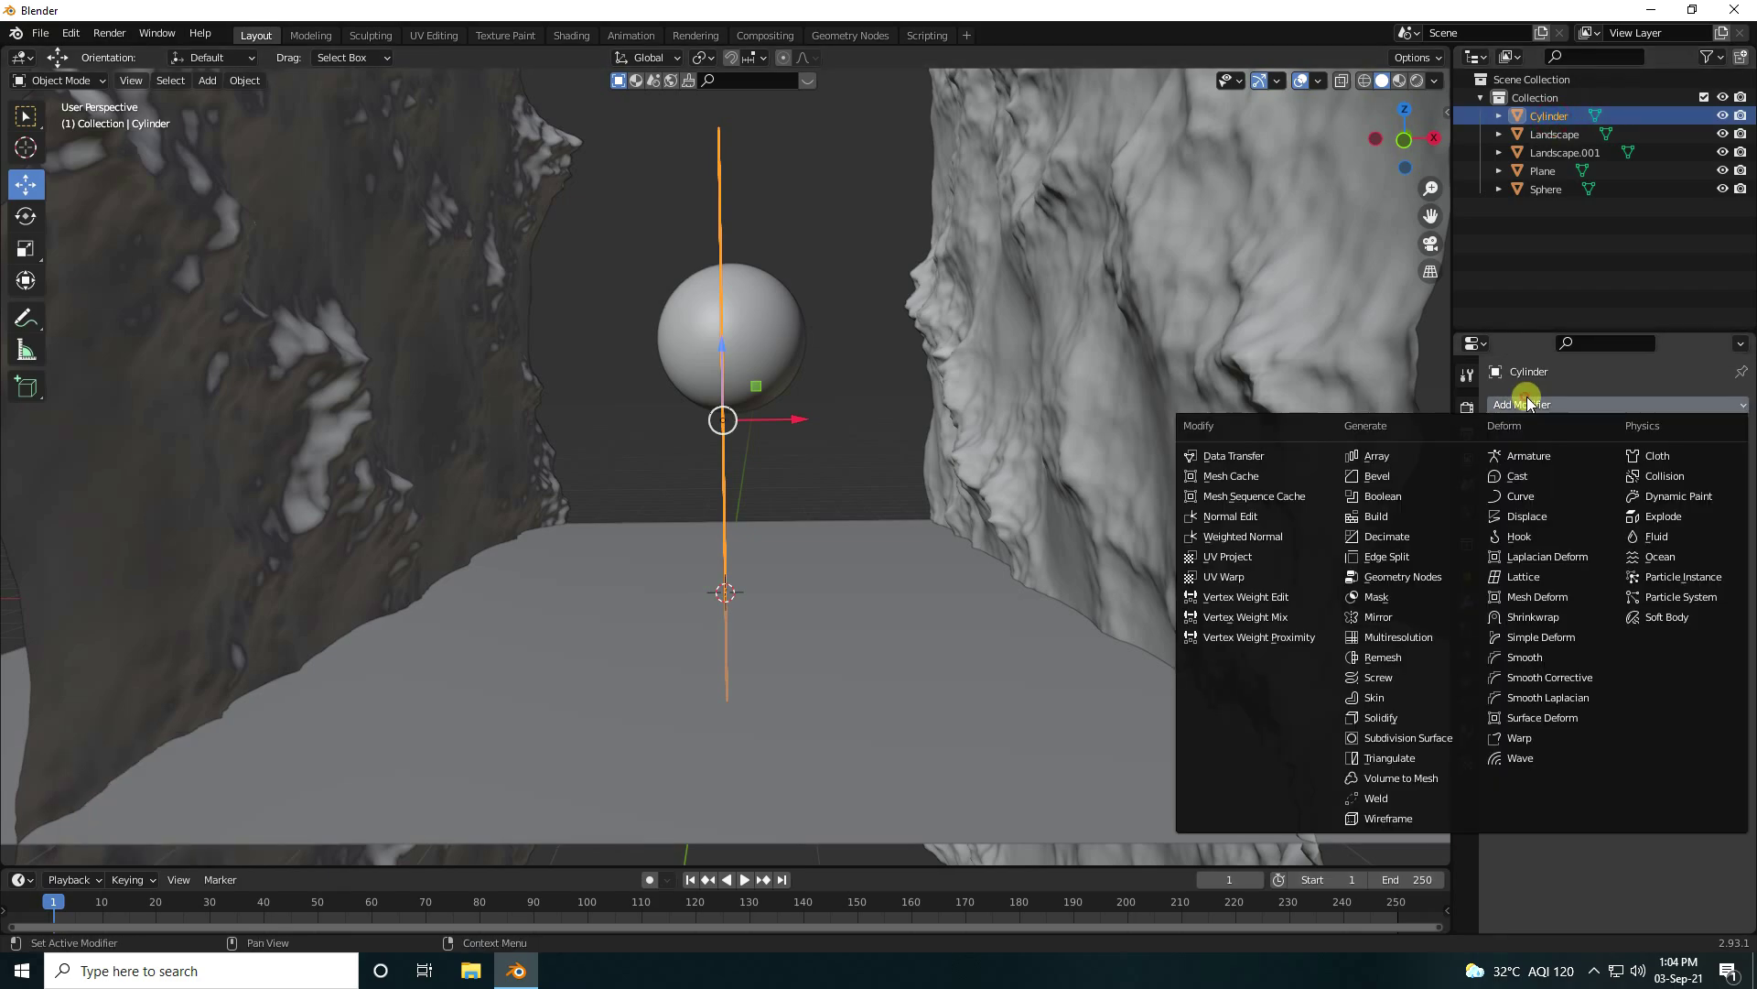
left_click(1391, 456)
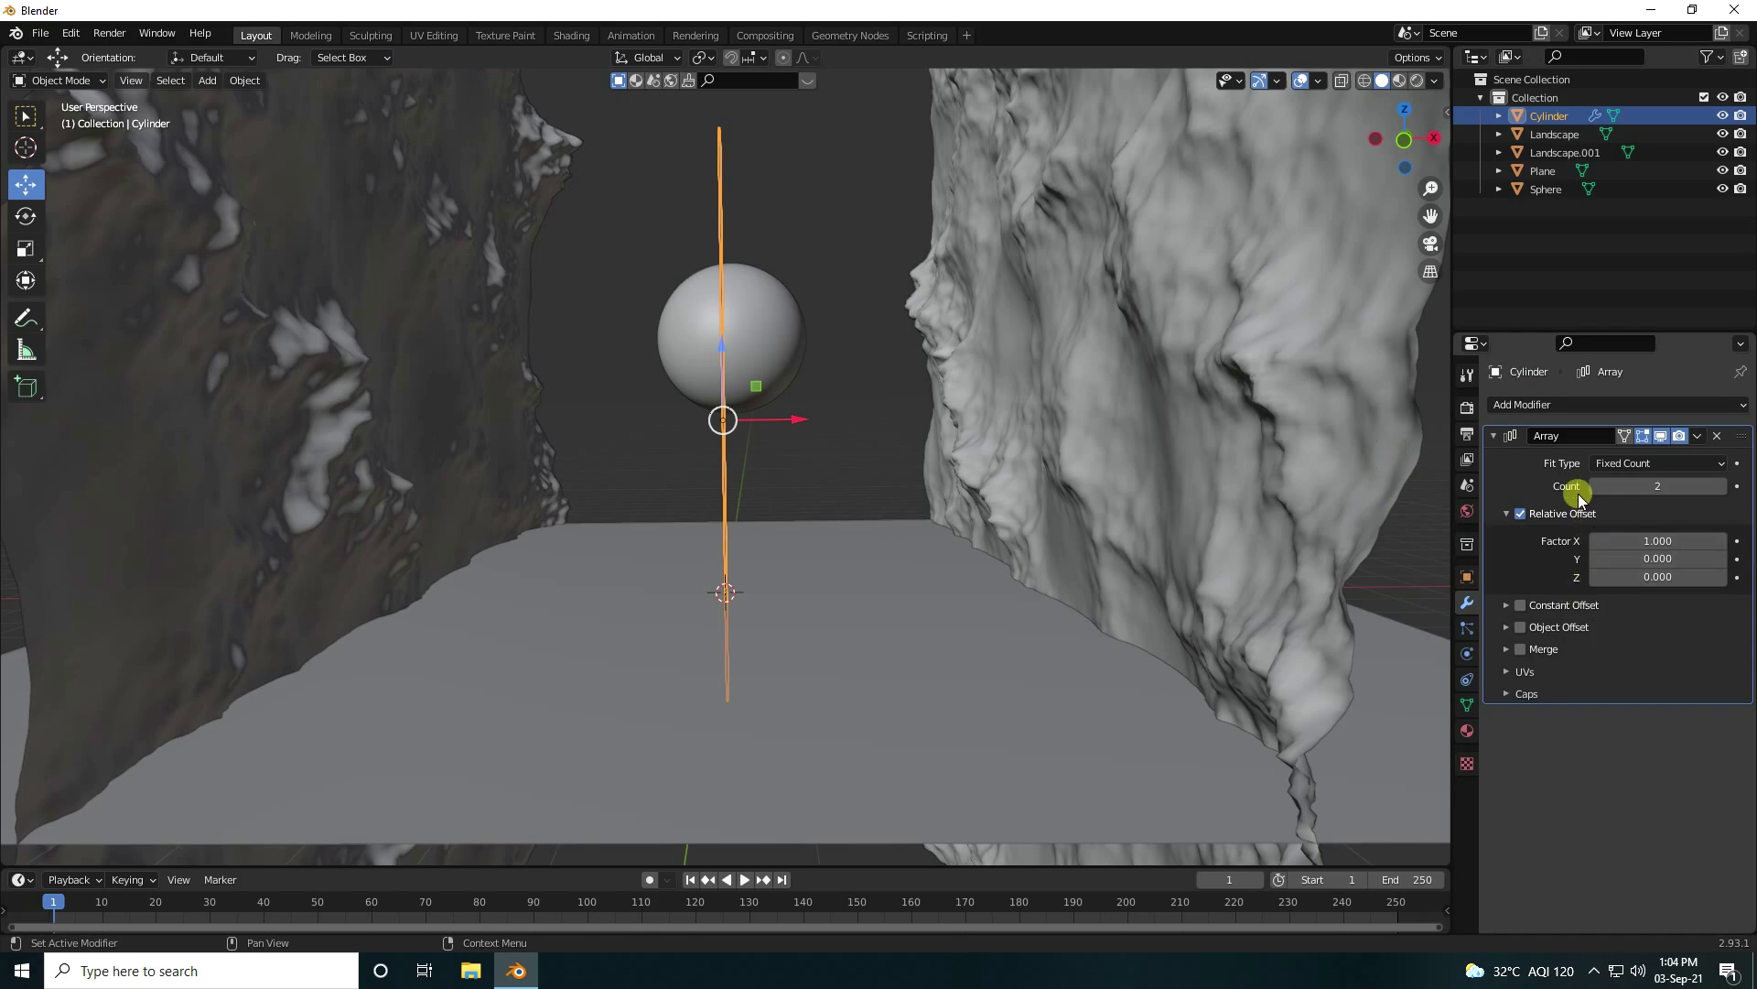
left_click(1676, 487)
type("10")
key("Return")
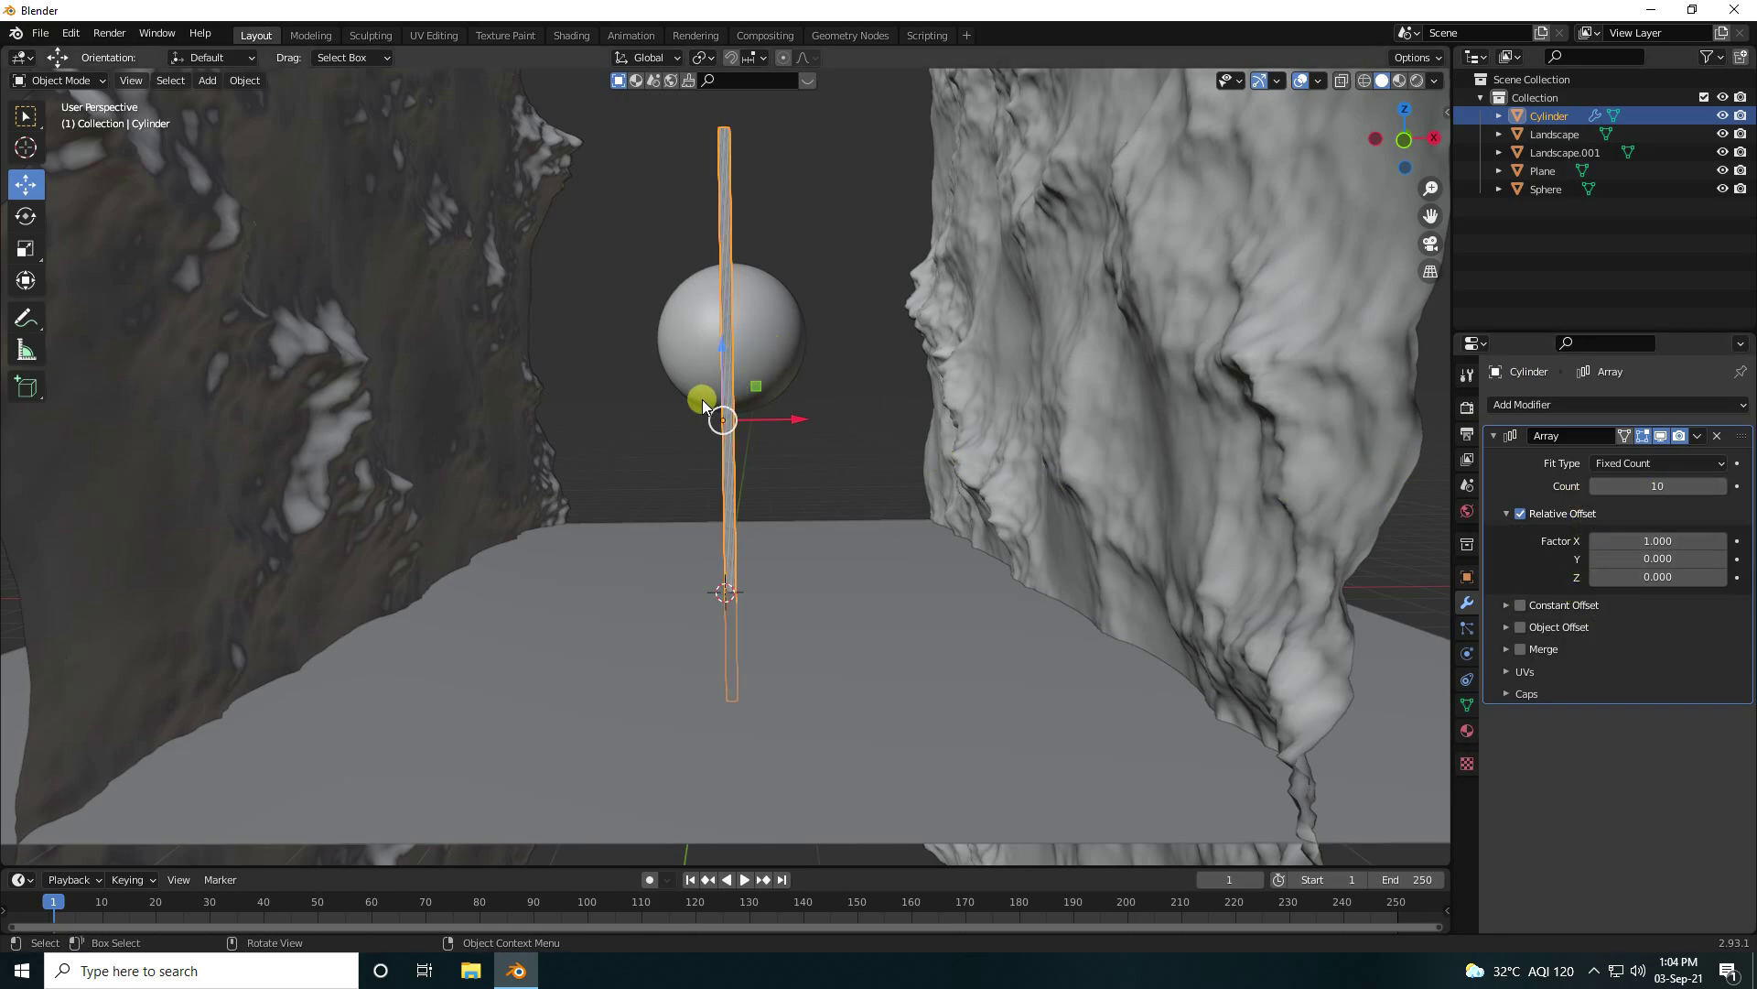
Step: Set the array's relative offset factor X to 10 and shift the row -0.7613 m on X
scroll(715, 393, "up", 3)
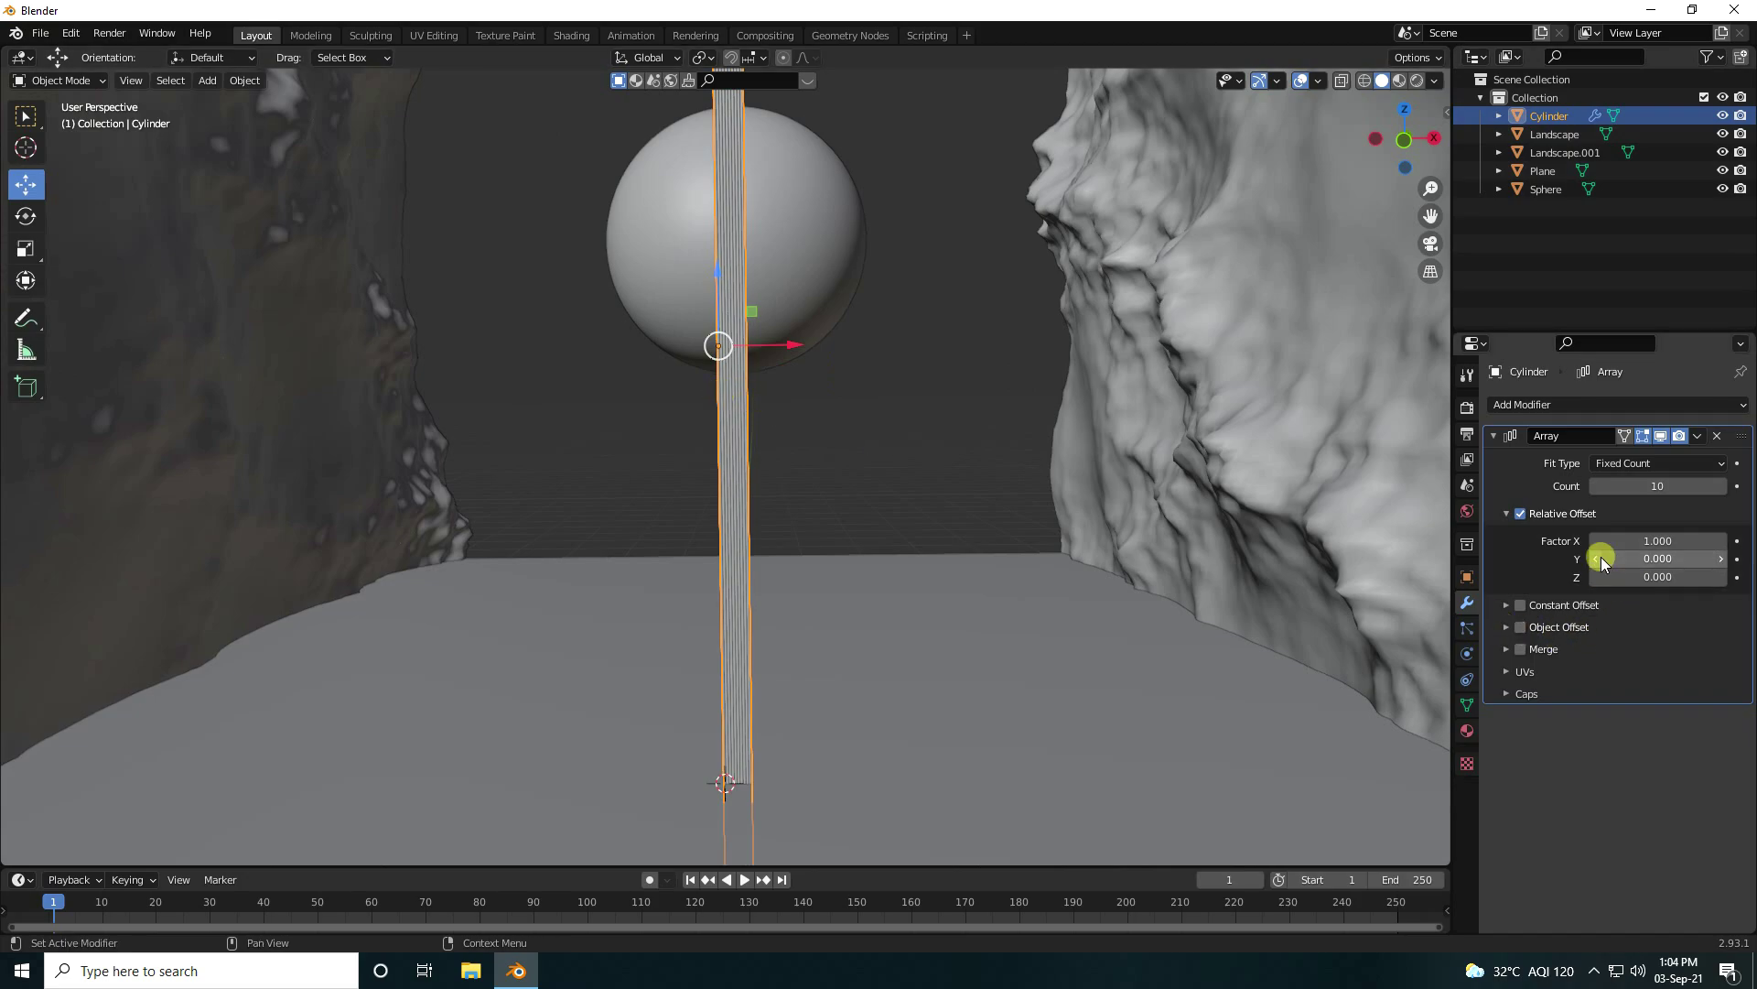
left_click_drag(1648, 540, 1688, 540)
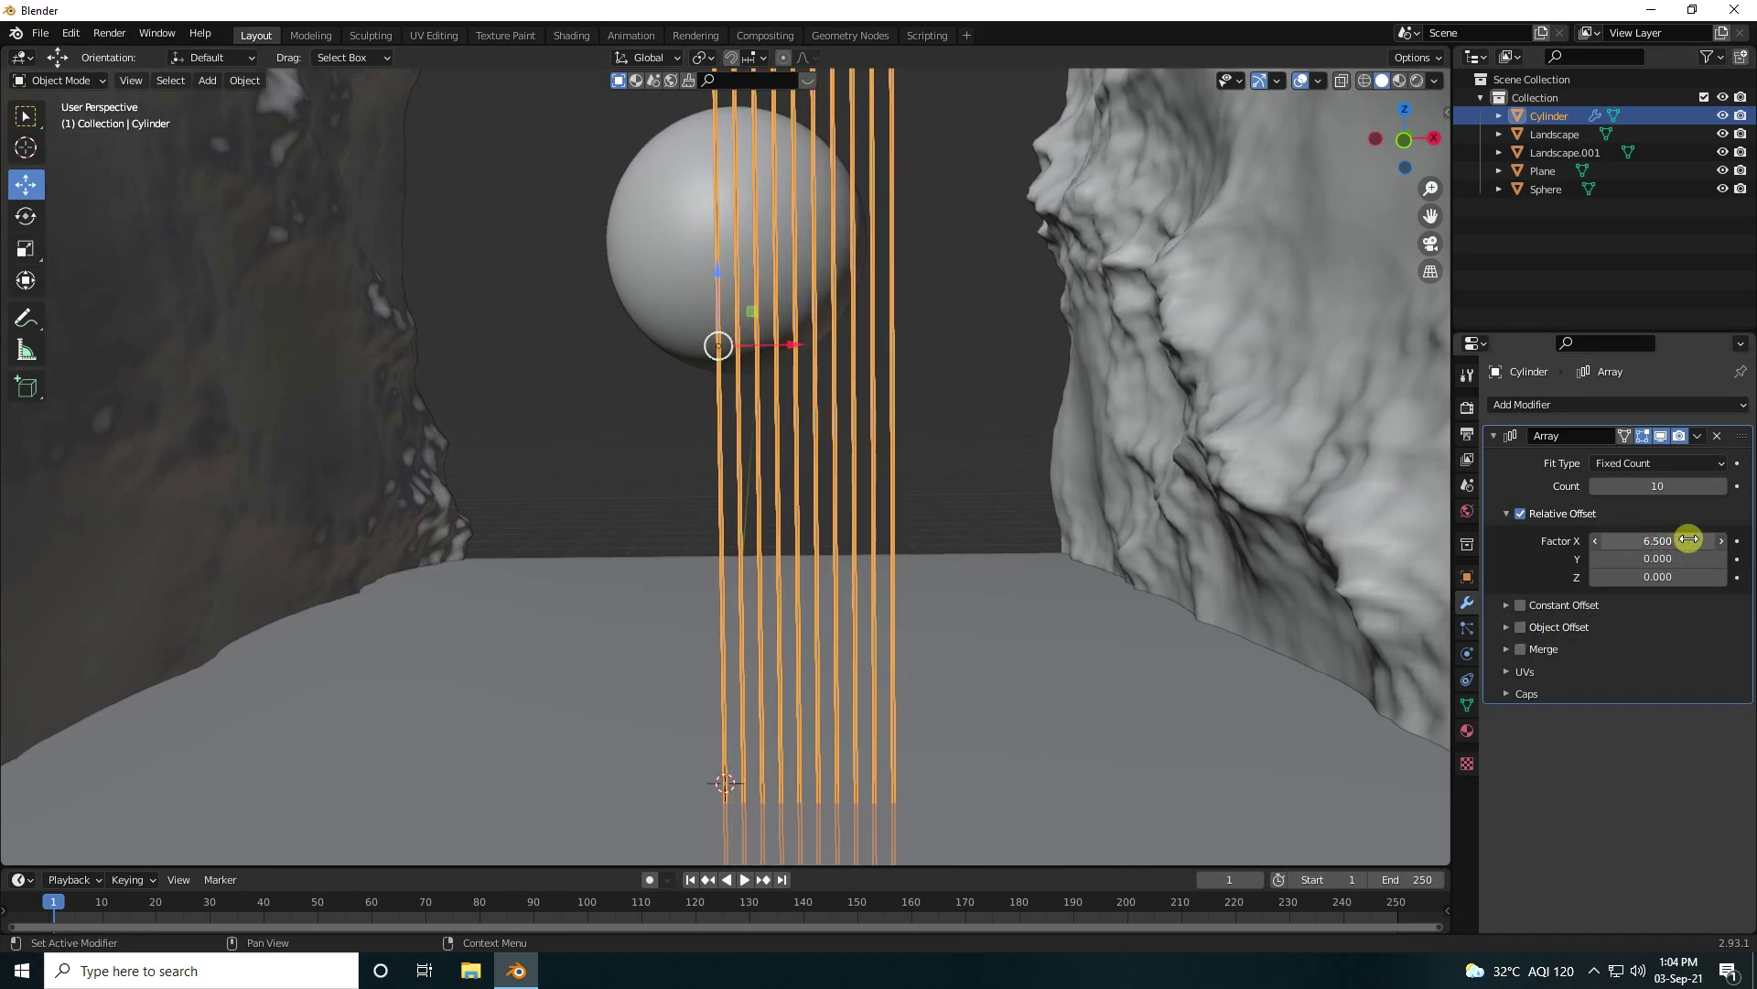
scroll(745, 437, "down", 5)
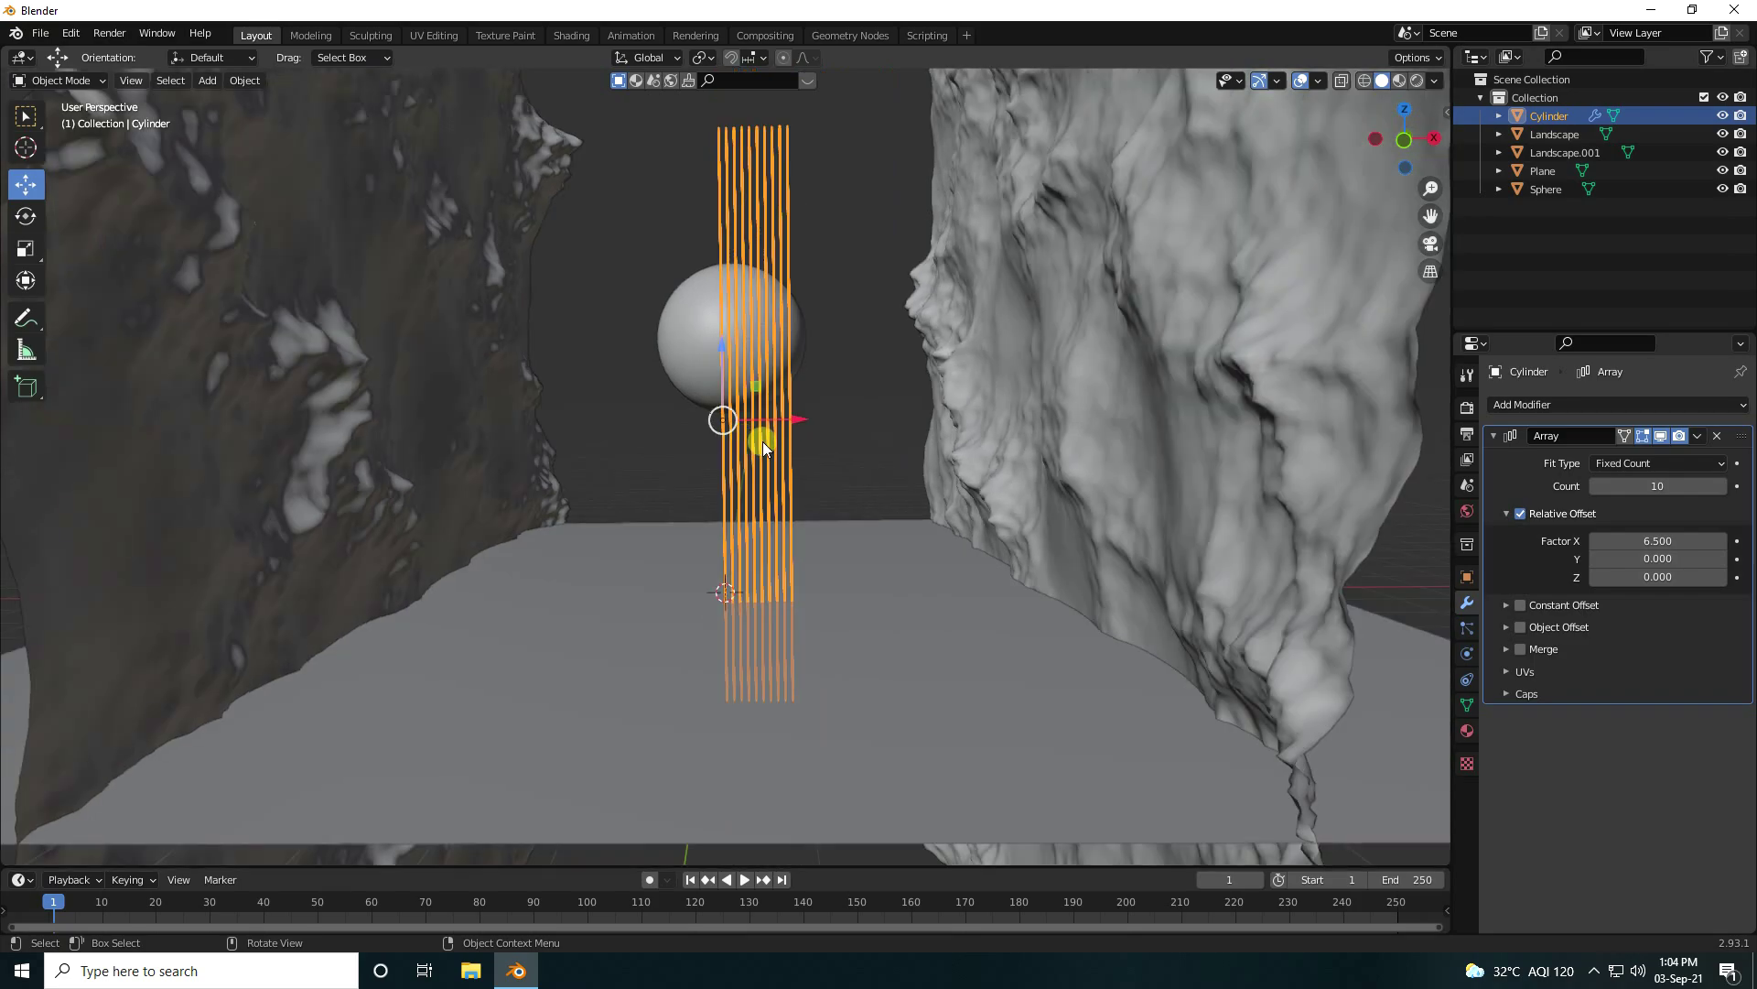
middle_click_drag(762, 442, 766, 497)
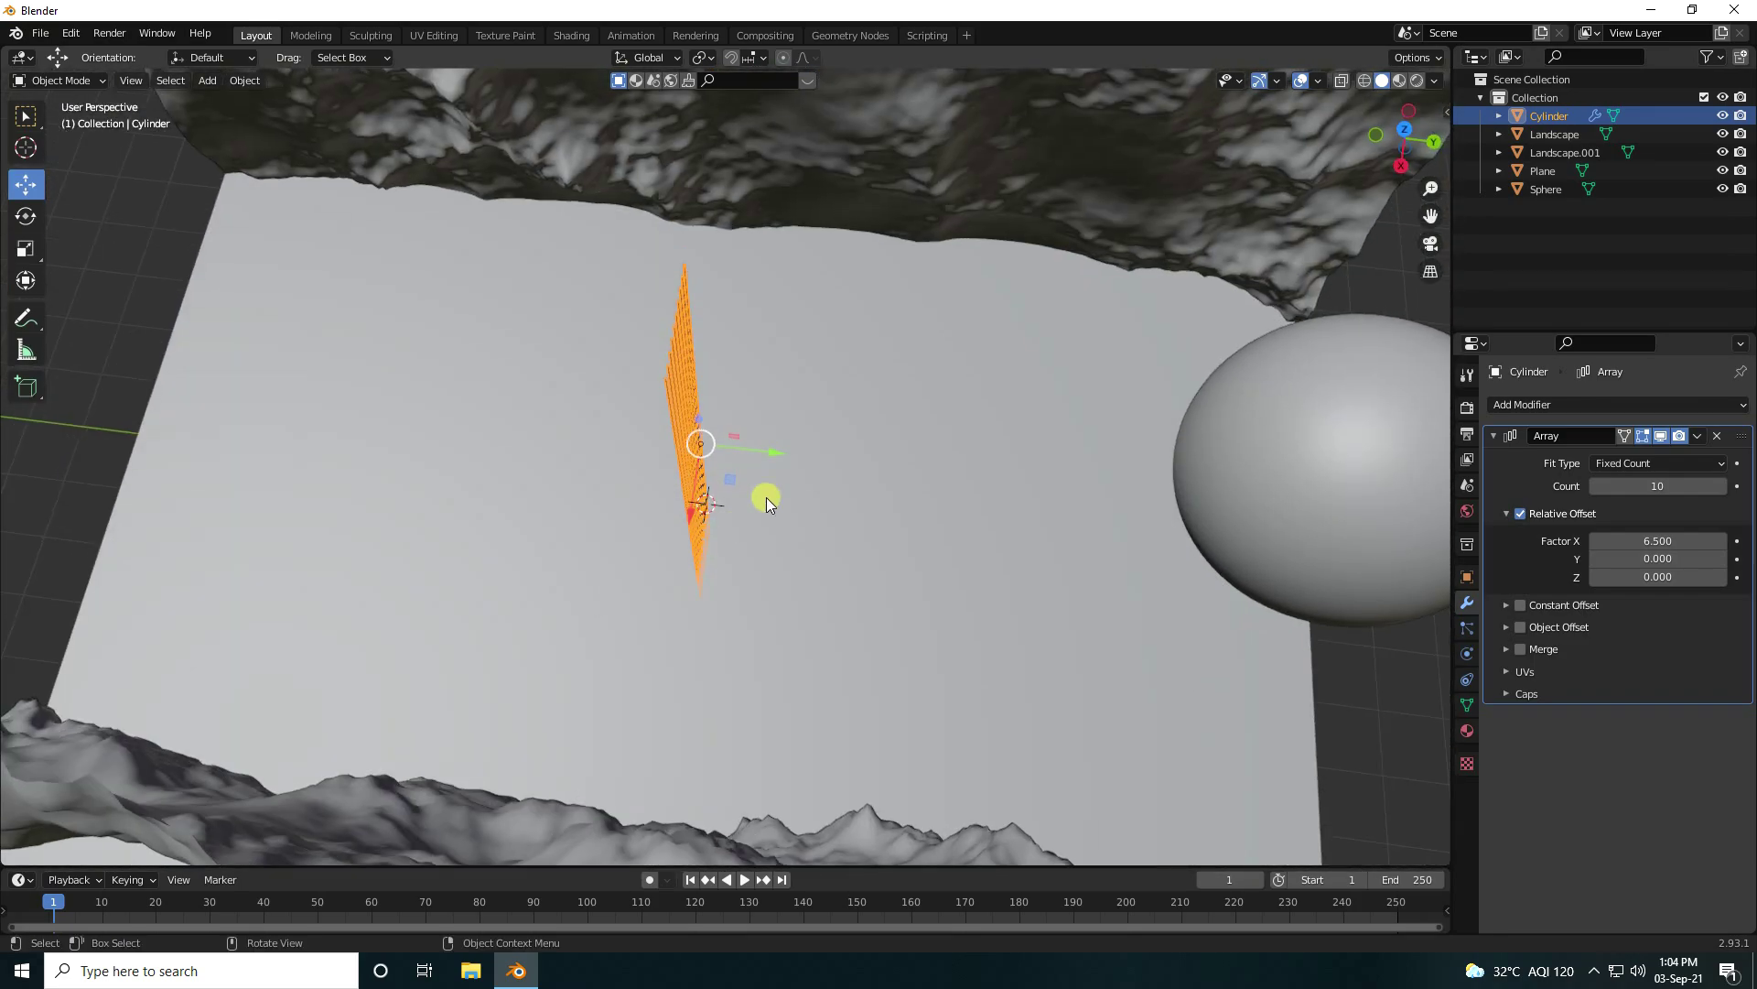
left_click_drag(774, 459, 1298, 508)
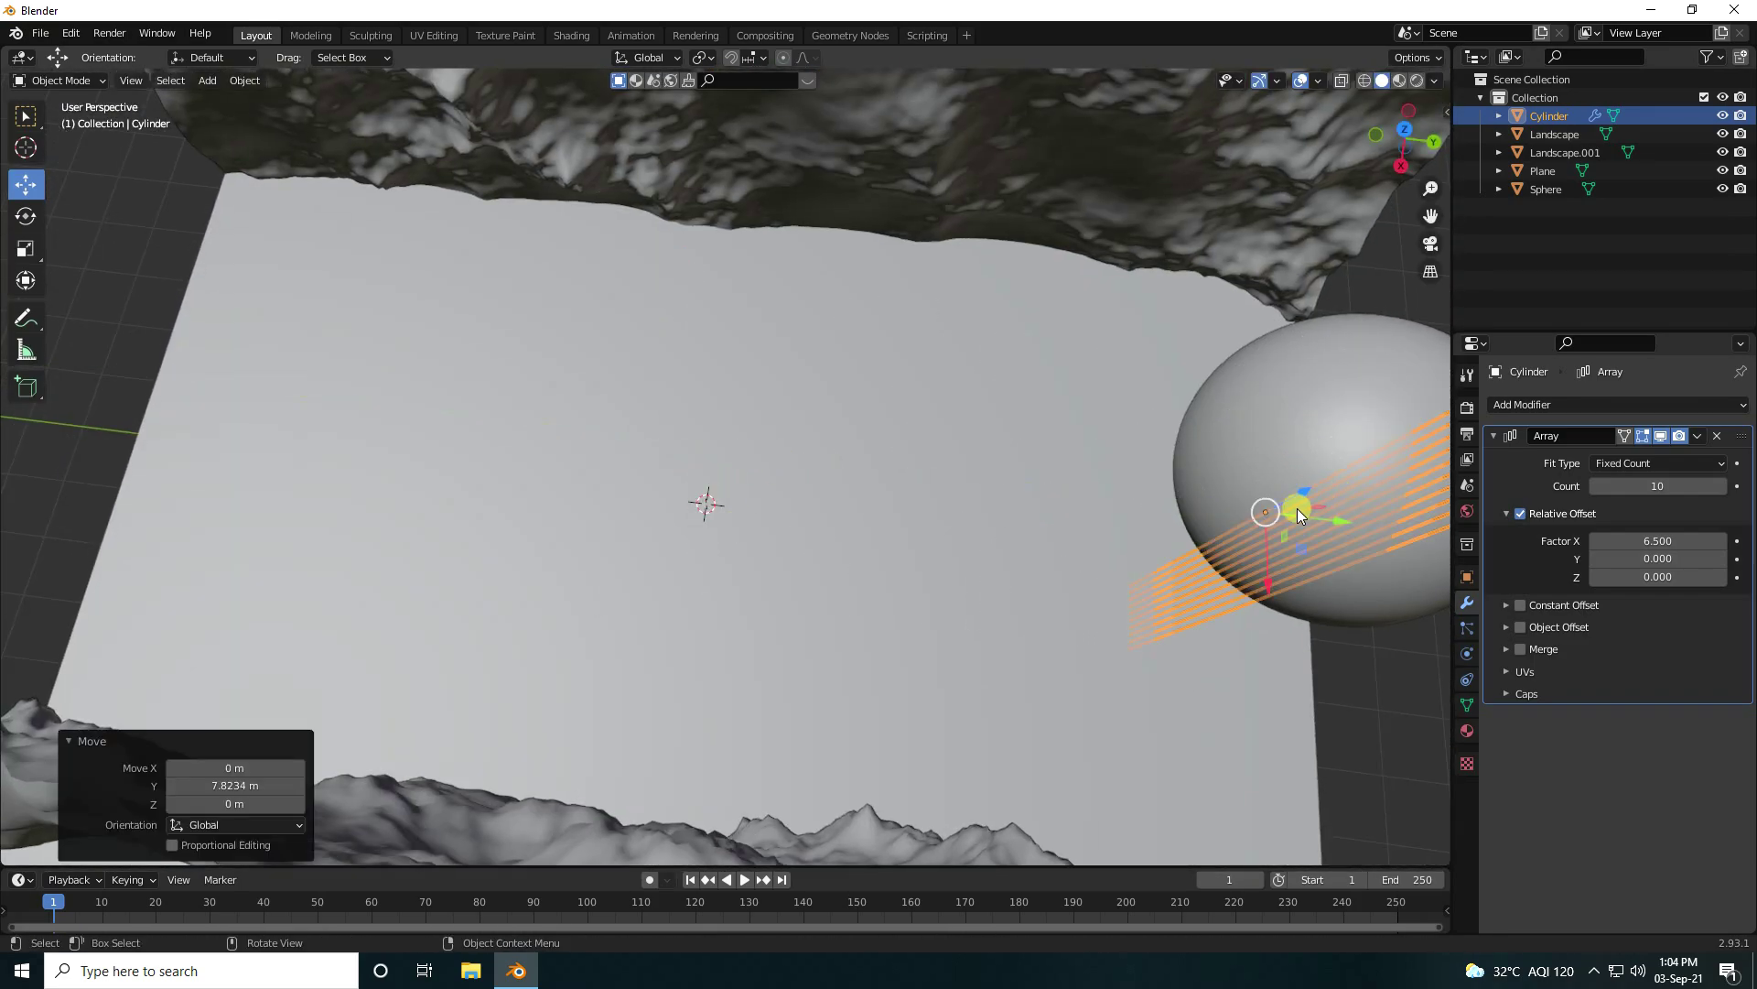
middle_click_drag(1298, 508, 799, 509, "shift")
left_click_drag(844, 503, 853, 502)
middle_click_drag(789, 561, 789, 425)
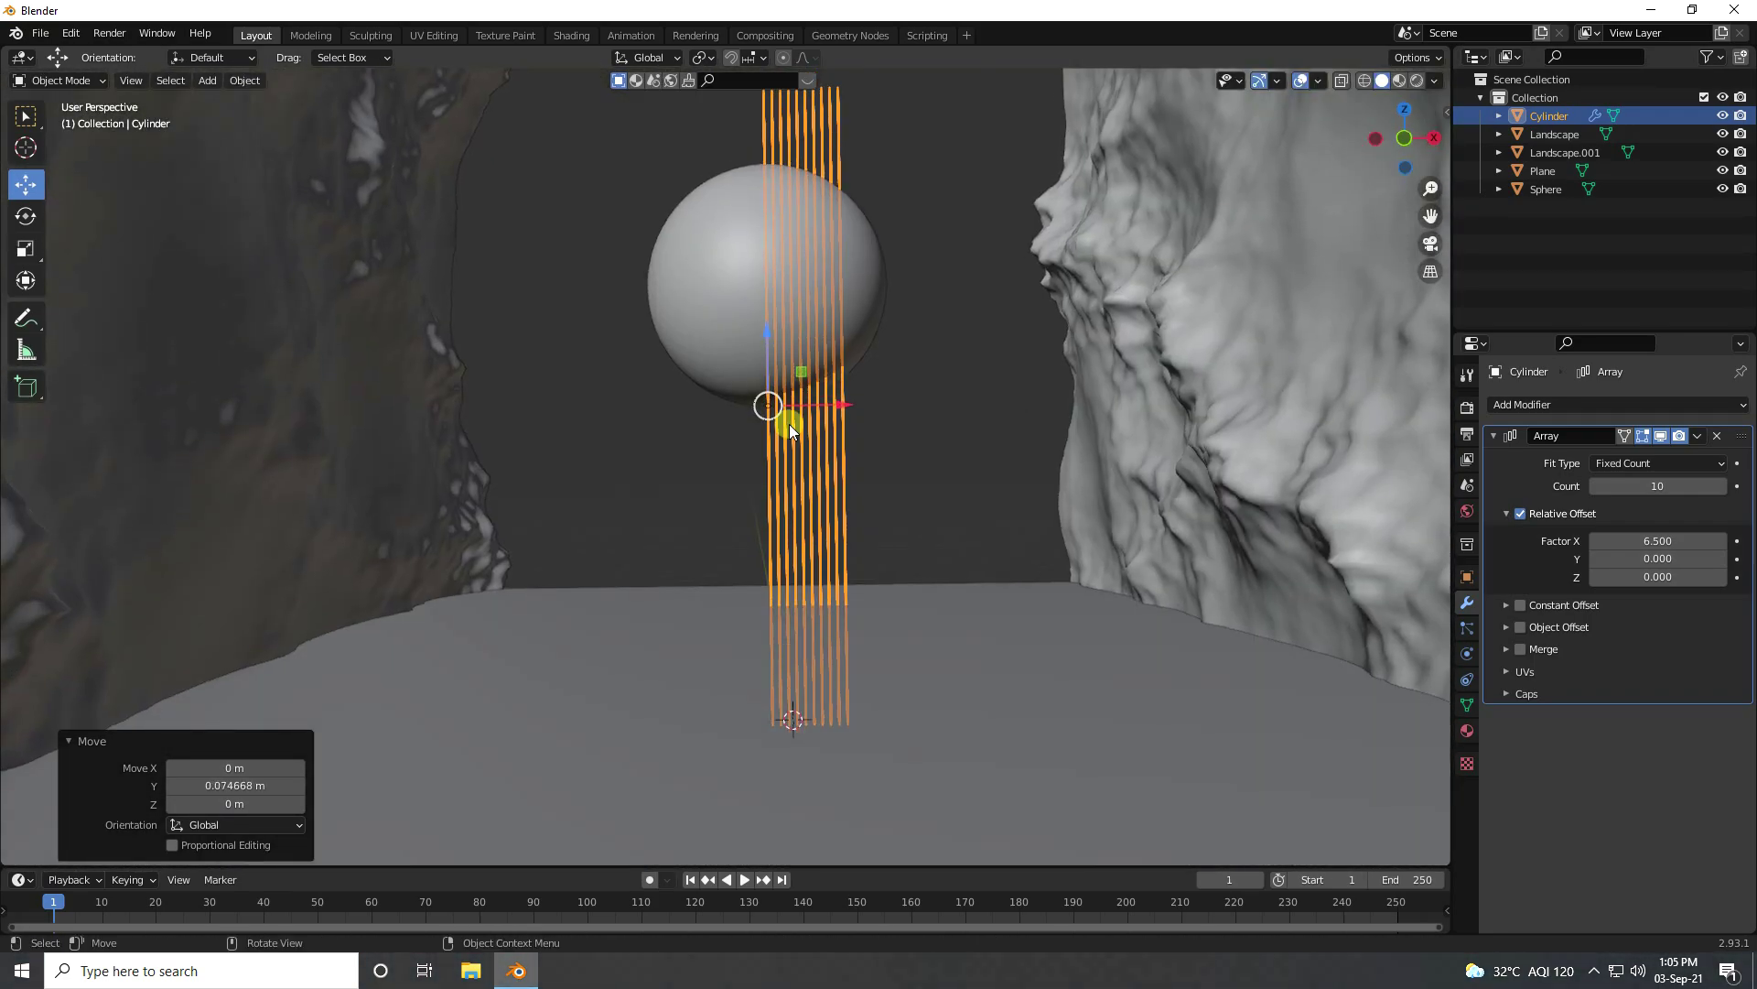
left_click(1636, 541)
key("Return")
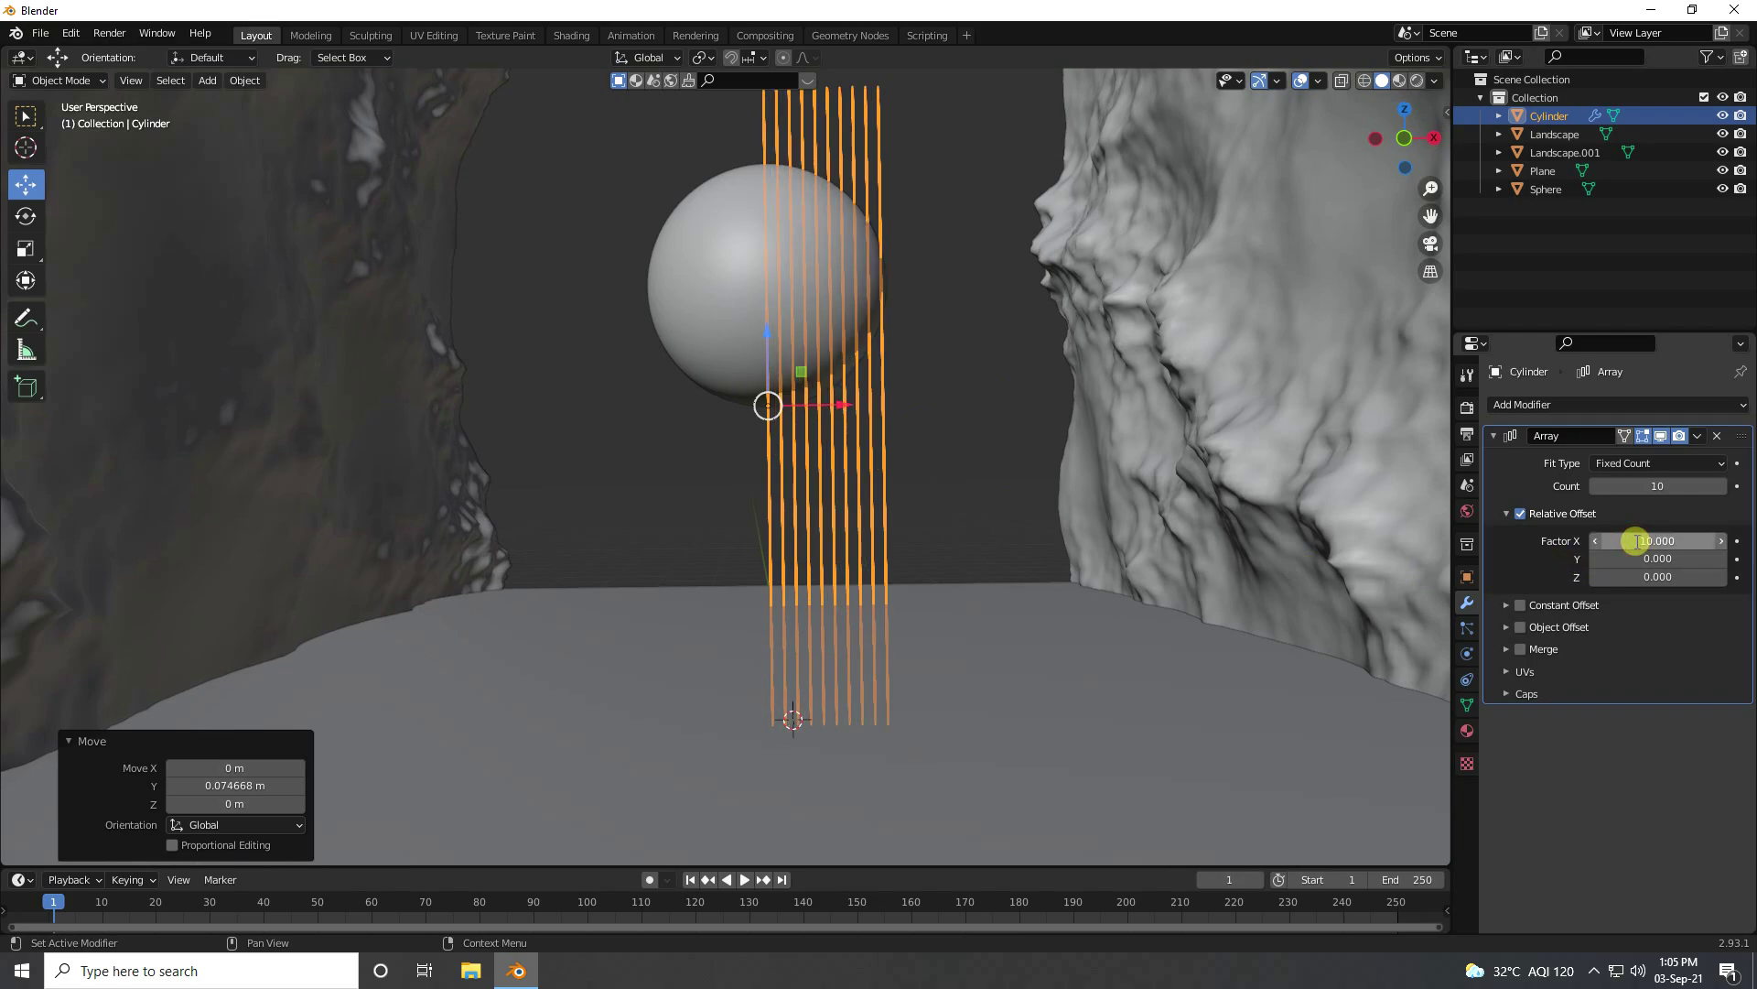
left_click_drag(848, 408, 804, 408)
middle_click_drag(886, 500, 809, 481)
Step: Add a camera and align it to the current view
left_click(208, 81)
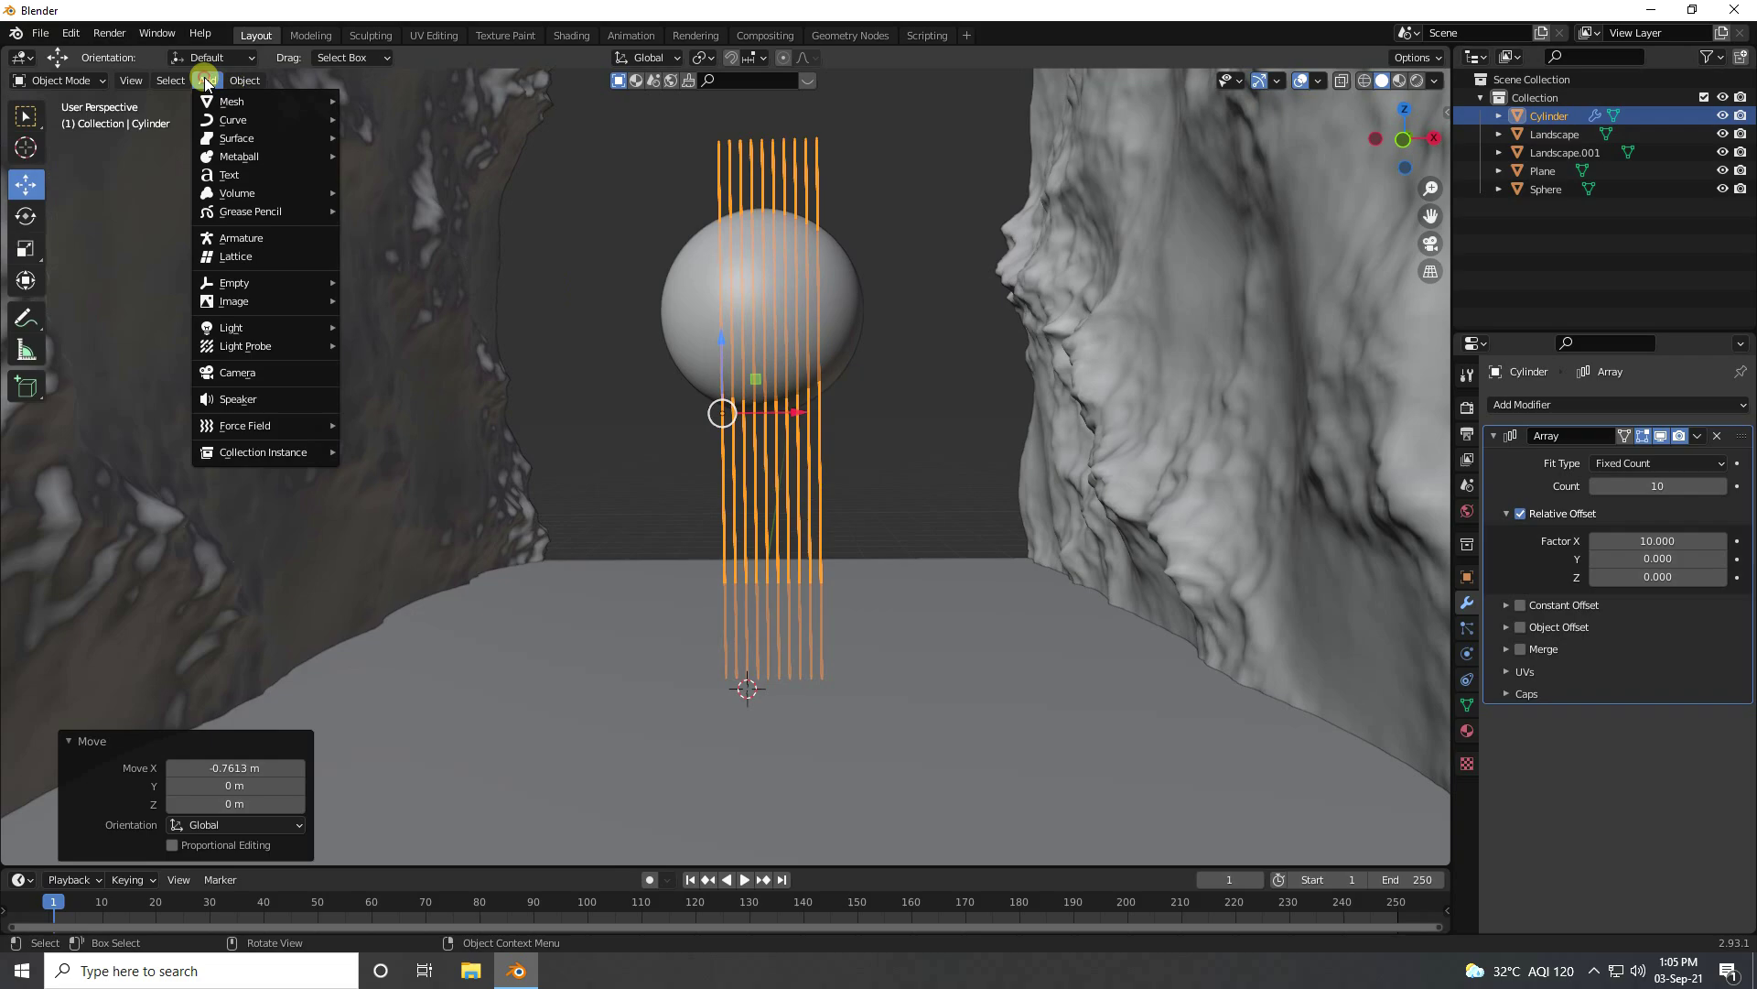
left_click(263, 348)
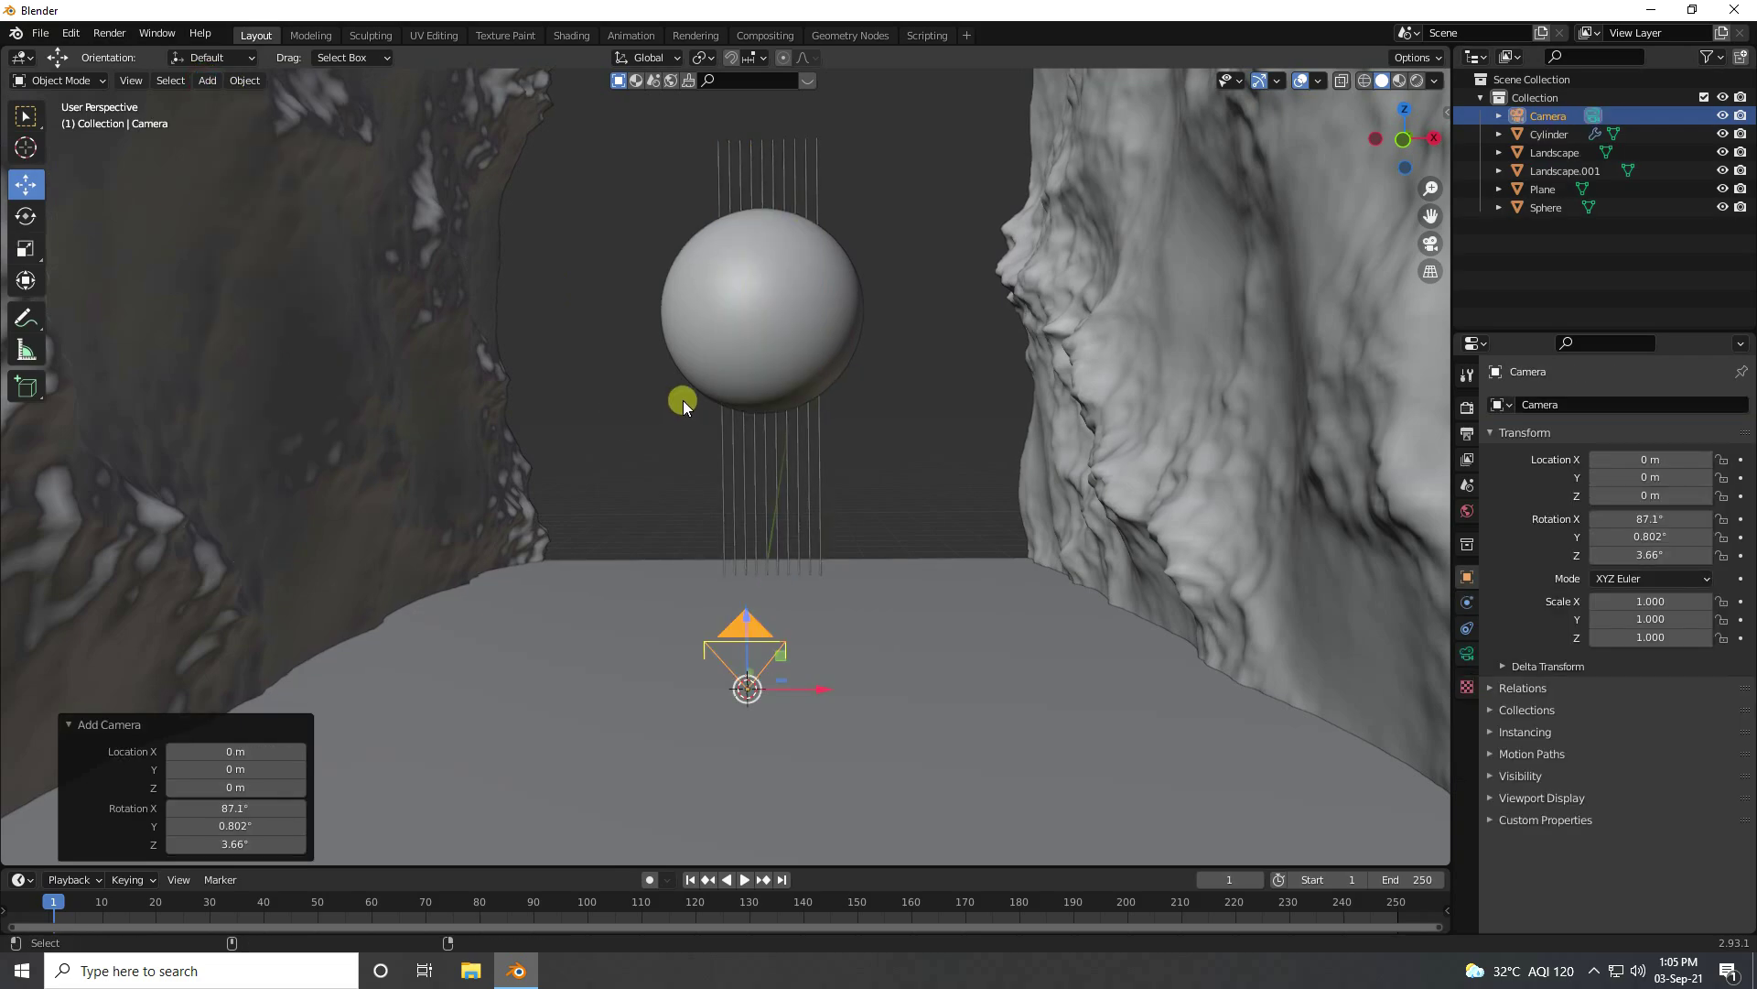
key("ctrl+alt+KP_0")
scroll(723, 382, "down", 3)
scroll(667, 408, "down", 4)
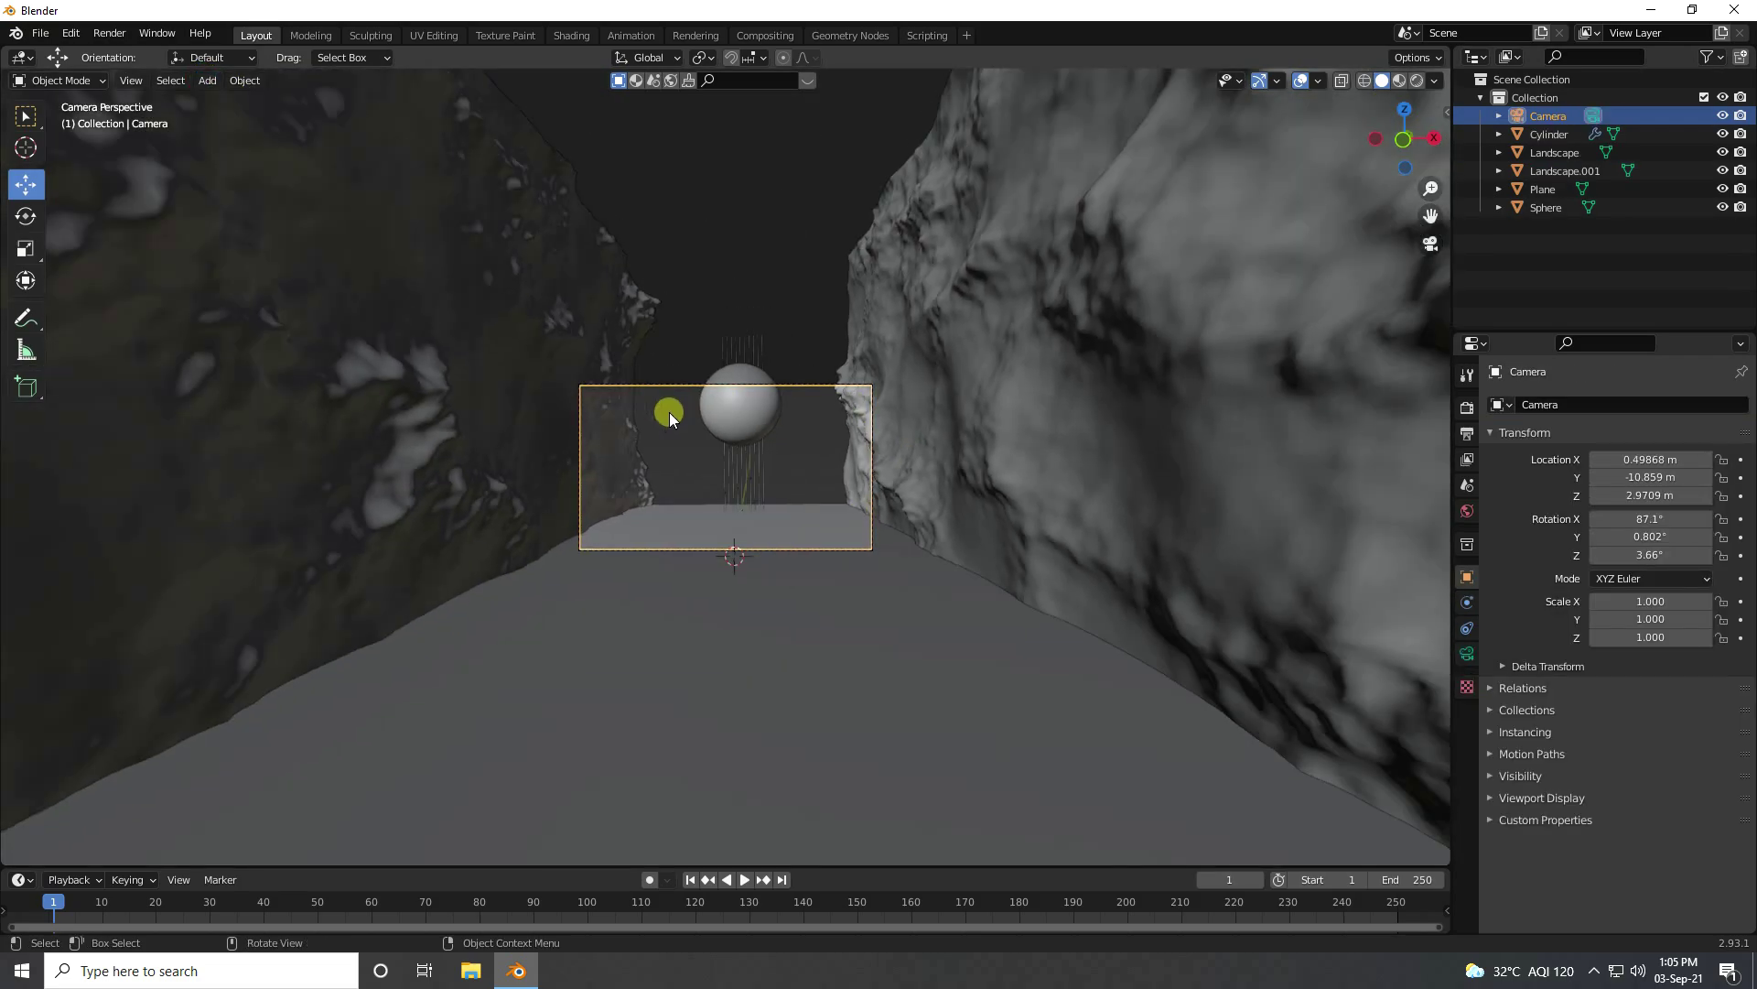
scroll(761, 443, "up", 6)
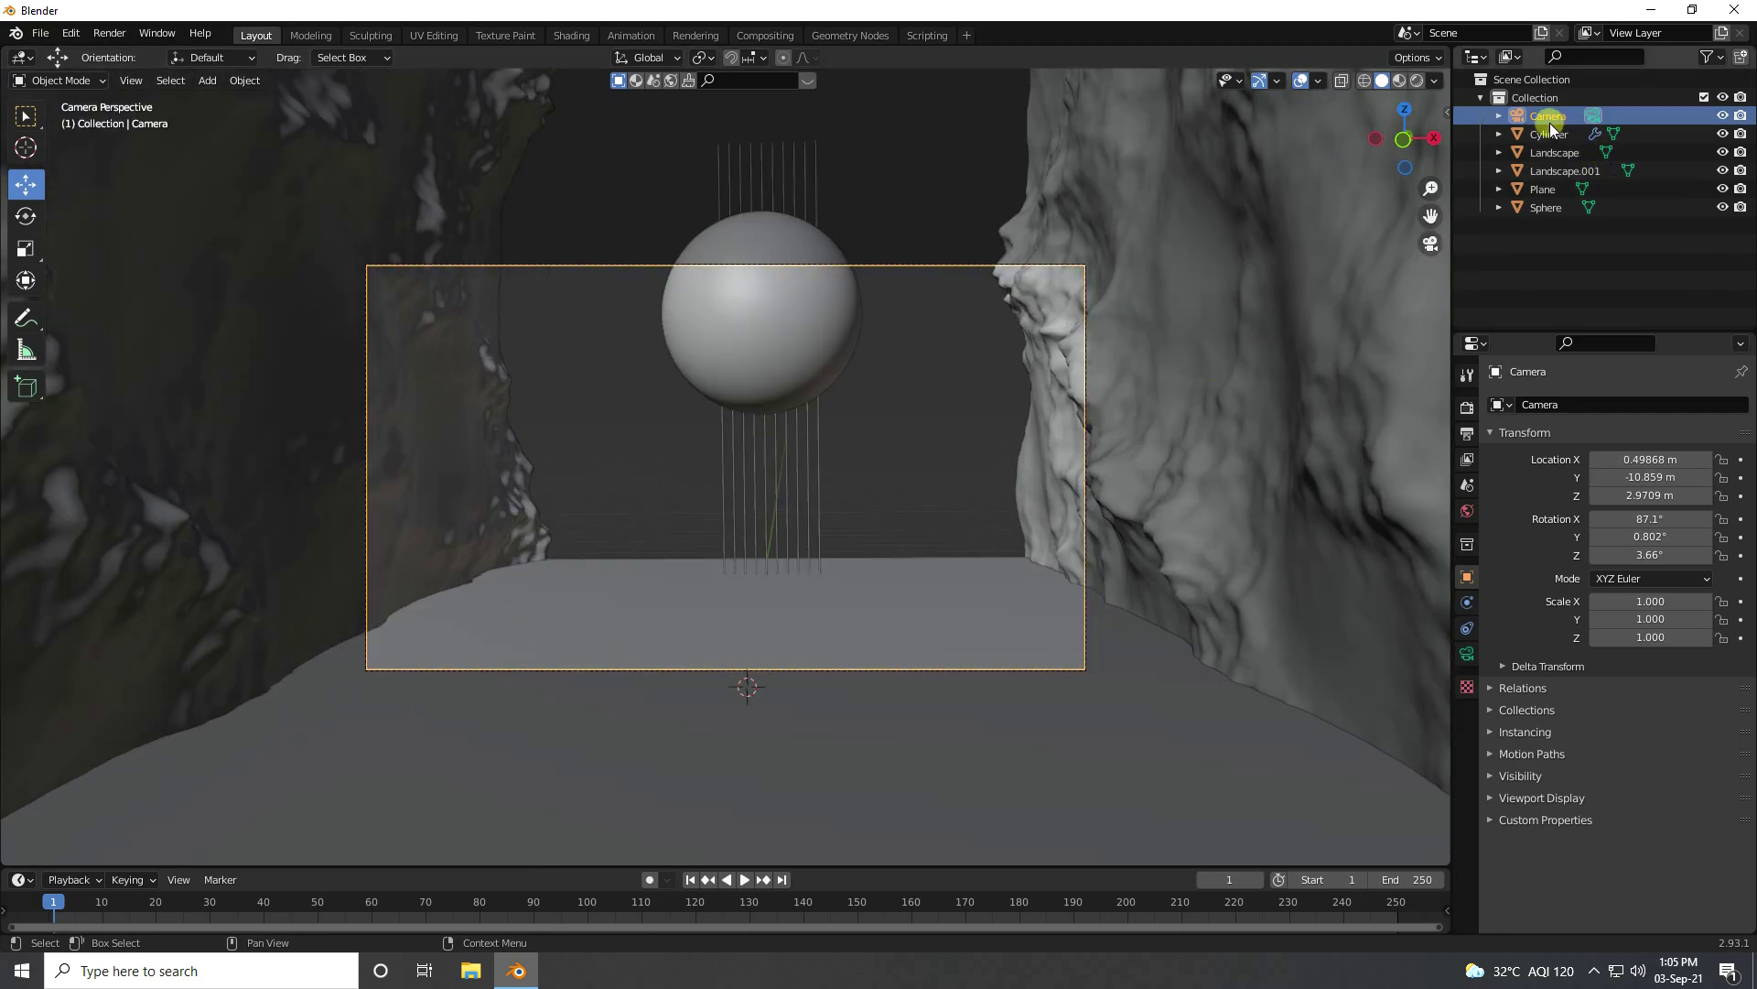
Step: Set the camera location to X 0, Y −16.269 m, Z 3.25 m
left_click(1669, 464)
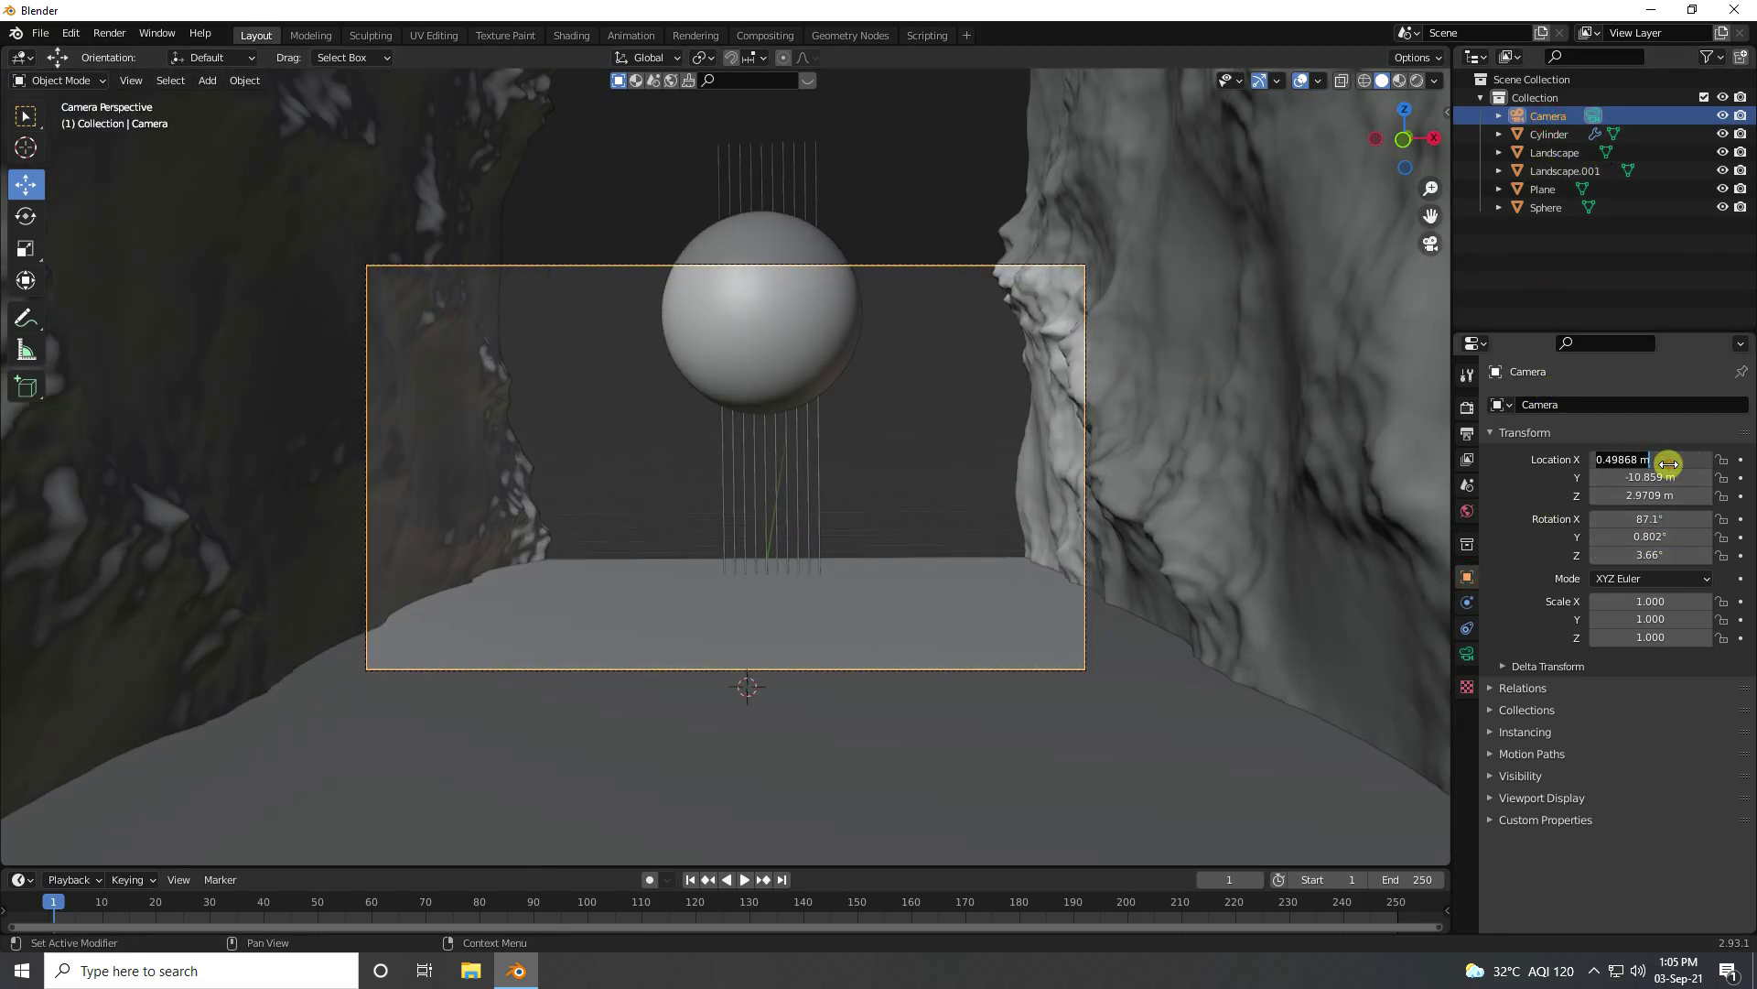
type("0")
key("Return")
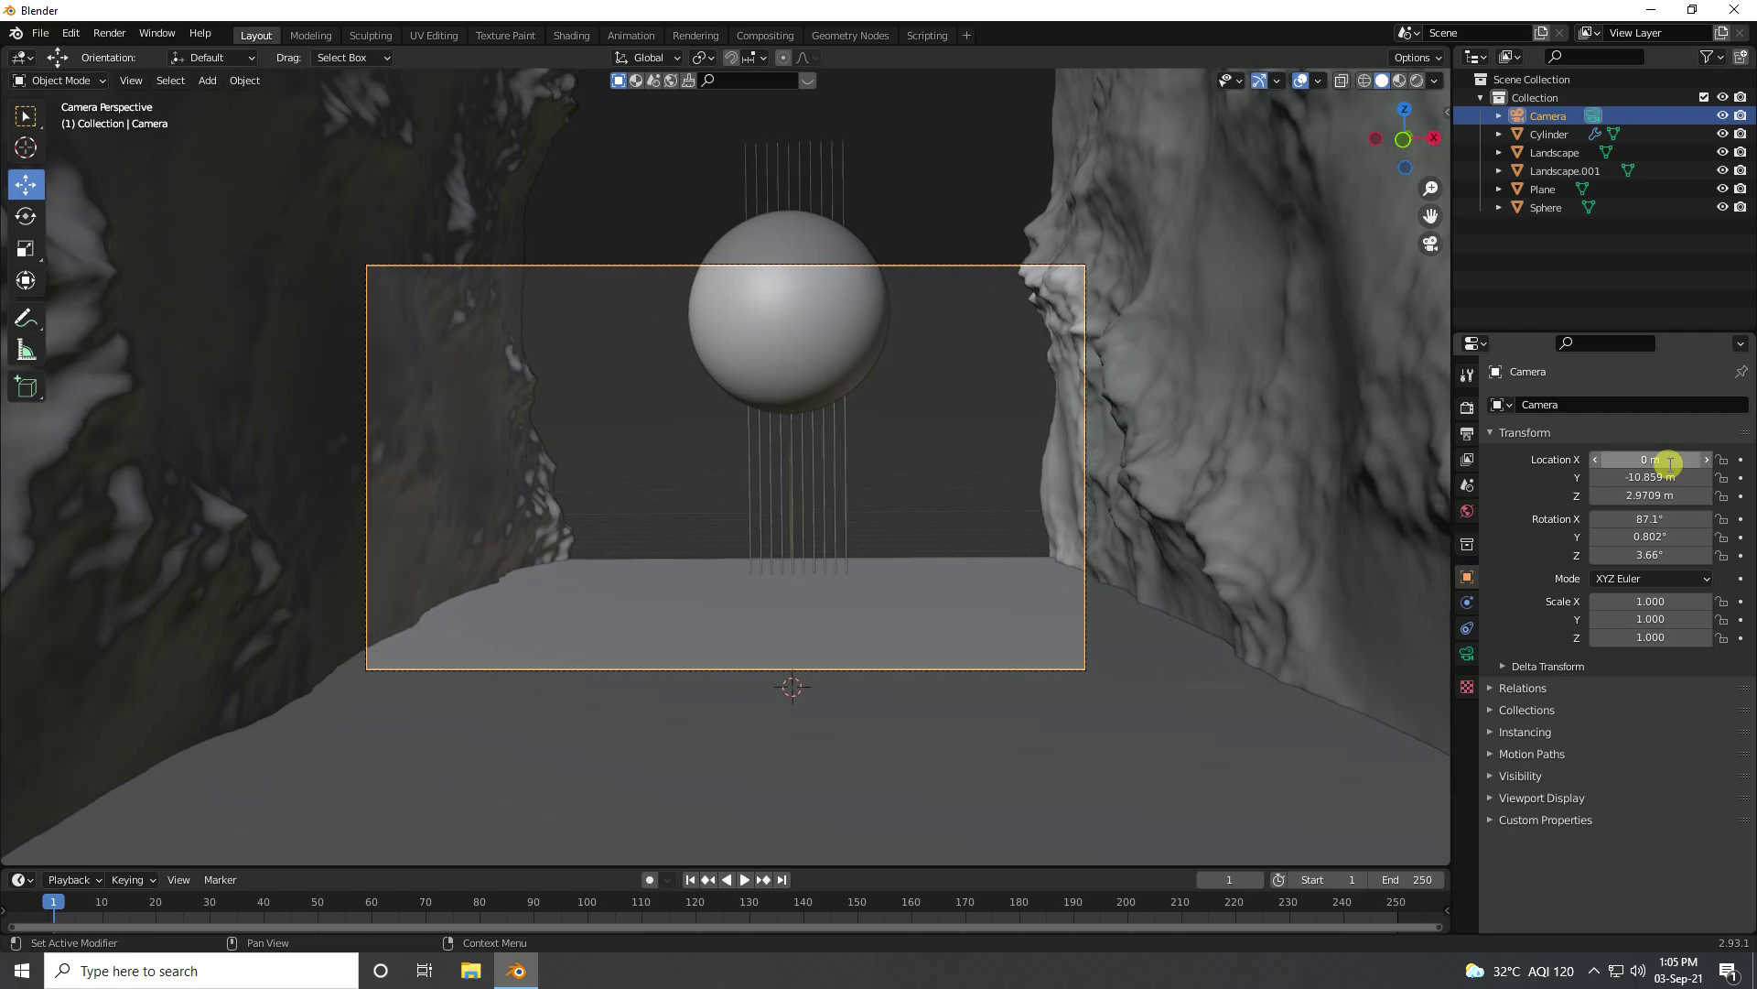
left_click_drag(1659, 478, 1714, 459)
left_click(1653, 497)
type("0")
key("Return")
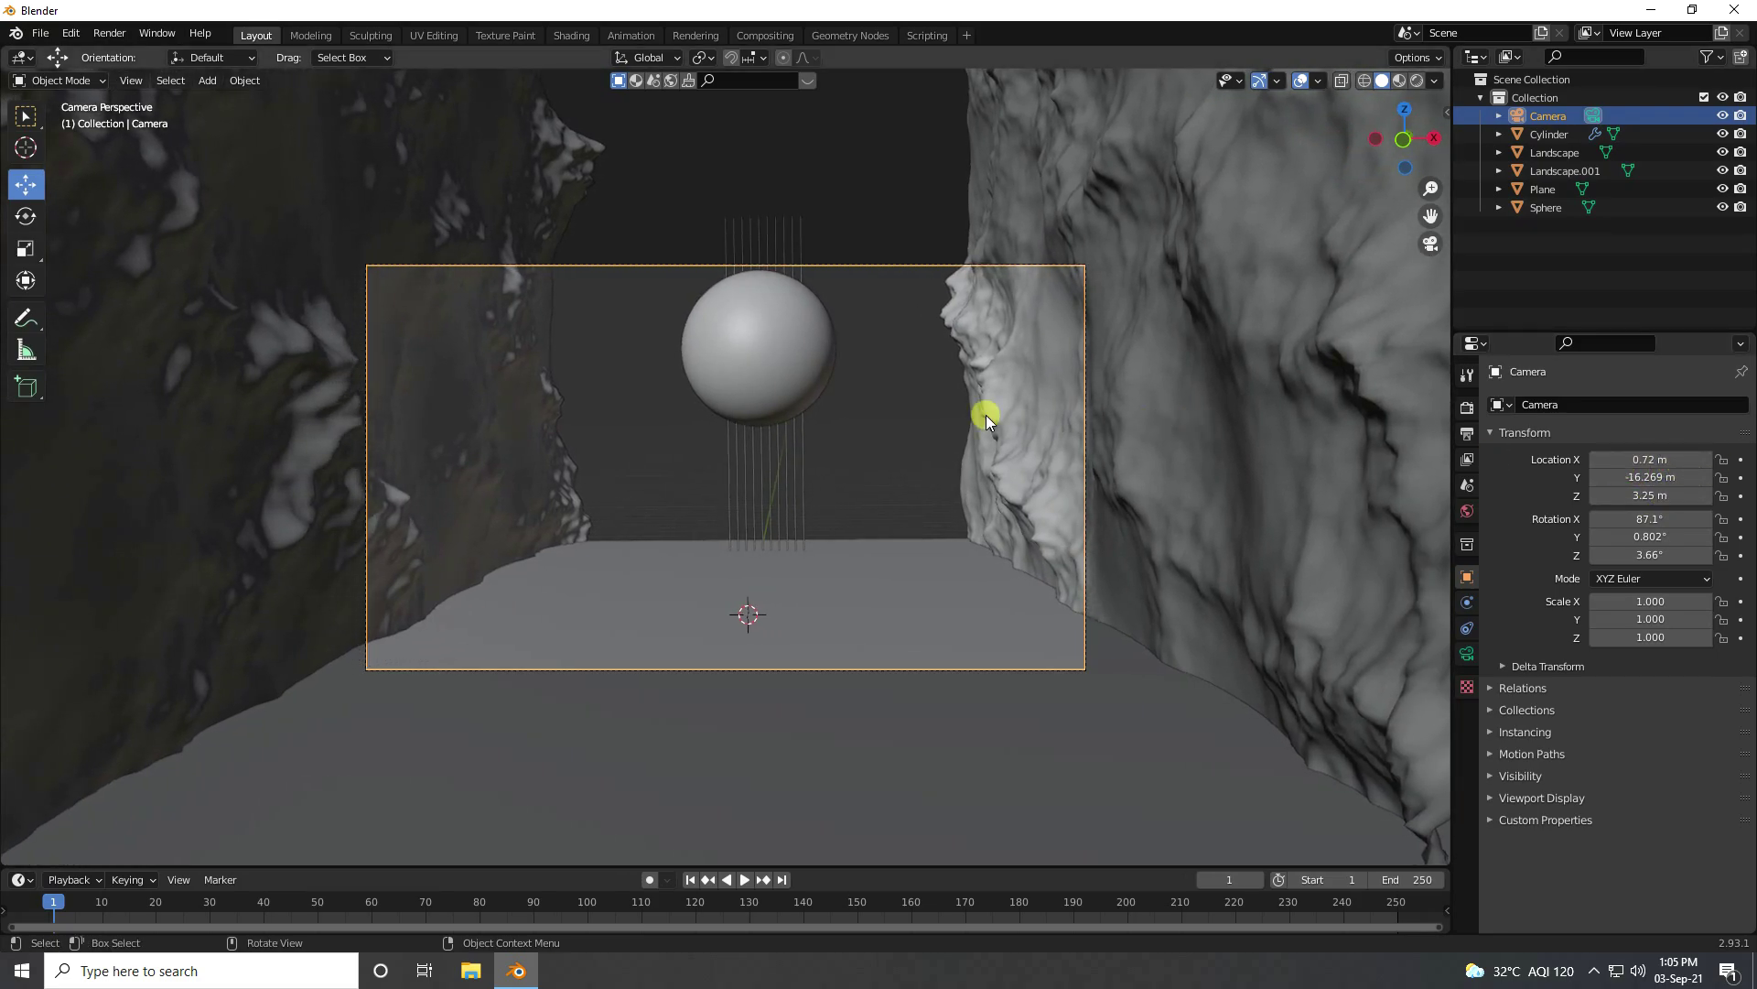
Step: Set the camera rotation to 90°, 0°, 0°, keeping its X location at 0
left_click(1666, 520)
type("90")
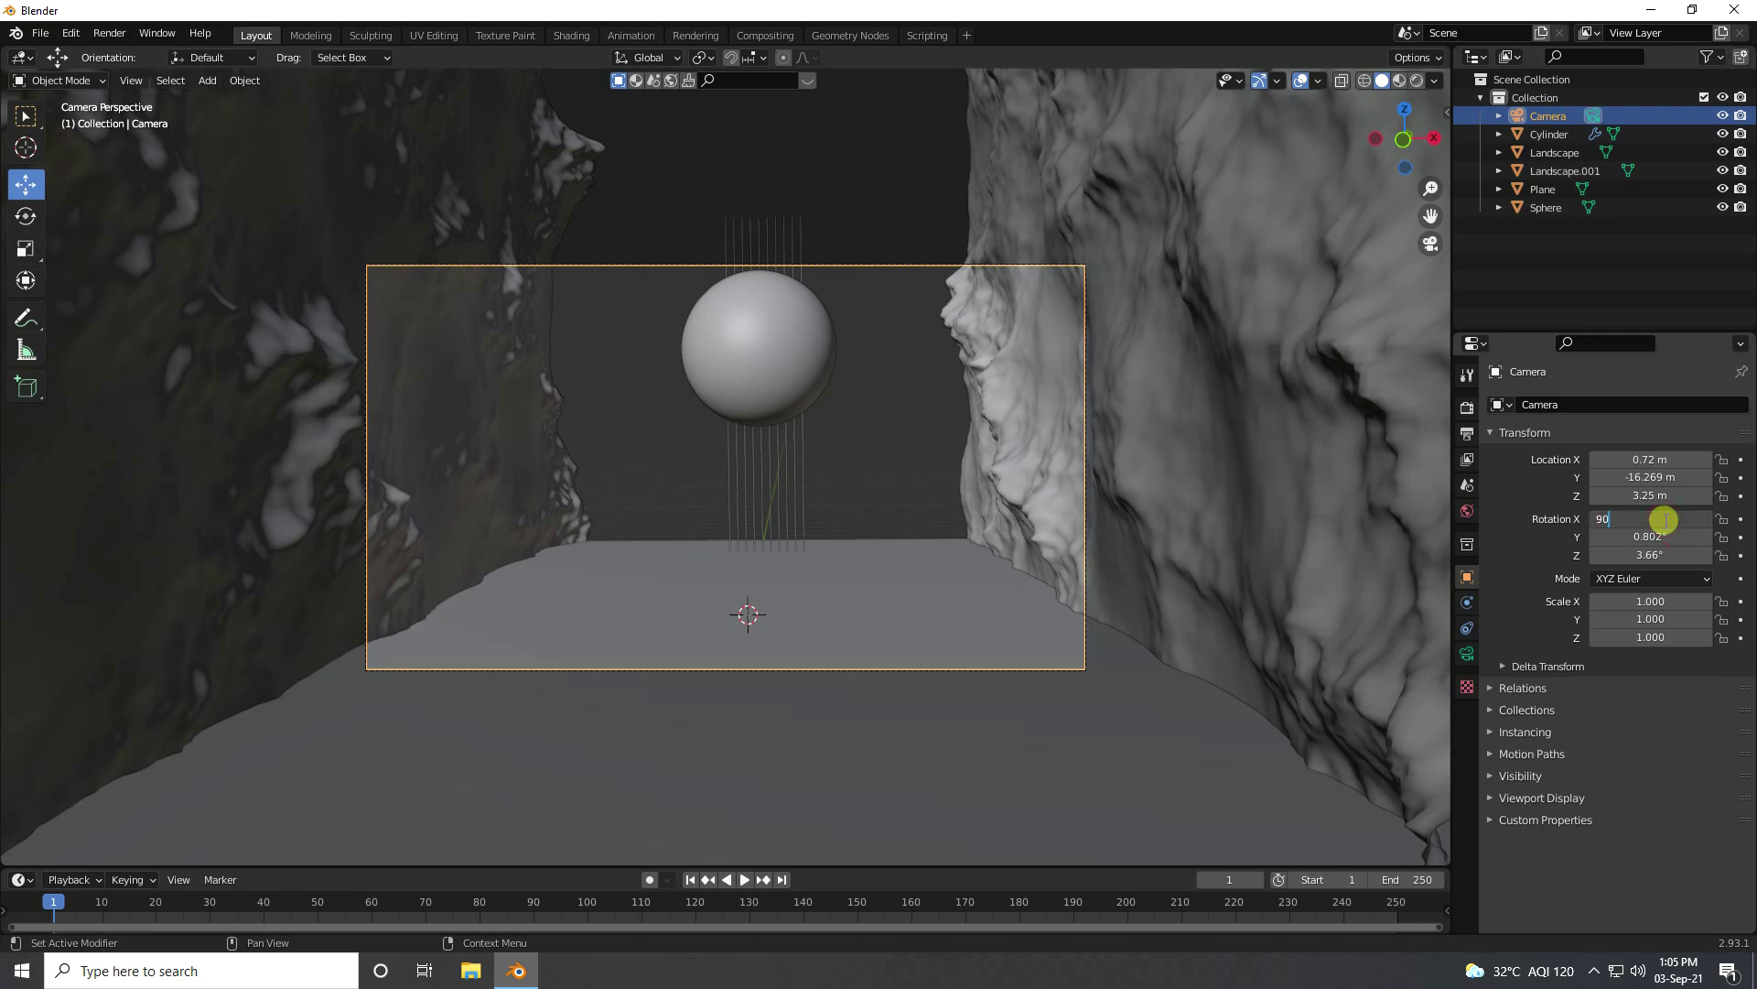
key("Tab")
type("0")
key("Tab")
type("0")
key("Return")
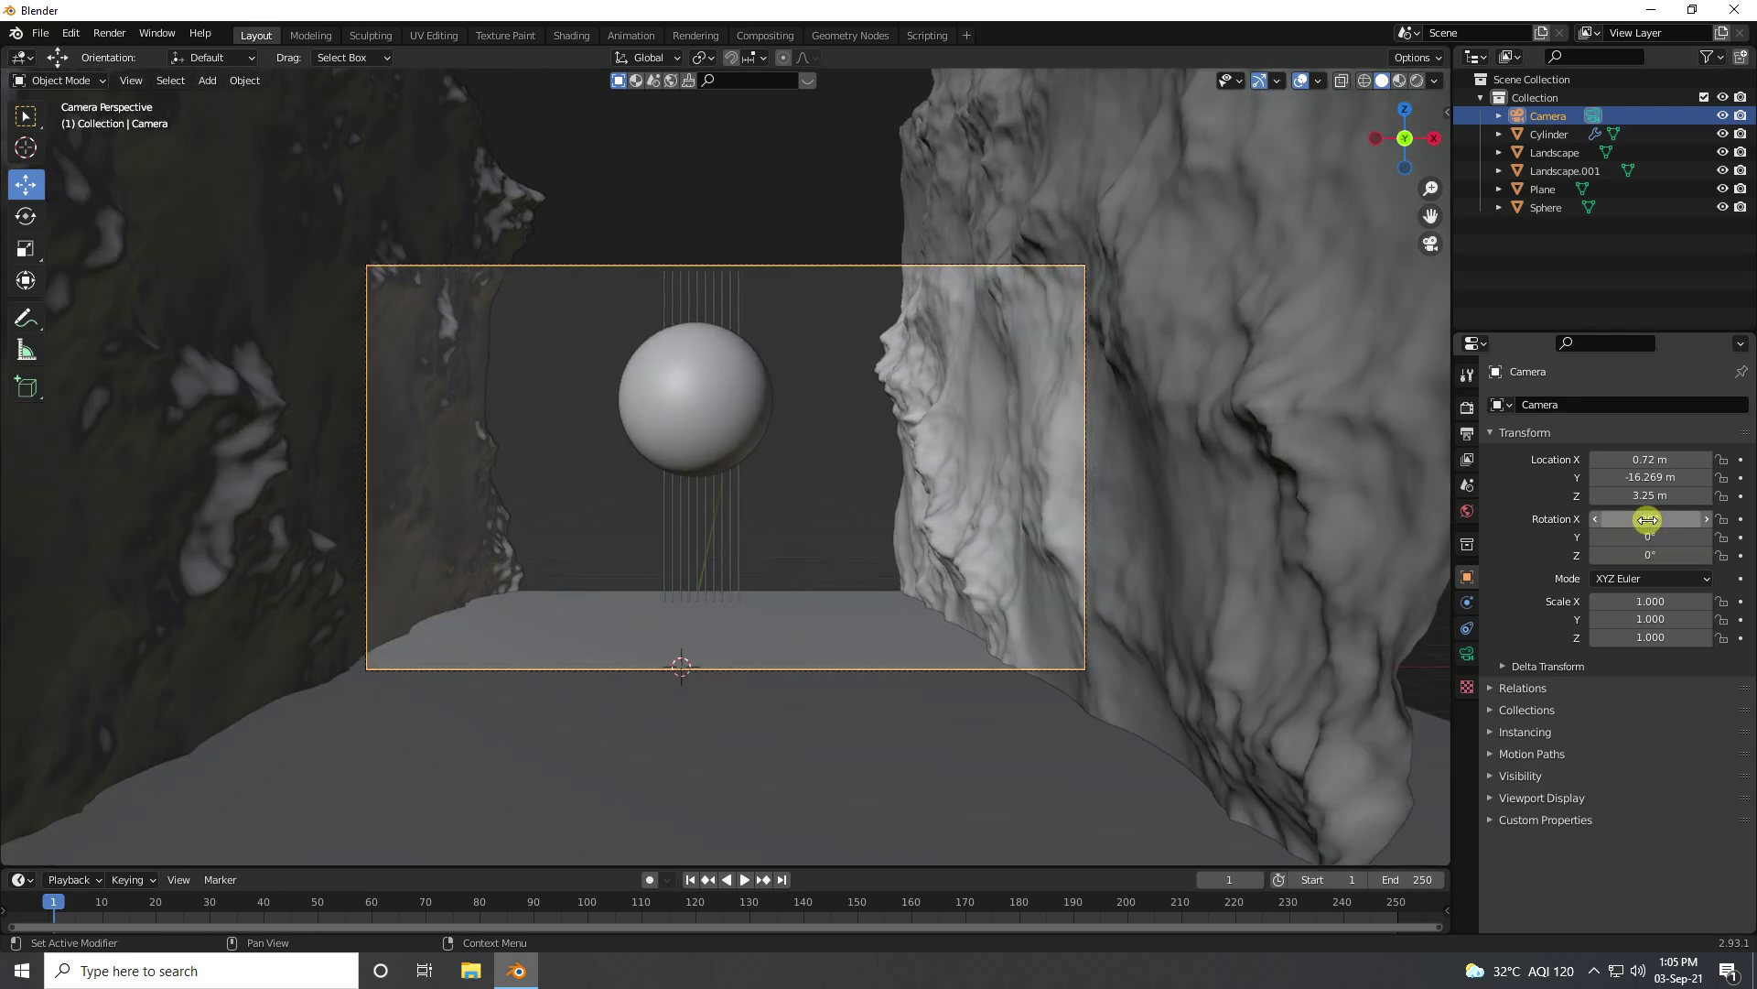
left_click_drag(1647, 459, 1648, 459)
left_click(1647, 459)
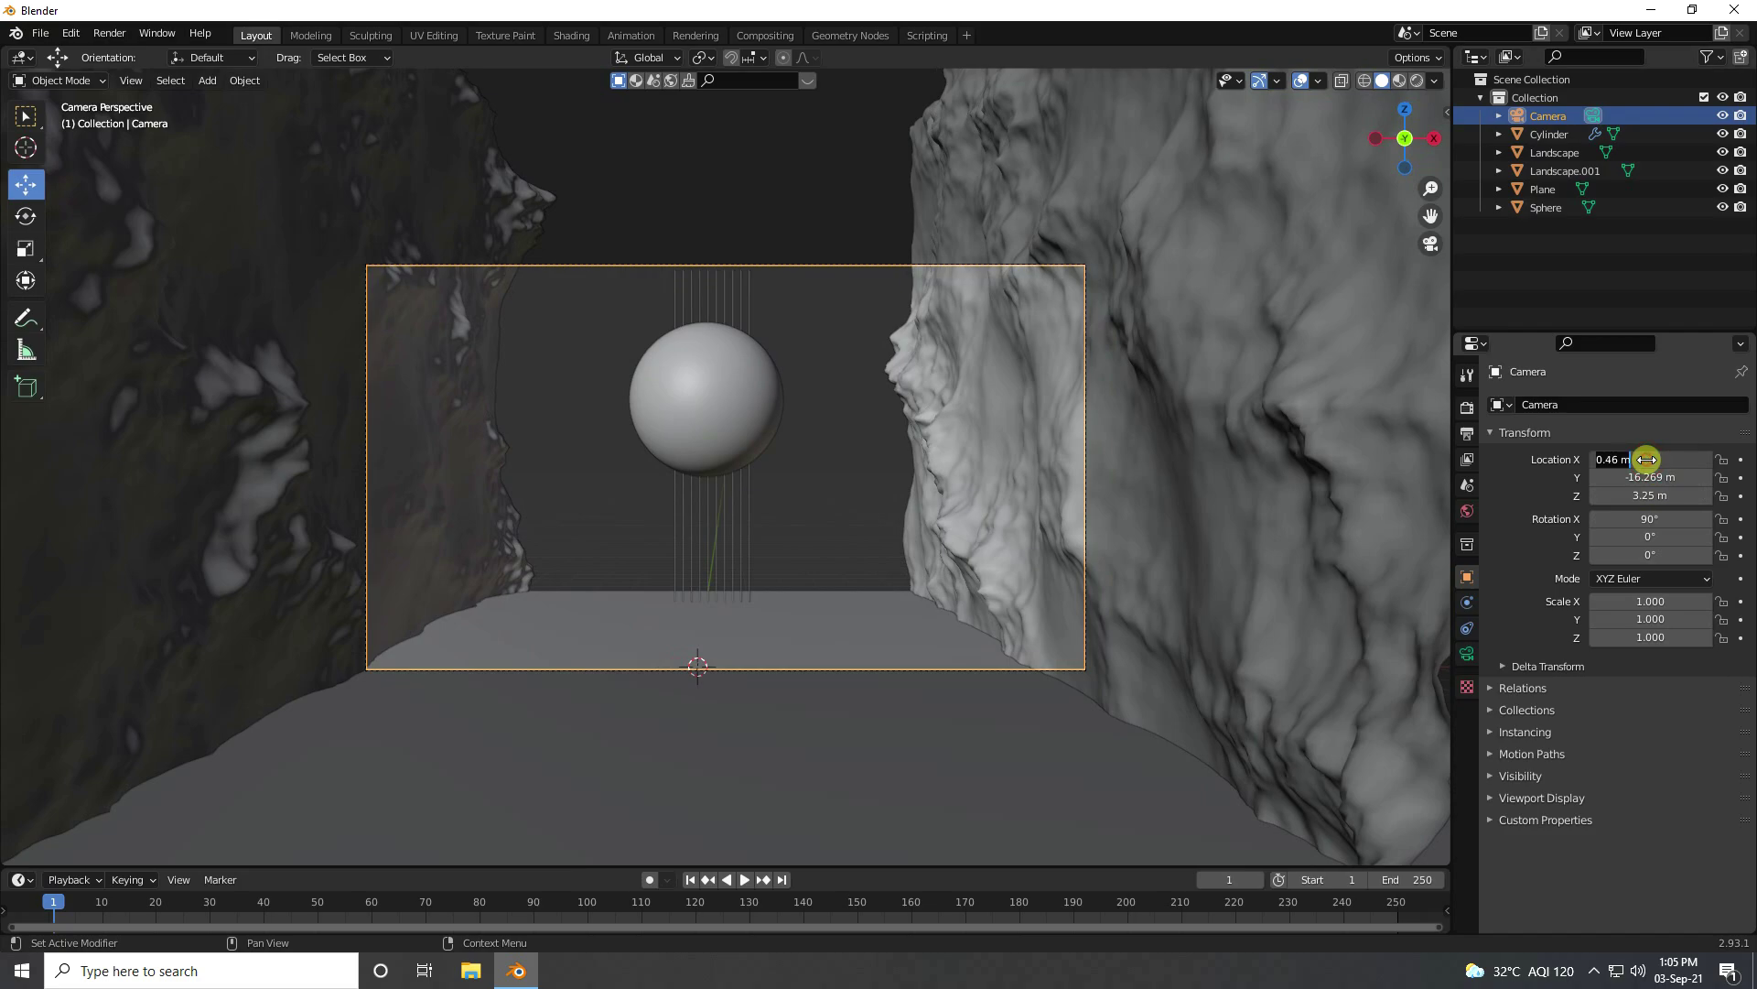
key("Return")
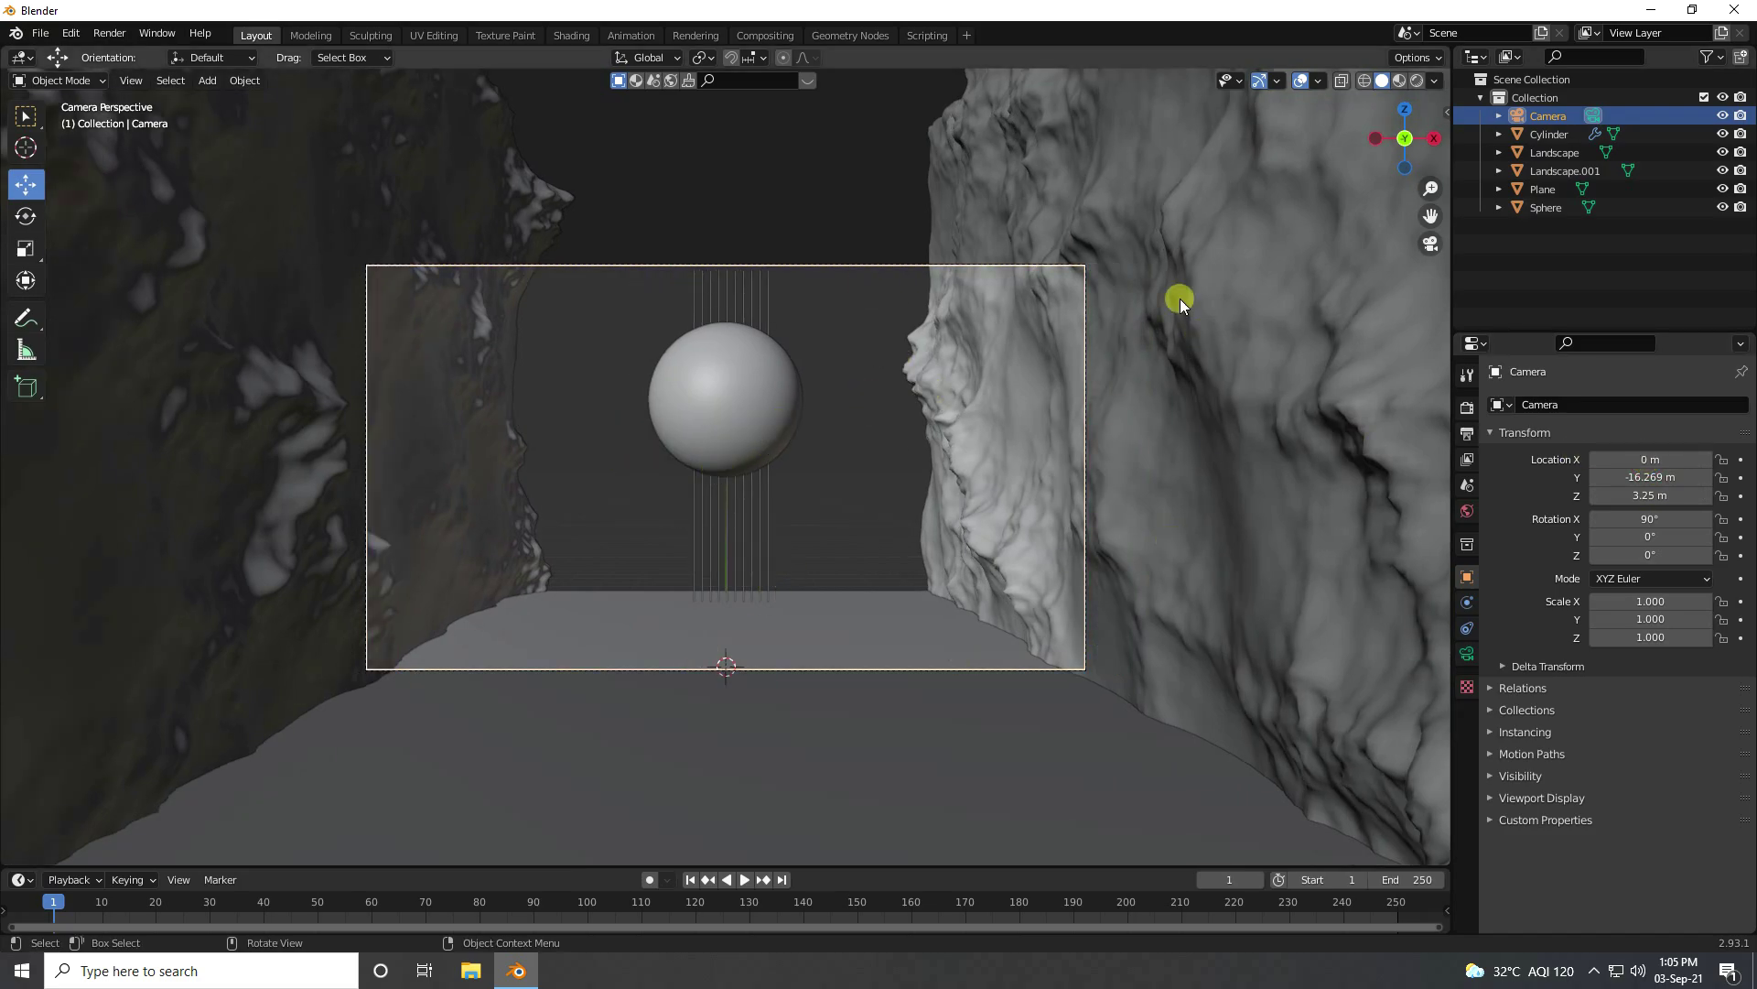
Step: Raise the cylinder pillar row to Z 4.2109 m
left_click(1547, 134)
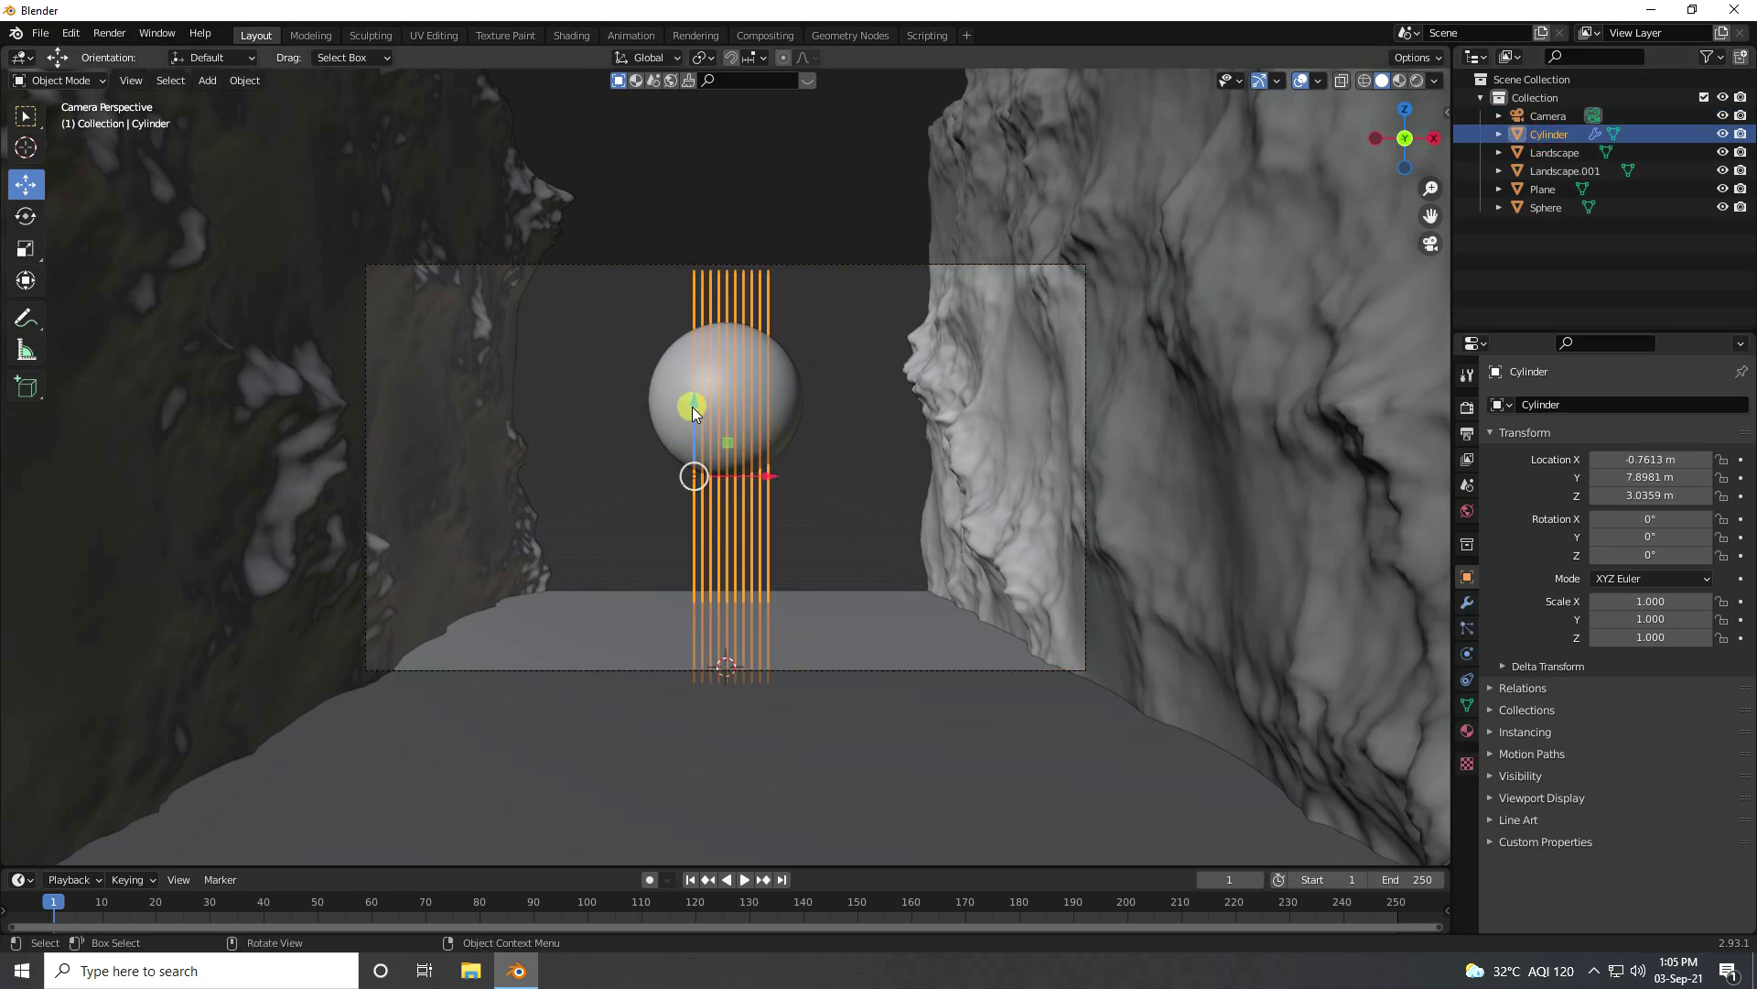
left_click_drag(692, 406, 693, 354)
left_click(859, 323)
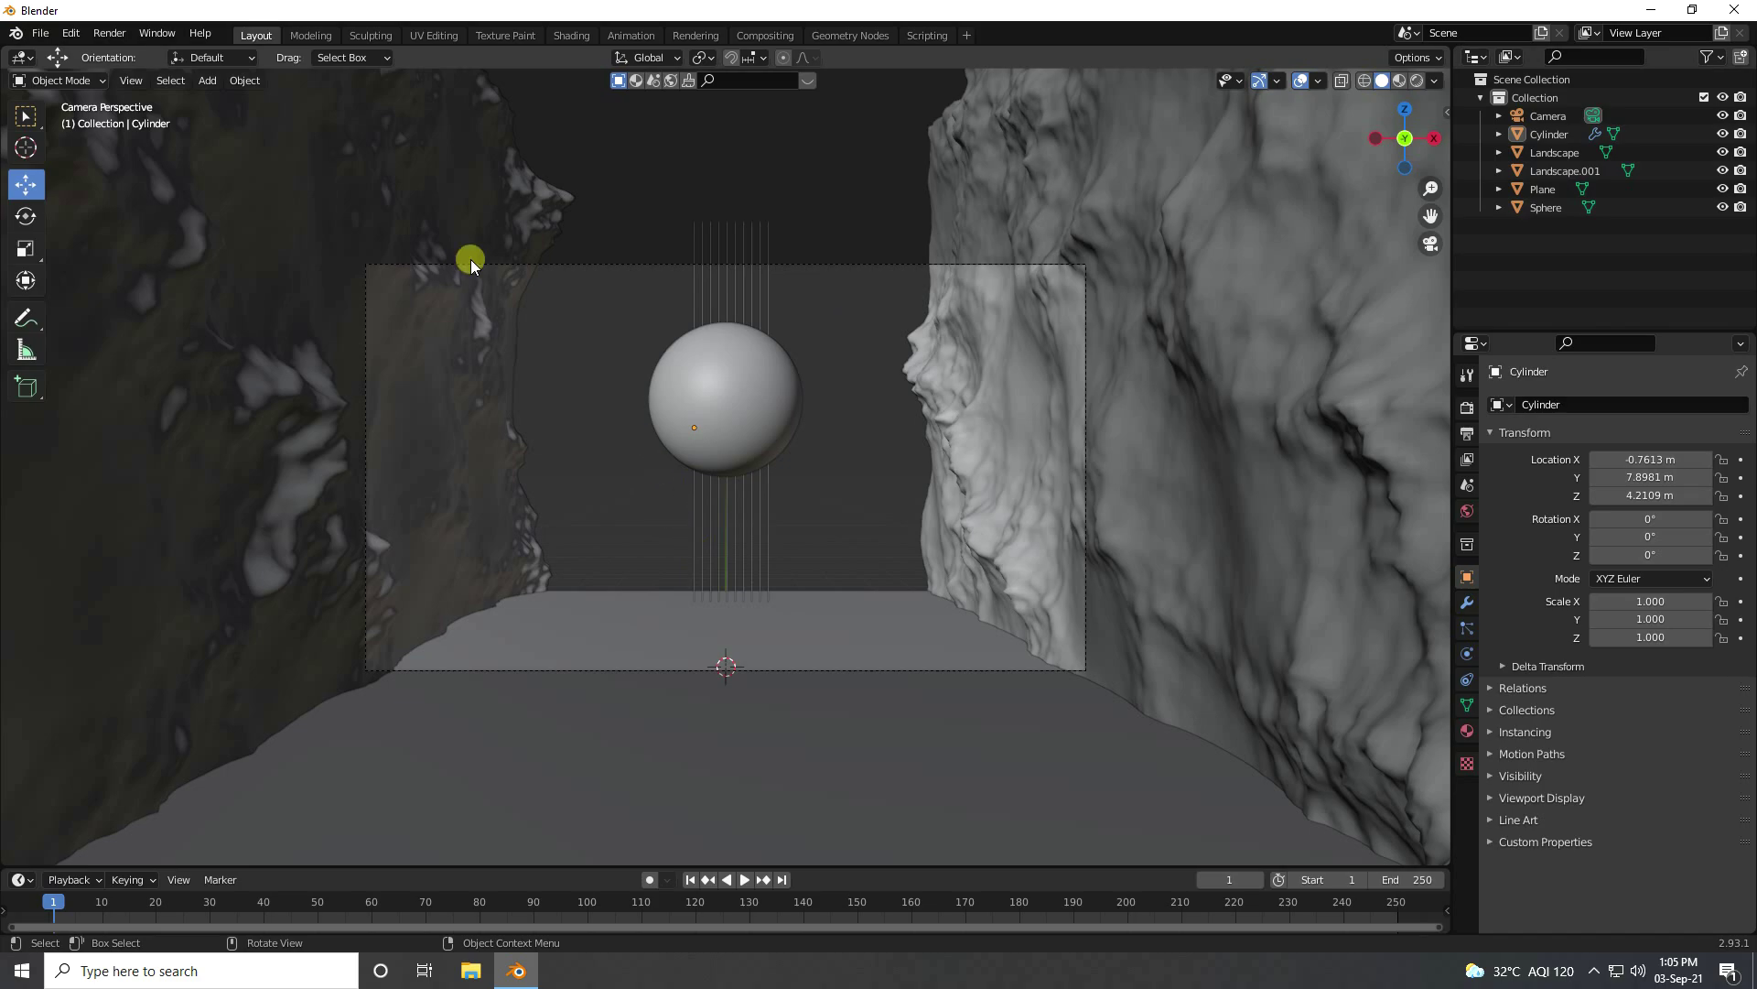
Step: Start an Alembic import of Model.abc from Desktop > New light and edit its scale
left_click(40, 33)
left_click(40, 33)
mouse_move(92, 282)
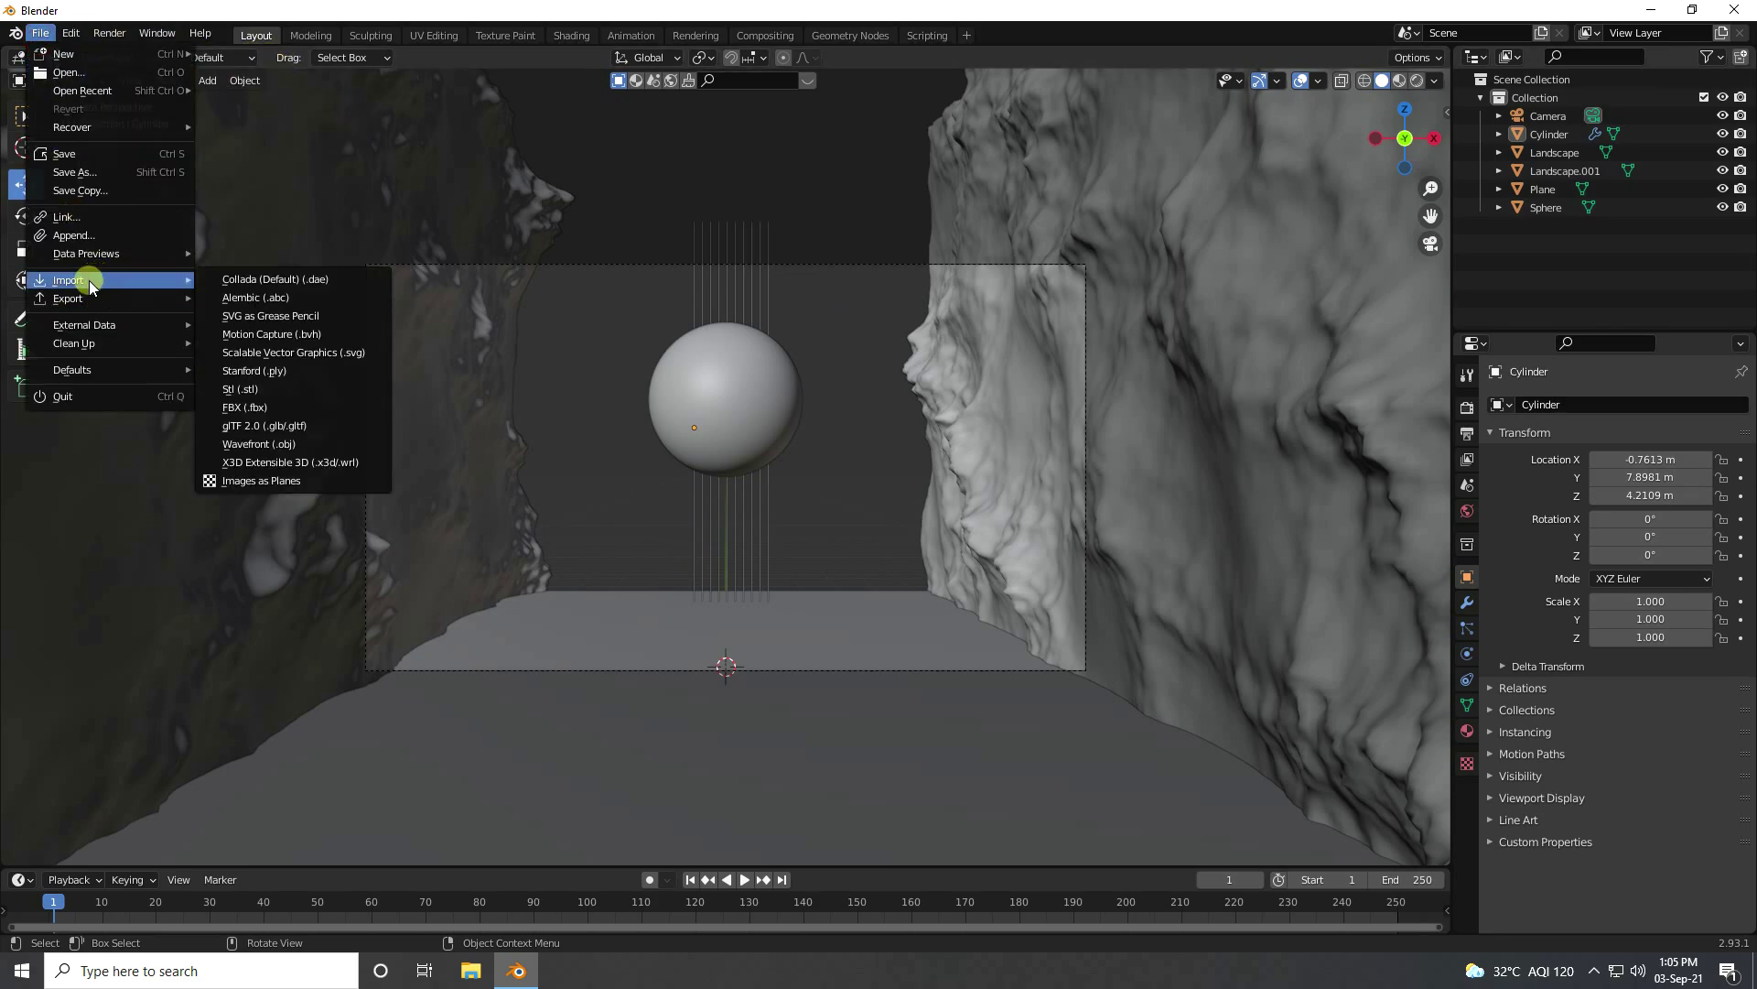
left_click(295, 293)
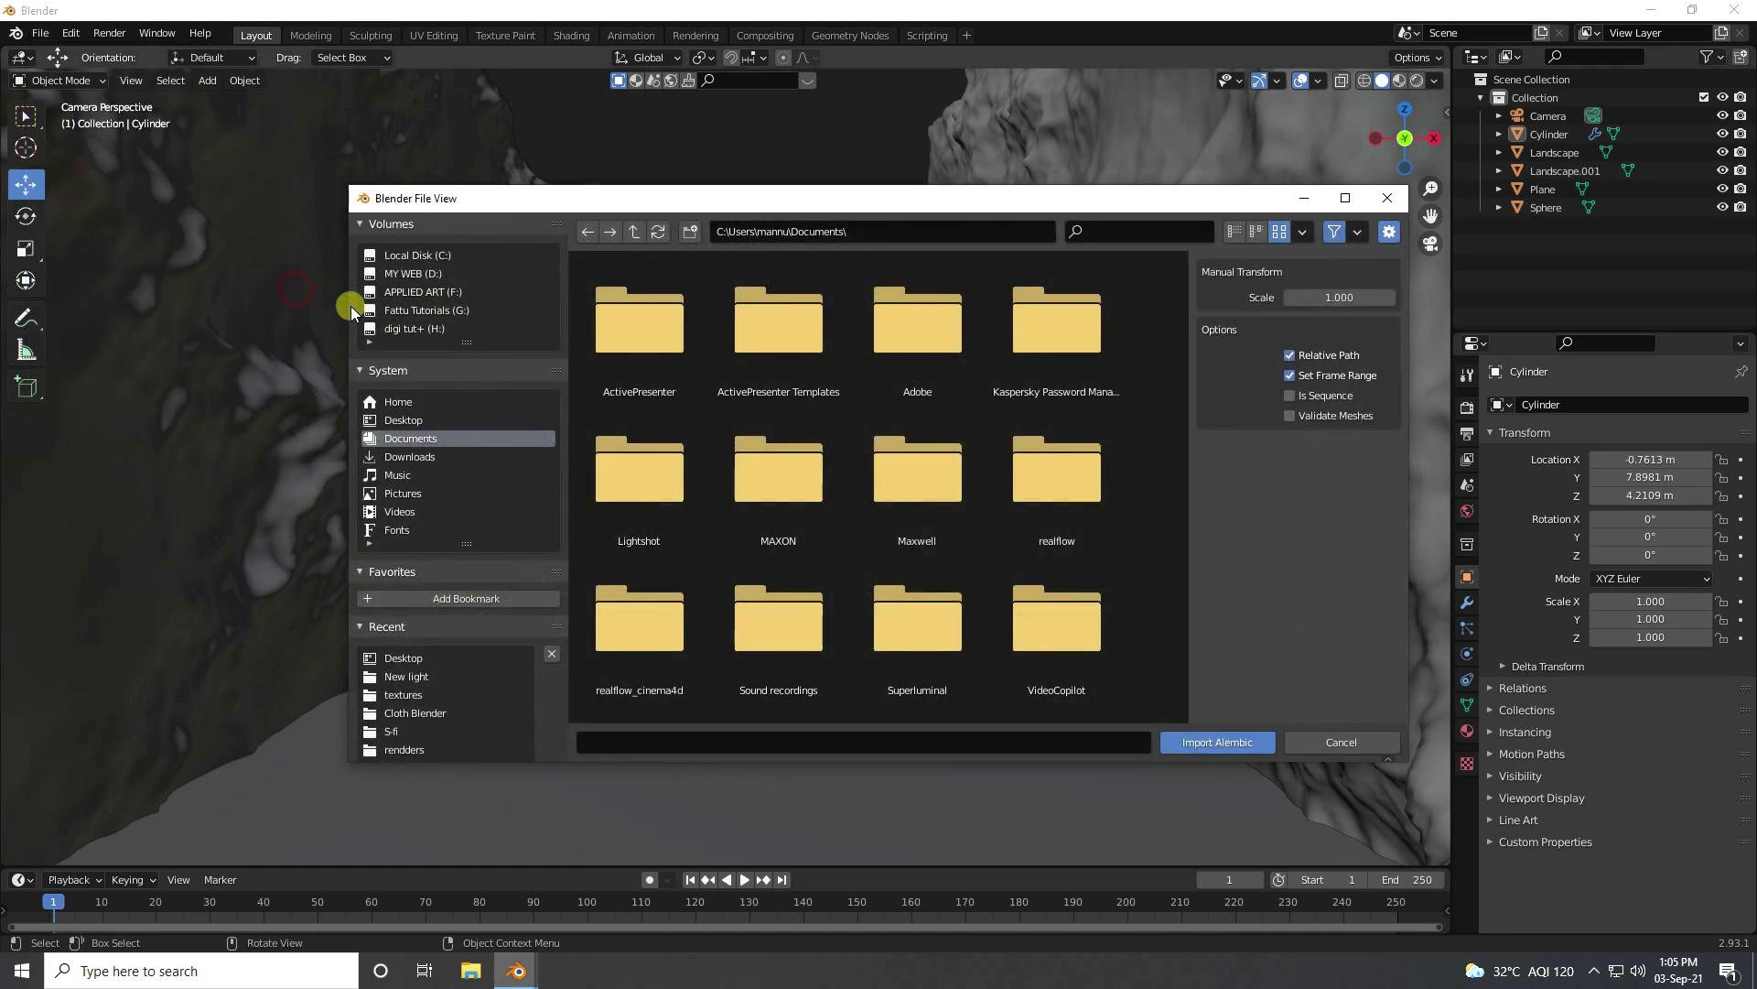
left_click(403, 420)
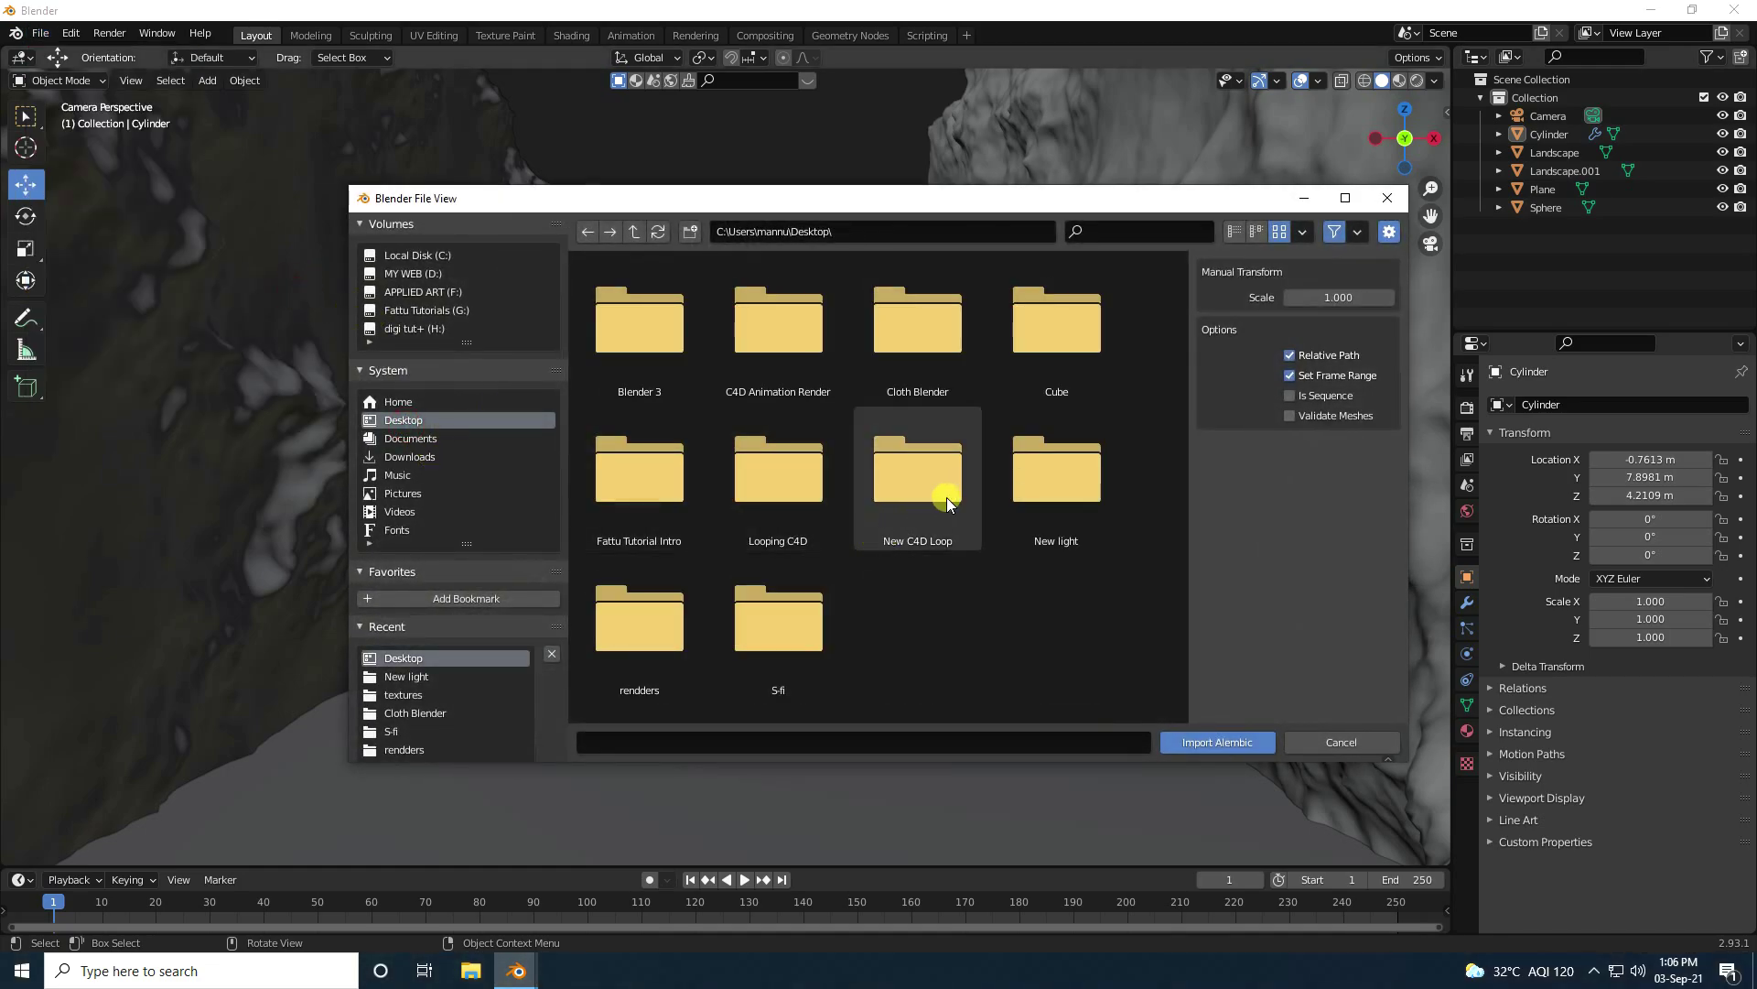
left_click(1036, 496)
left_click(798, 364)
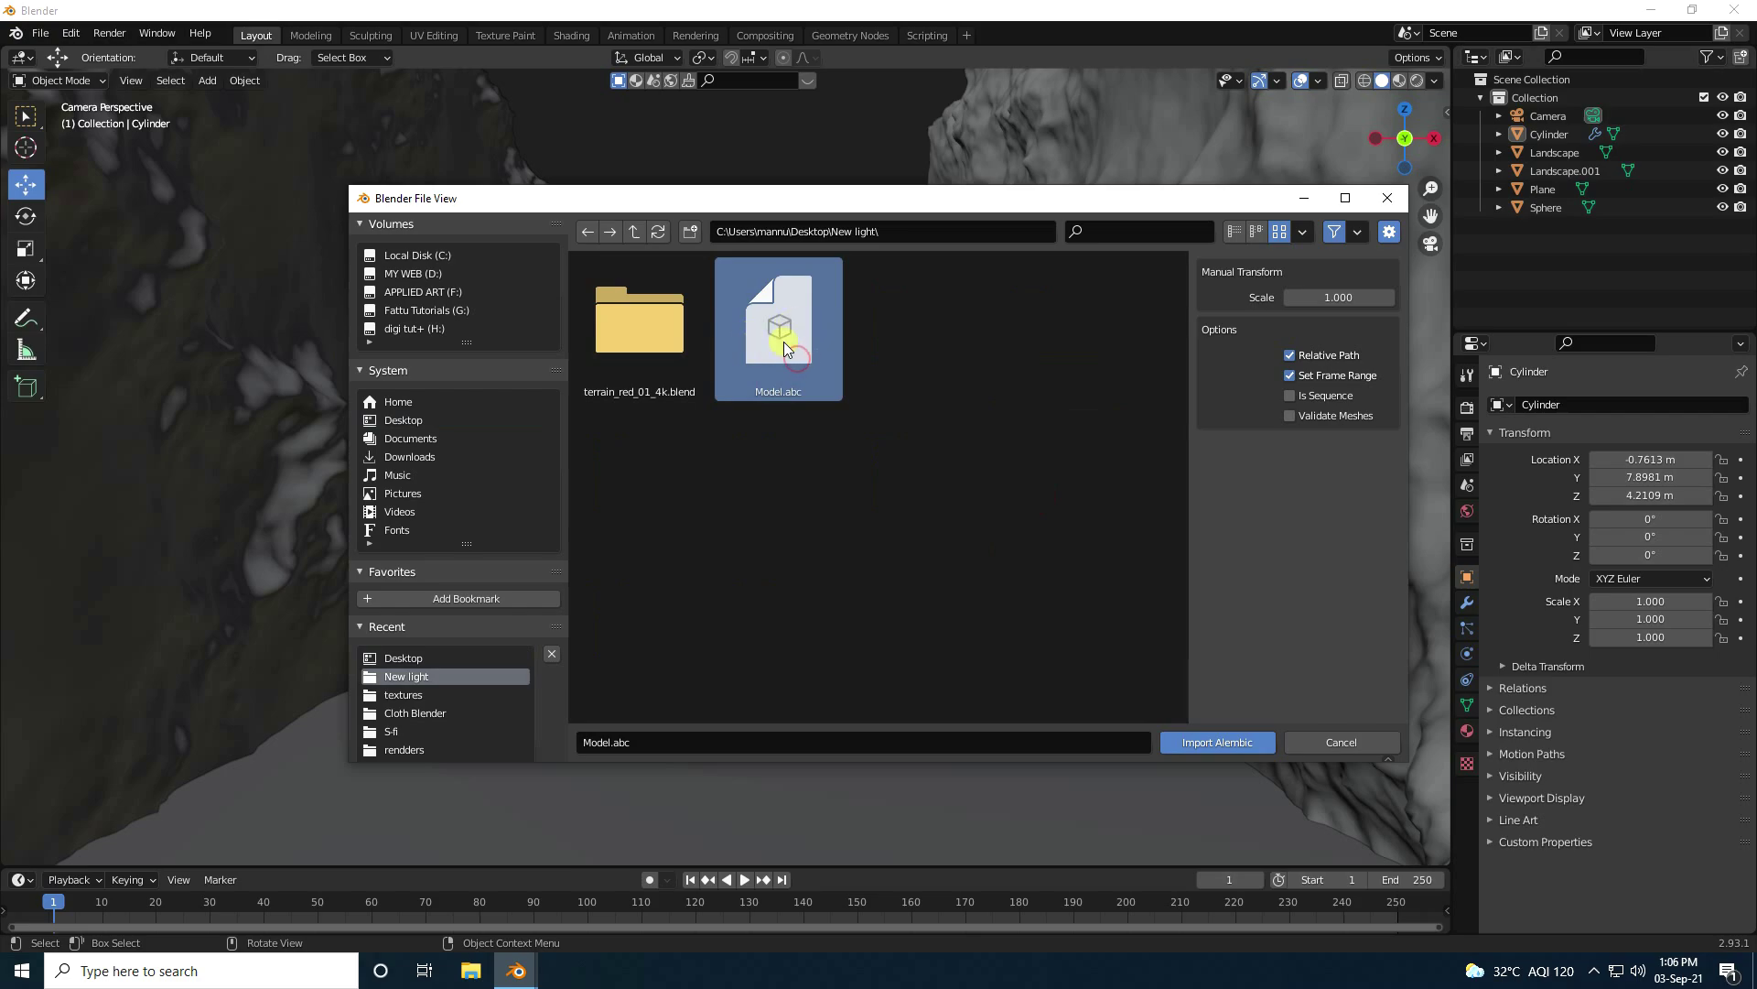
left_click(1333, 299)
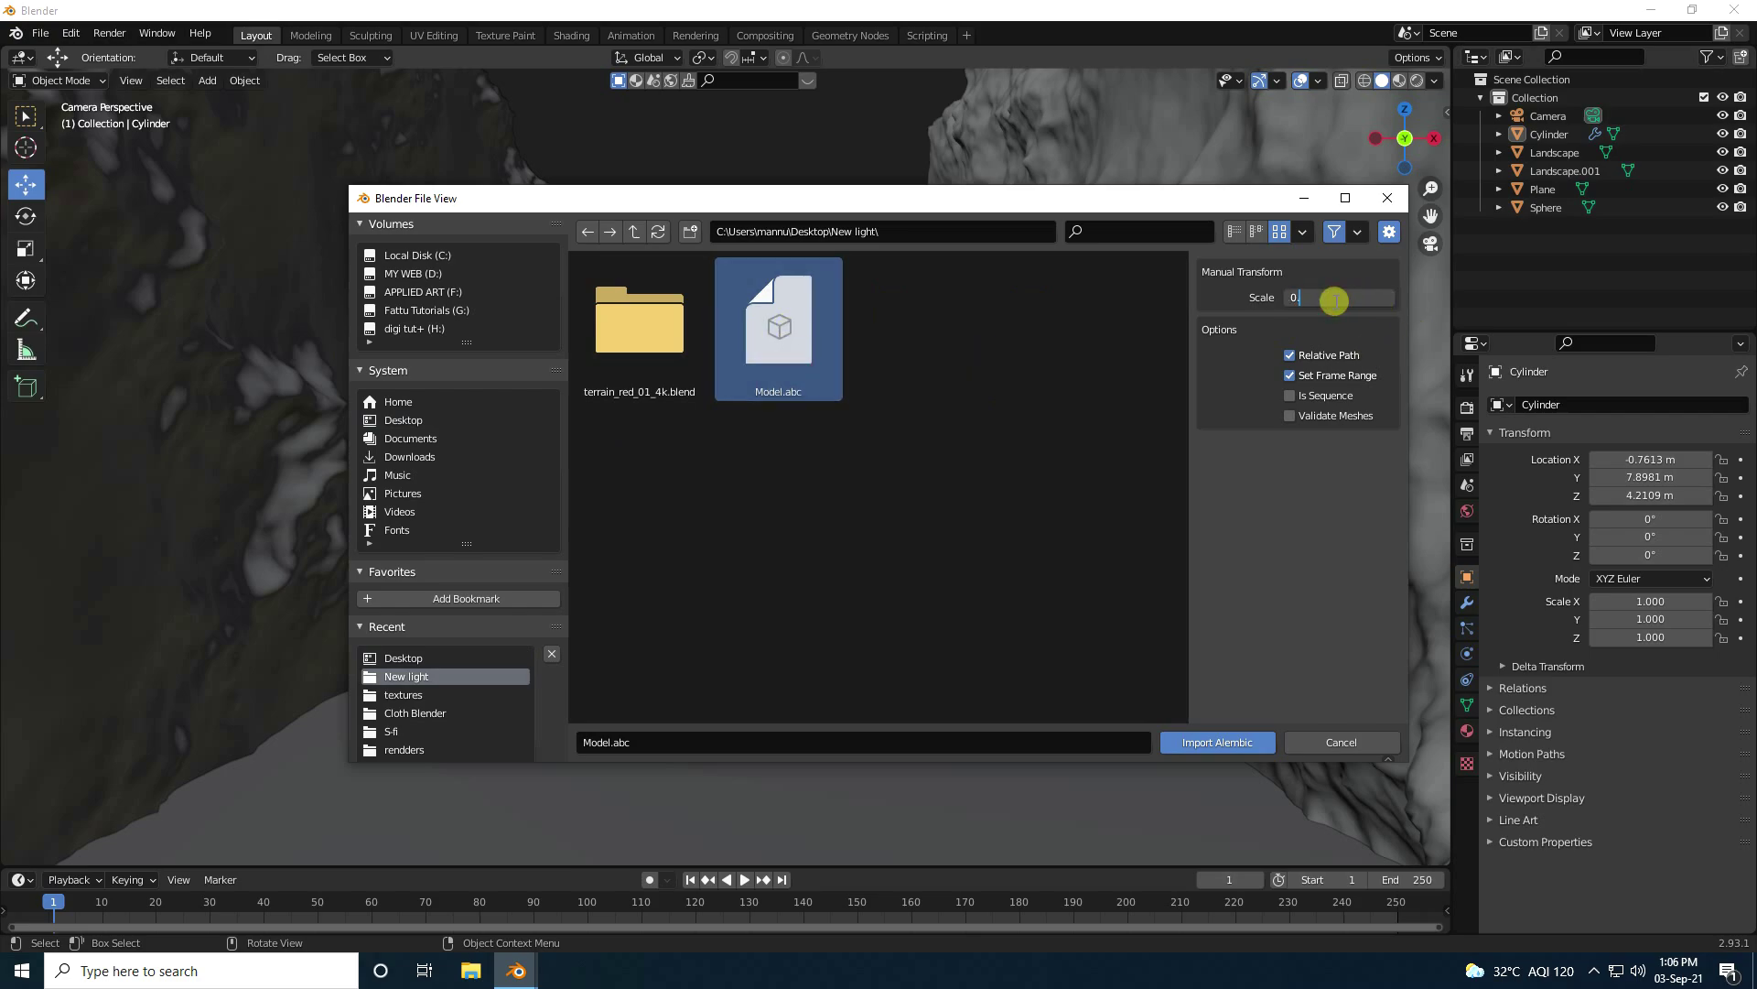
Step: Import the model at 0.1 scale, shrink it to 0.015 and raise it to Z 2.6864 m
left_click(1233, 743)
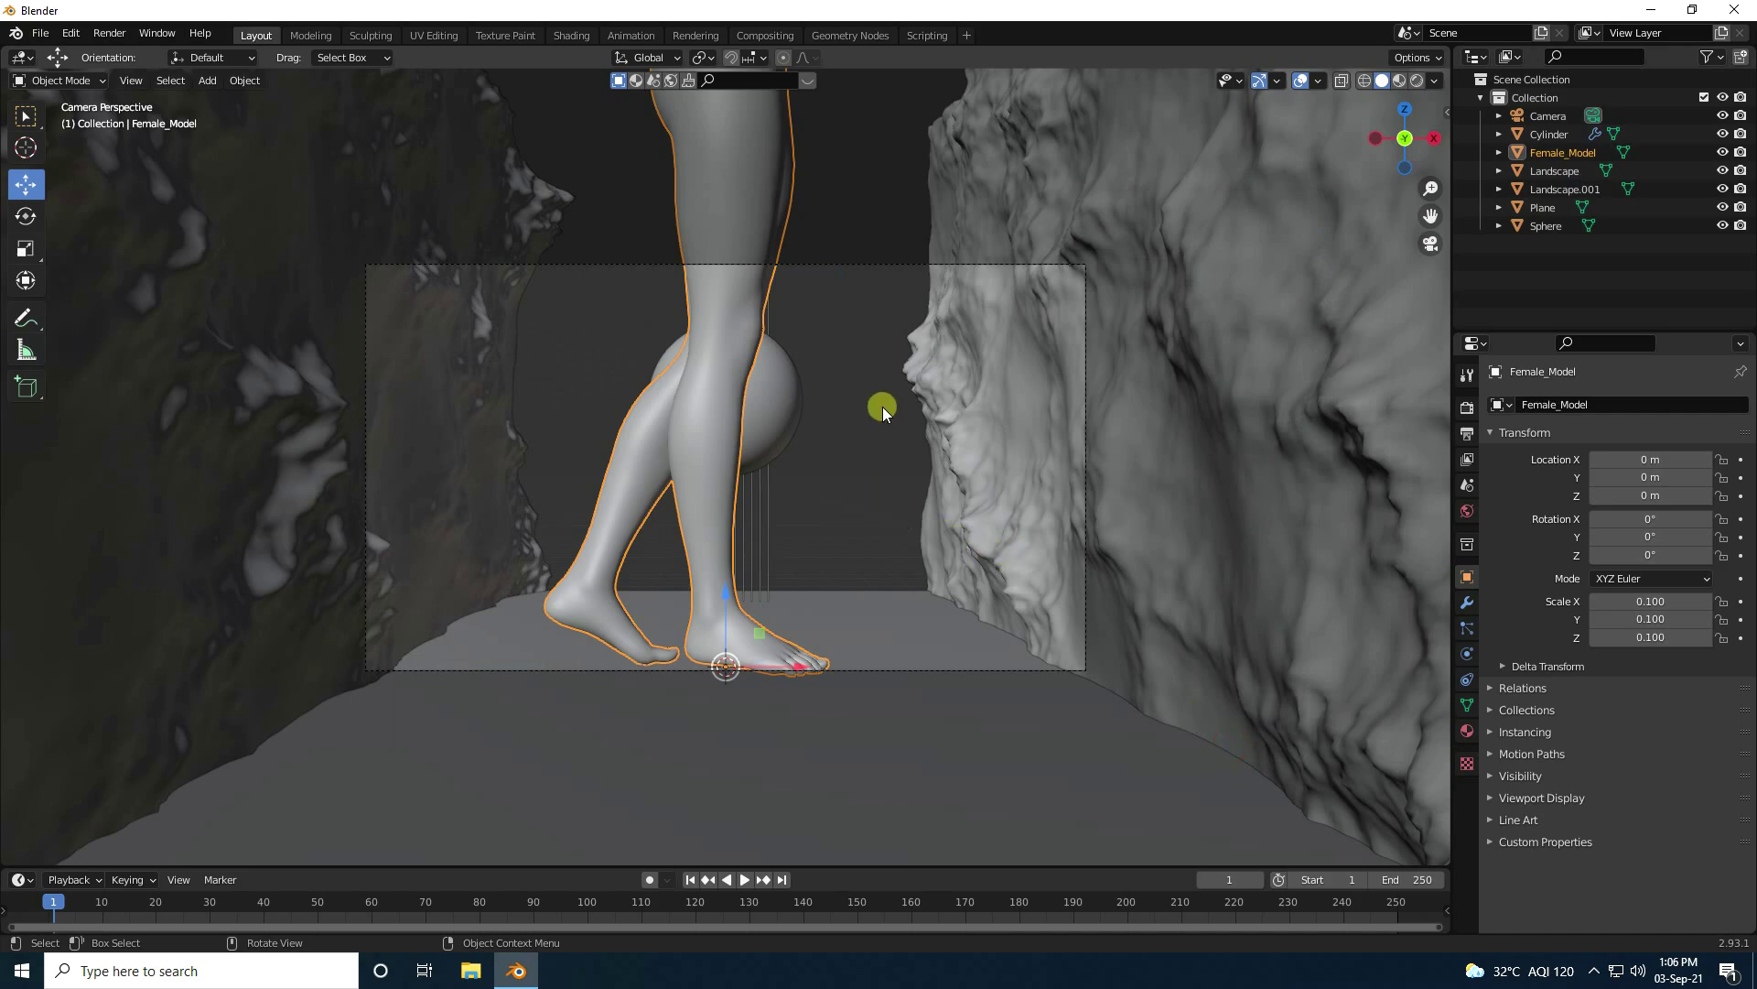
key("s")
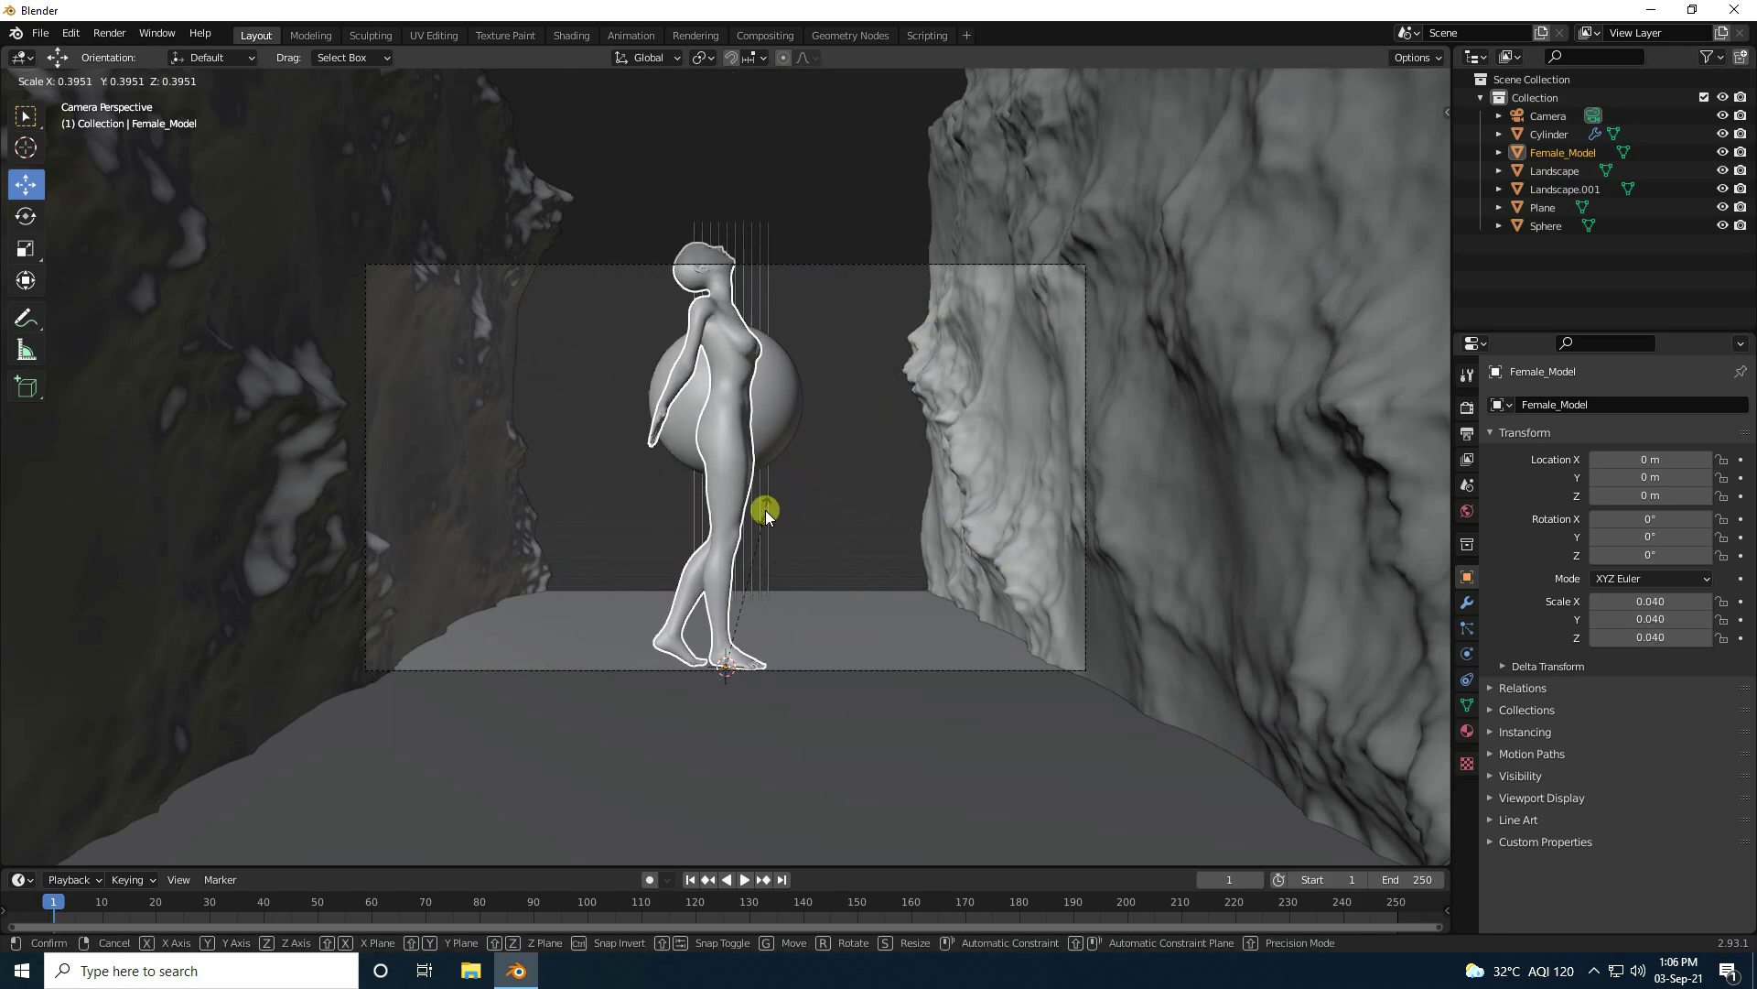
left_click(725, 611)
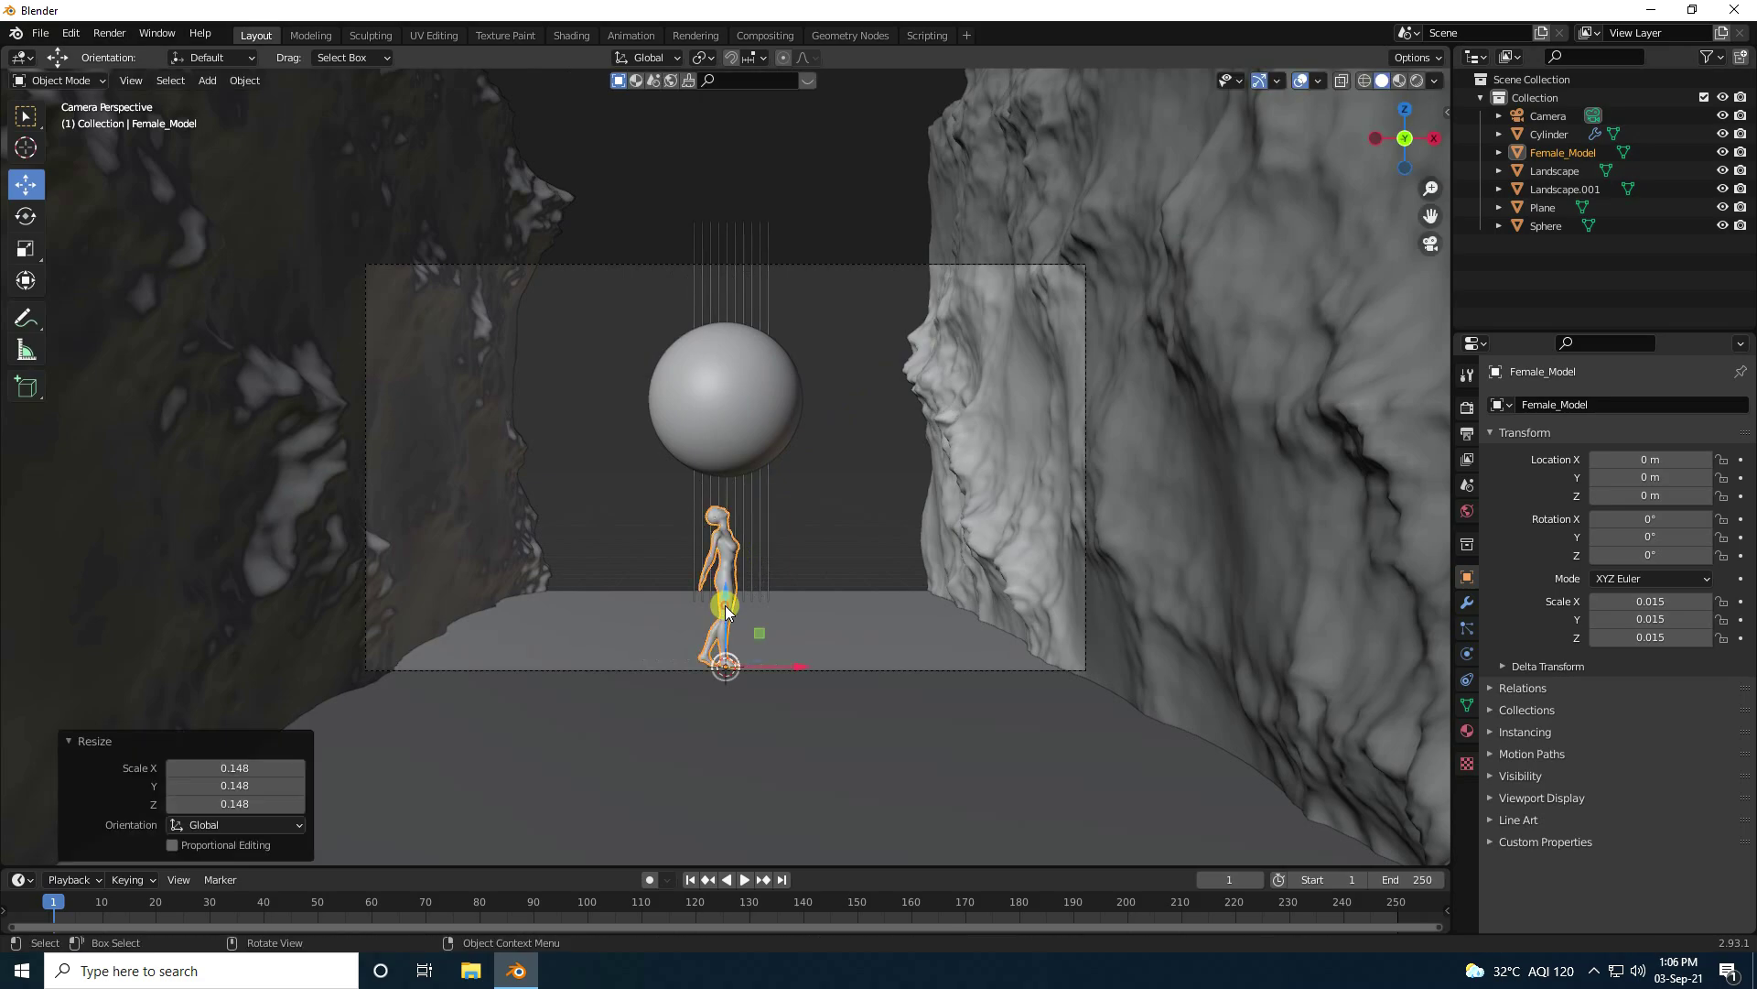
key("g")
key("z")
left_click(728, 425)
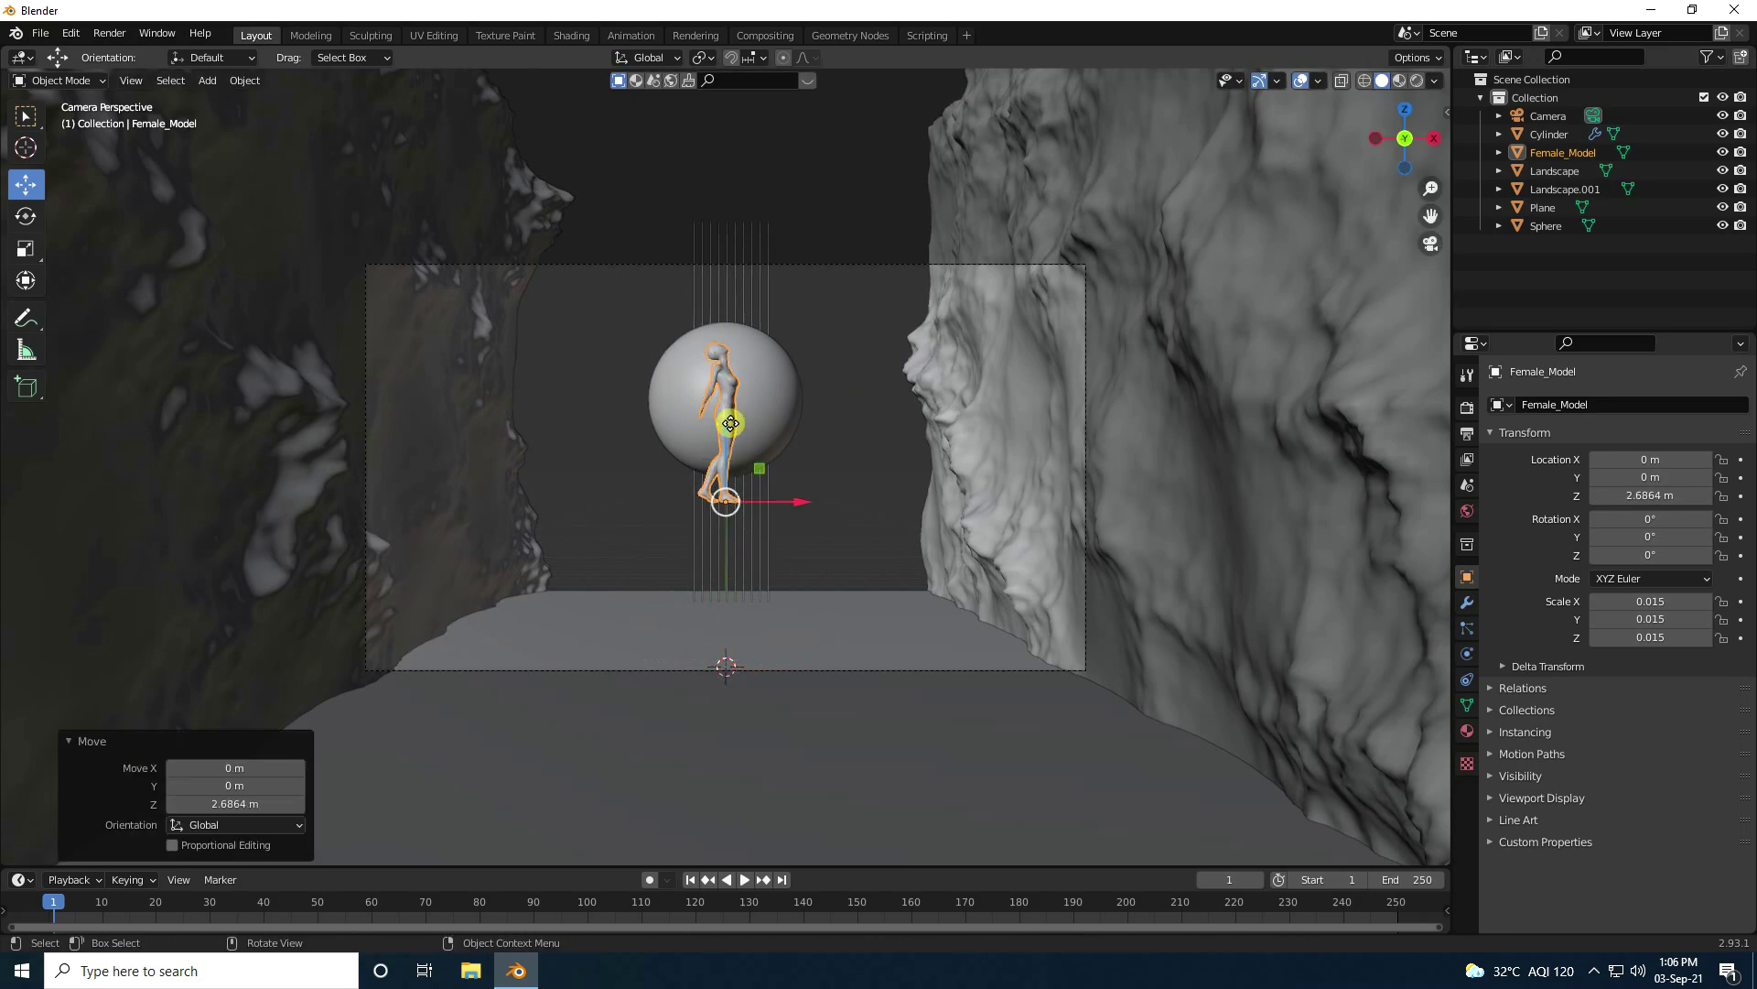
Step: Rotate the figure 100° about Z, then deselect it
left_click(26, 216)
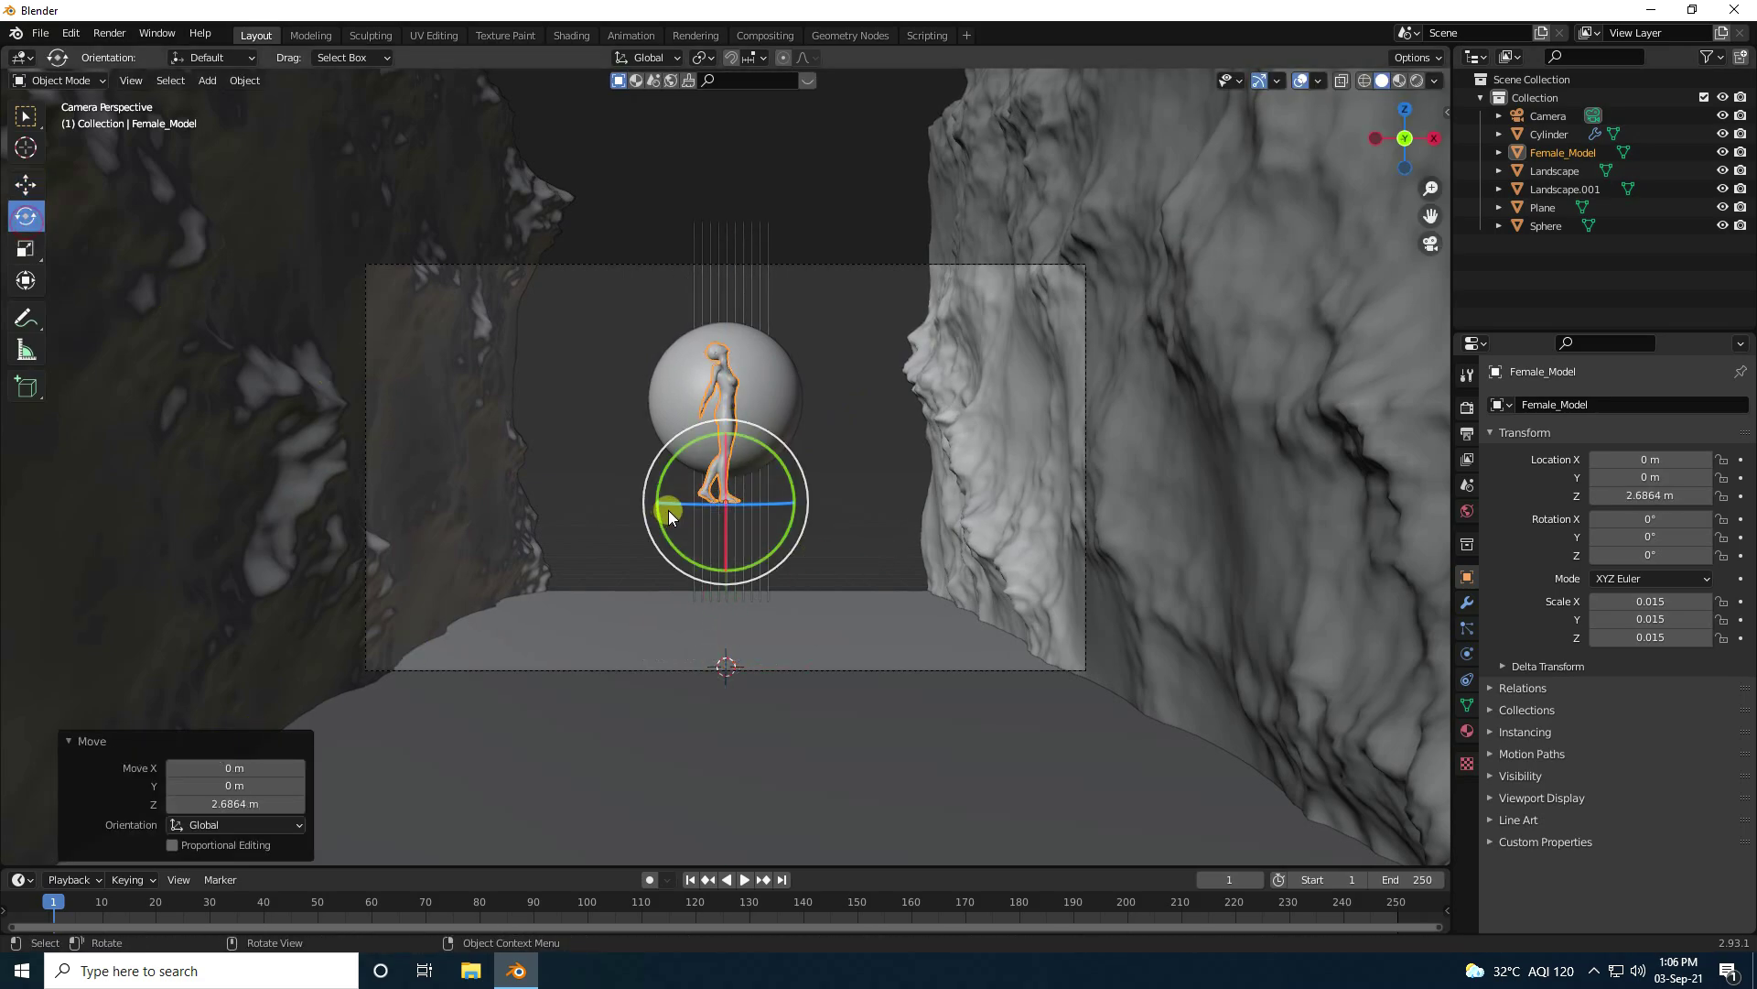
left_click_drag(674, 503, 725, 507)
left_click(228, 784)
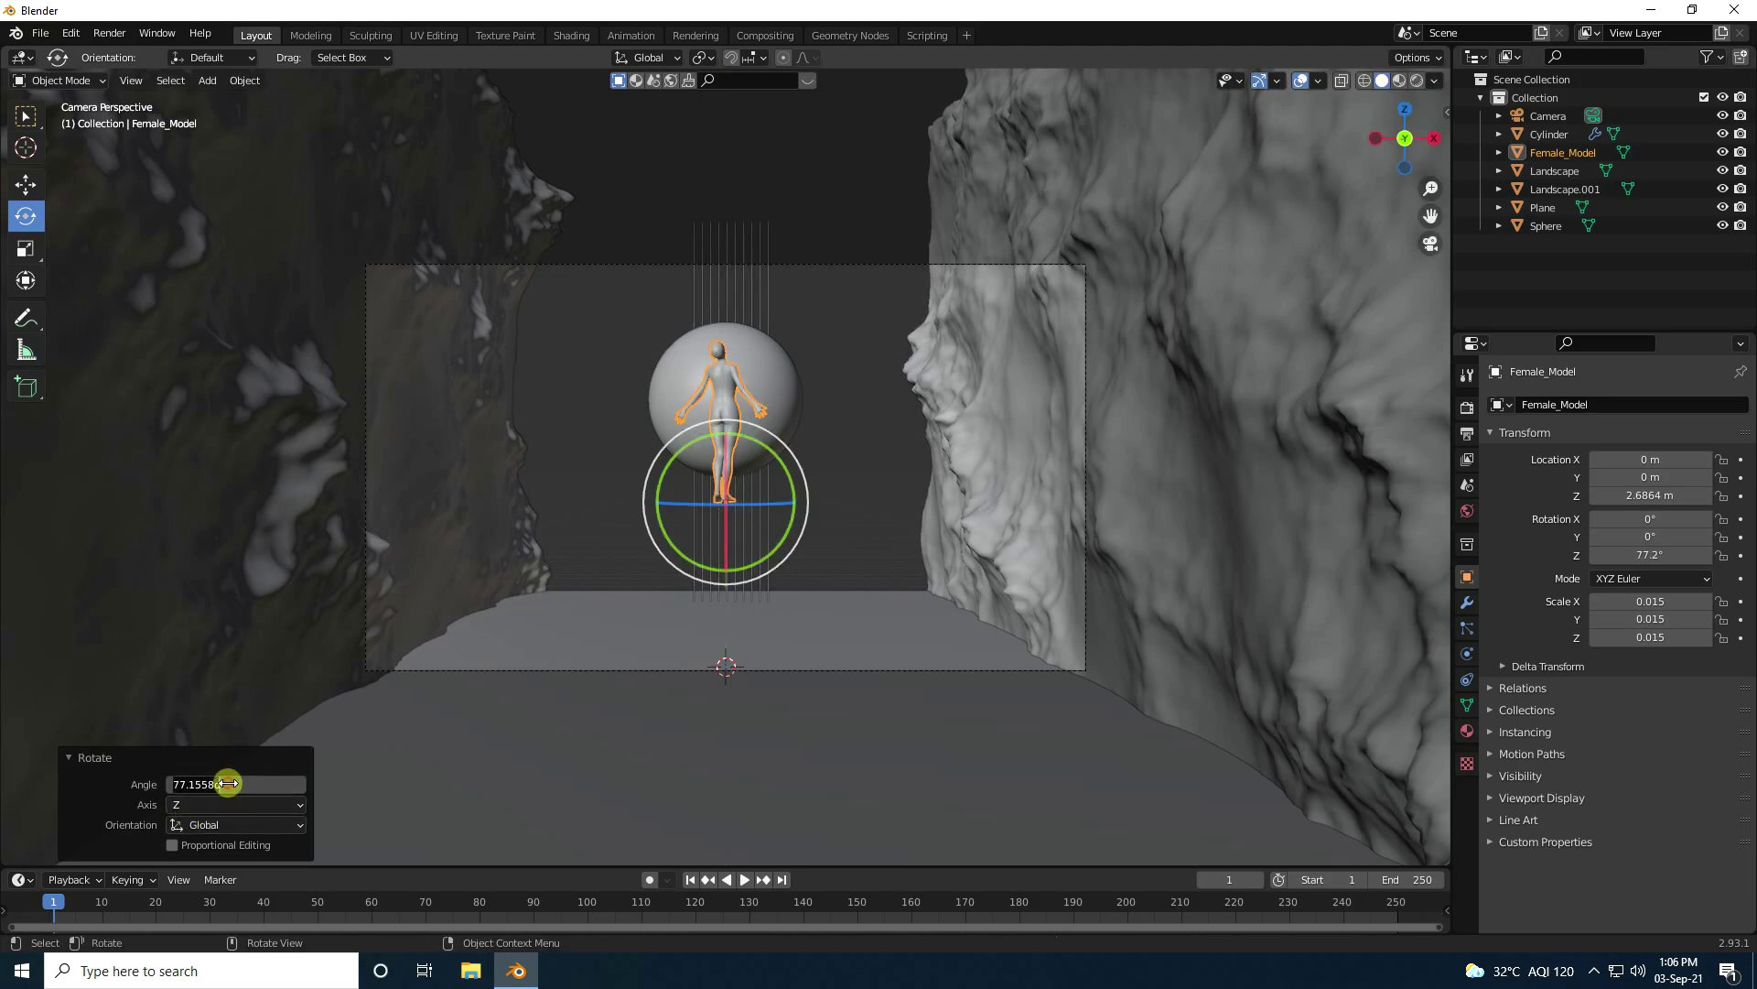
key("Return")
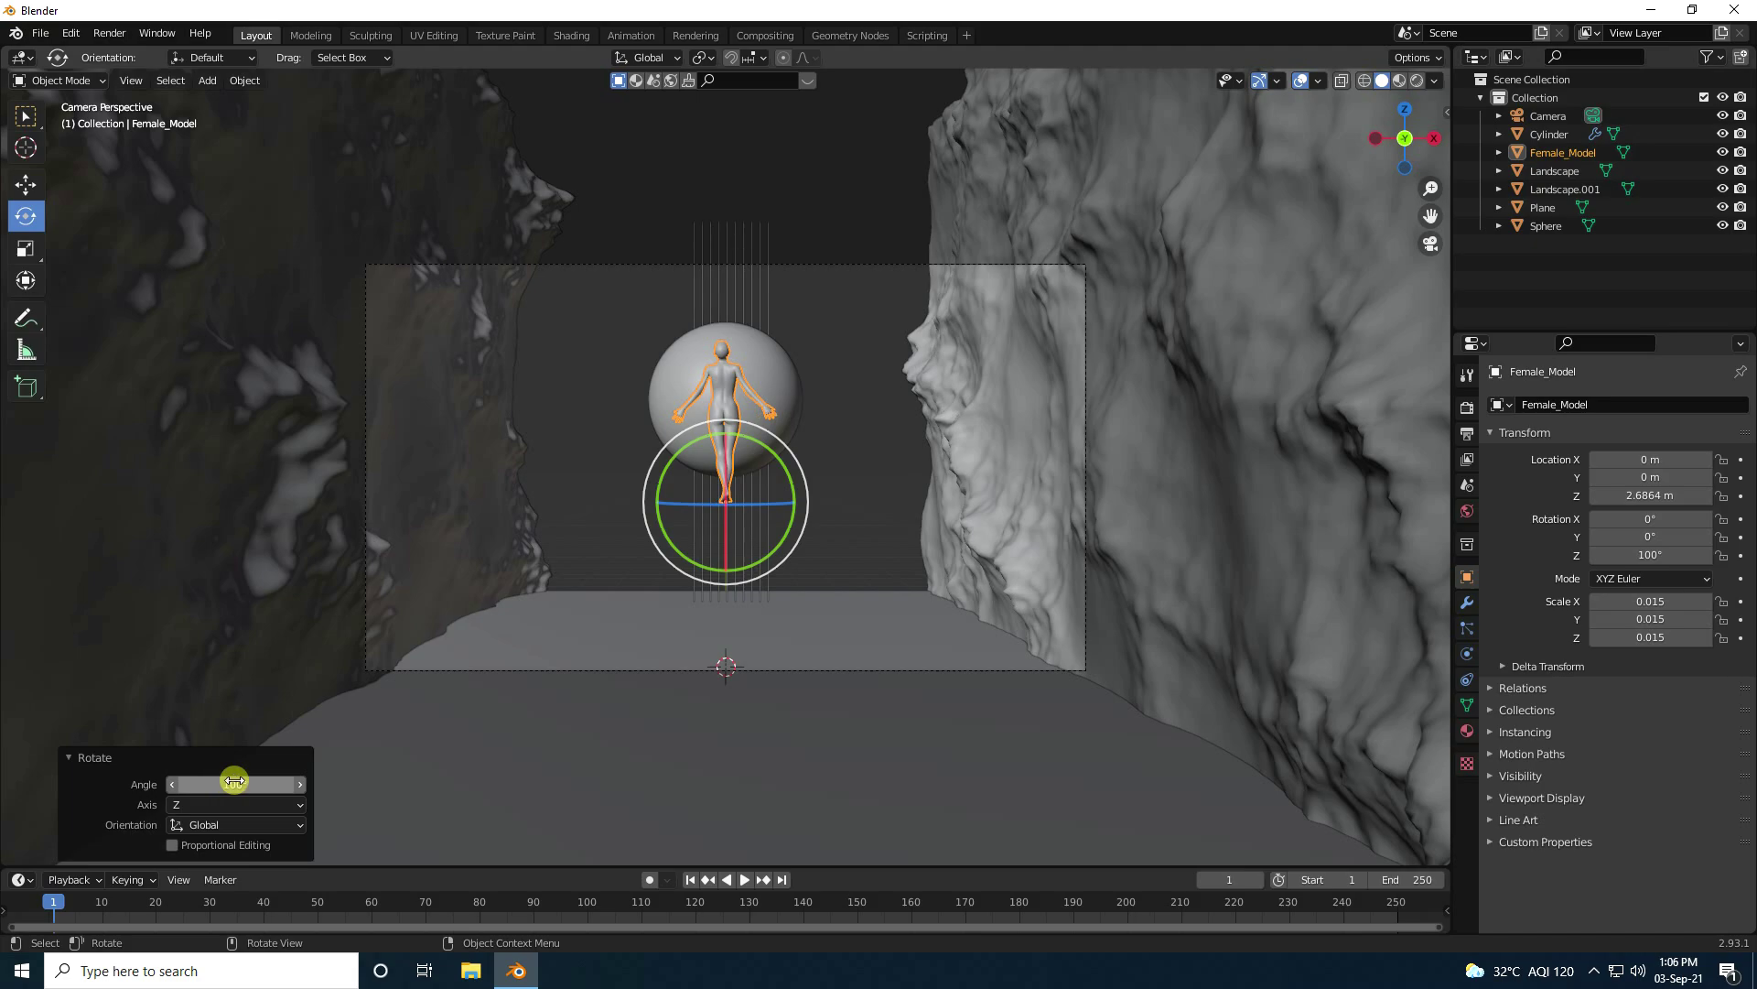
left_click(25, 184)
scroll(707, 383, "up", 2)
left_click(707, 382)
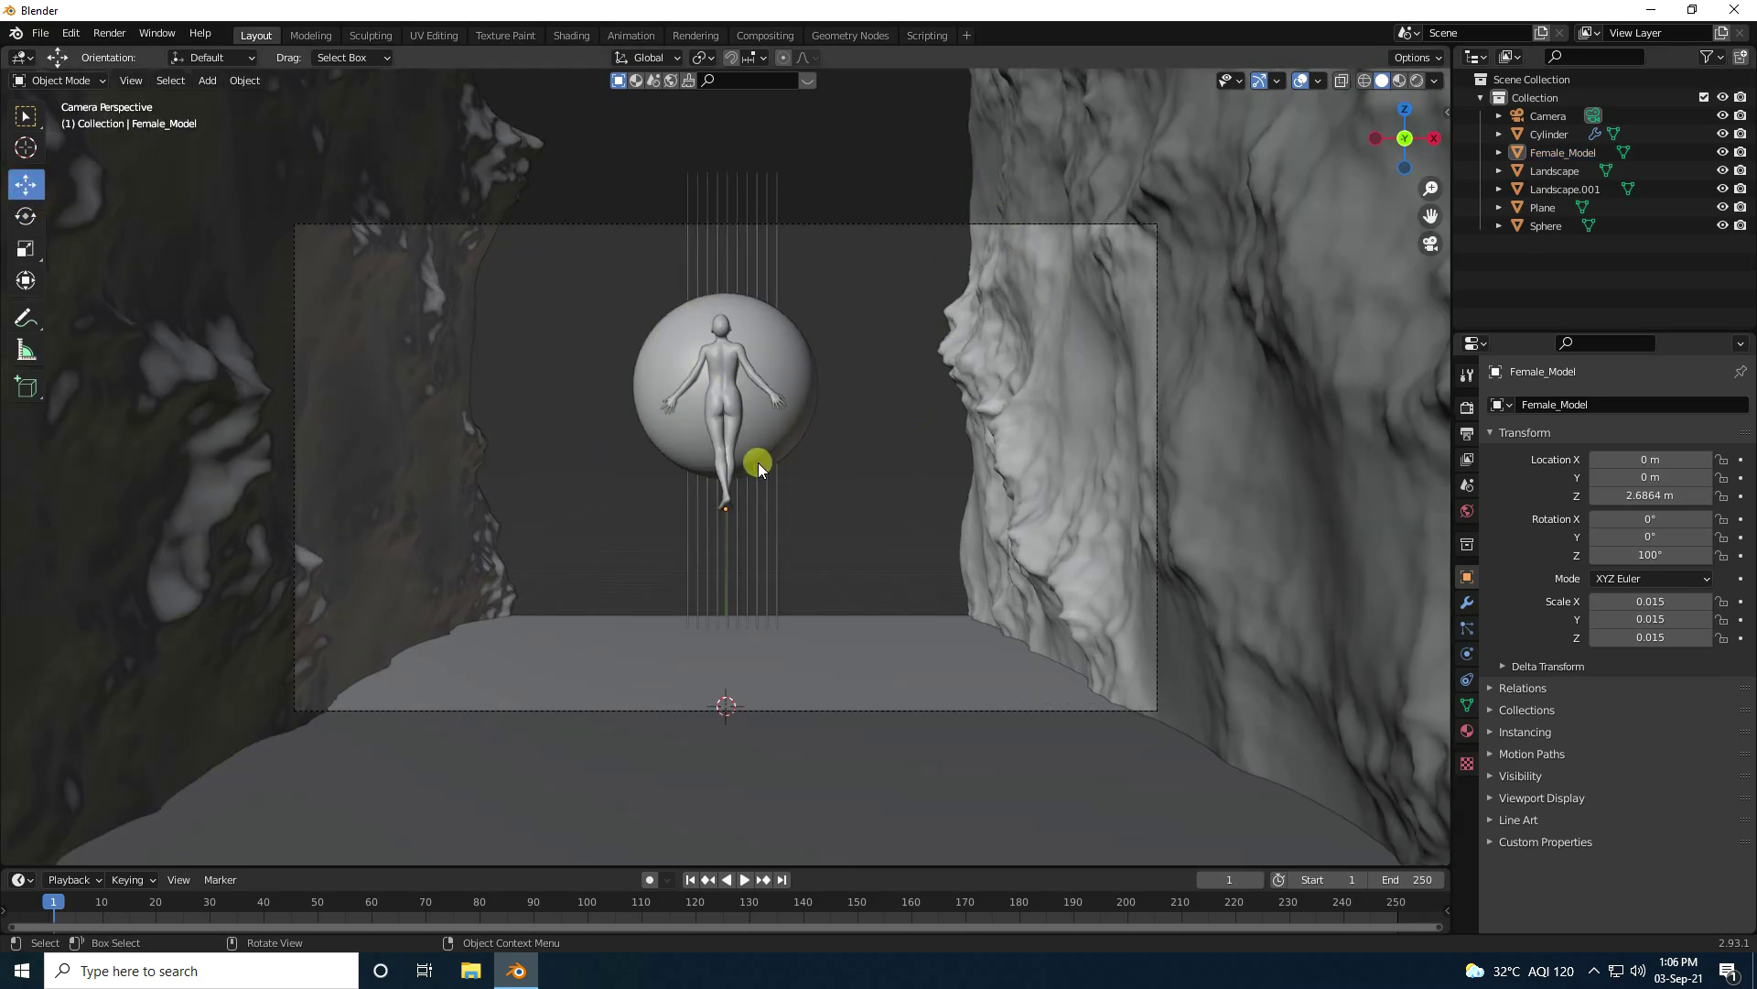
Step: Drag the Camera's Y location back to about −18.509 m, then select the Sphere
left_click(1548, 116)
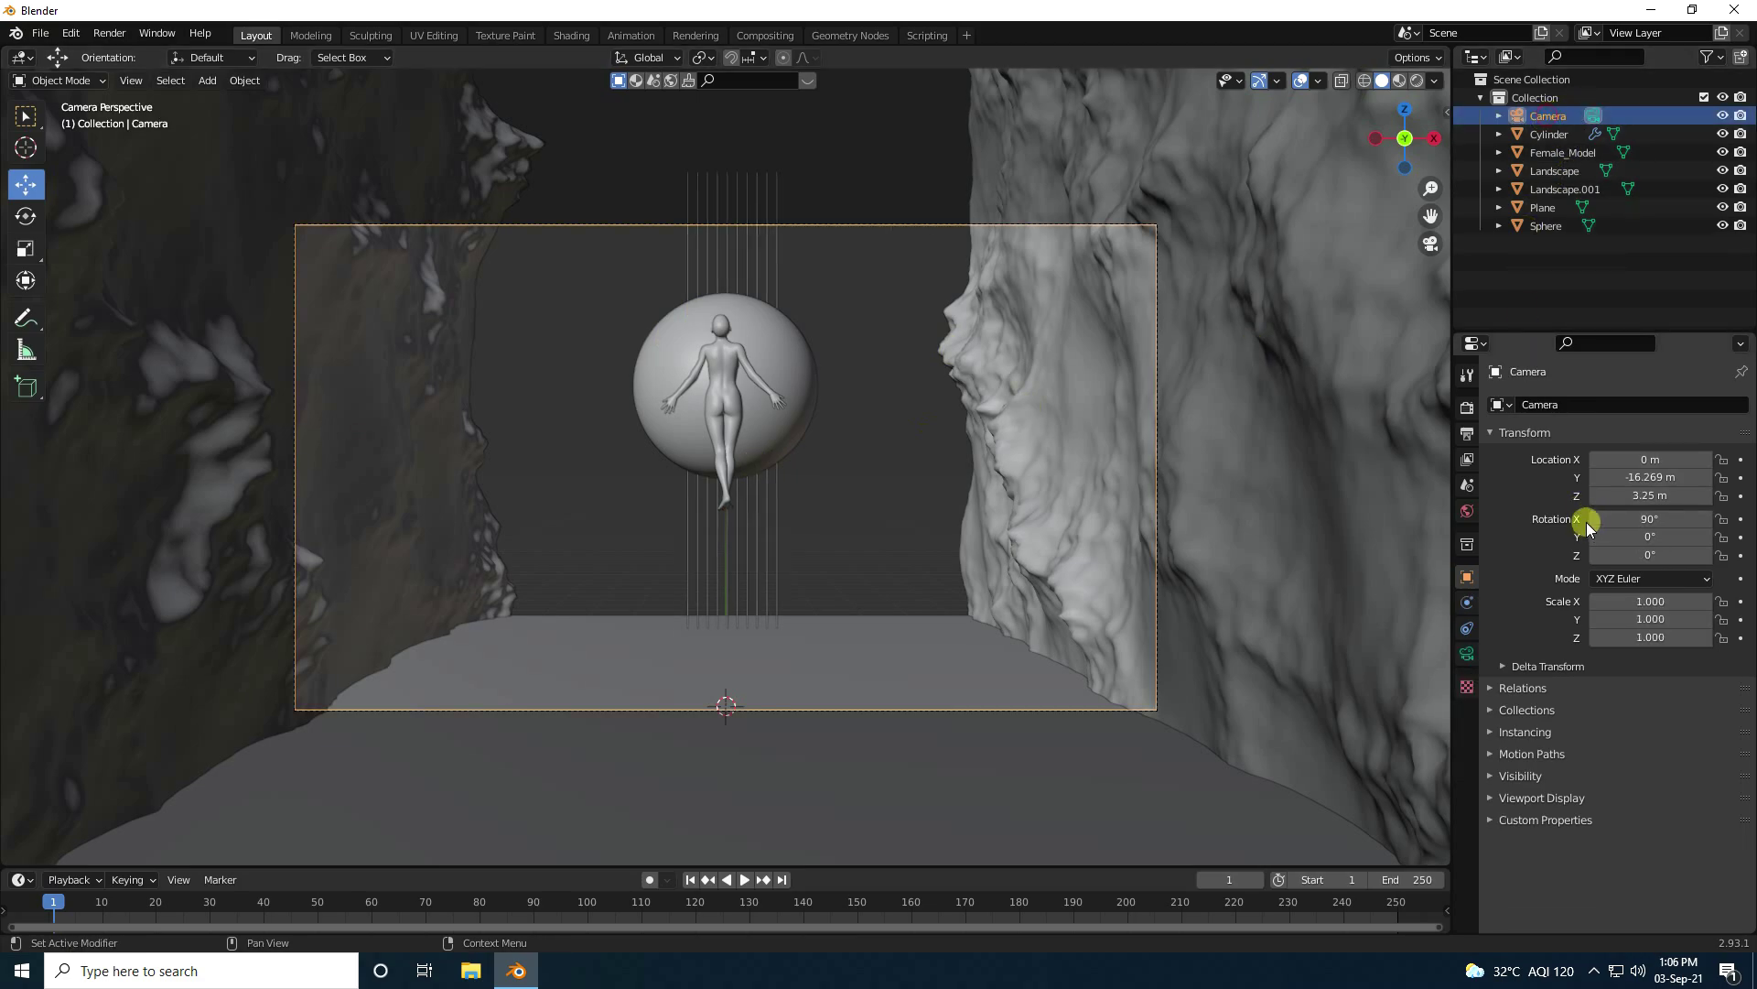
left_click_drag(1627, 477, 1429, 514)
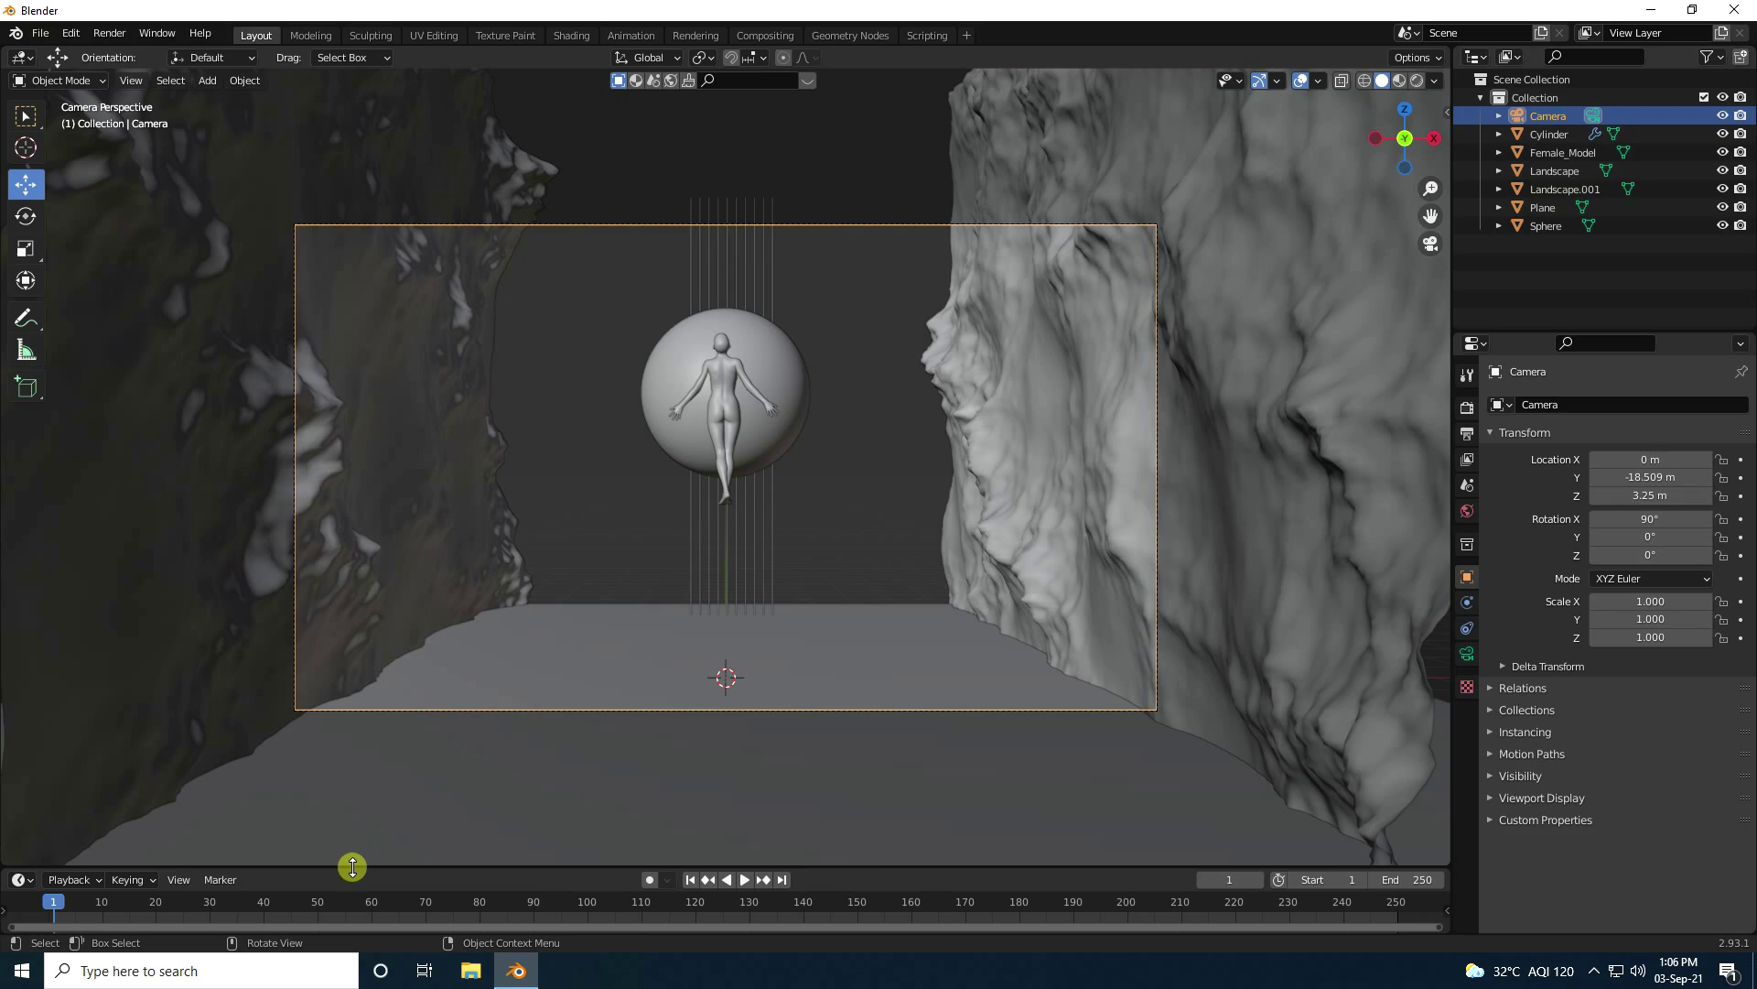
left_click(650, 366)
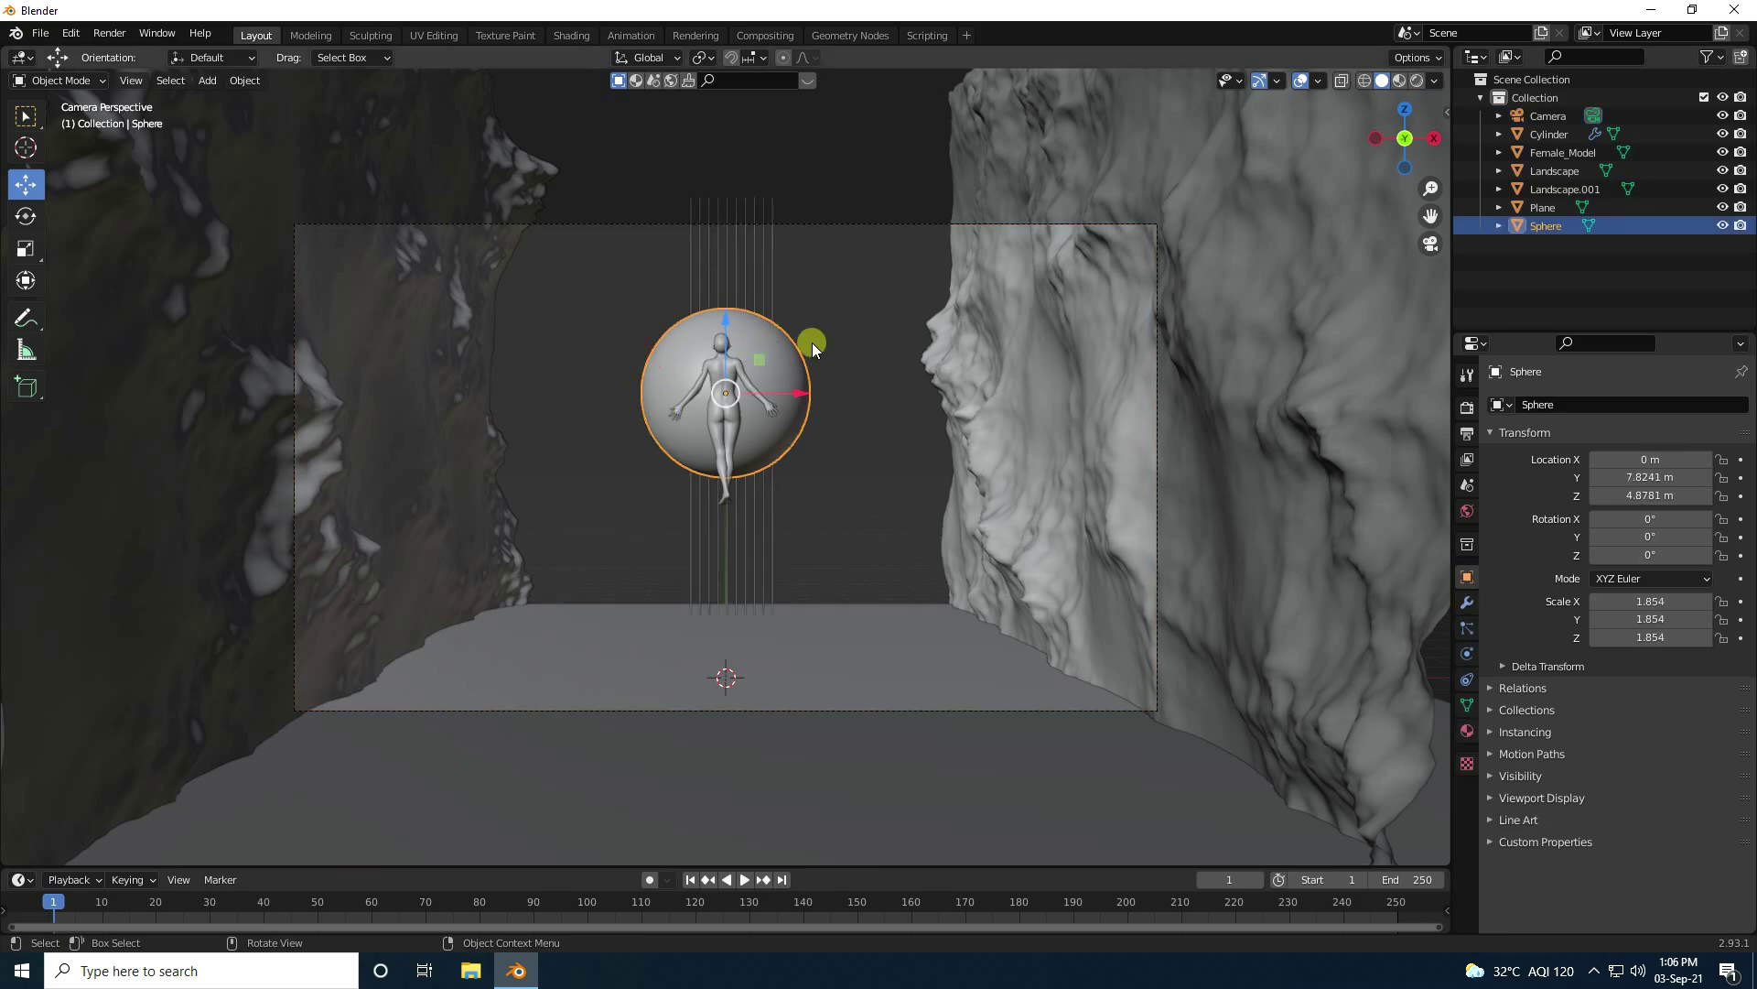
Step: In the Shading workspace, create a new material for the sphere
left_click(568, 35)
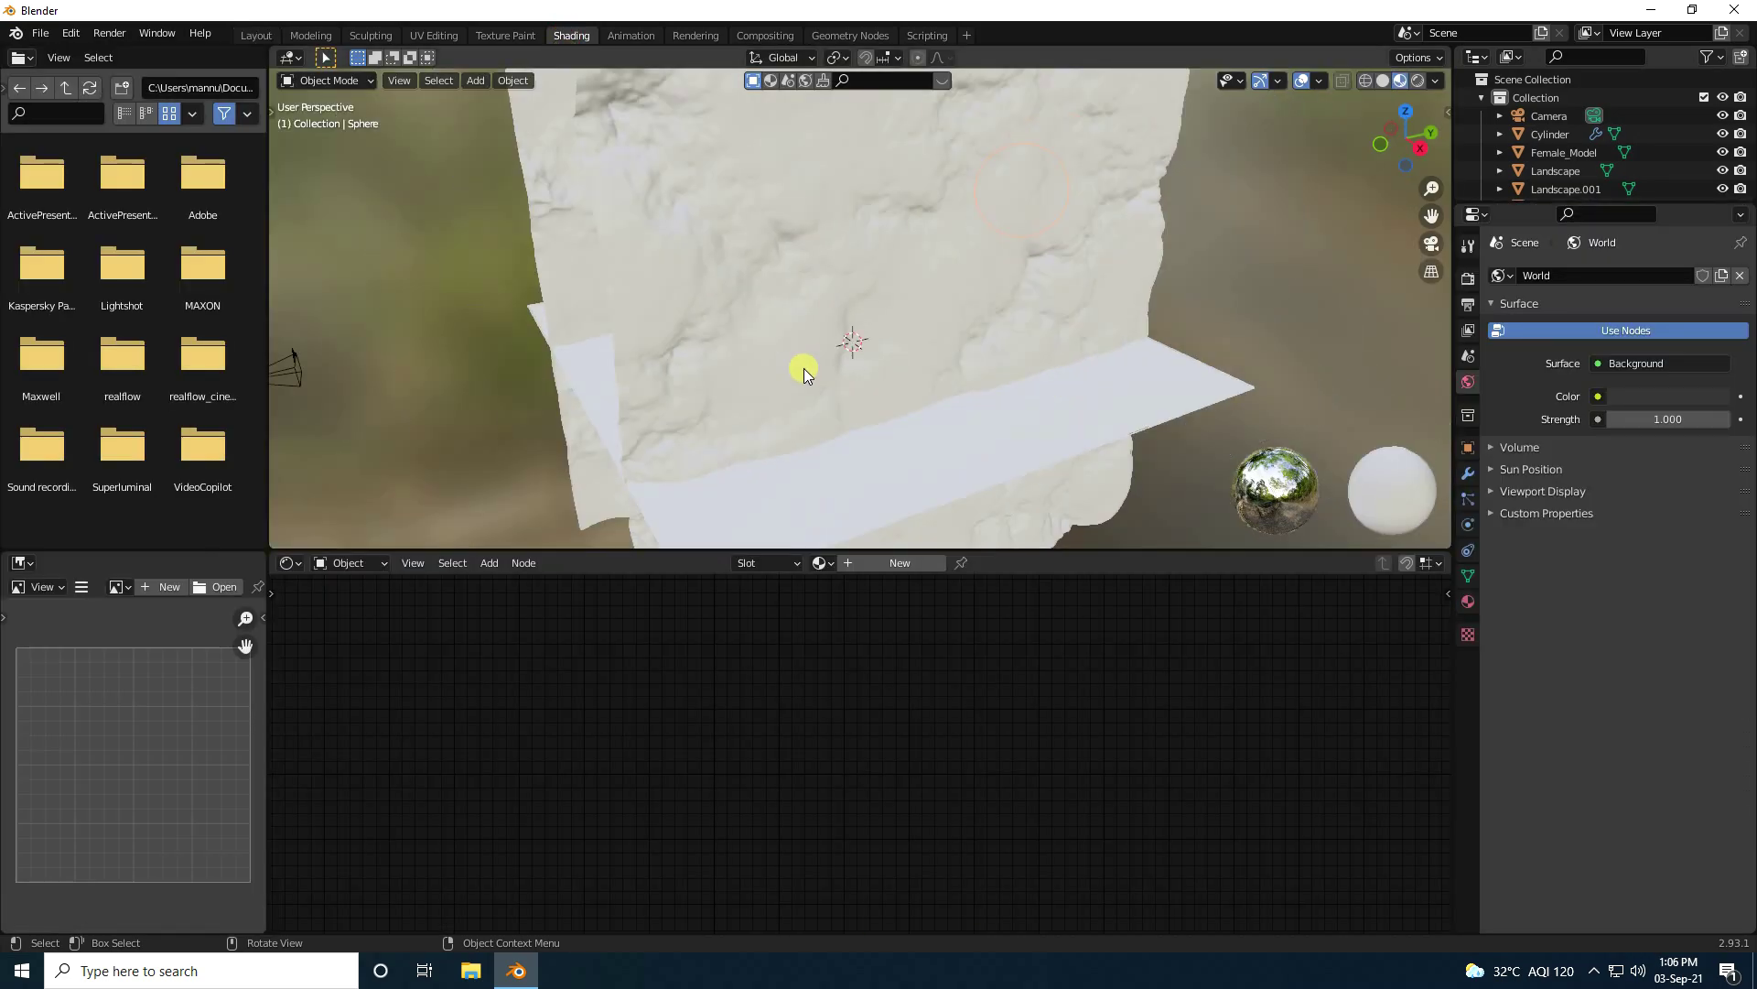
middle_click_drag(870, 354, 892, 112)
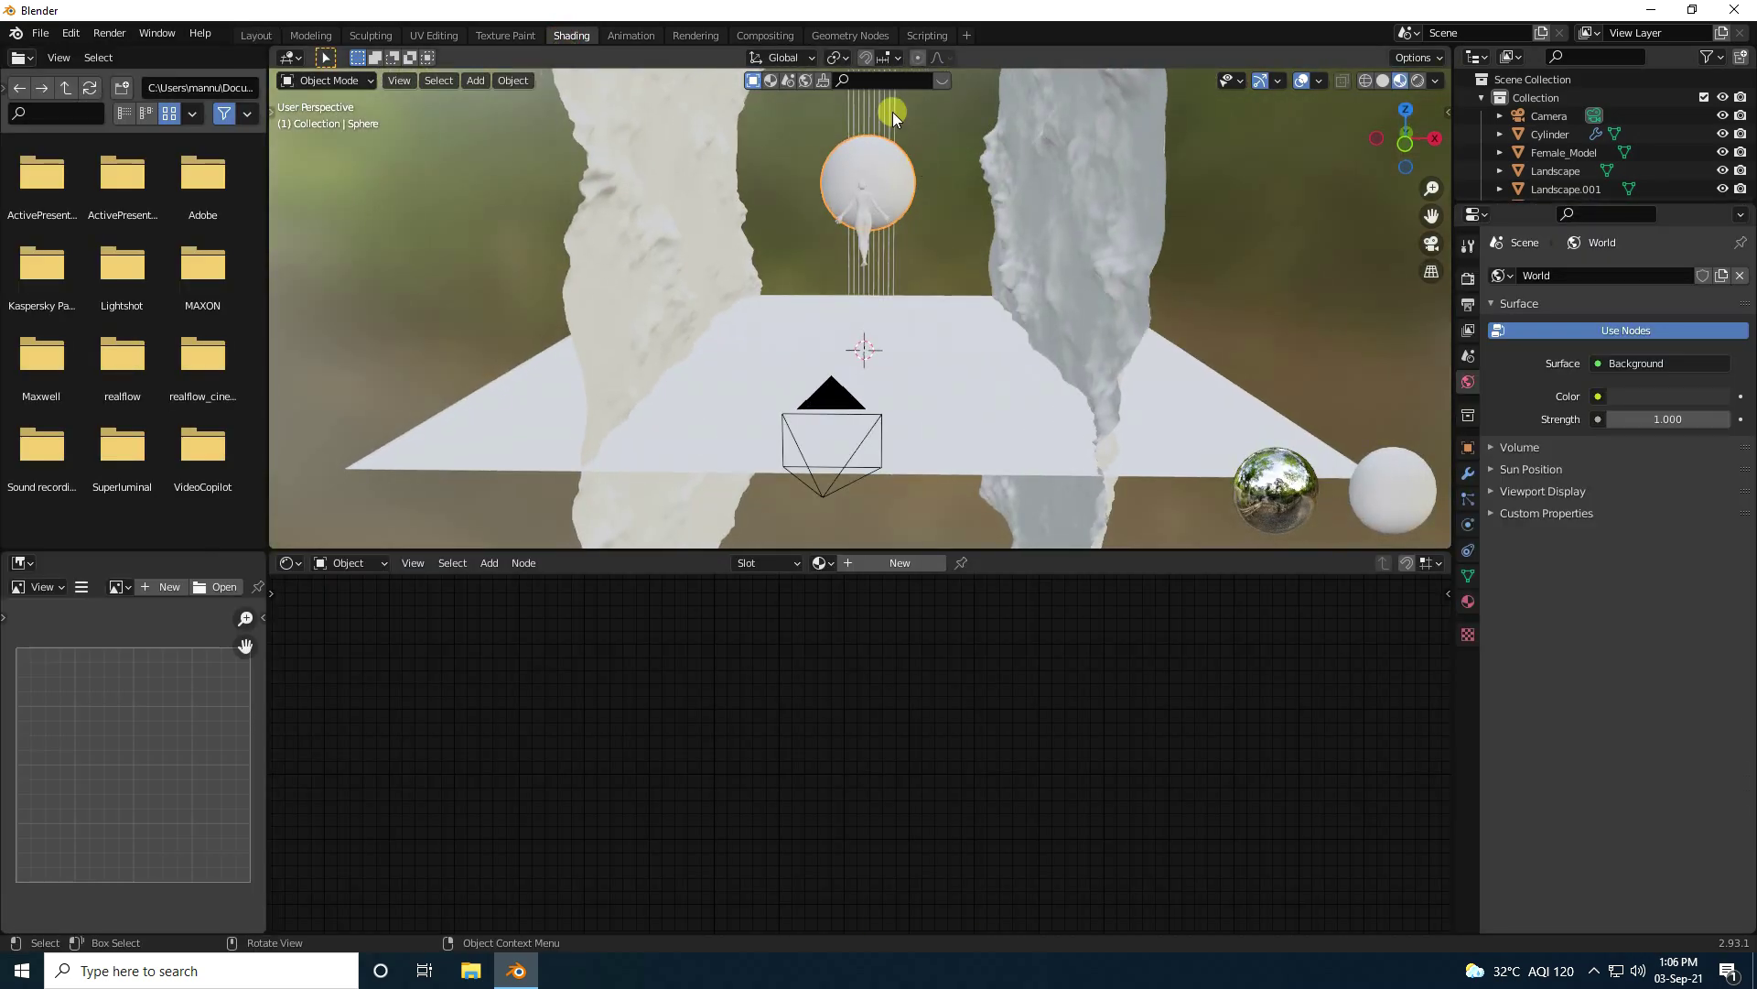
scroll(892, 112, "up", 3)
scroll(954, 326, "down", 2)
scroll(875, 265, "up", 6)
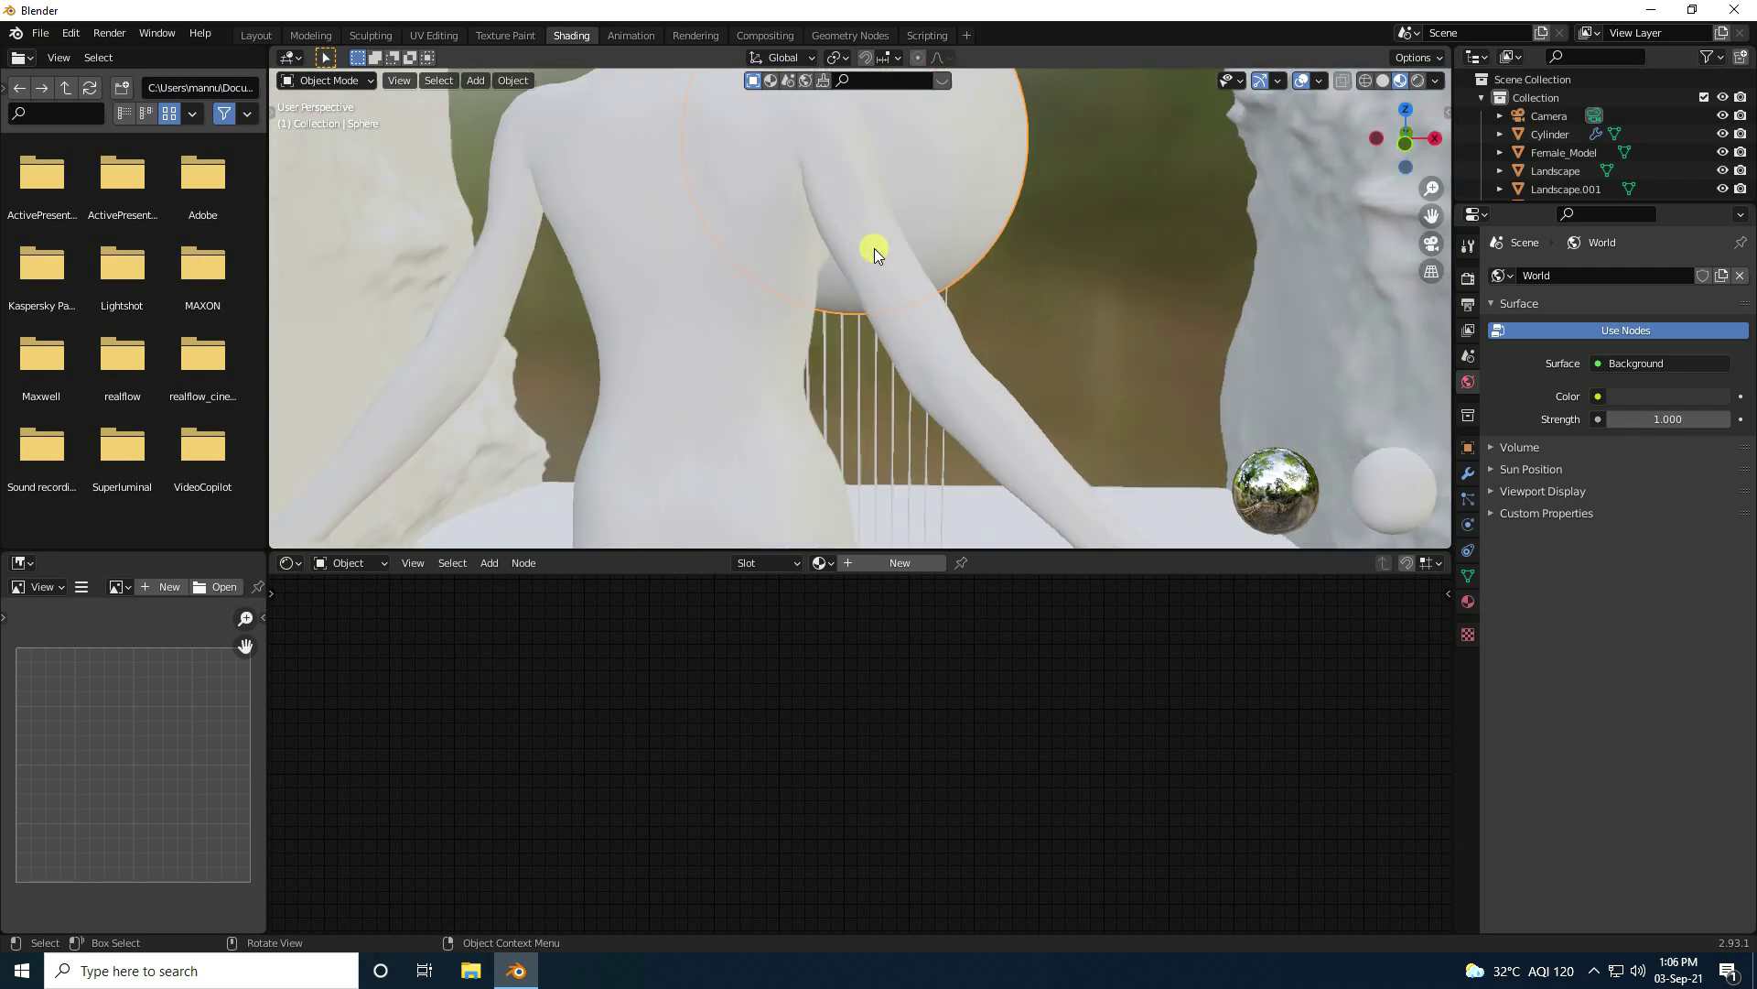
scroll(886, 375, "up", 5)
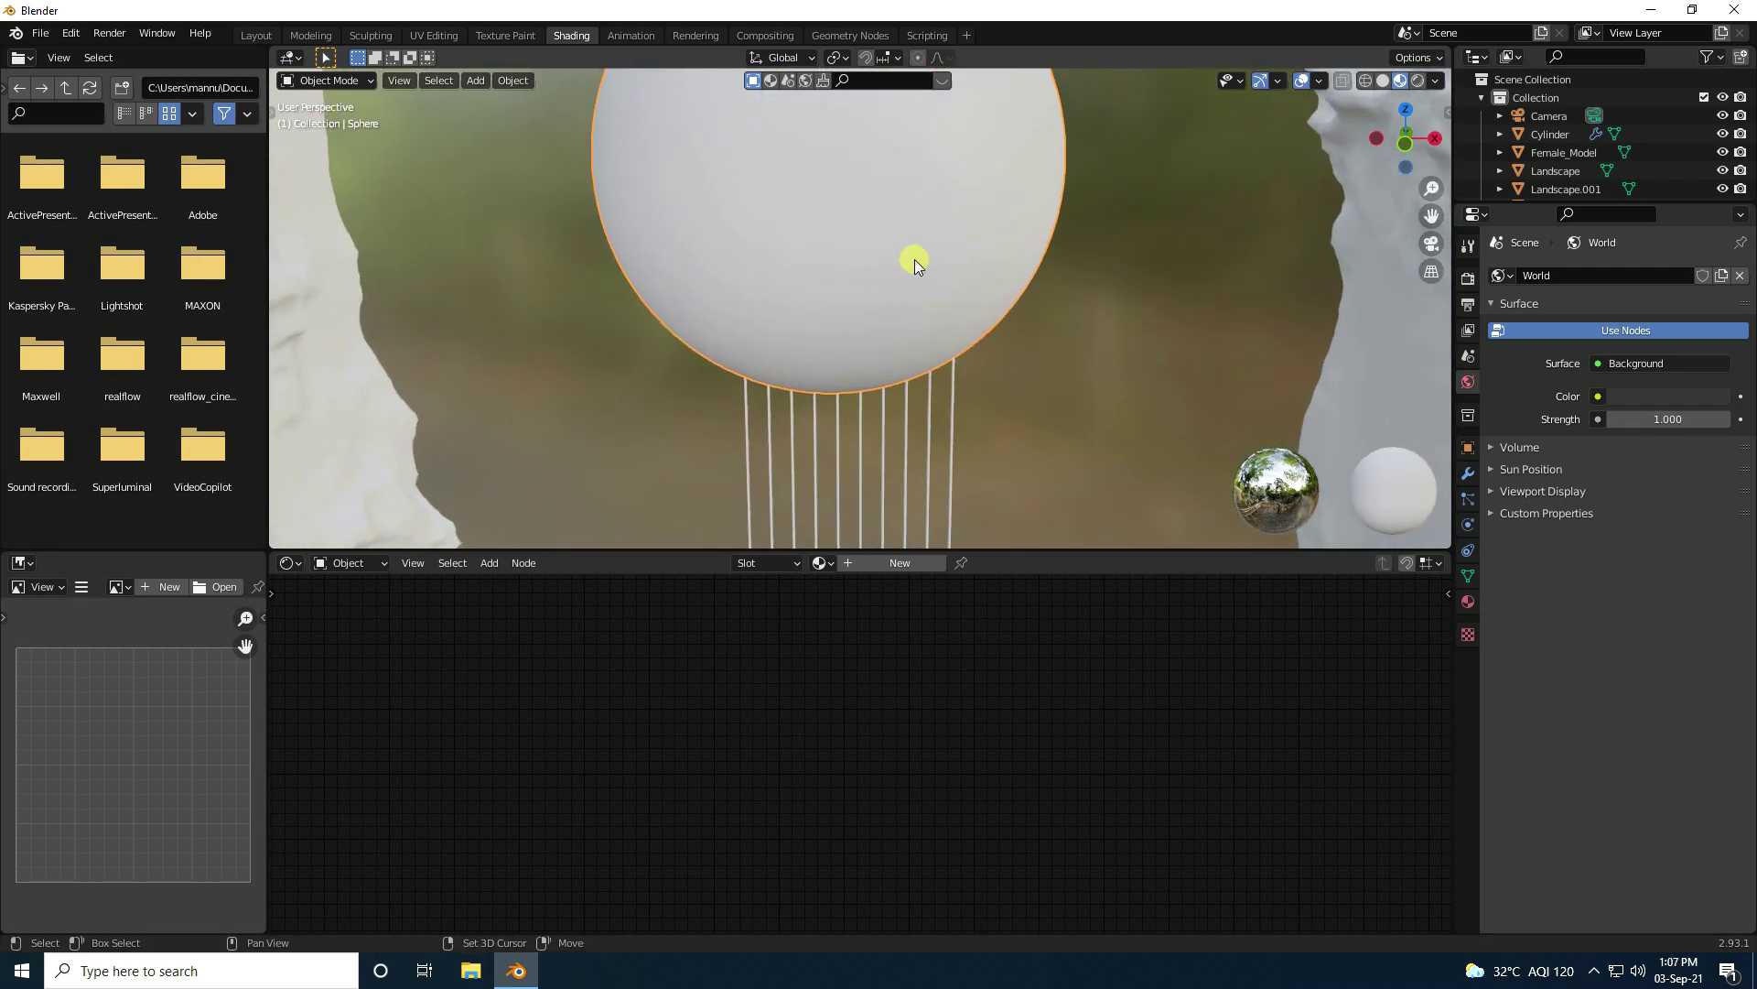
middle_click_drag(923, 311, 614, 483, "shift")
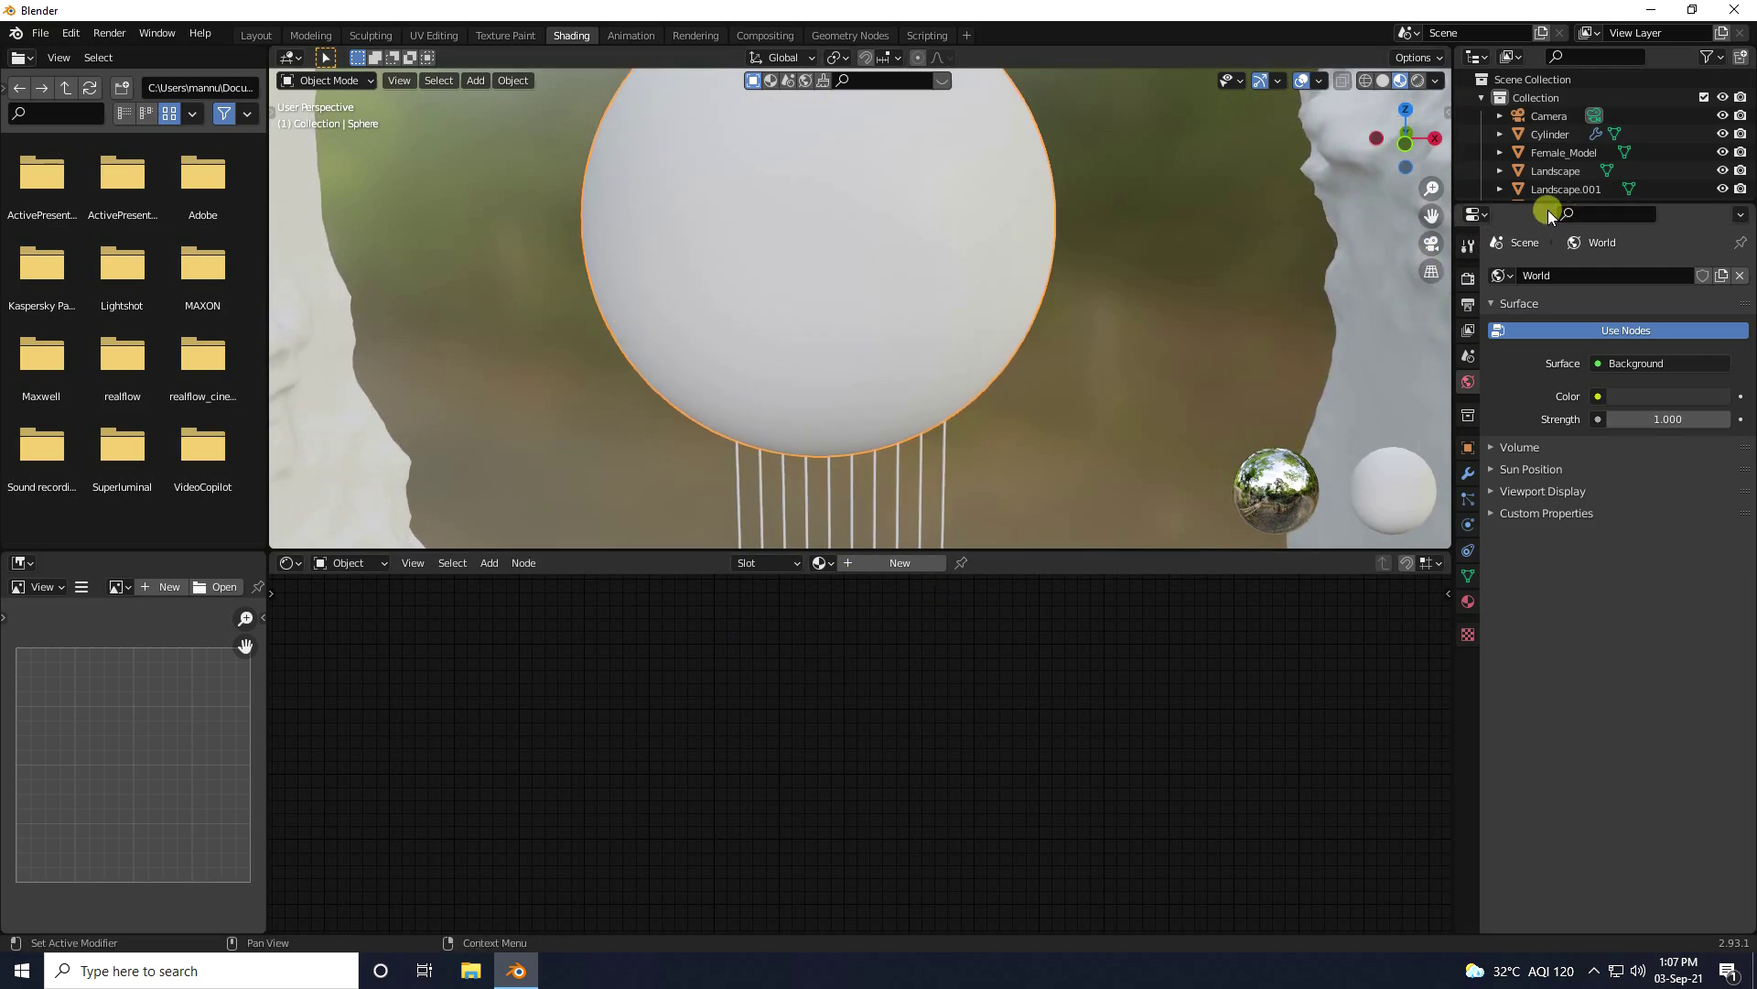
left_click_drag(1538, 203, 1506, 361)
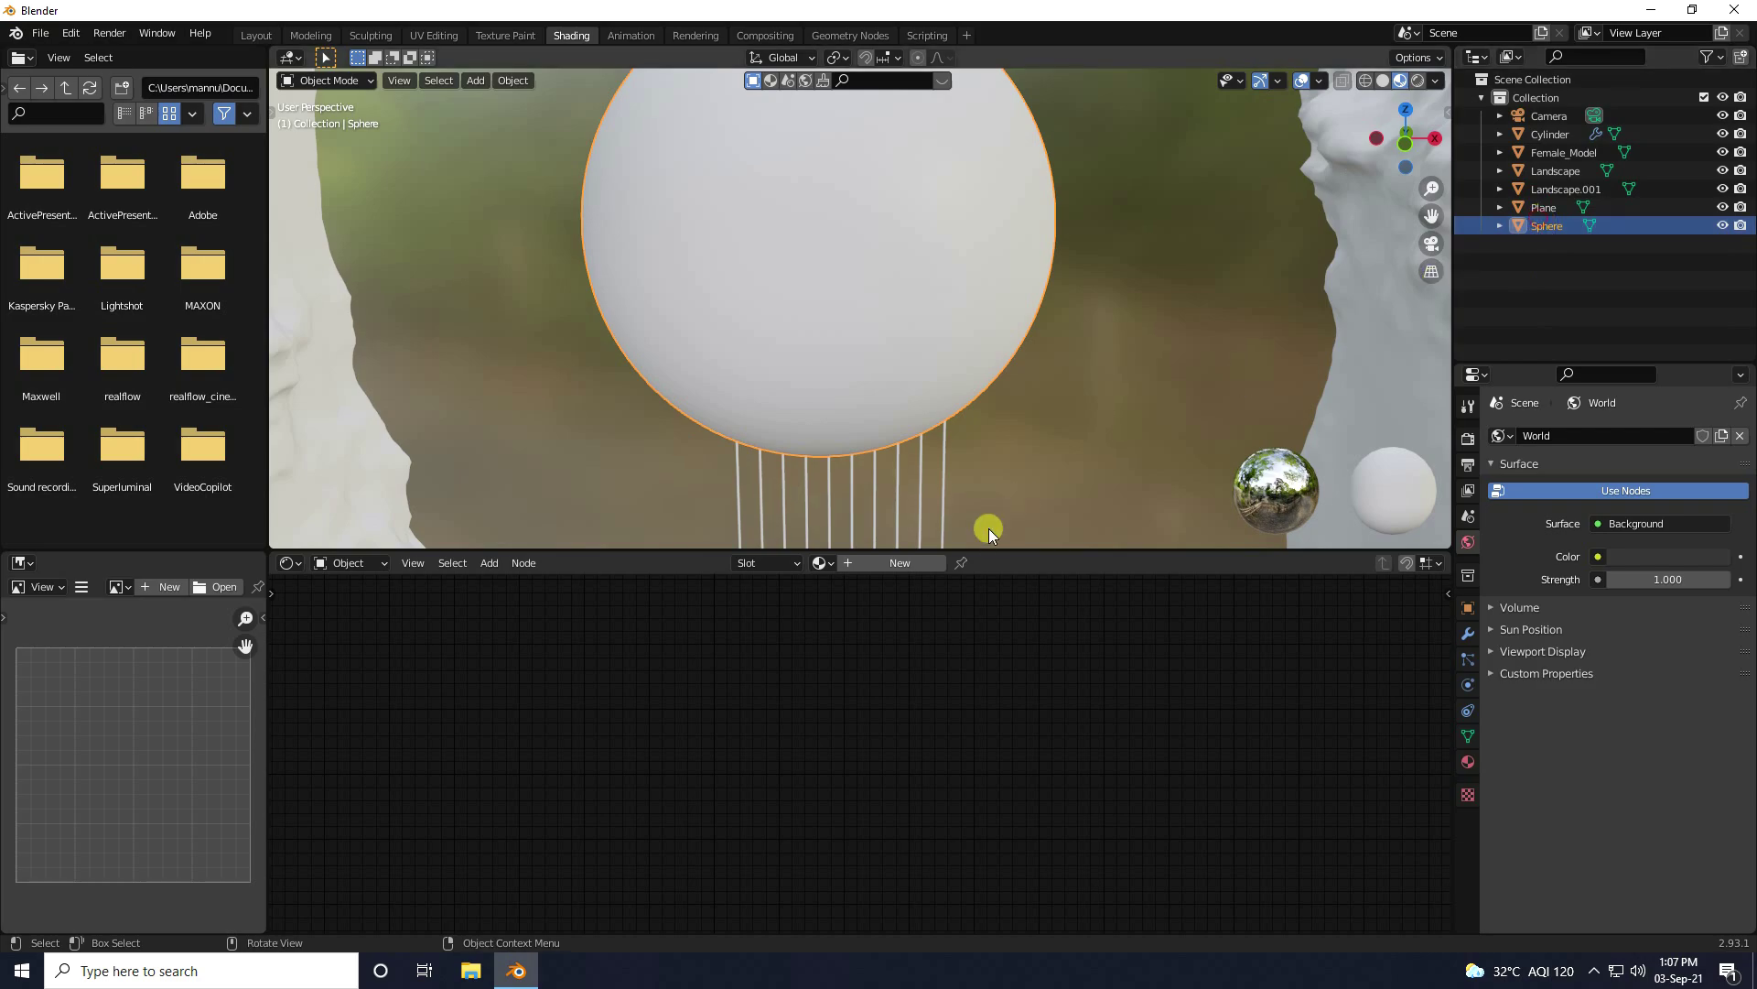
left_click(855, 566)
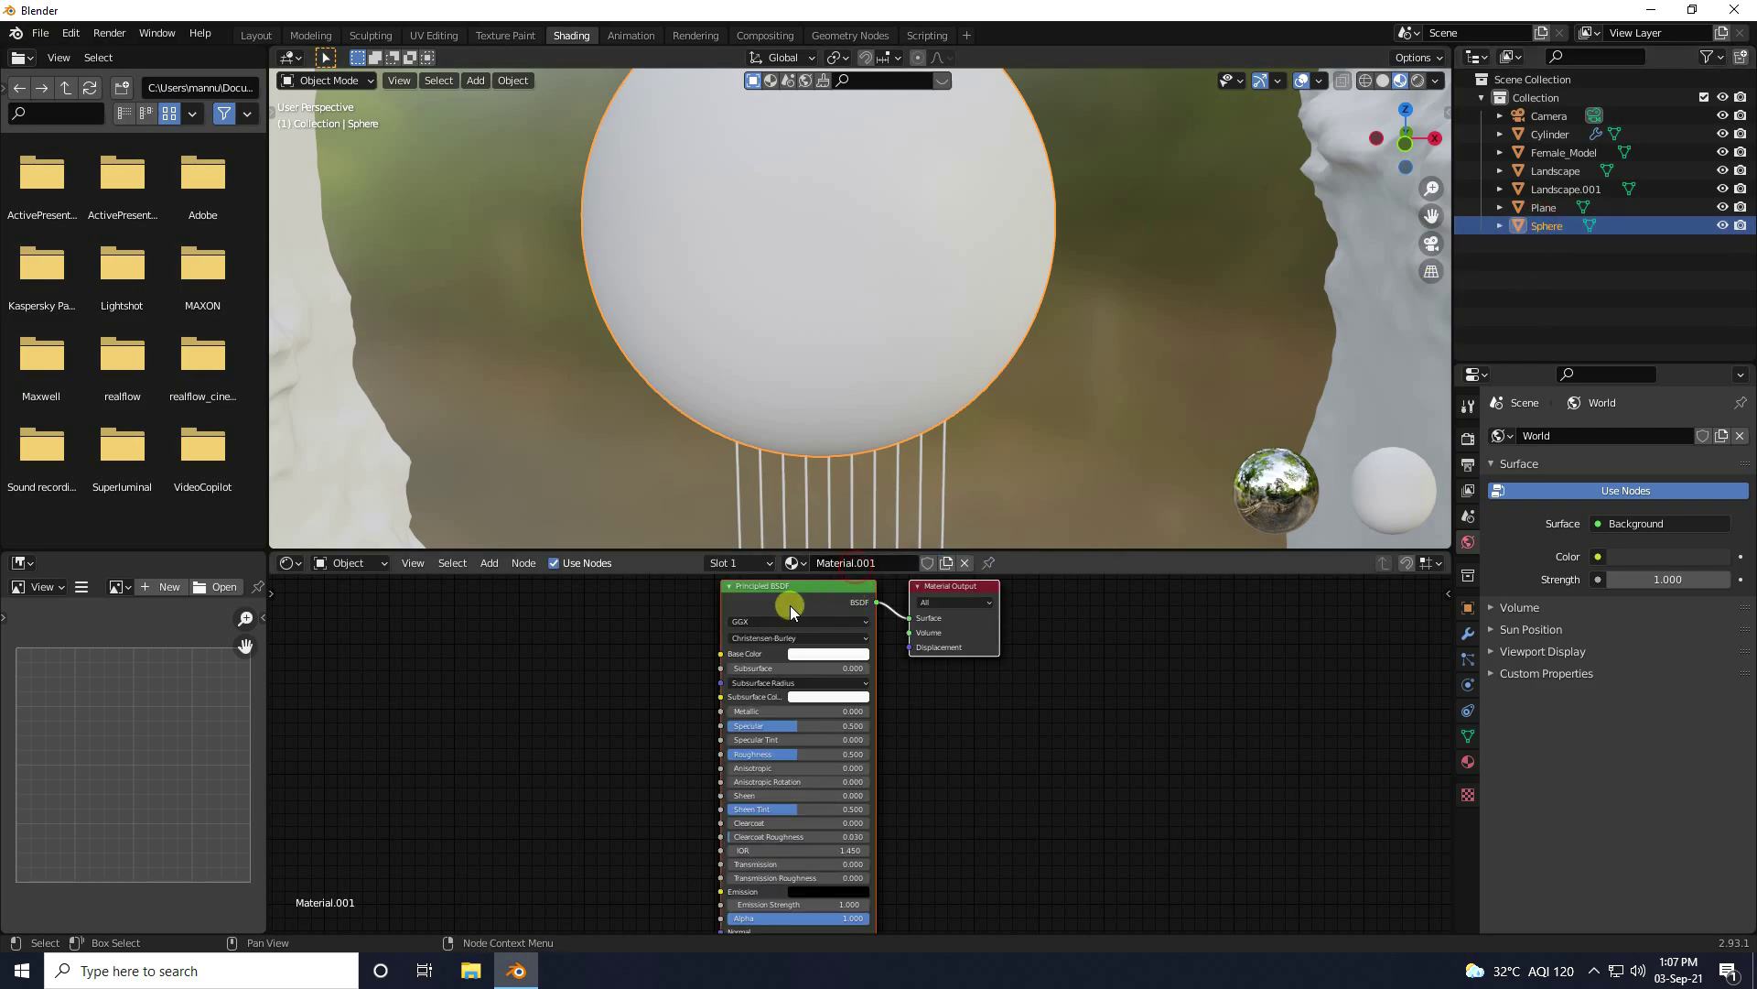
left_click_drag(789, 595, 980, 635)
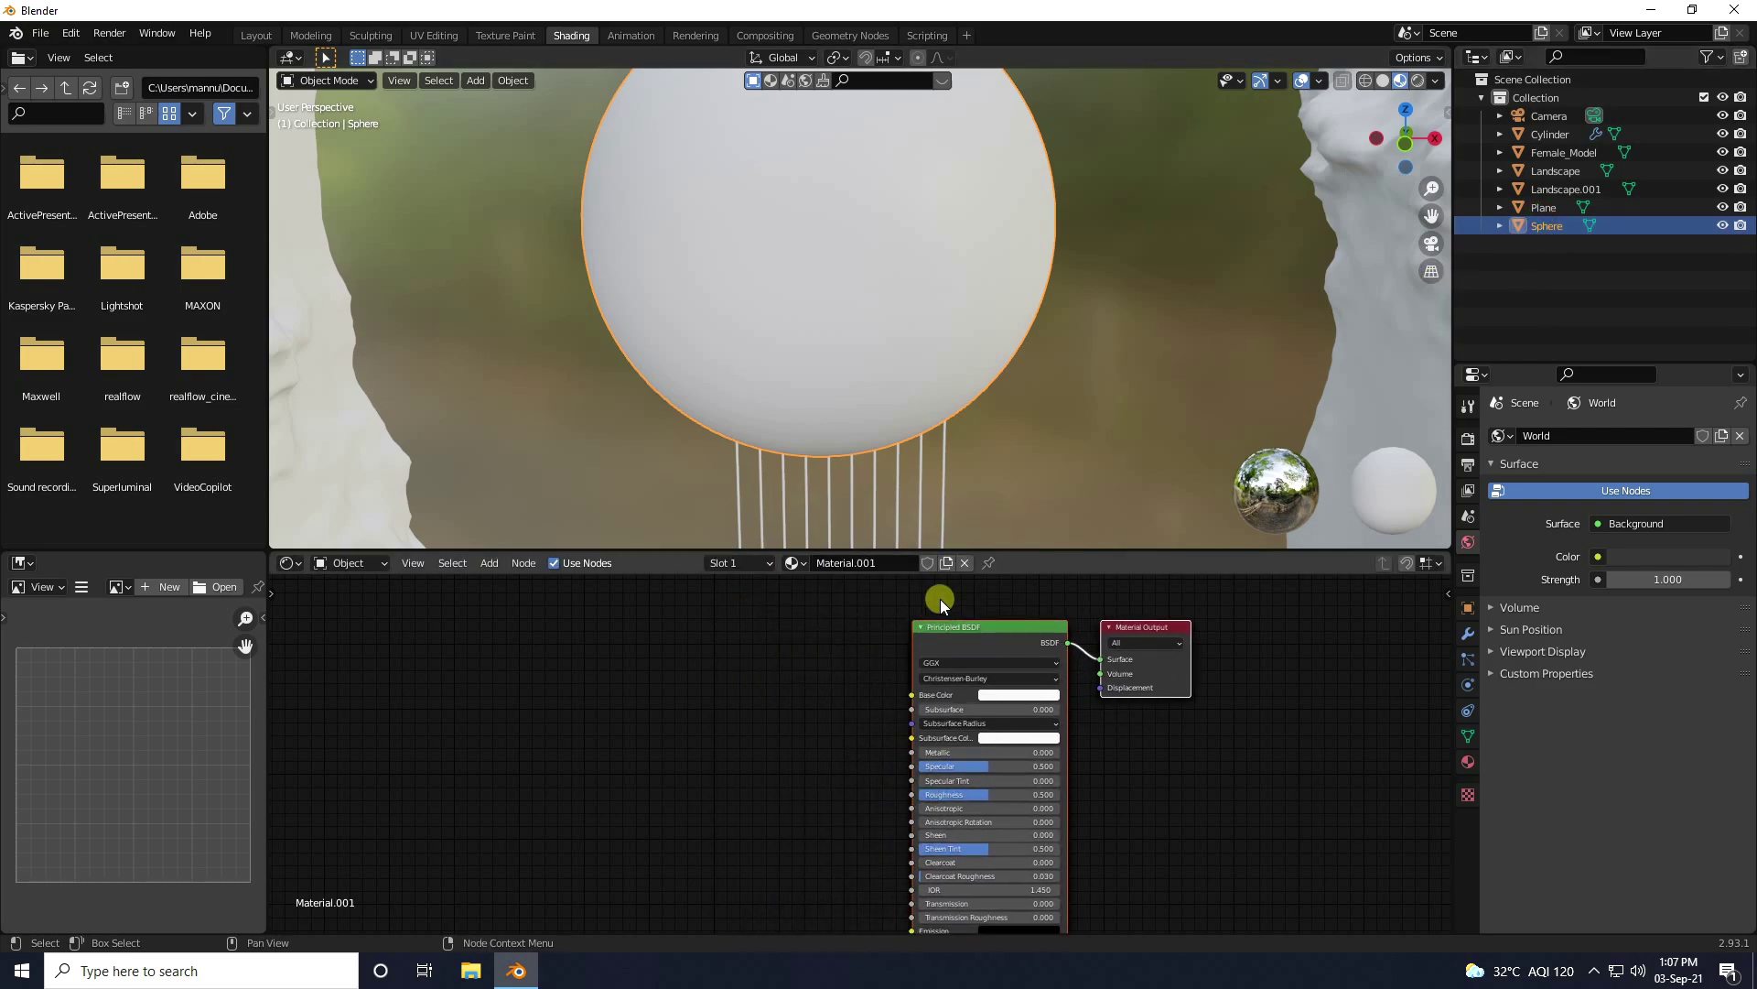
left_click(952, 625)
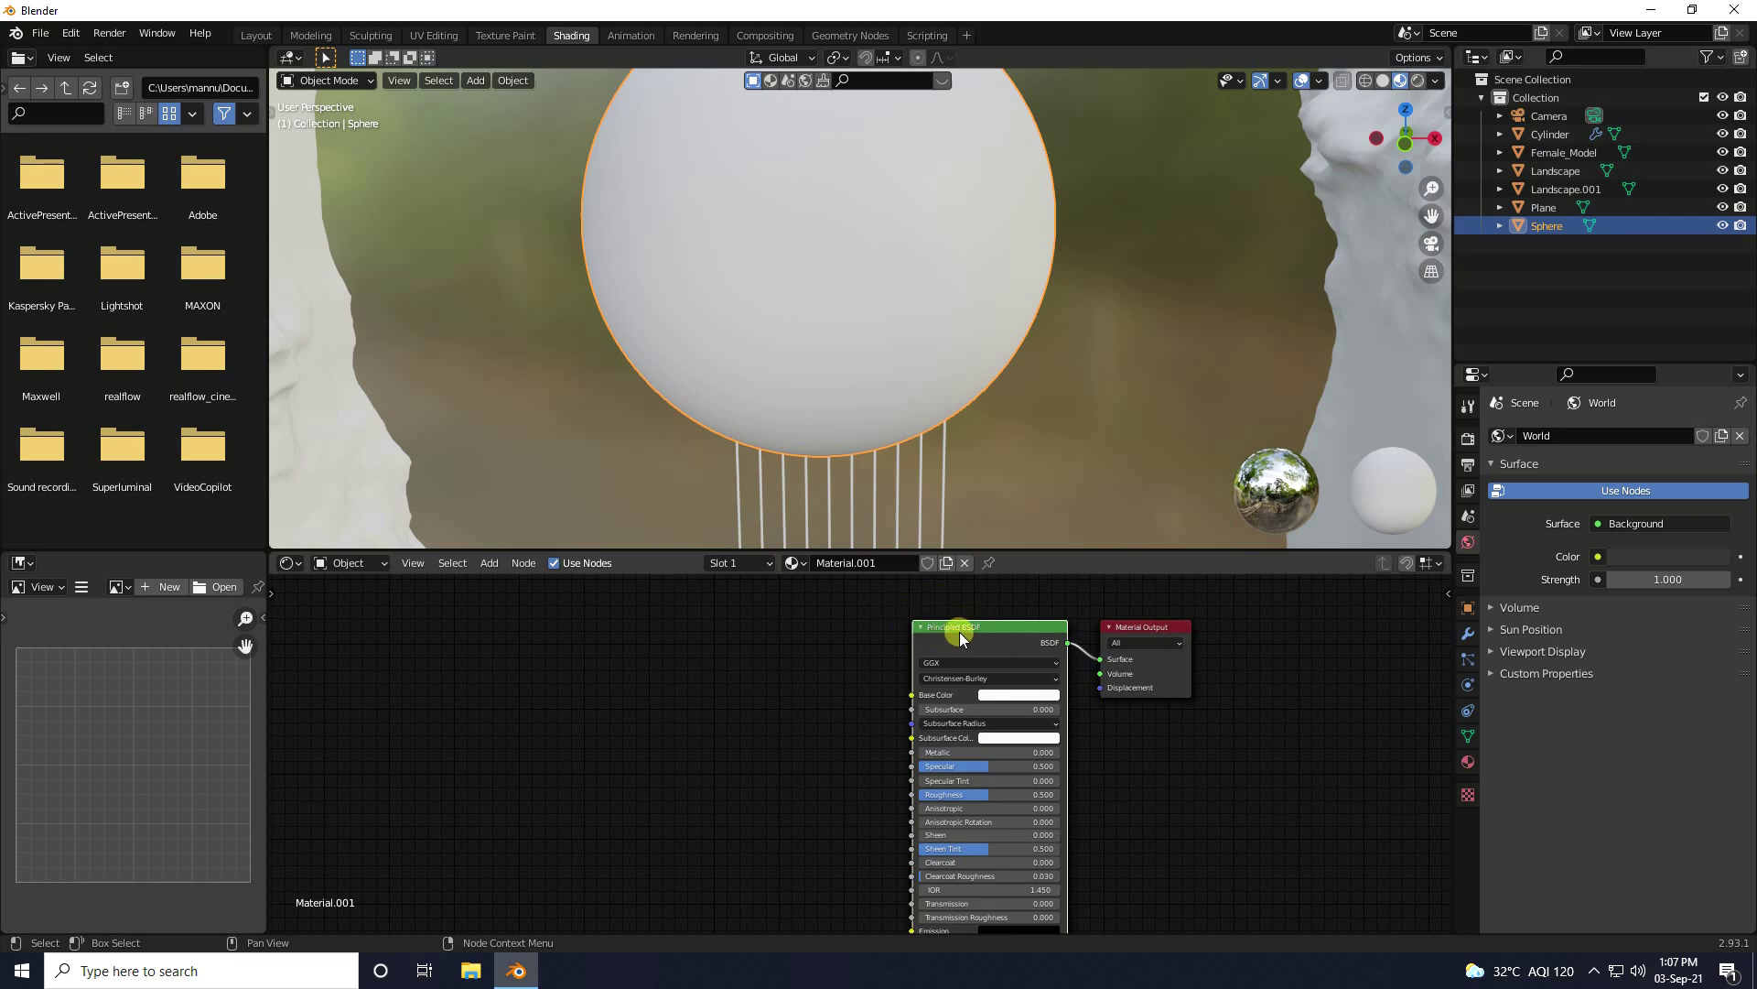
Step: Add texture nodes to the Principled BSDF and load 4k_makemake_fictional.jpg from New light
key("ctrl+t")
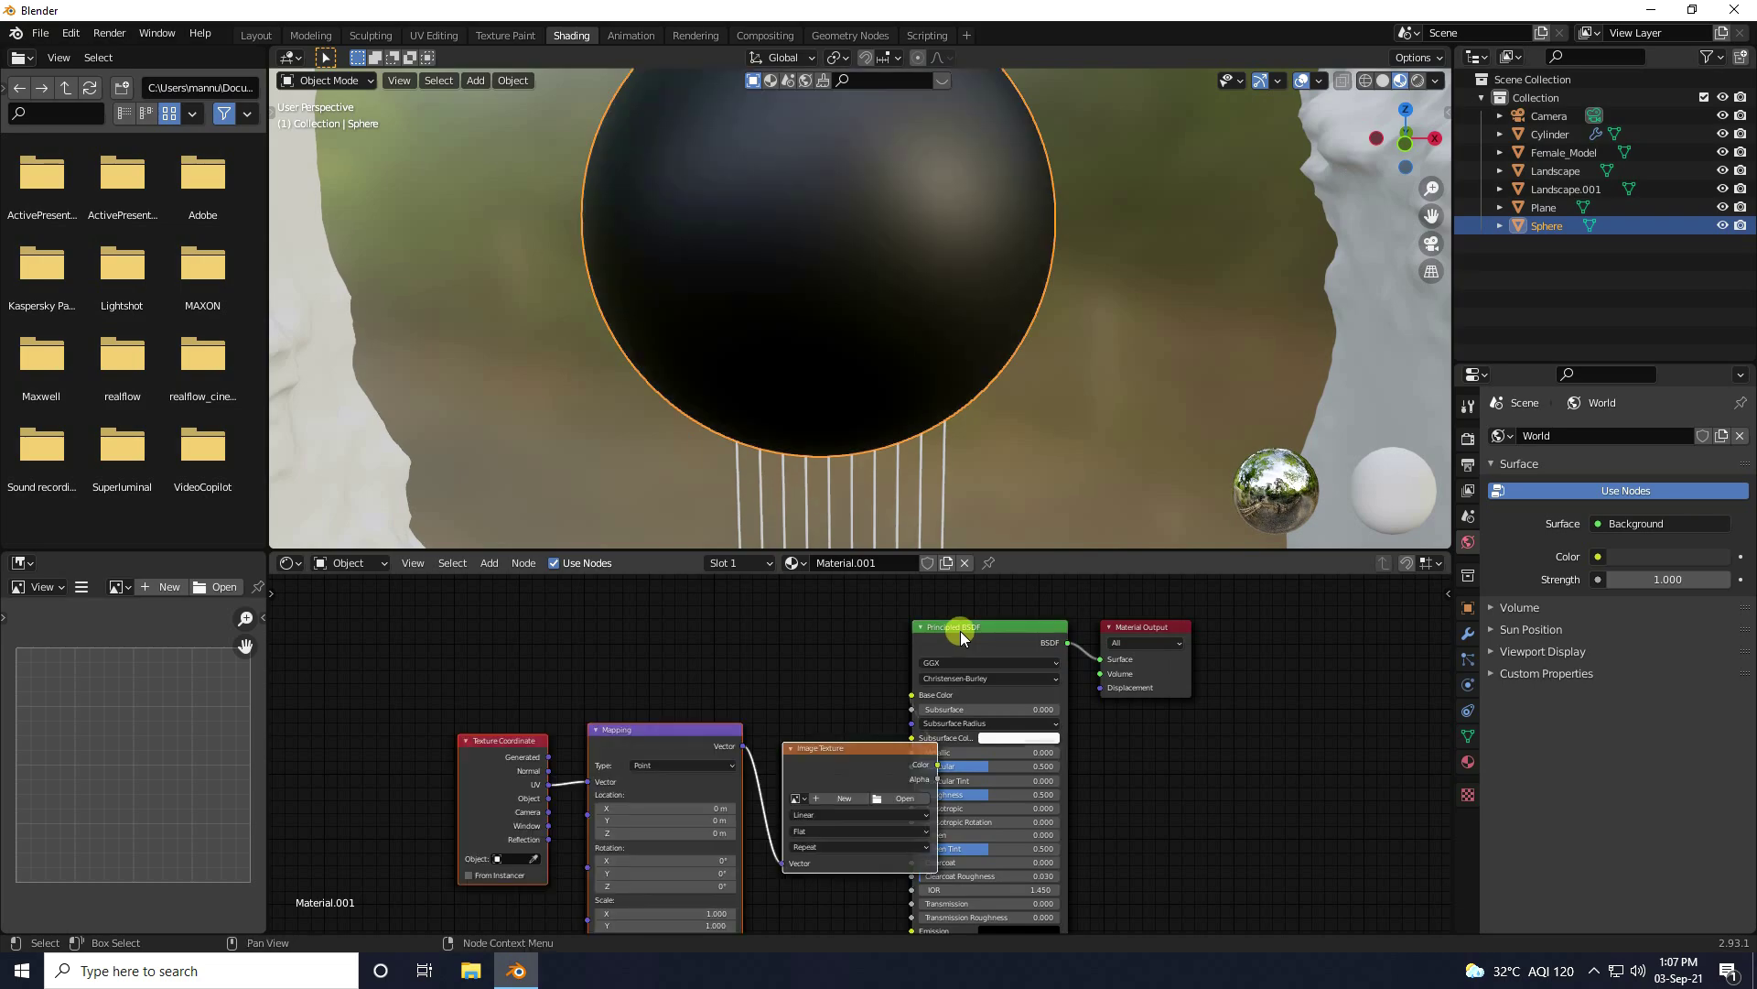
middle_click_drag(787, 710, 818, 673)
left_click_drag(726, 690, 486, 651)
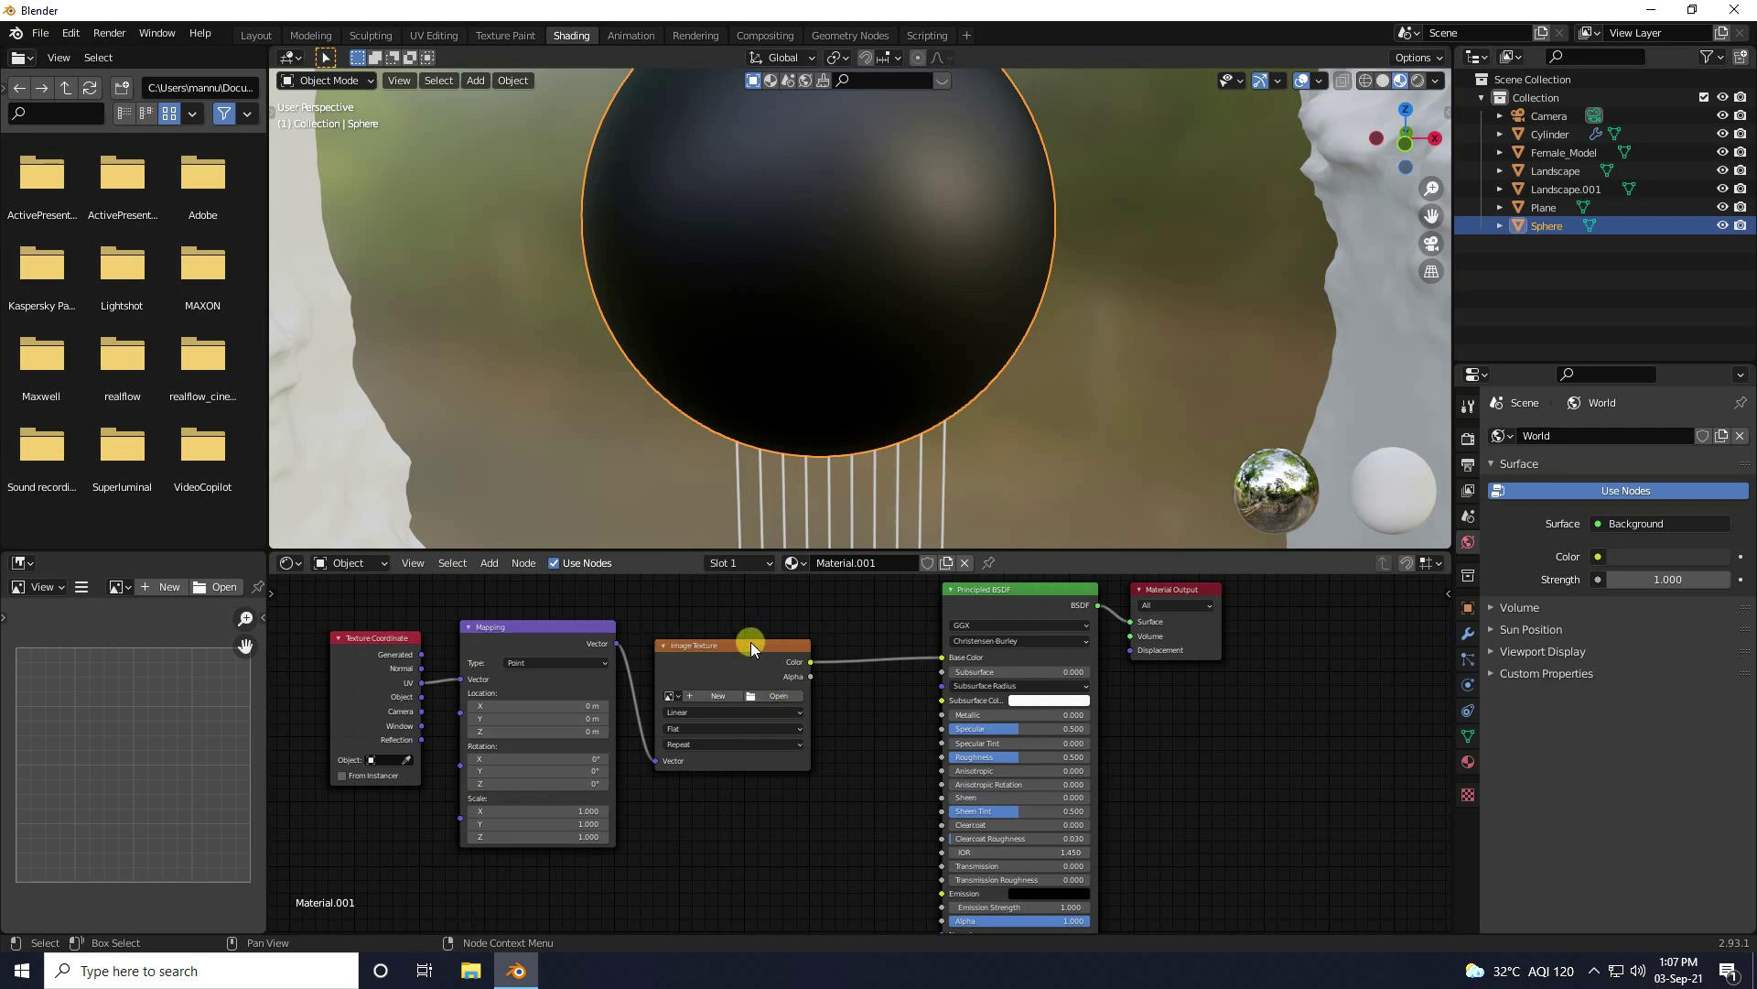
left_click(781, 695)
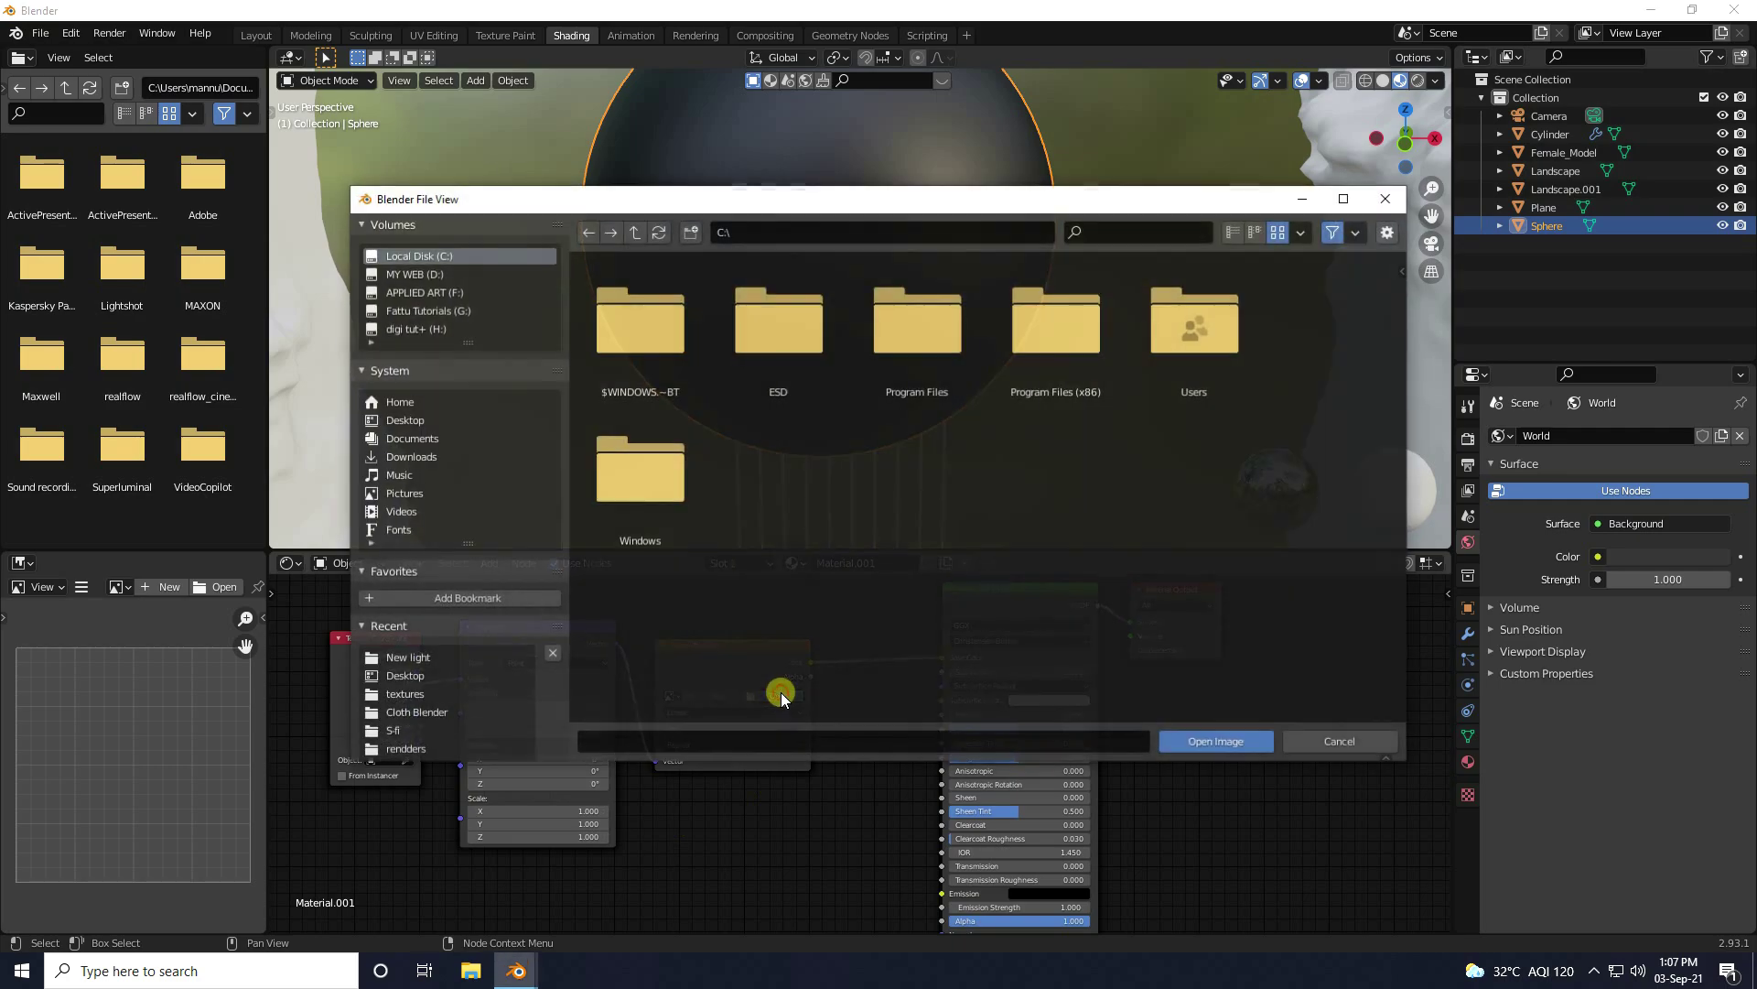
left_click(400, 420)
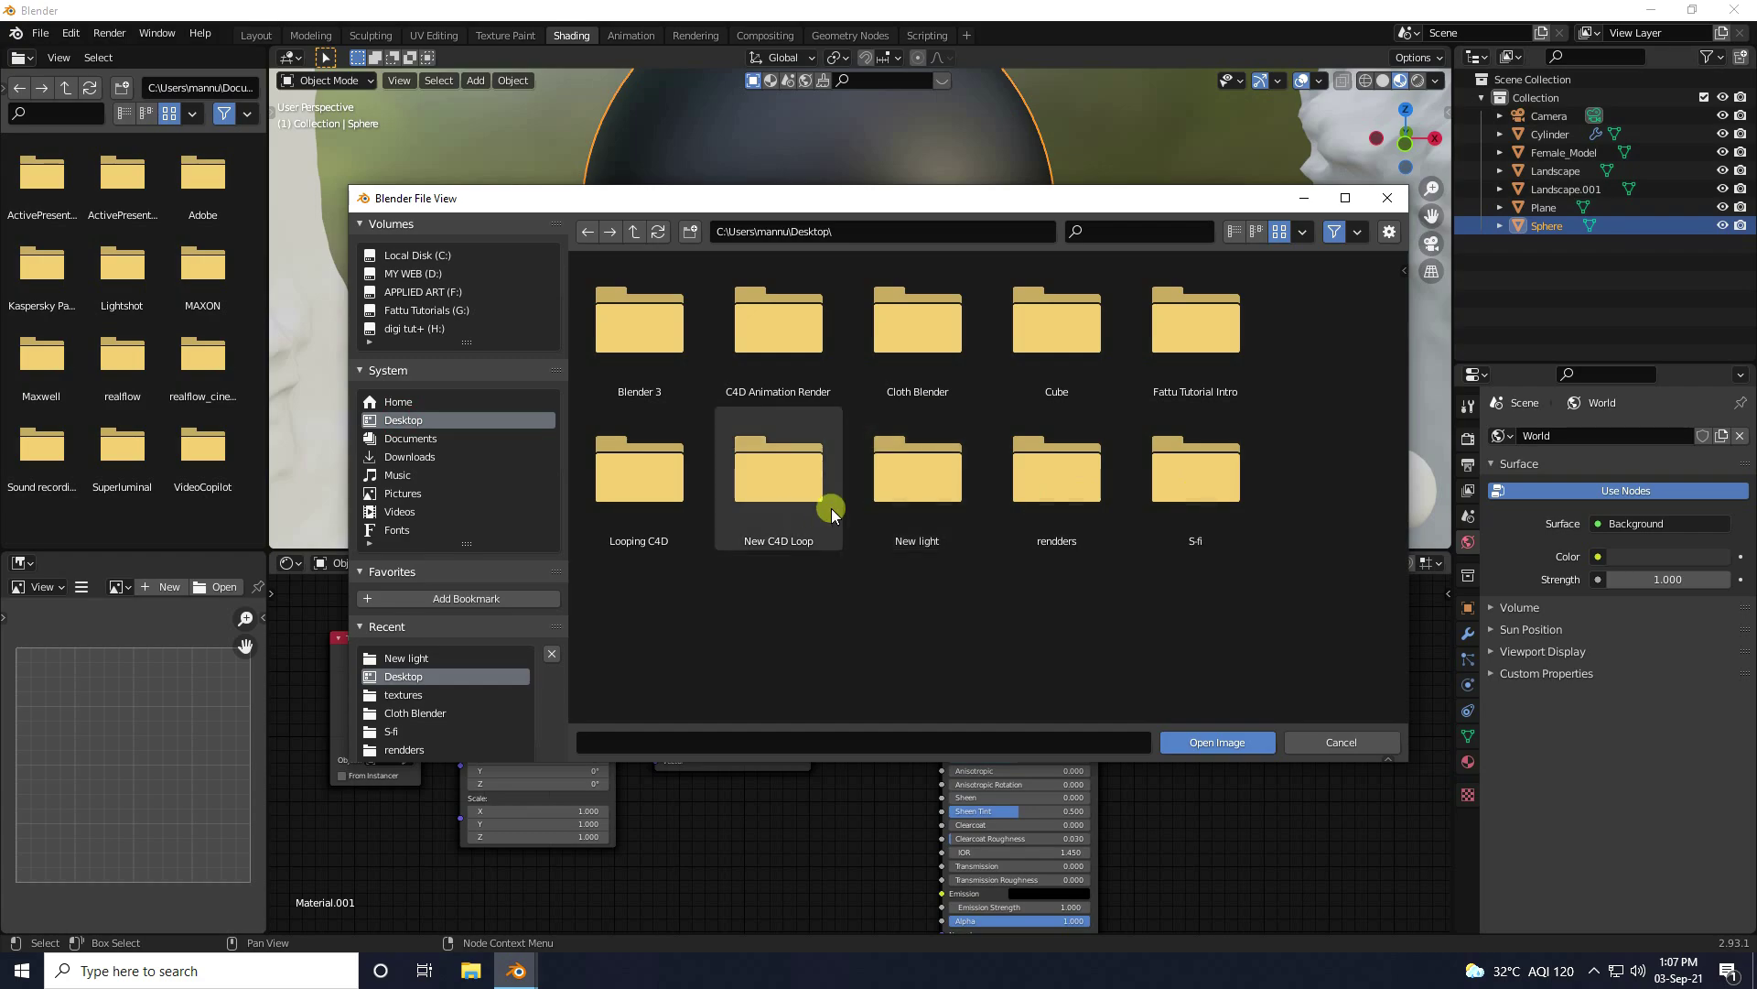
double_click(912, 492)
left_click(1178, 379)
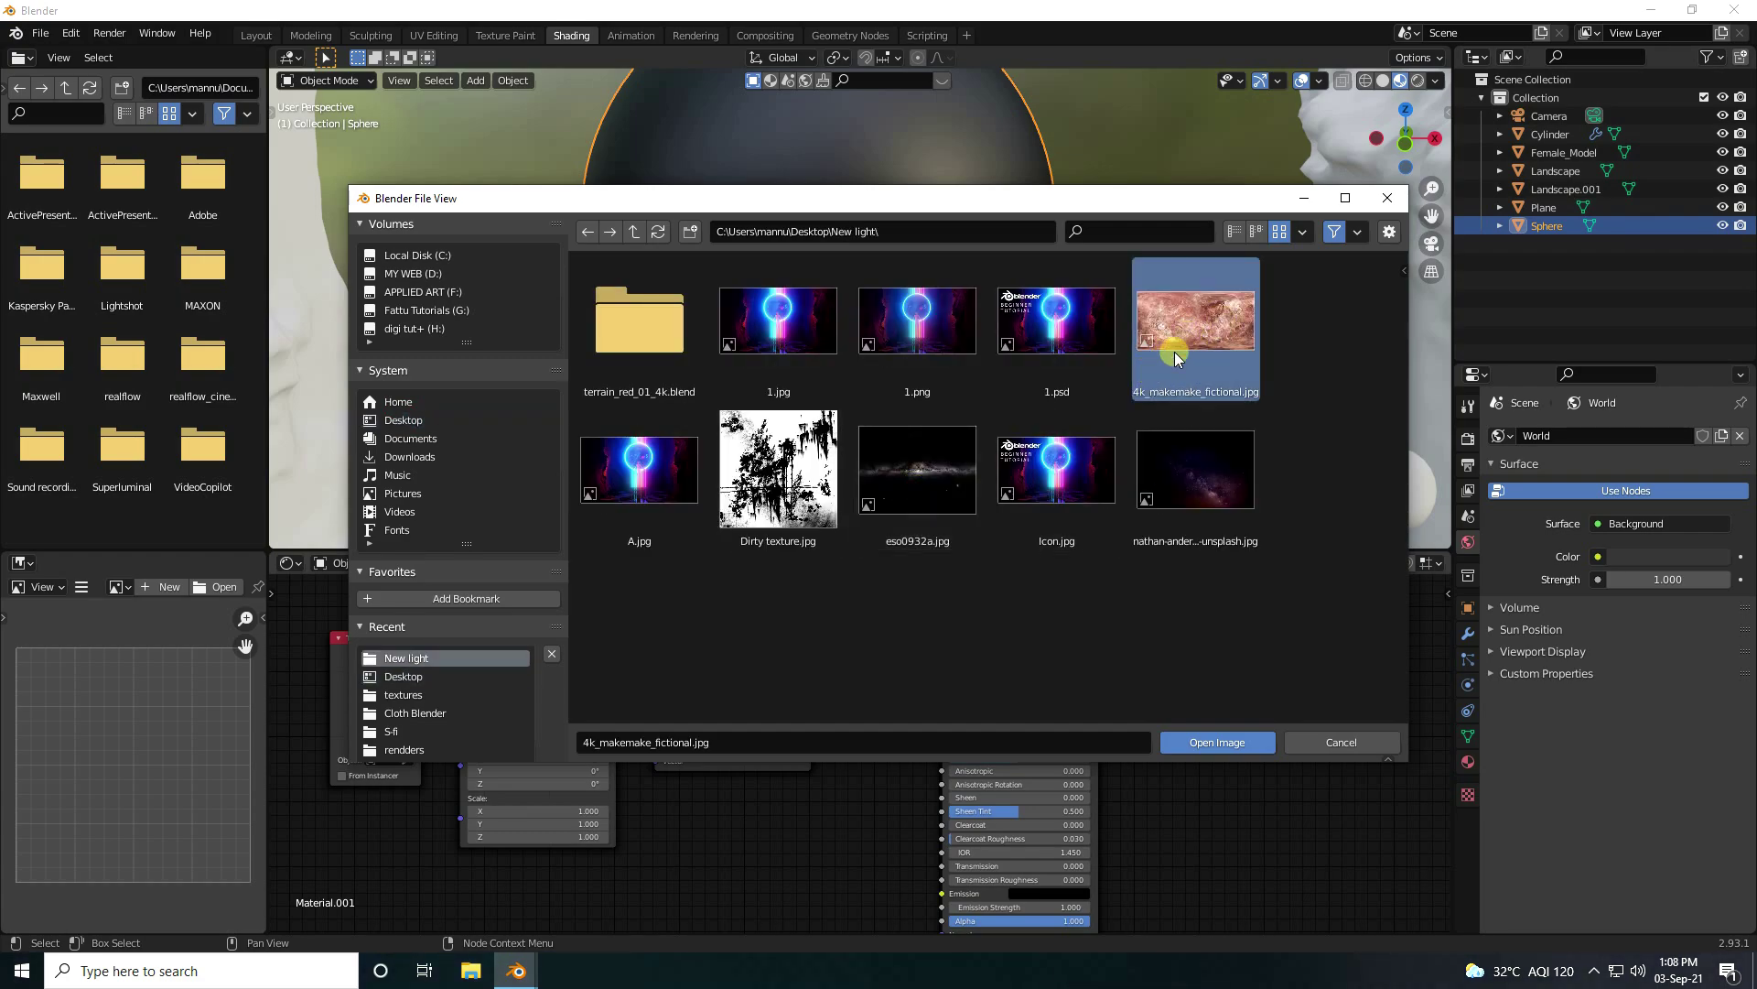
left_click(1206, 740)
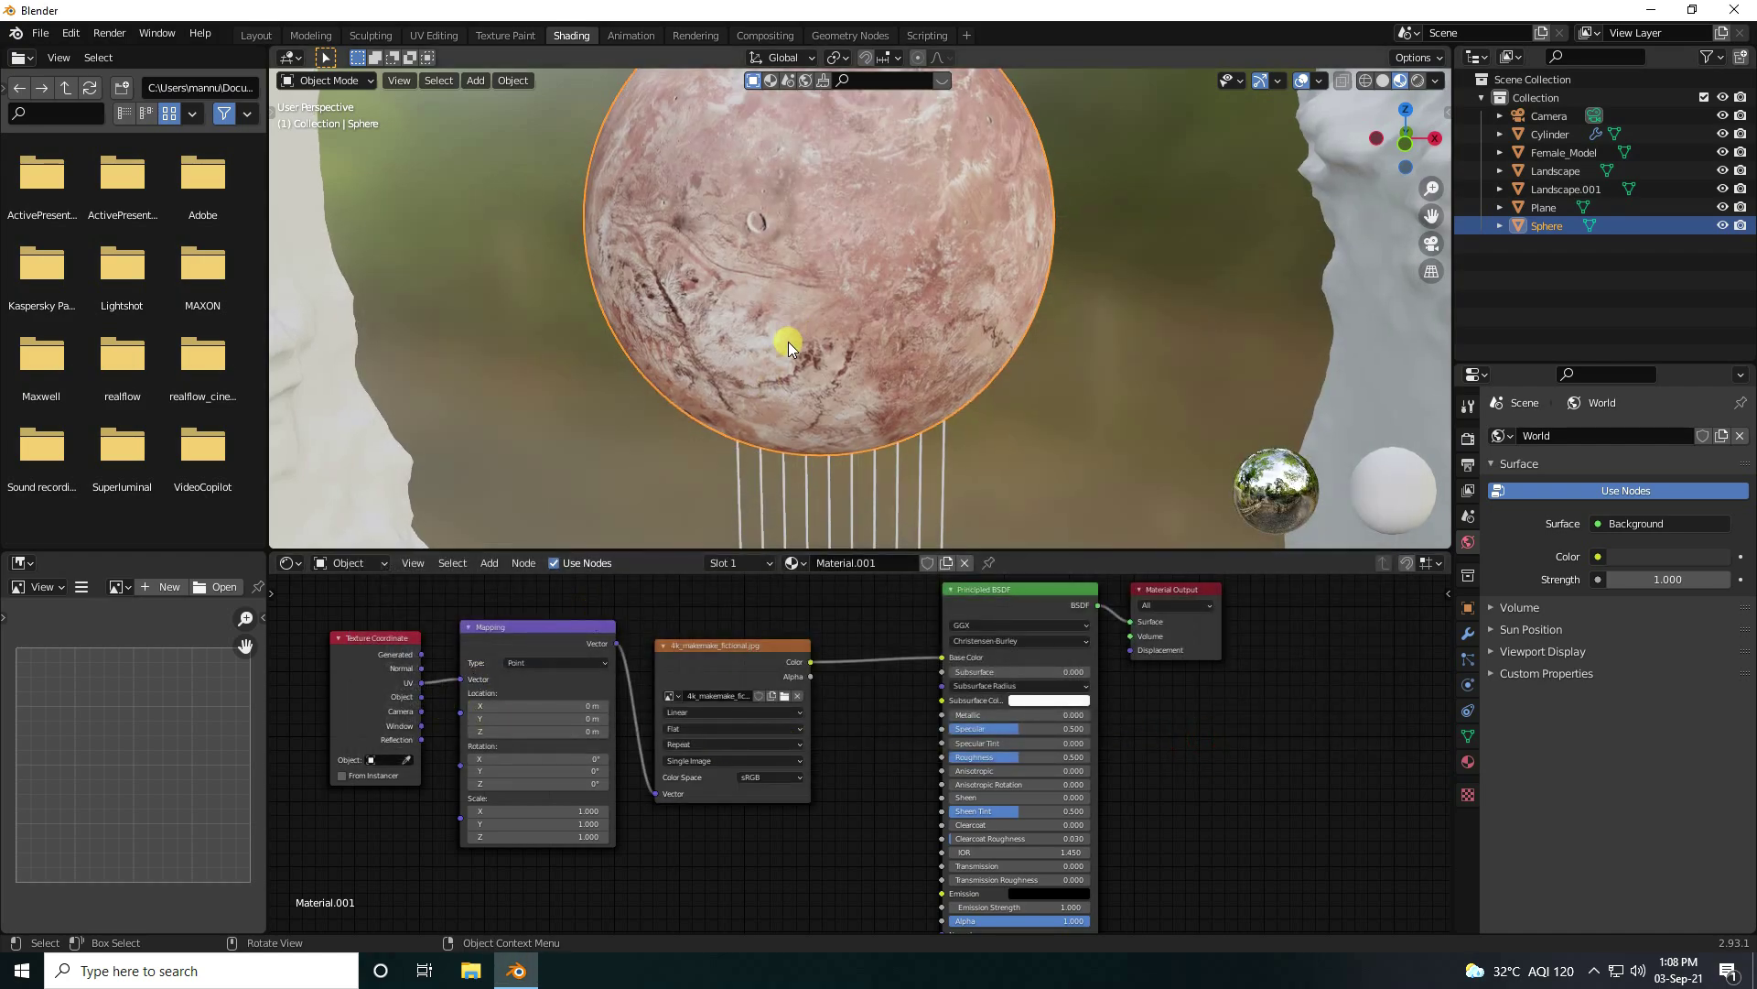
Step: Add a ColorRamp node below the image texture
middle_click_drag(852, 780, 857, 707)
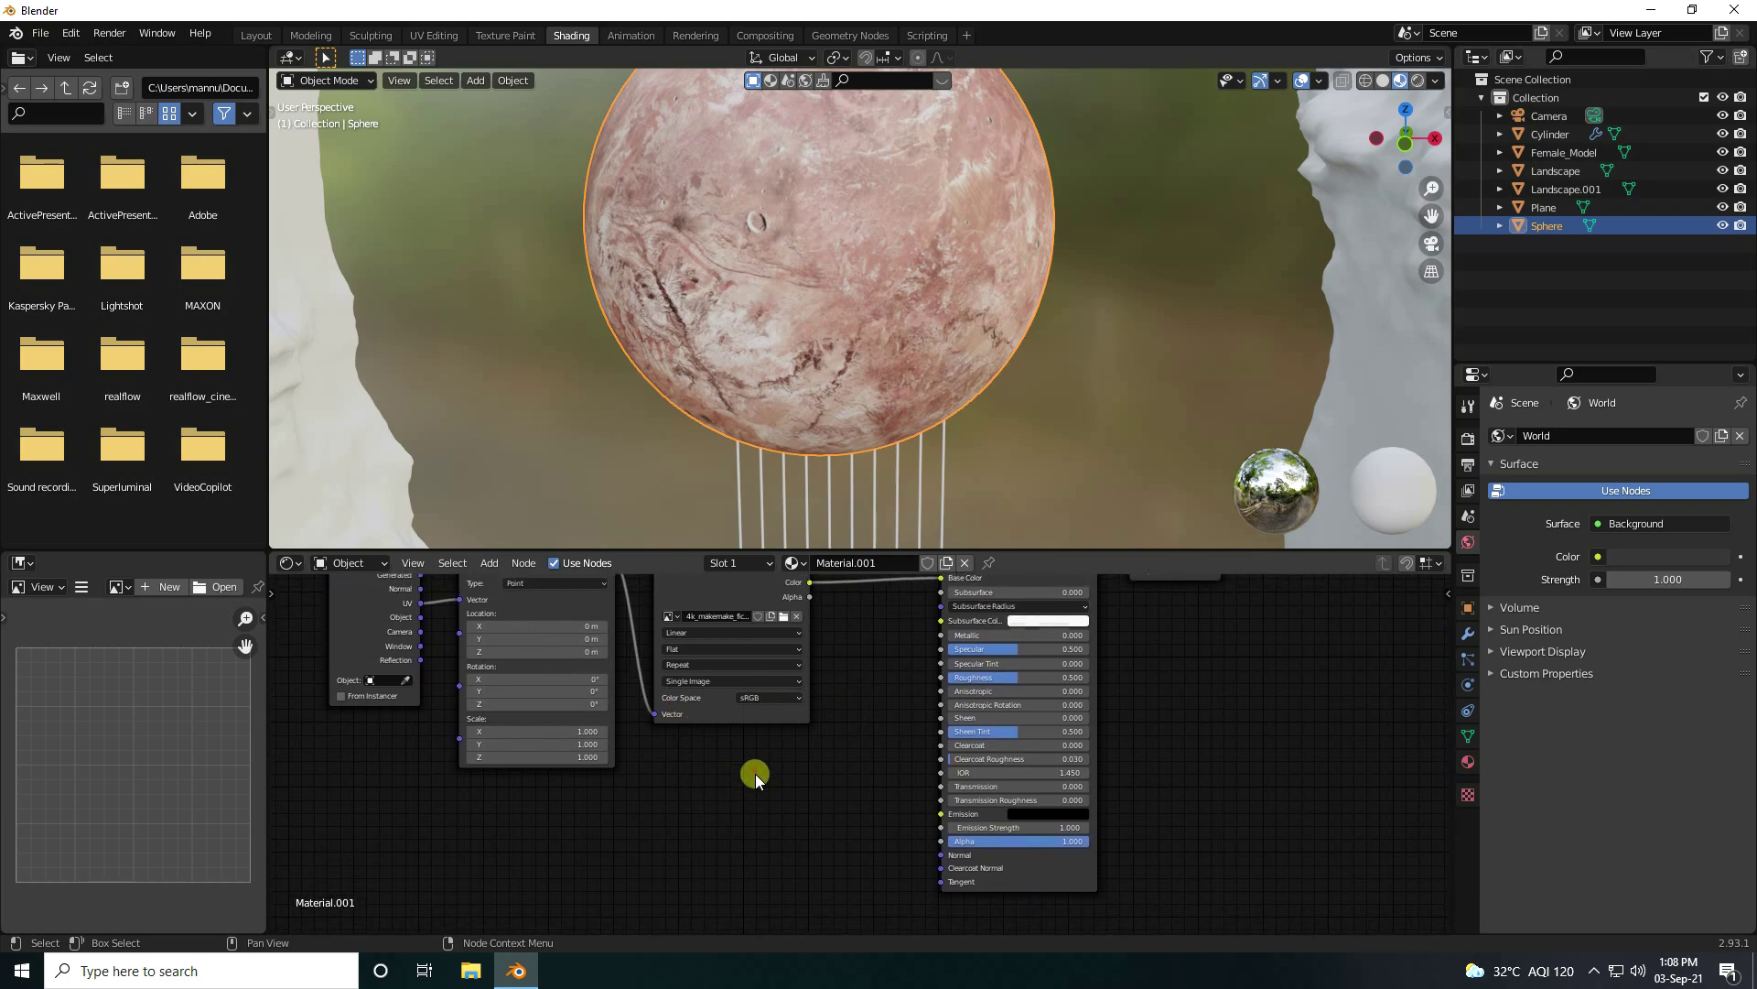
left_click(489, 562)
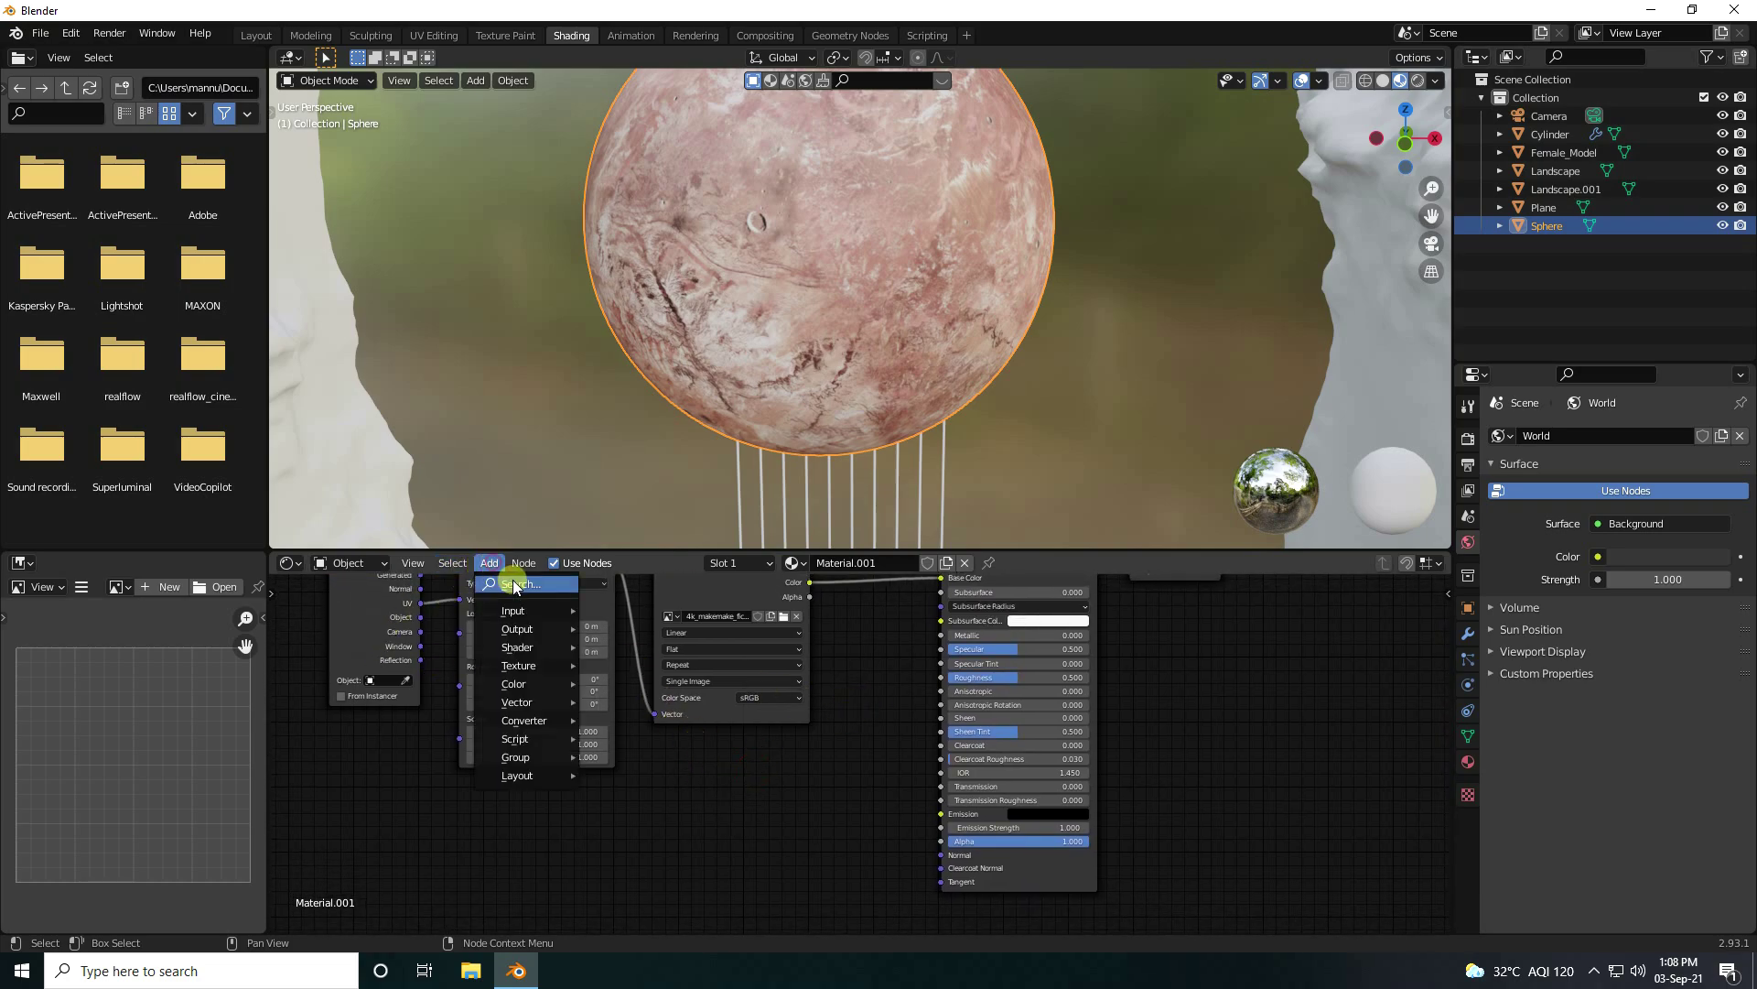
left_click(514, 586)
type("color")
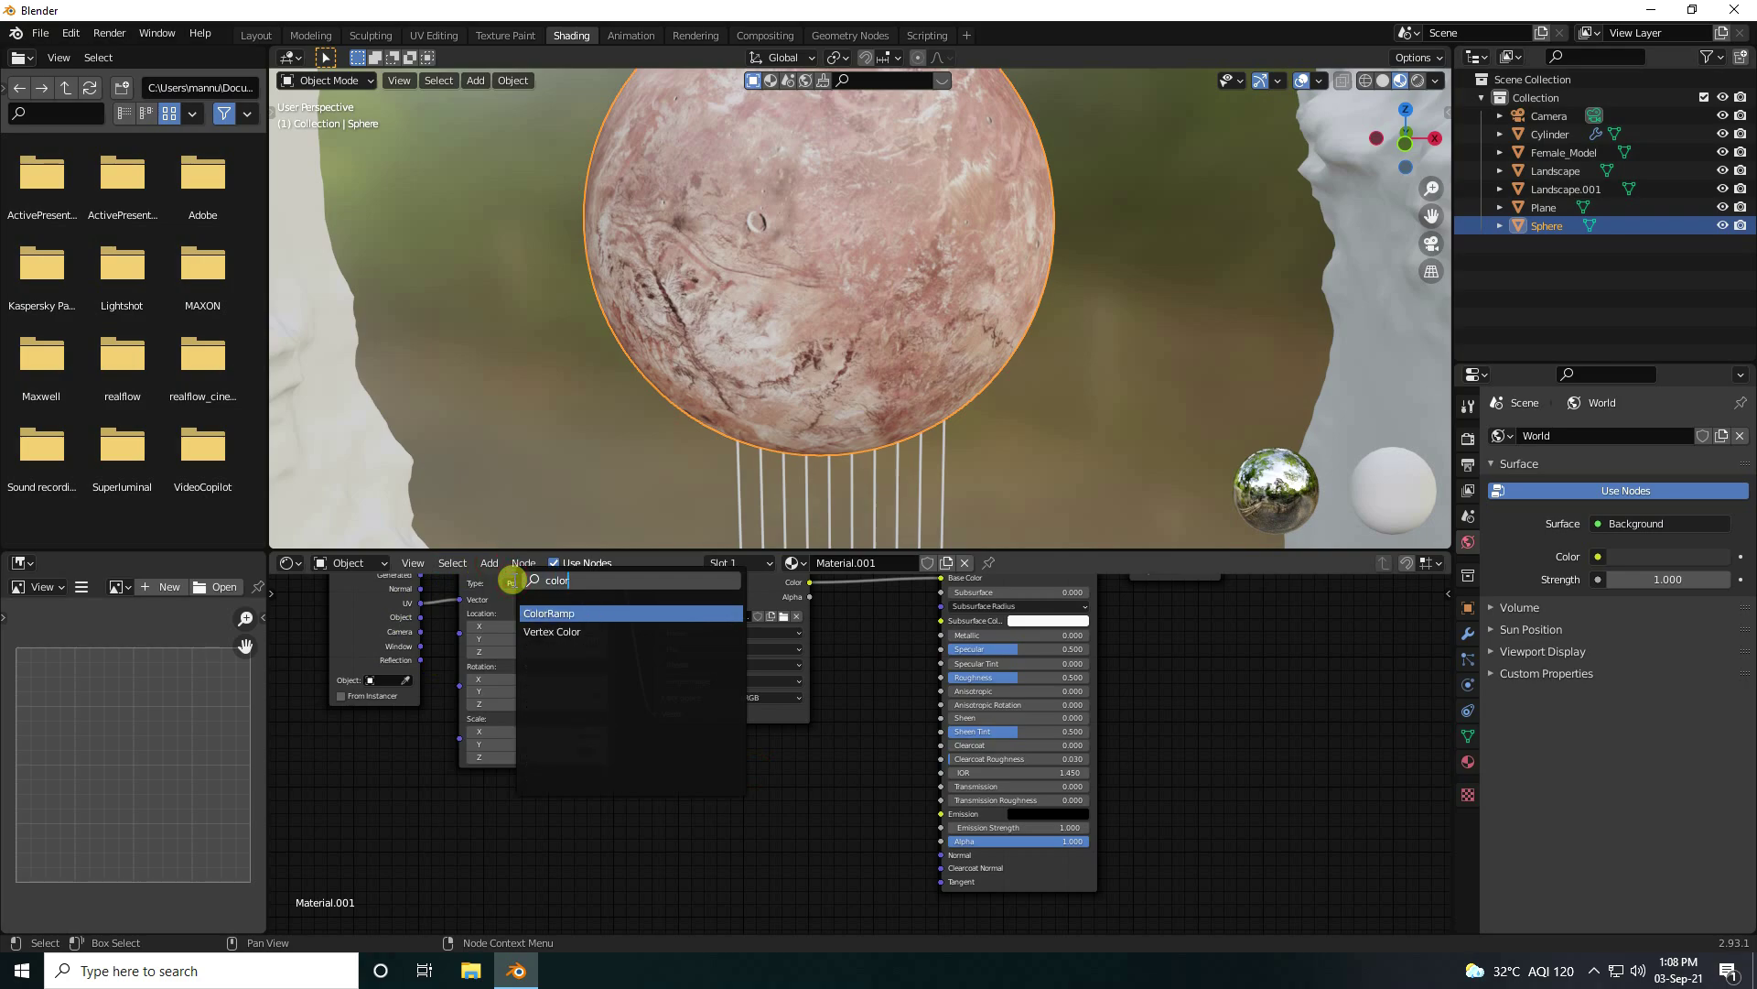
left_click(556, 613)
left_click(809, 853)
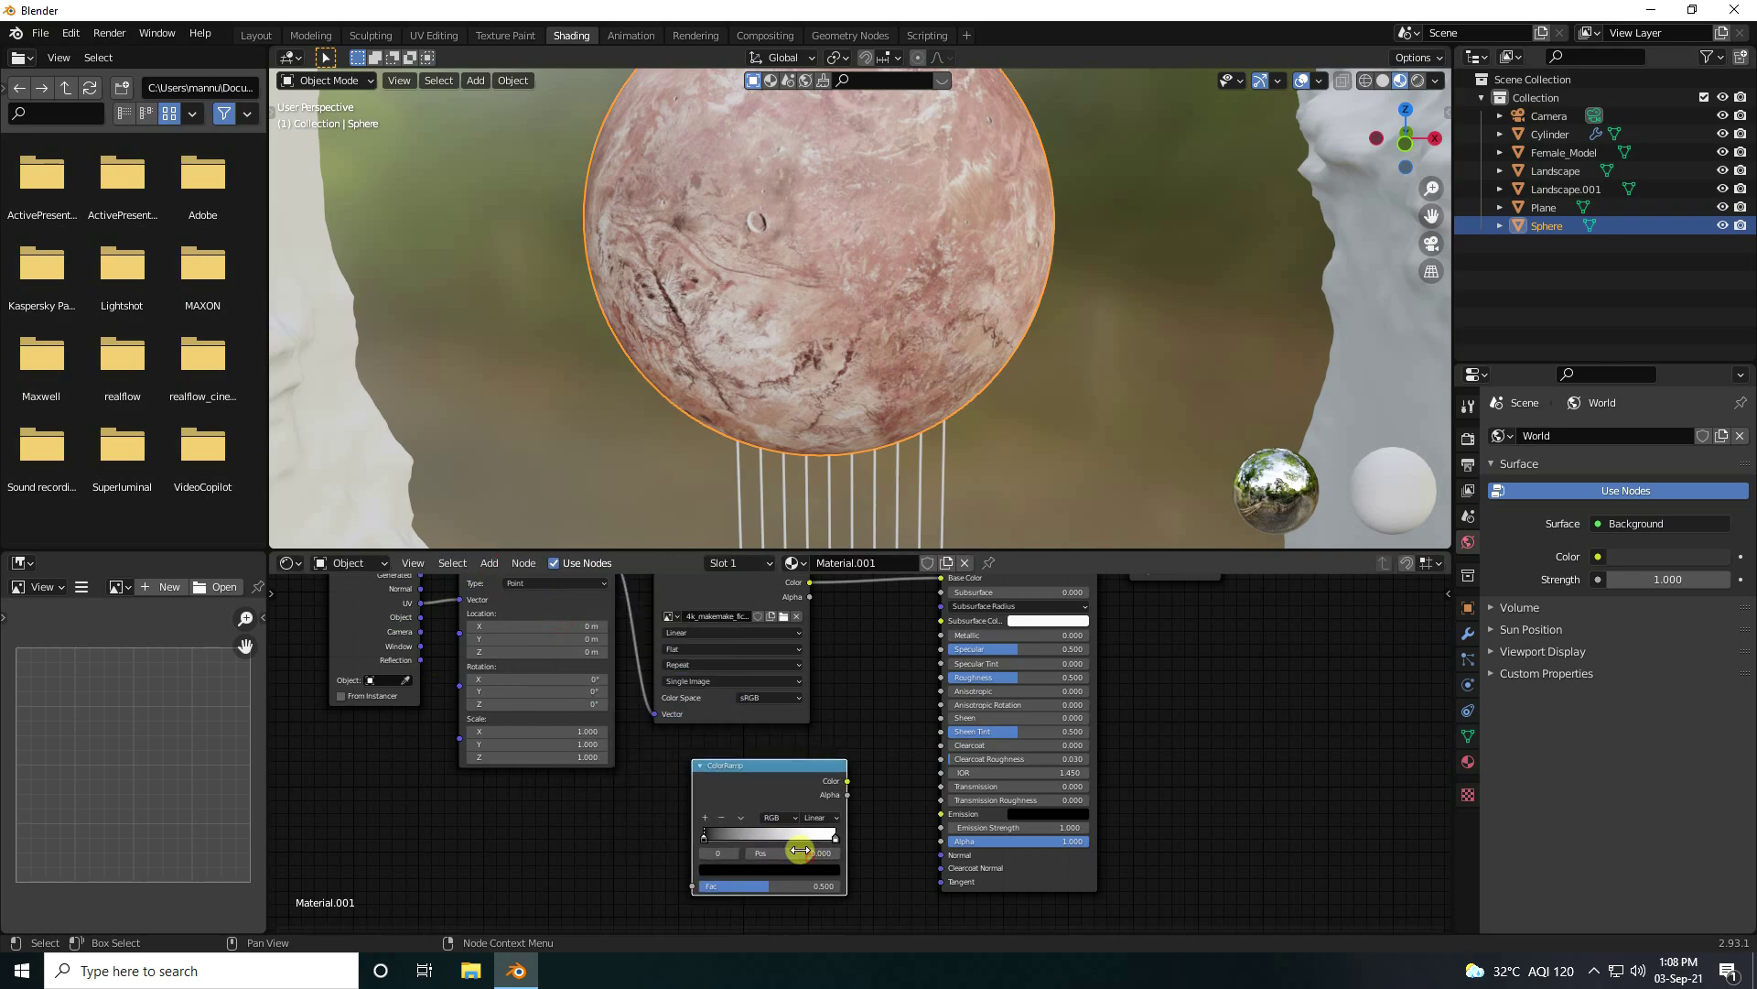
Step: Add a Bump node beside the ColorRamp and arrange both nodes
left_click(489, 562)
left_click(510, 586)
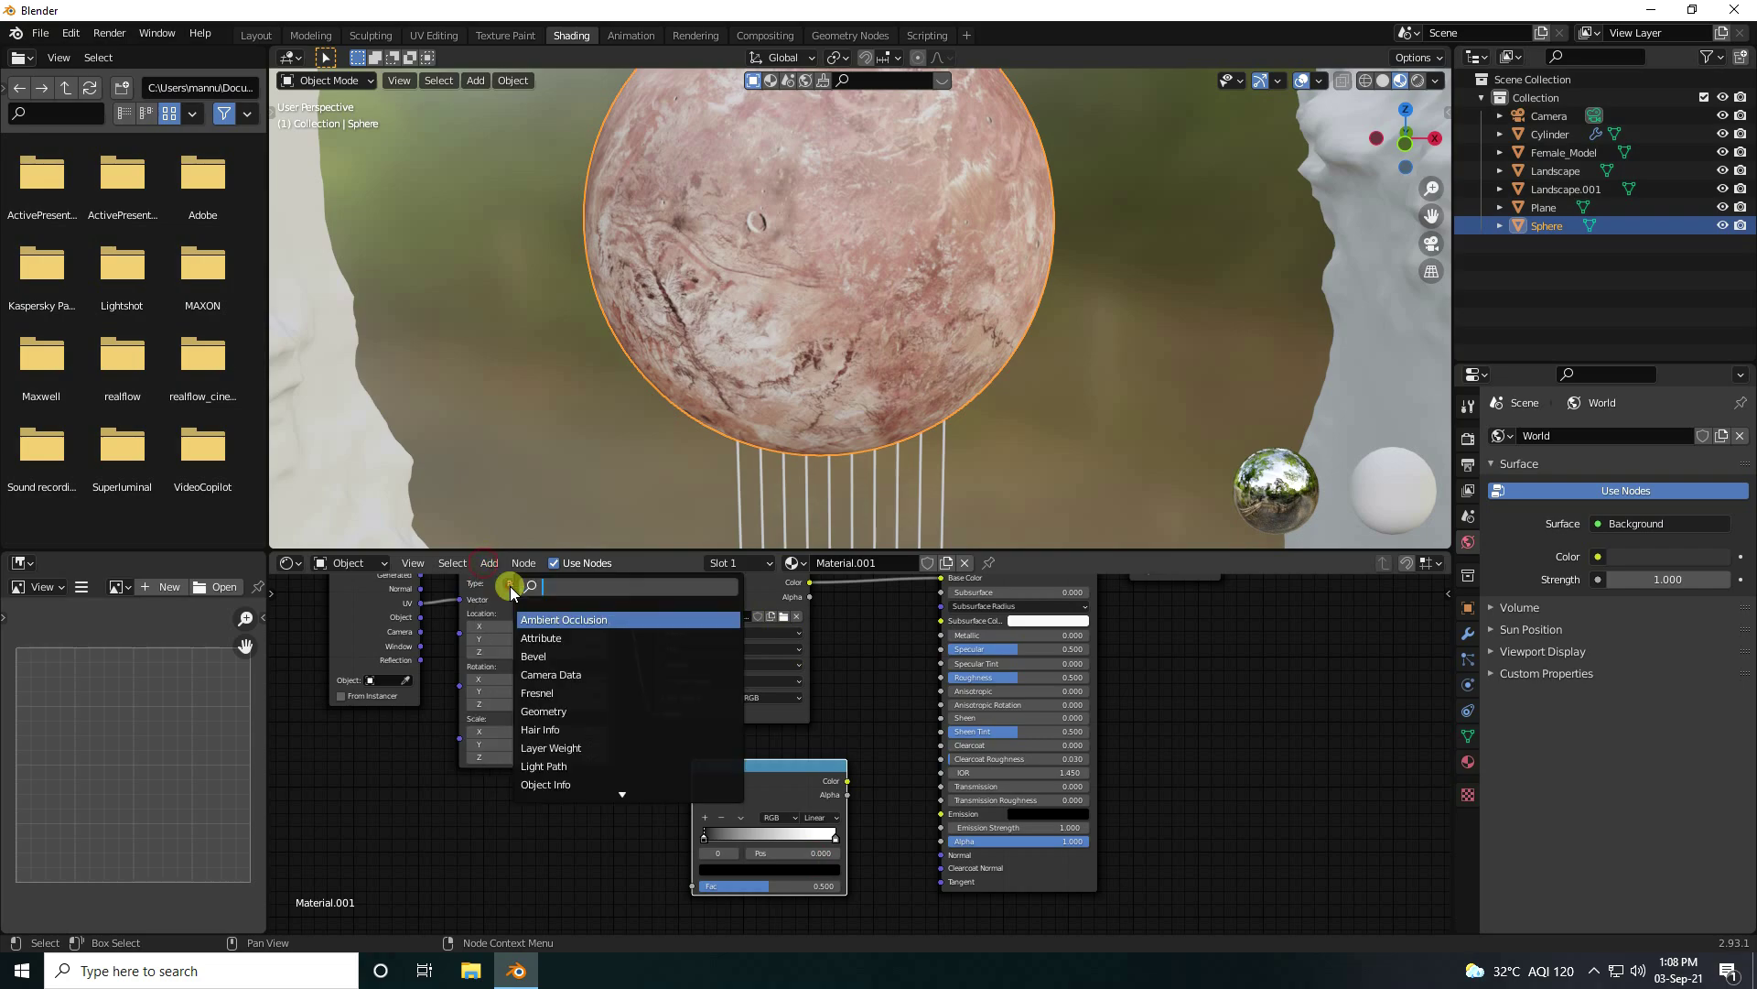
type("bum")
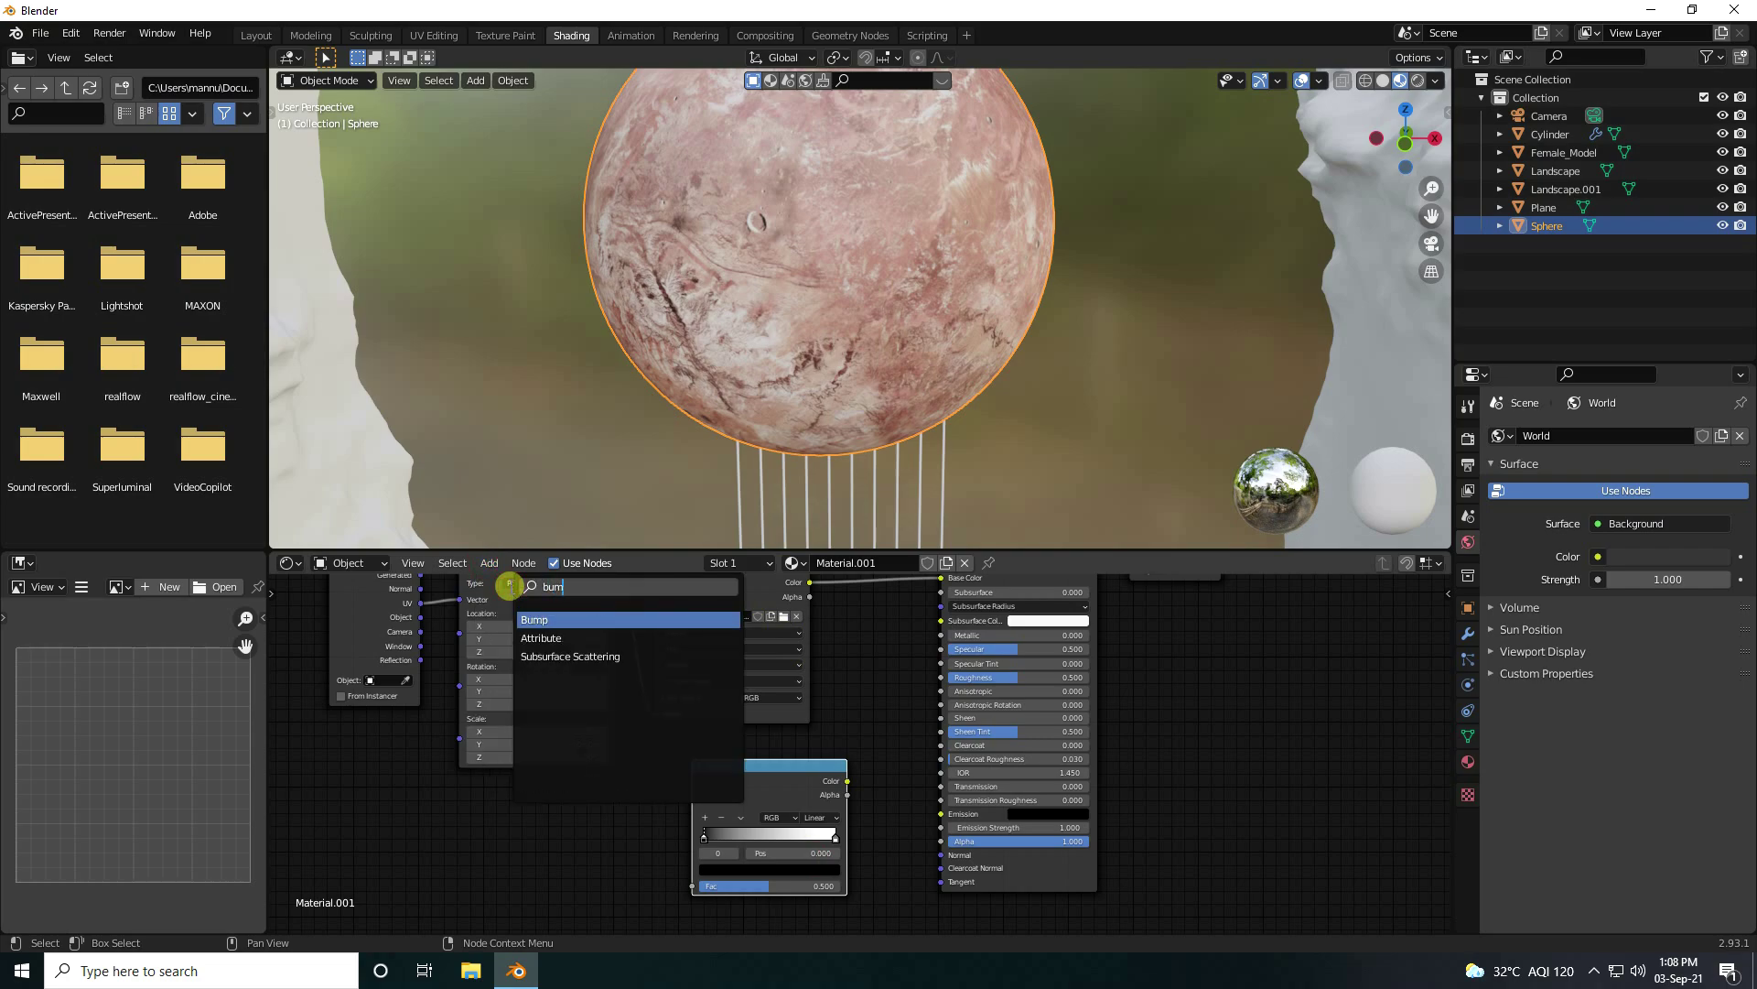
left_click(539, 620)
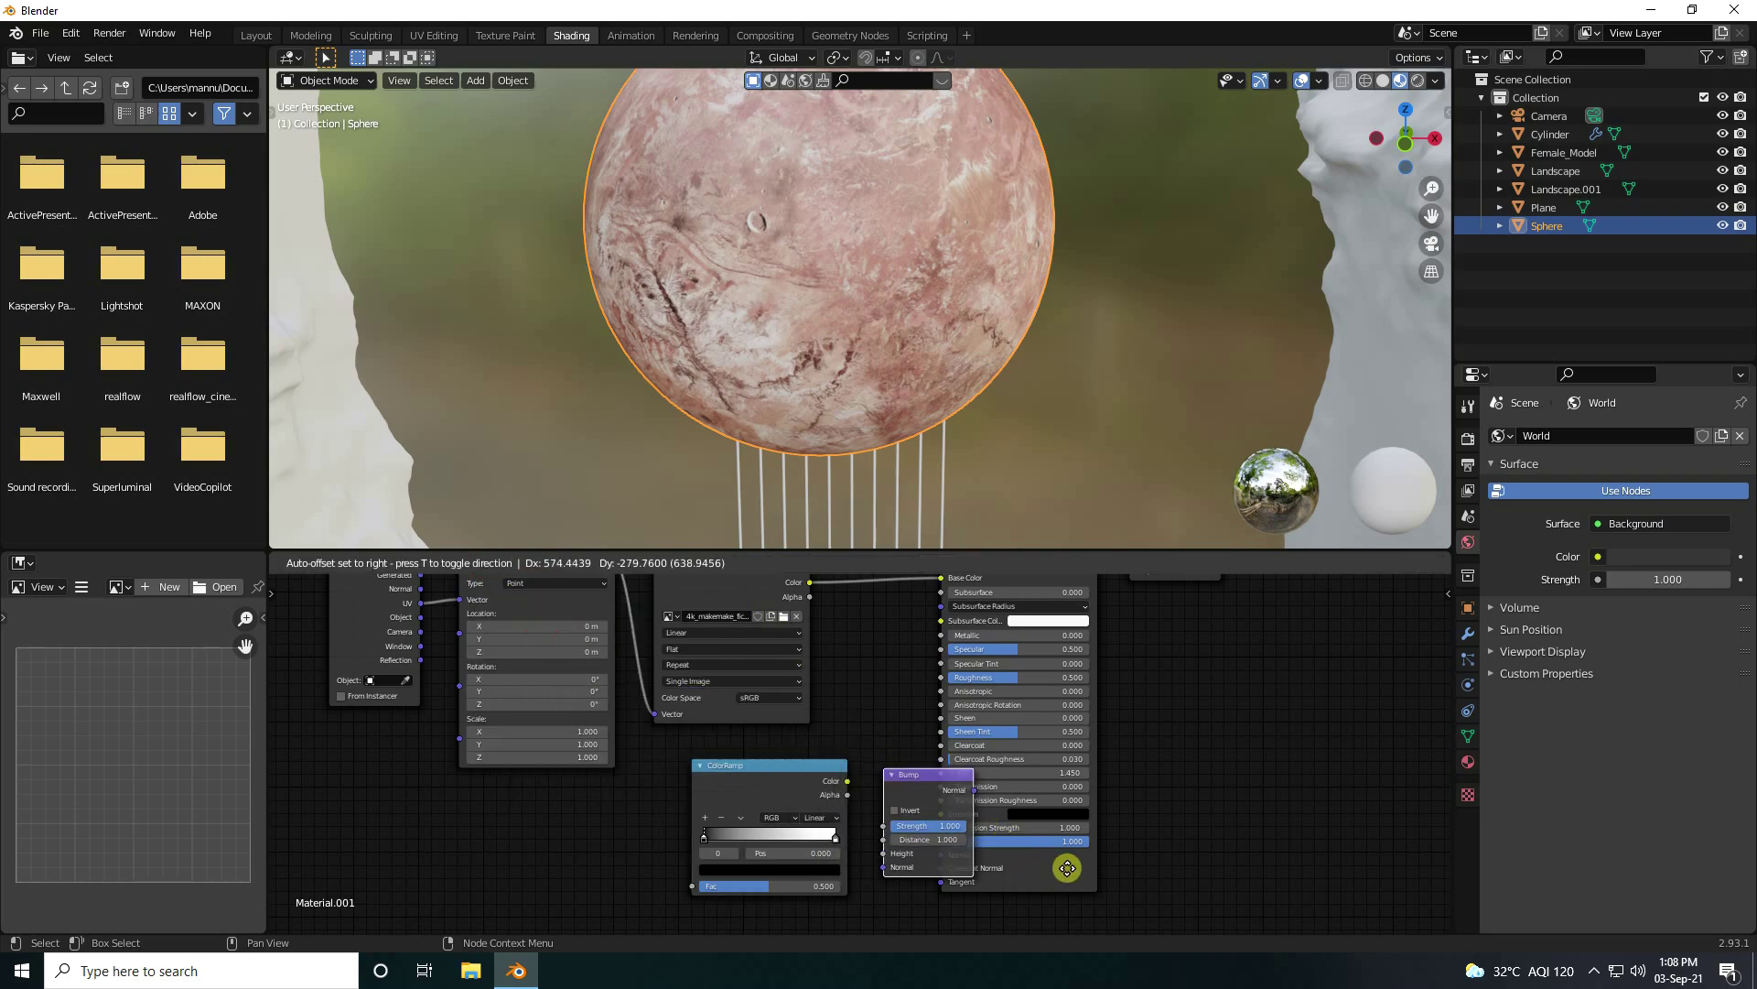
left_click(932, 814)
left_click_drag(739, 762, 660, 770)
left_click_drag(822, 735, 940, 854)
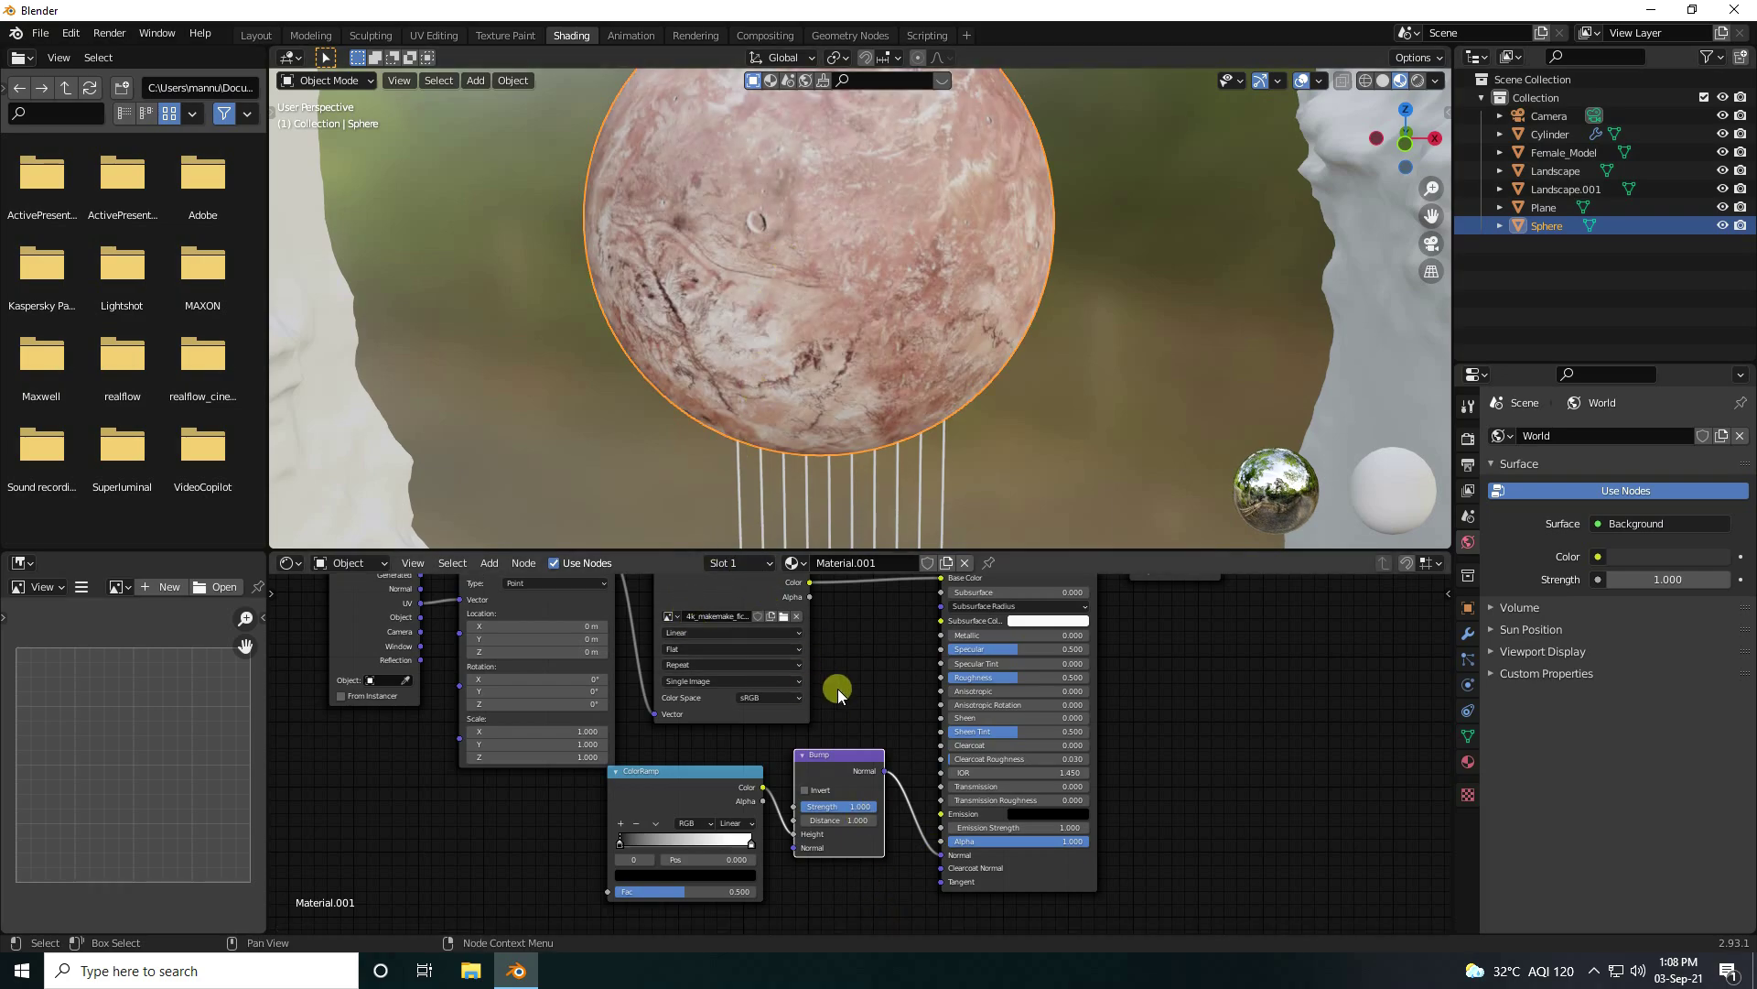
scroll(818, 682, "down", 2)
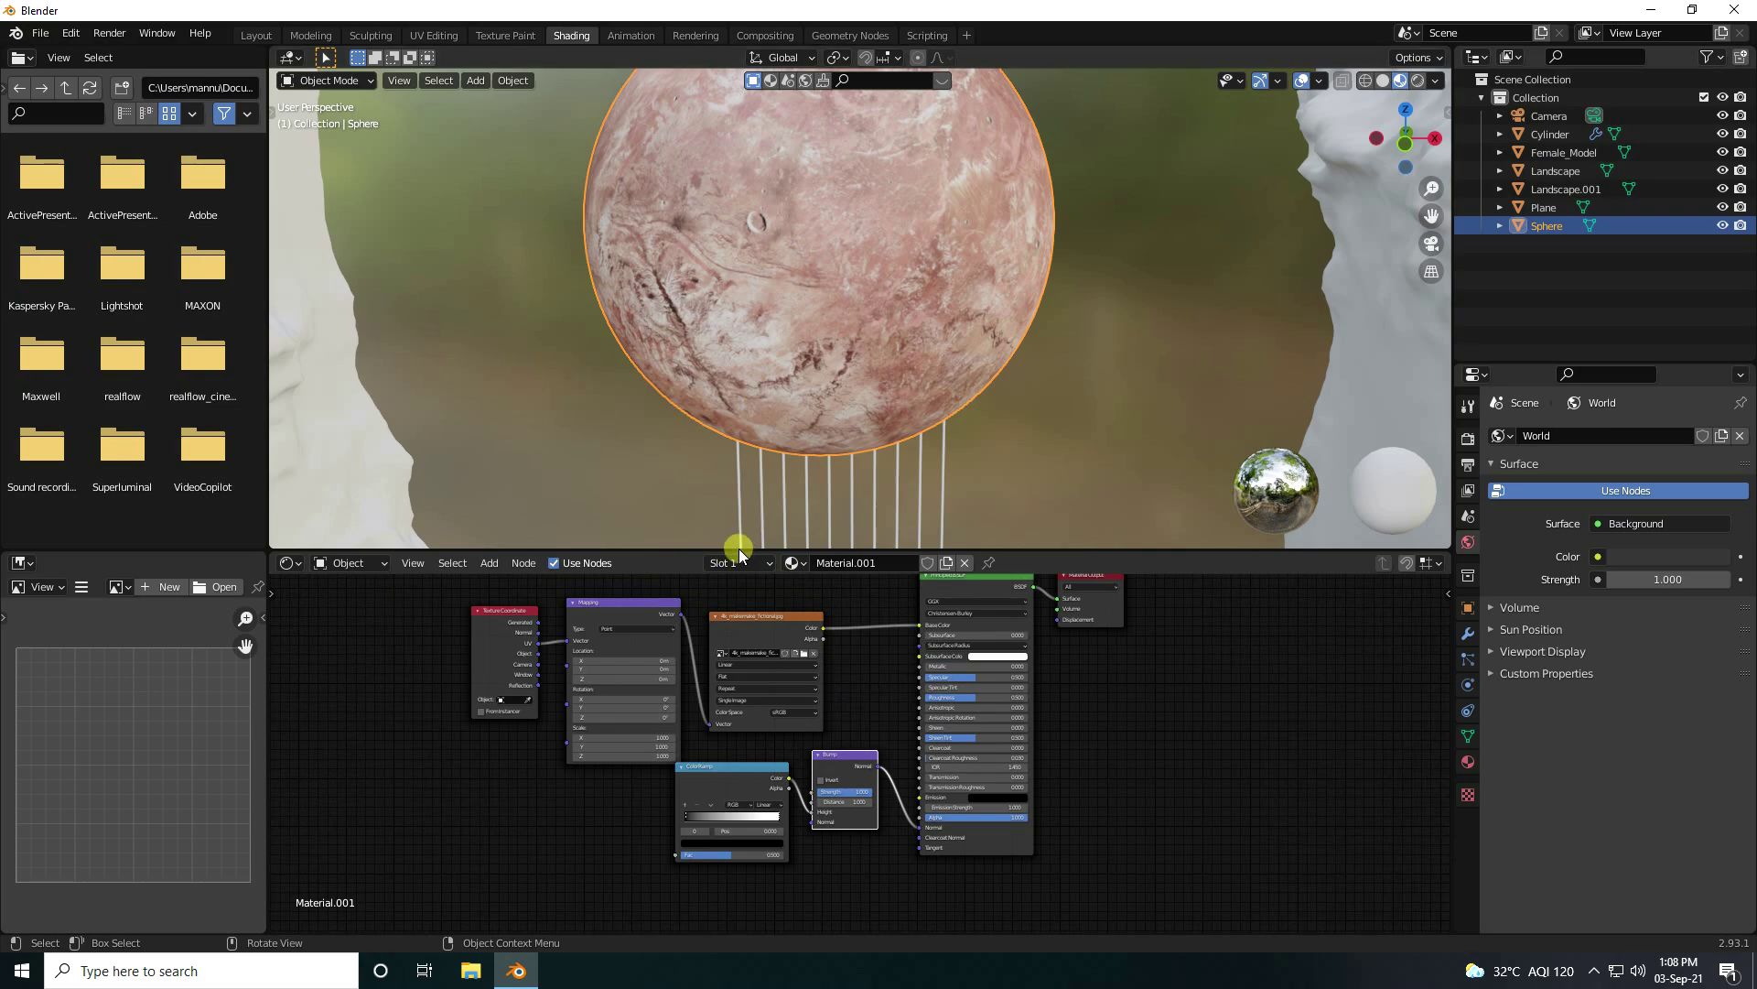
Step: Arrange the mapping nodes and connect the image Color to the ColorRamp Fac
left_click_drag(733, 550, 726, 458)
scroll(766, 604, "up", 2)
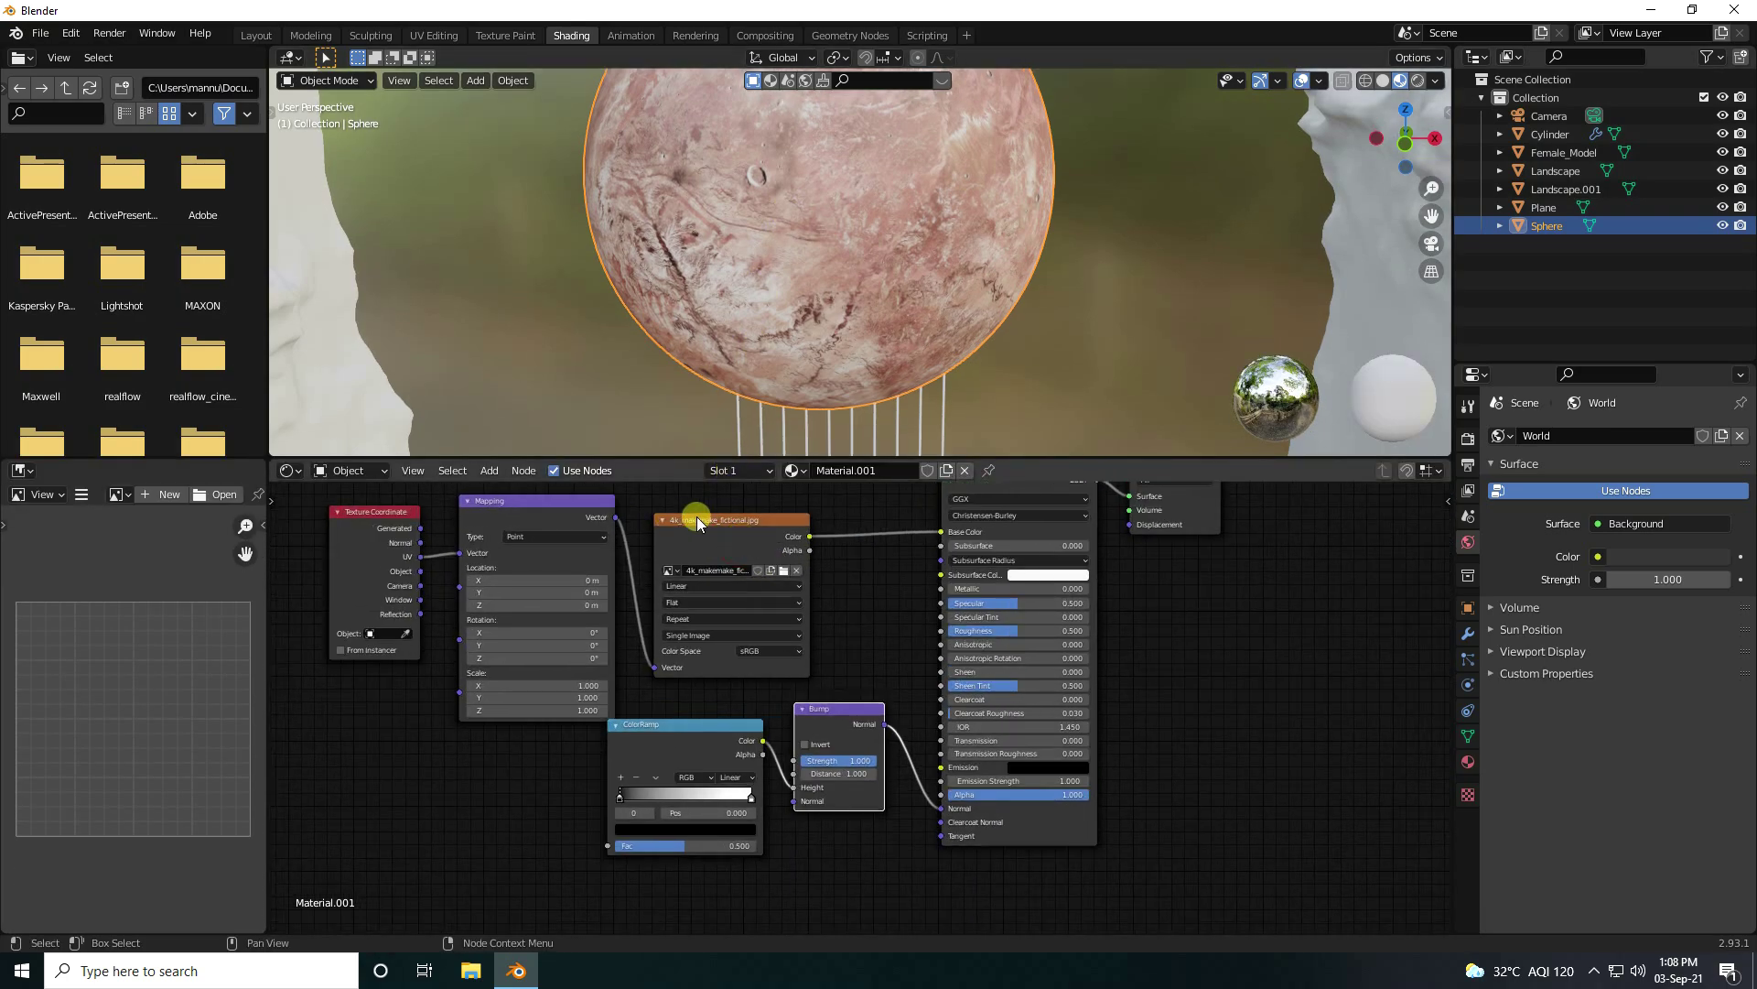
left_click_drag(547, 507, 501, 509)
left_click_drag(365, 519, 296, 520)
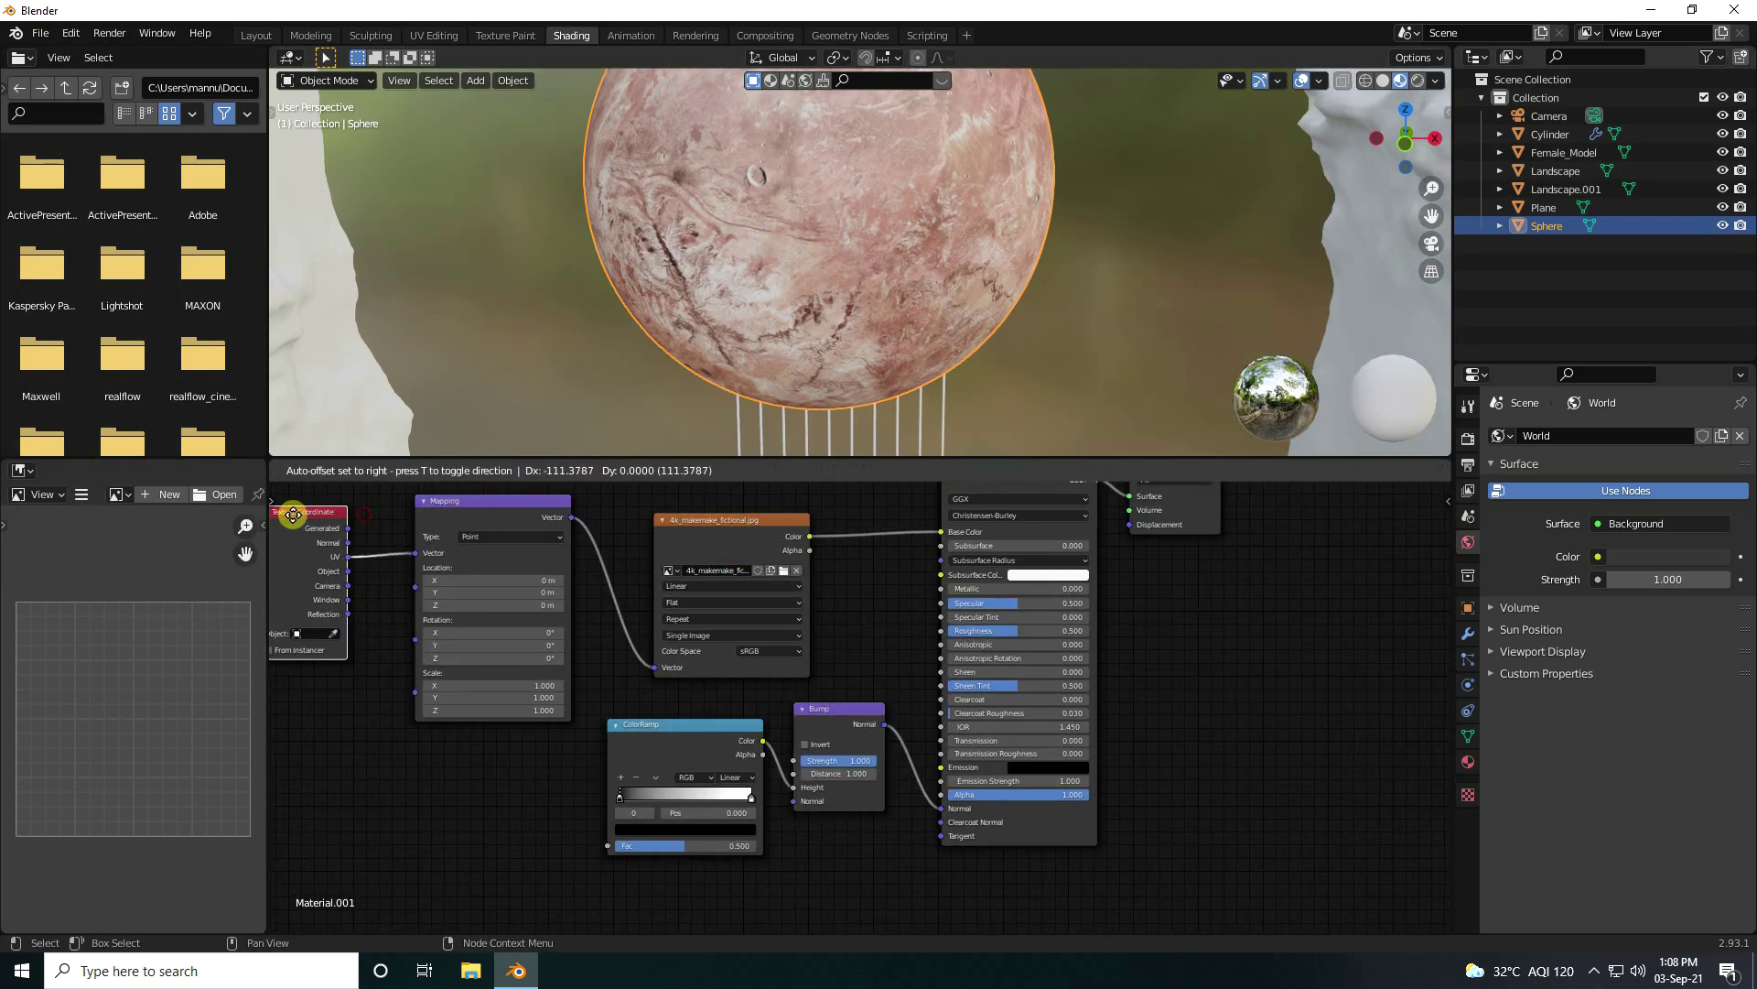
mouse_move(810, 537)
left_mouse_down()
mouse_move(608, 777)
mouse_move(606, 843)
left_mouse_up()
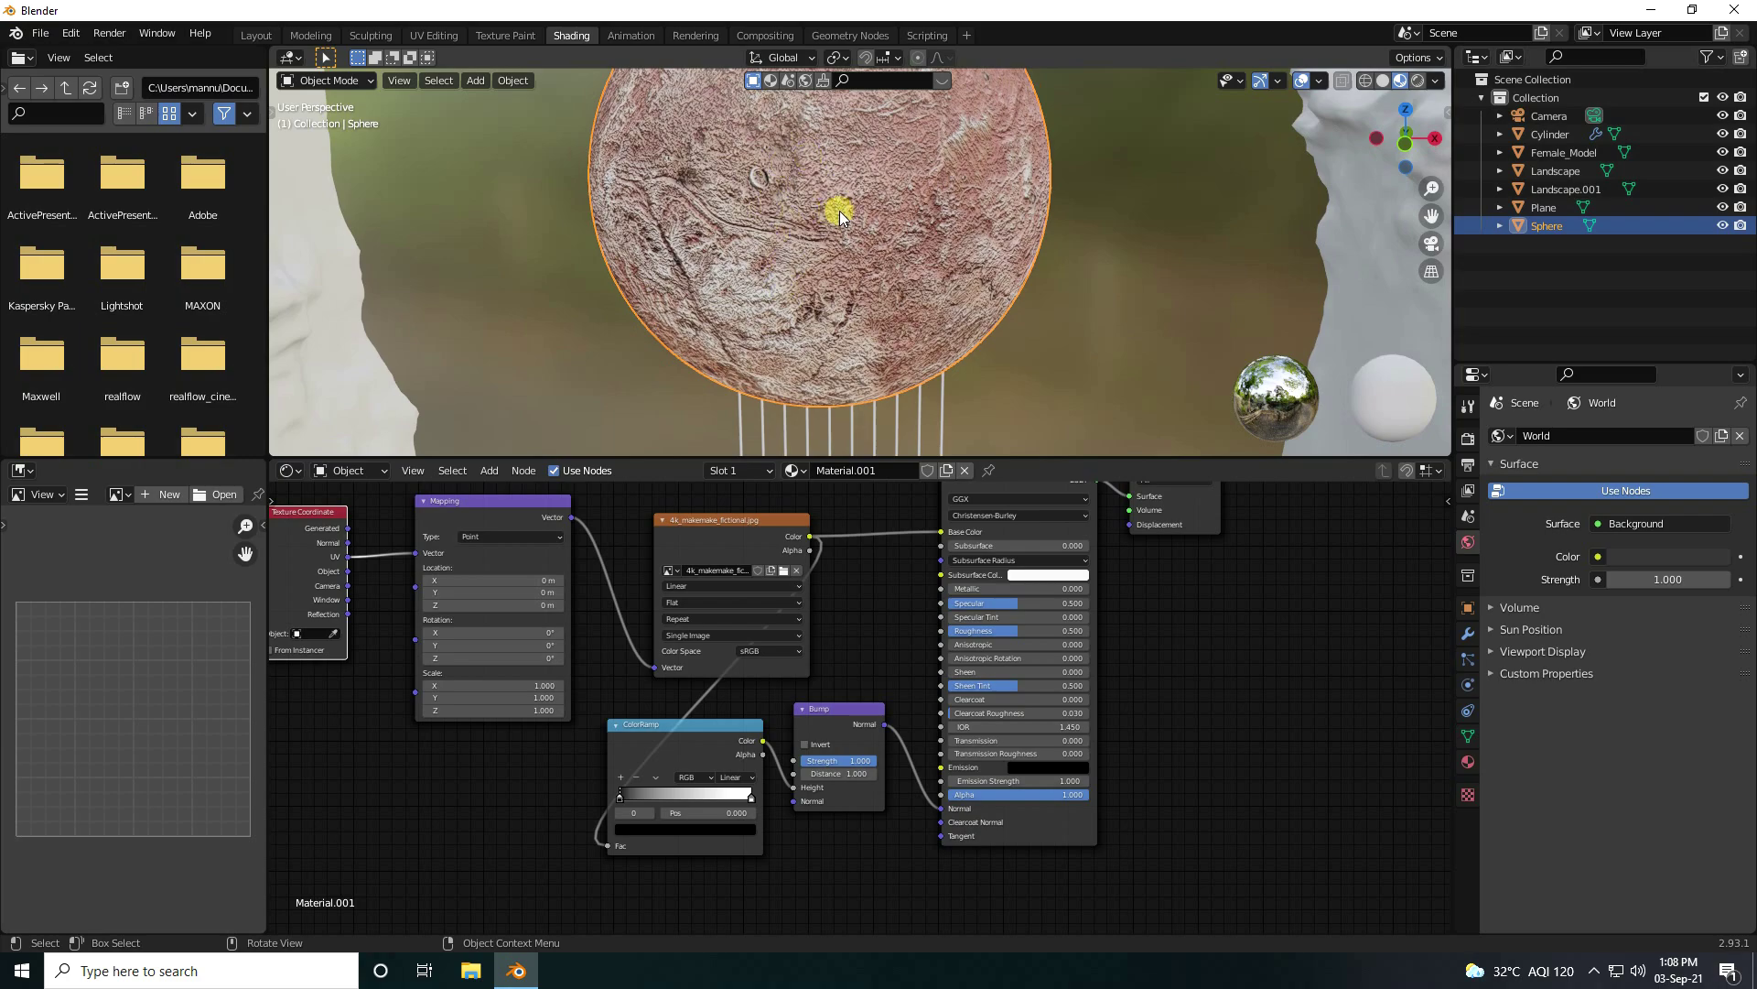
middle_click_drag(917, 206, 990, 201)
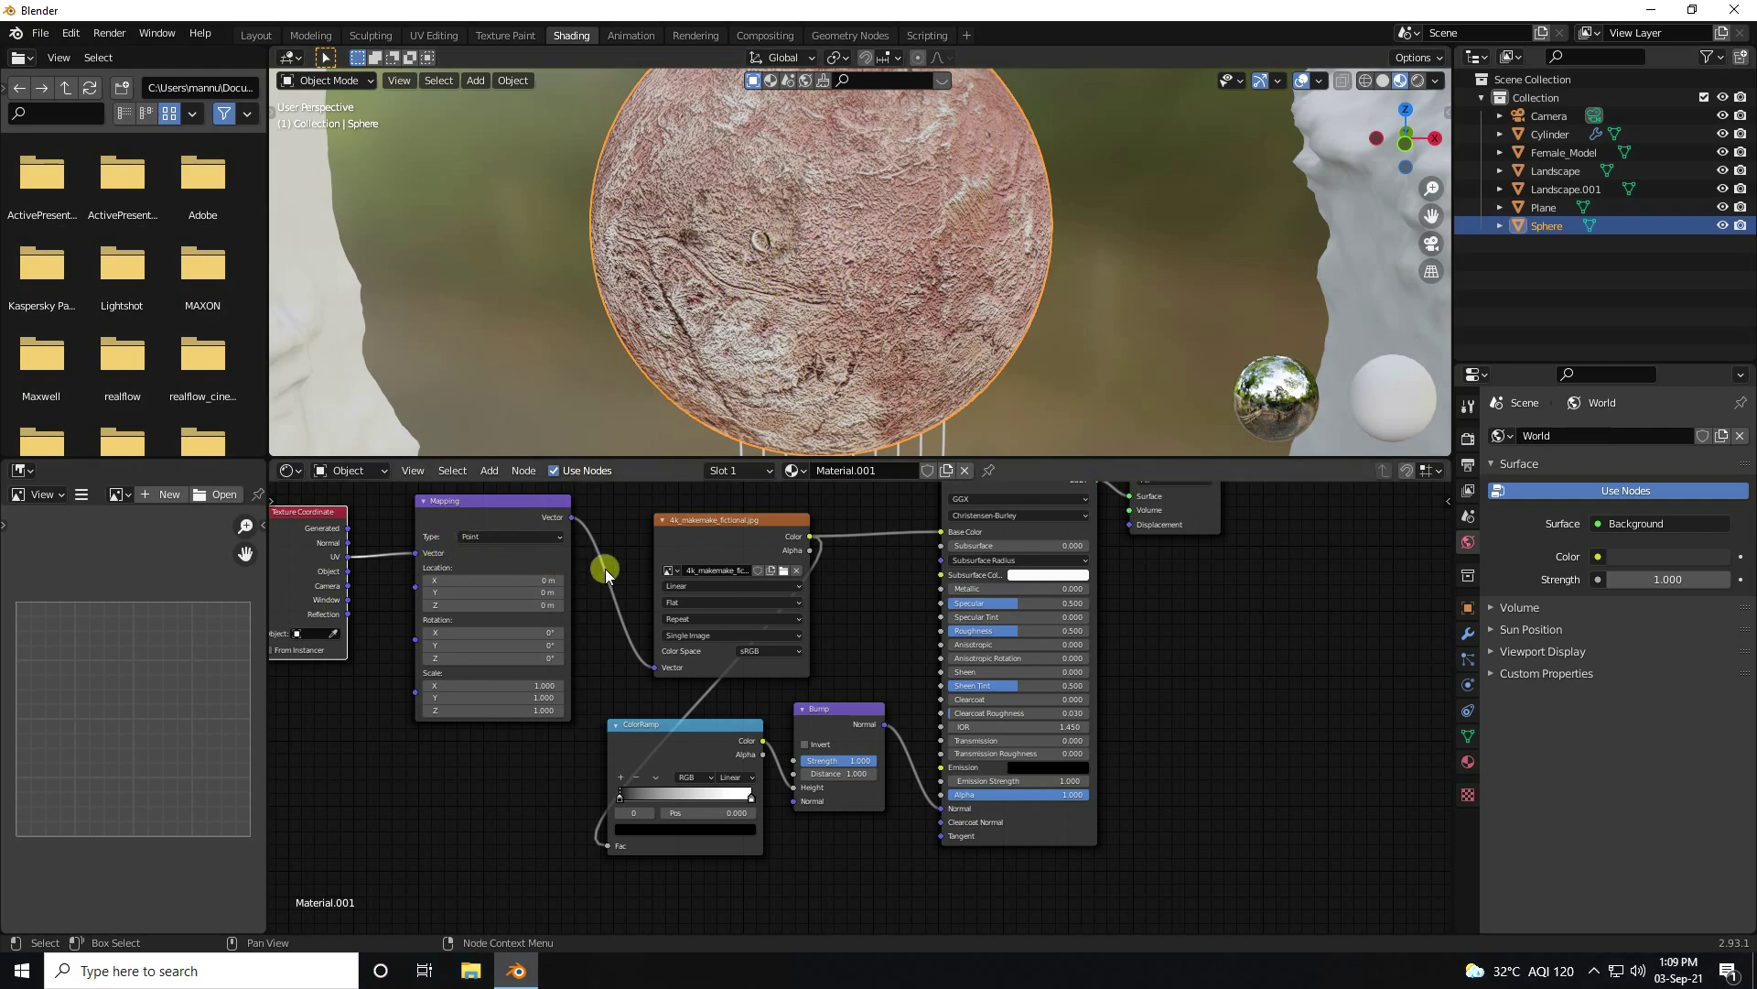
Step: Feed Object coordinates into the Mapping node and set the texture projection to Sphere
left_click_drag(414, 553, 353, 571)
left_click_drag(404, 566, 416, 571)
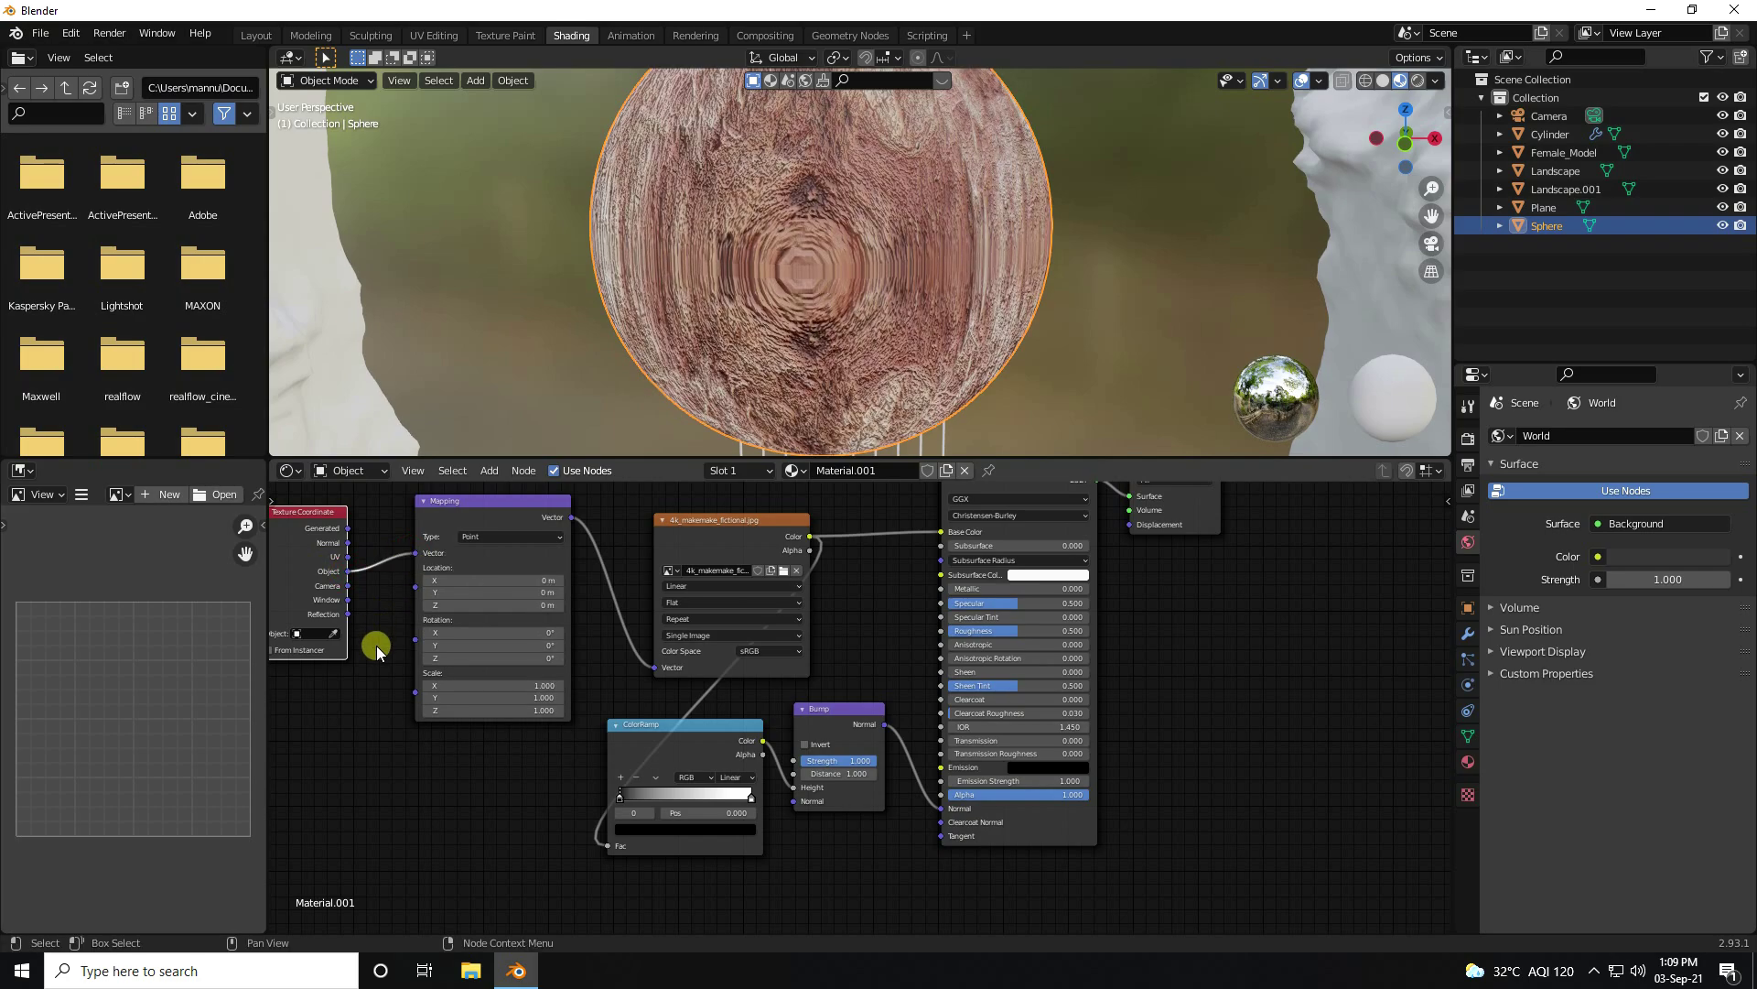
left_click(680, 602)
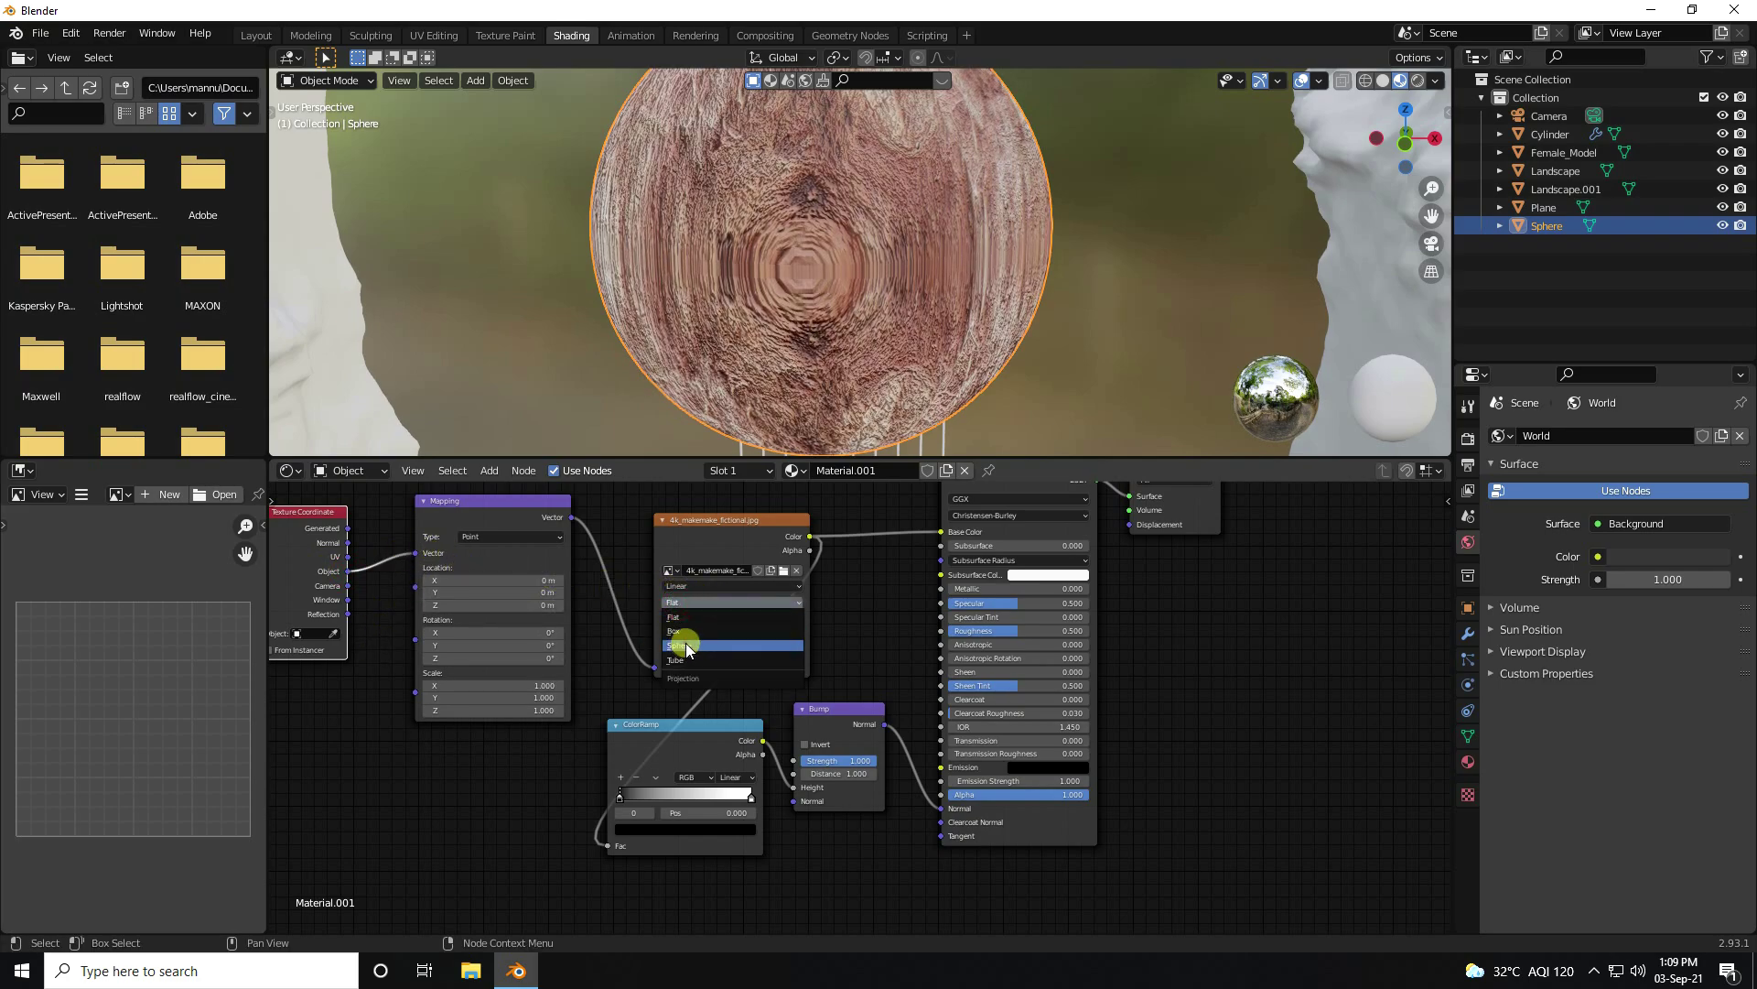
left_click(684, 644)
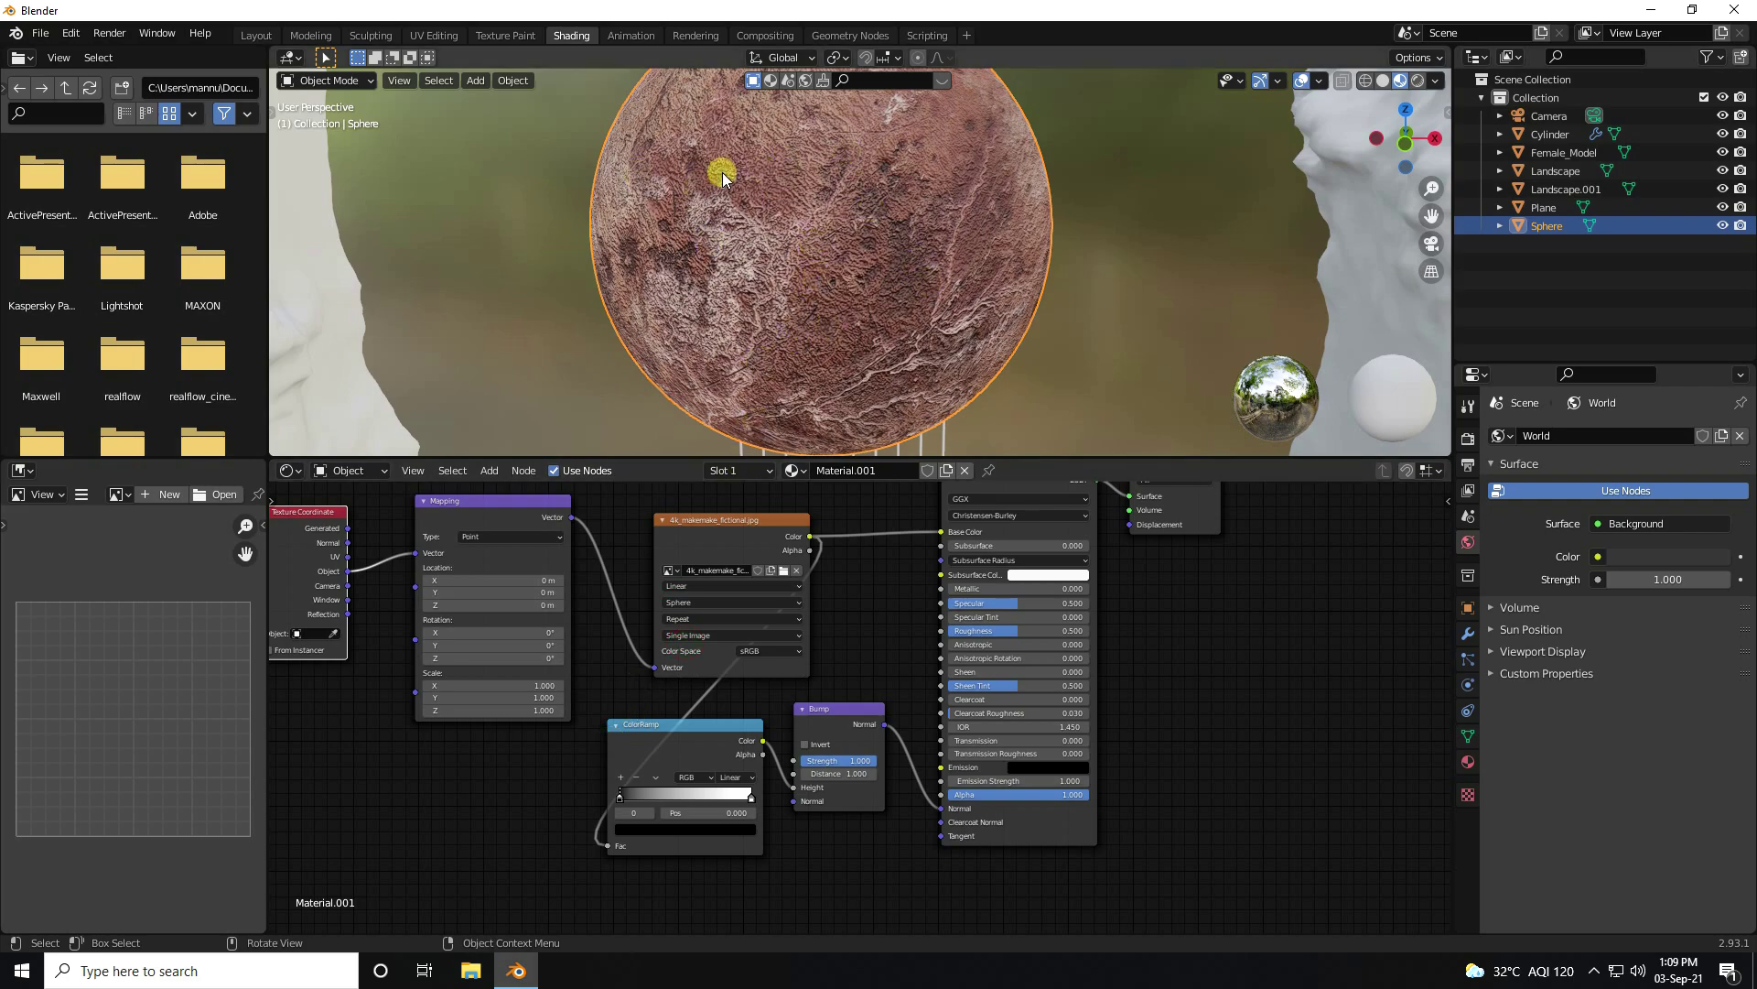
middle_click_drag(882, 294, 994, 173)
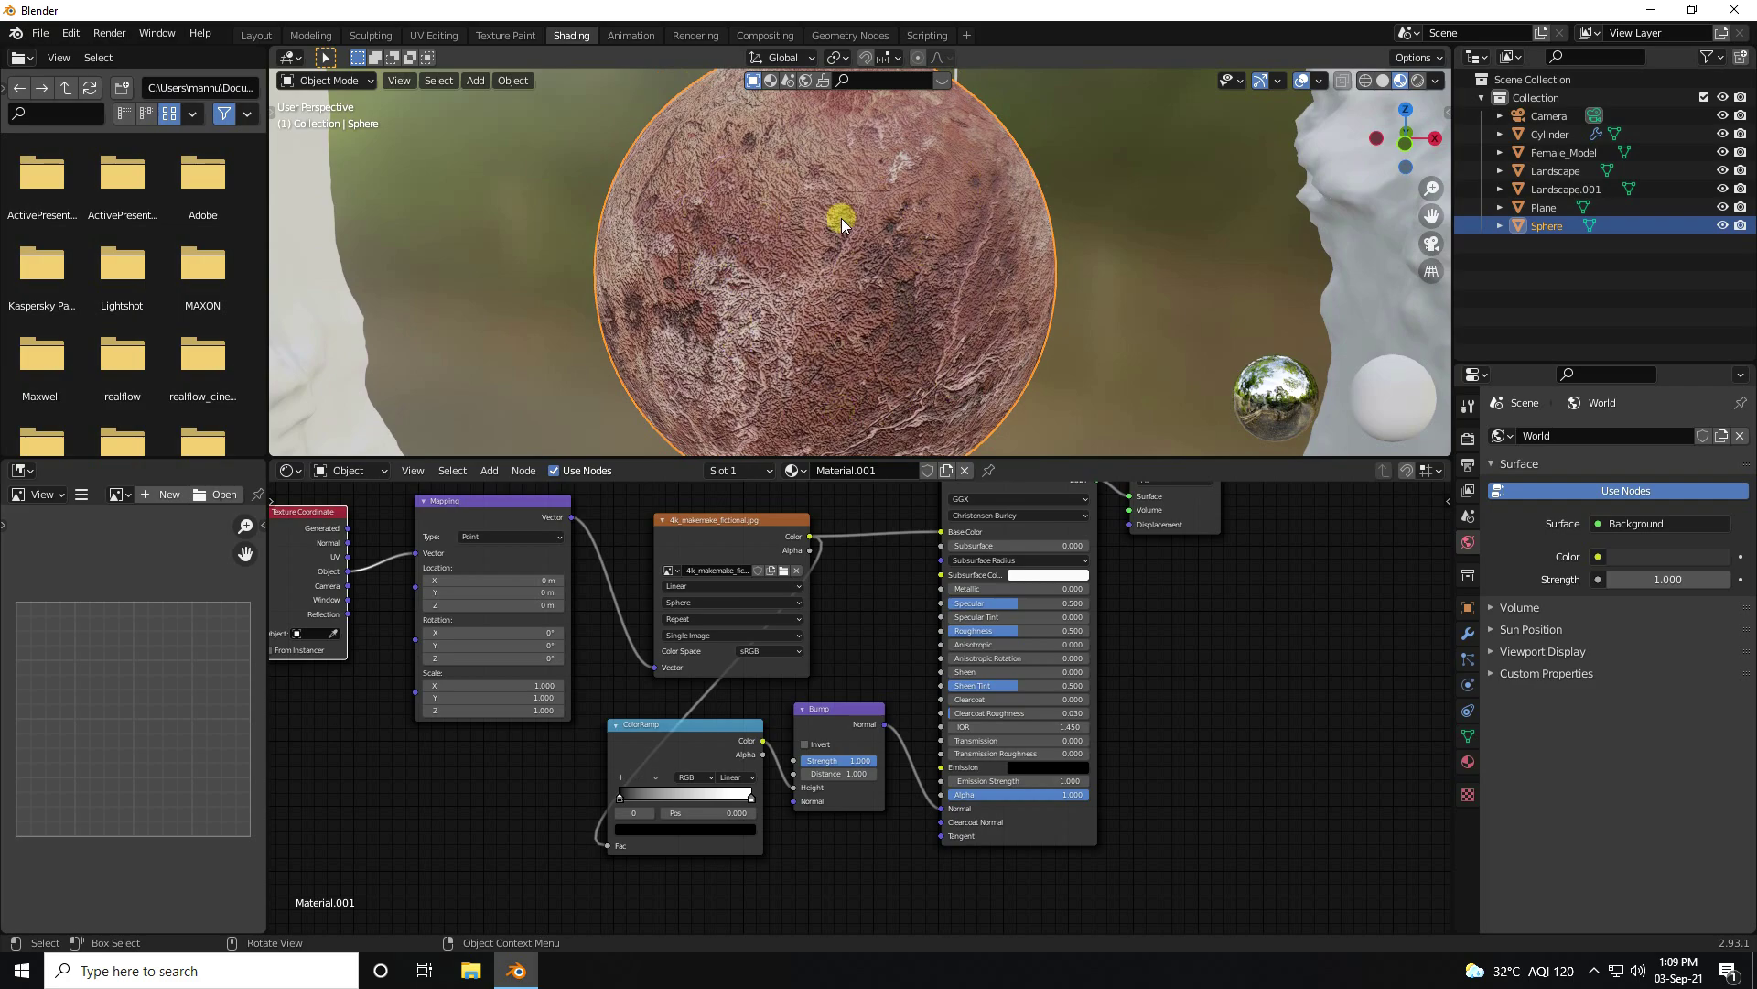
scroll(772, 286, "up", 1)
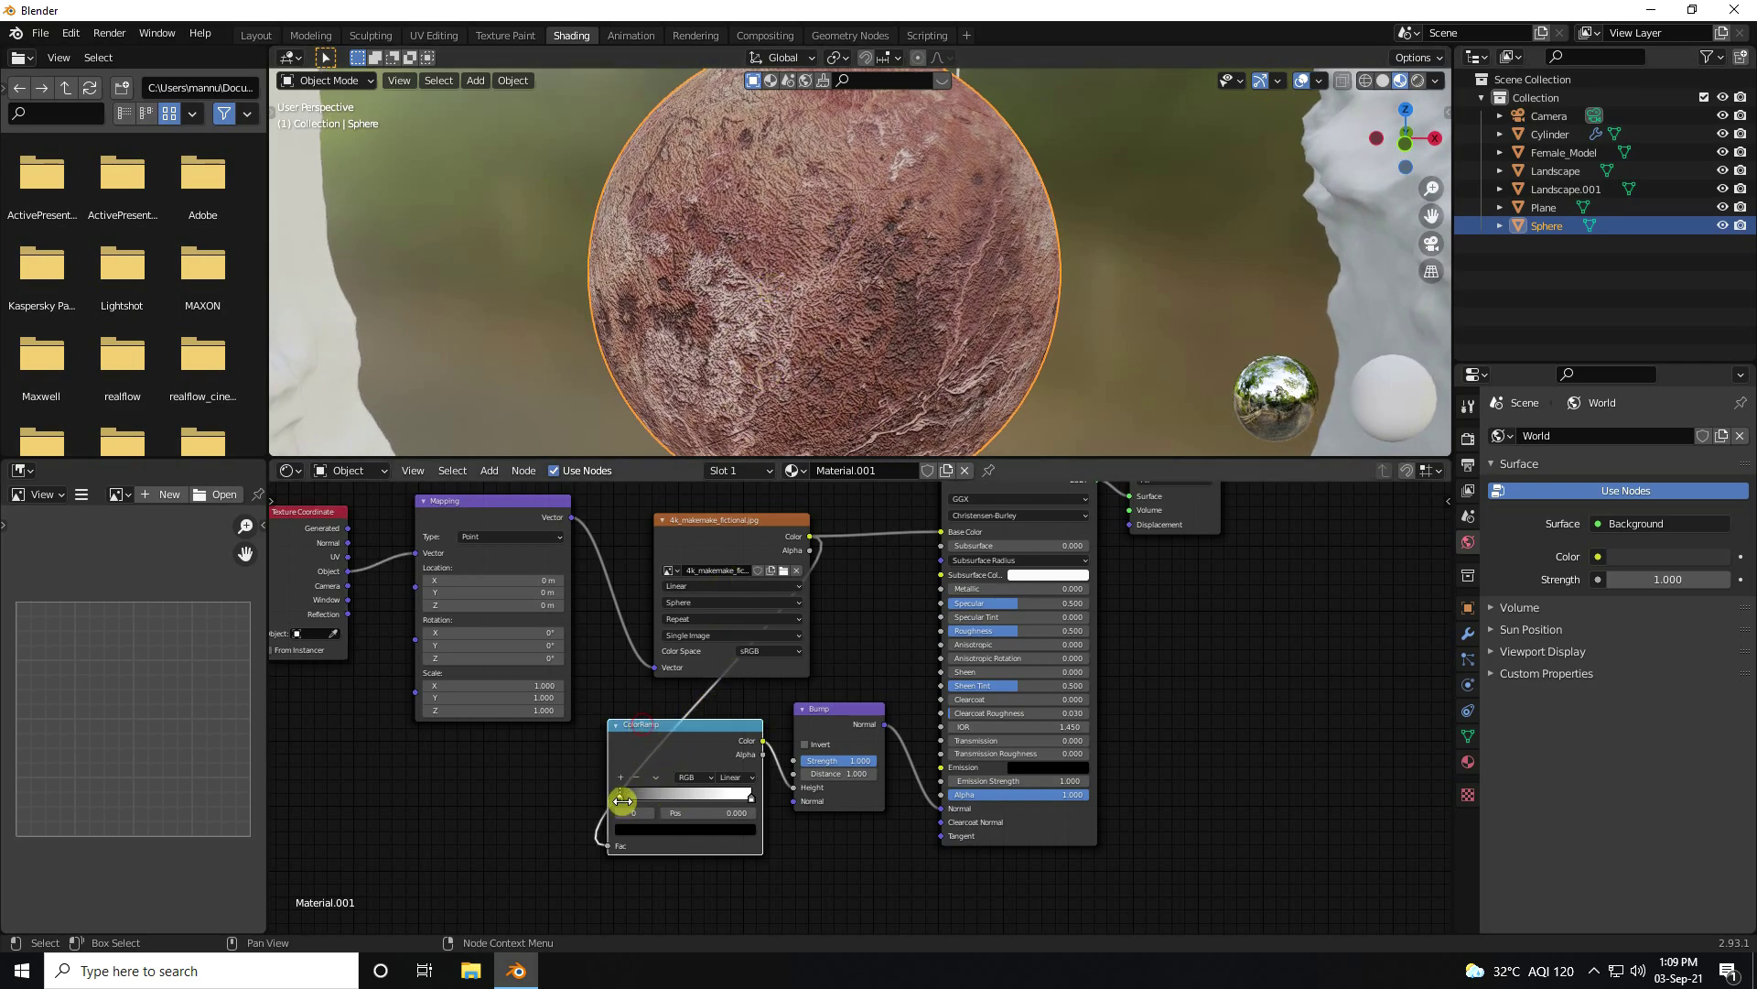
Step: Darken the ramp's black stop, set bump Strength to 2 and Roughness to 0.25
left_click_drag(620, 797, 643, 807)
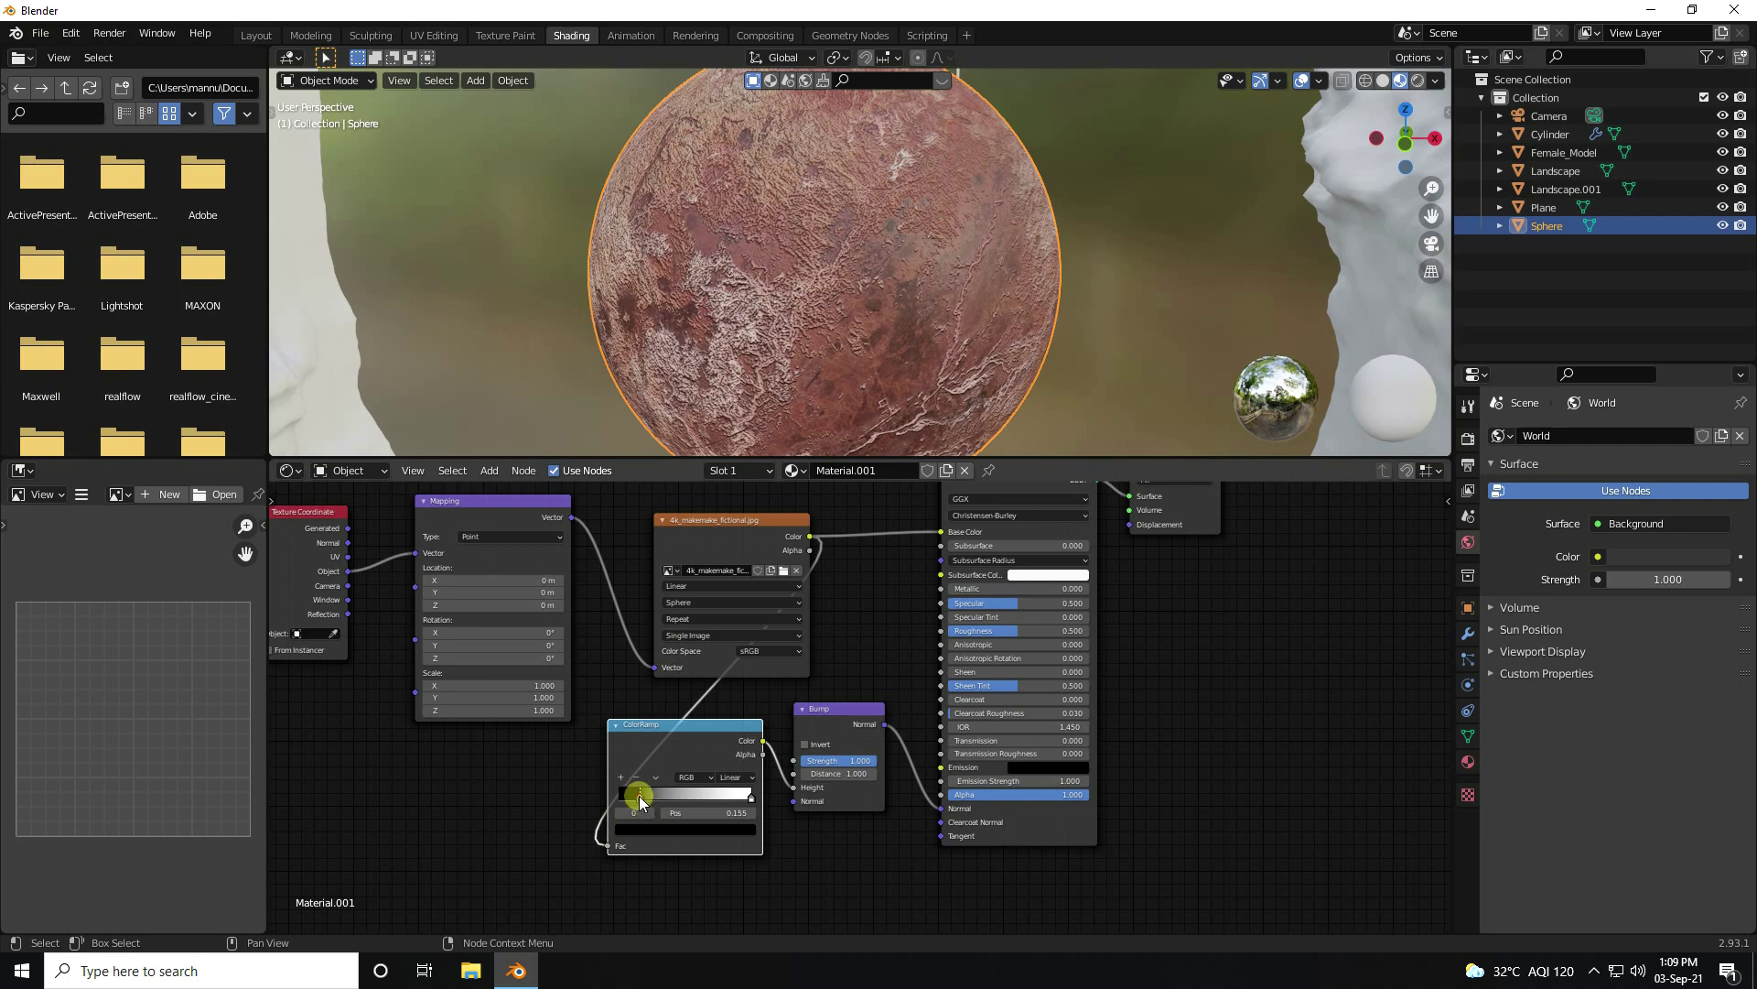
left_click_drag(641, 803, 637, 801)
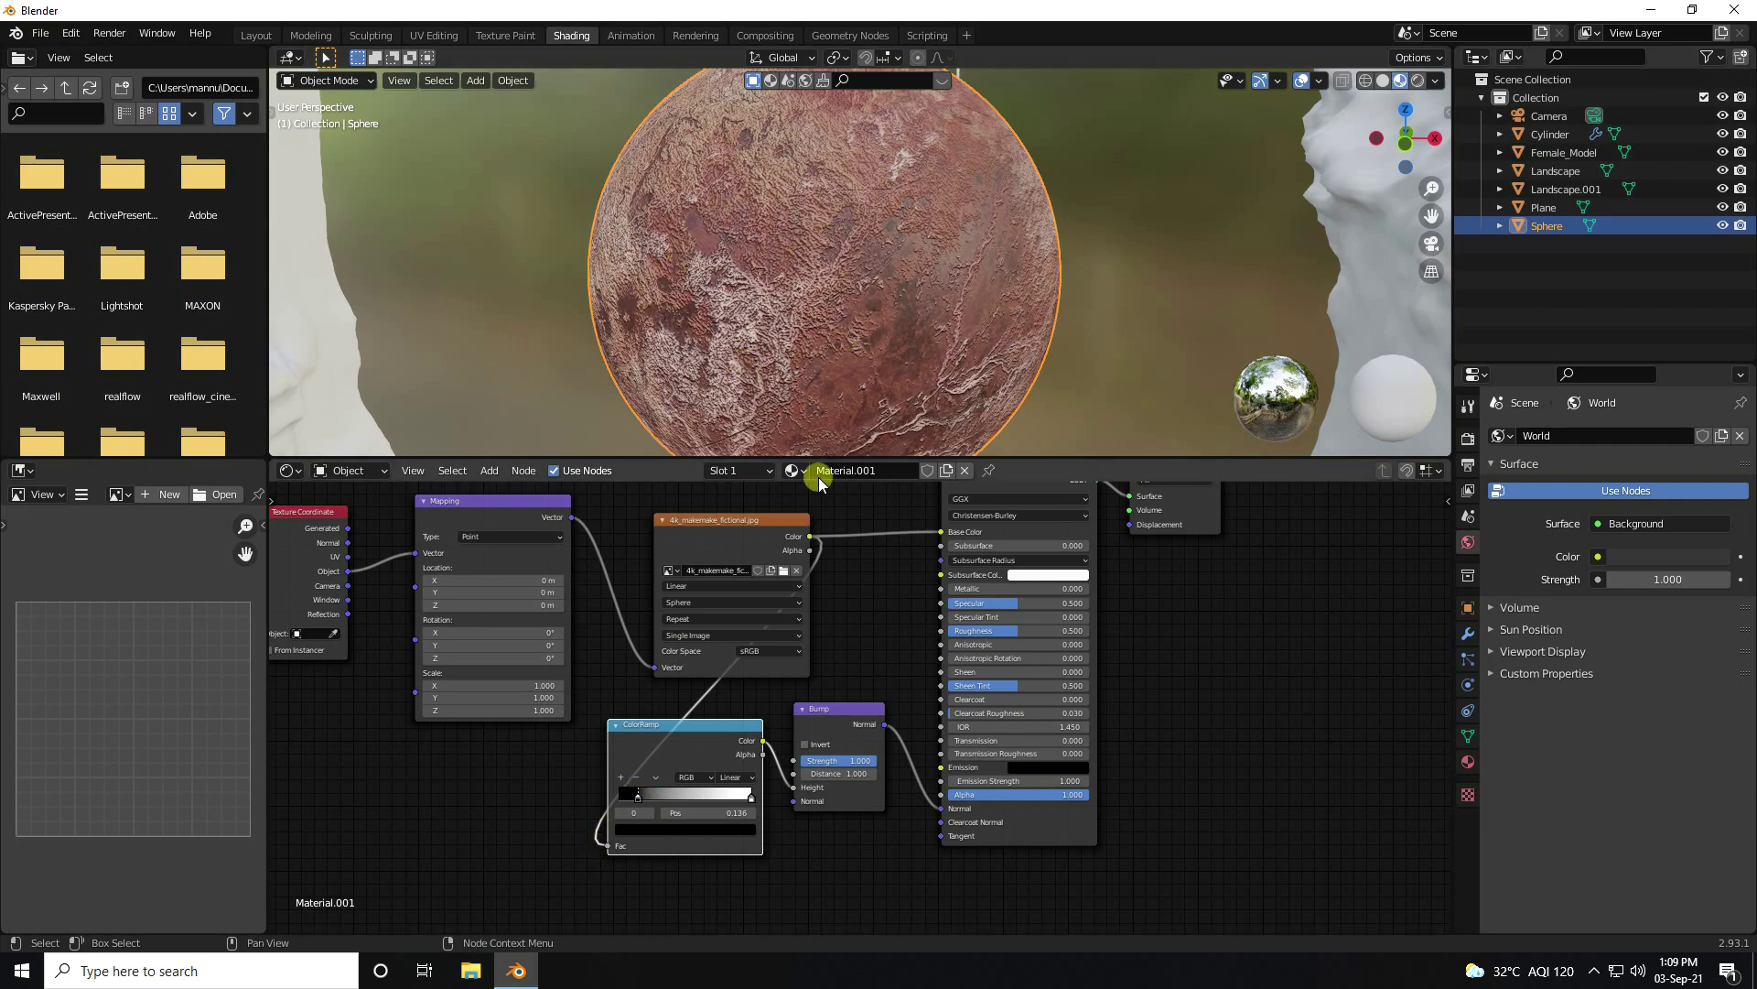
left_click(842, 761)
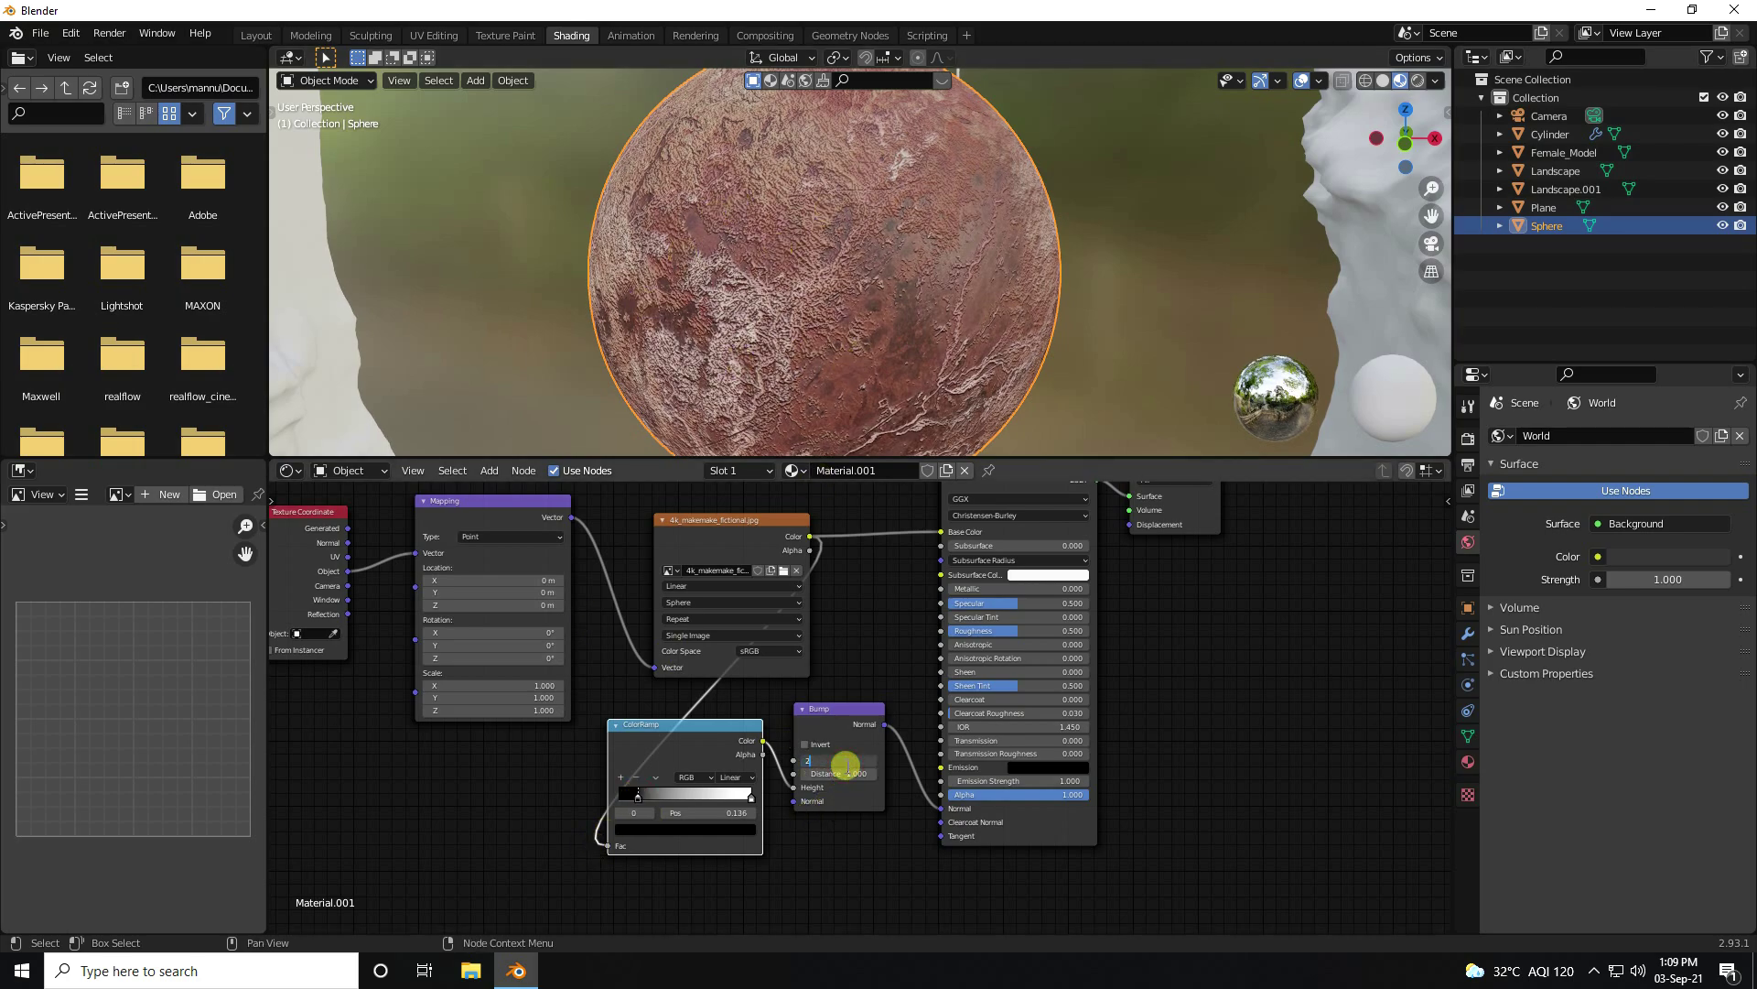
key("Return")
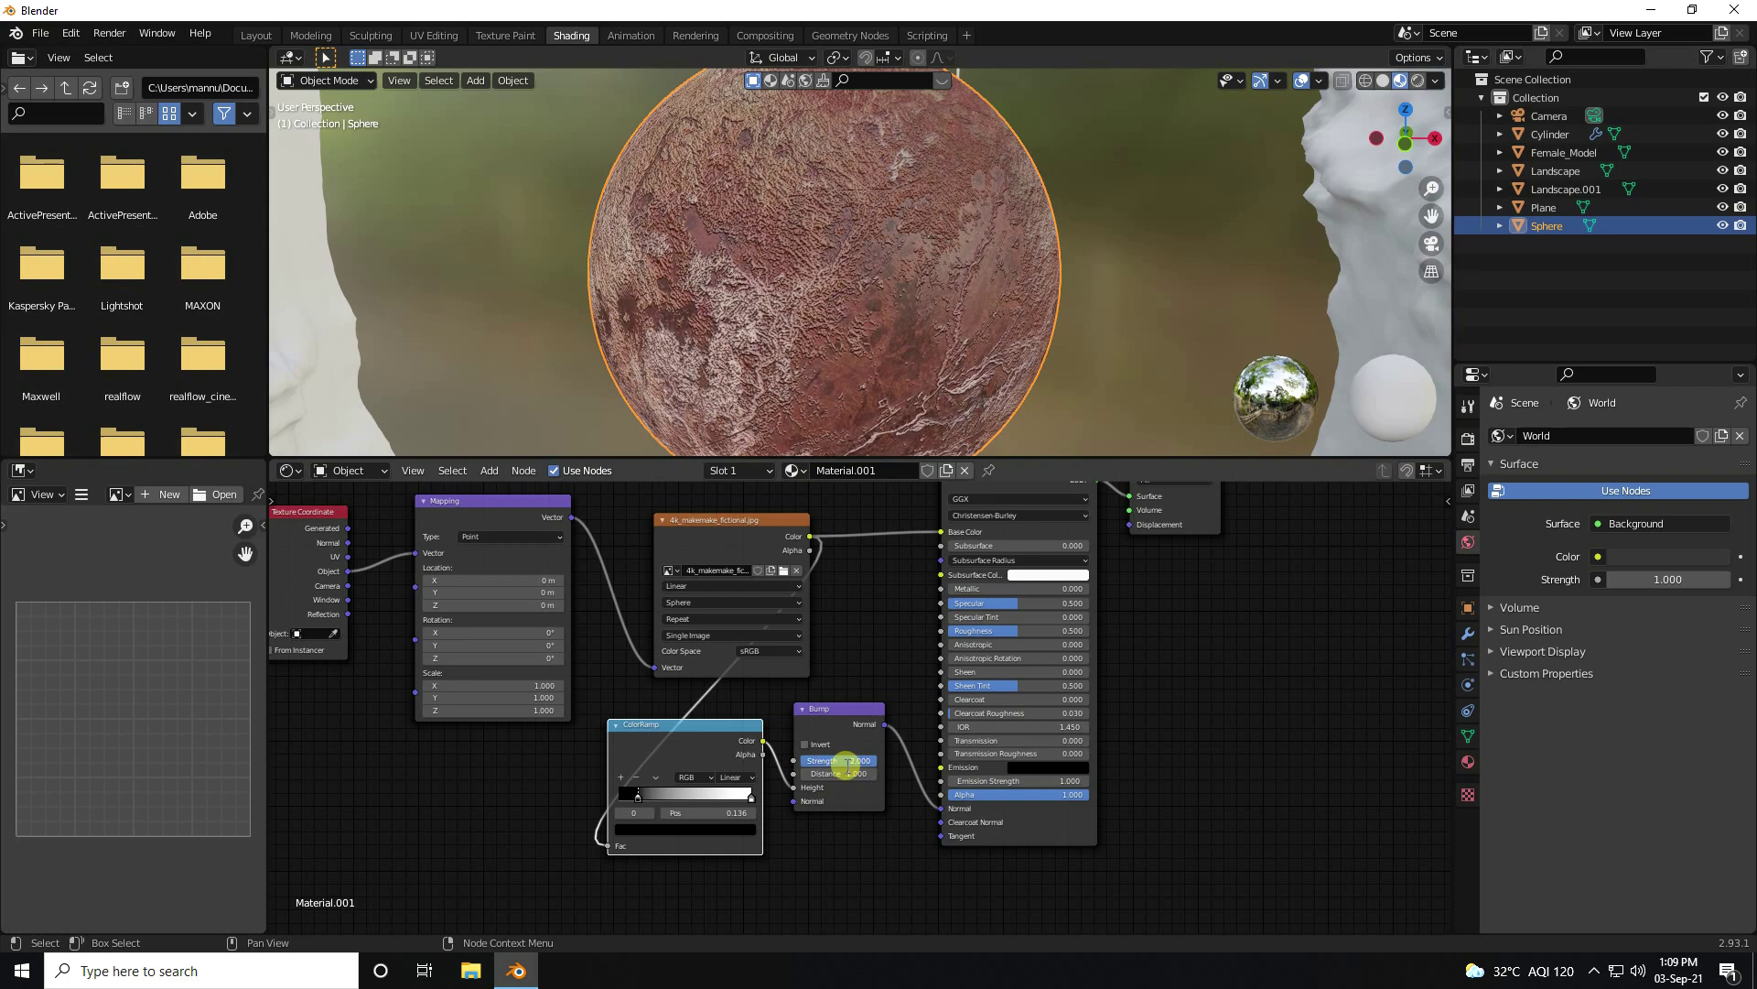
left_click(970, 590)
mouse_move(1006, 636)
left_mouse_down()
mouse_move(953, 635)
mouse_move(962, 649)
left_mouse_up()
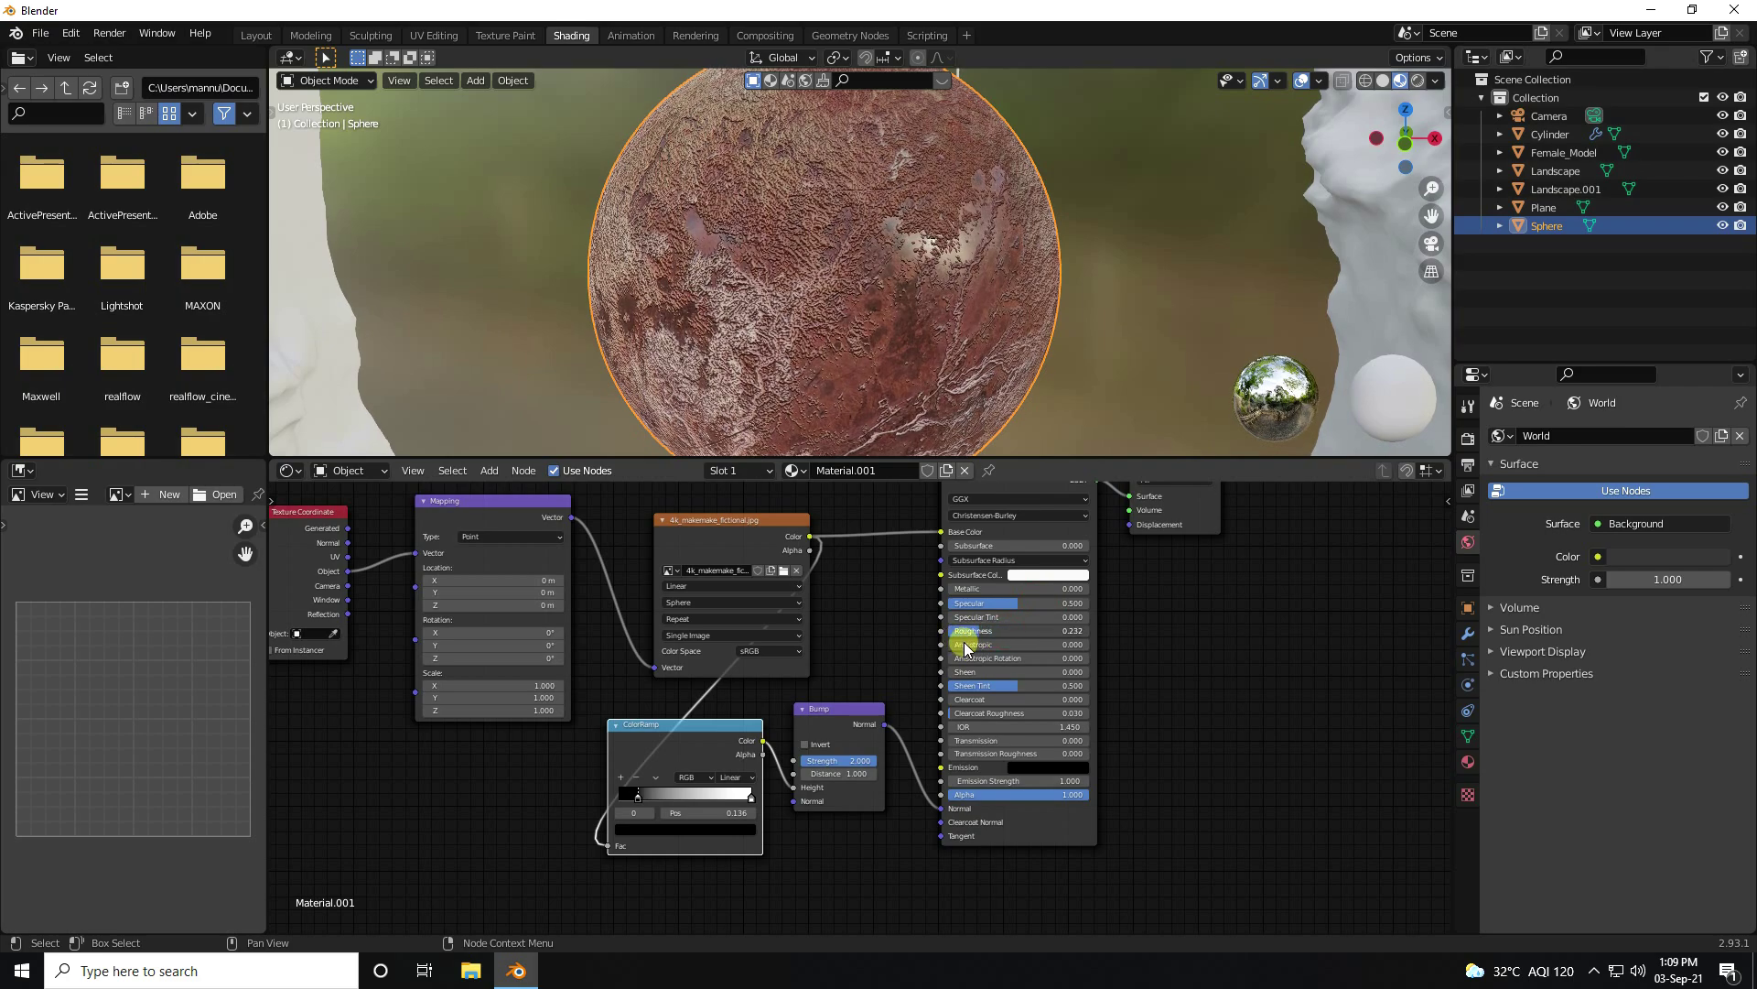
left_click(971, 633)
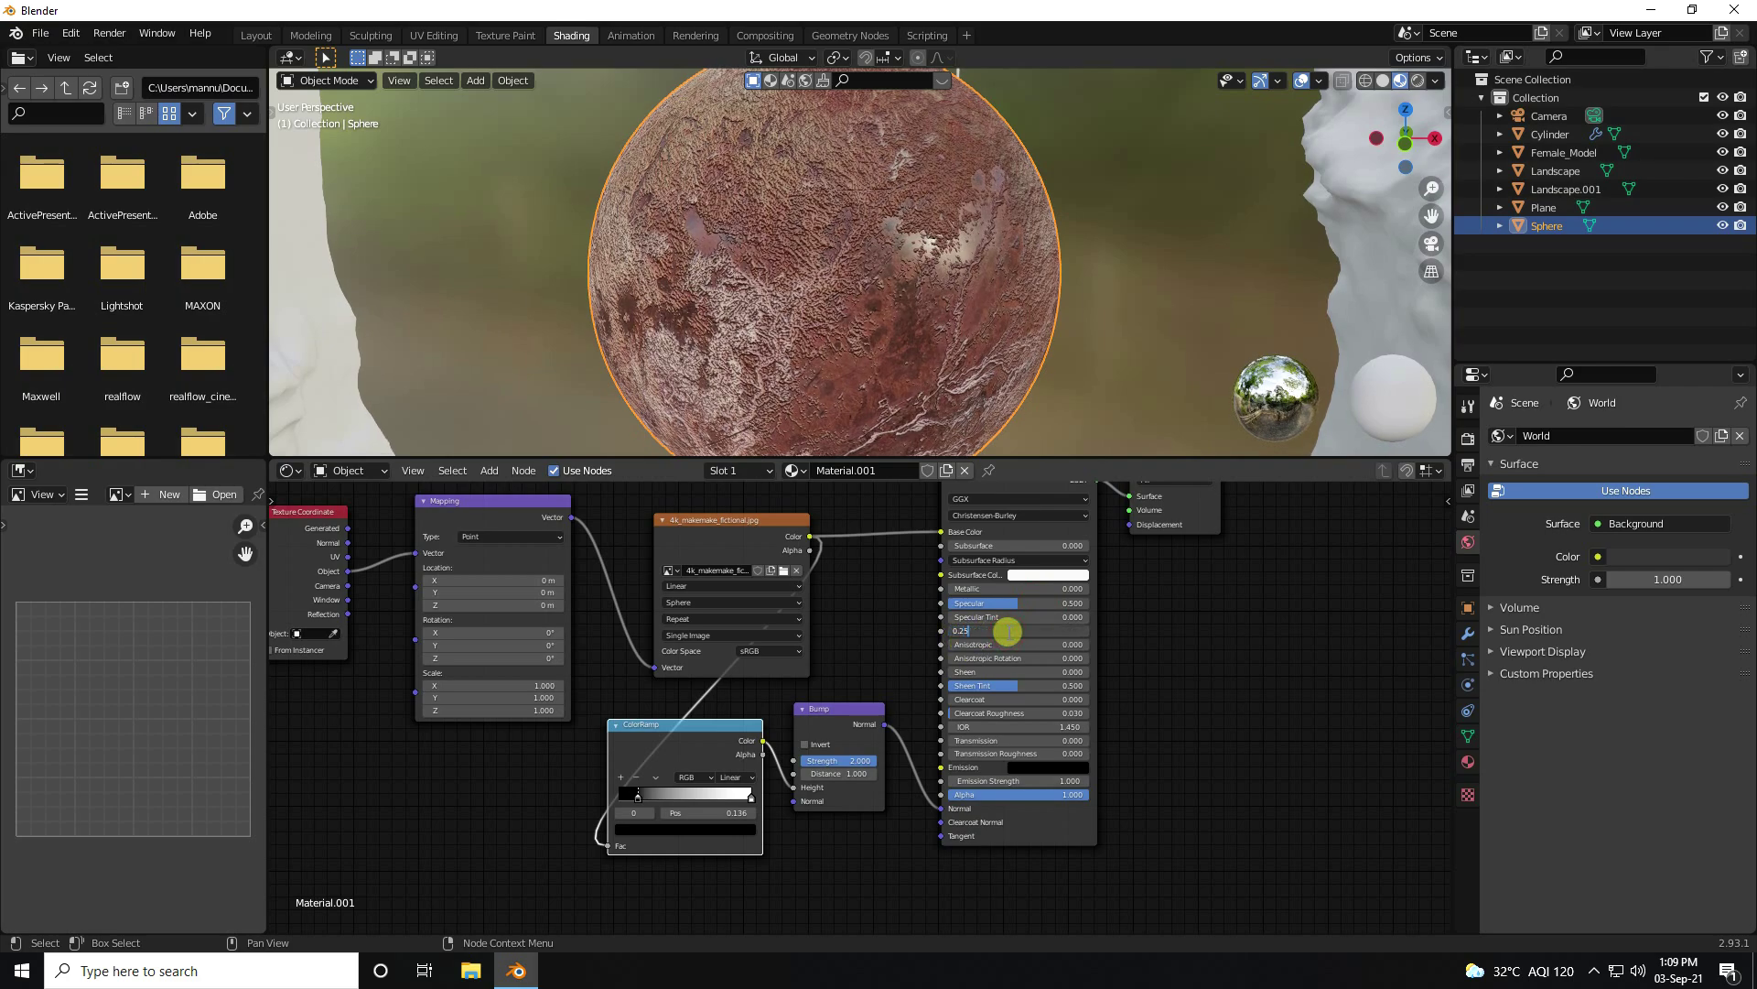
key("Return")
Step: Shrink the node editor, select the left Landscape rock wall and switch to Layout
scroll(719, 706, "down", 2)
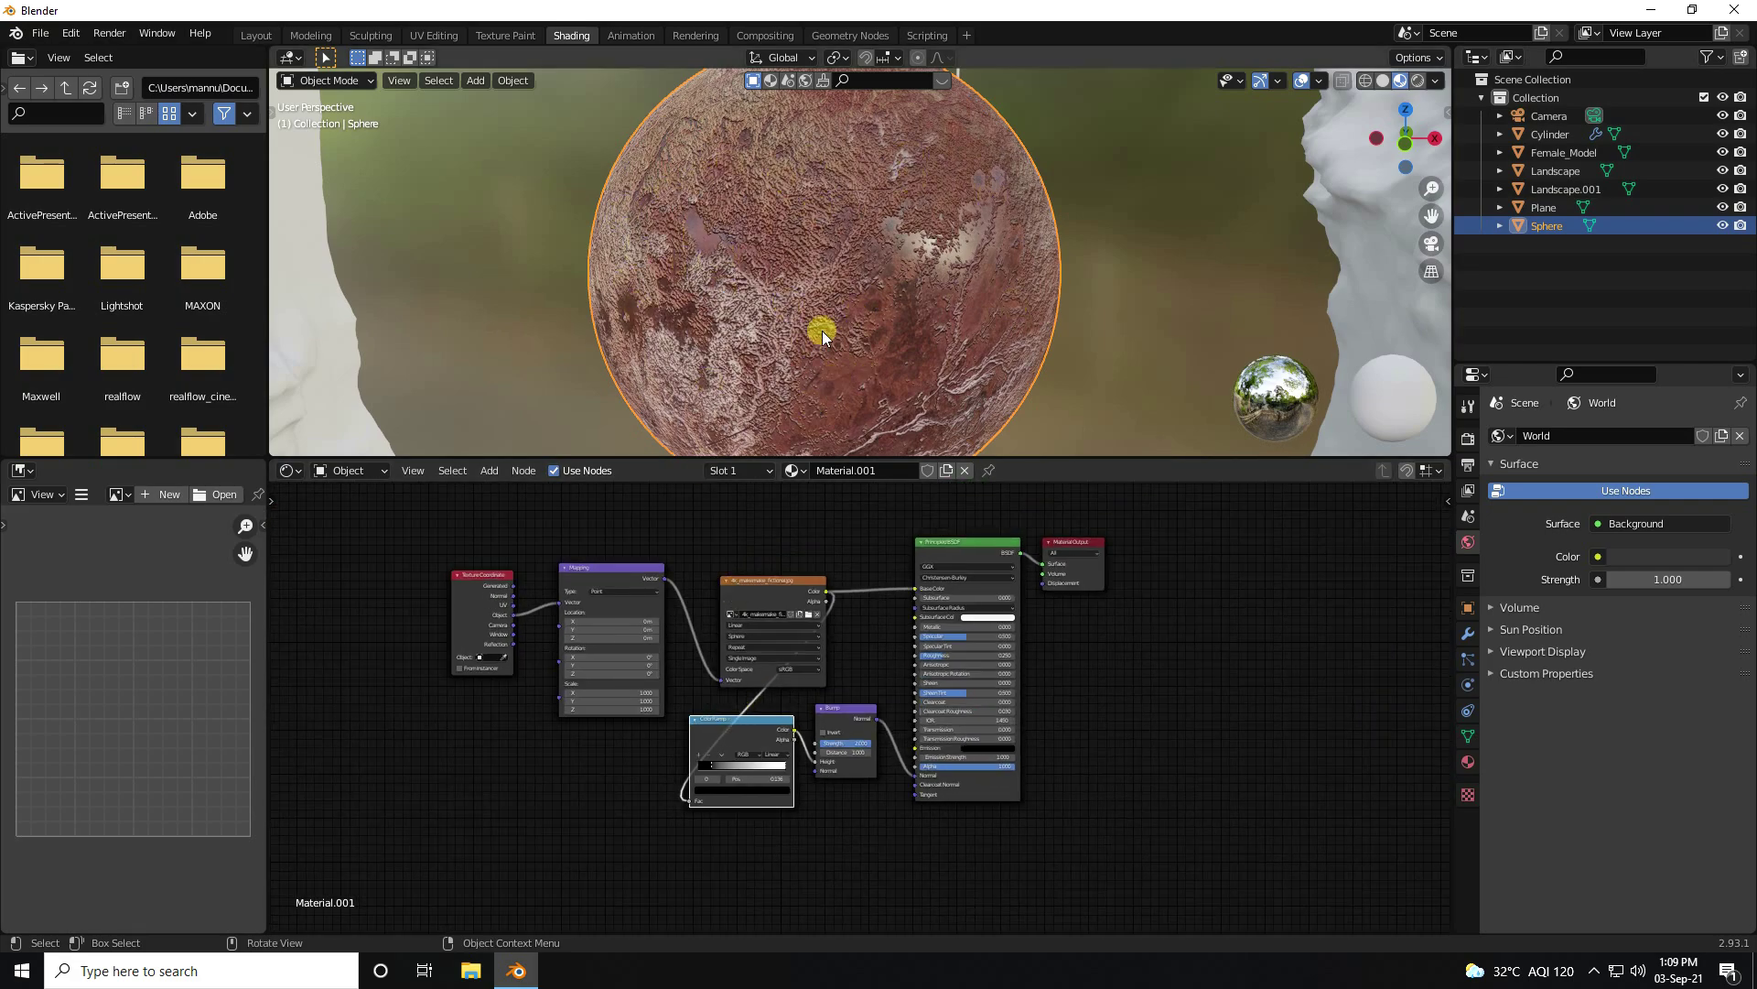
scroll(876, 319, "down", 3)
left_click_drag(765, 458, 761, 640)
scroll(837, 421, "down", 7)
left_click(619, 388)
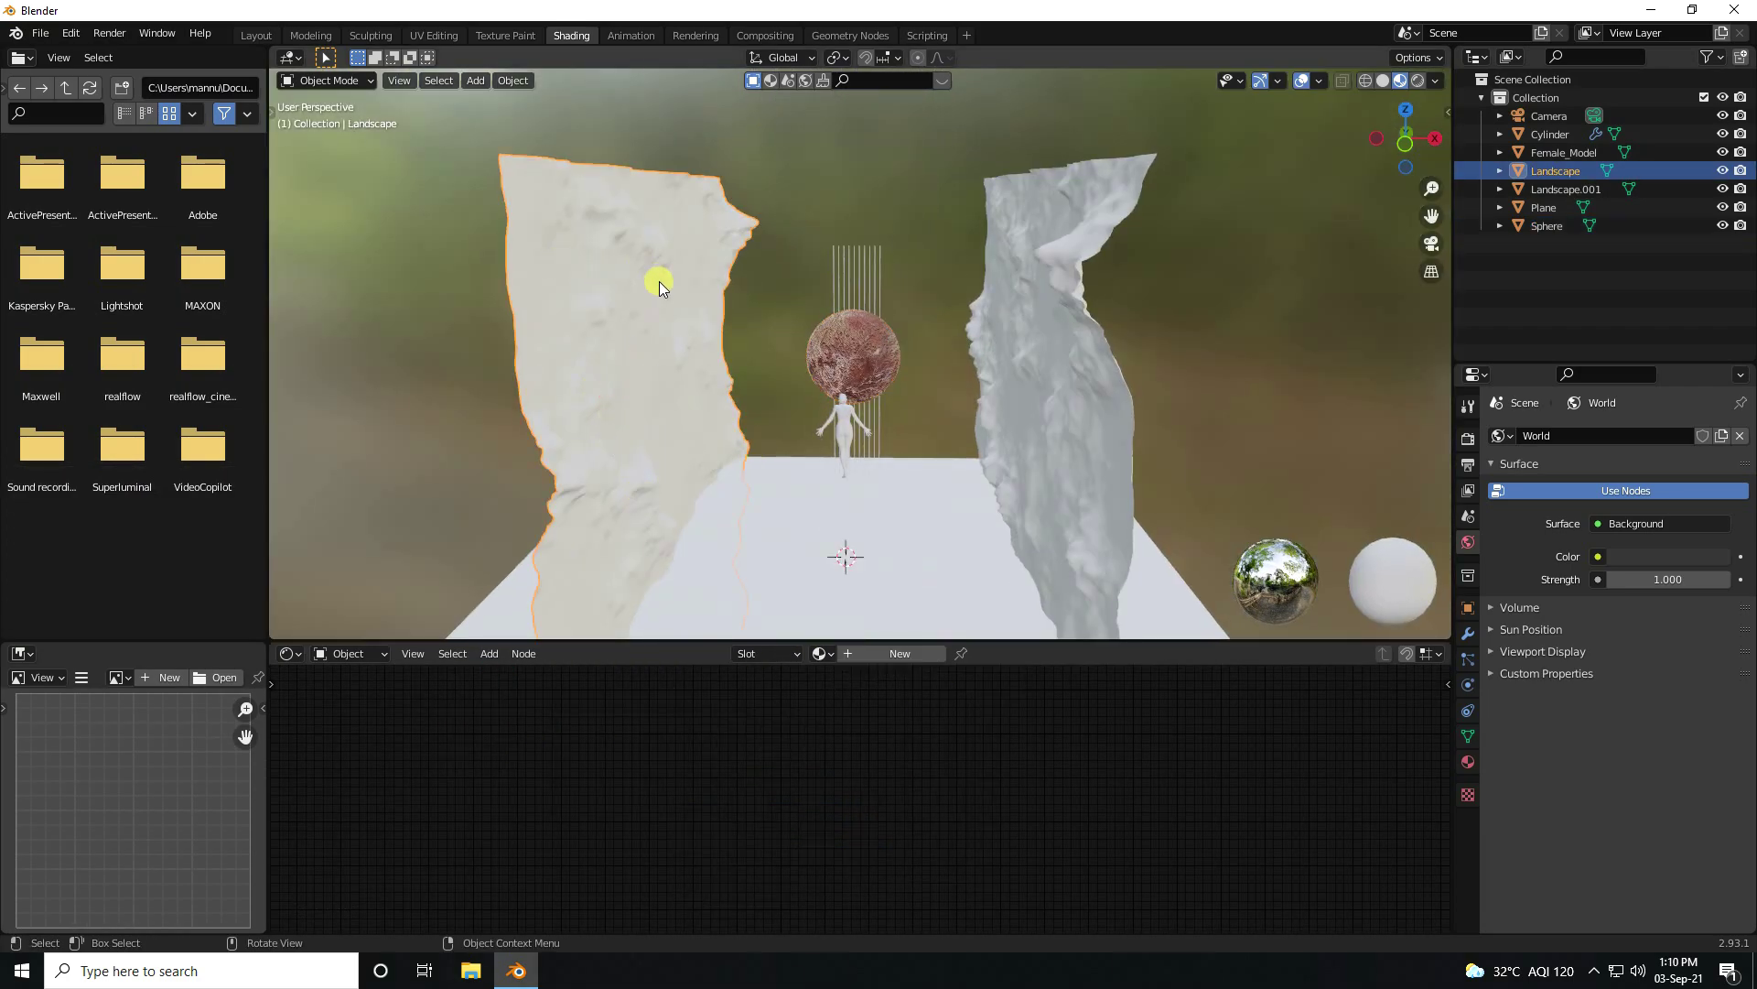
left_click(256, 35)
Step: UV-unwrap the Landscape mesh in Edit Mode and return it to Object Mode
middle_click_drag(670, 495, 790, 509)
scroll(789, 502, "down", 6)
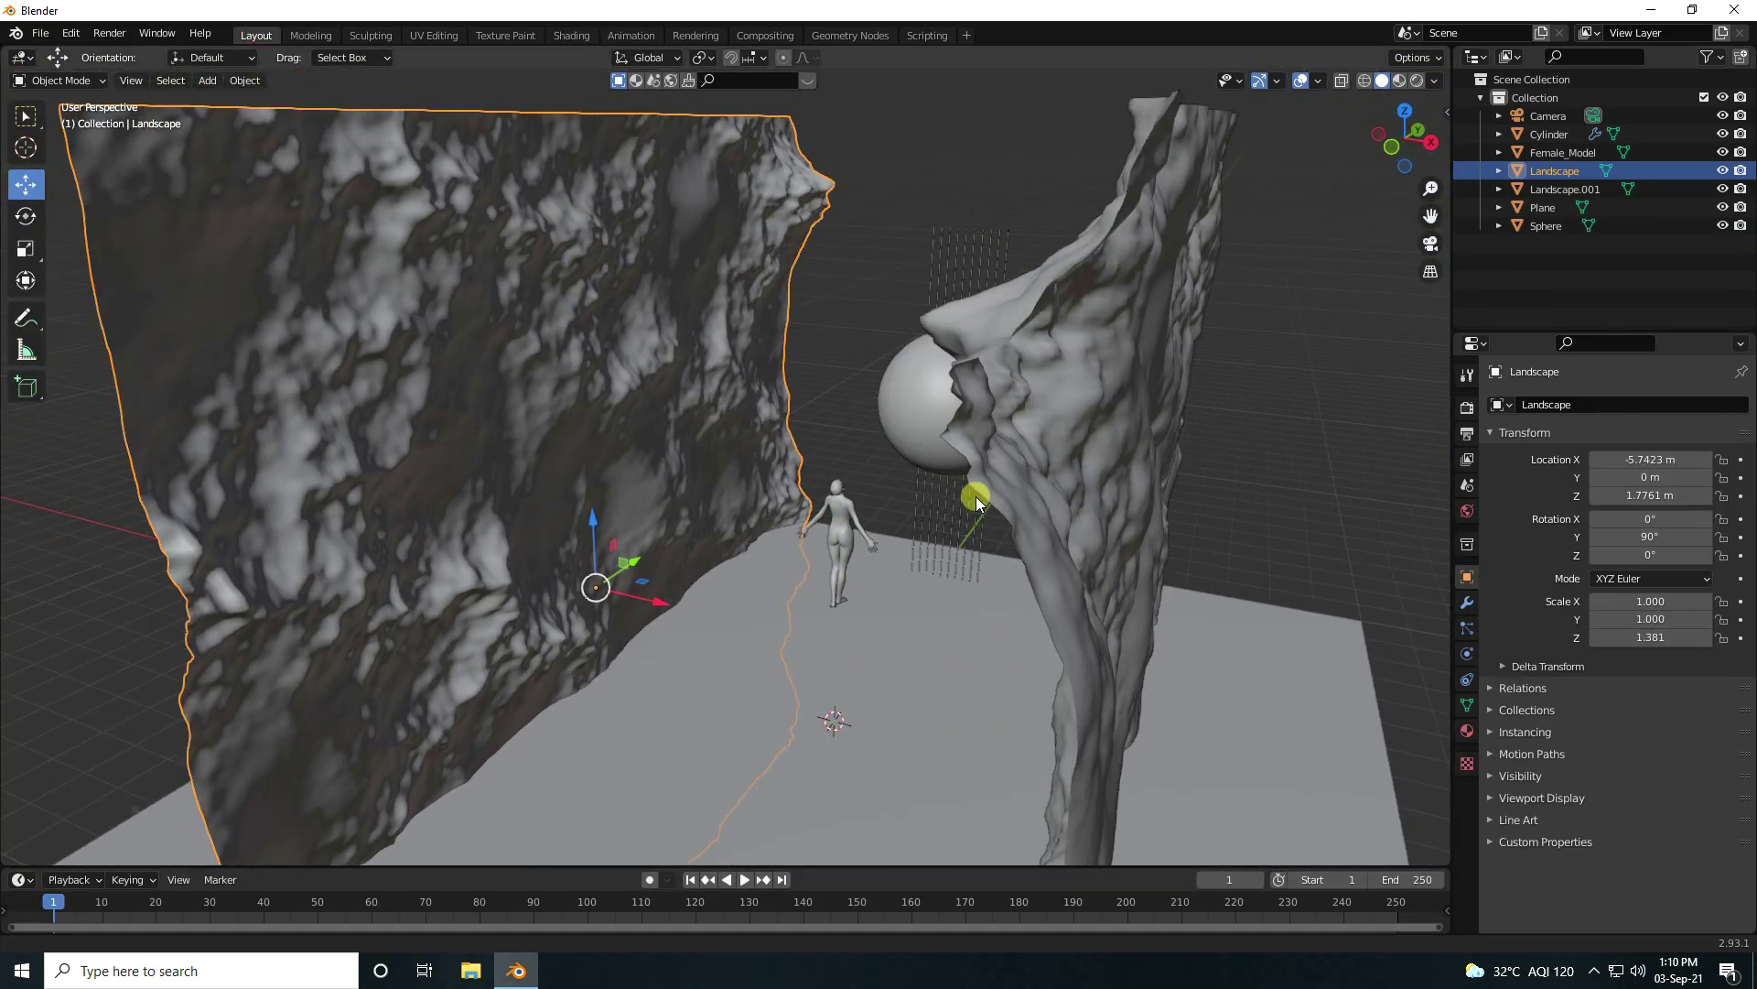
scroll(611, 381, "up", 1)
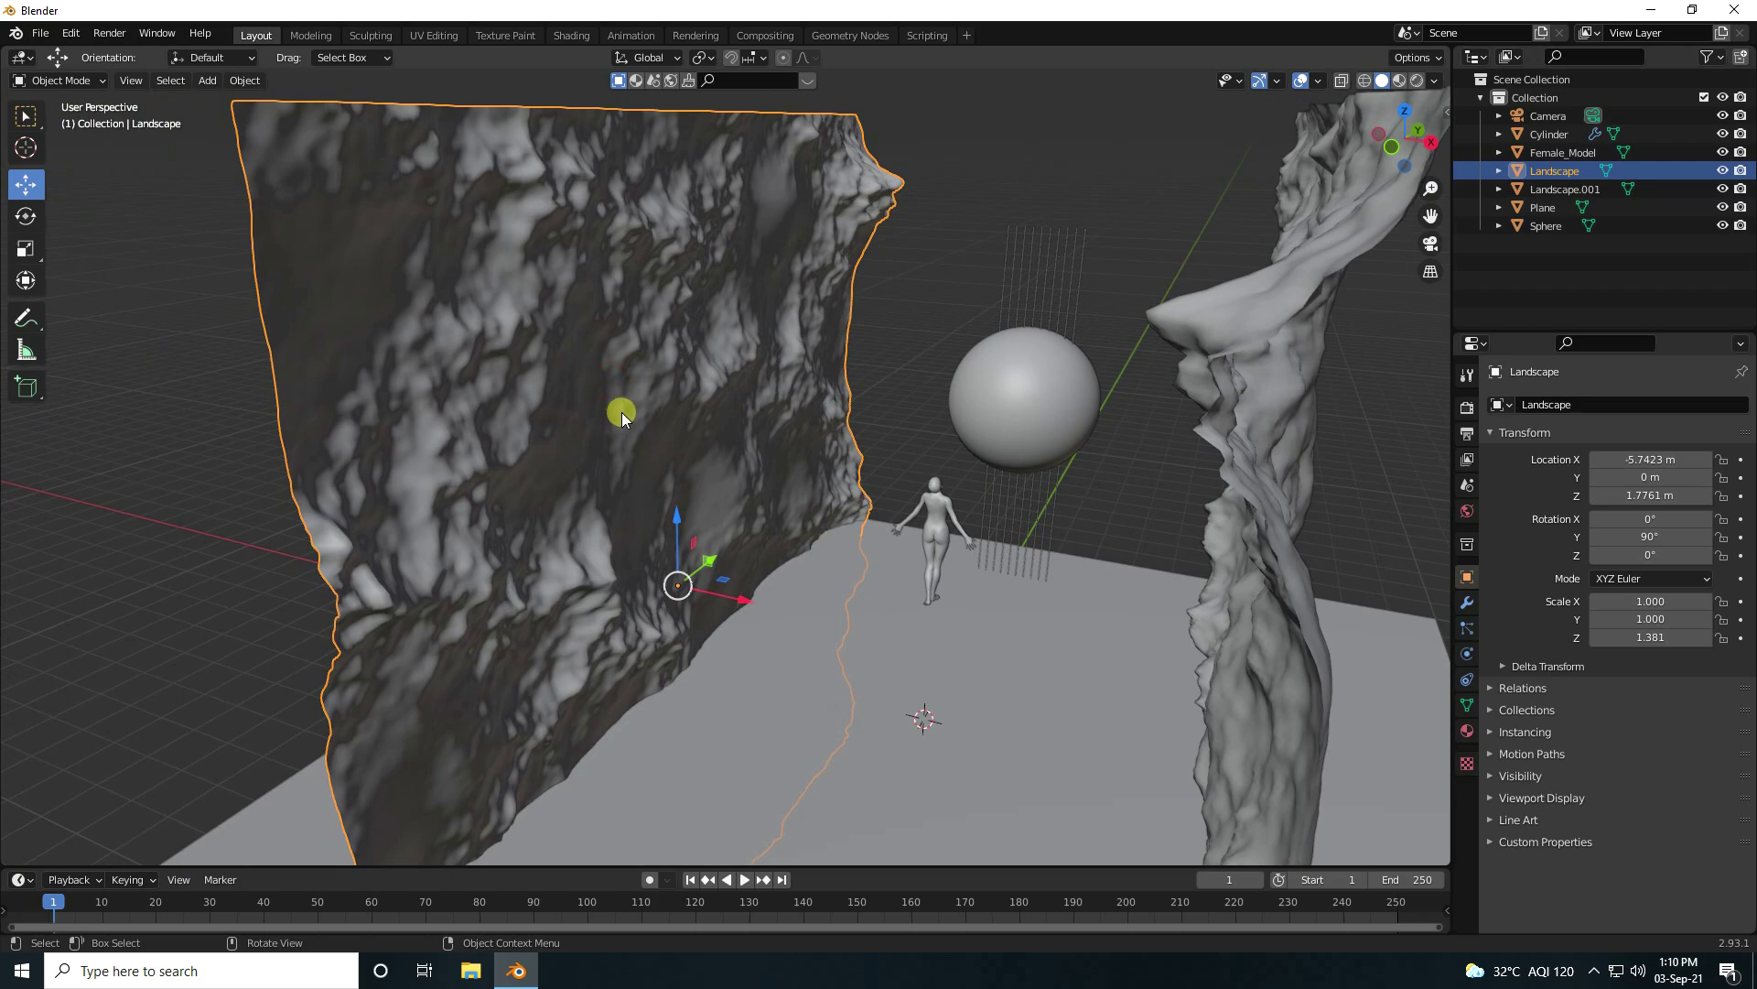
left_click(60, 80)
left_click(53, 123)
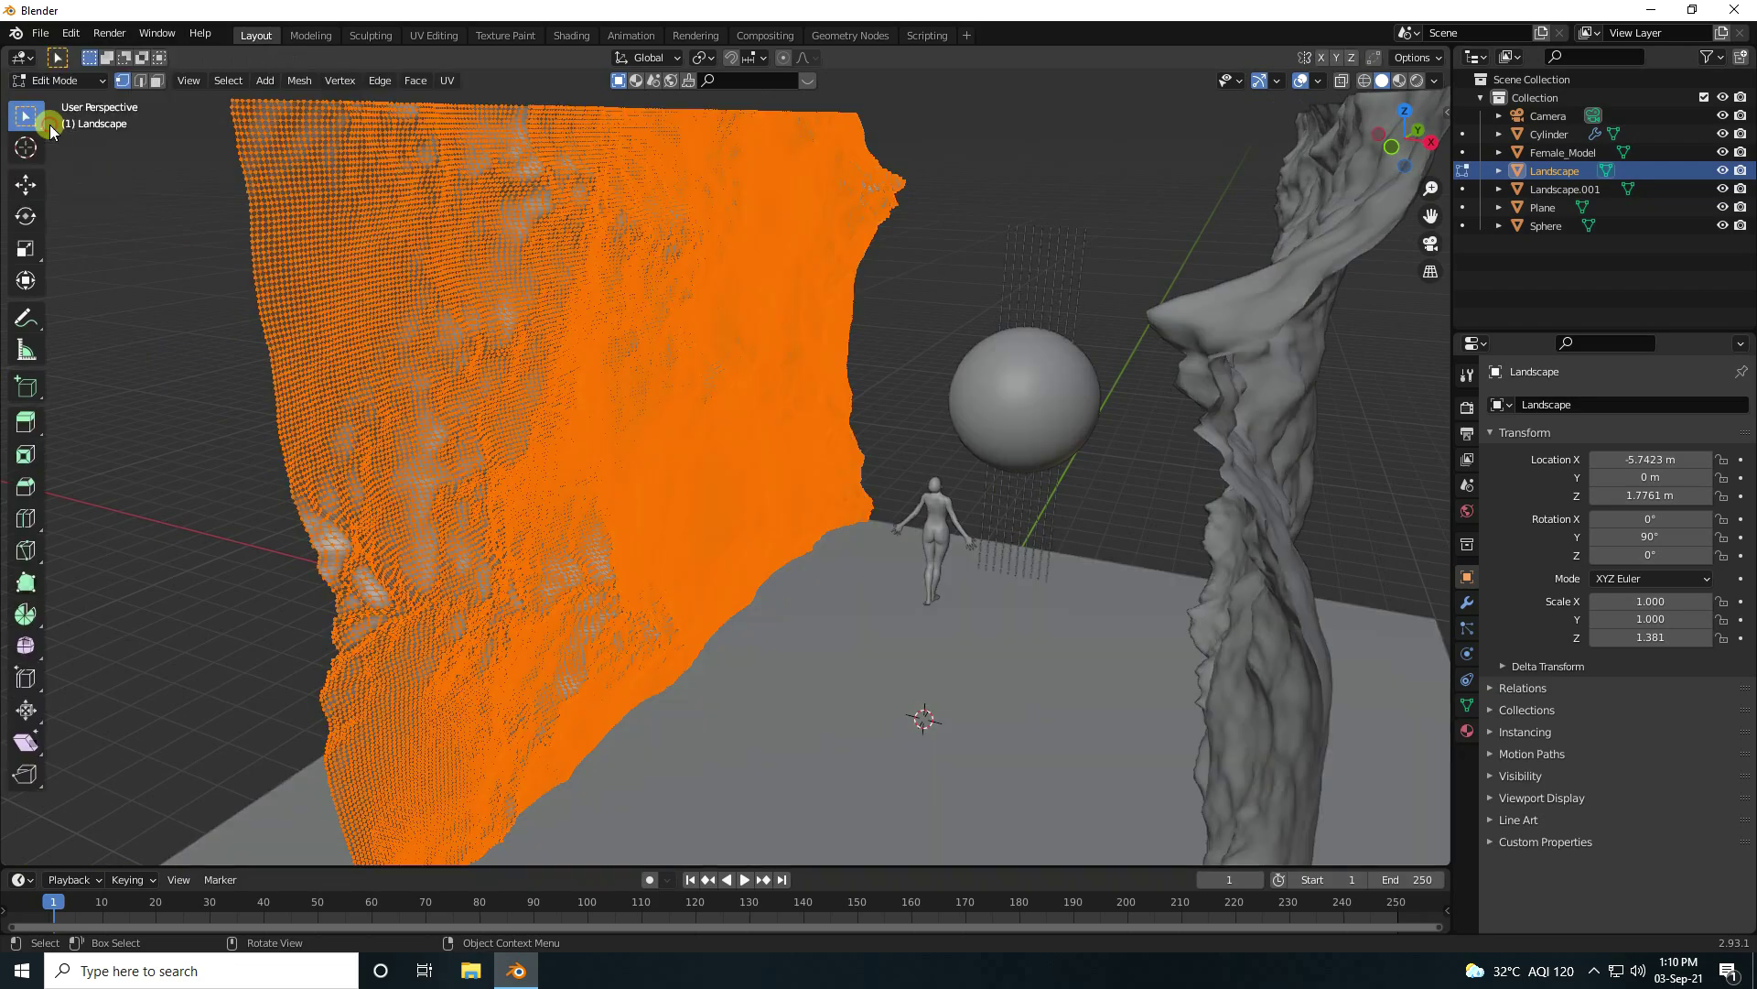
key("u")
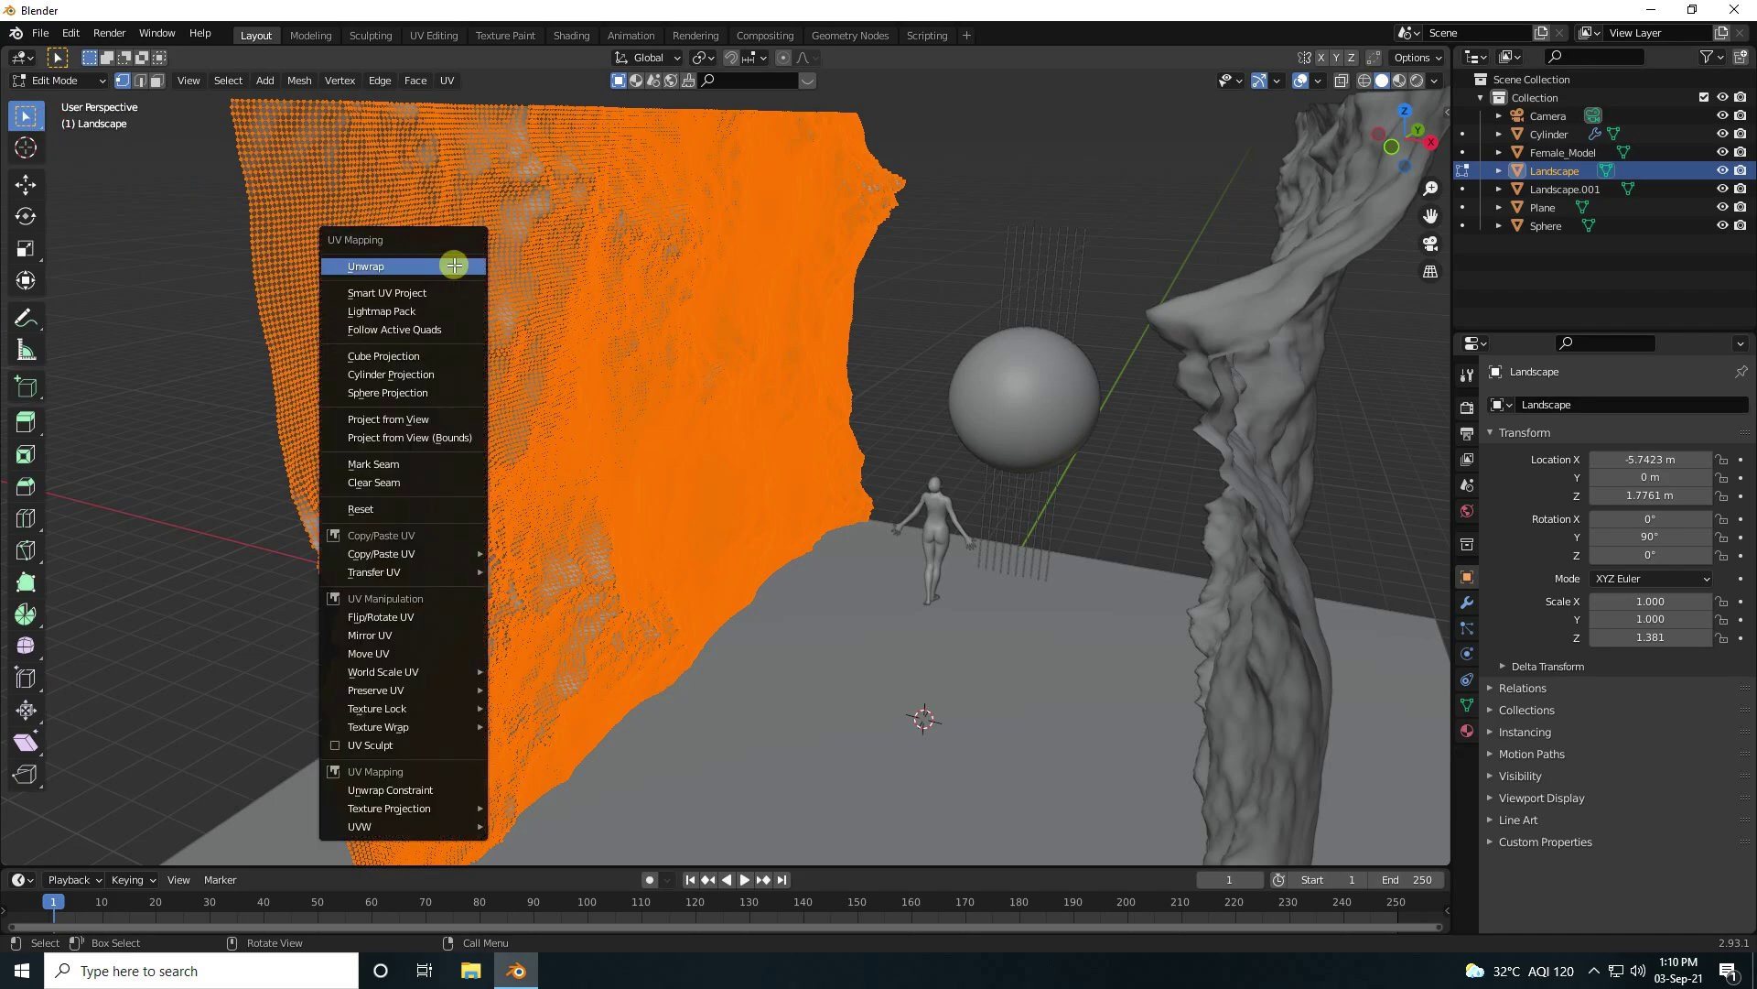
left_click(380, 271)
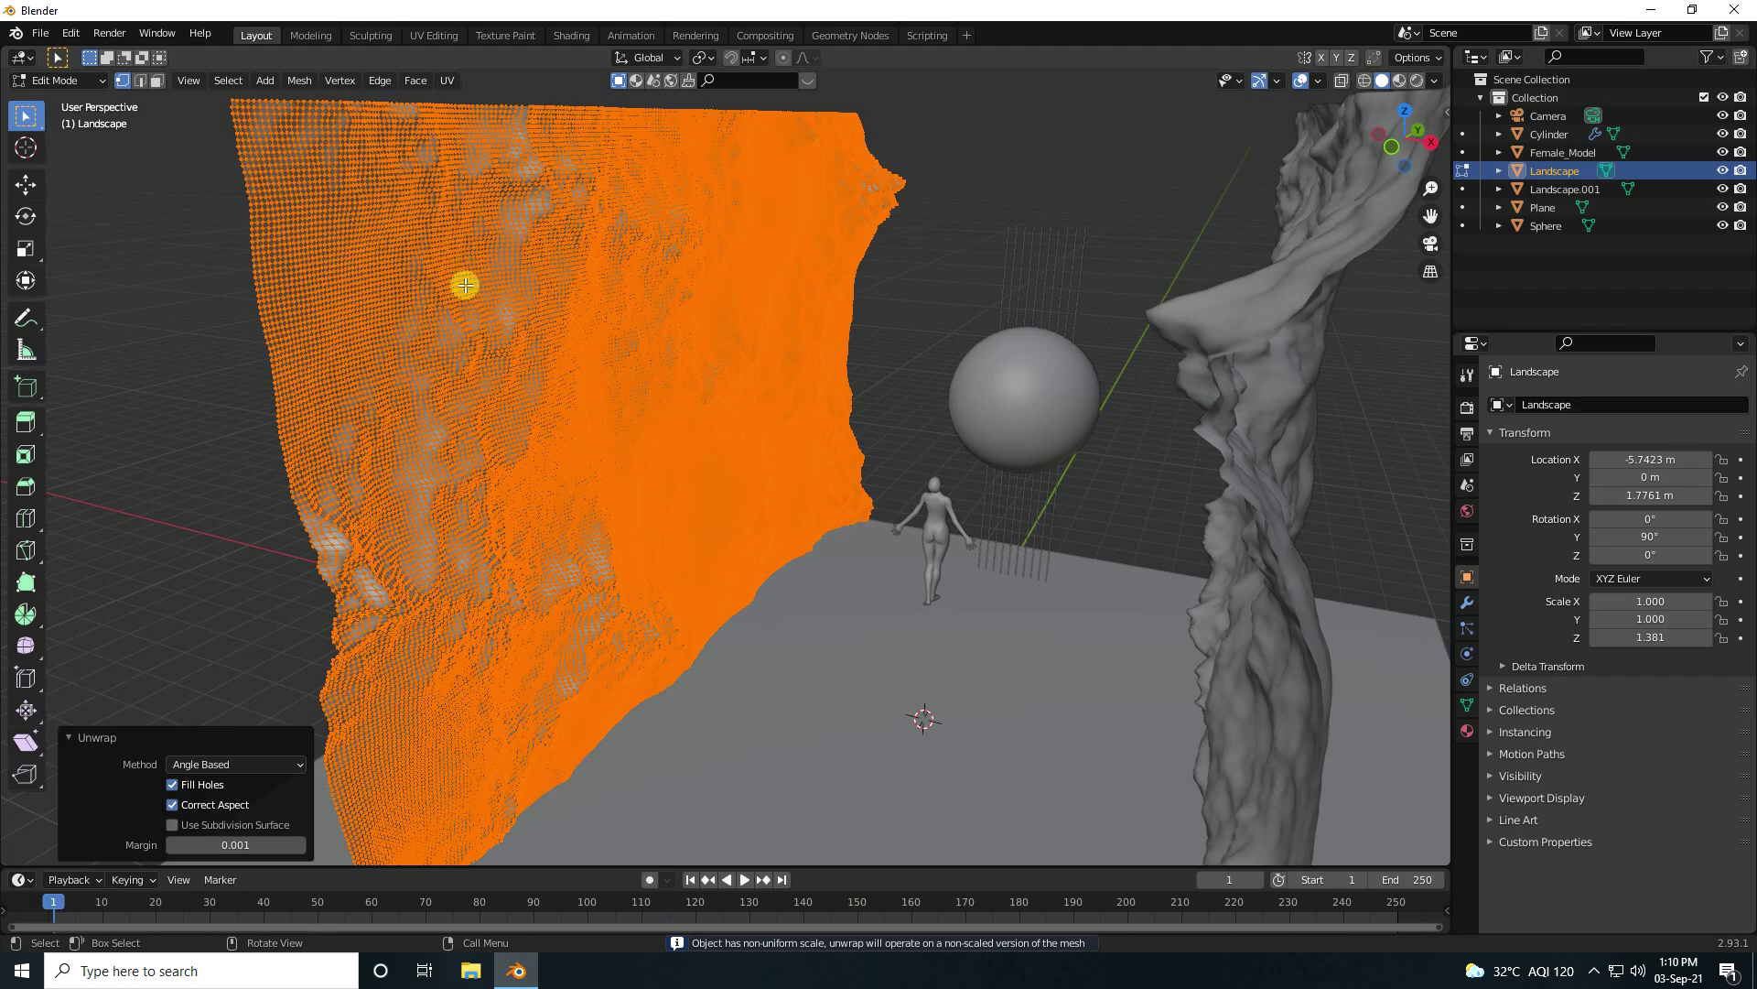
left_click(26, 184)
left_click(1258, 459)
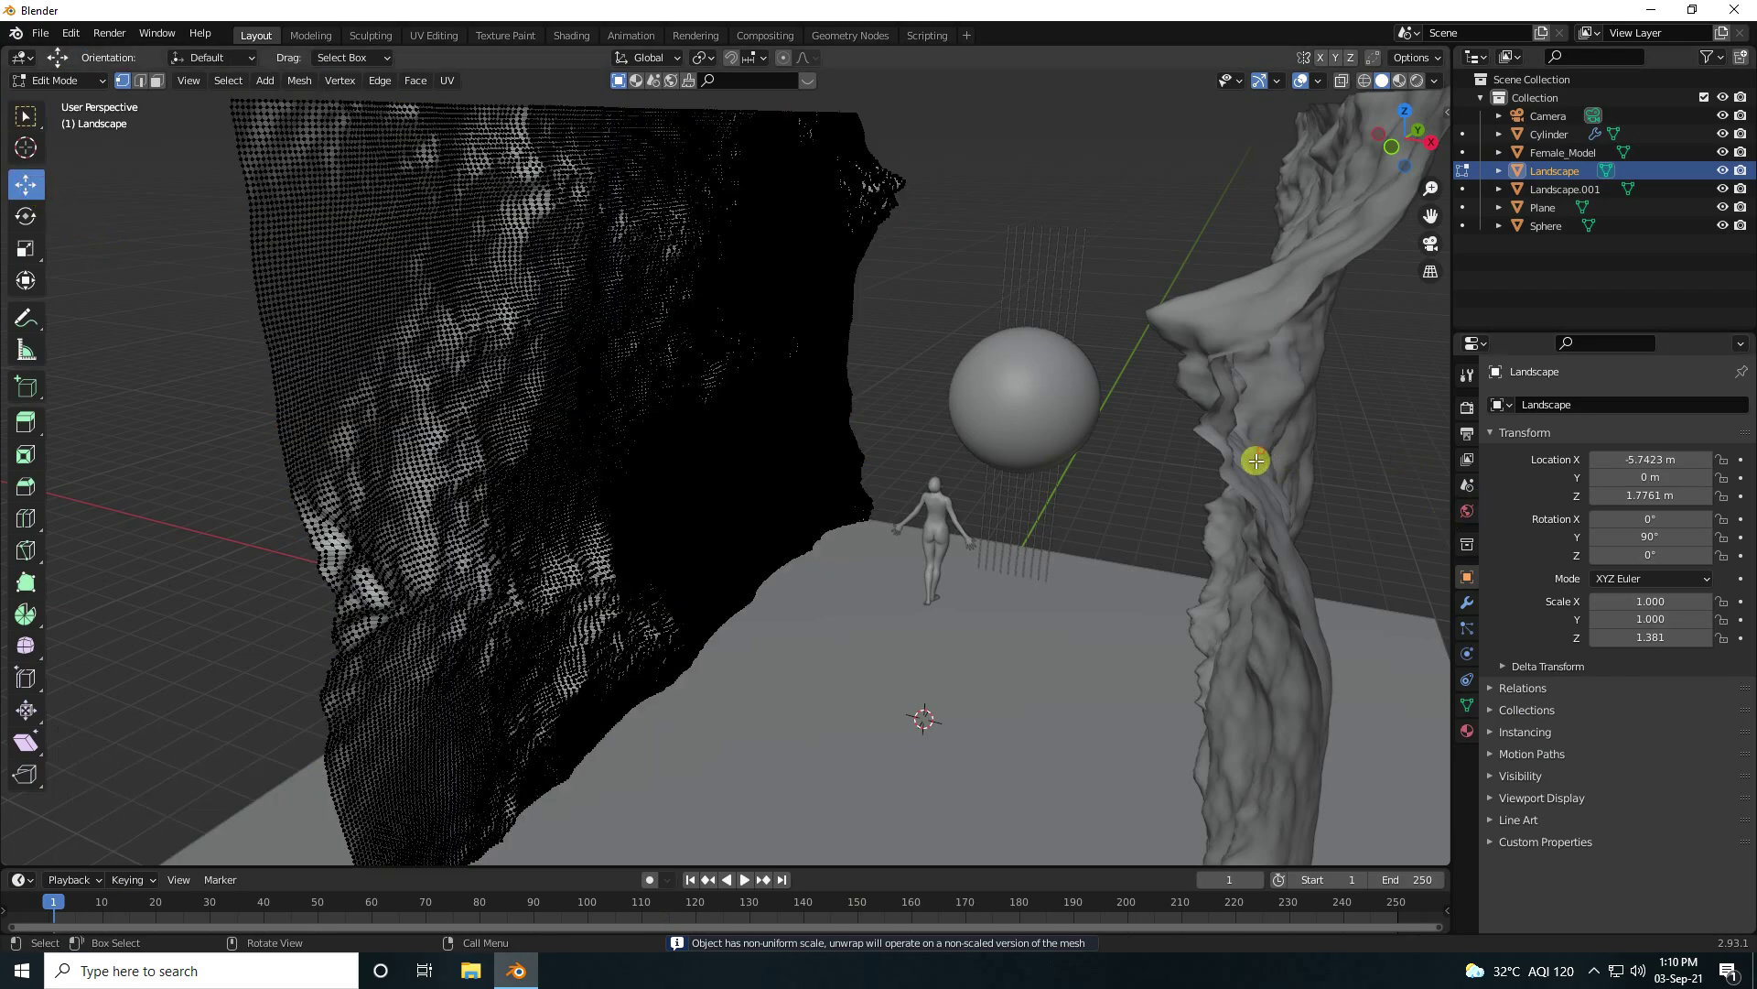
left_click(29, 85)
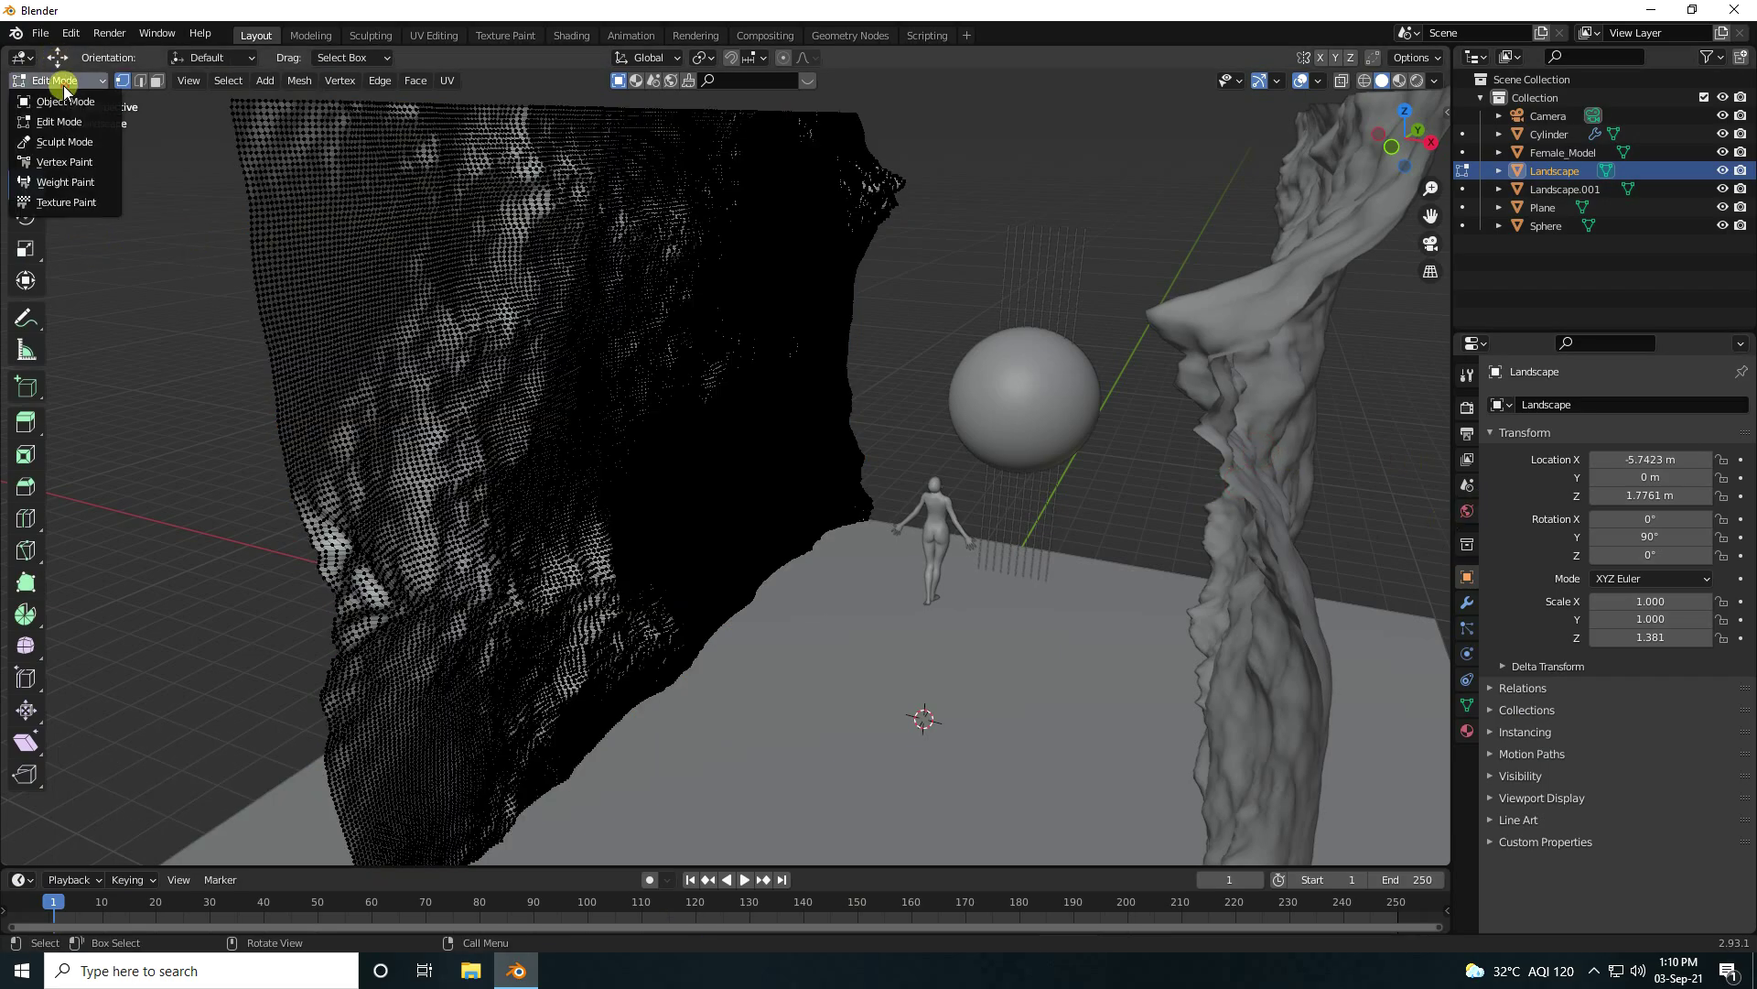
left_click(56, 102)
Step: Select Landscape.001, unwrap its UVs in Edit Mode, then go back to Object Mode
middle_click_drag(626, 387, 710, 393)
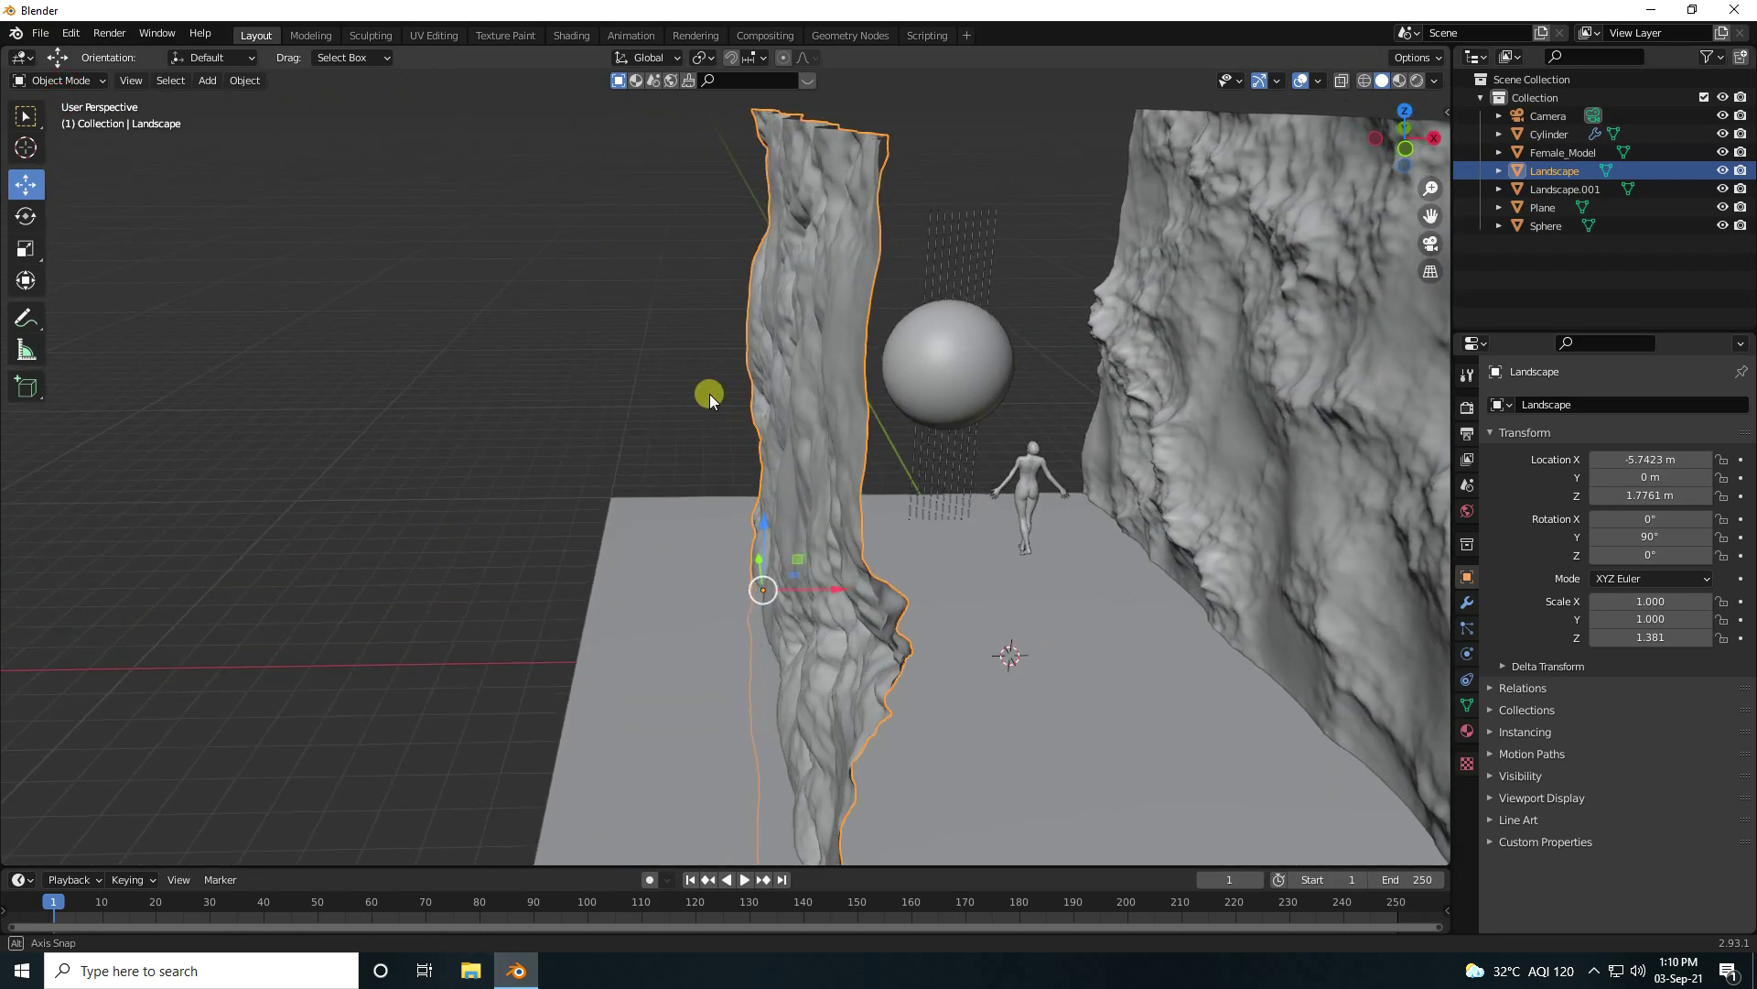
left_click(1201, 315)
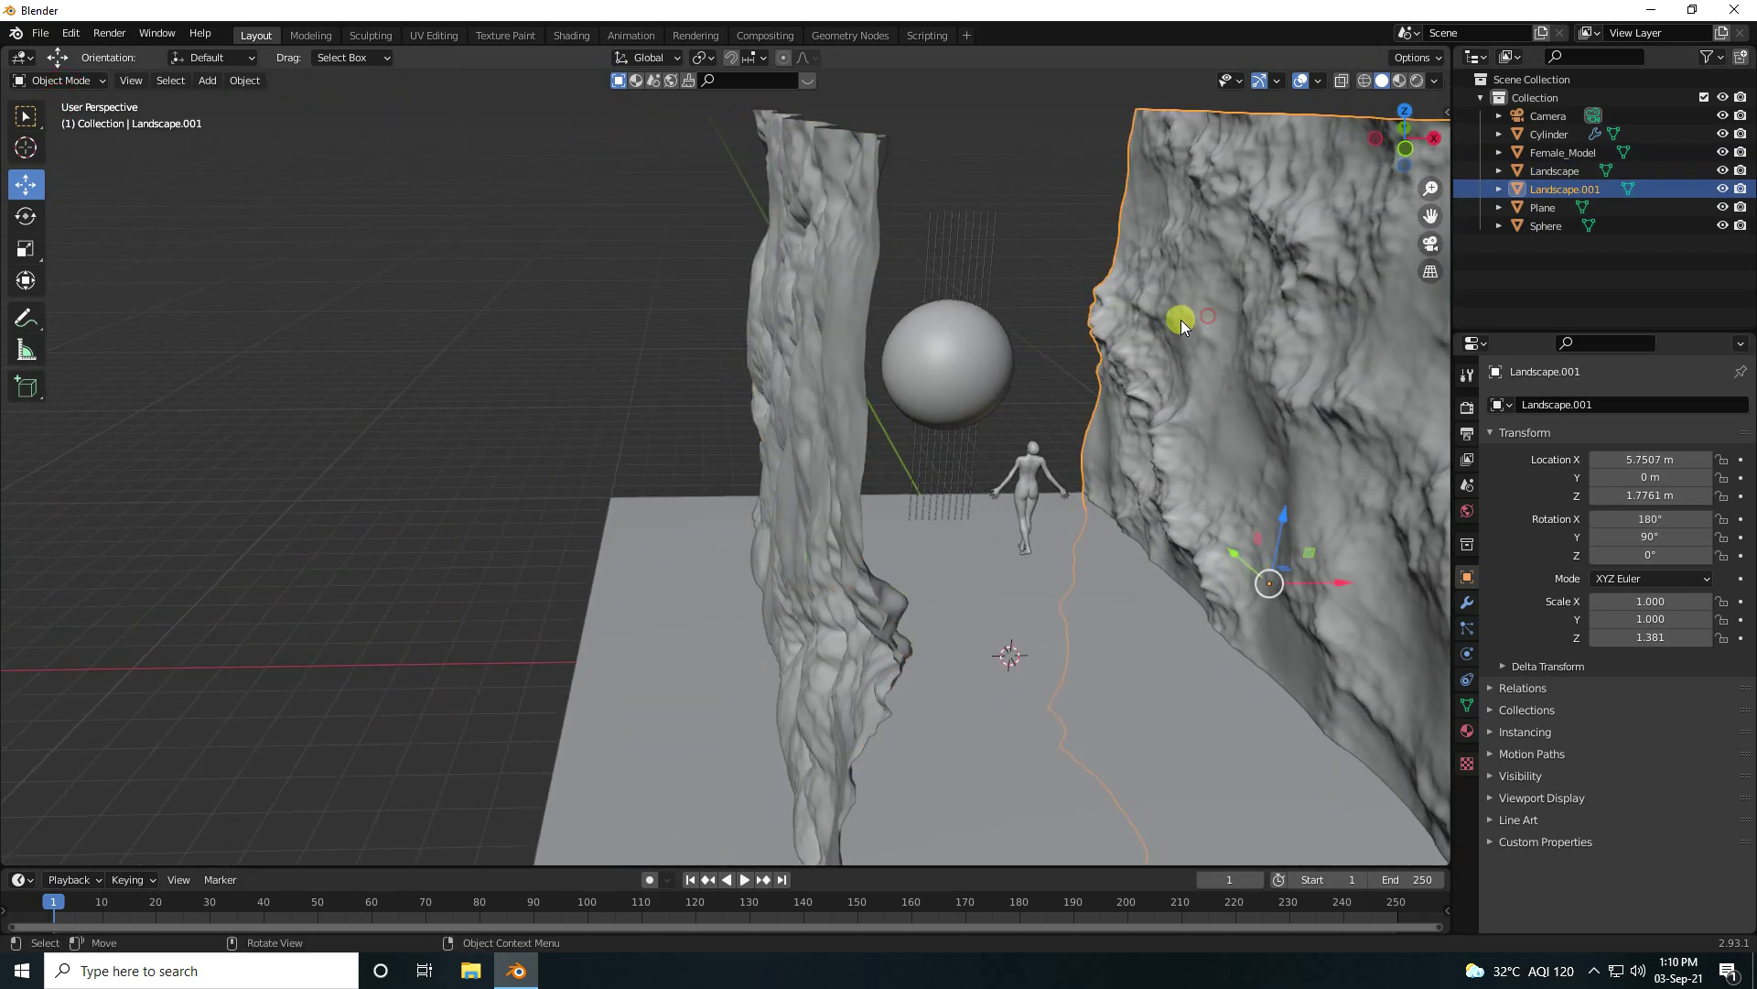
left_click(58, 81)
left_click(59, 122)
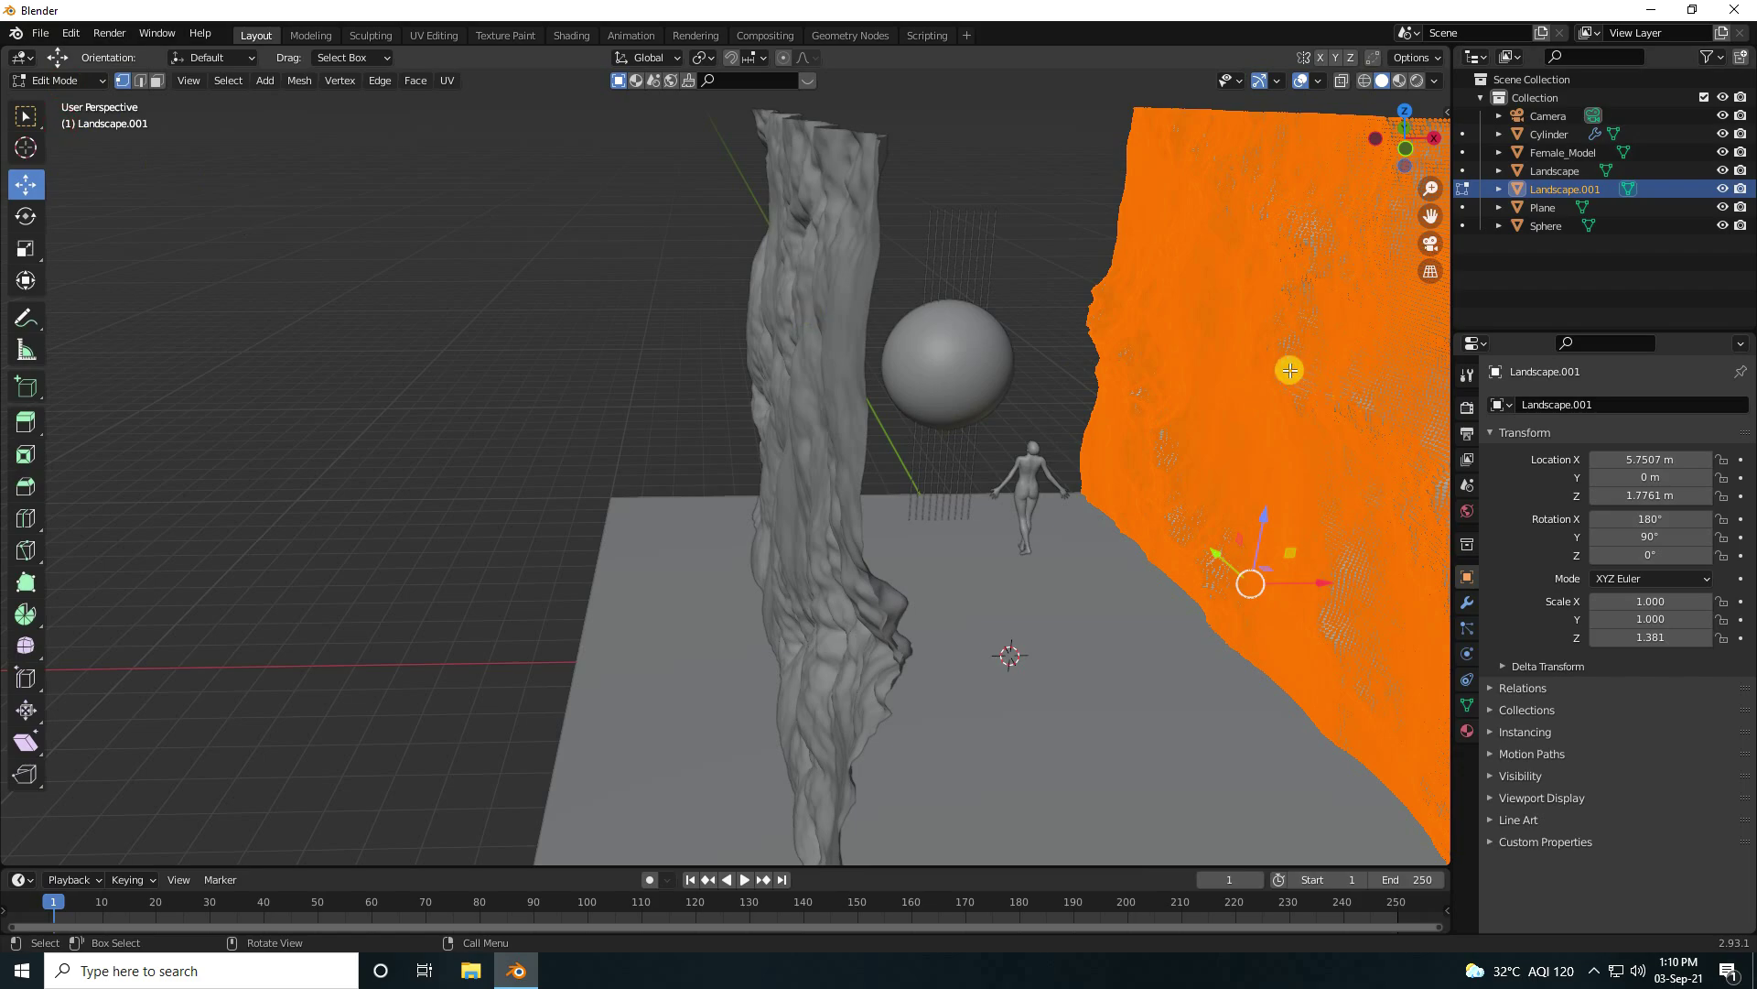
key("u")
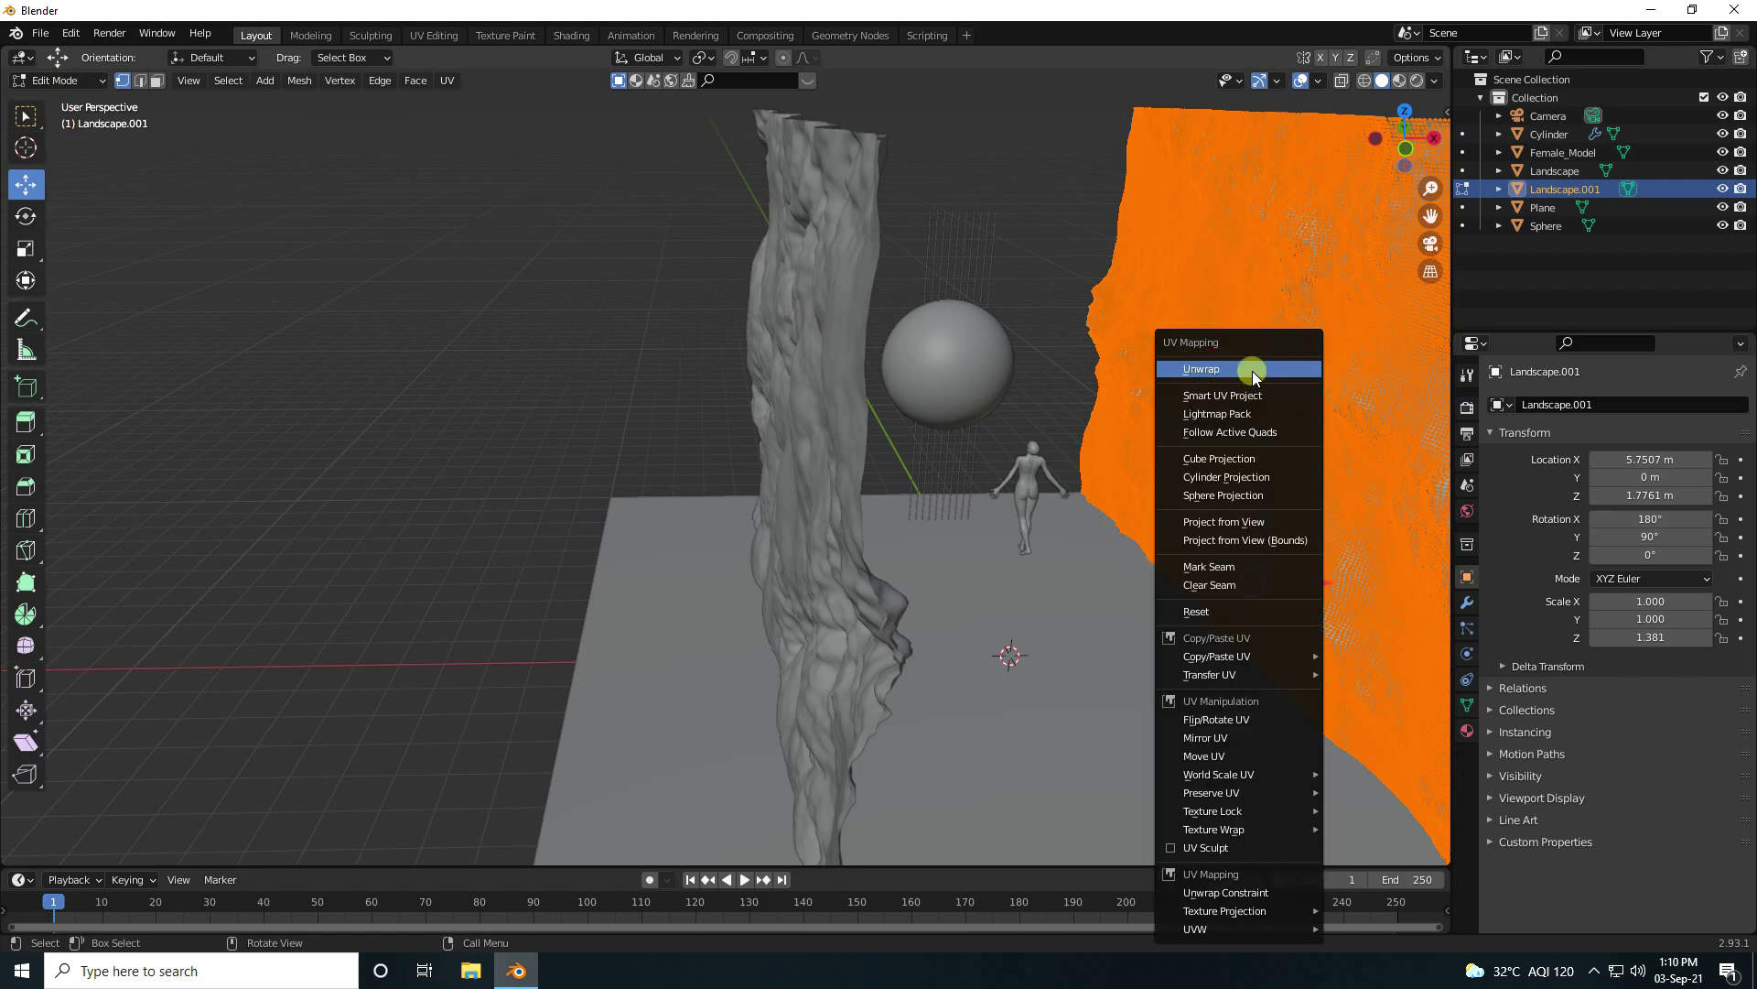
left_click(1252, 371)
left_click(59, 81)
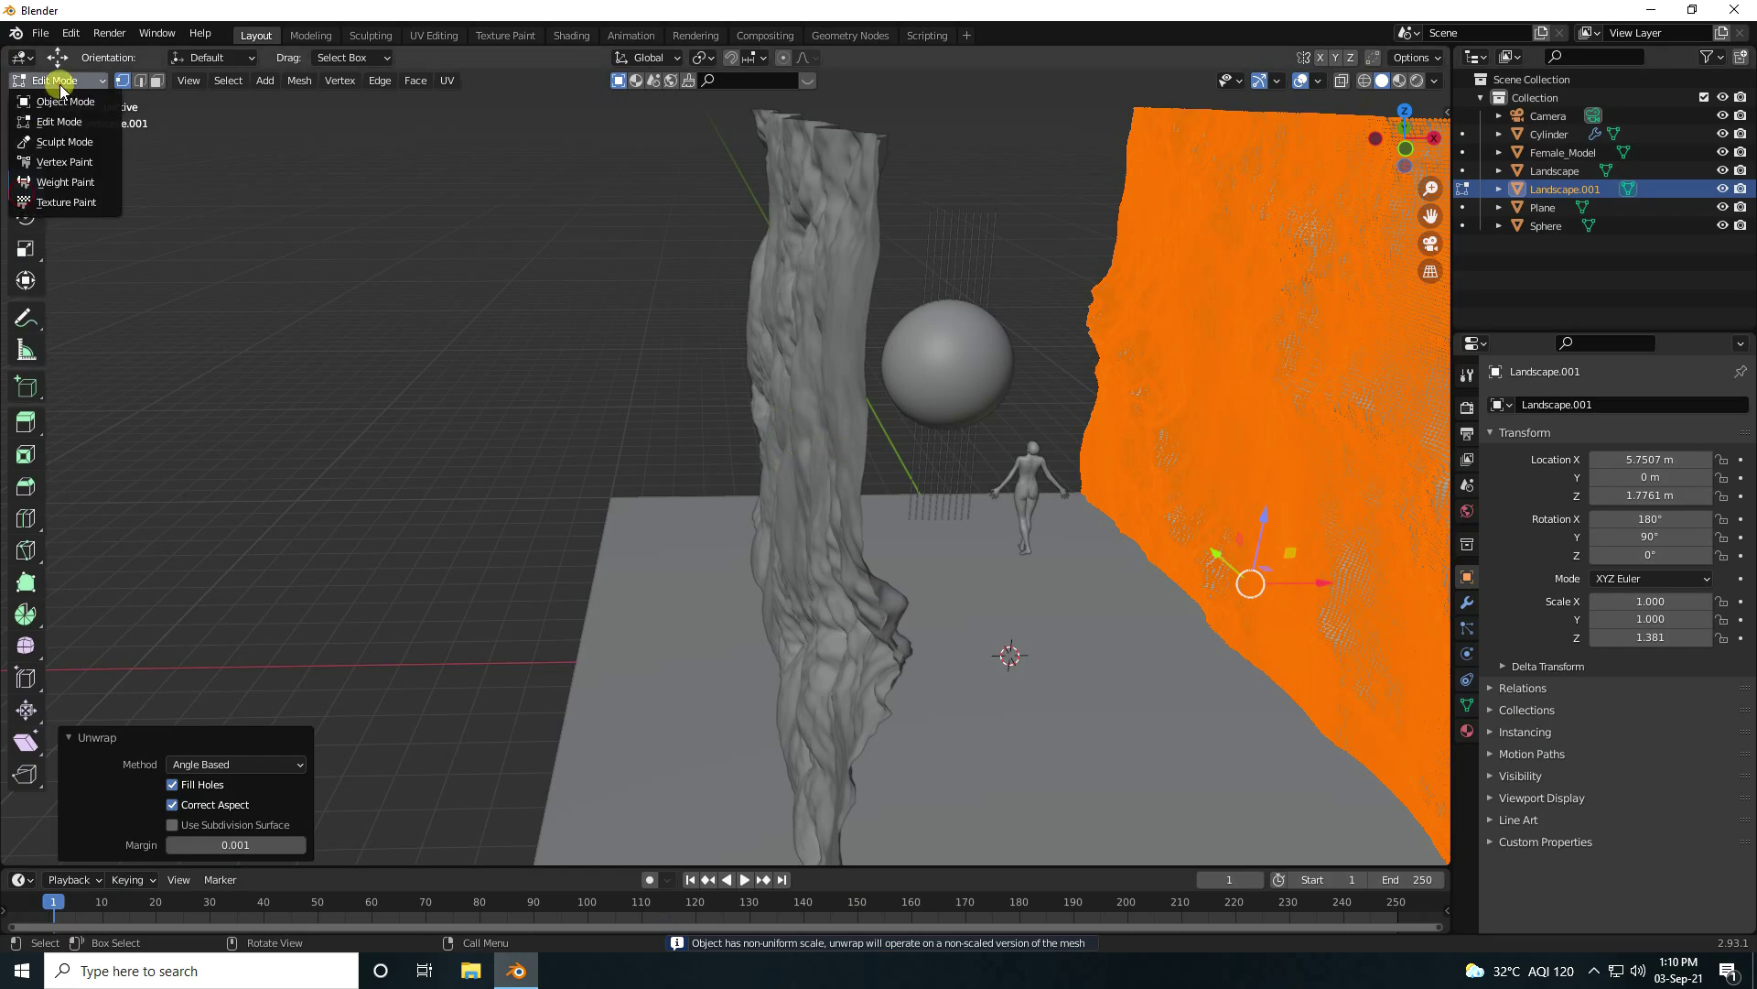
left_click(53, 102)
middle_click_drag(992, 536, 534, 278)
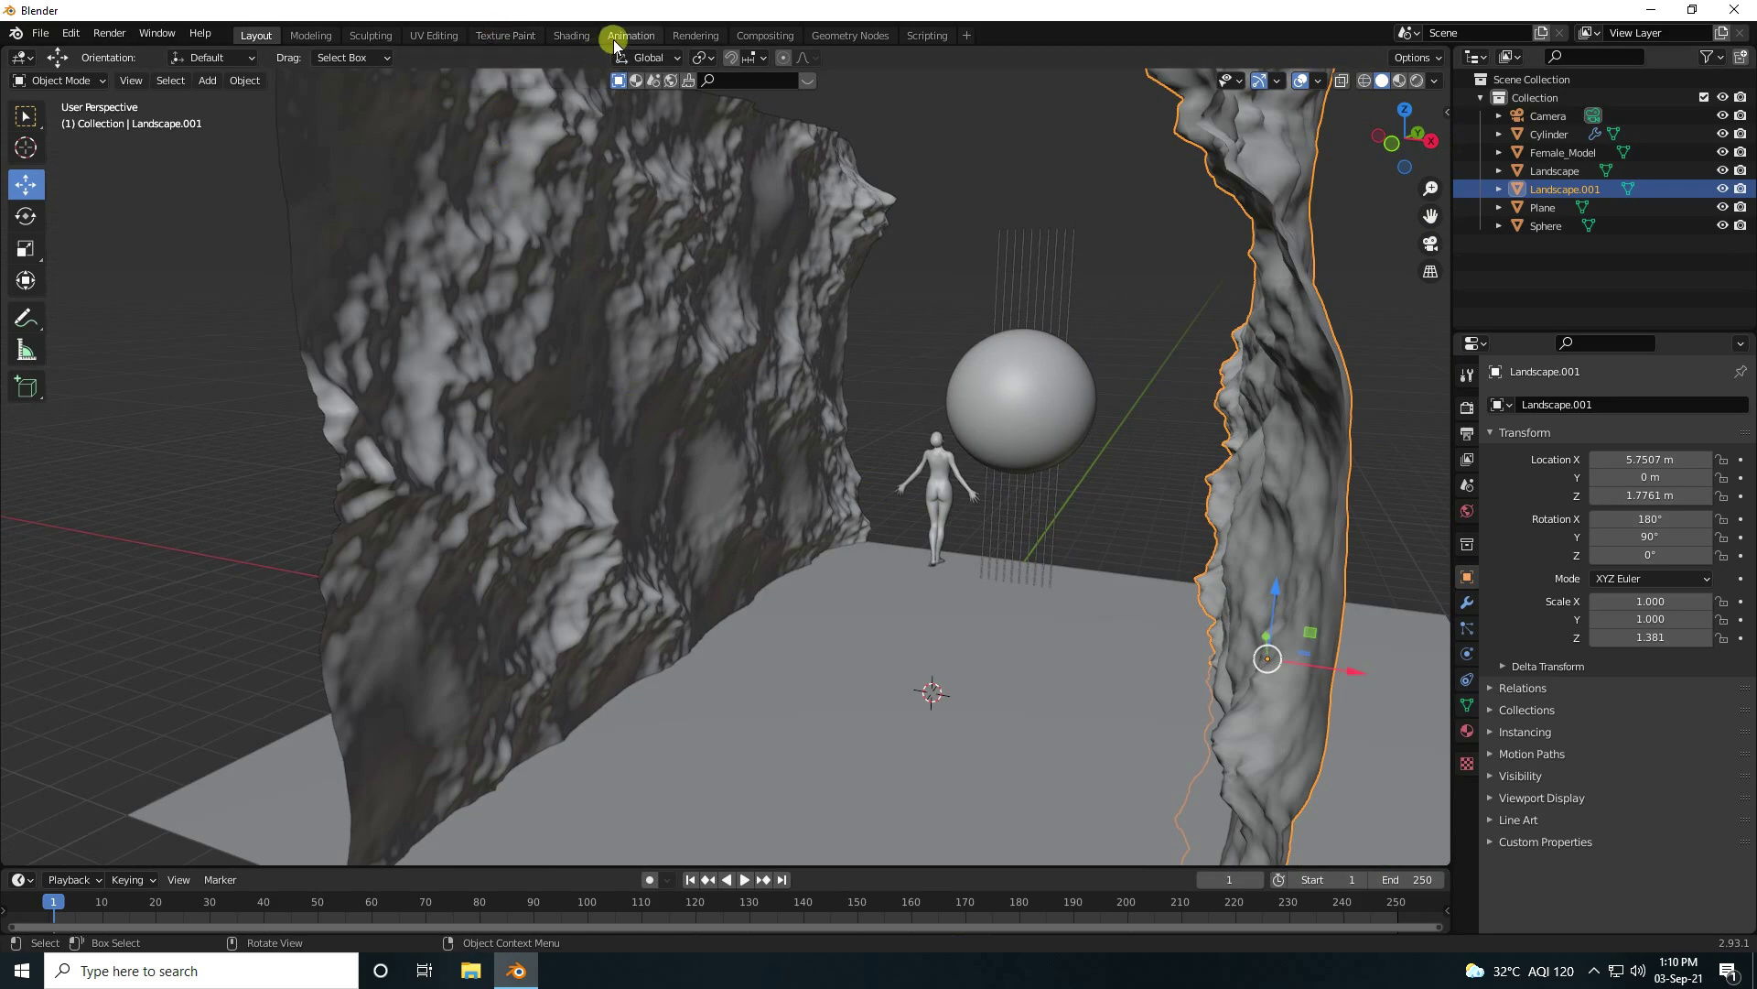
Step: Give Landscape a new material, Material.002, frame its nodes and select the Principled BSDF
left_click(571, 35)
left_click(626, 345)
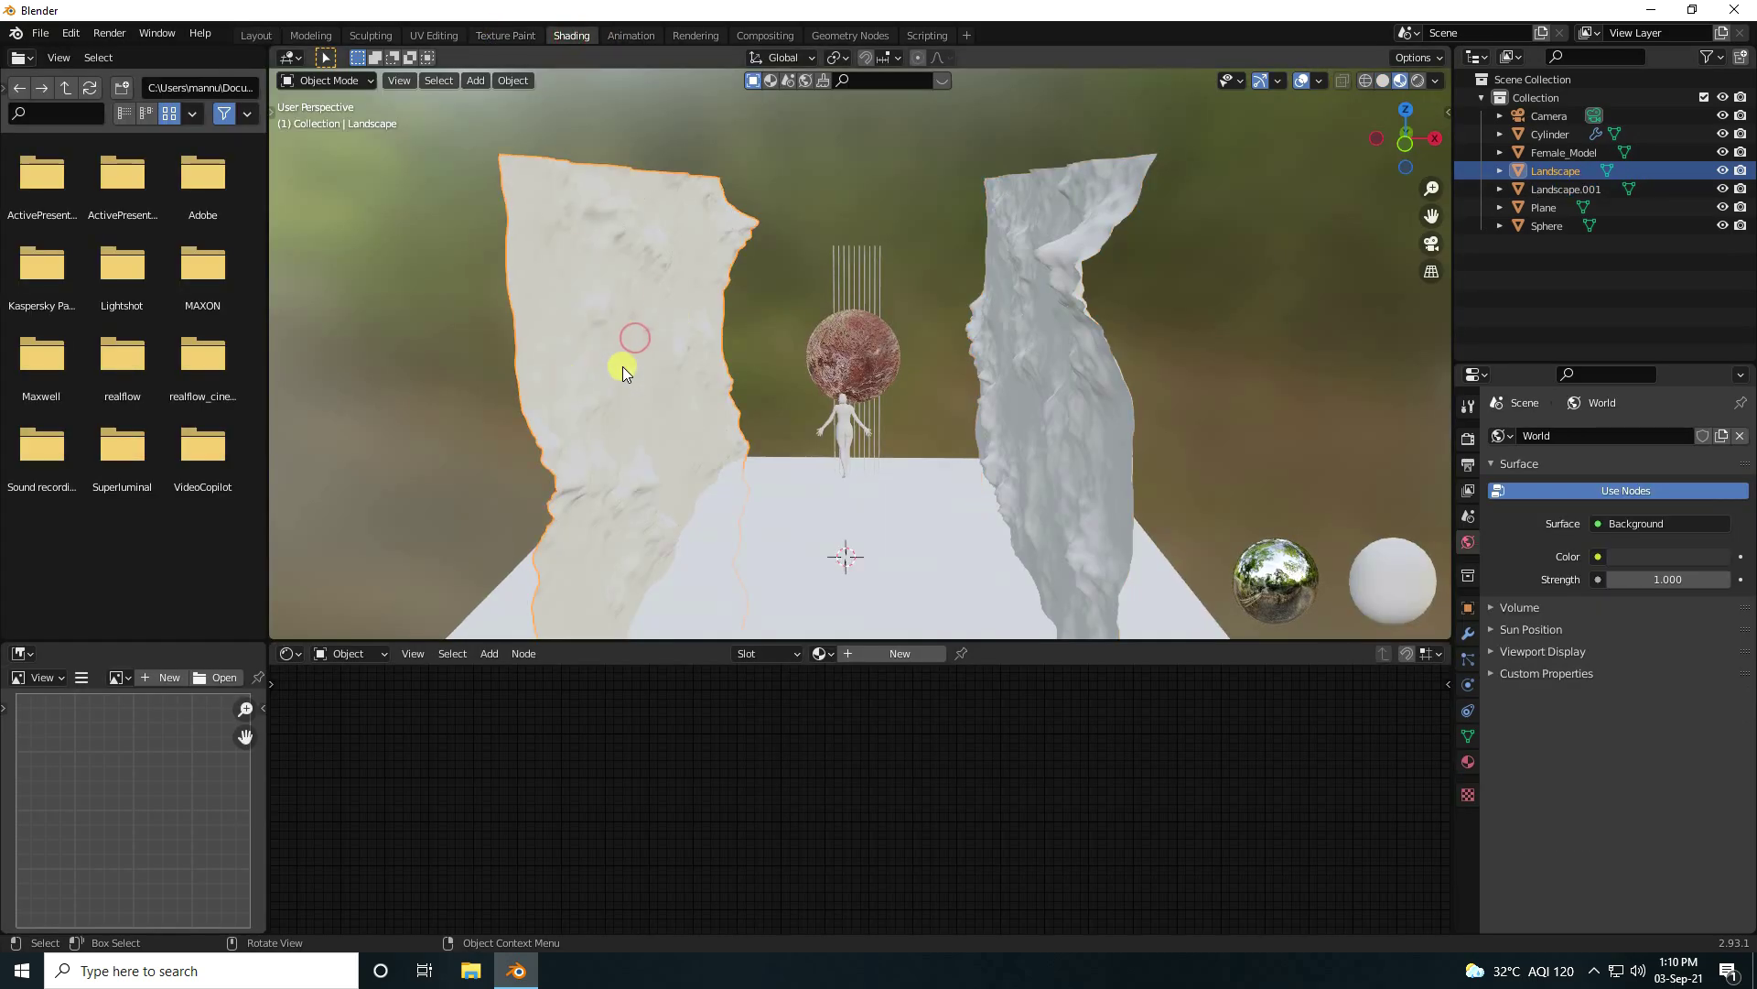
left_click(859, 653)
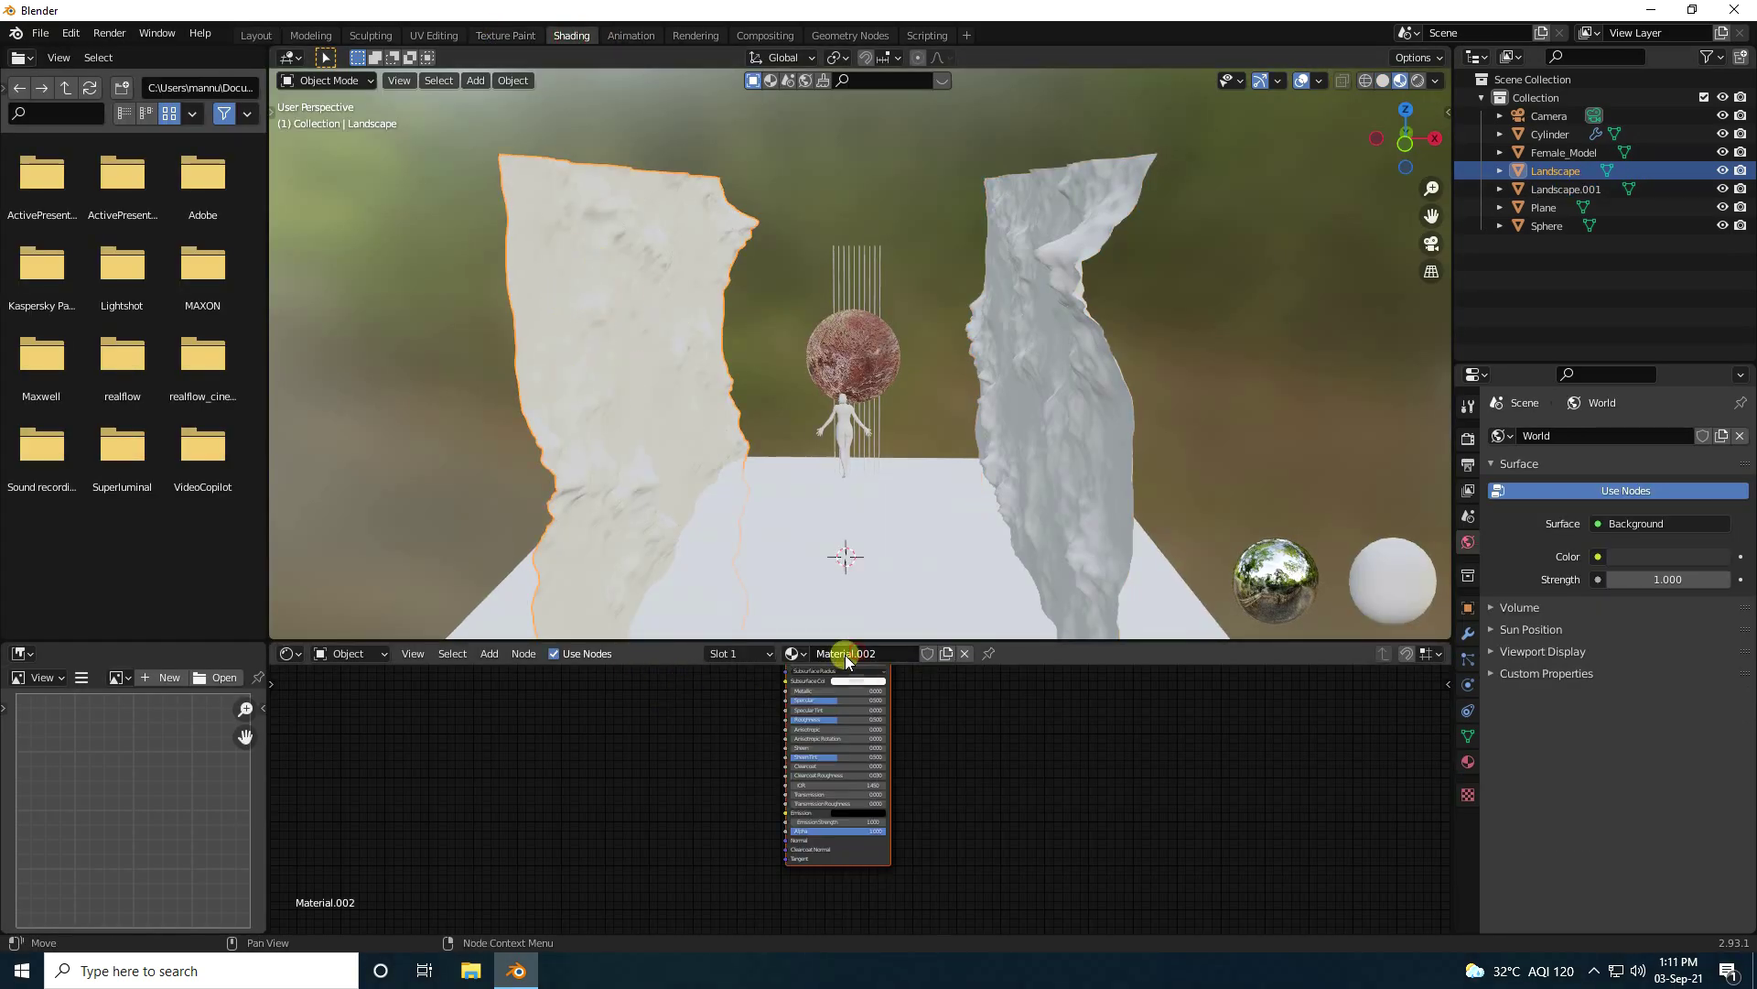
left_click_drag(846, 642, 845, 532)
key("Home")
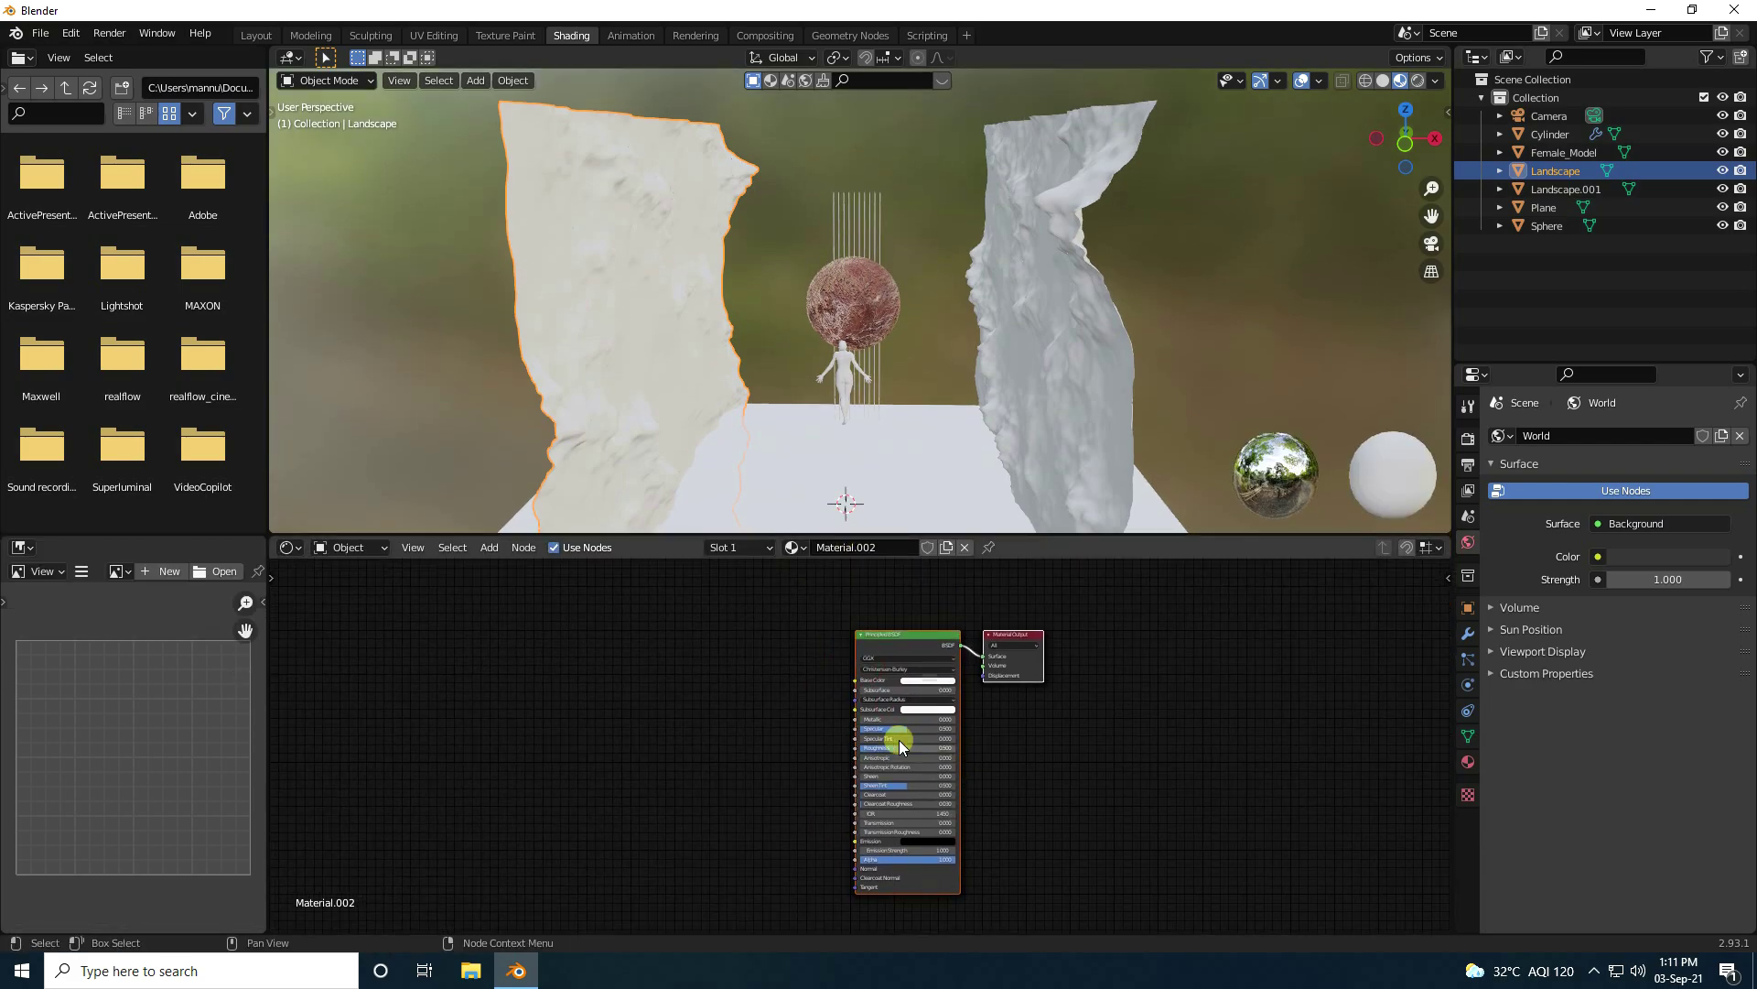
left_click(787, 654)
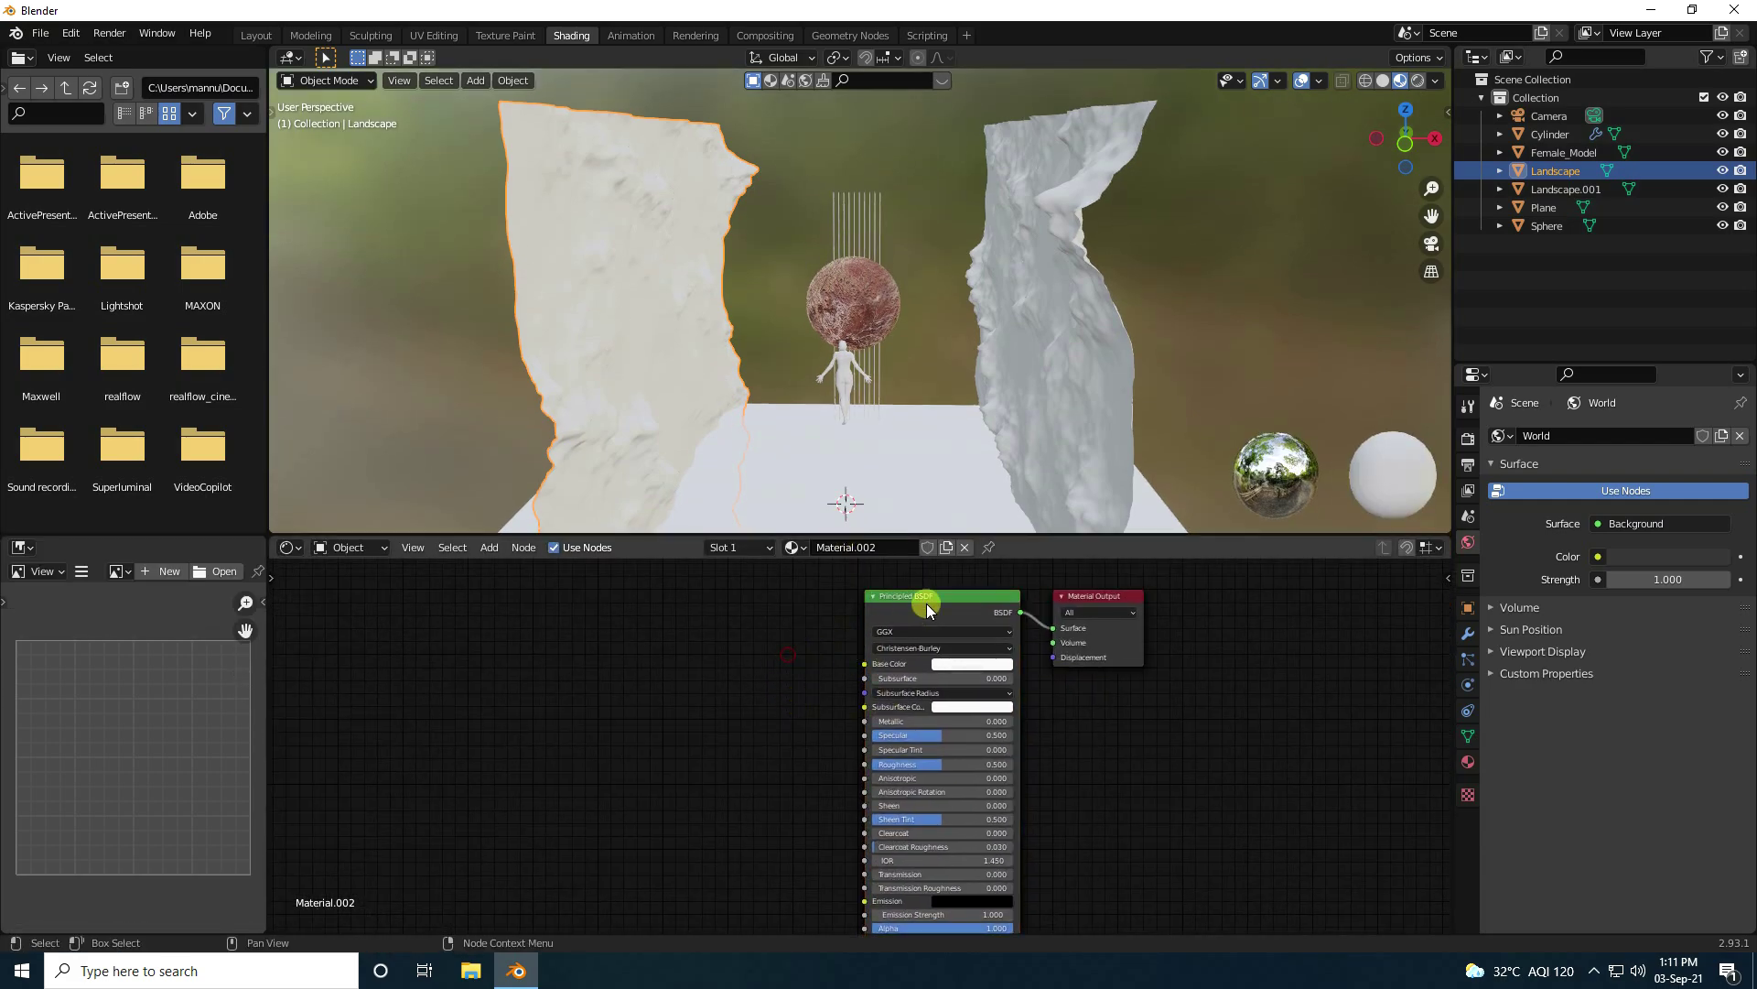
left_click(868, 599)
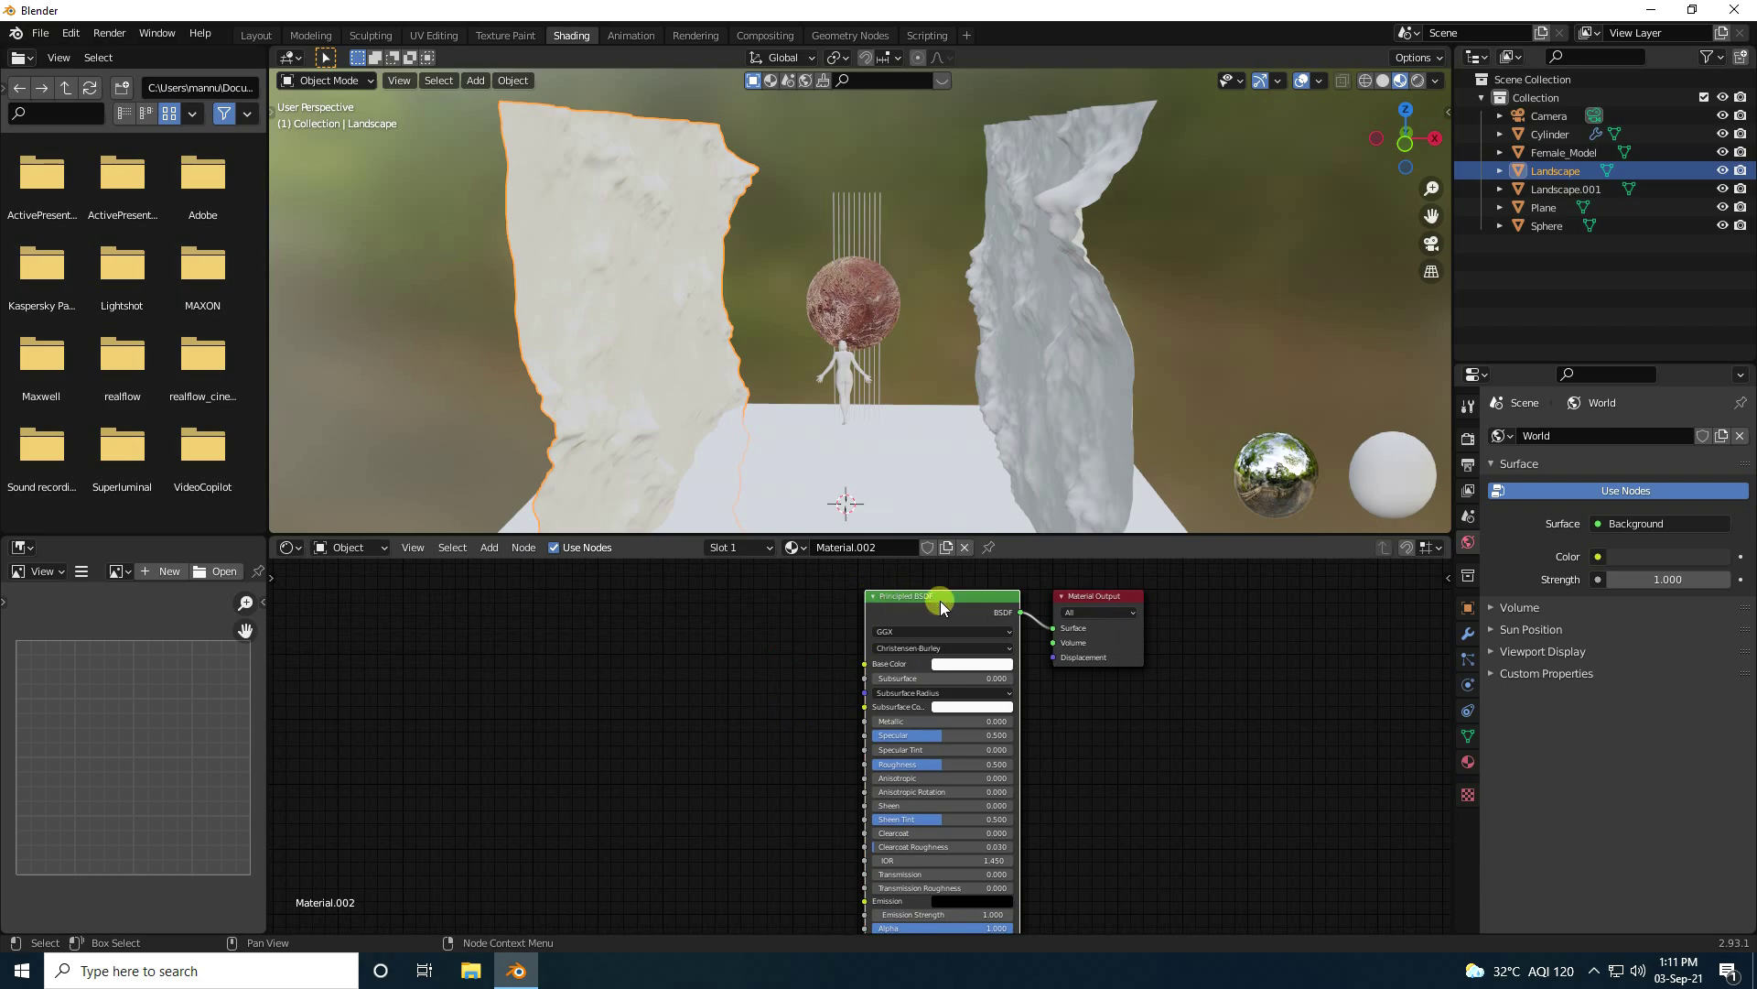
mouse_move(517, 968)
Step: Run Principled Texture Setup on the four terrain_red_01_4k maps from Desktop/New light's textures folder
key("ctrl+shift+t")
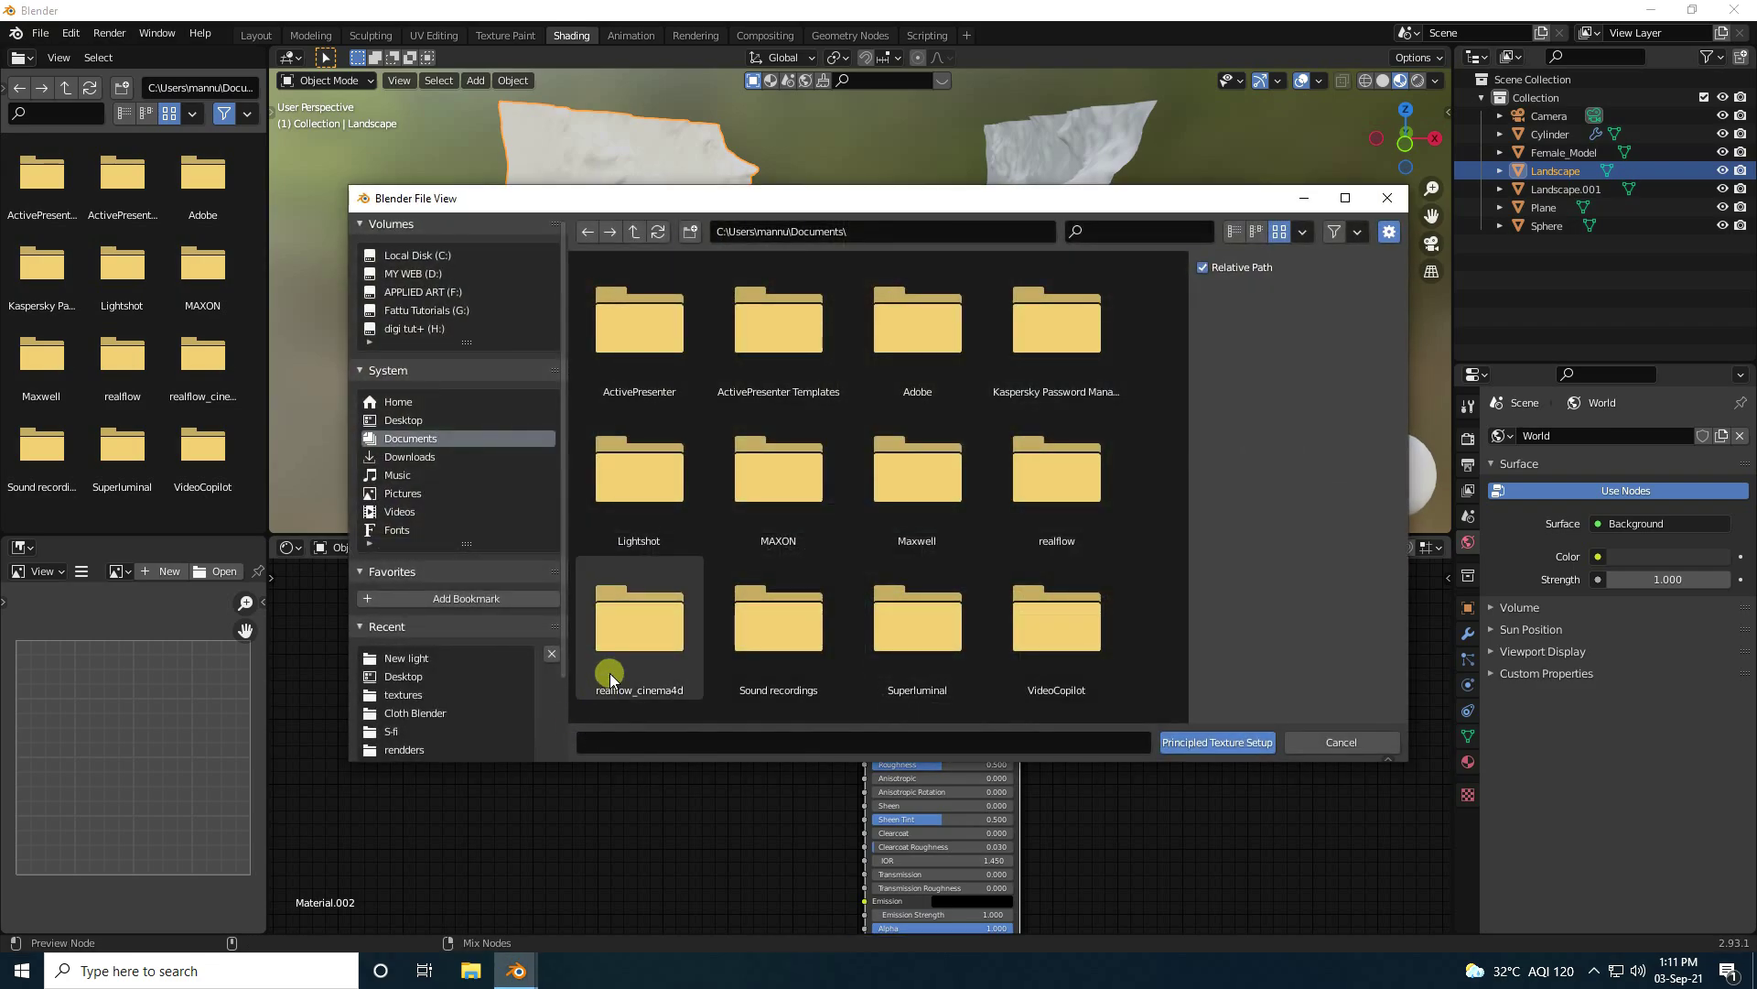
left_click(403, 420)
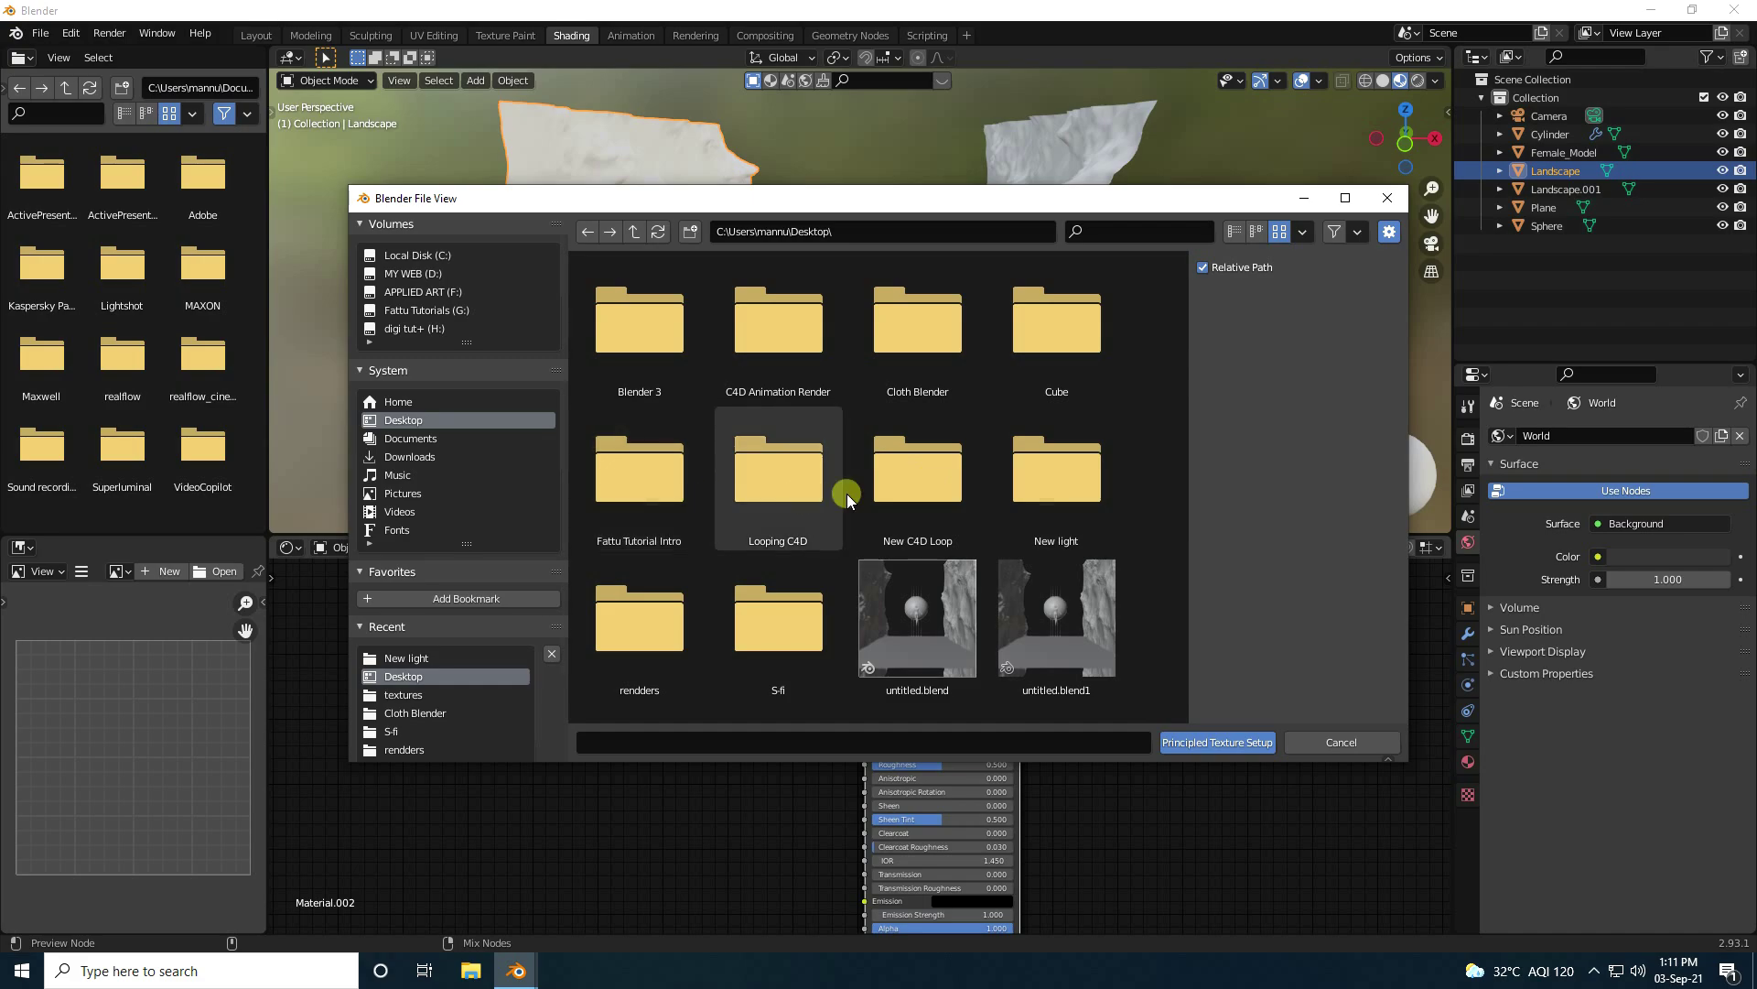
double_click(1041, 490)
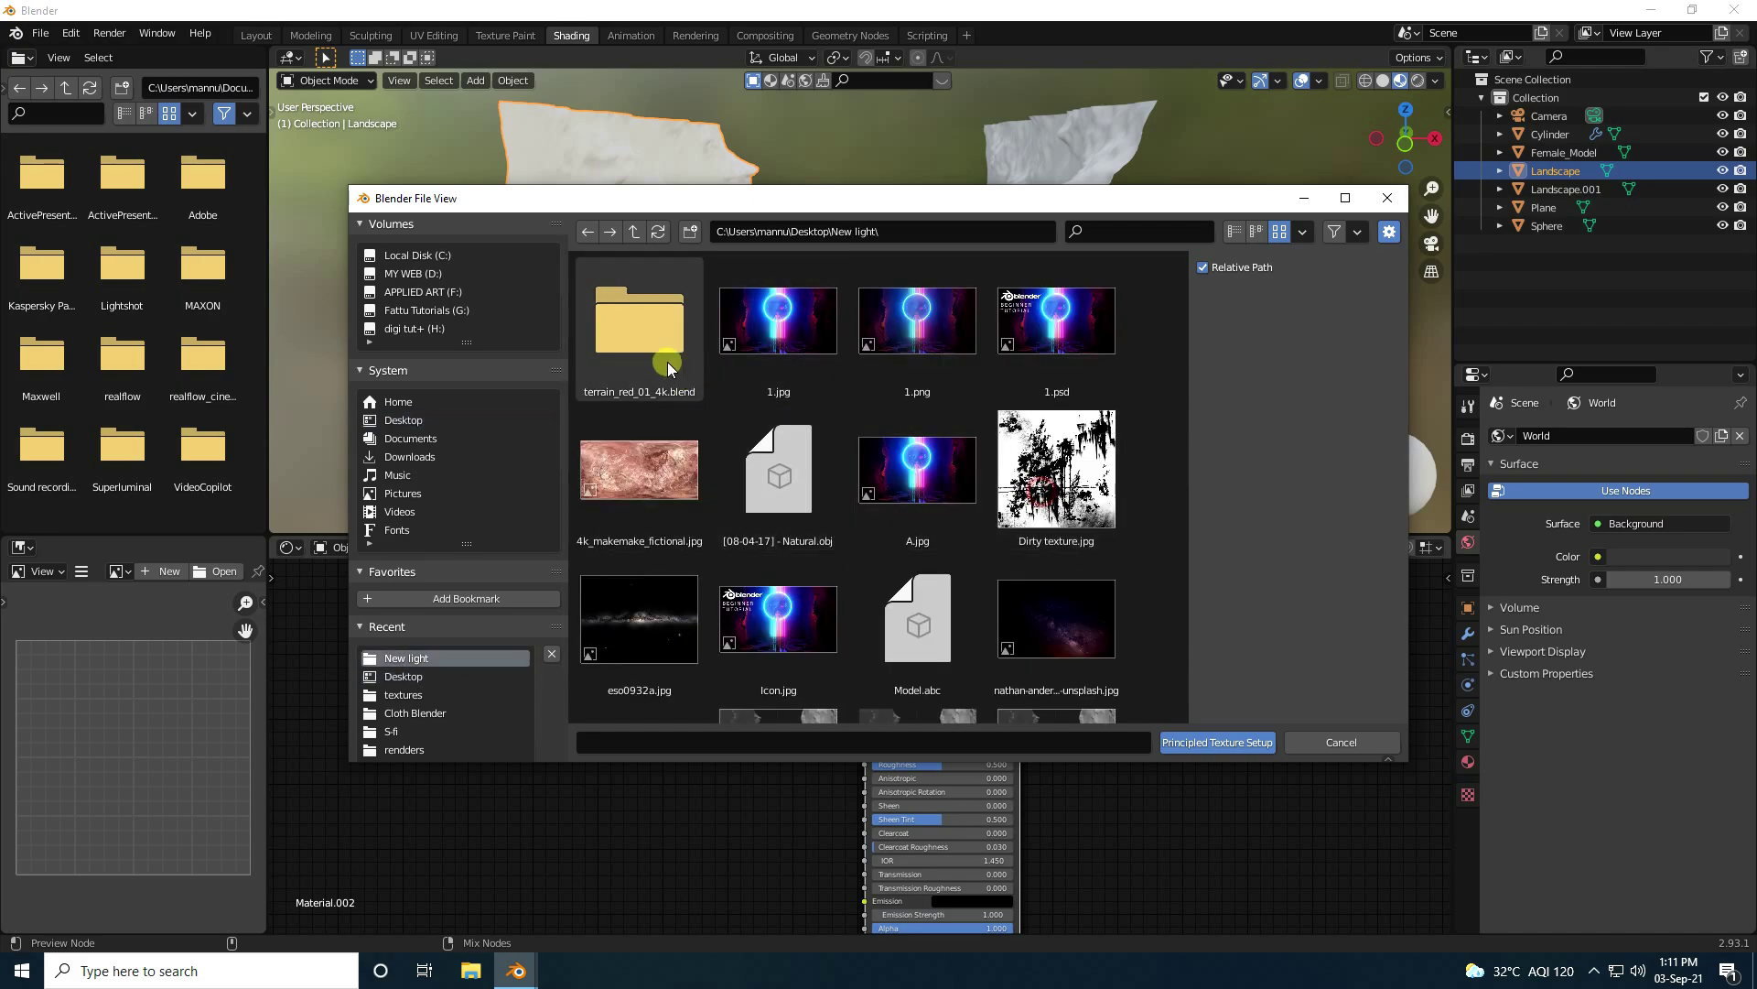
double_click(665, 322)
double_click(646, 353)
left_click(625, 370)
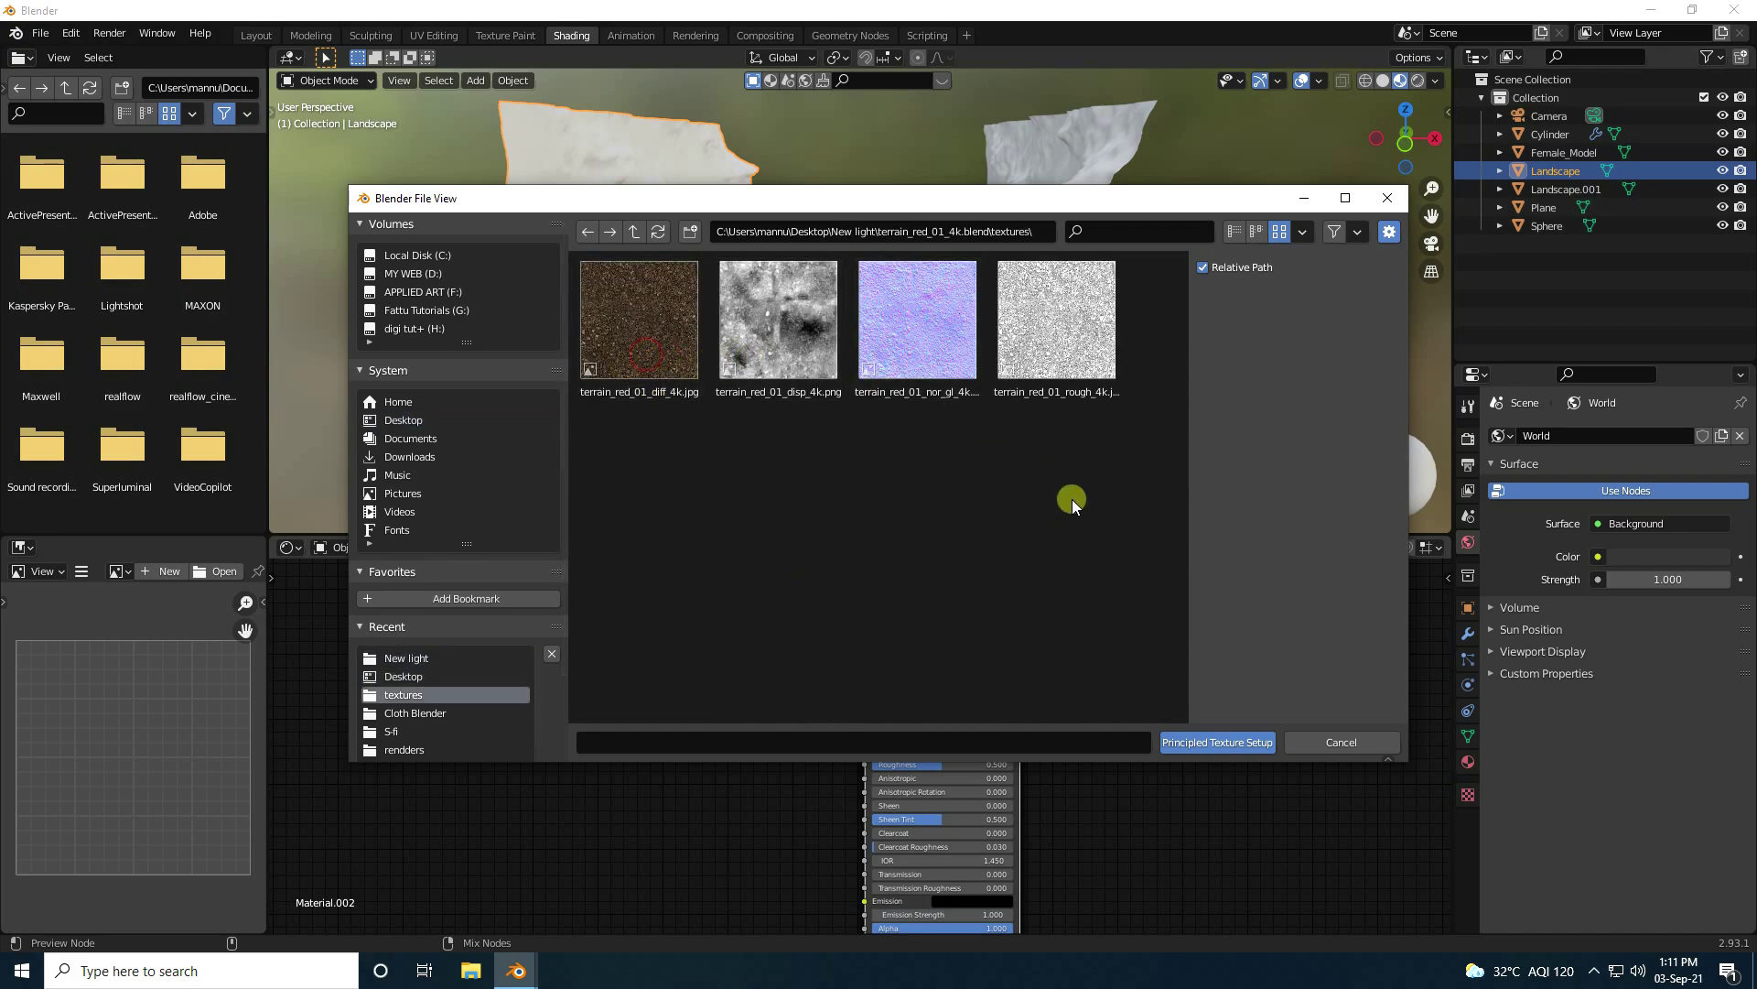
left_click_drag(1071, 499, 631, 246)
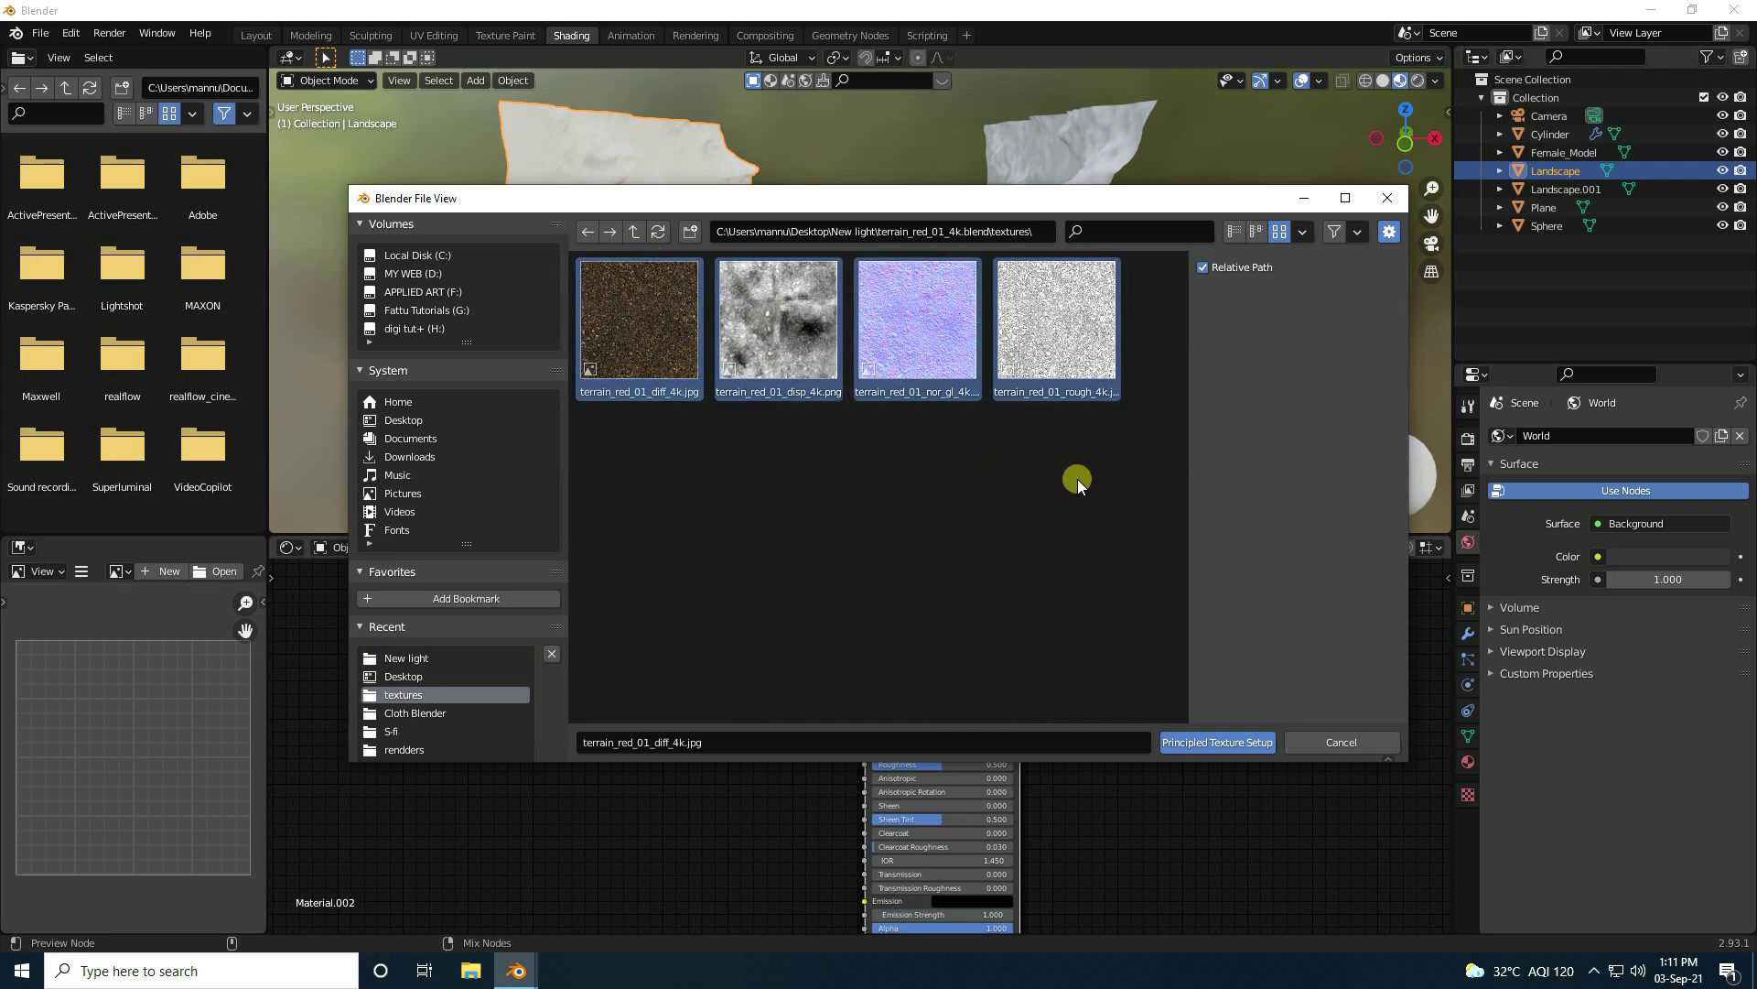
left_click_drag(1082, 481, 581, 274)
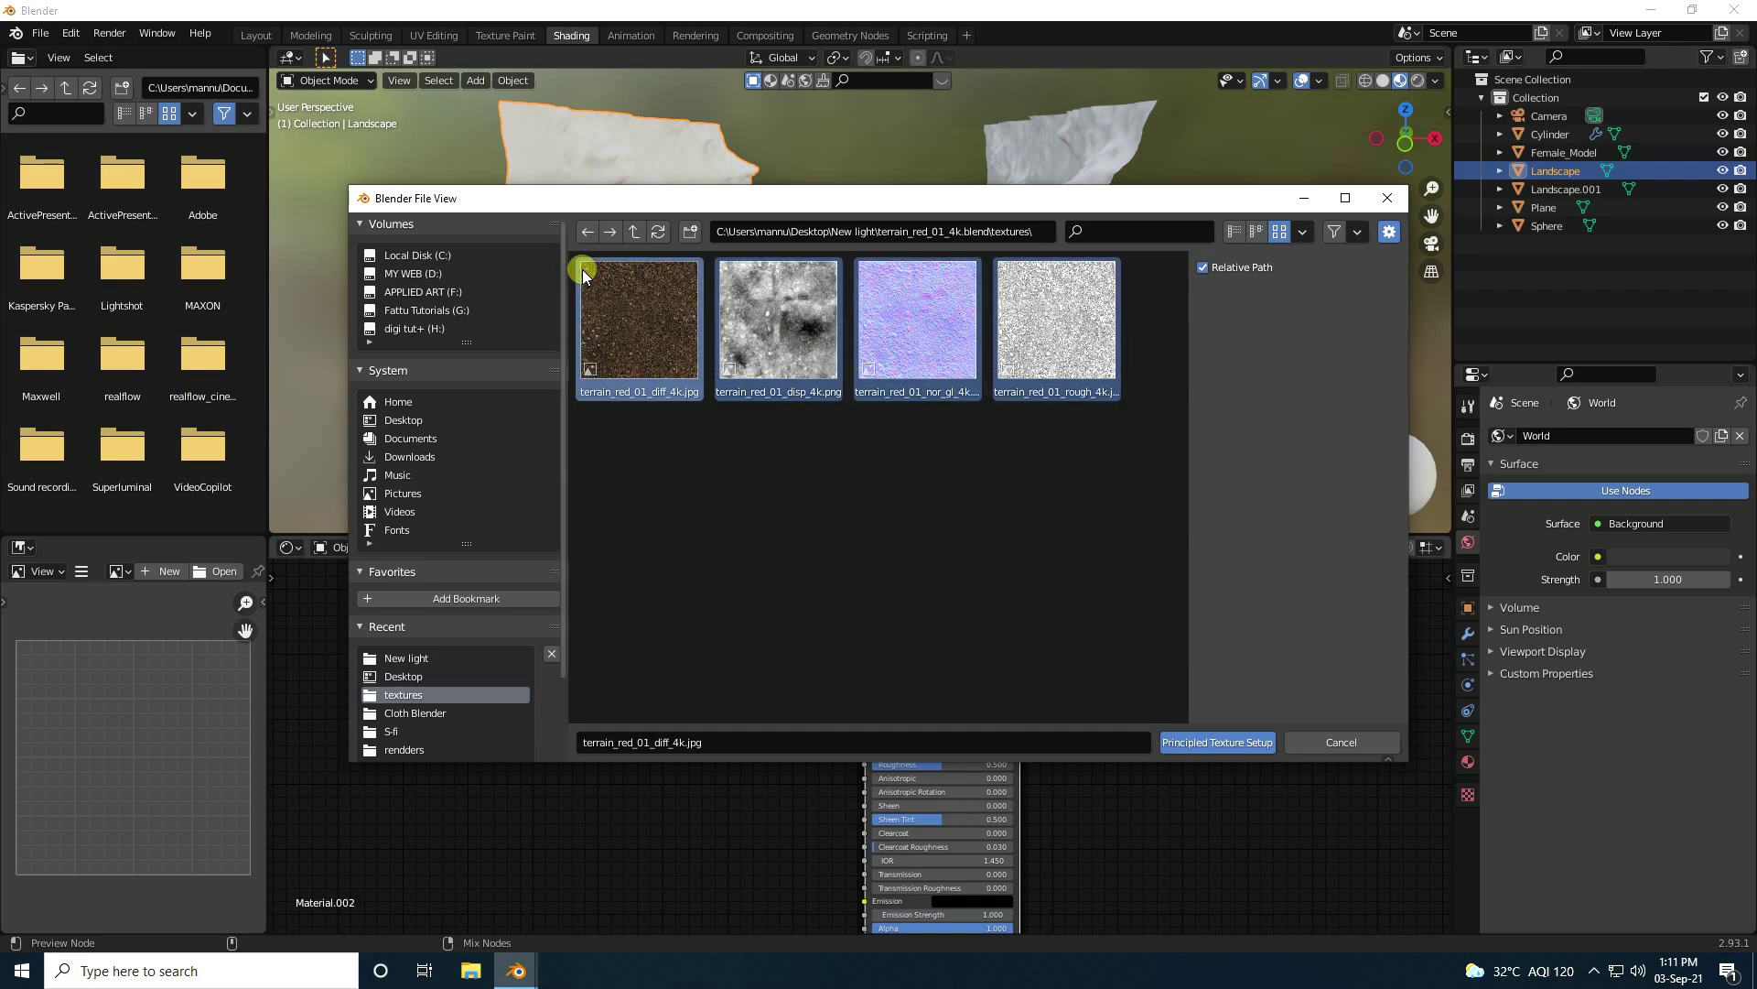
left_click(1218, 743)
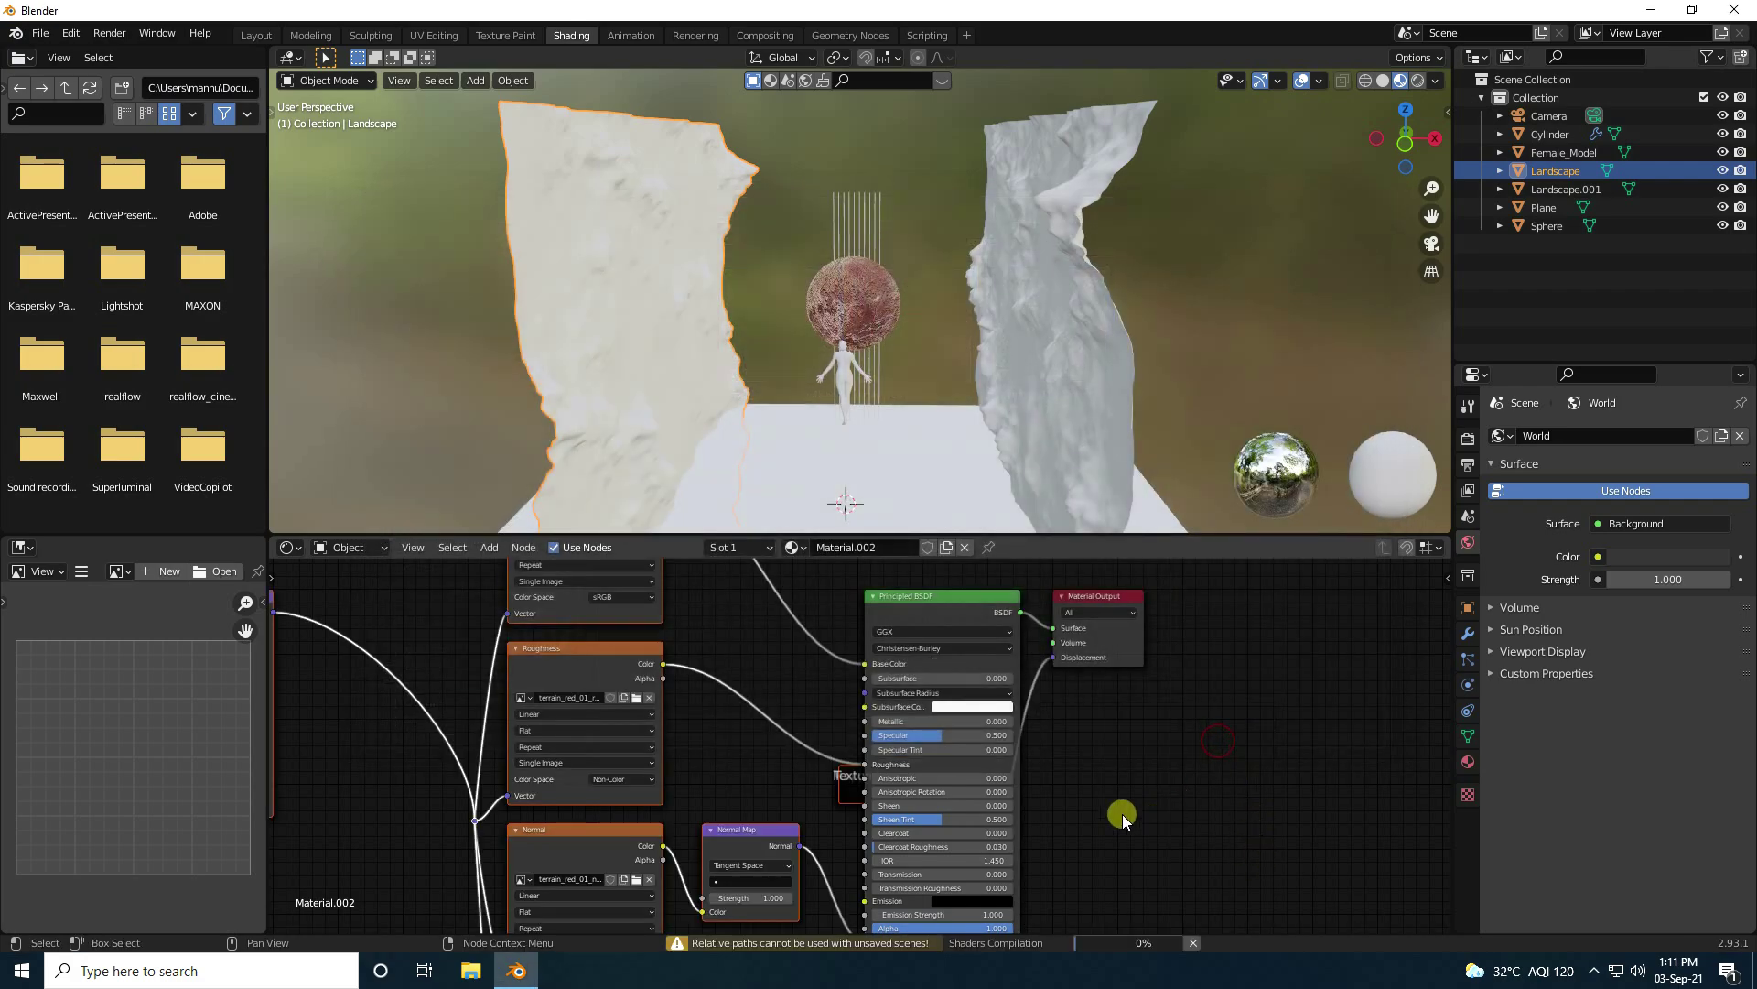
Step: Set the rock texture's Mapping Scale to 10 on X, Y and Z
scroll(961, 760, "down", 5)
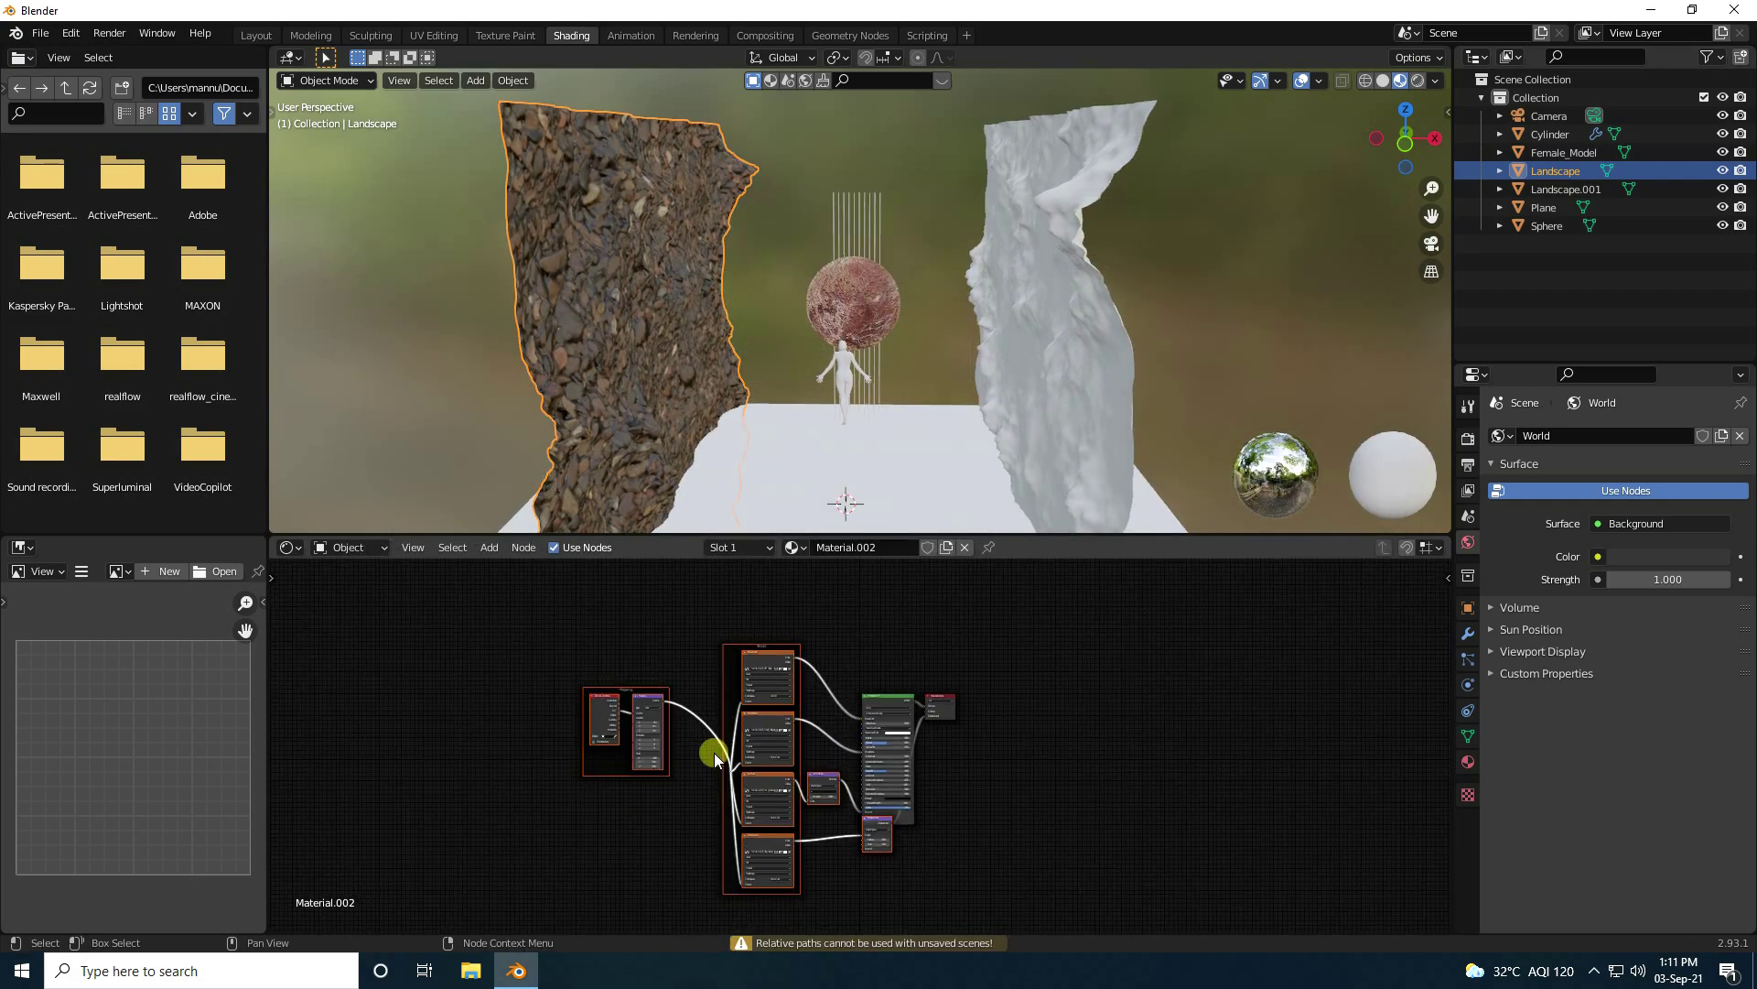
scroll(715, 757, "up", 5)
scroll(787, 773, "up", 2)
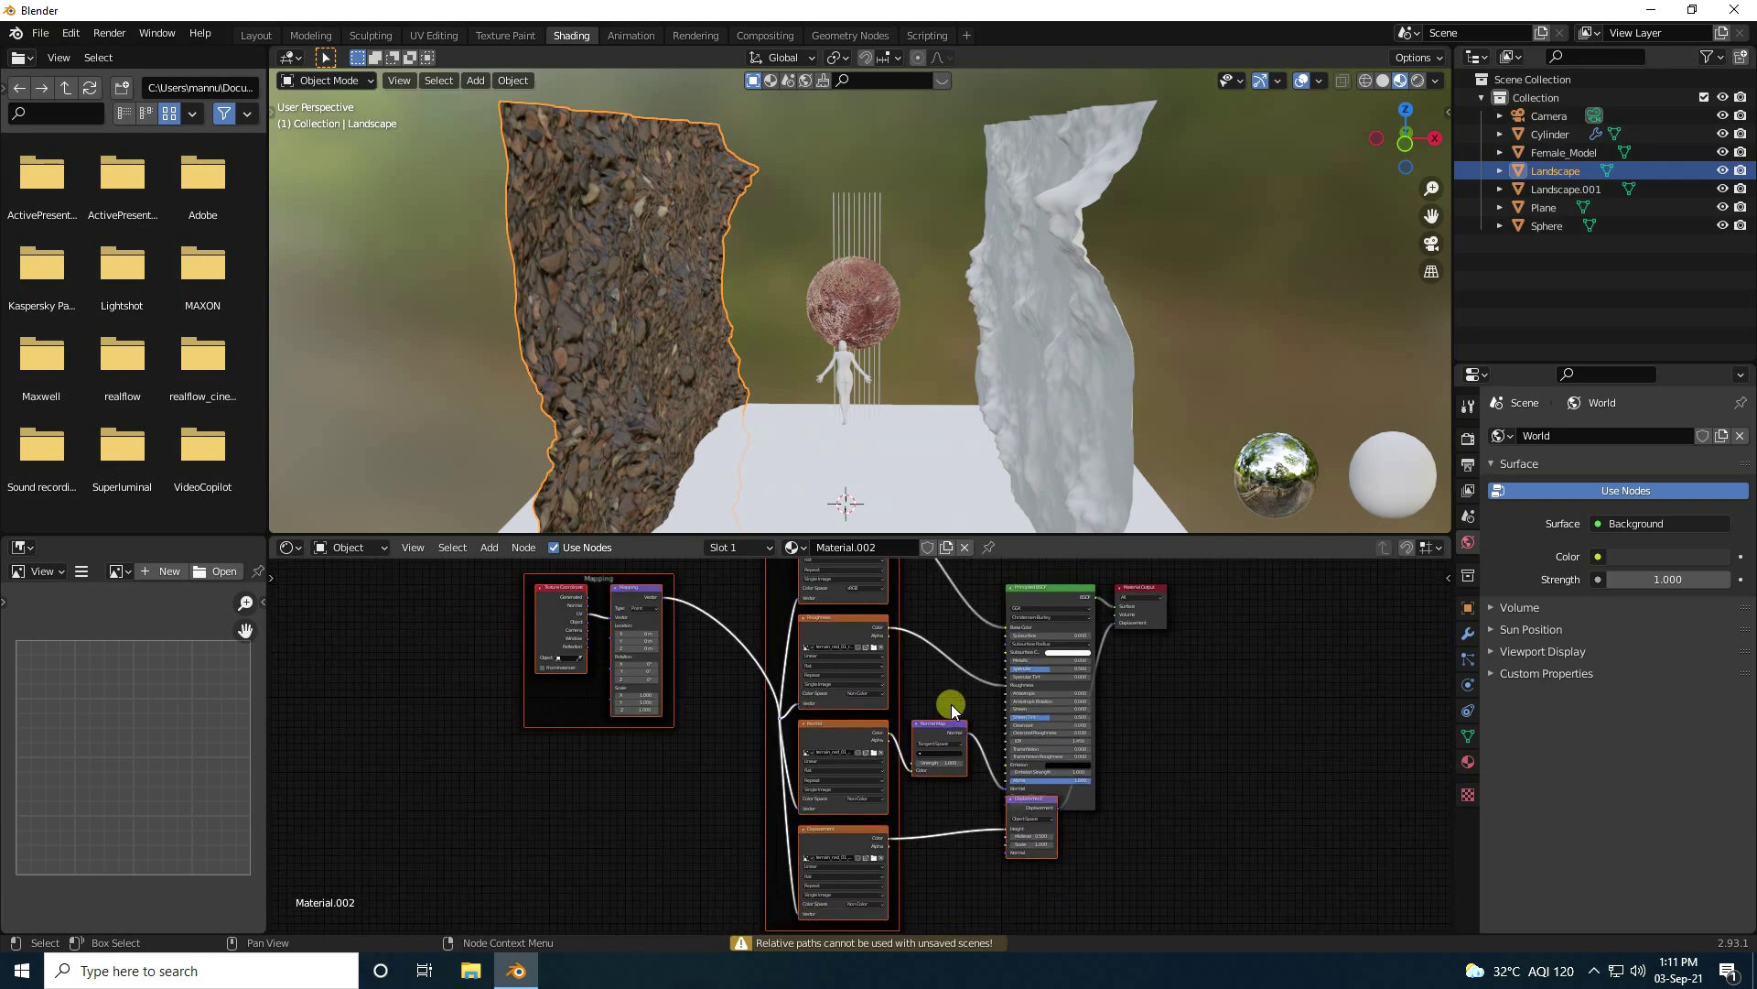
middle_click_drag(479, 753, 666, 838)
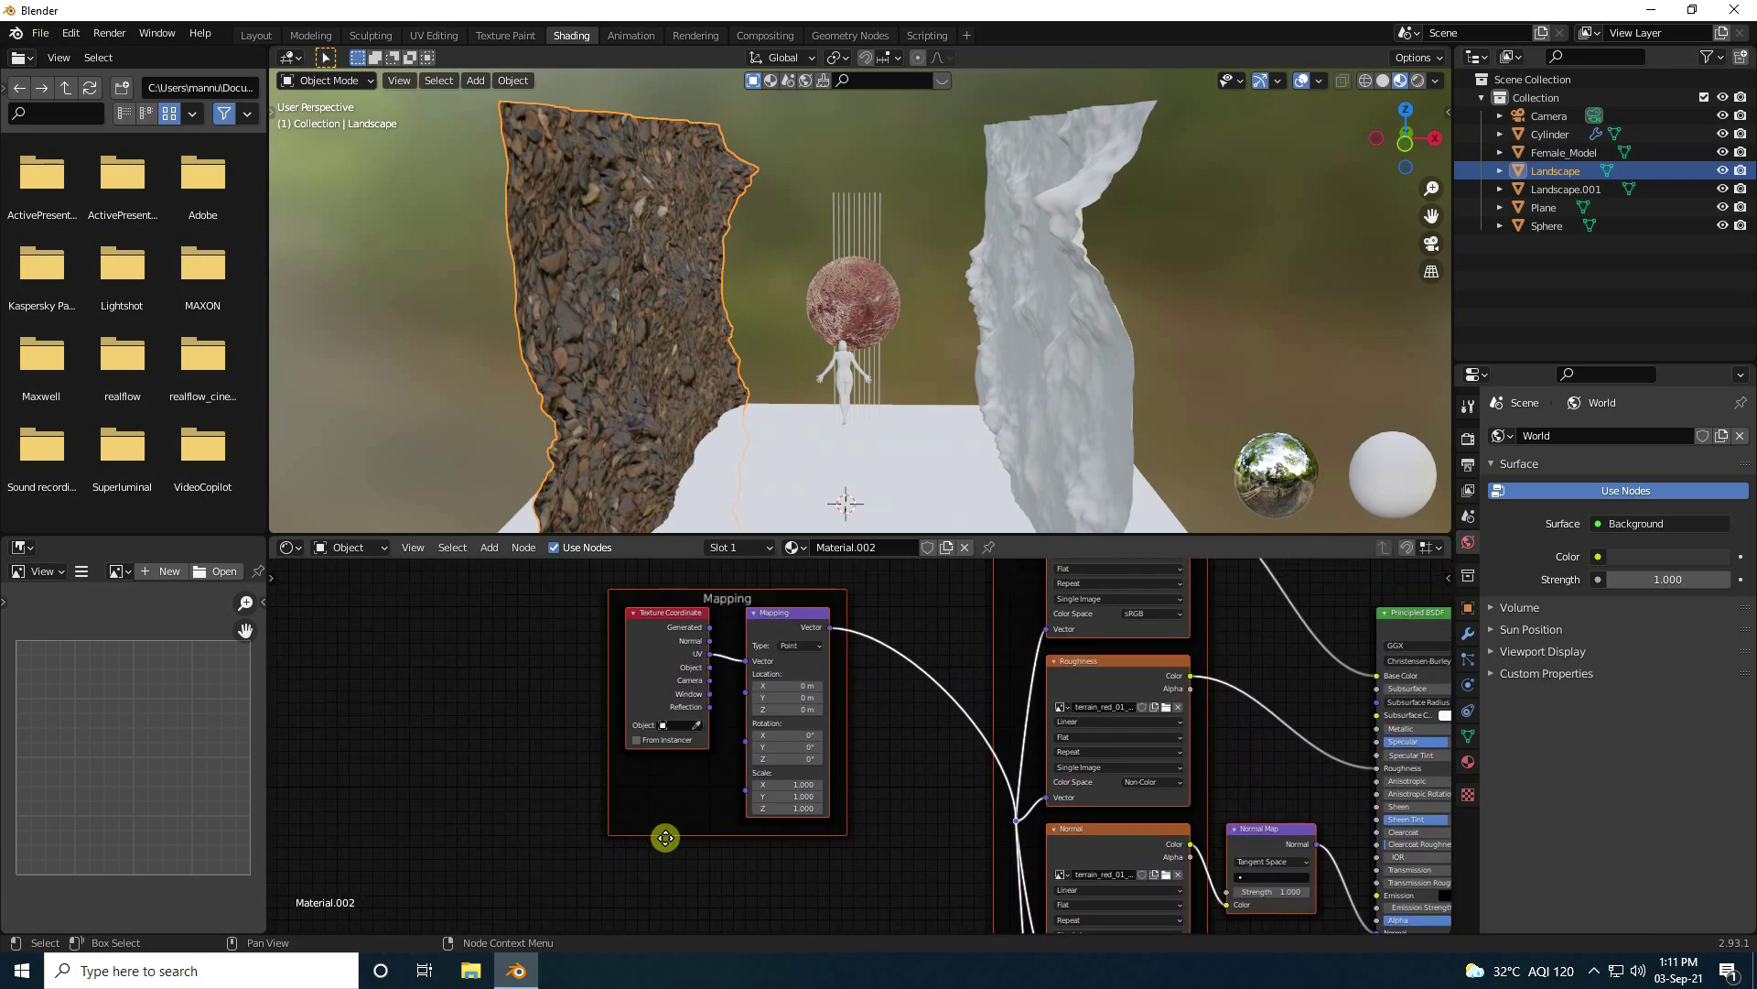
scroll(787, 674, "up", 2)
scroll(777, 420, "up", 5)
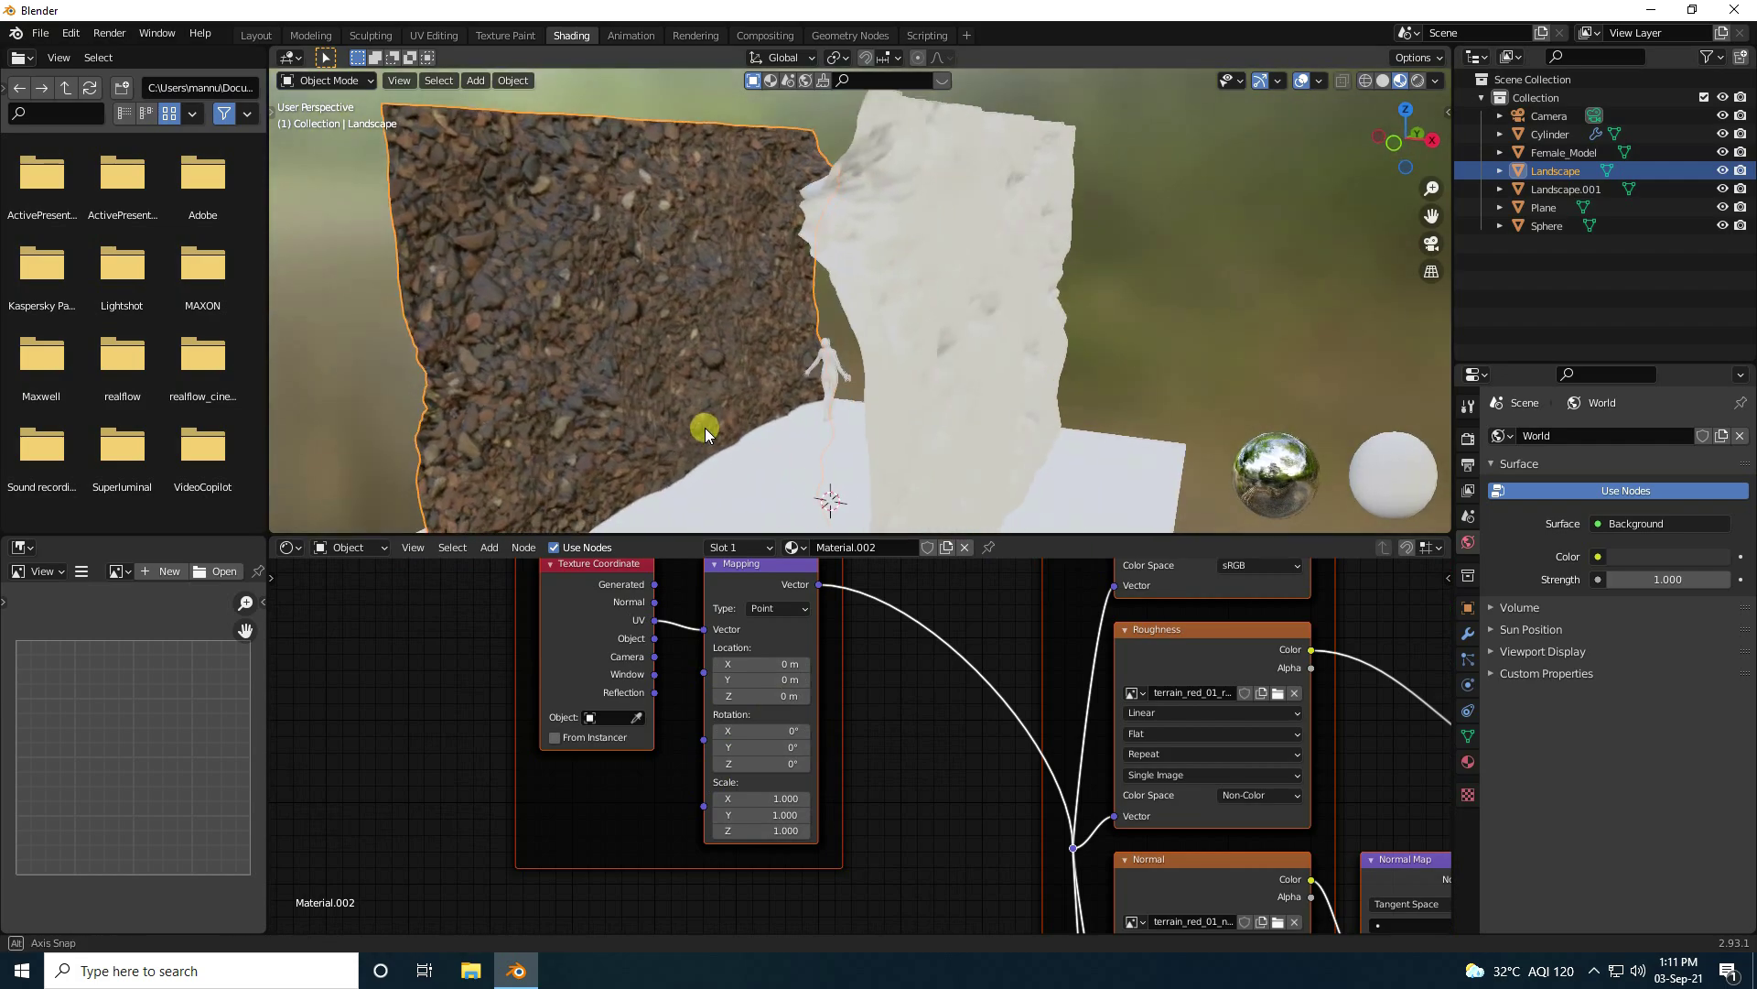
middle_click_drag(706, 428, 476, 375)
scroll(476, 375, "up", 2)
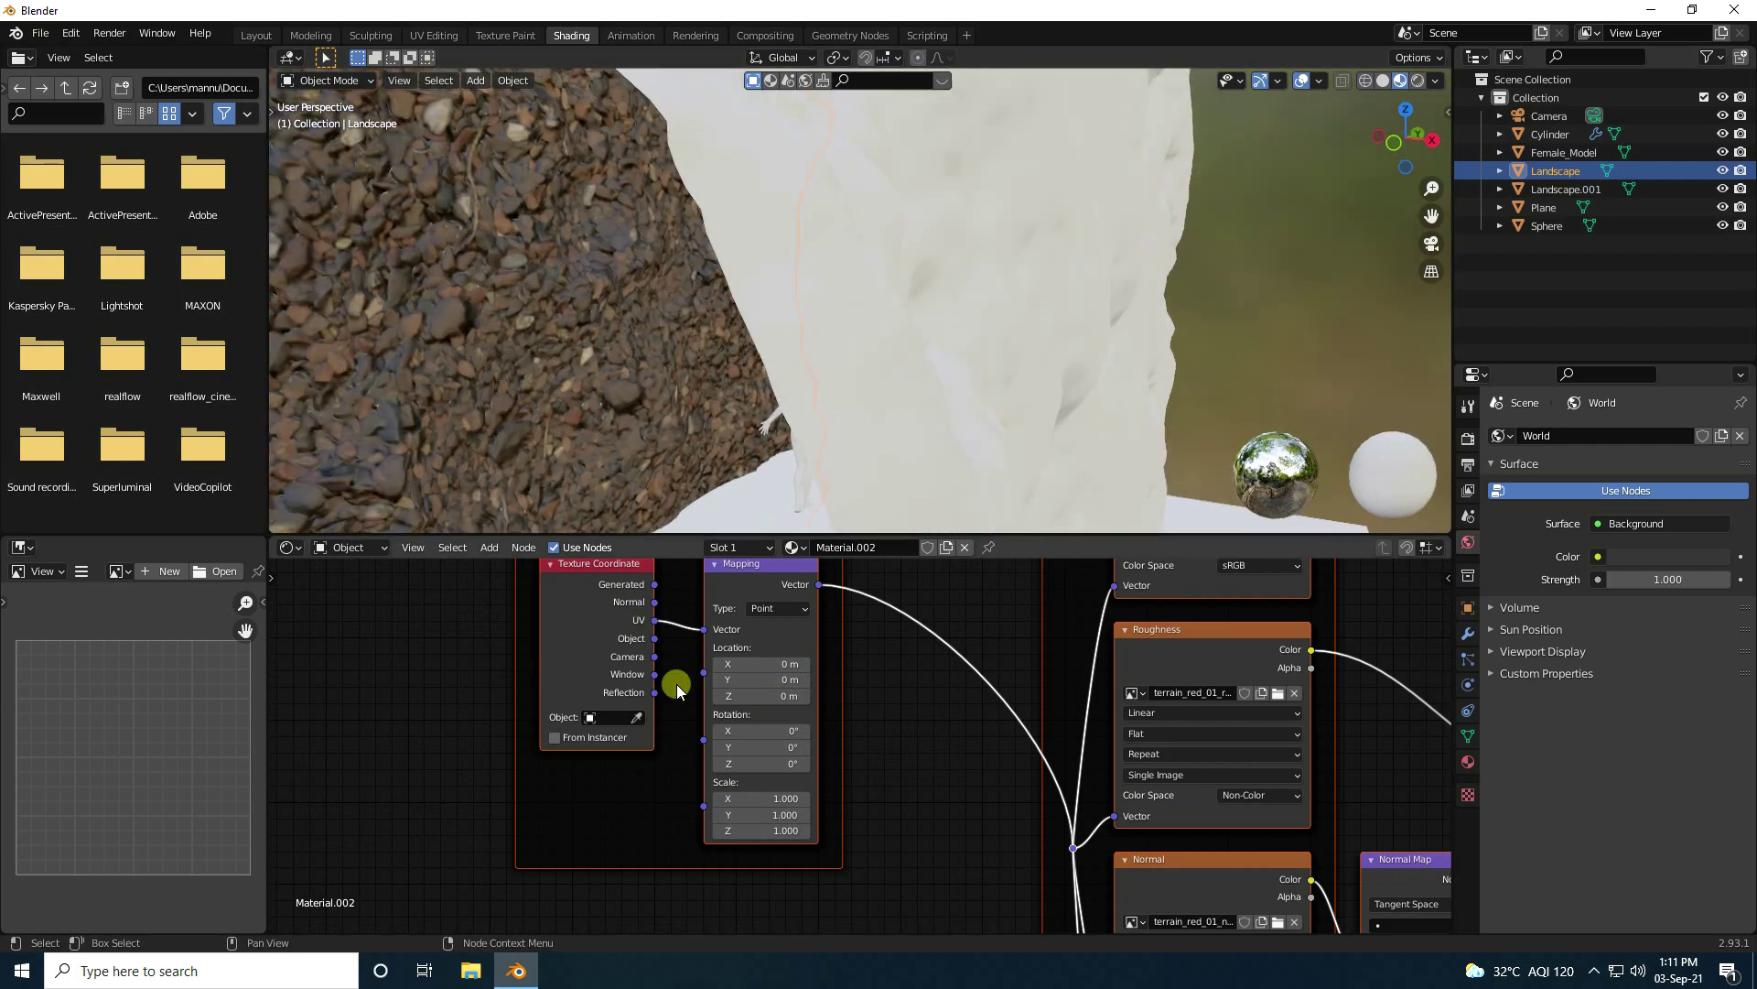
left_click(771, 798)
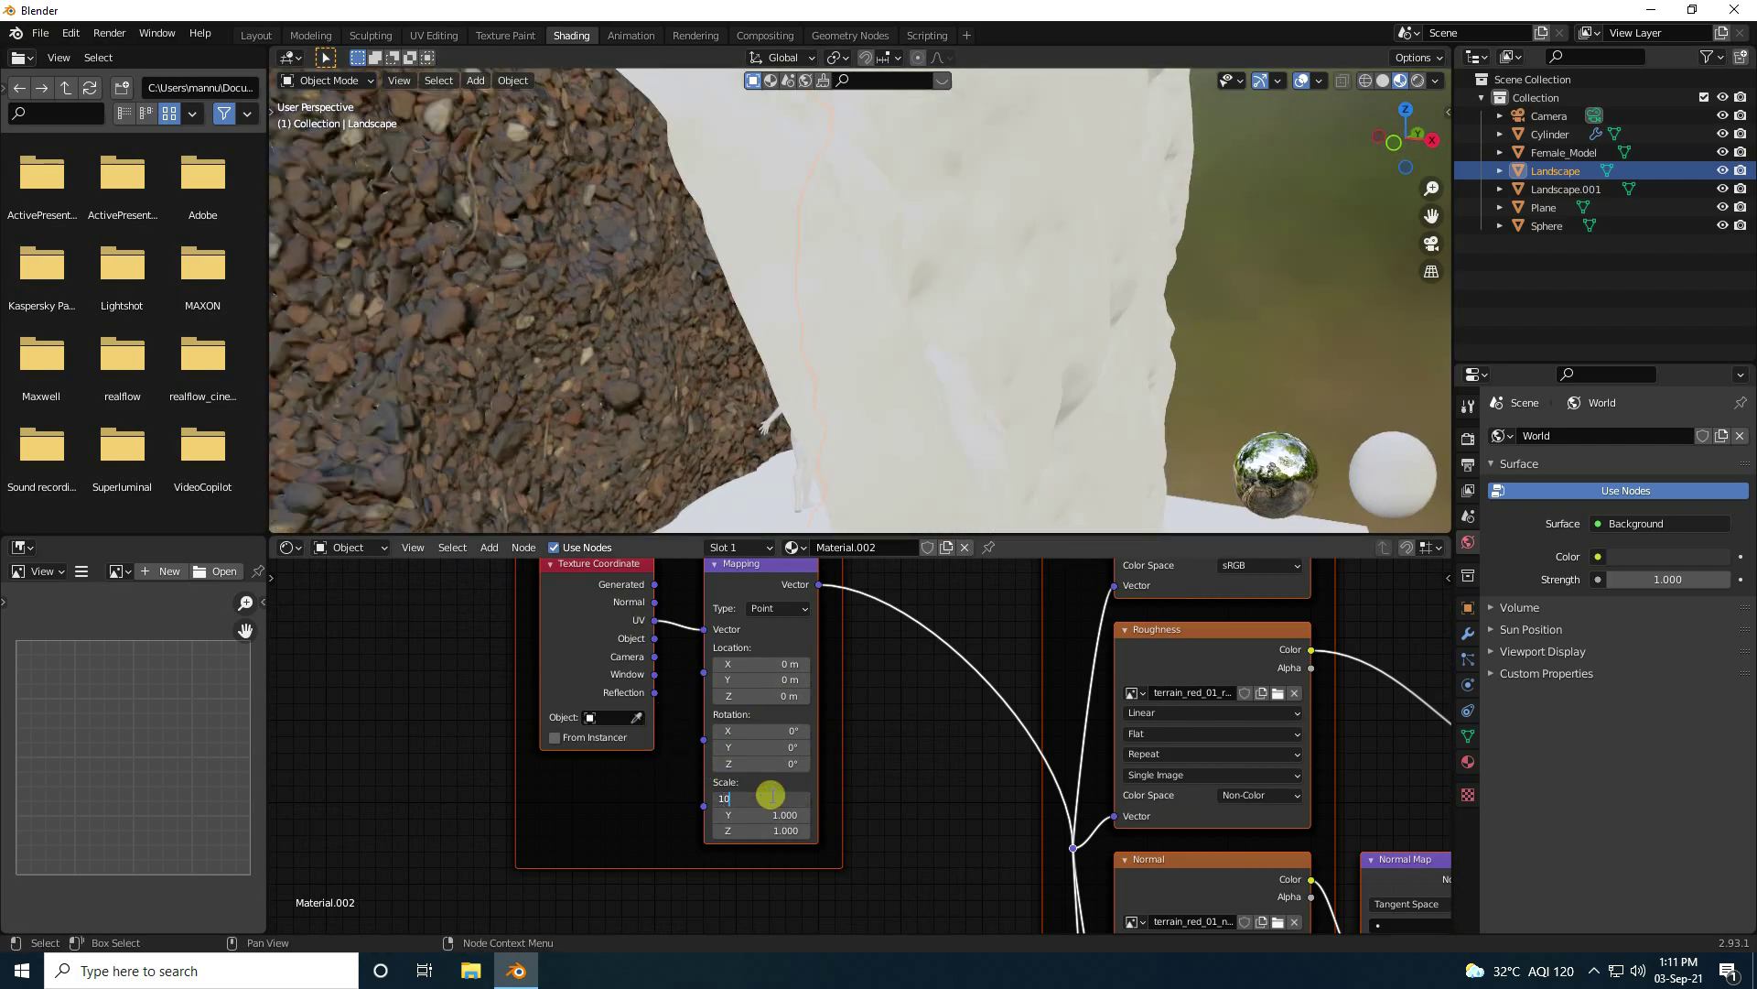
key("Tab")
type("10")
key("Tab")
type("10")
key("Return")
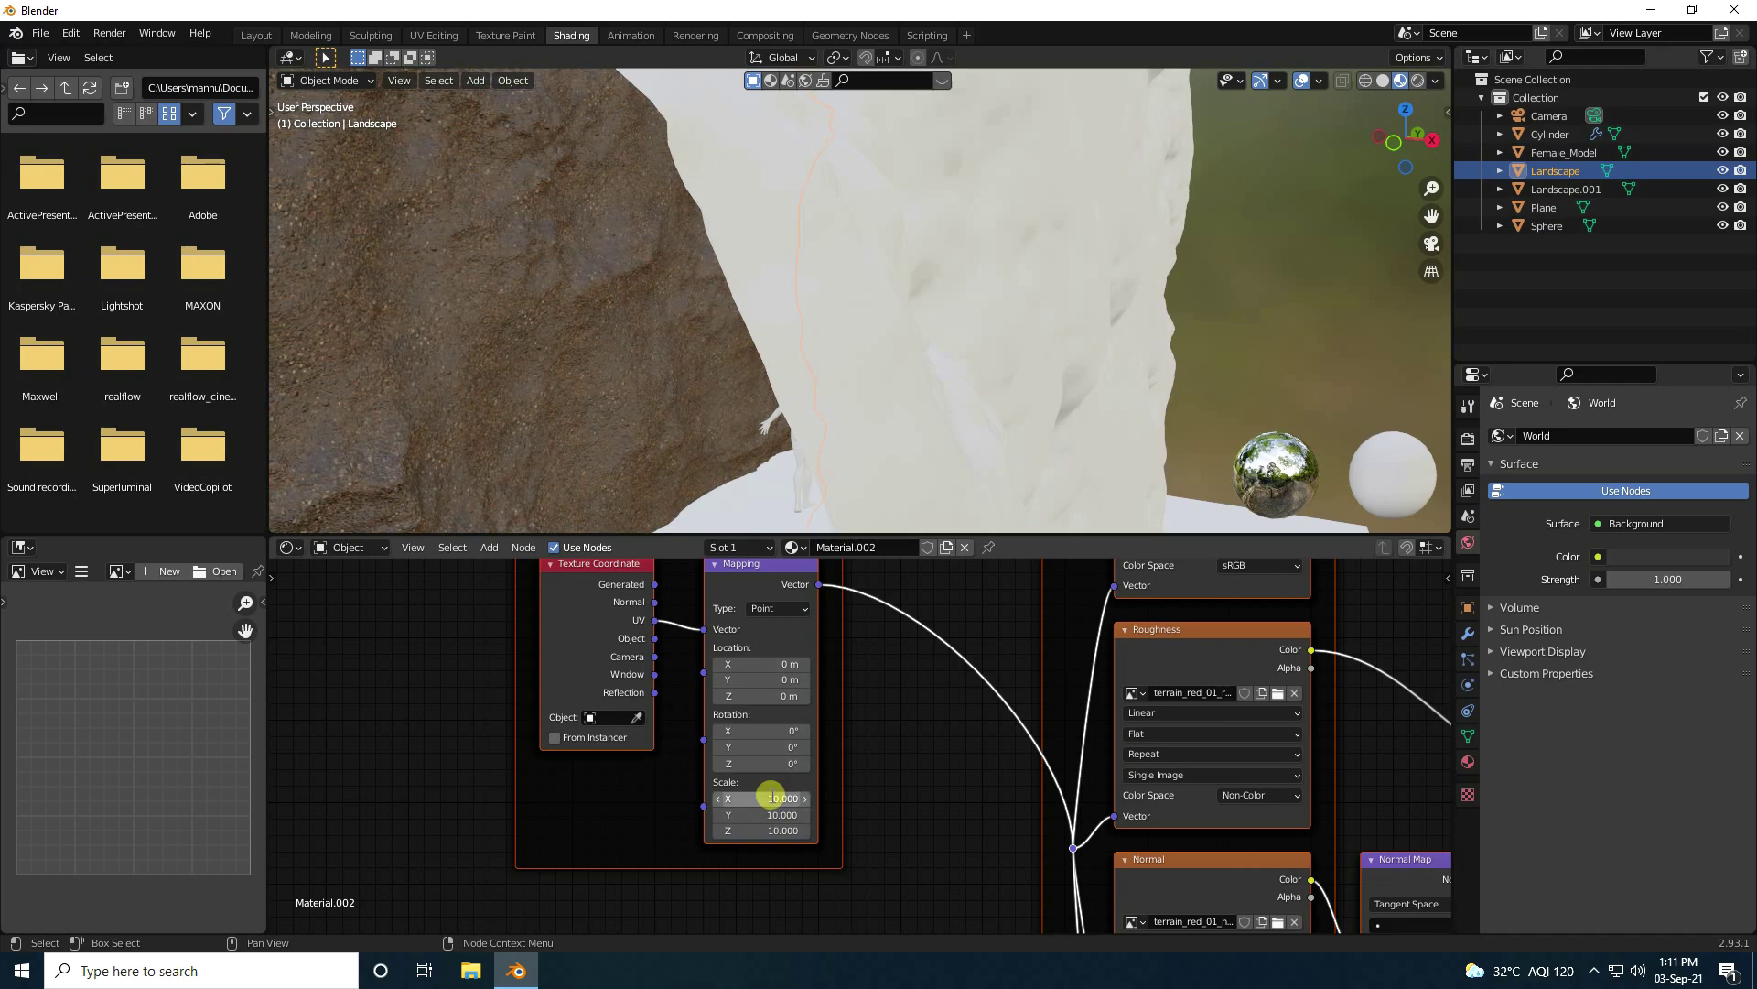
Step: Rename Material.002 to SIDE WALL
middle_click_drag(465, 300, 700, 387)
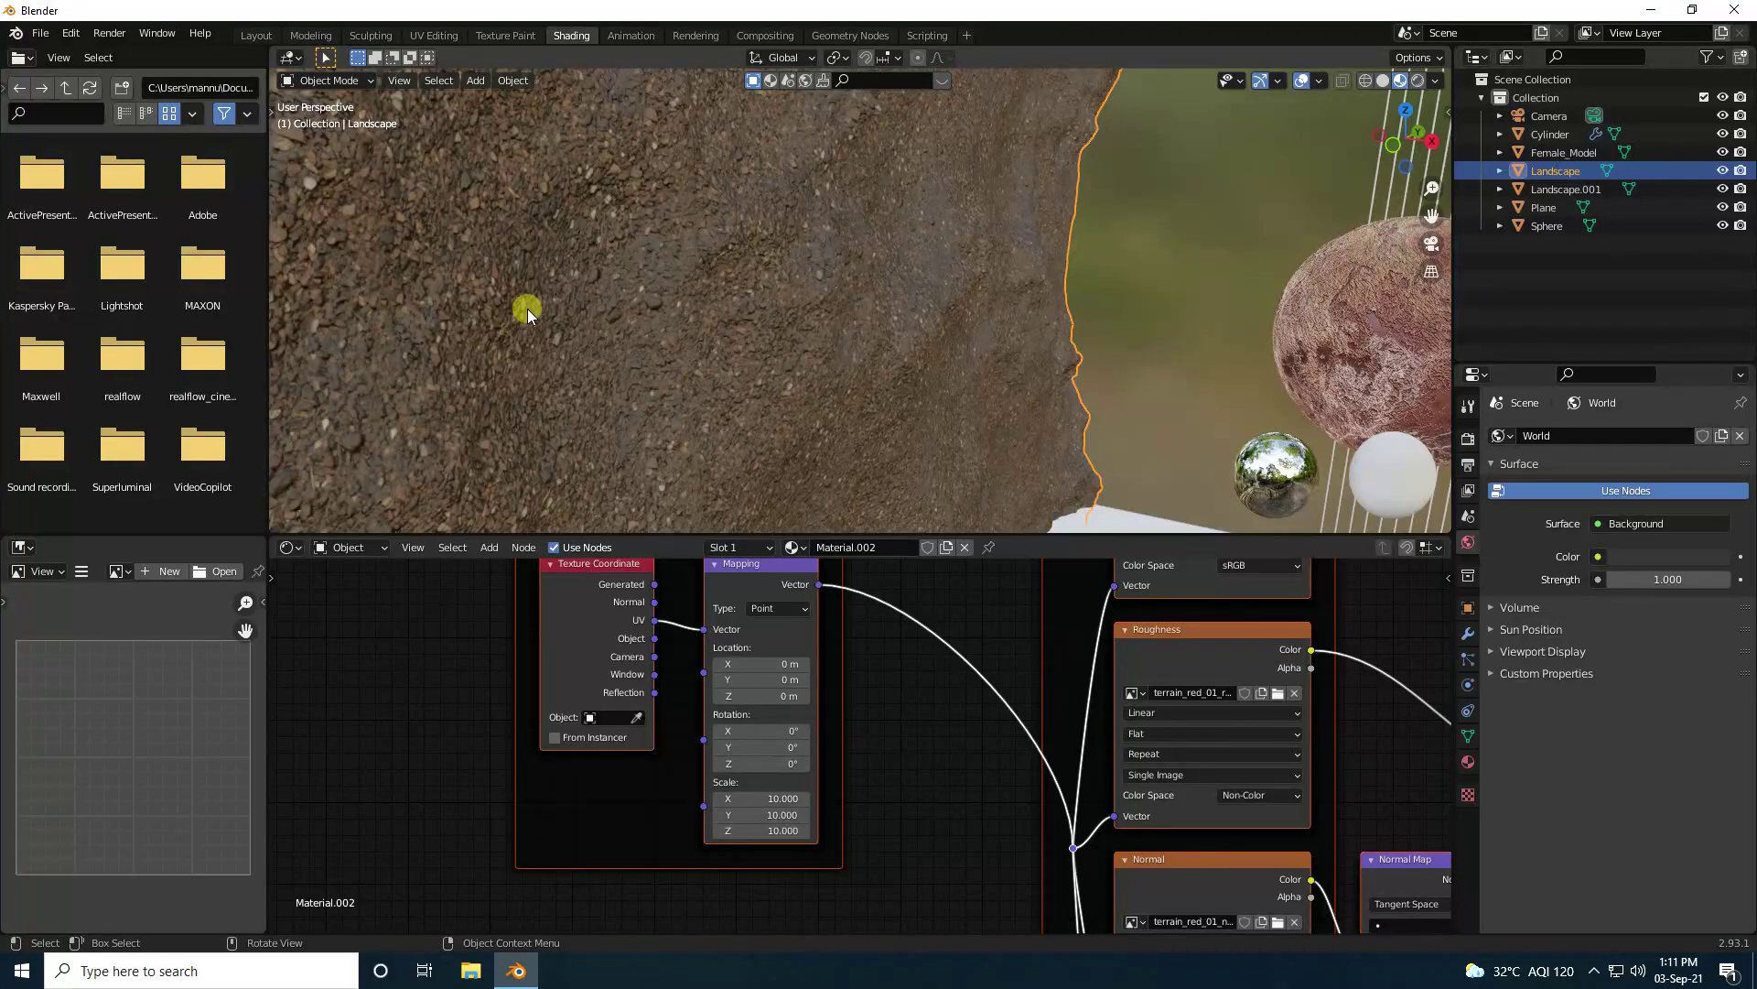
scroll(552, 304, "down", 3)
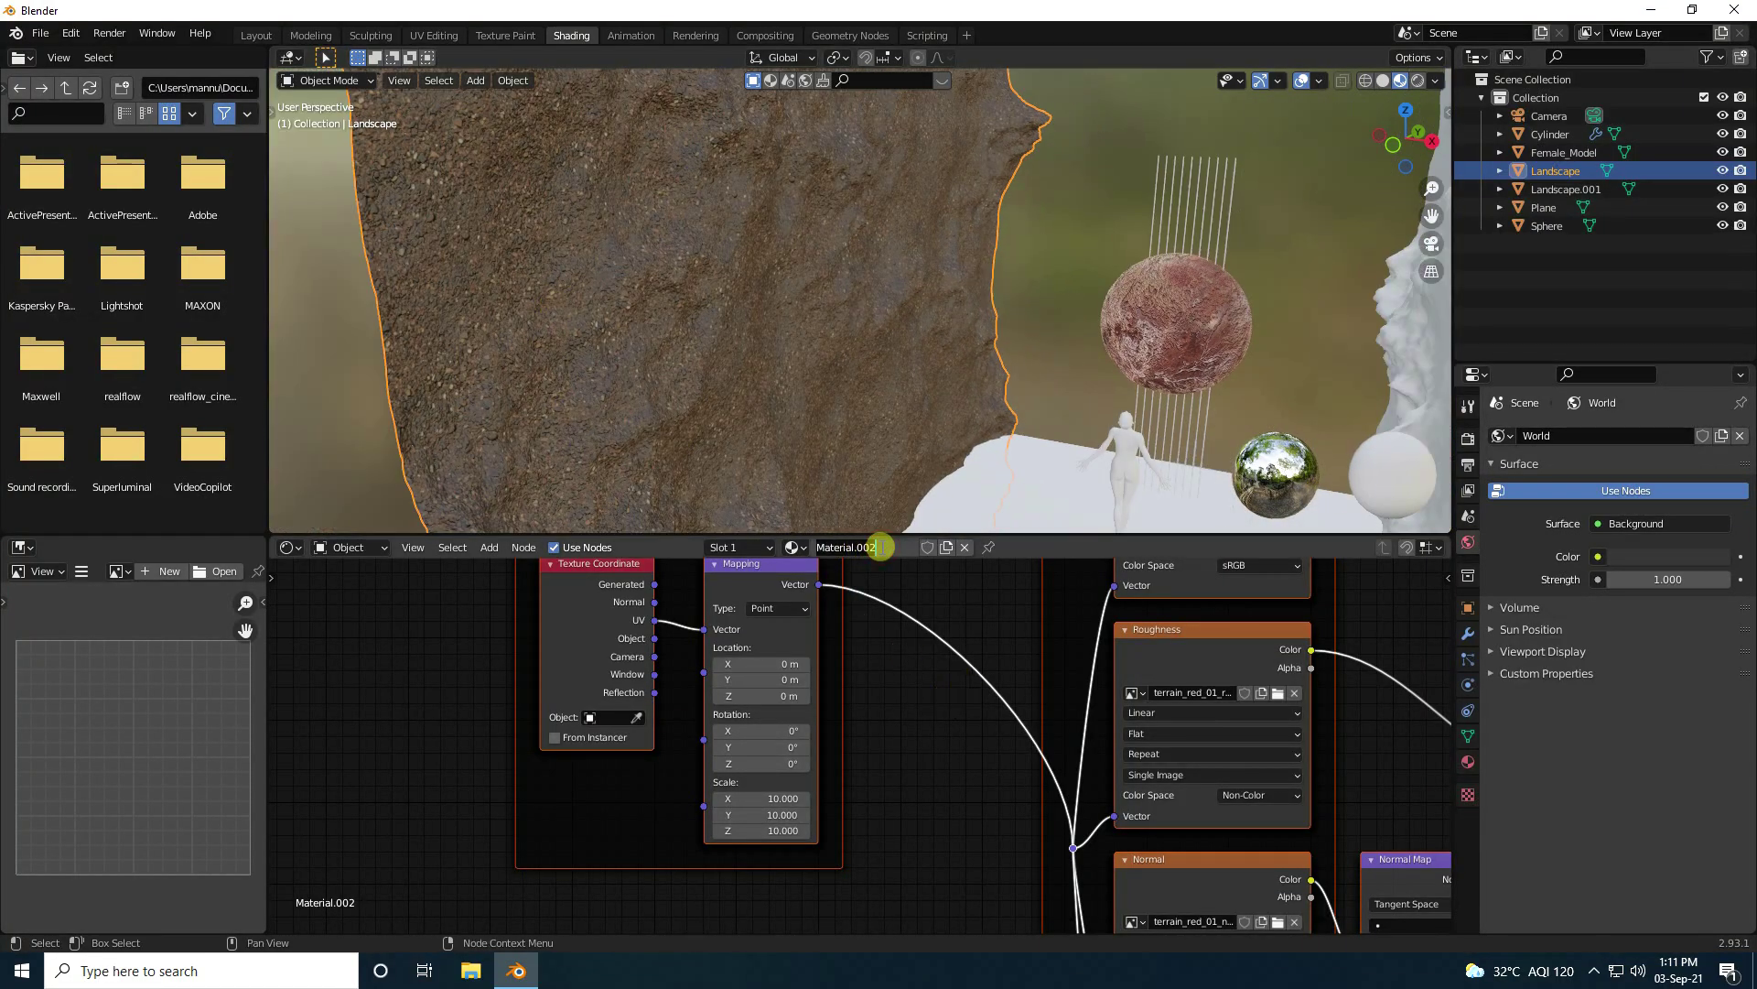
key("ctrl+a")
type("W")
type("IDE WALL")
key("Return")
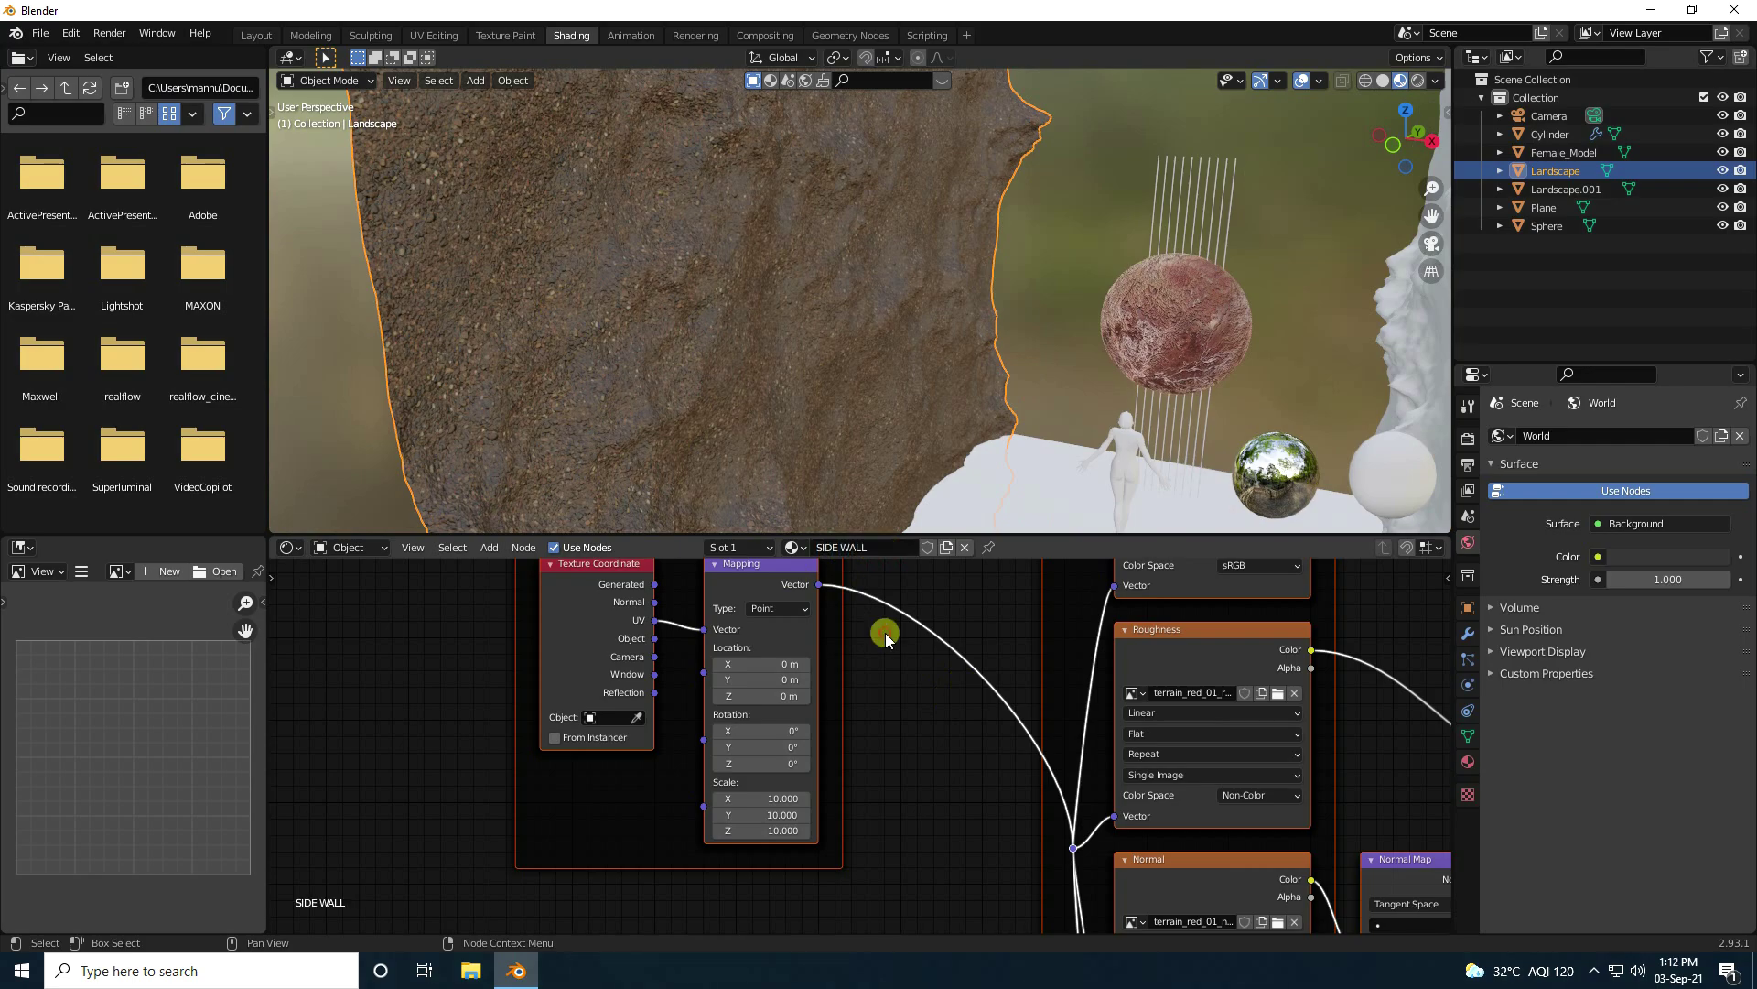
Step: Assign the existing SIDE WALL material to the right cliff, Landscape.001
left_click(1392, 324)
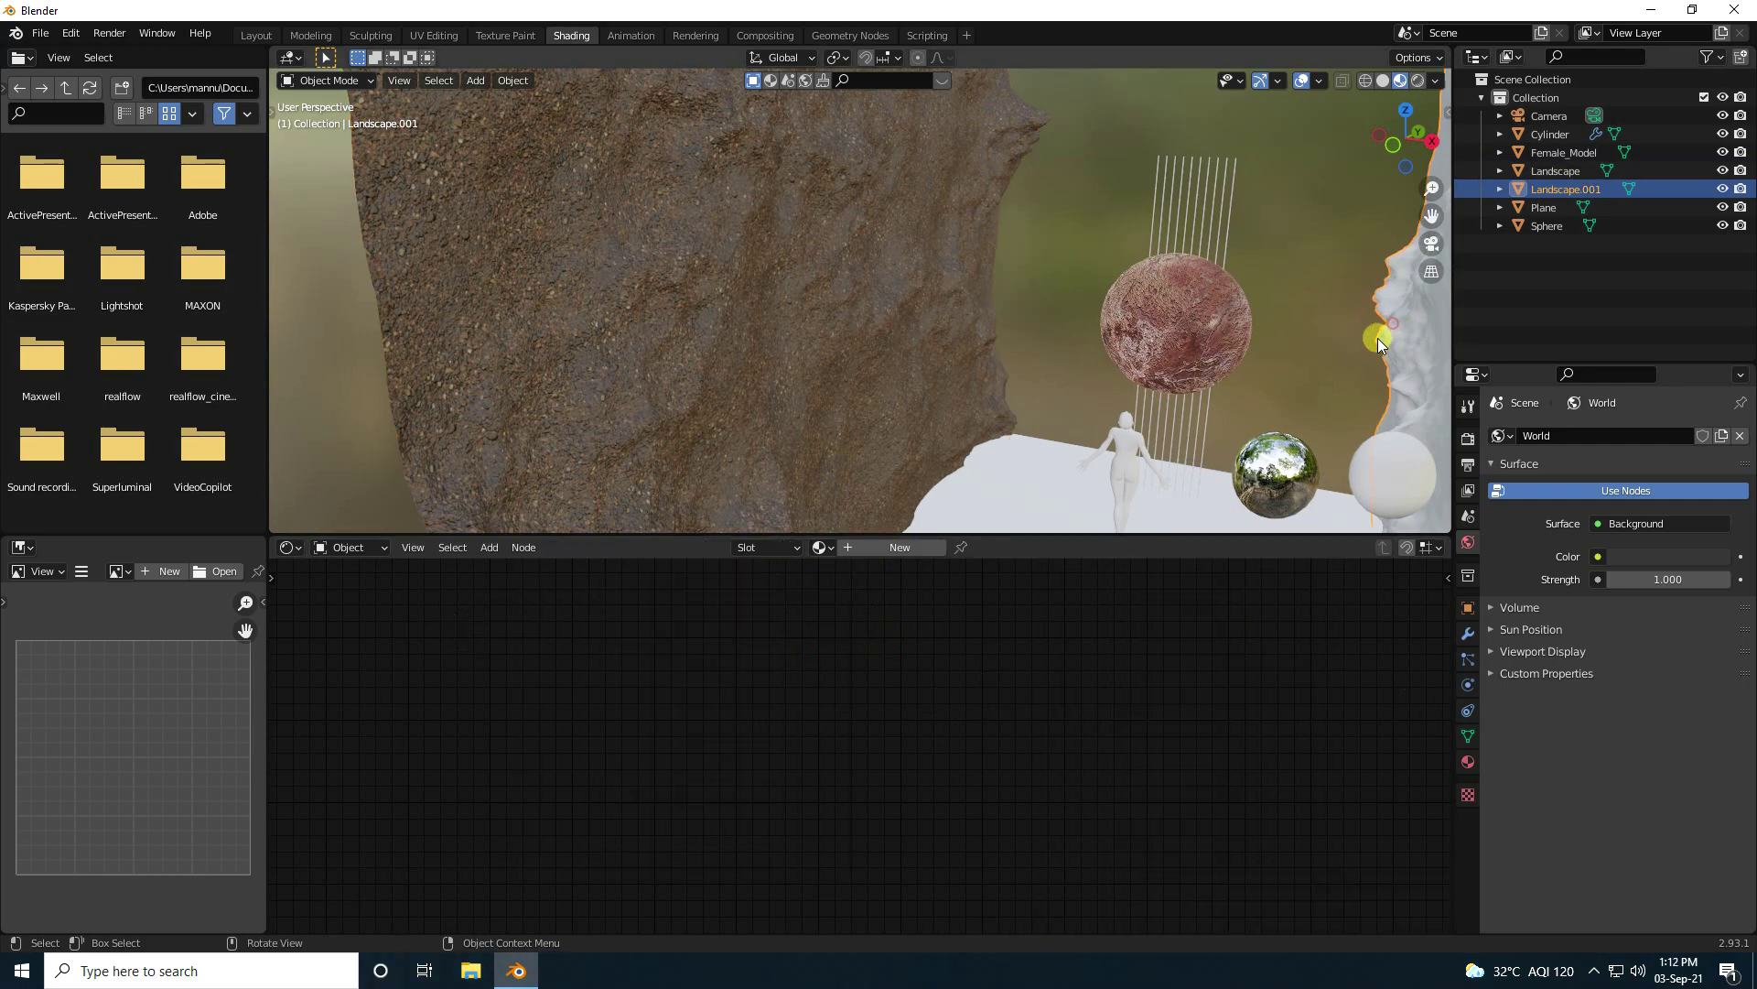
left_click(824, 547)
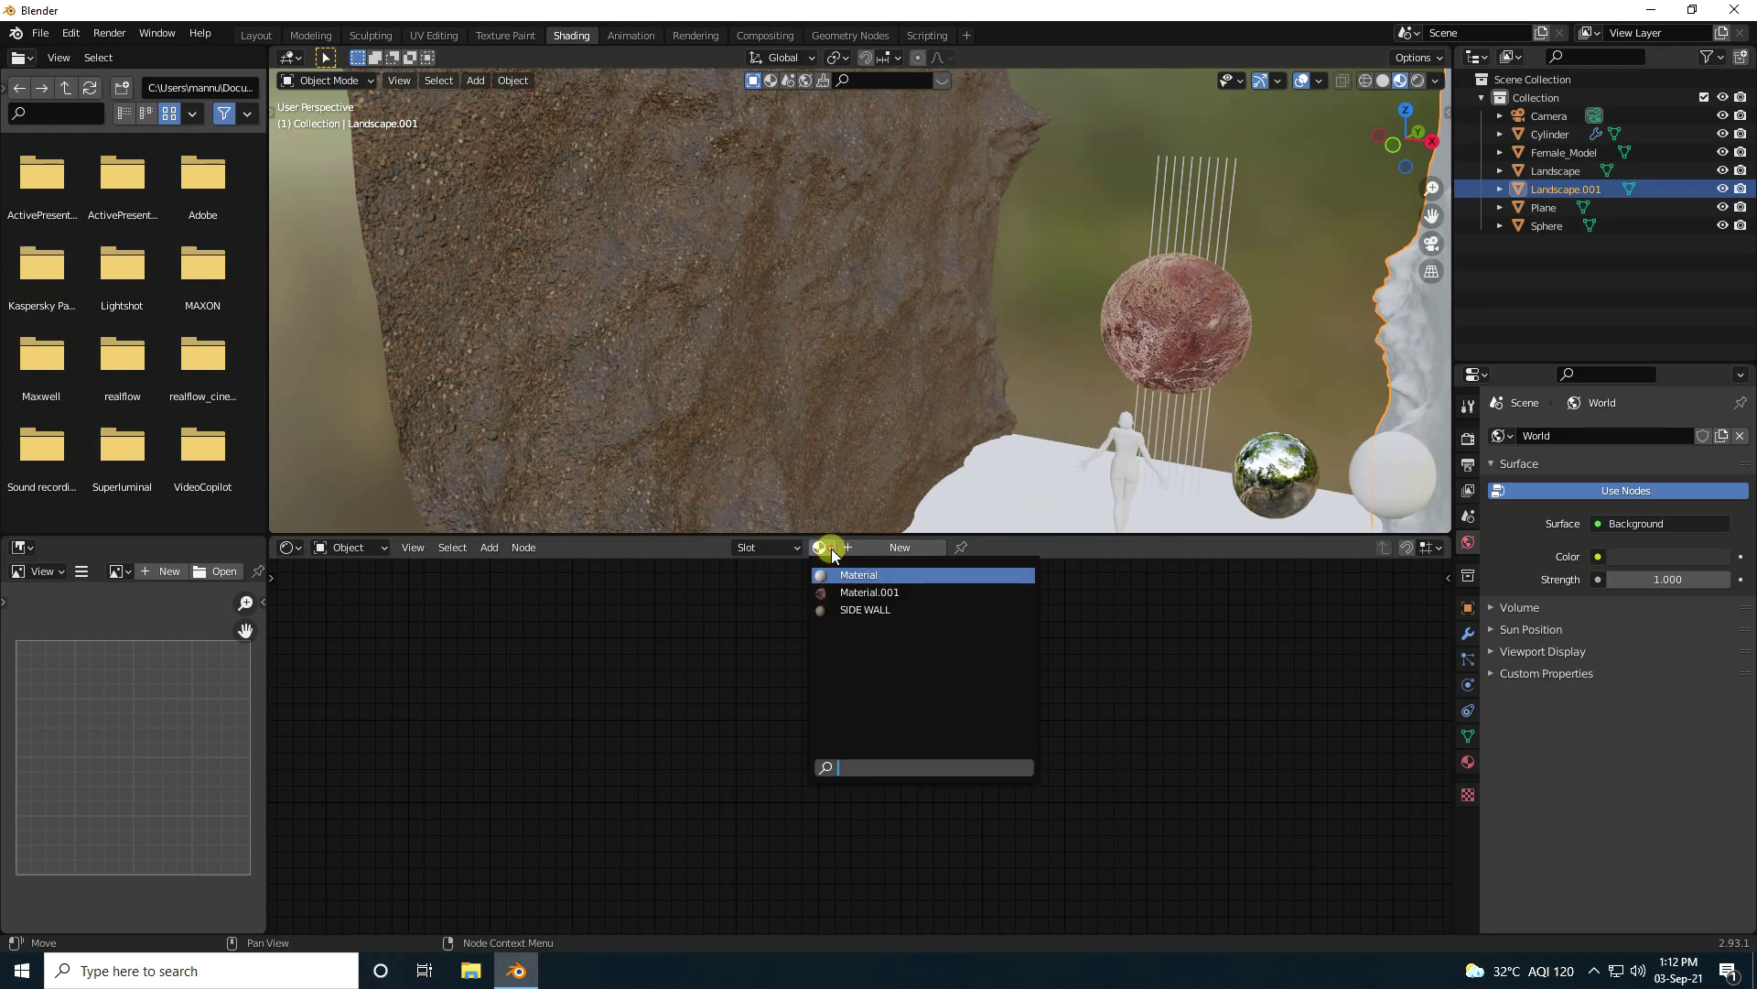
left_click(843, 610)
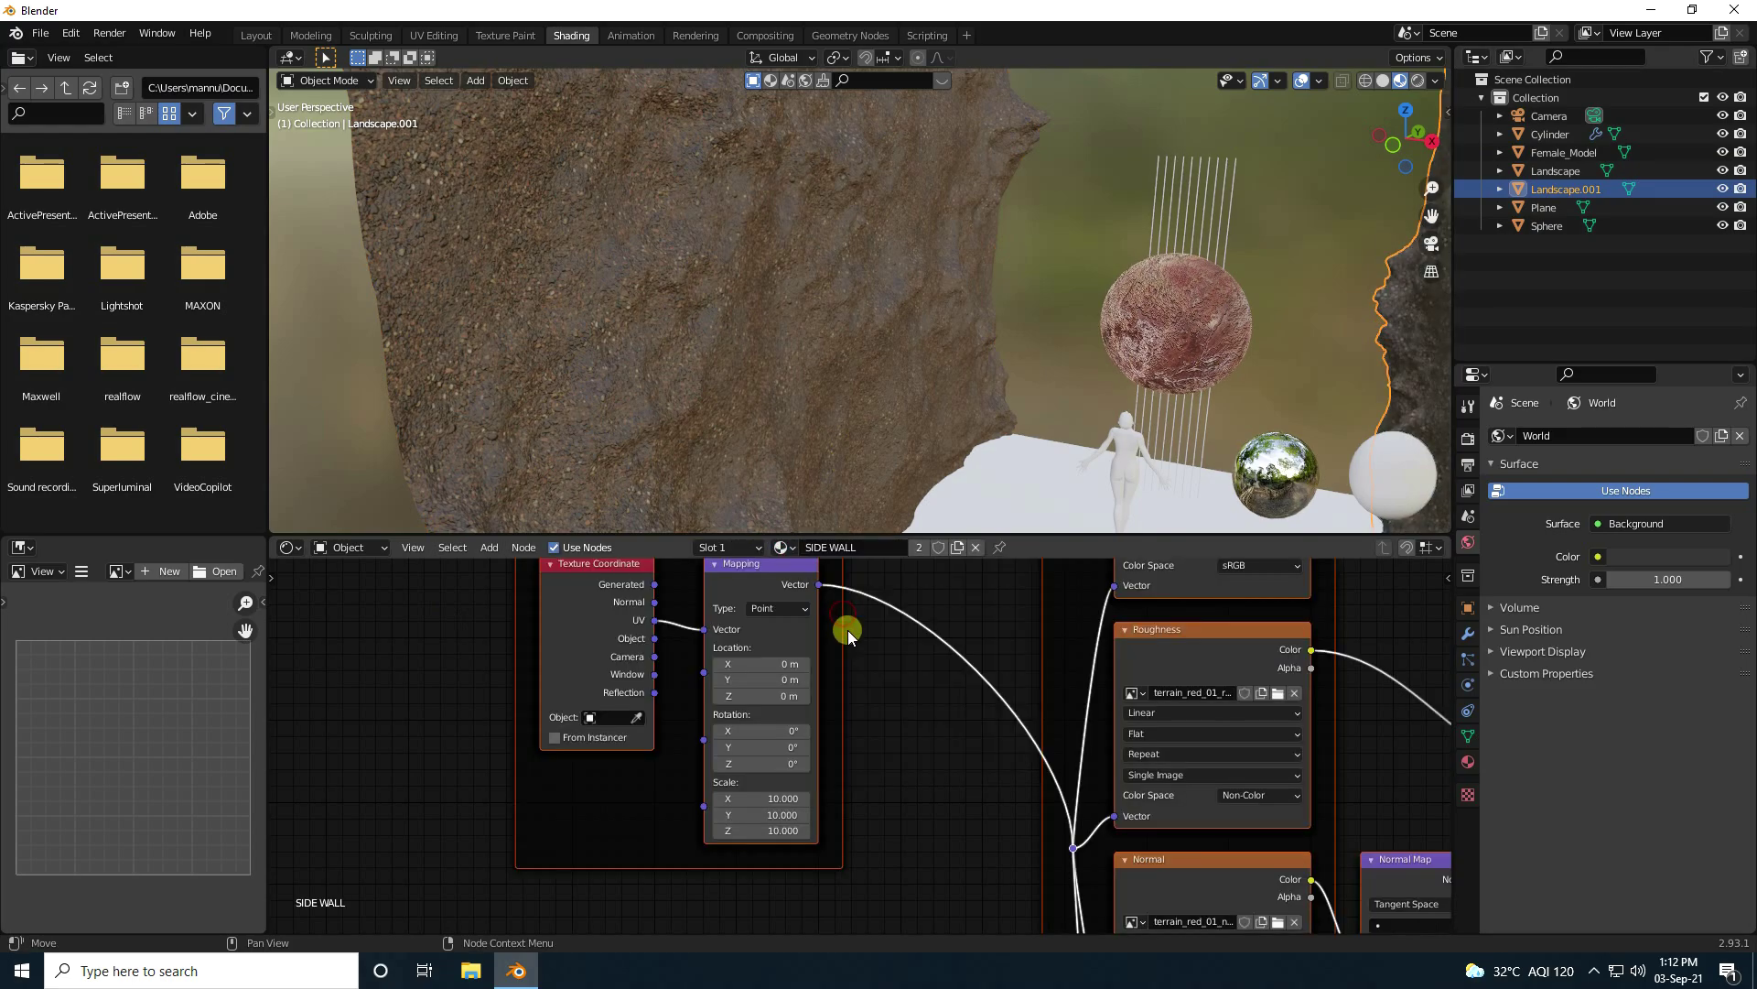
middle_click_drag(969, 393, 913, 310)
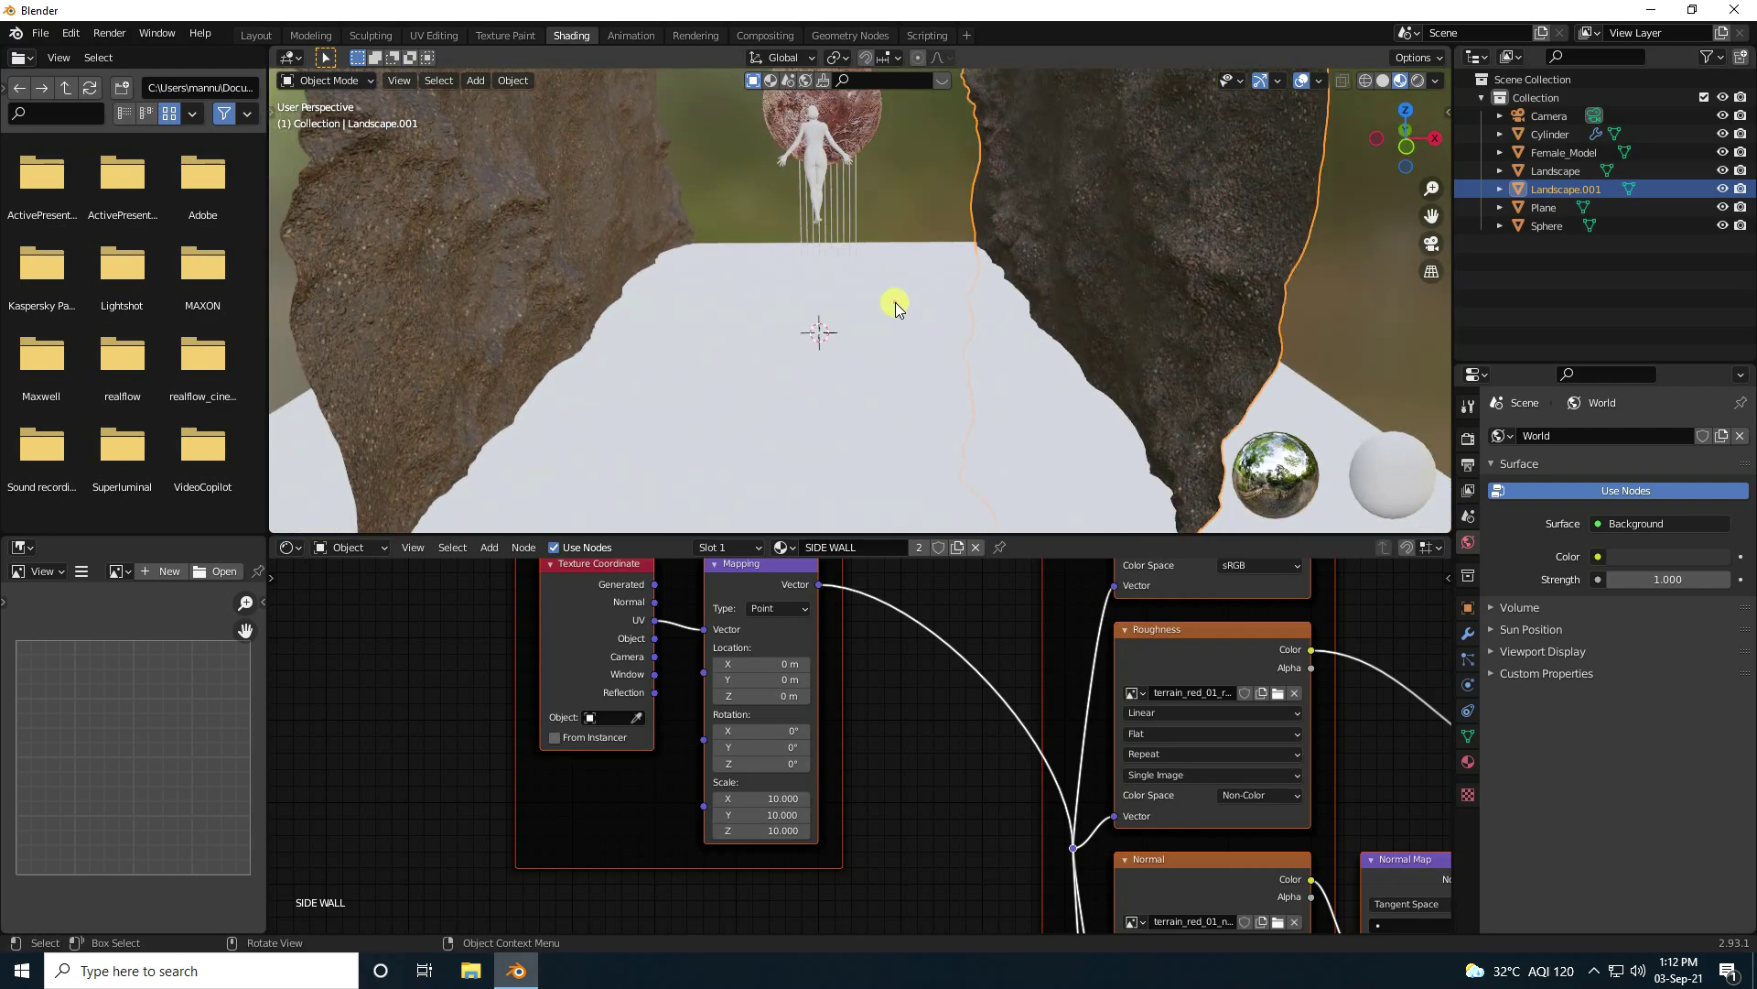
Step: Add a new material to the floor Plane and name it FLOOR MAT
left_click(895, 302)
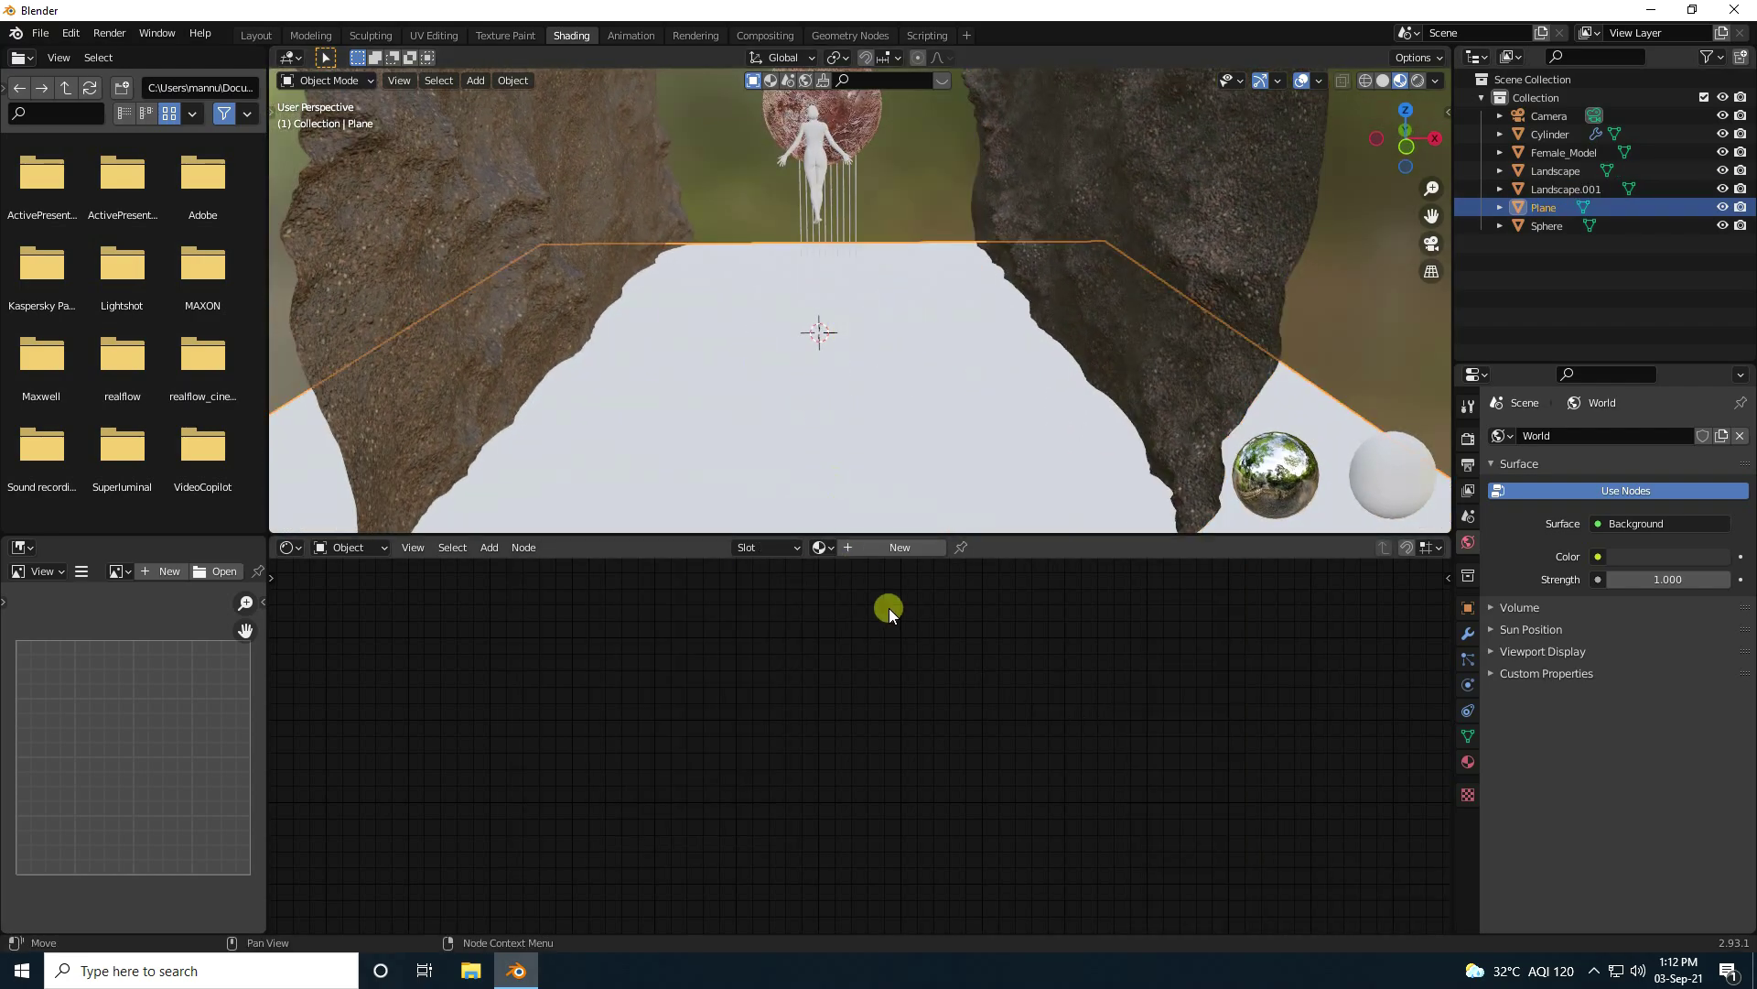
left_click(853, 548)
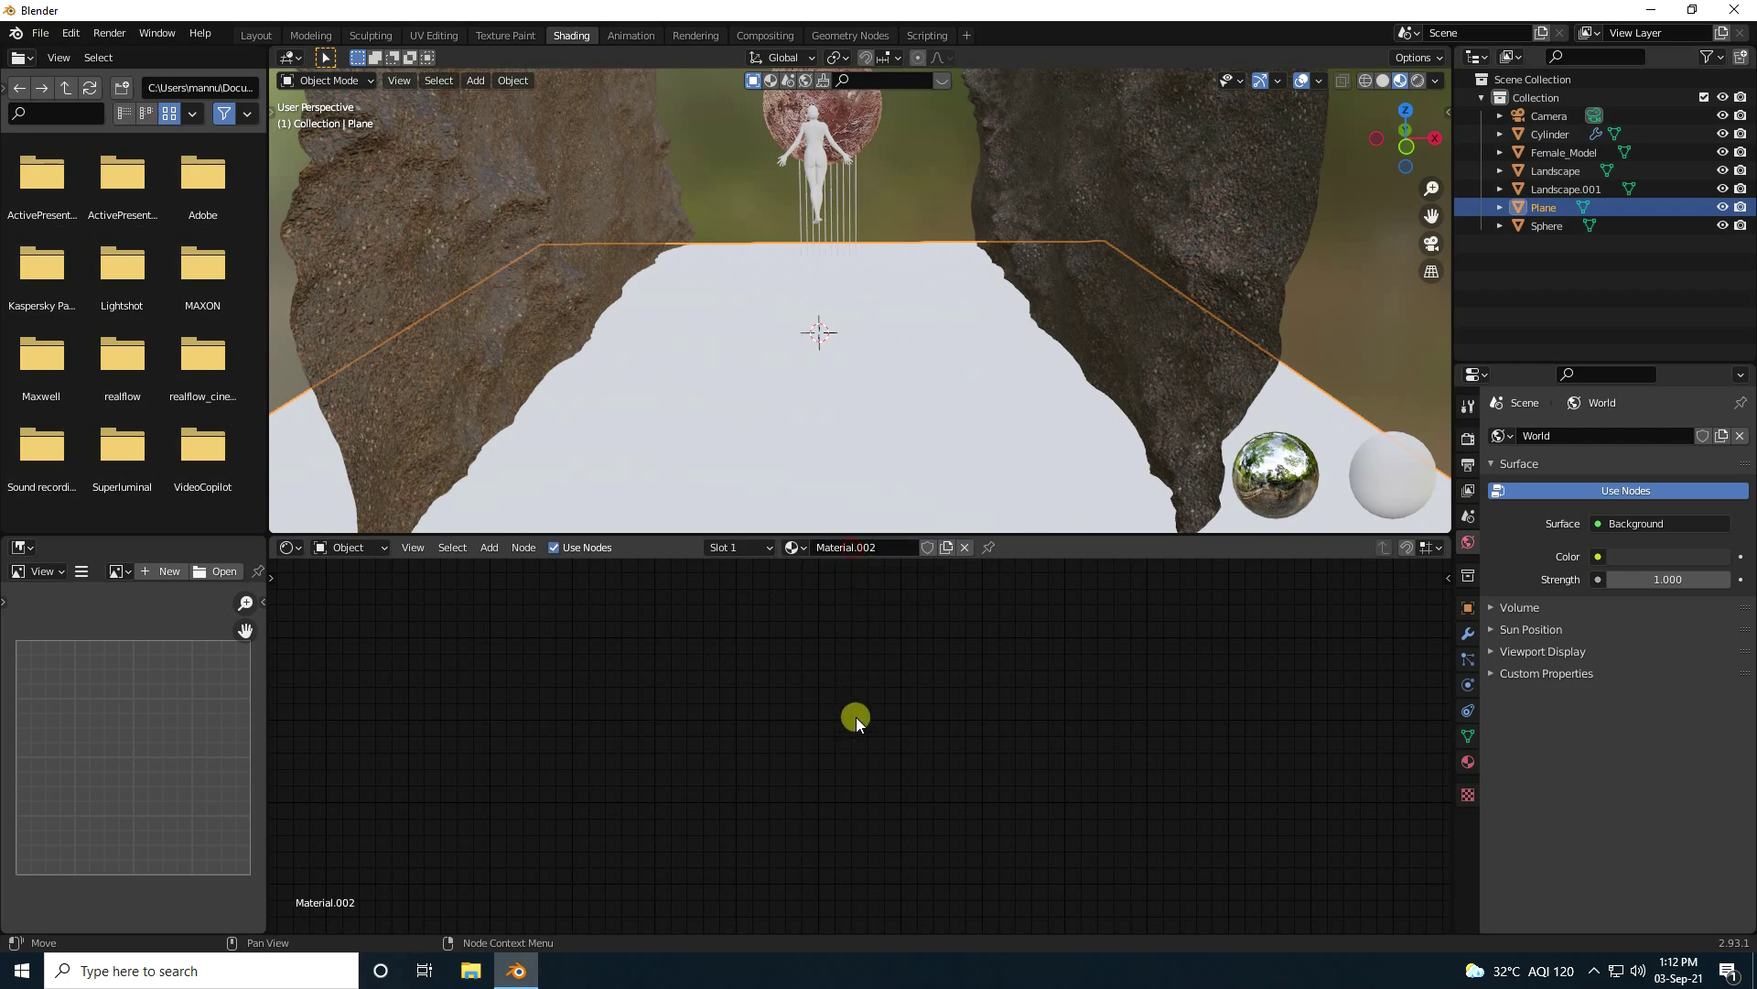
left_click(884, 547)
type("FLOOR MAT")
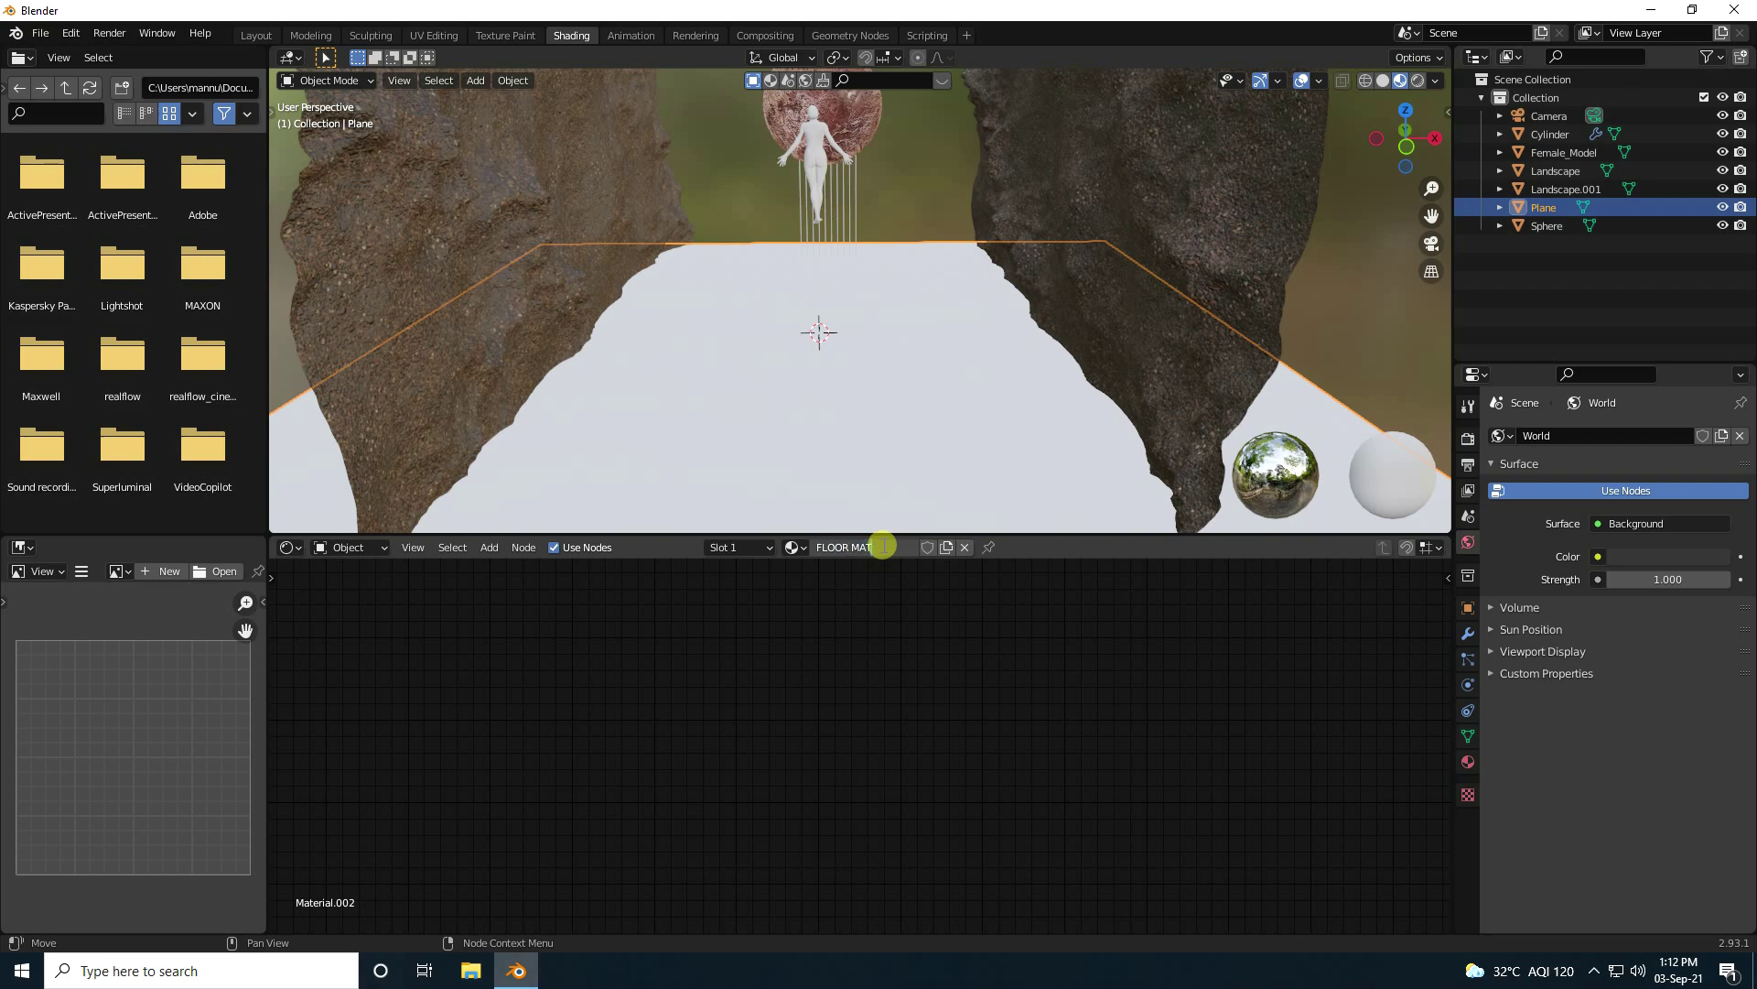
key("Return")
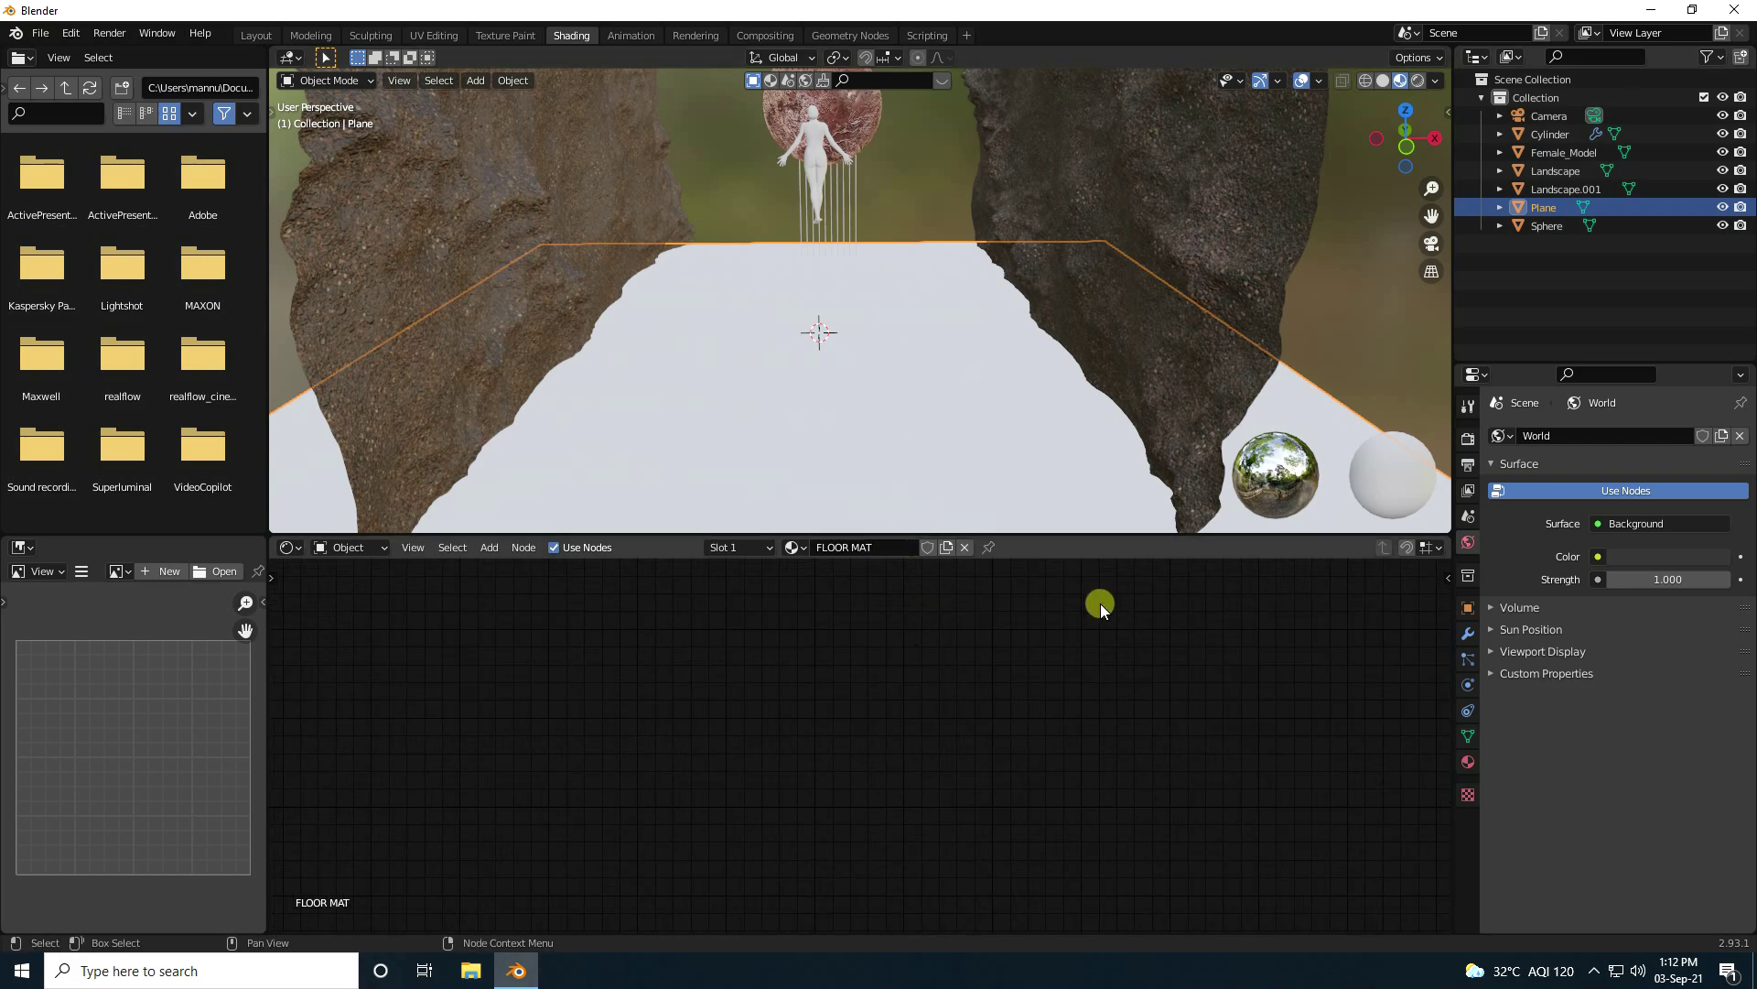
left_click(1469, 762)
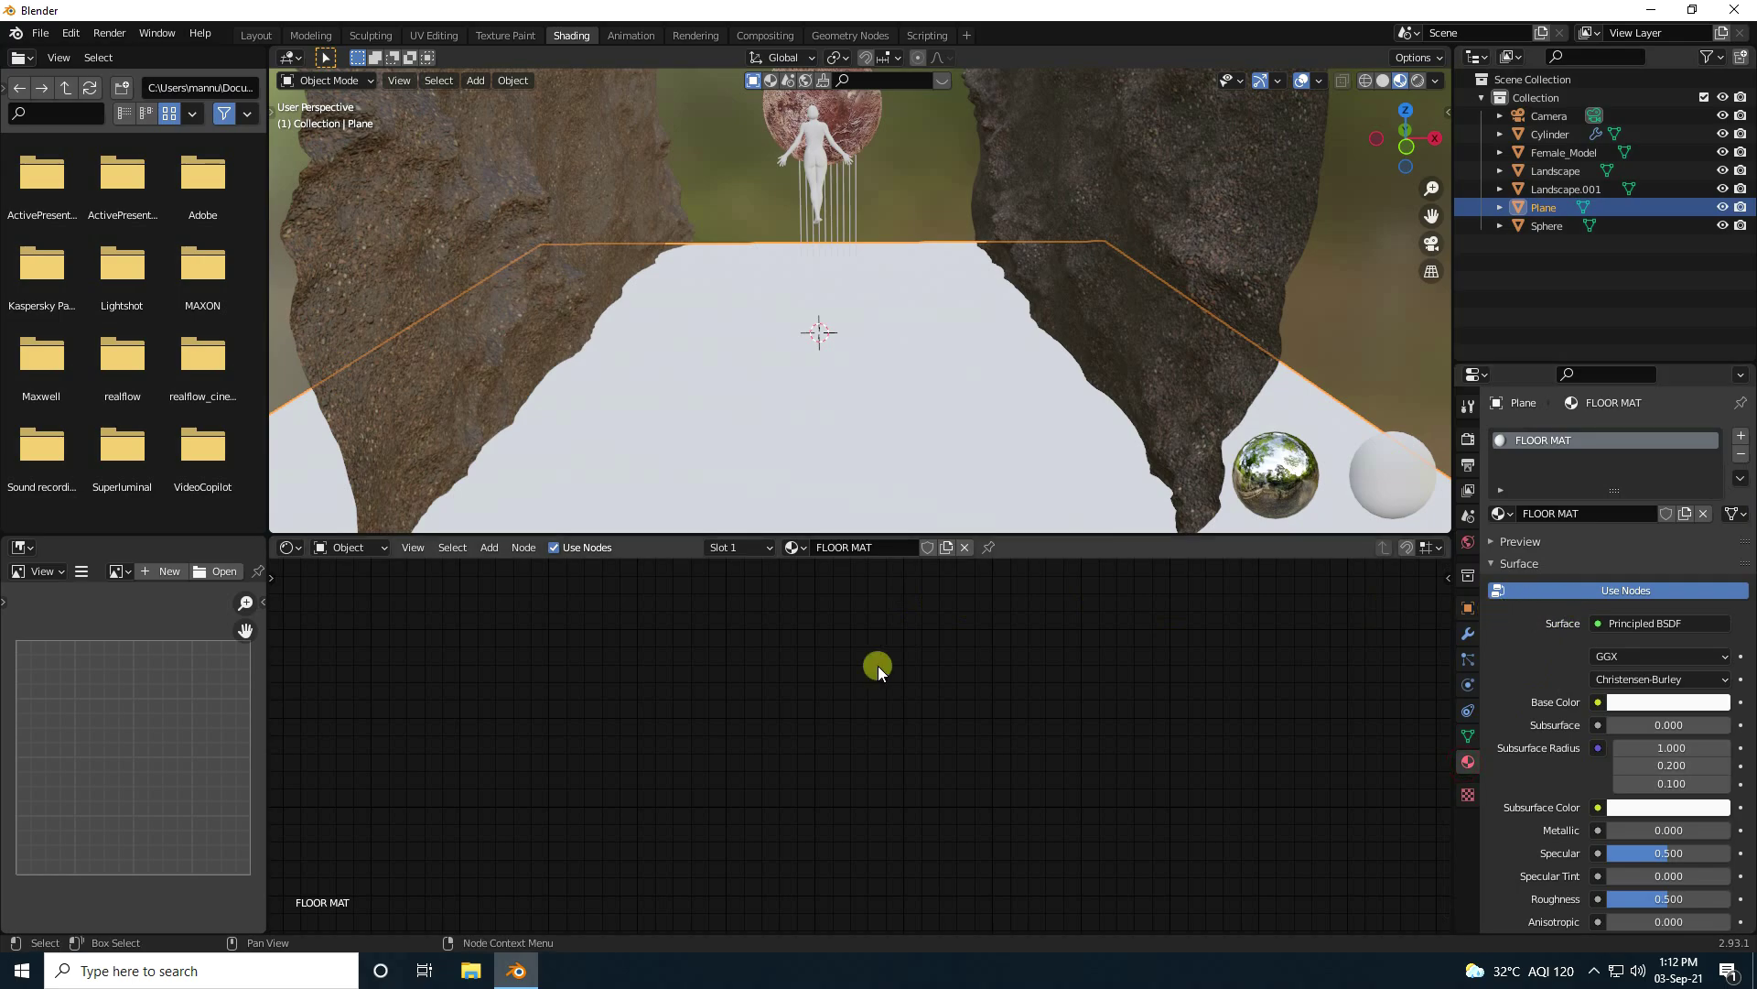
scroll(898, 706, "down", 3)
middle_click_drag(898, 706, 781, 733)
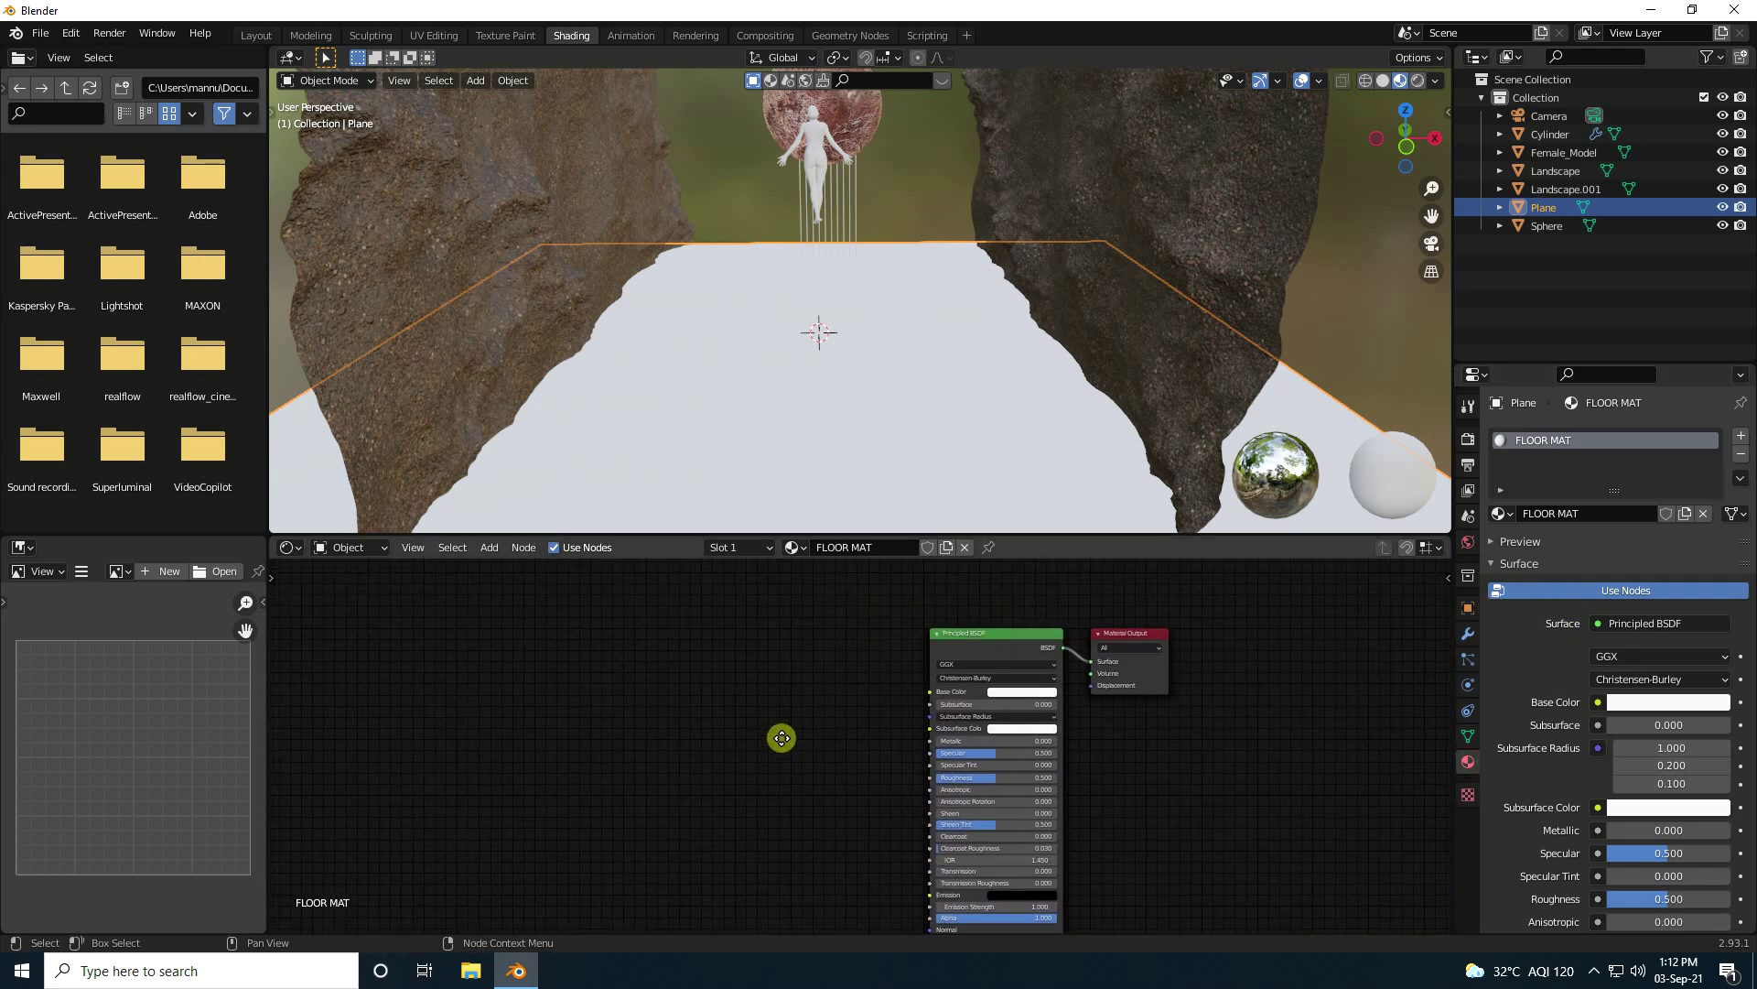
Step: Add a Noise Texture node to the left of the floor shader
left_click(862, 369)
scroll(1047, 653, "up", 2)
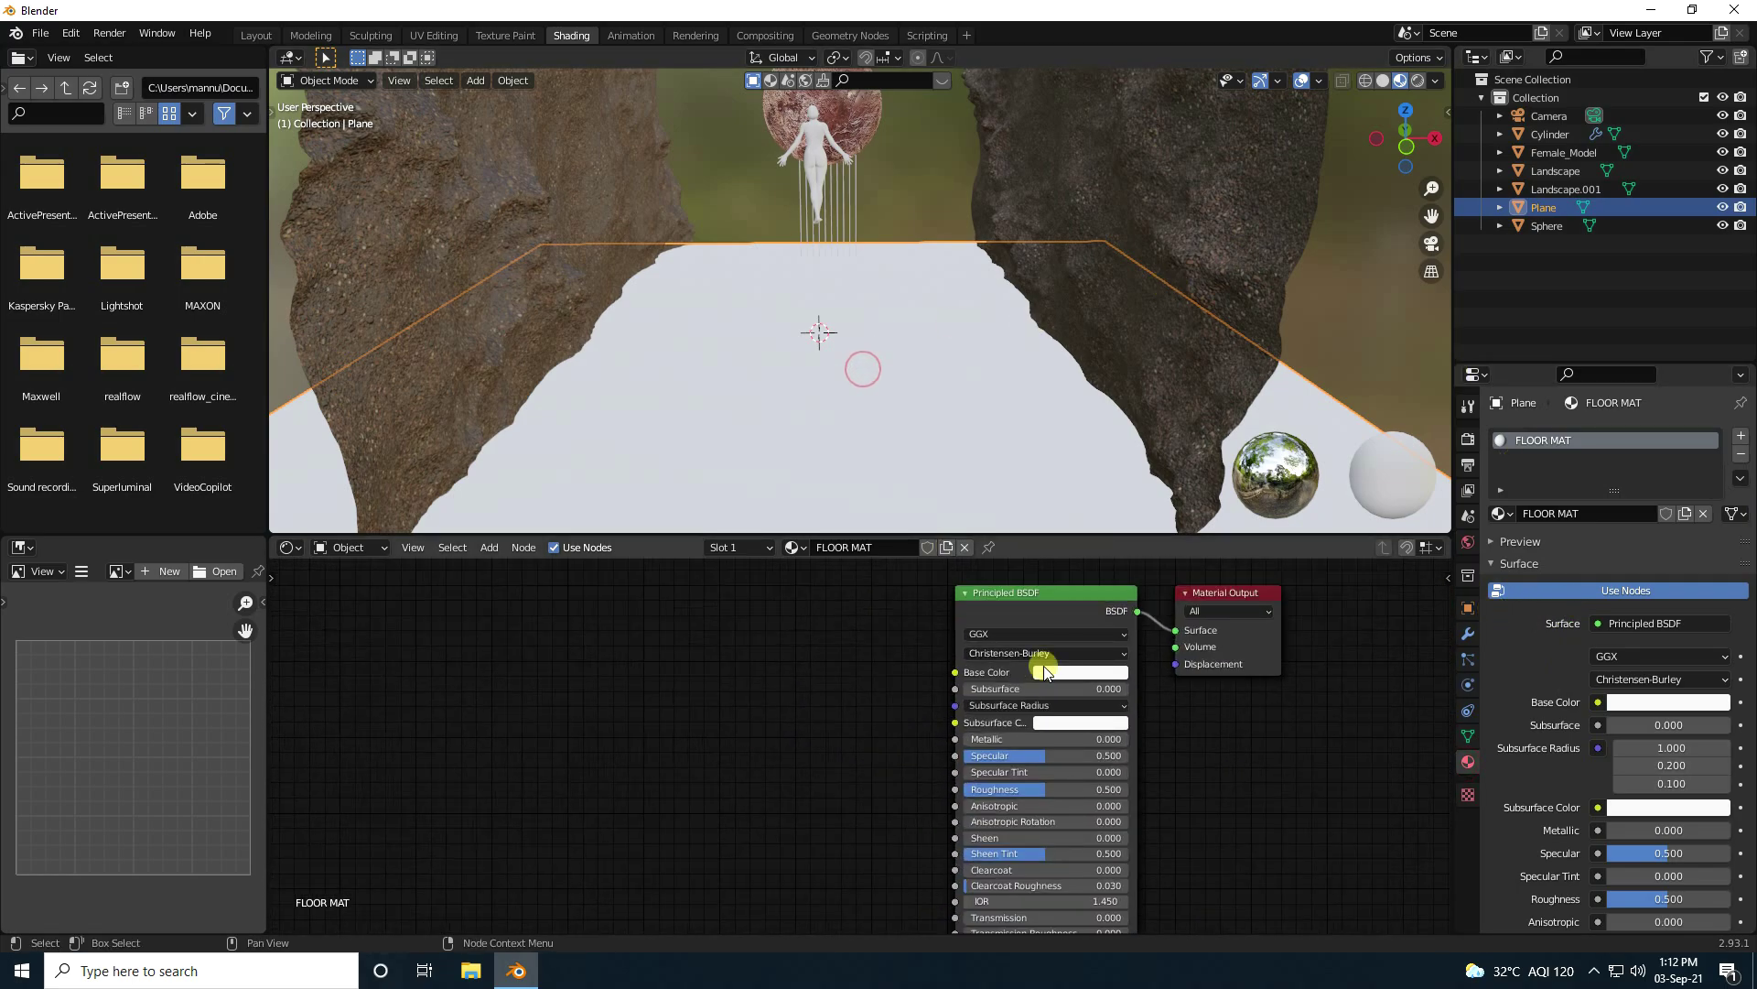
left_click(489, 549)
left_click(510, 568)
type("noi")
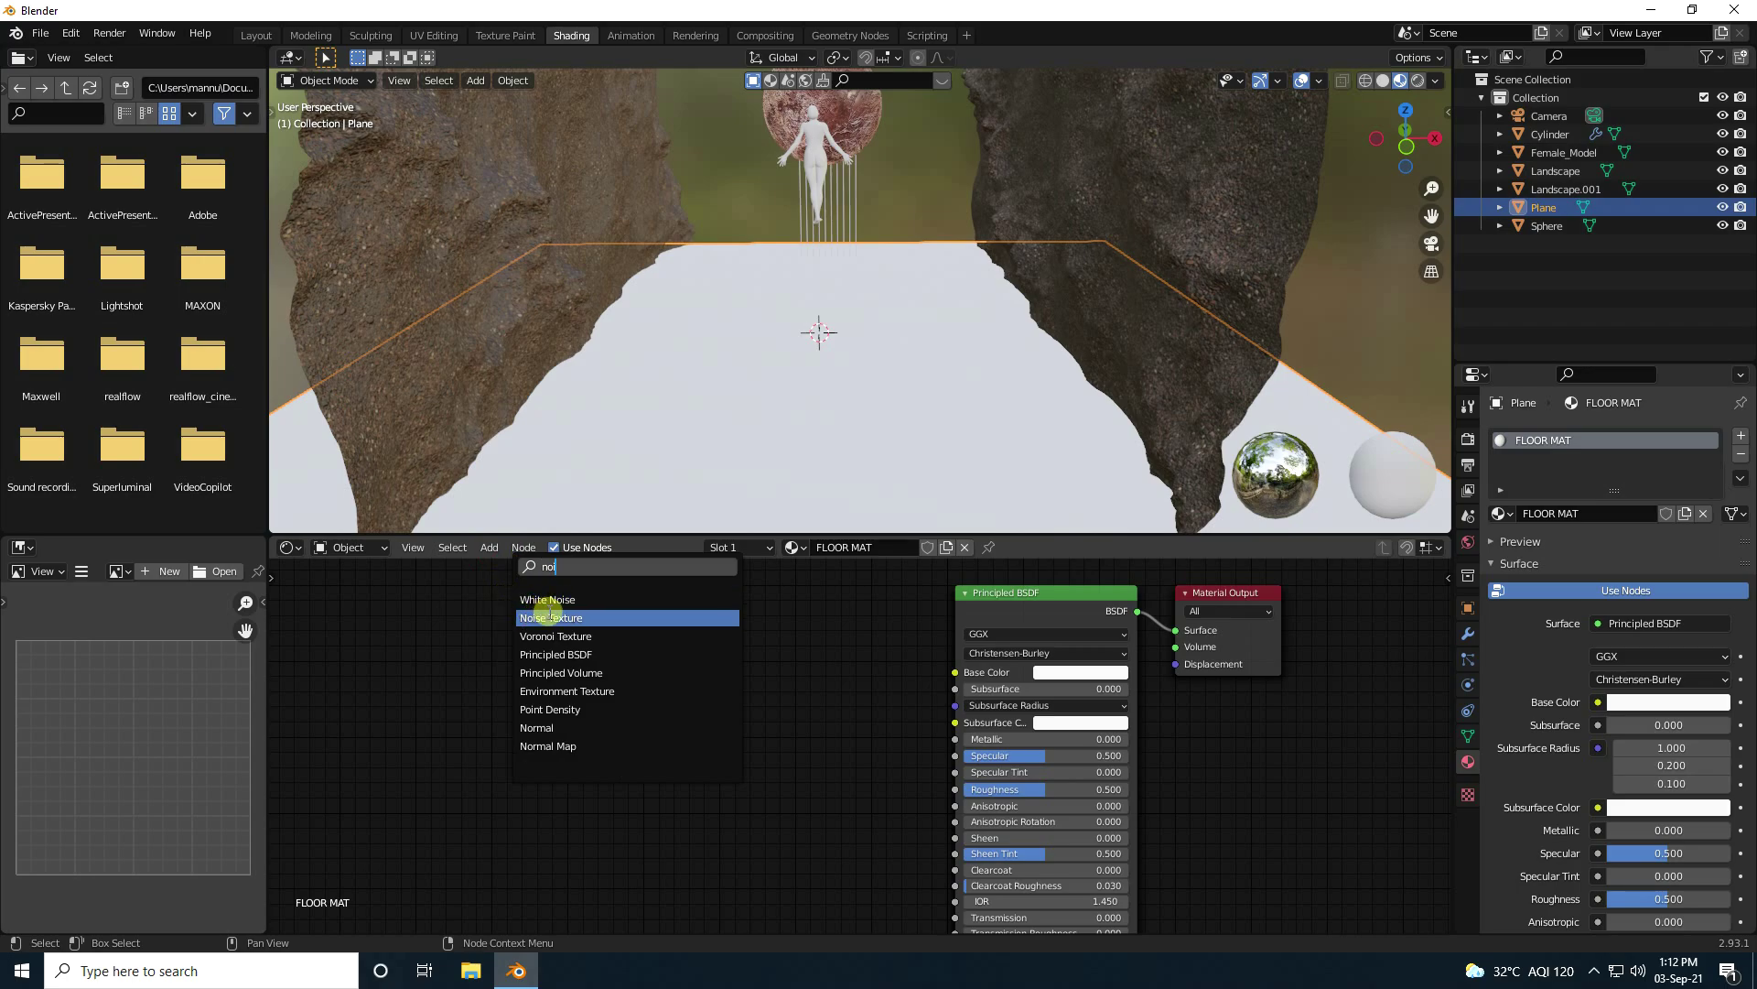
left_click(554, 616)
left_click(380, 659)
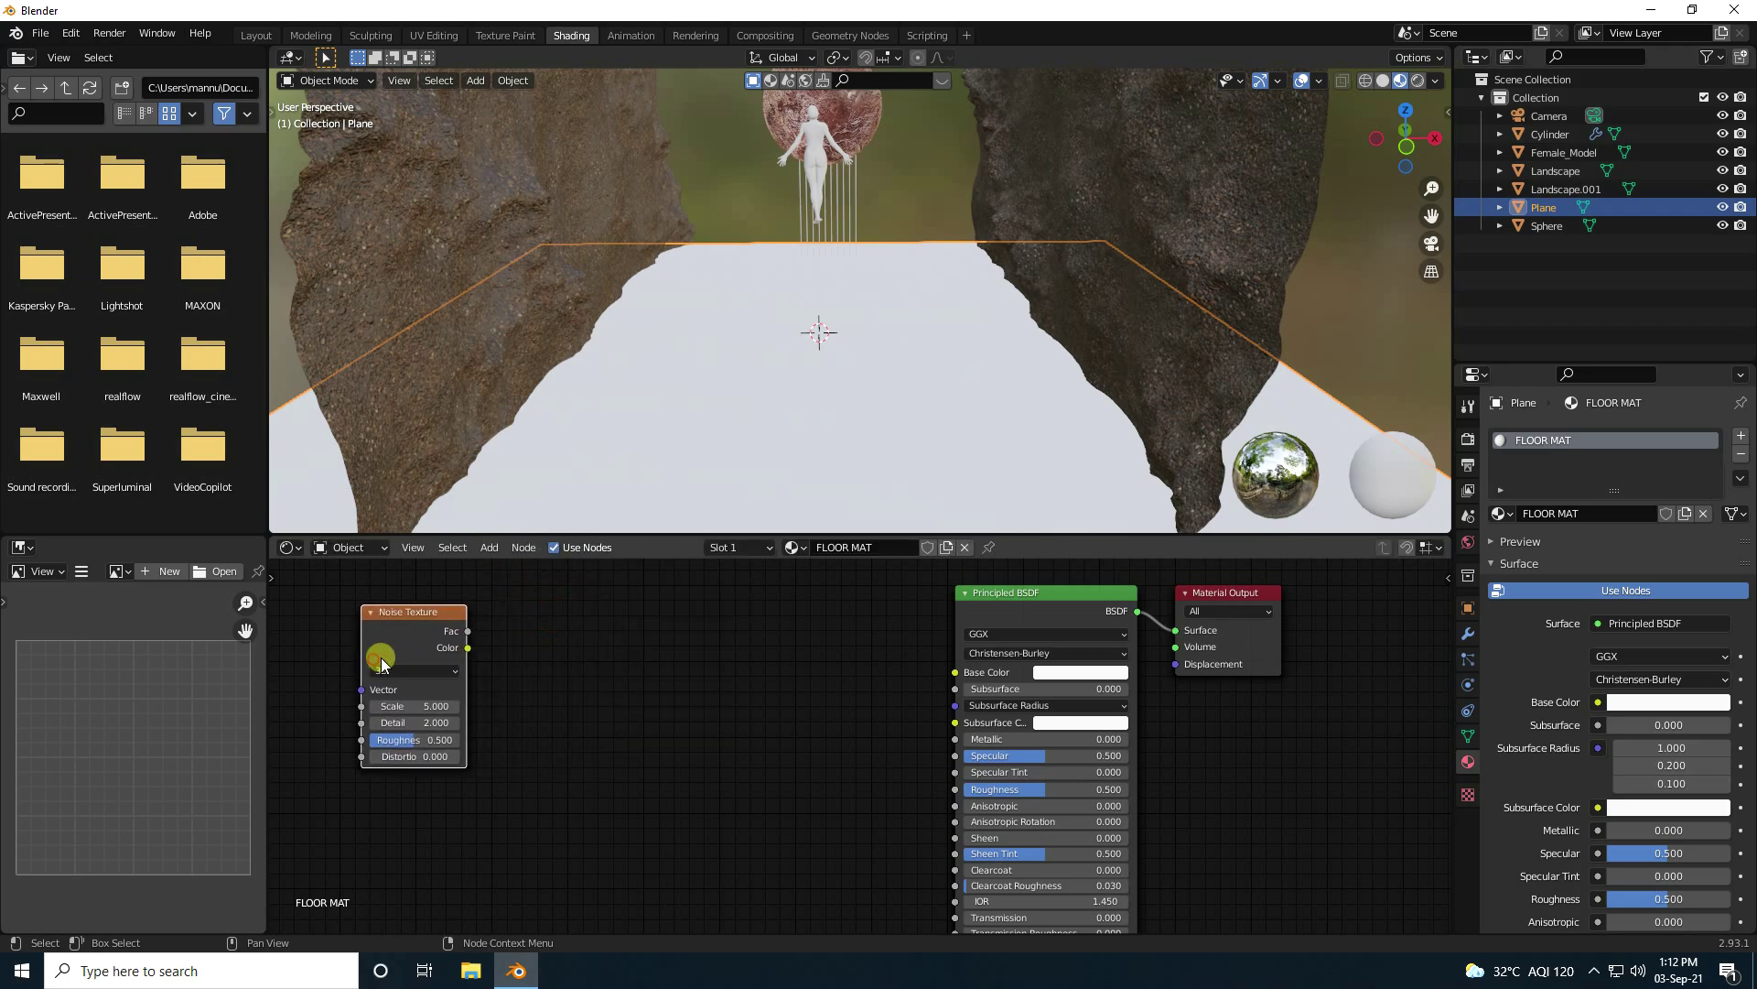
Step: Add a ColorRamp node and place a duplicate below it
left_click(490, 547)
left_click(502, 568)
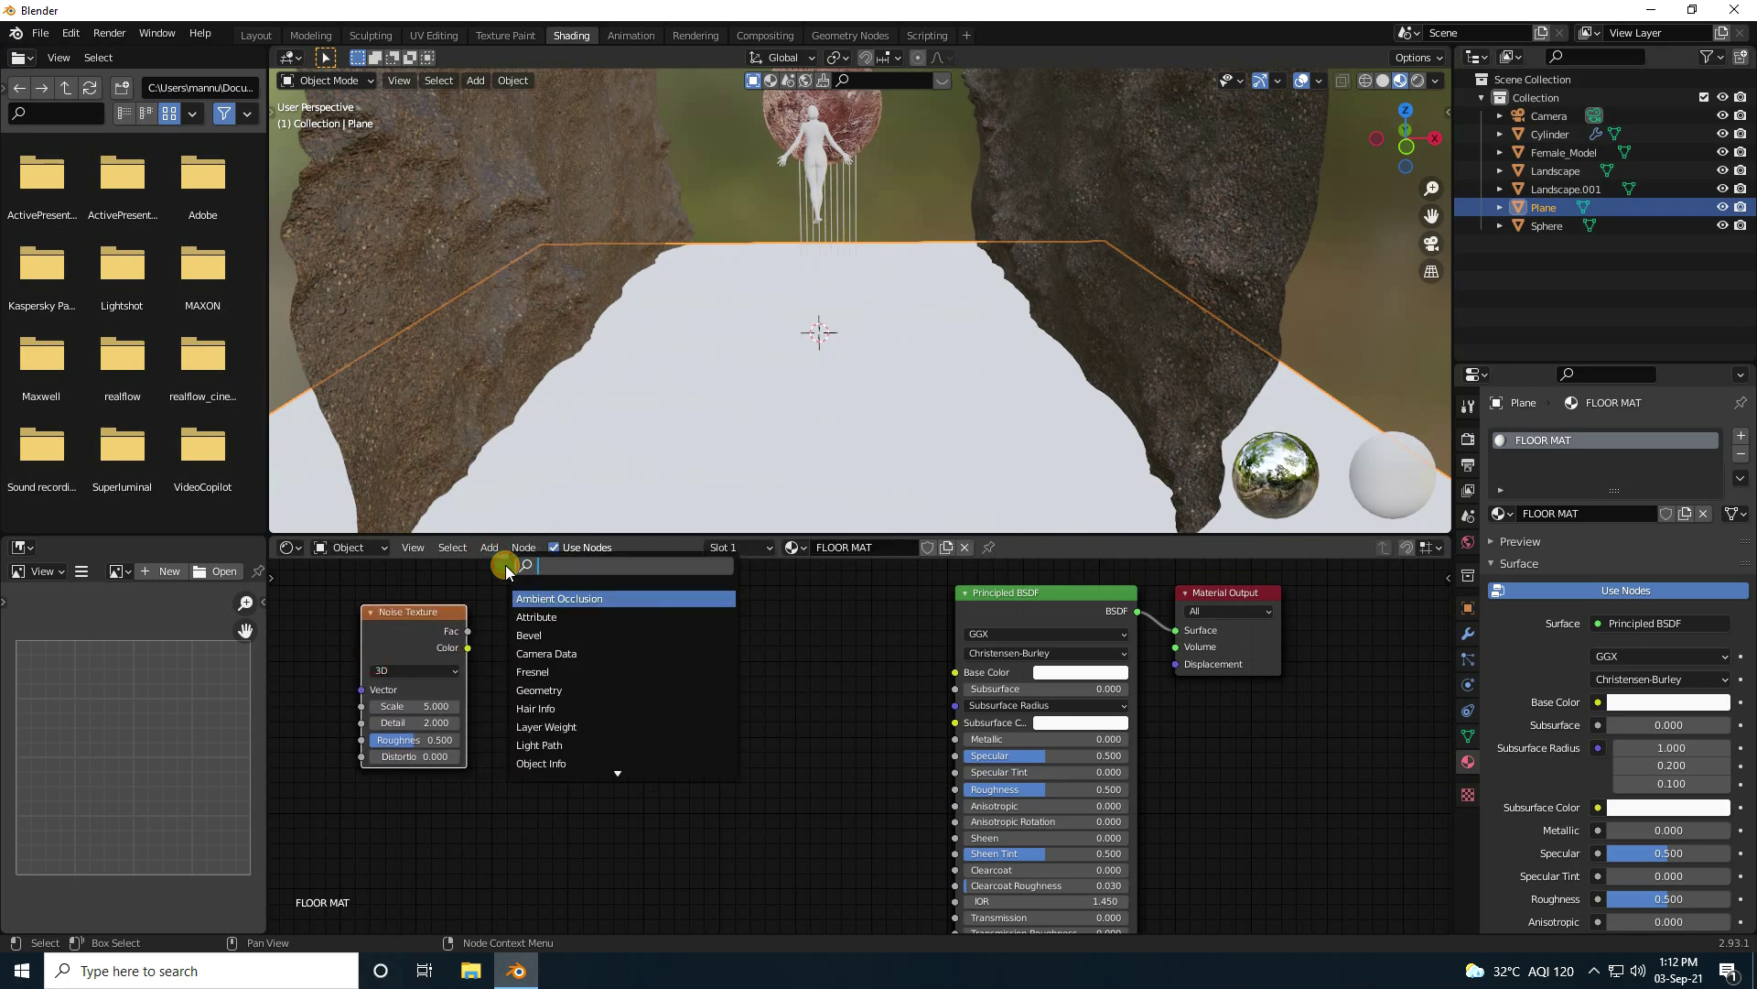
type("color ramp")
key("Return")
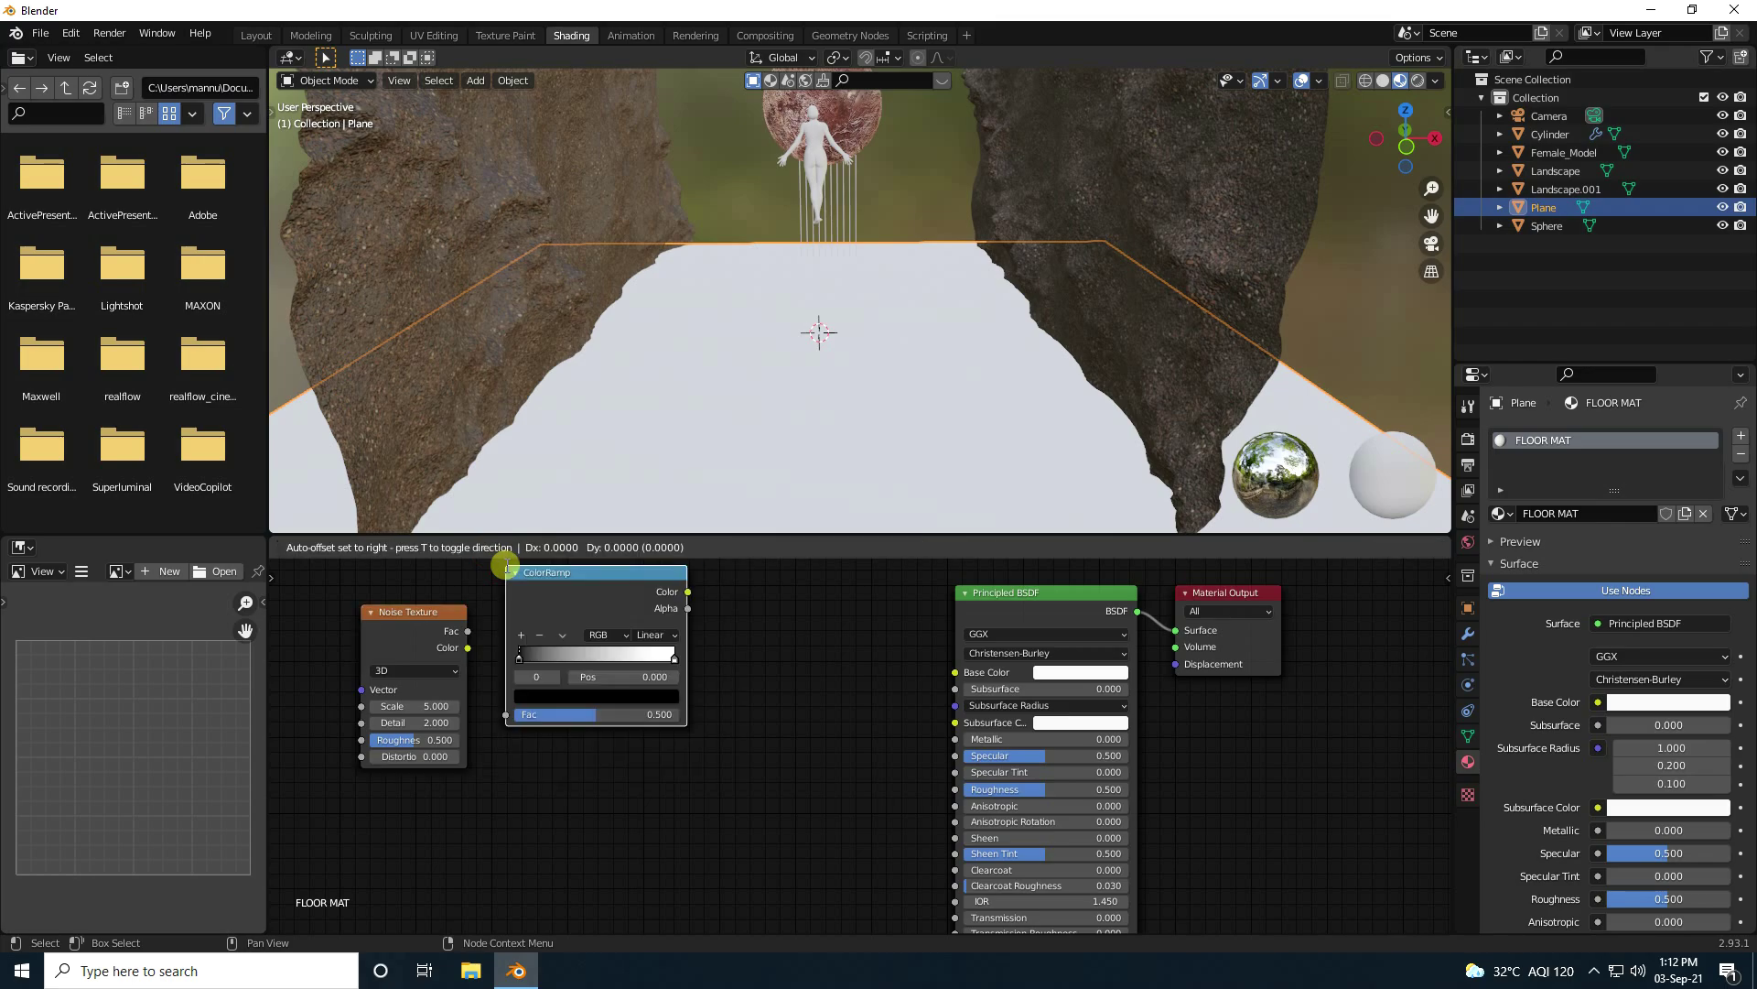
left_click(629, 606)
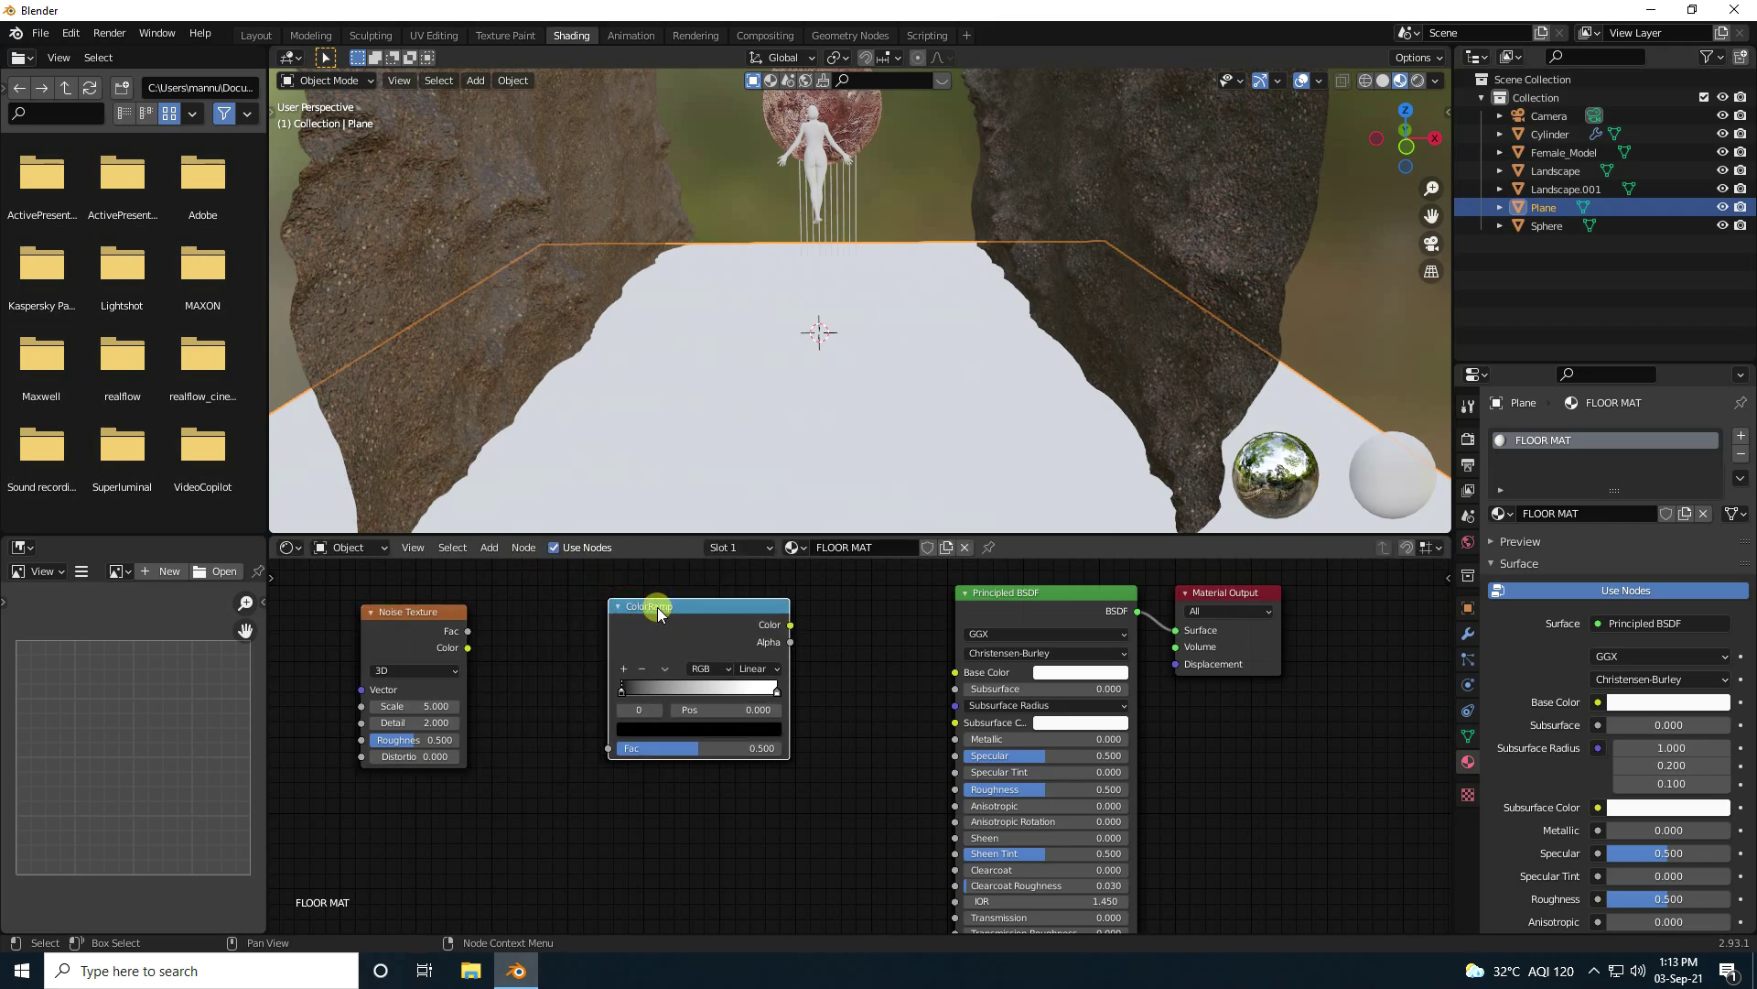
key("g")
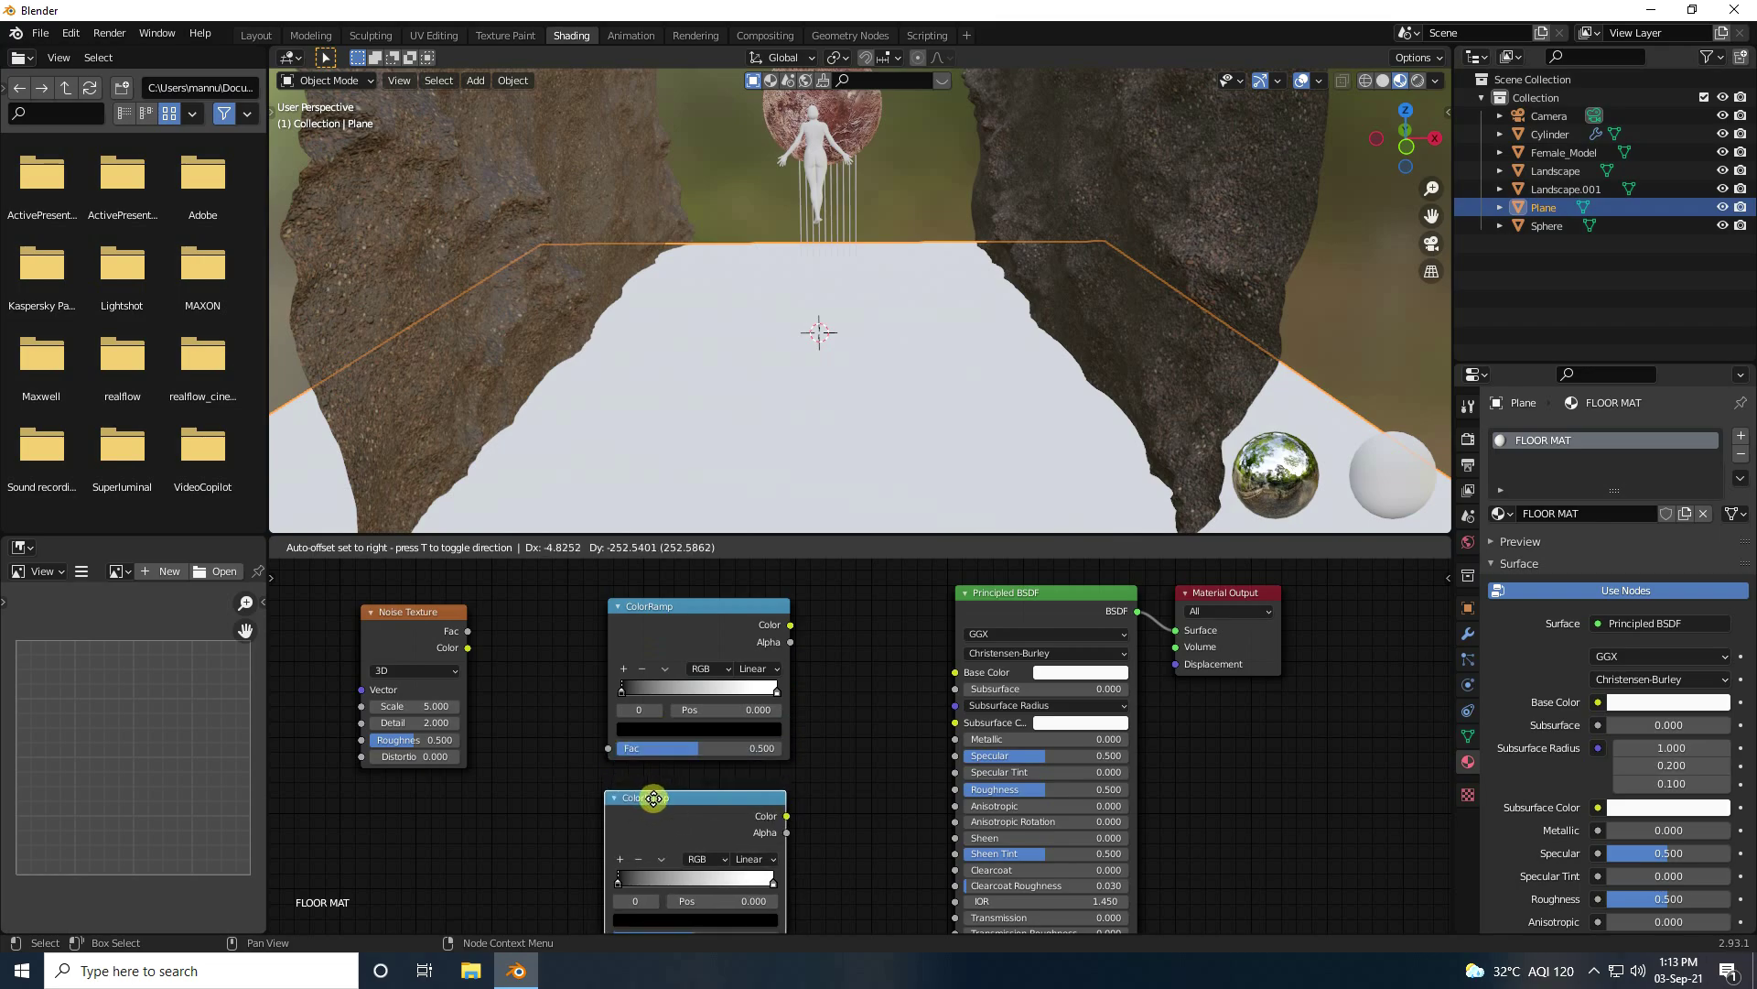
left_click(651, 796)
middle_click_drag(537, 710, 543, 666)
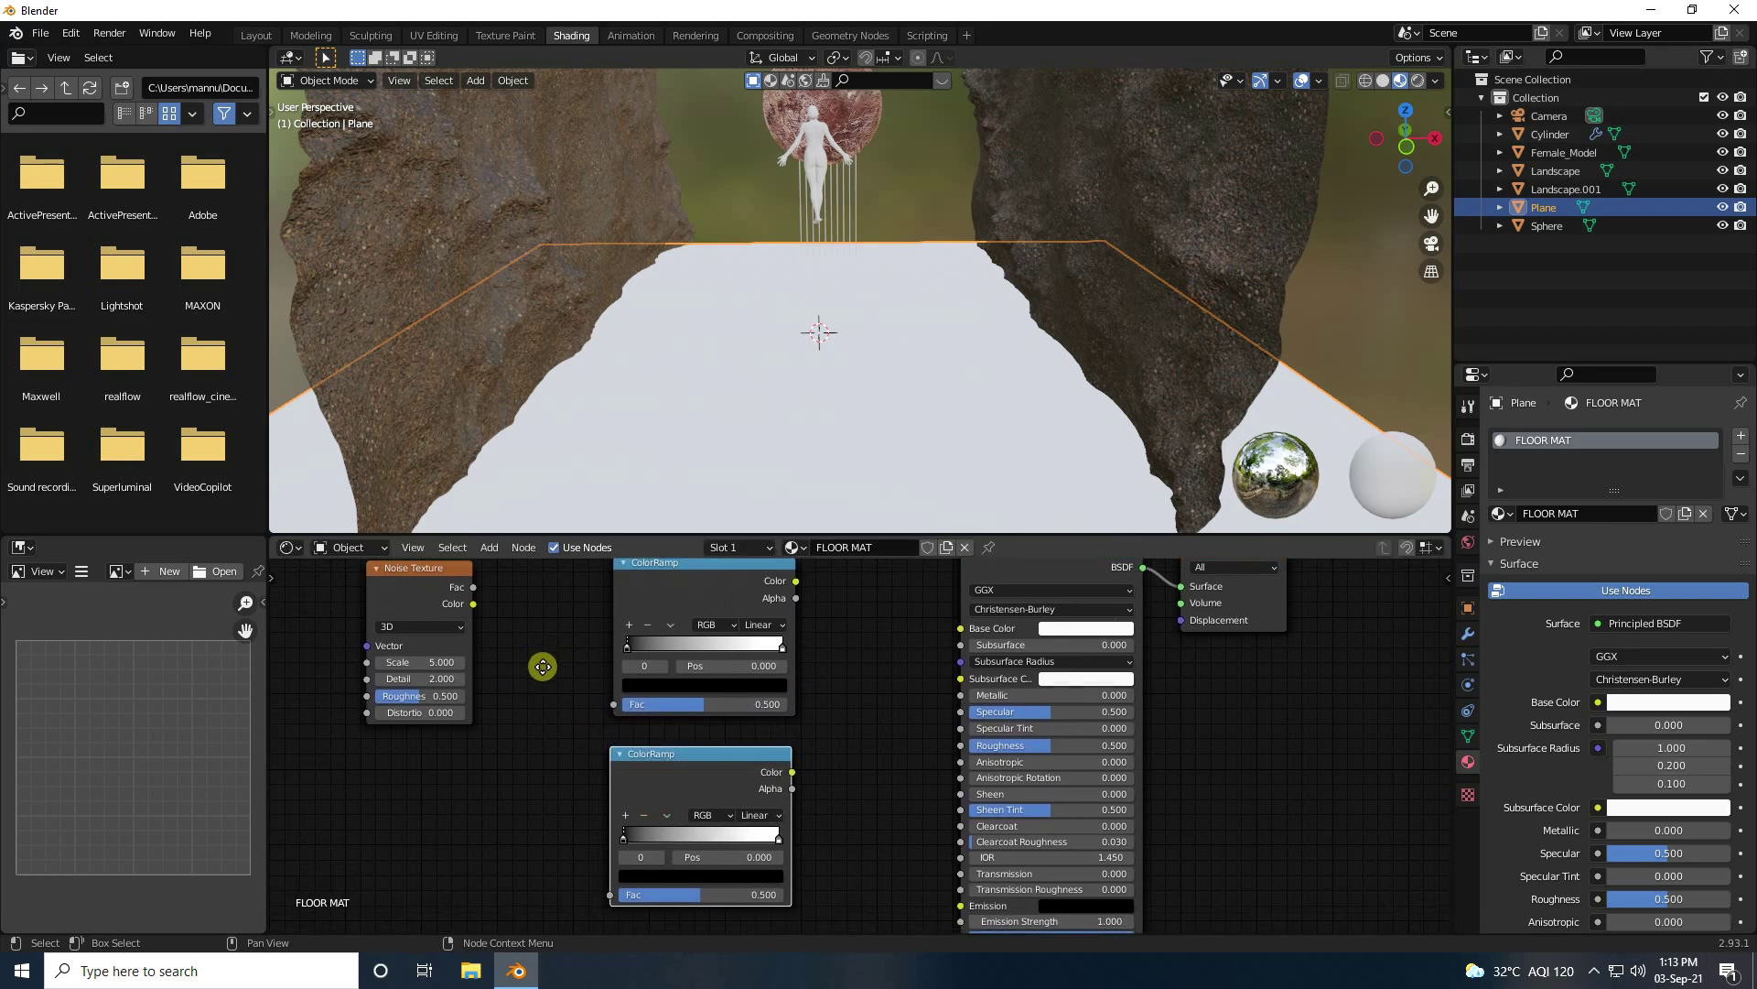
Step: Link Noise Fac into both ColorRamps and the top ramp's Color into Roughness
left_click_drag(473, 588, 614, 704)
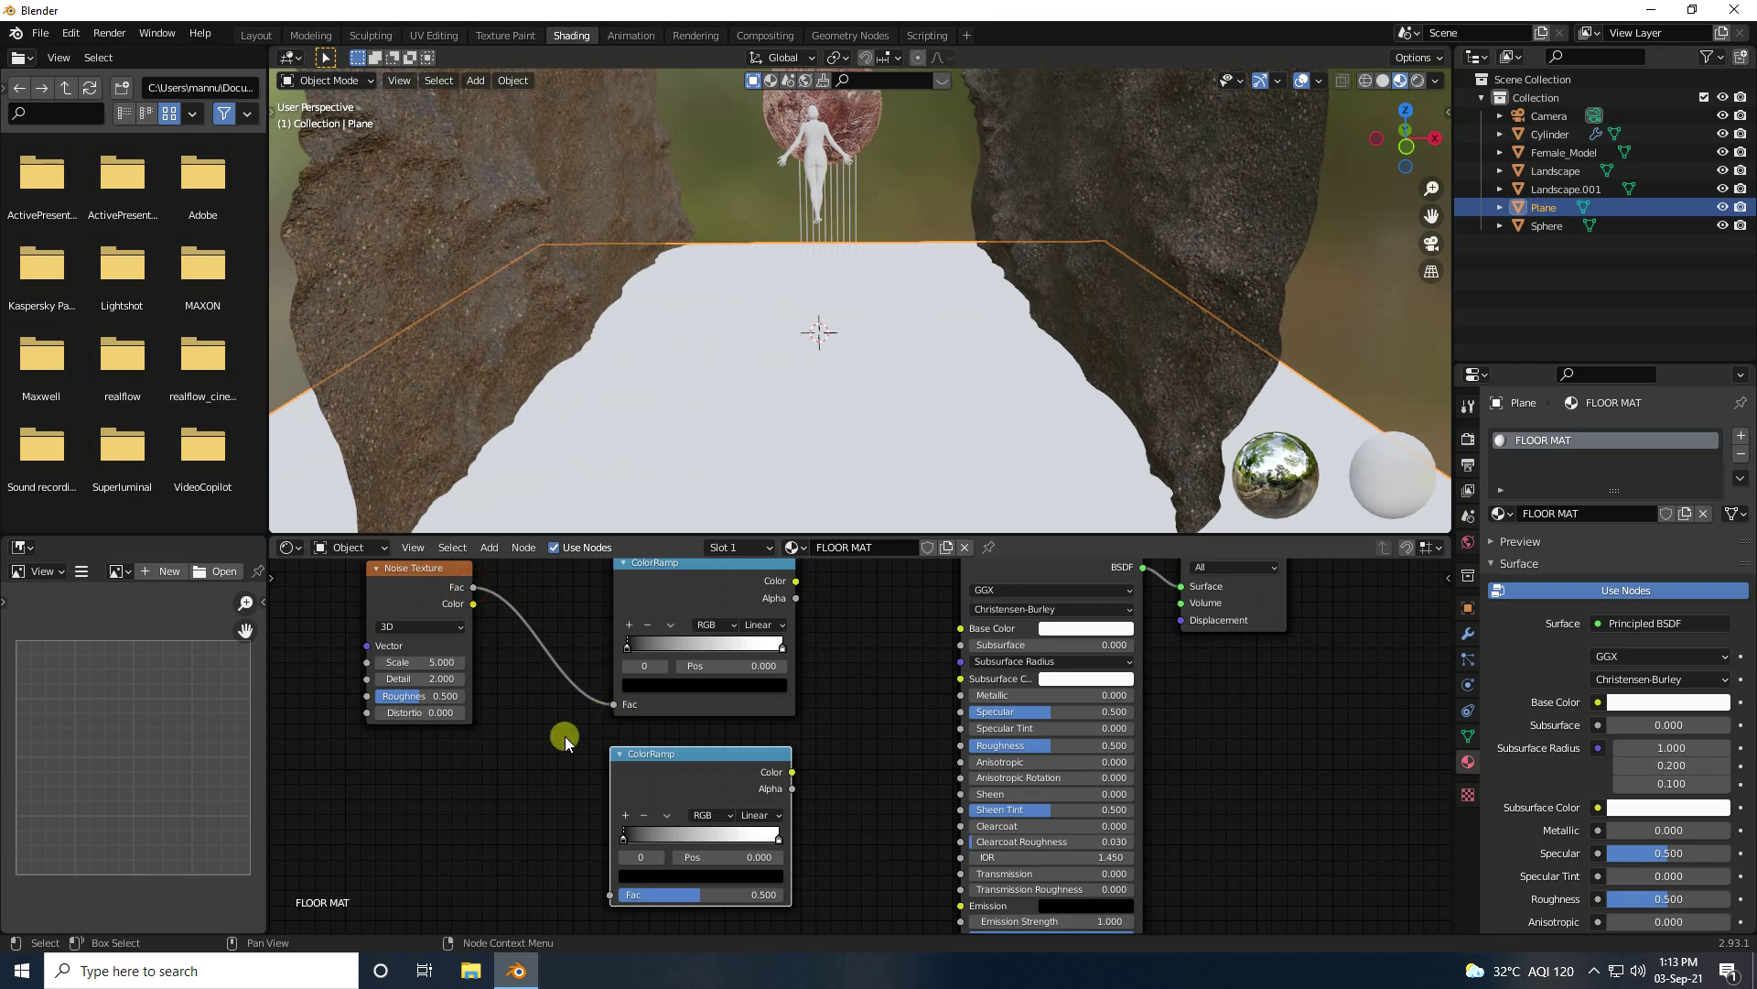
left_click_drag(473, 587, 610, 894)
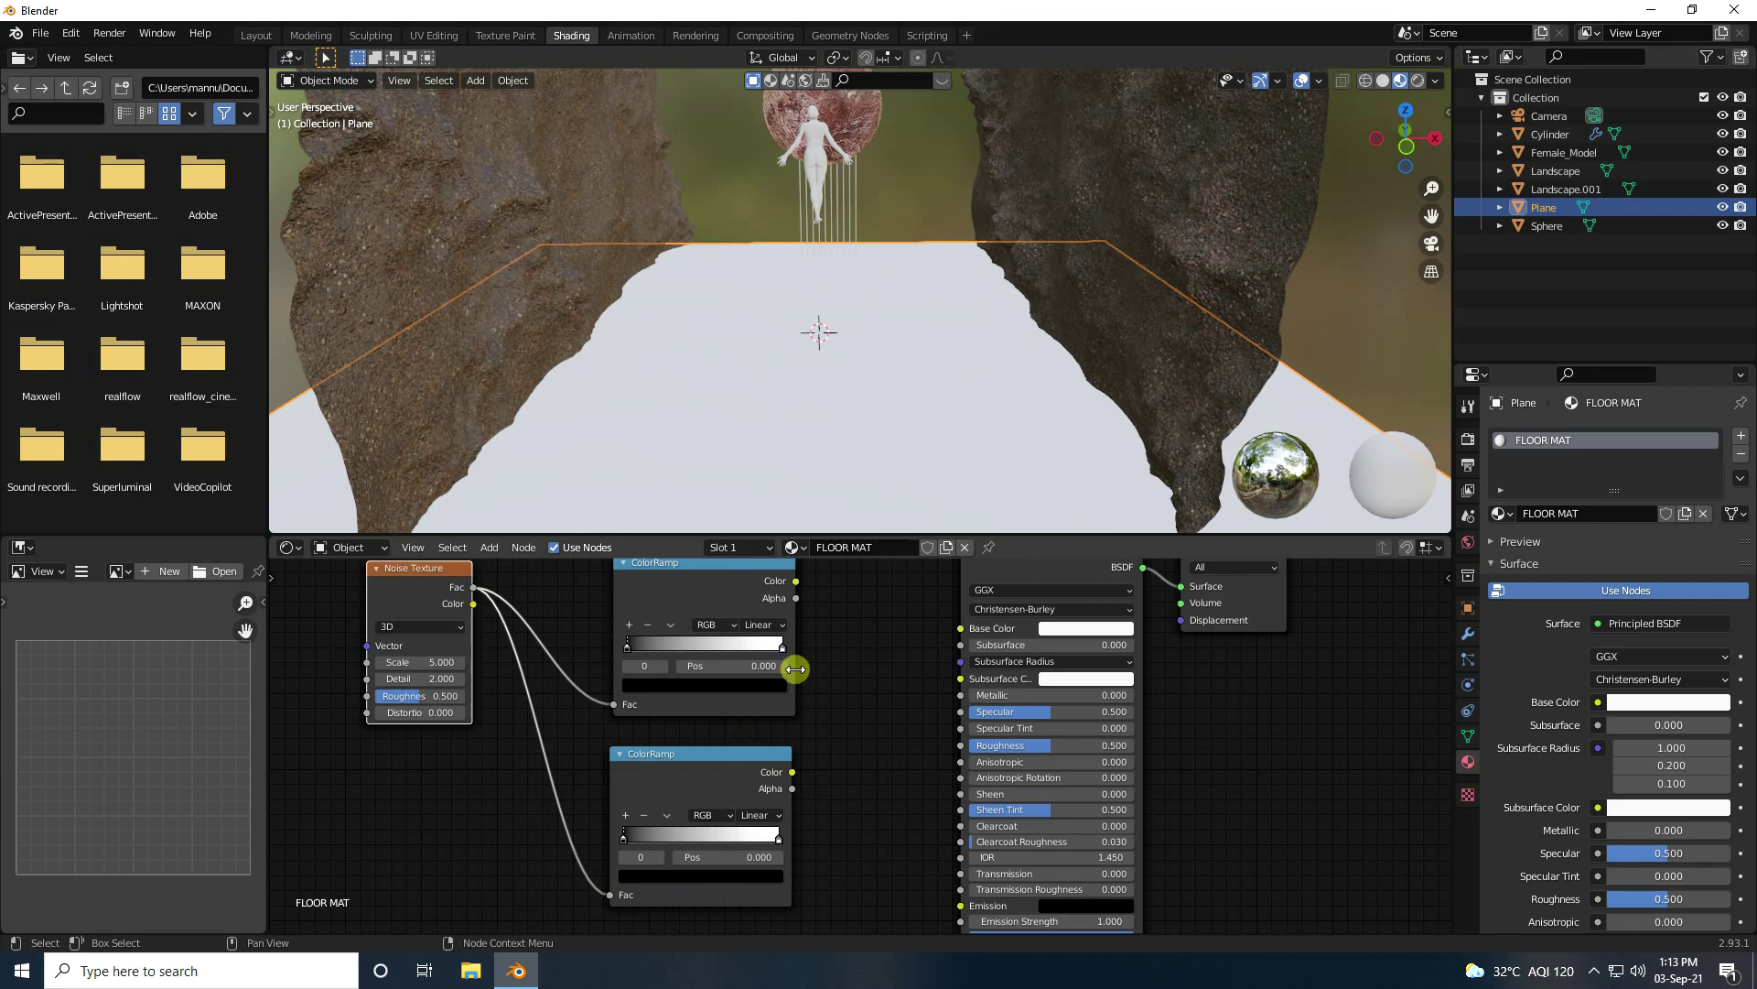
left_click(715, 606)
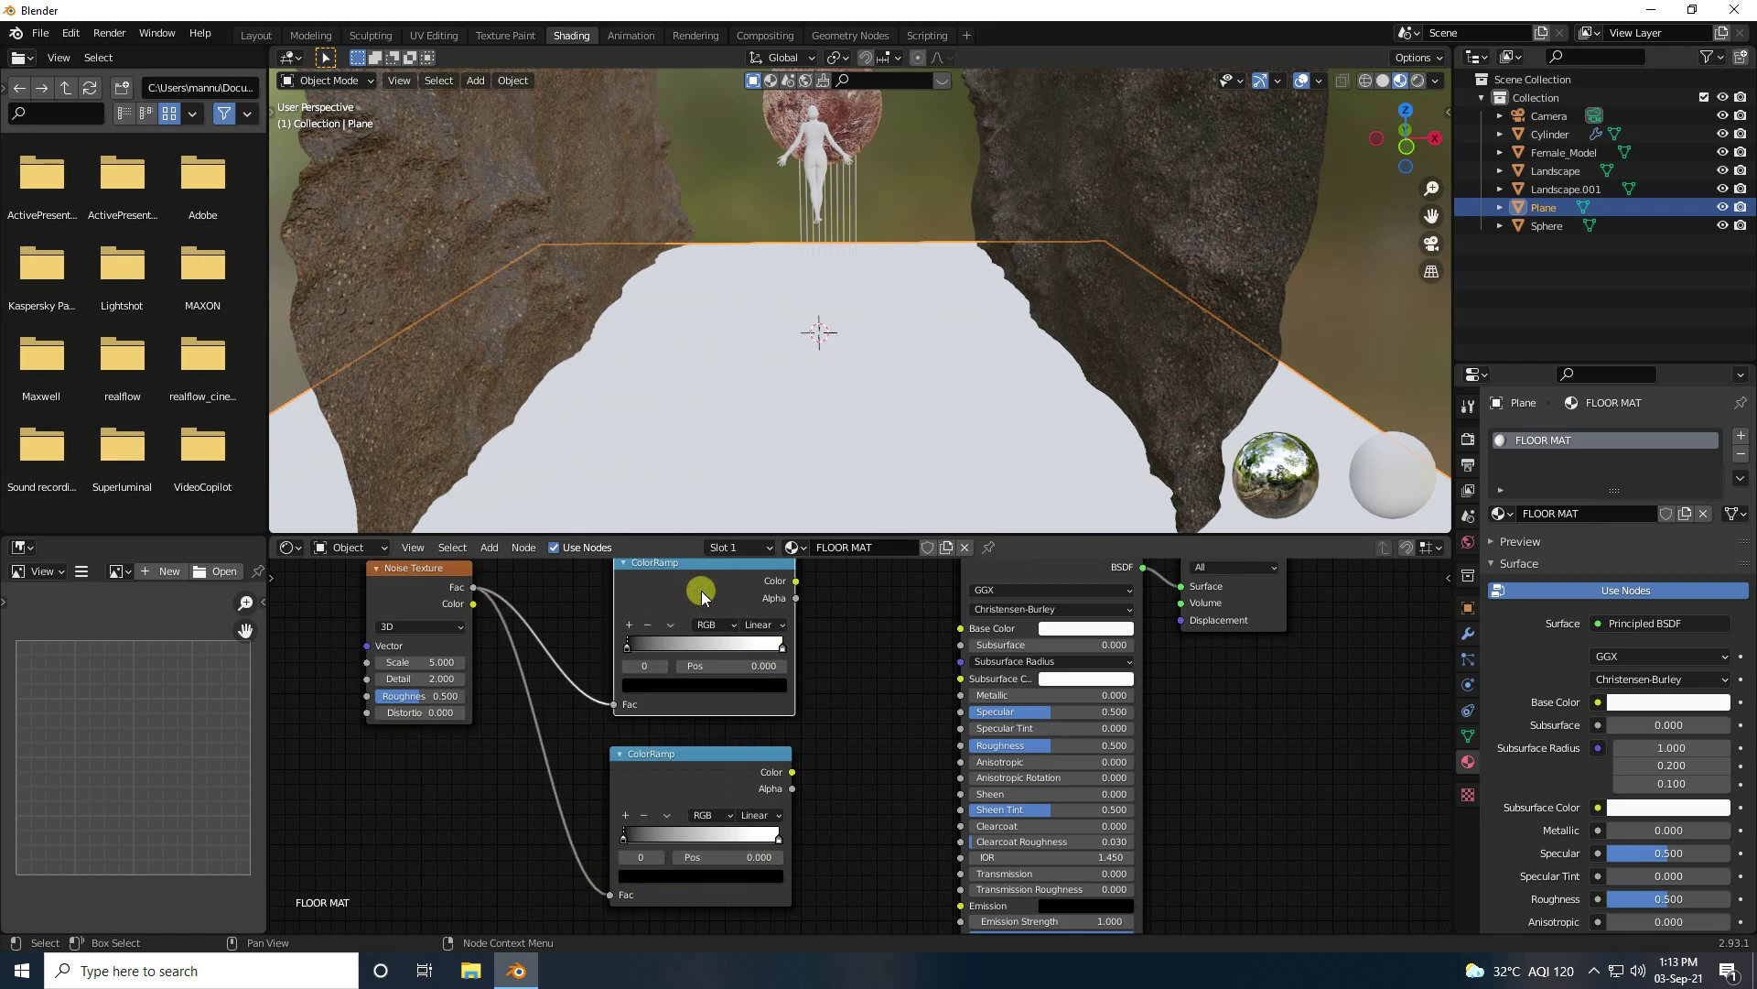
left_click_drag(797, 582, 960, 745)
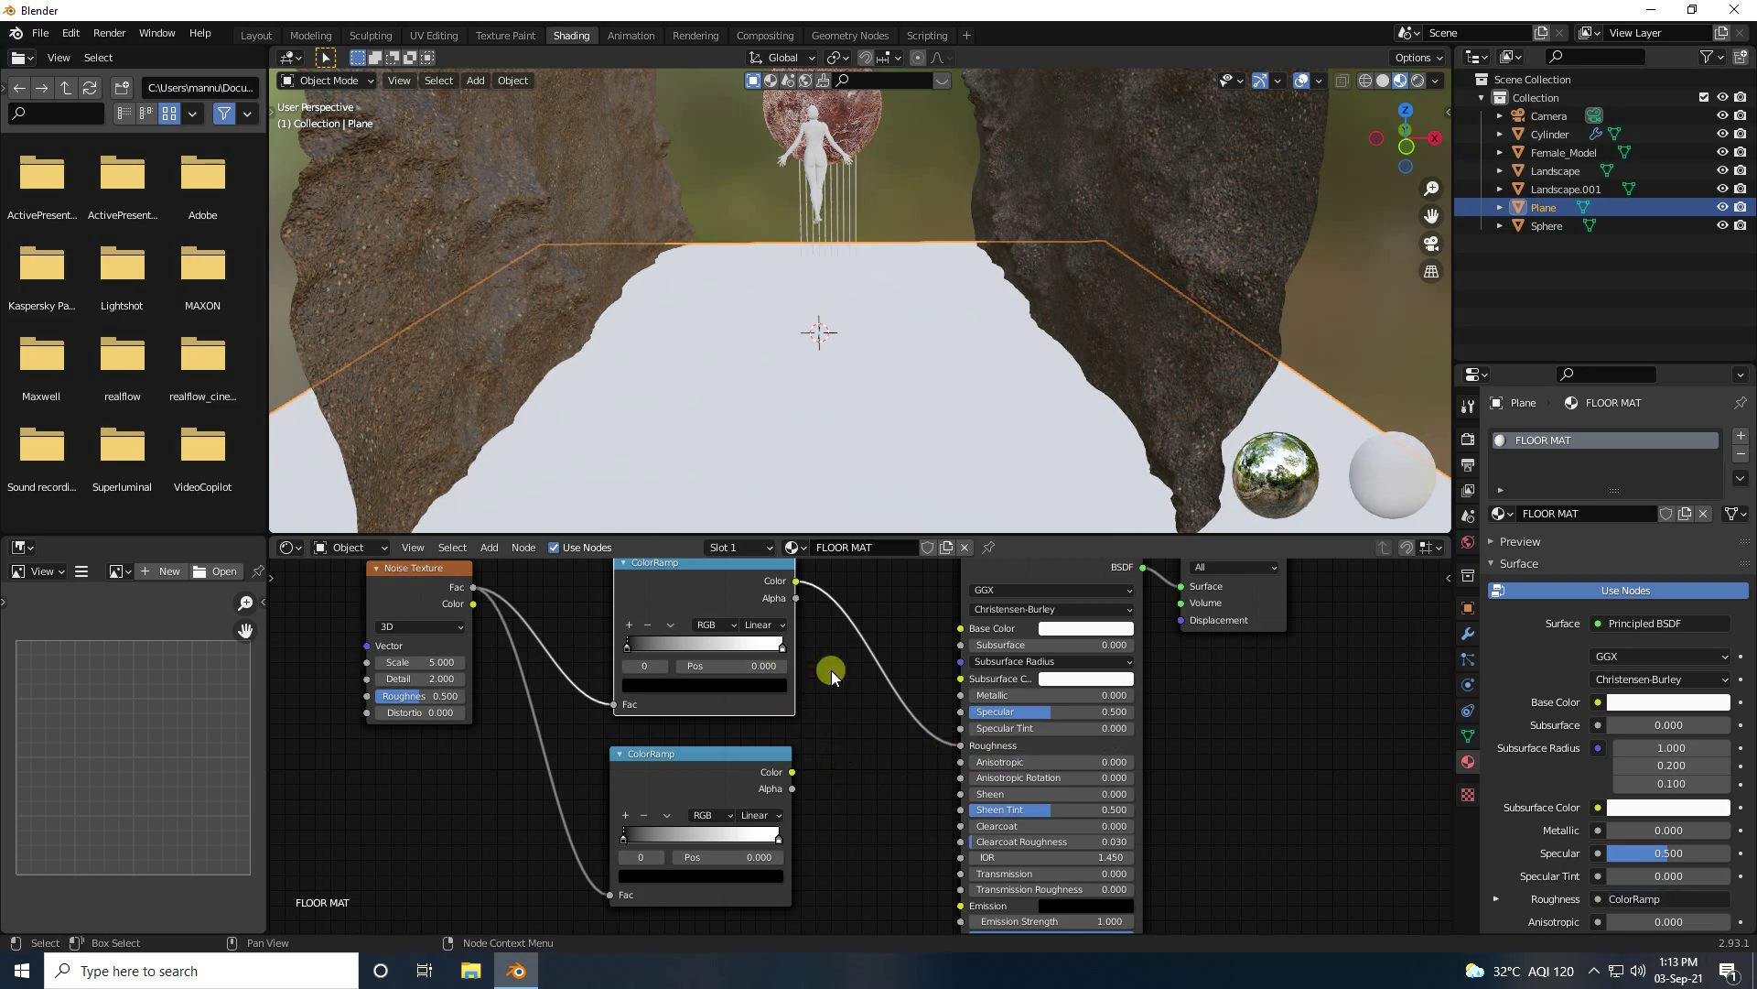
Step: Turn the floor material's Base Color black
left_click(1064, 633)
left_click_drag(1170, 427, 1170, 521)
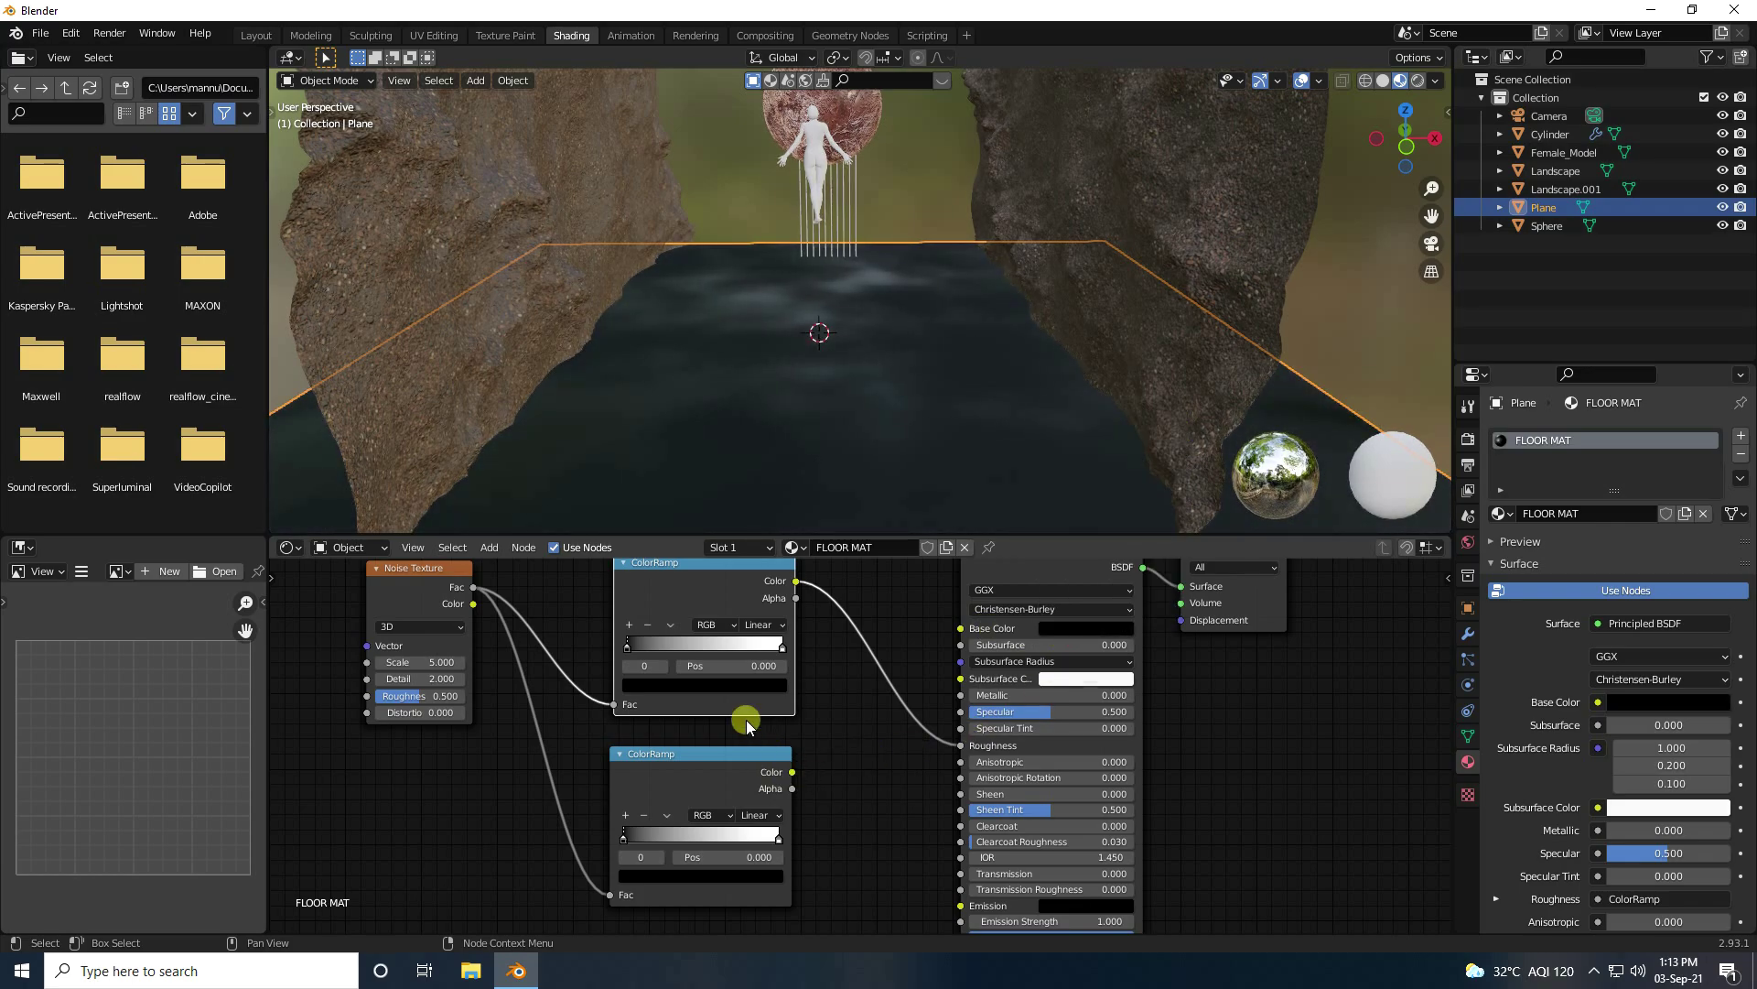
left_click_drag(659, 589, 659, 595)
Step: Move the top ColorRamp's black stop to 0.5 and white stop to 0.7
left_click_drag(627, 656, 696, 653)
left_click(739, 673)
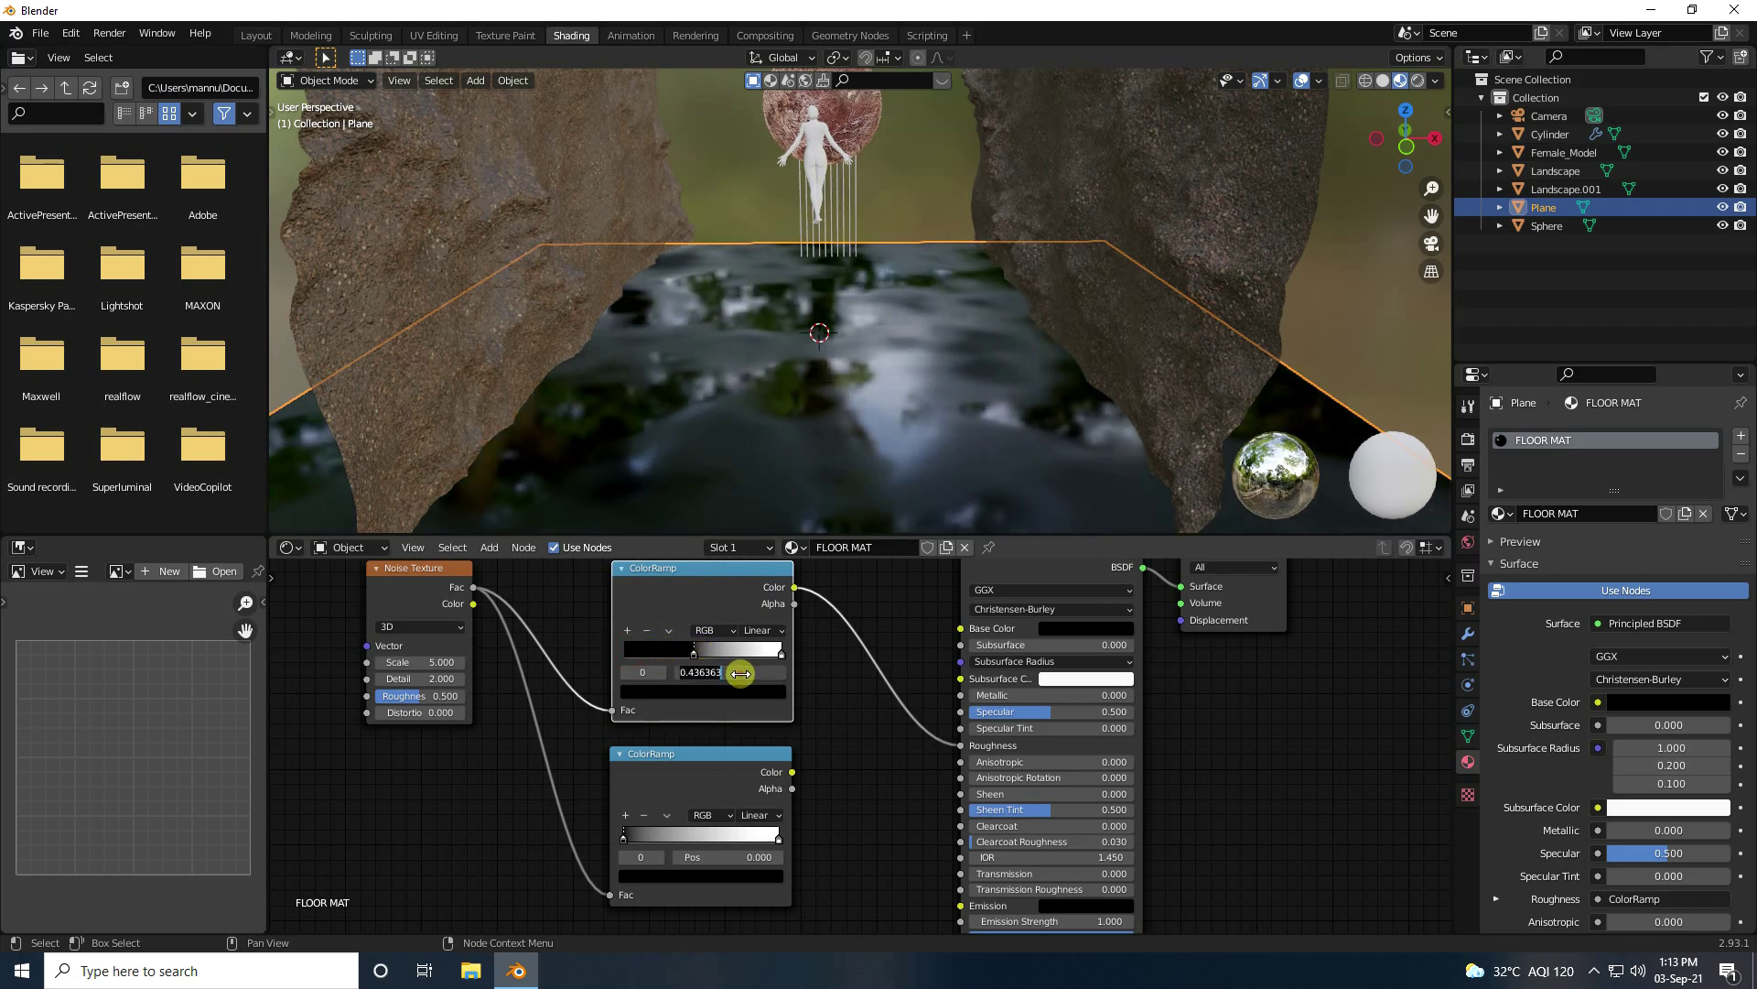
type("0.5")
key("Return")
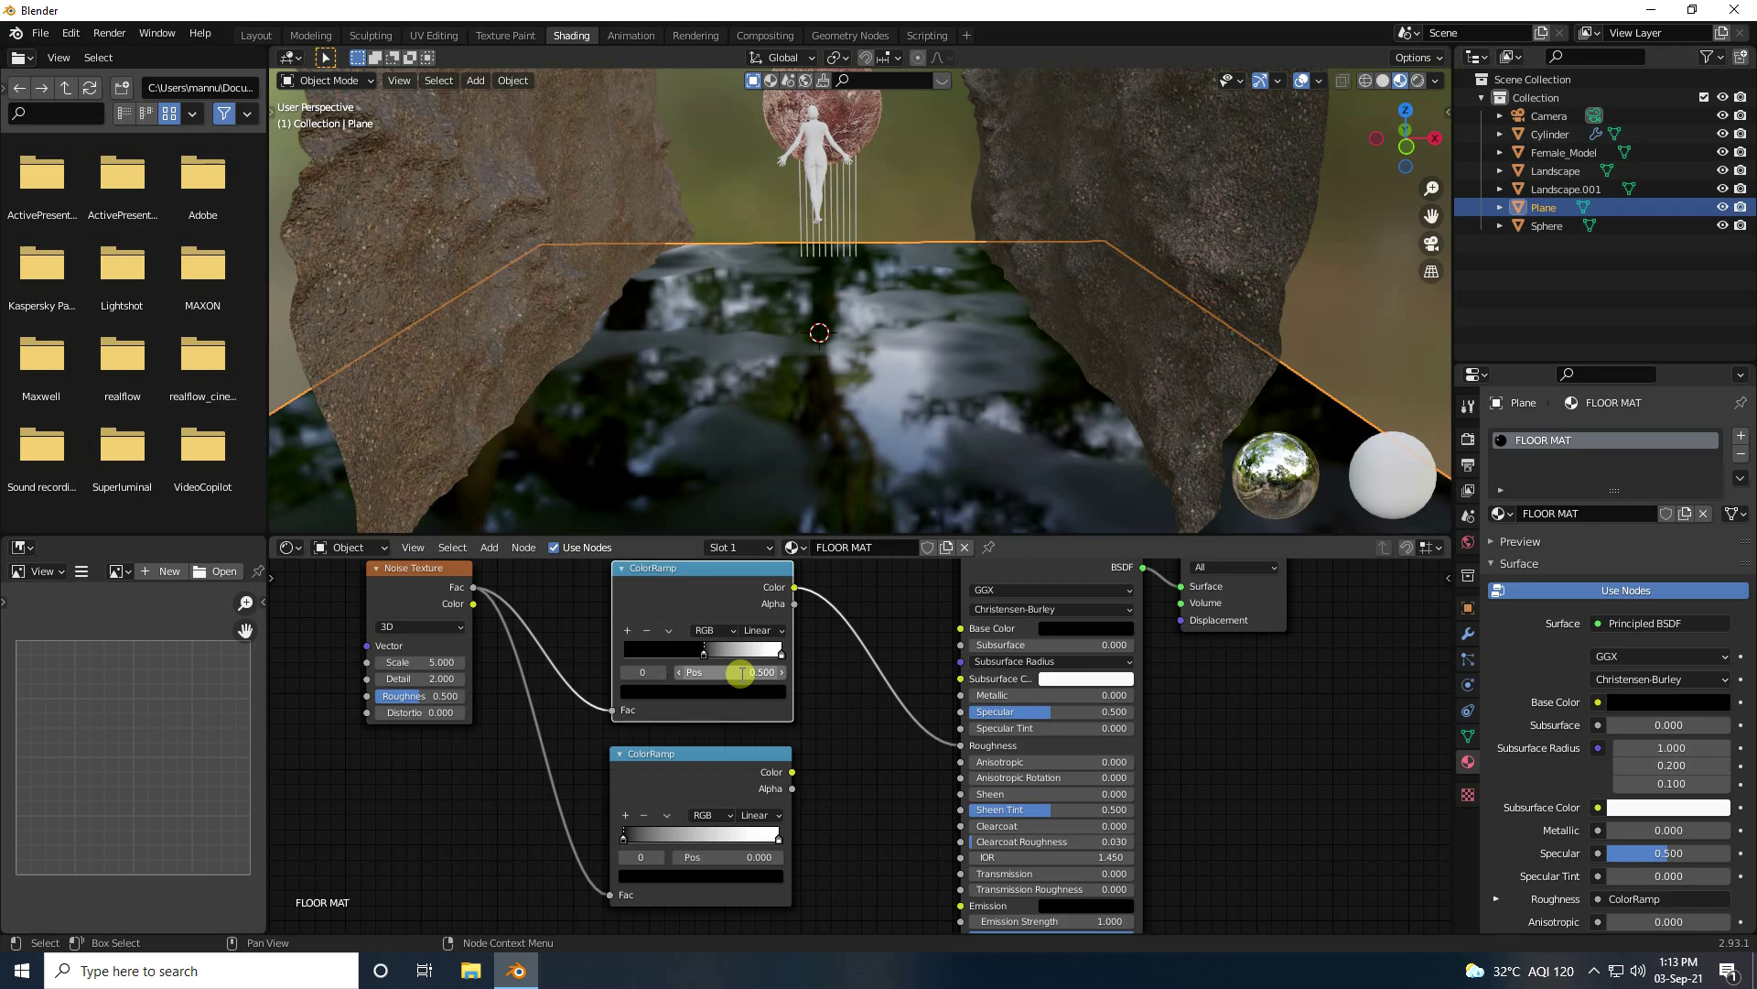
left_click_drag(781, 655, 748, 664)
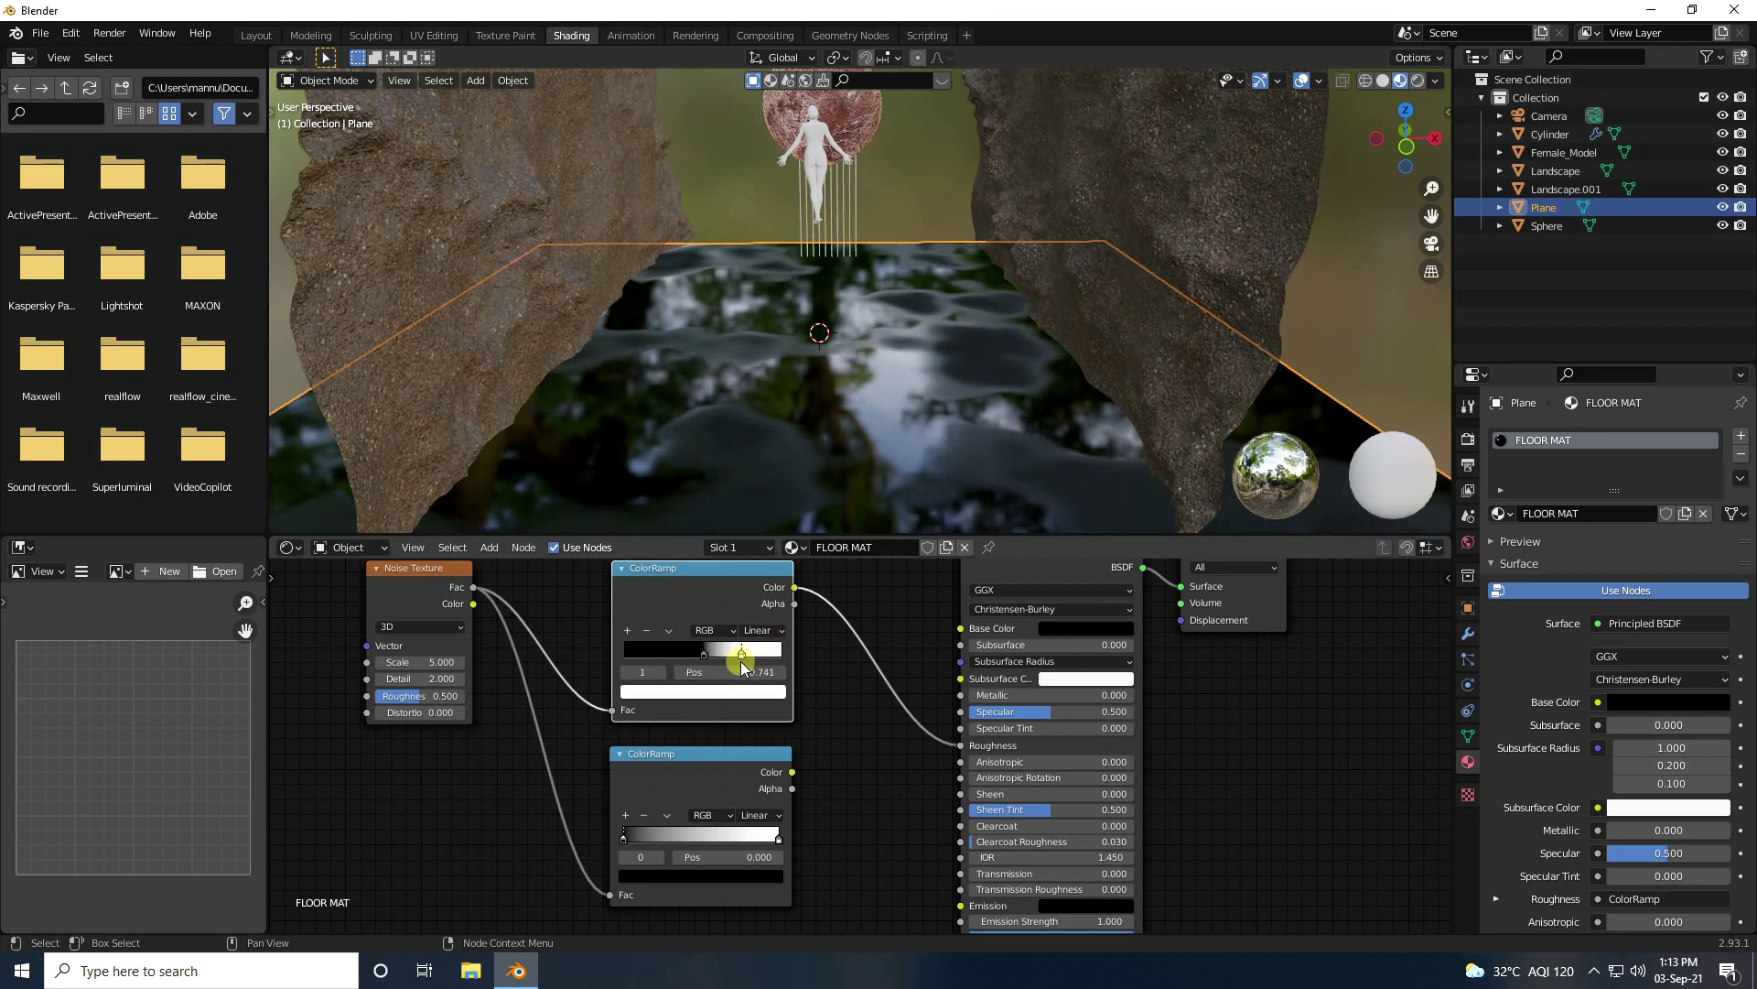
left_click(758, 671)
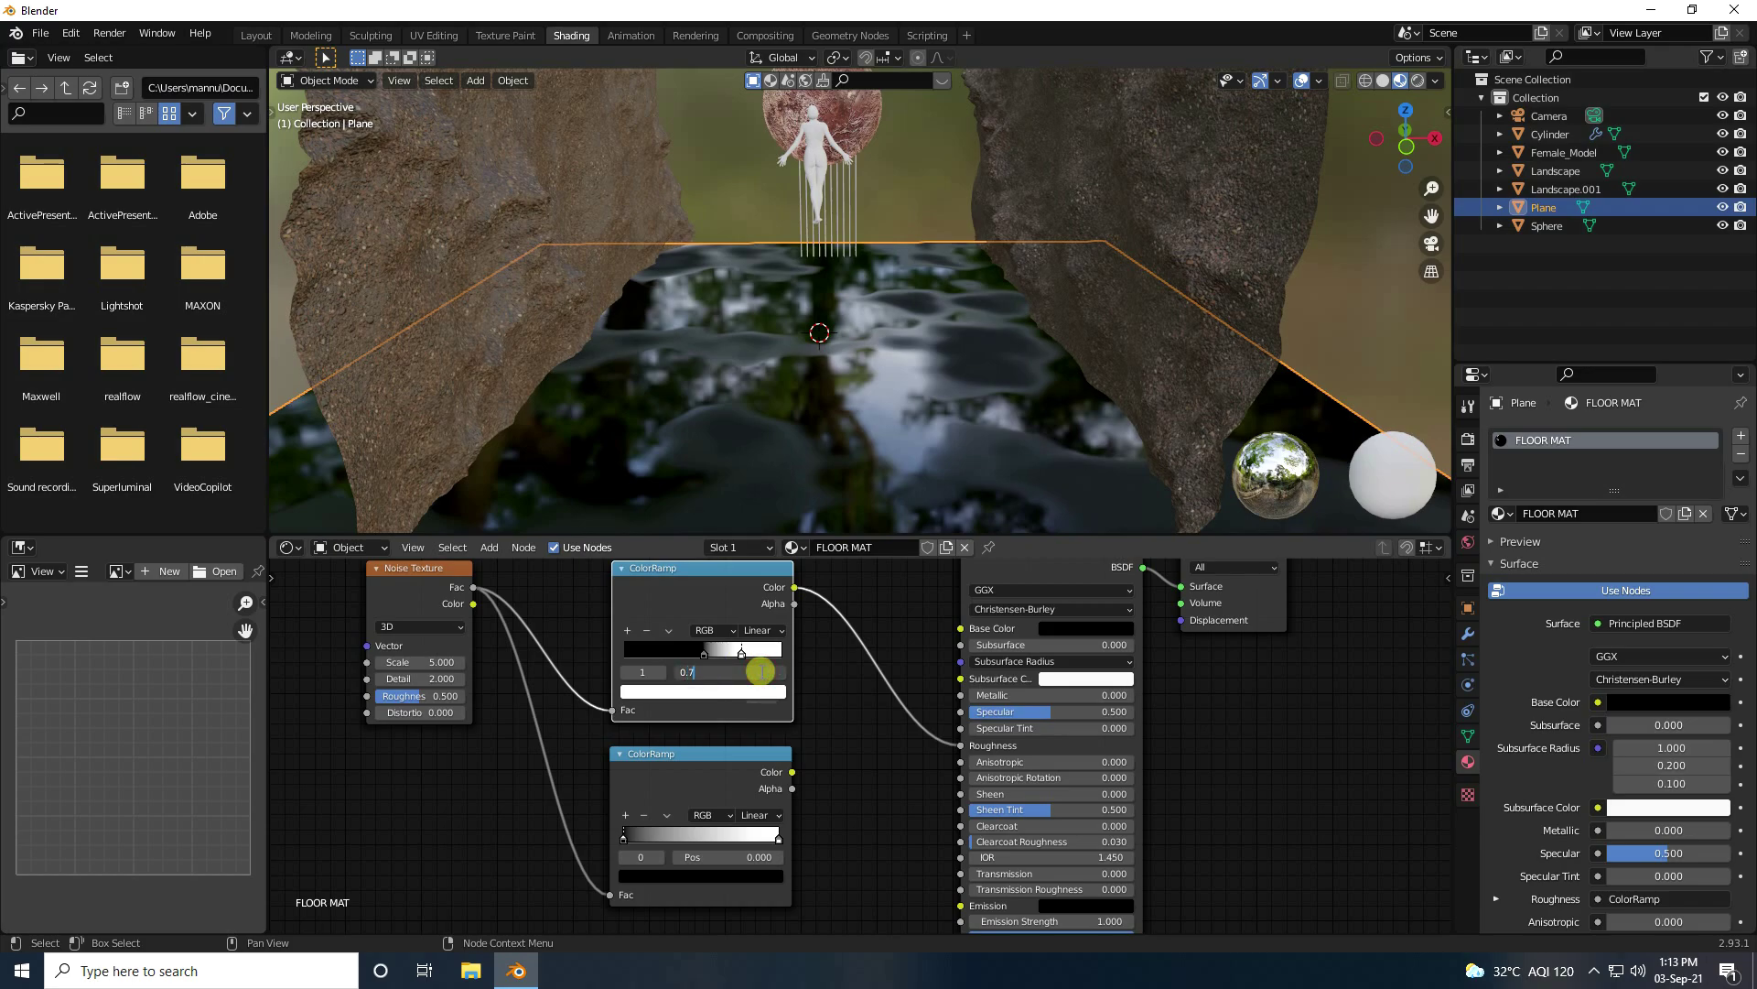
key("Return")
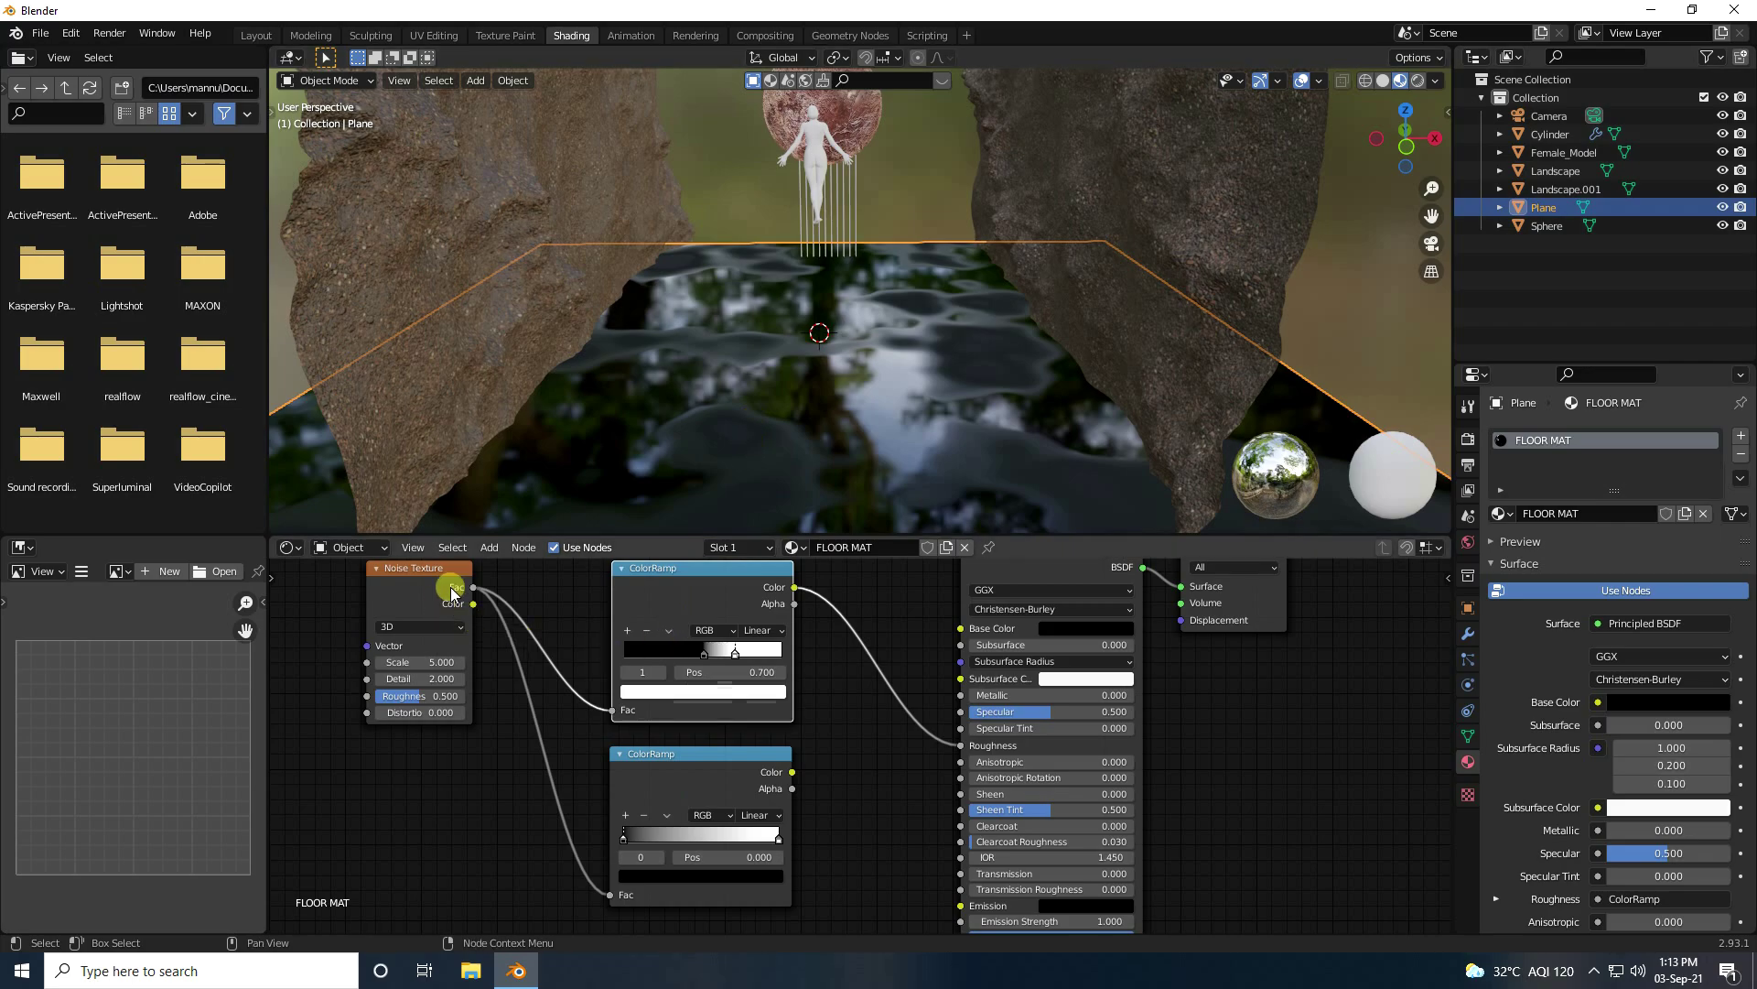
Step: Add a Bump node fed by the lower ColorRamp's Color into its Height
left_click(491, 547)
left_click(508, 569)
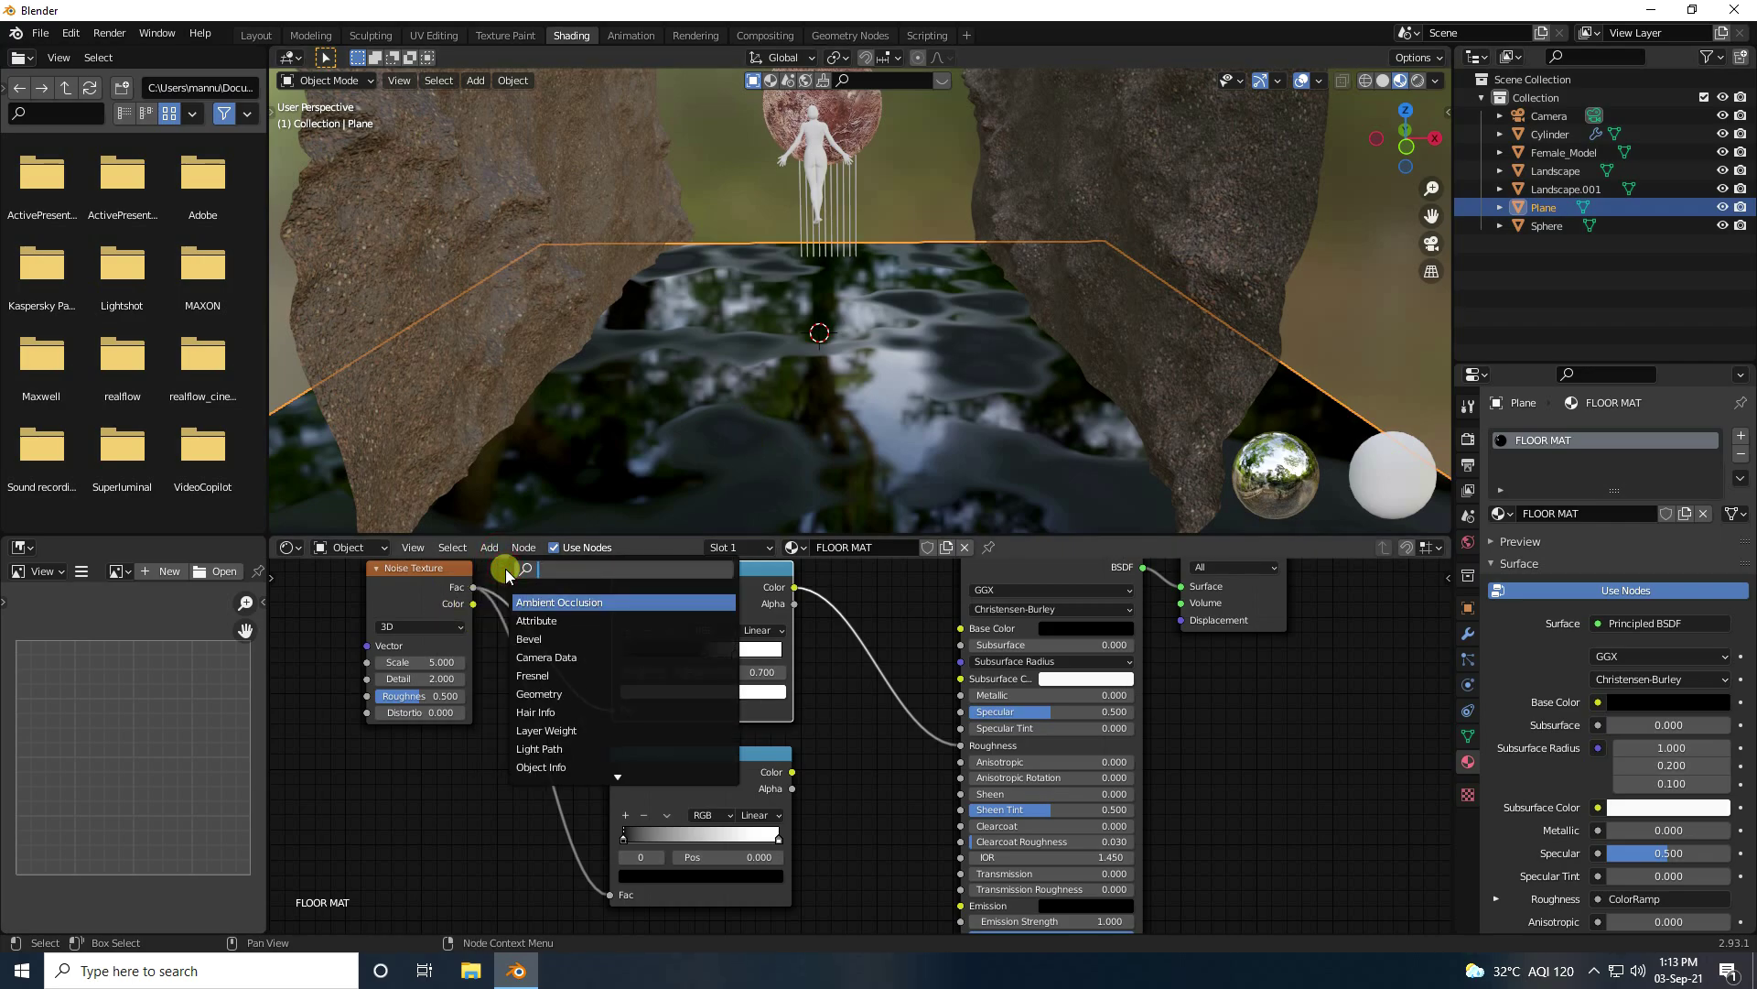
type("bump")
left_click(540, 602)
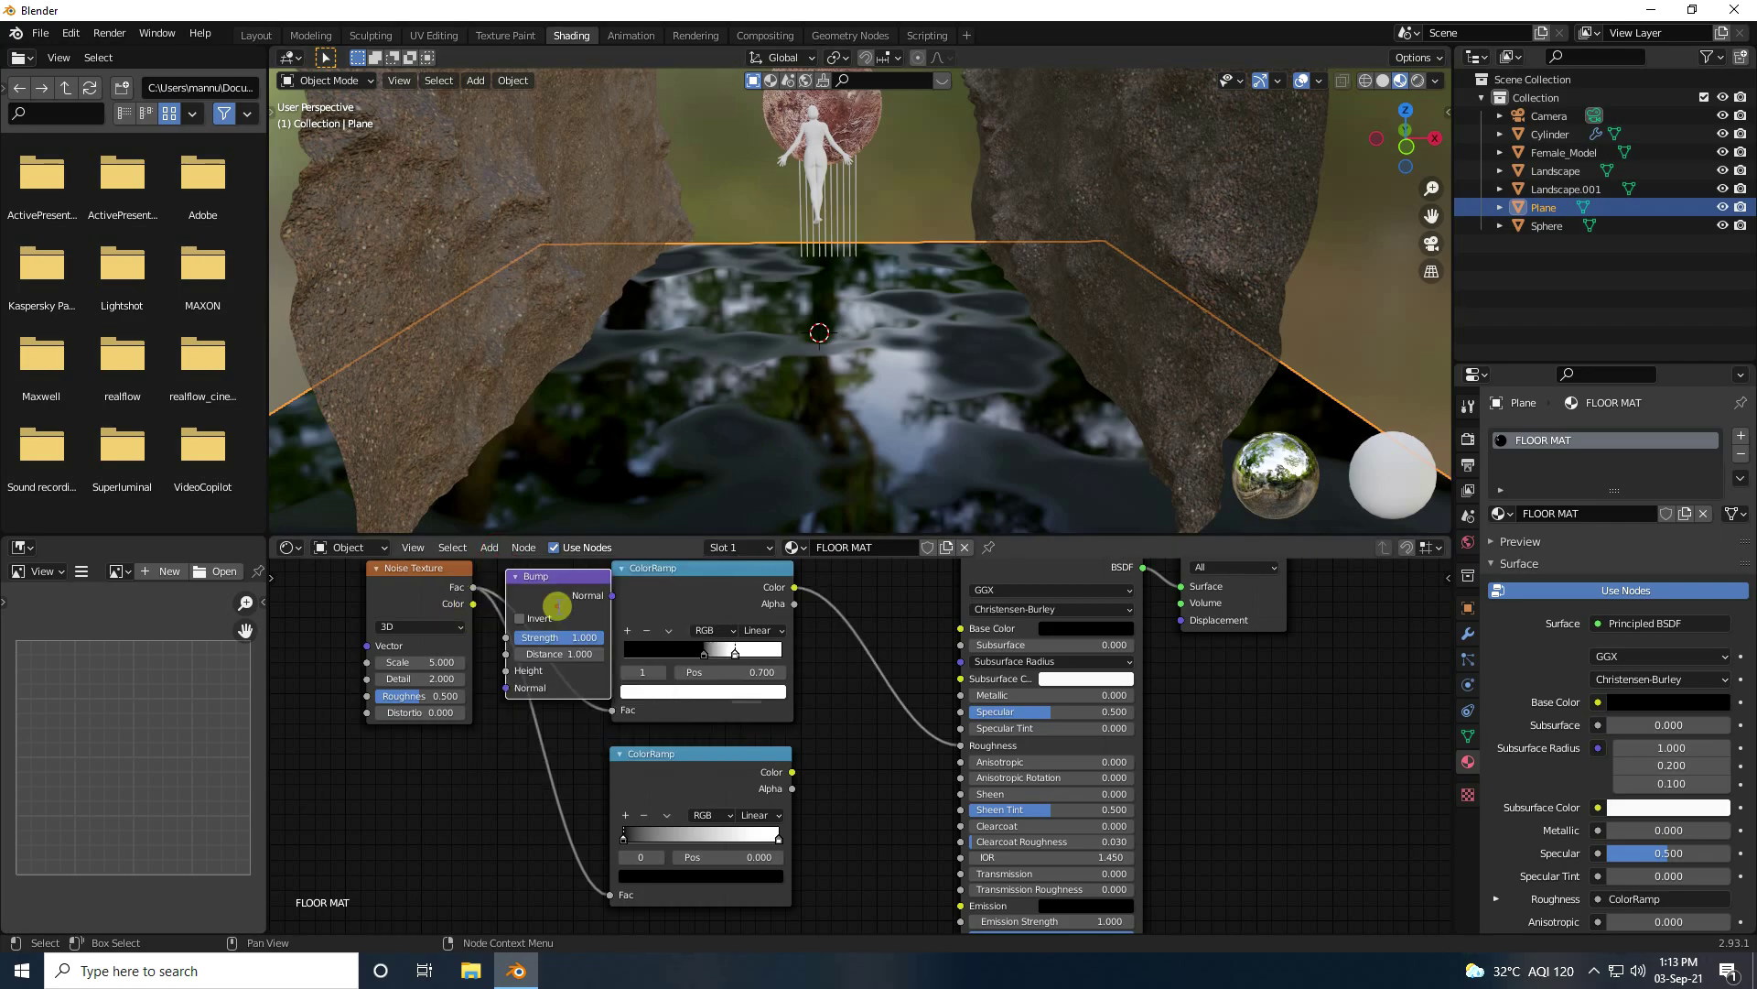
left_click(920, 844)
left_click_drag(662, 759, 626, 755)
left_click_drag(755, 767, 804, 865)
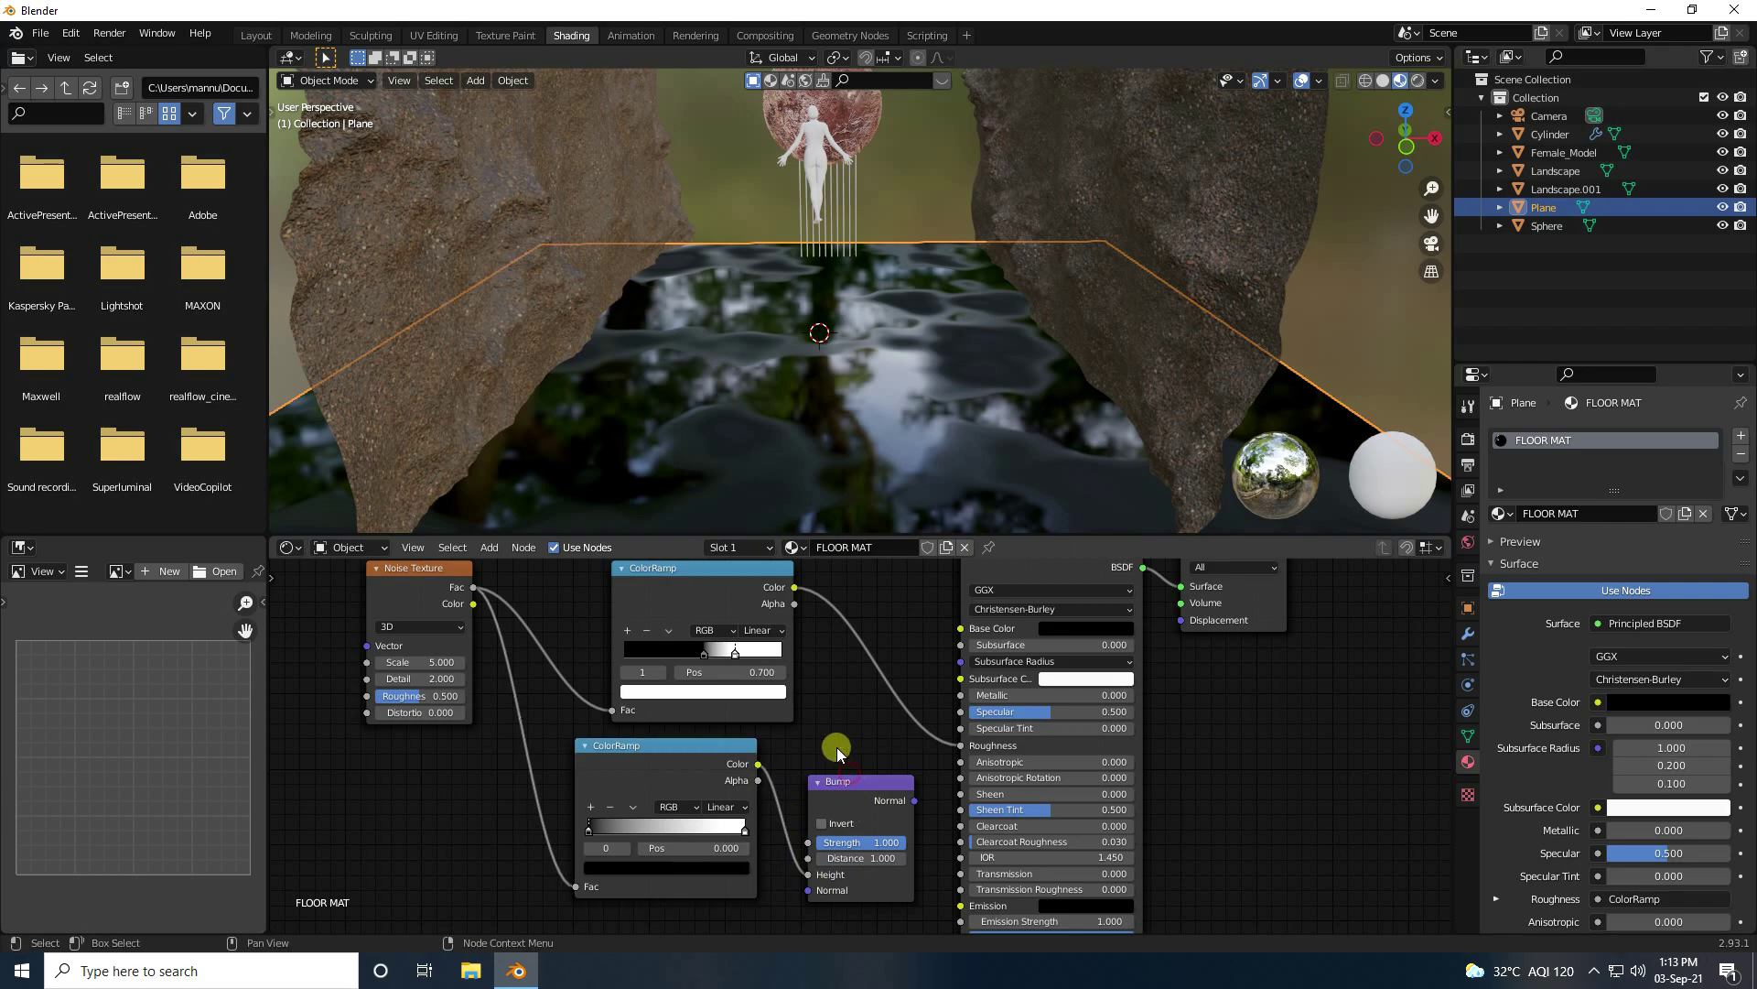
left_click_drag(855, 803, 844, 782)
Step: Connect the Bump Normal output to the Principled BSDF Normal input
scroll(922, 801, "down", 1)
middle_click_drag(946, 825, 836, 632)
scroll(836, 632, "up", 2)
left_click_drag(864, 668, 925, 852)
middle_click_drag(759, 817, 790, 839)
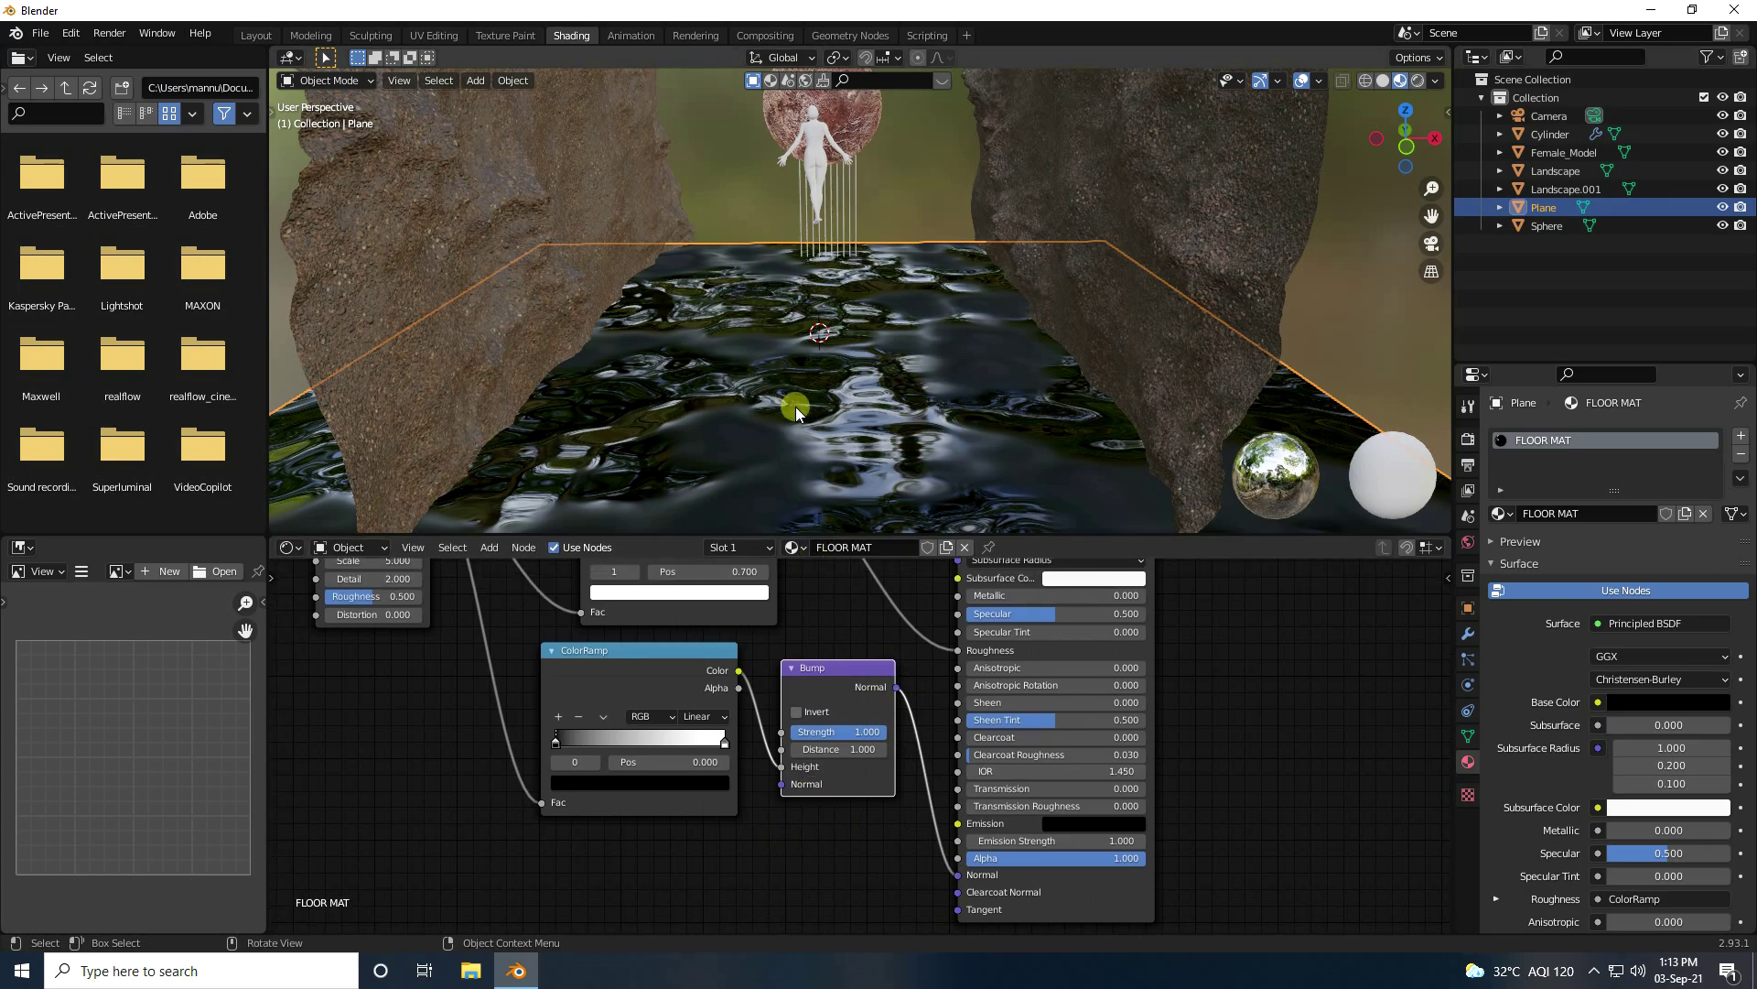
scroll(826, 431, "up", 2)
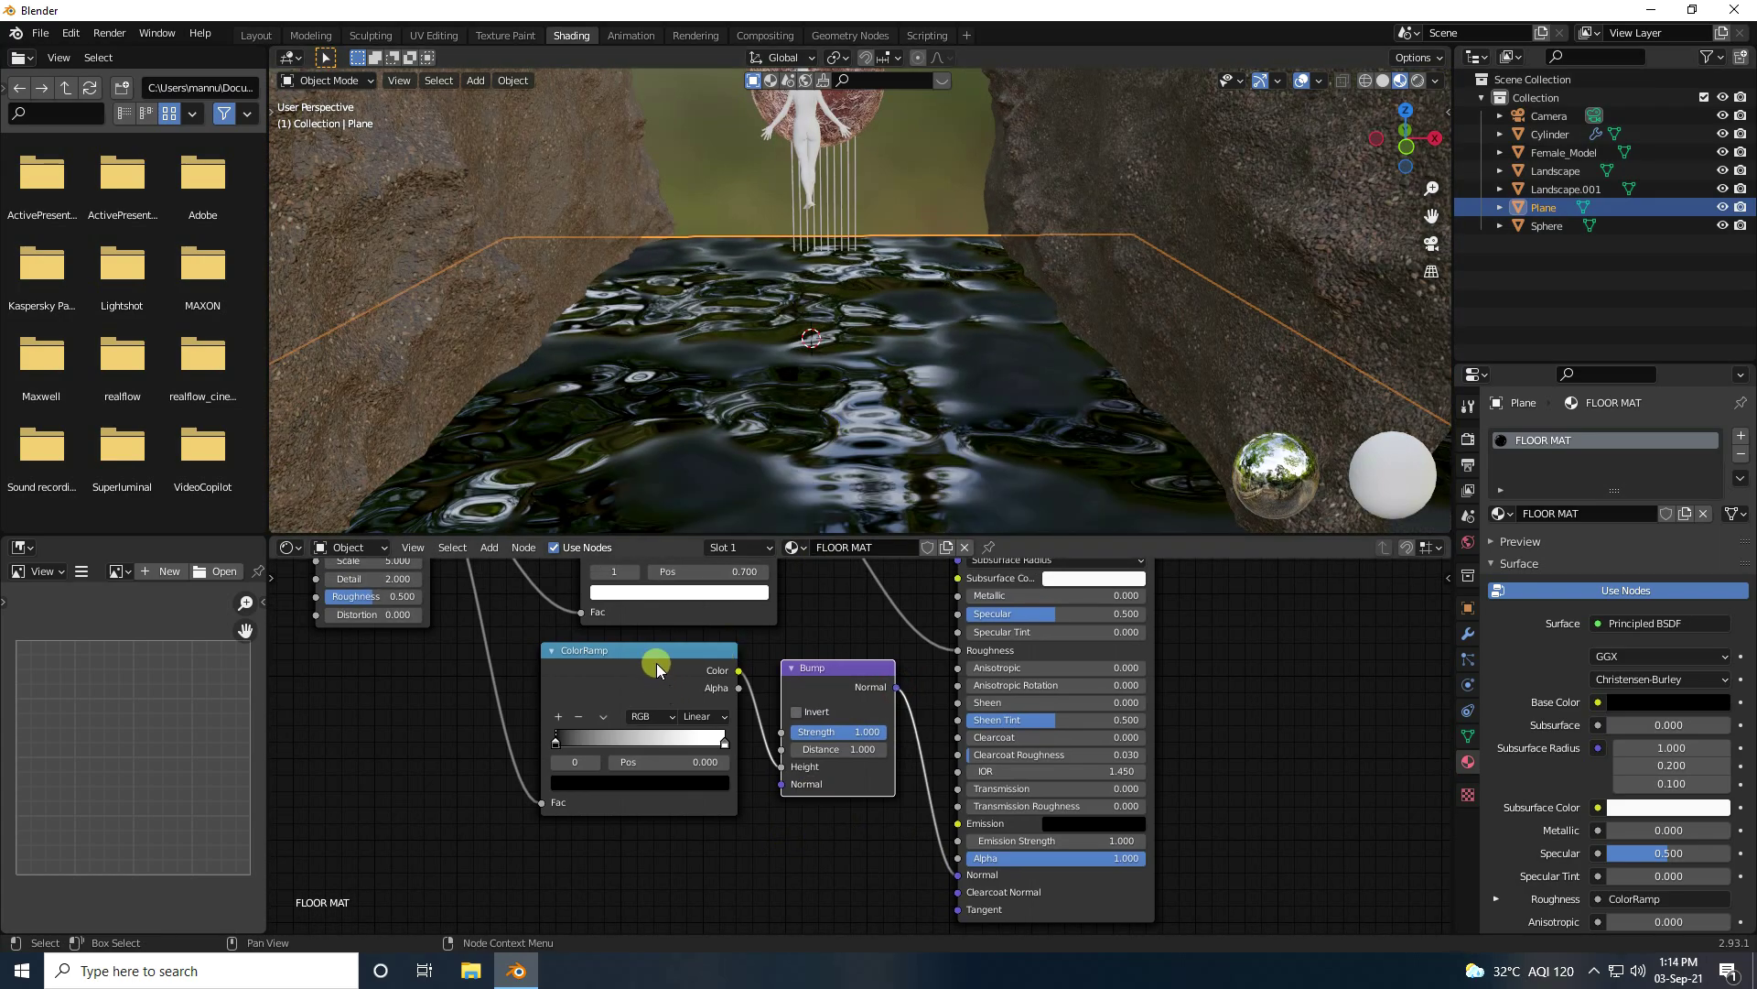
Step: Set the lower ColorRamp's black stop position to 0.5
left_click(611, 650)
left_click_drag(557, 741, 644, 743)
left_click(716, 763)
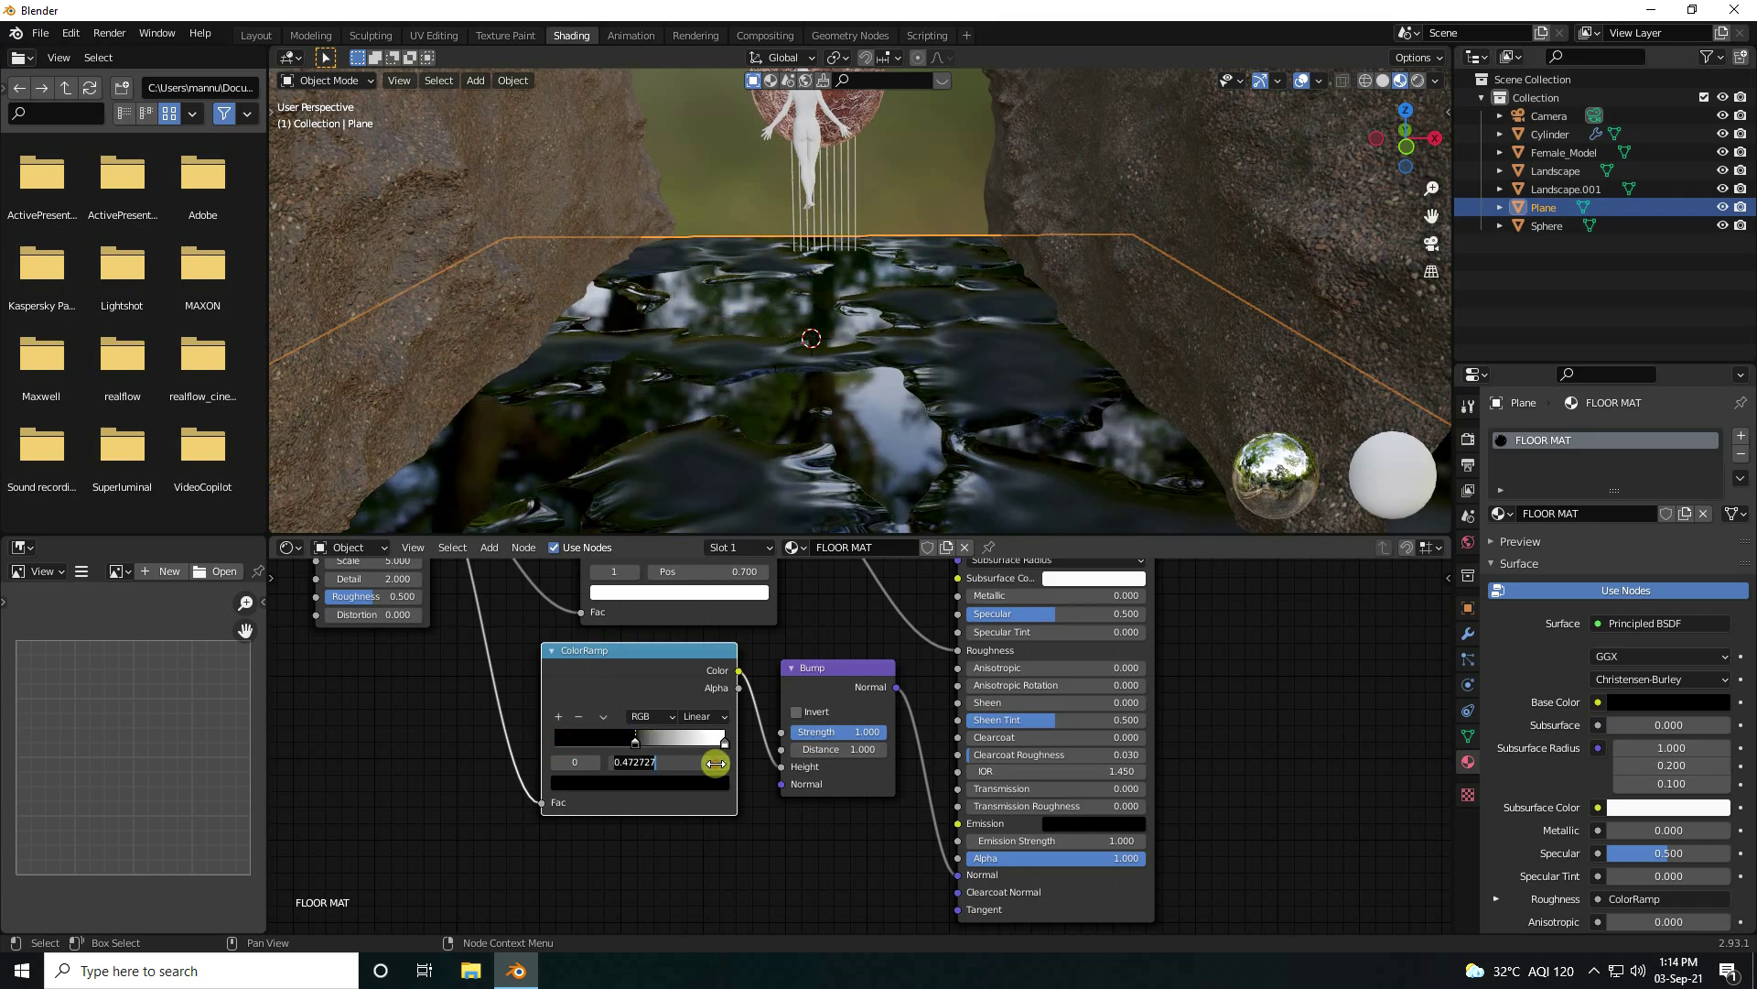
type("0.5")
key("Return")
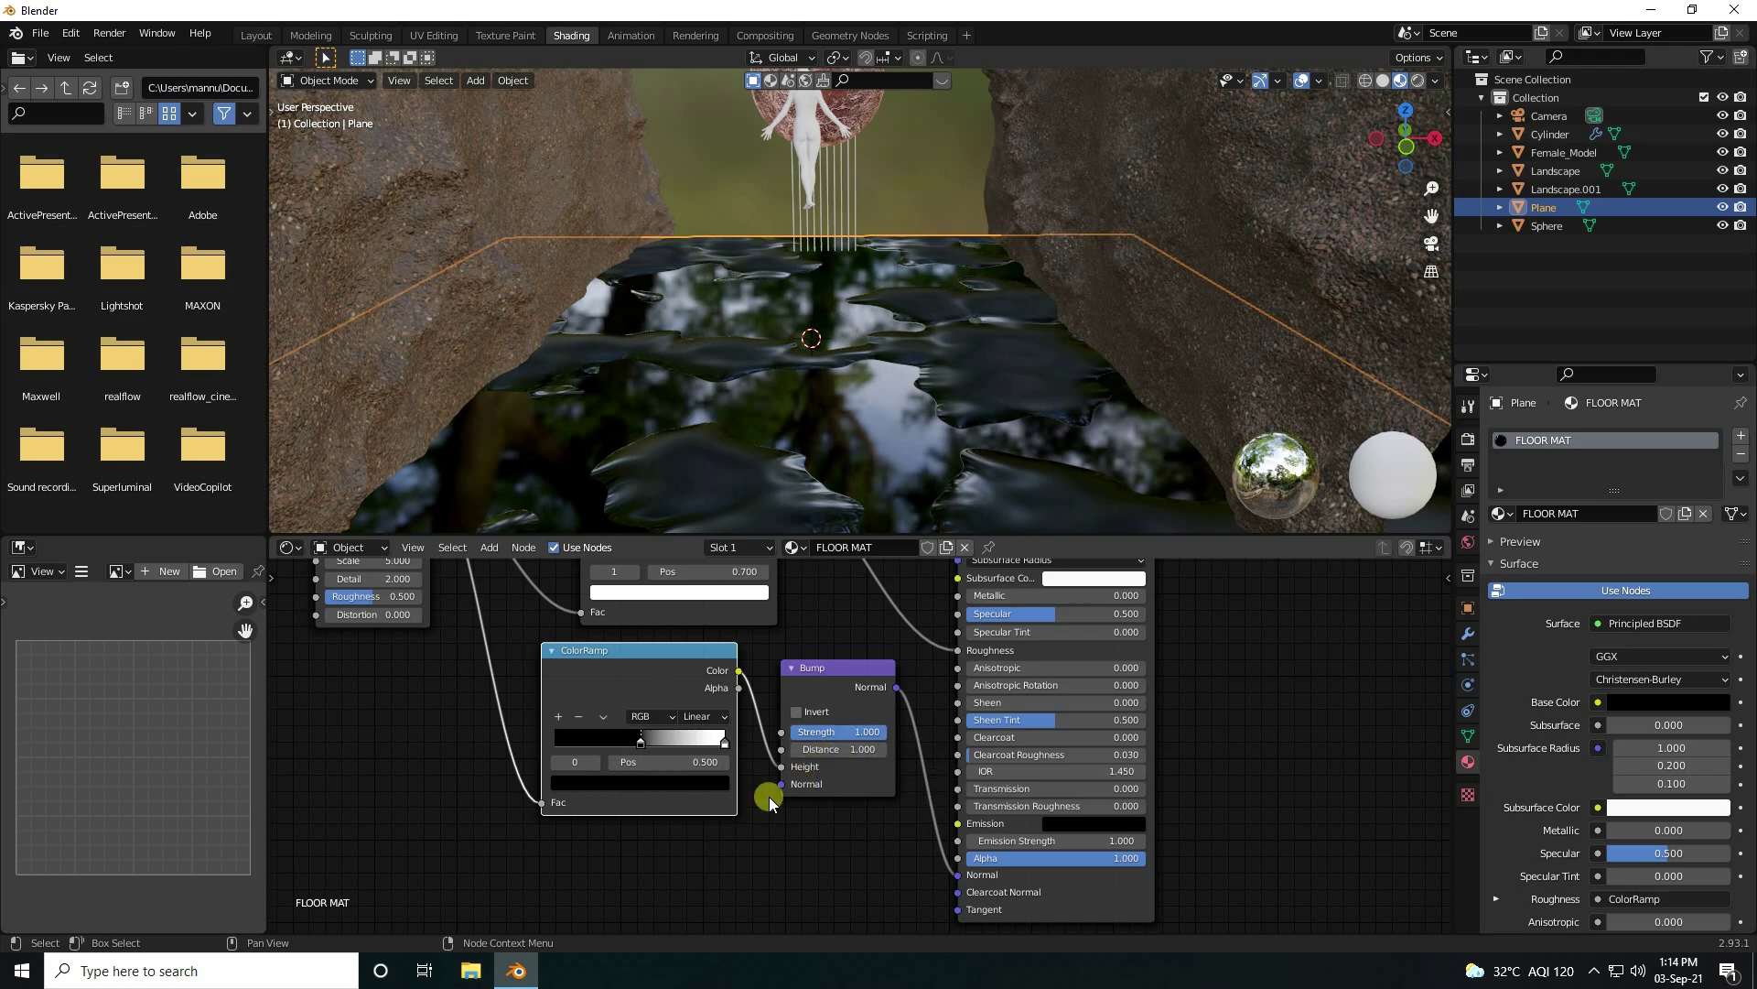
middle_click_drag(768, 653, 912, 782)
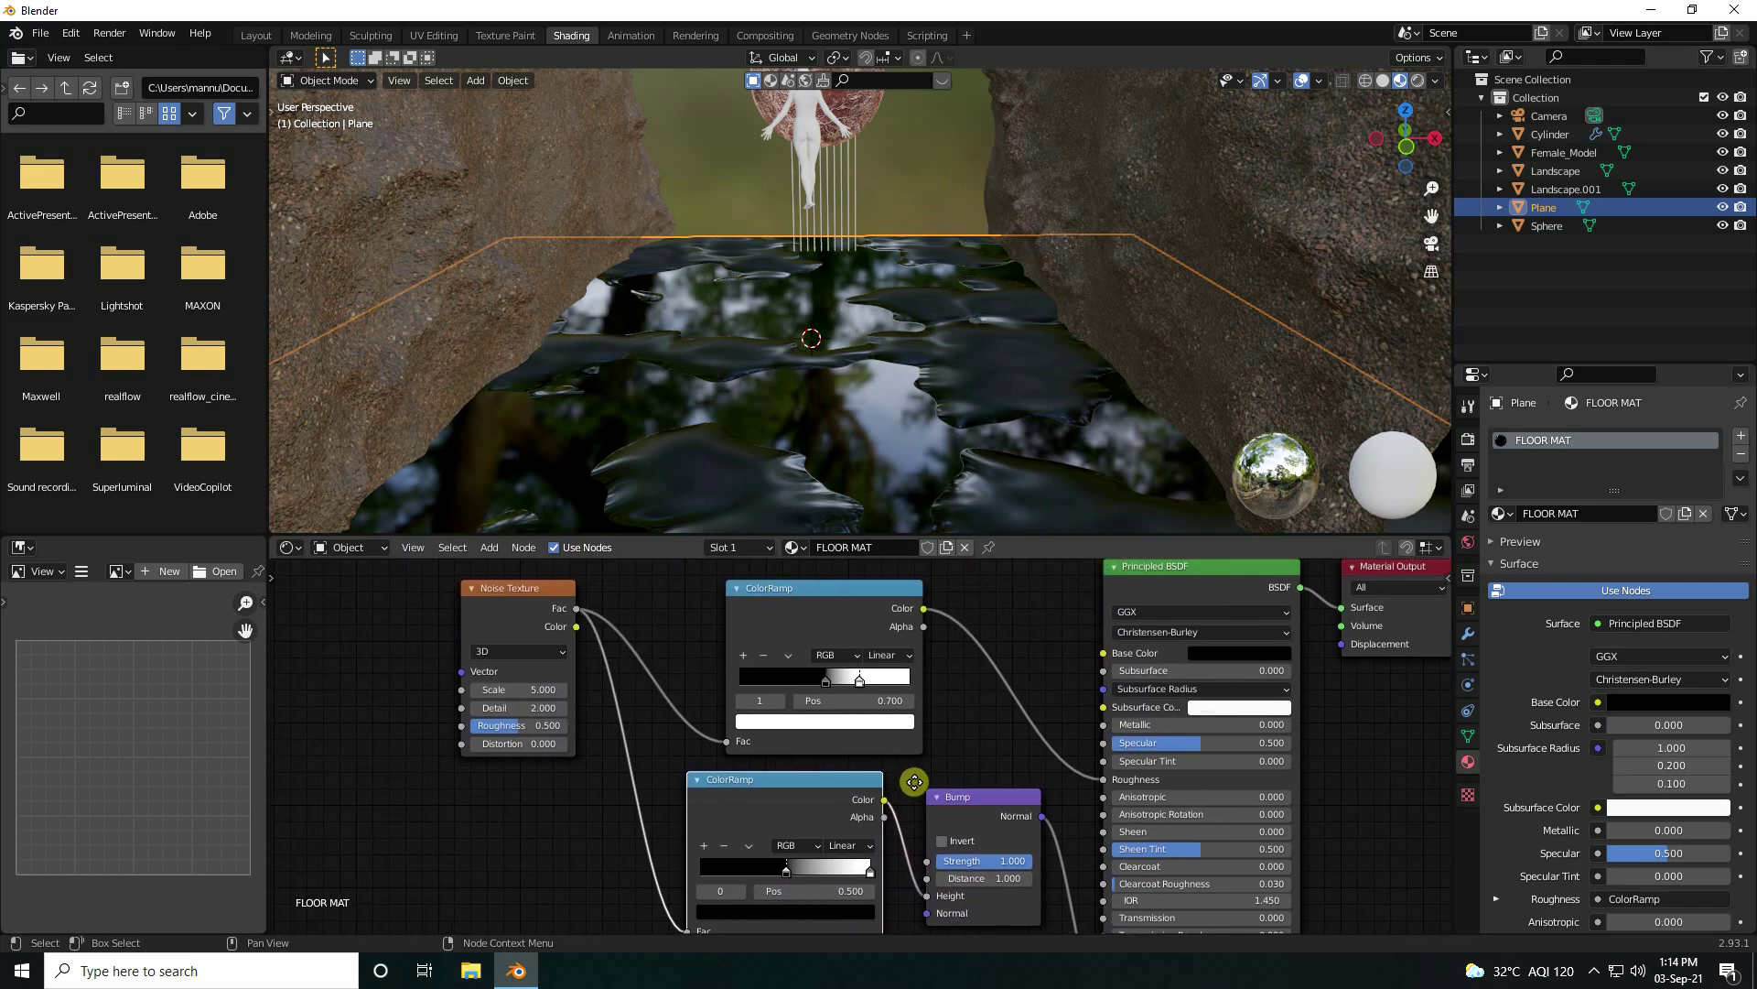
Step: Set the Noise Texture Scale to 10 and Detail to 20
left_click(541, 693)
type("1")
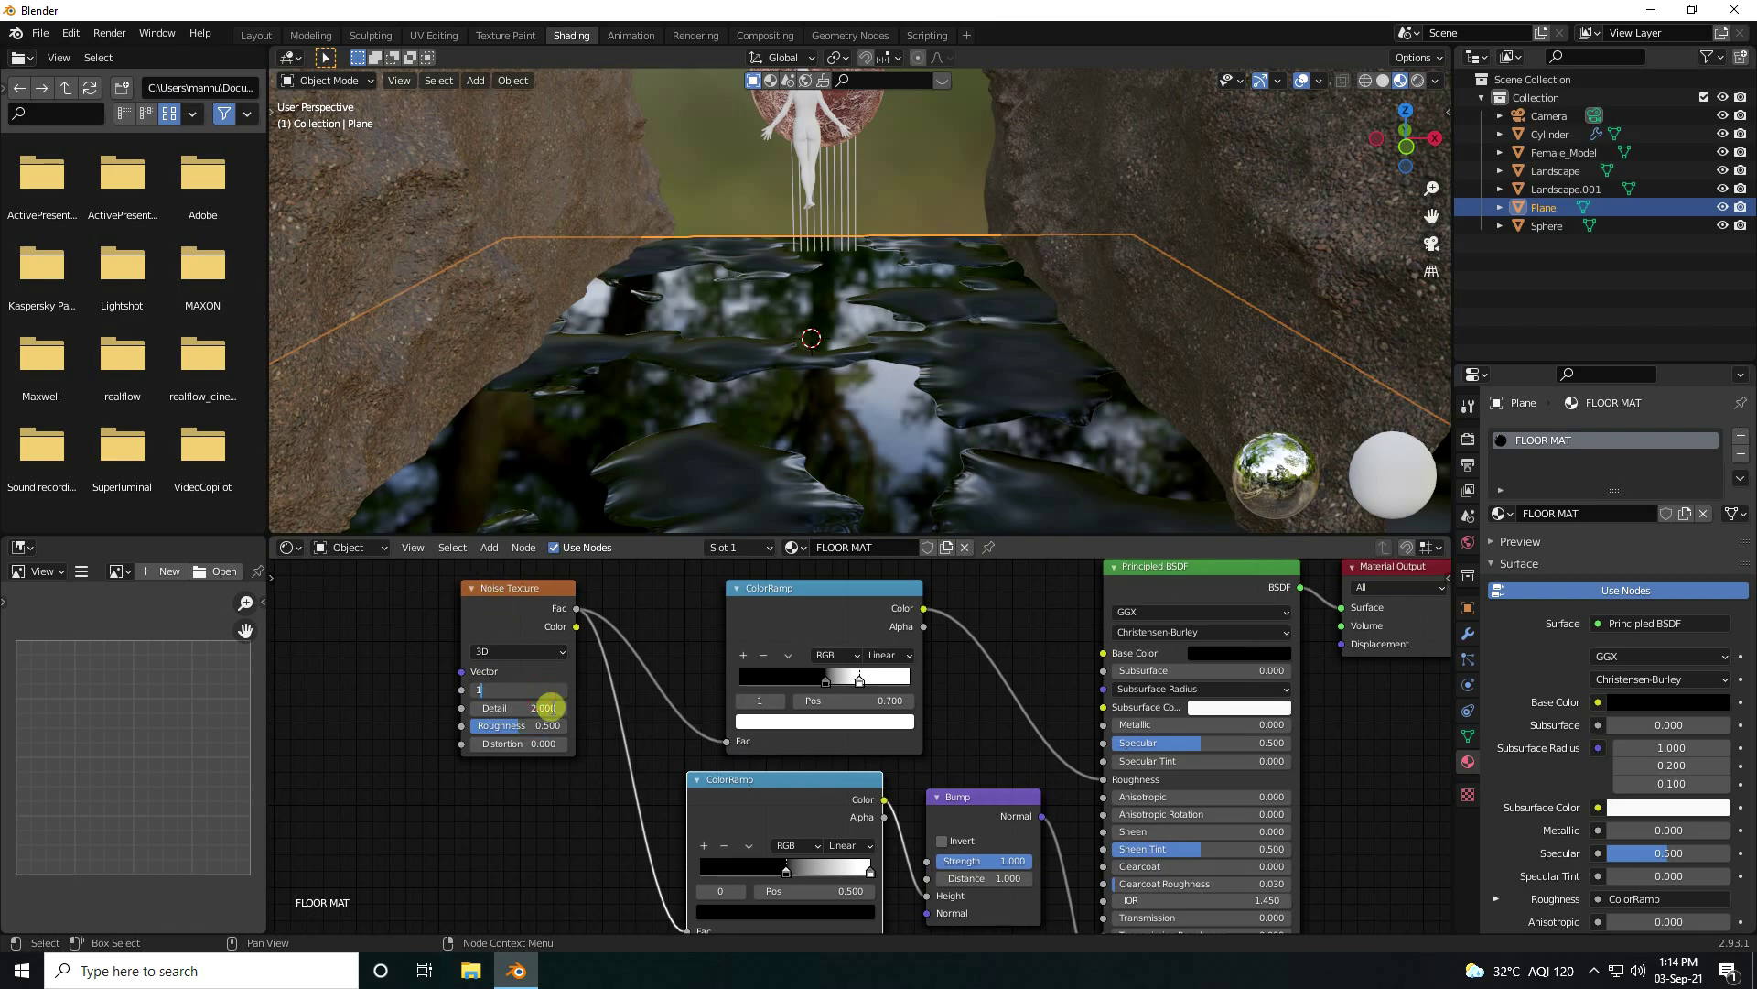
type("0")
key("Return")
left_click(525, 710)
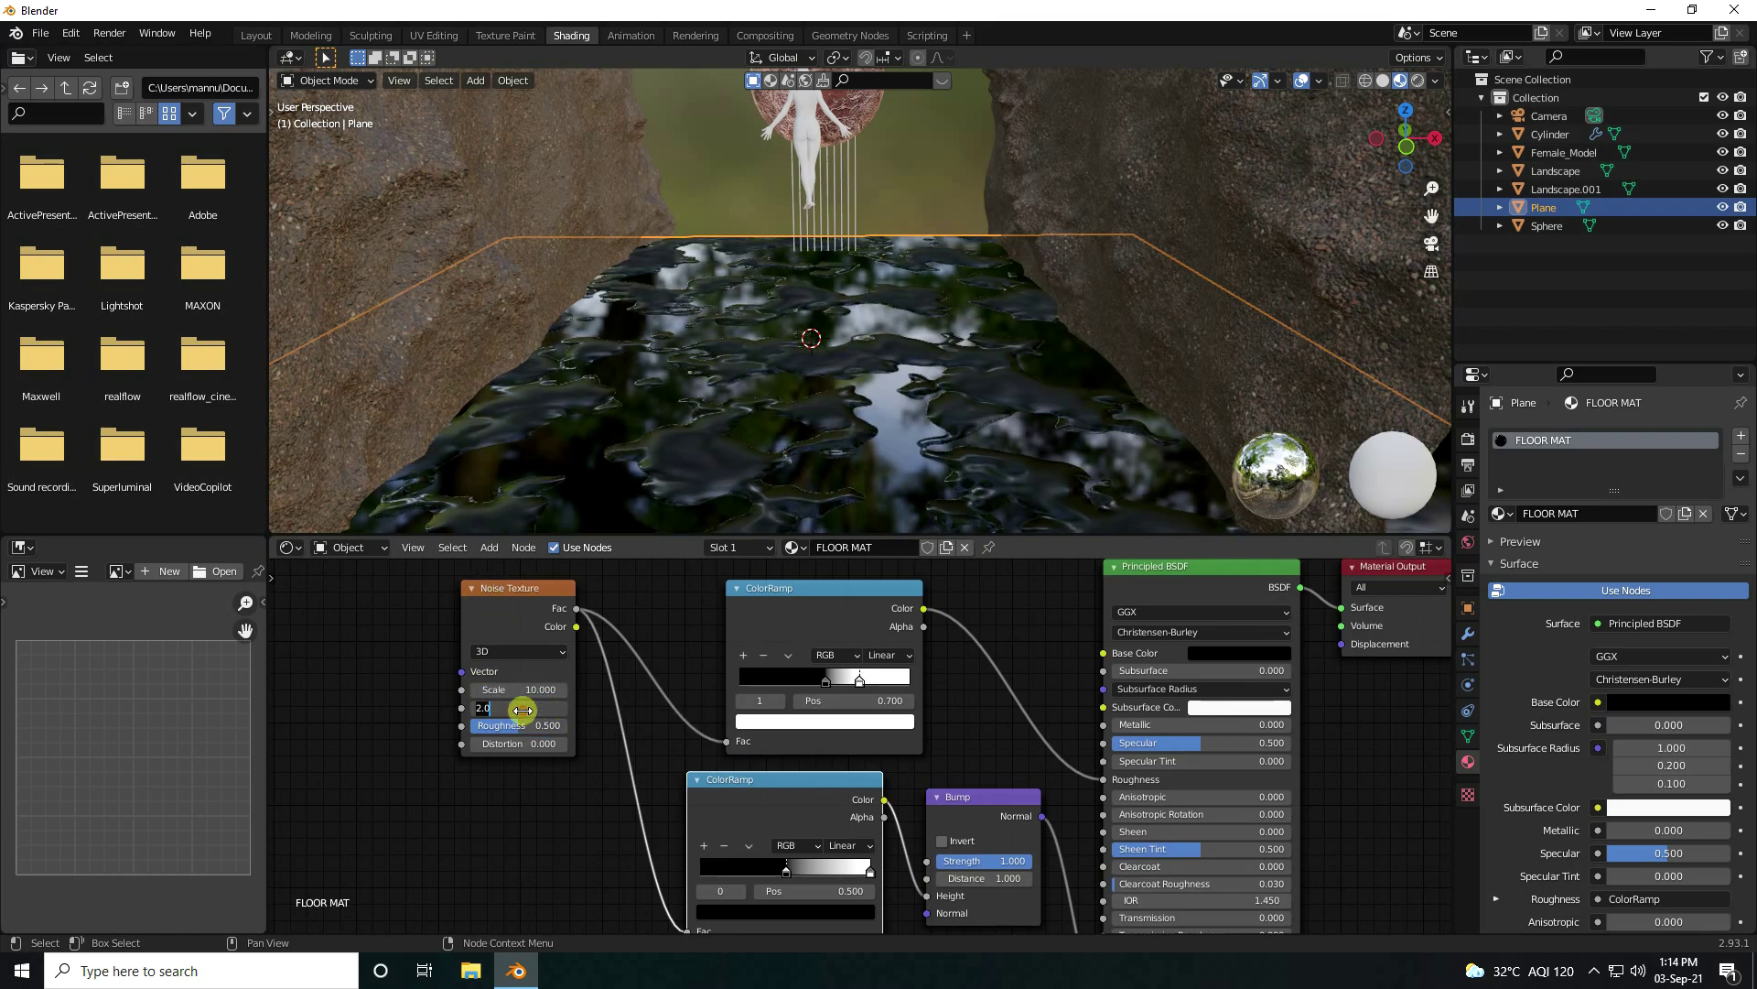
type("20")
key("Return")
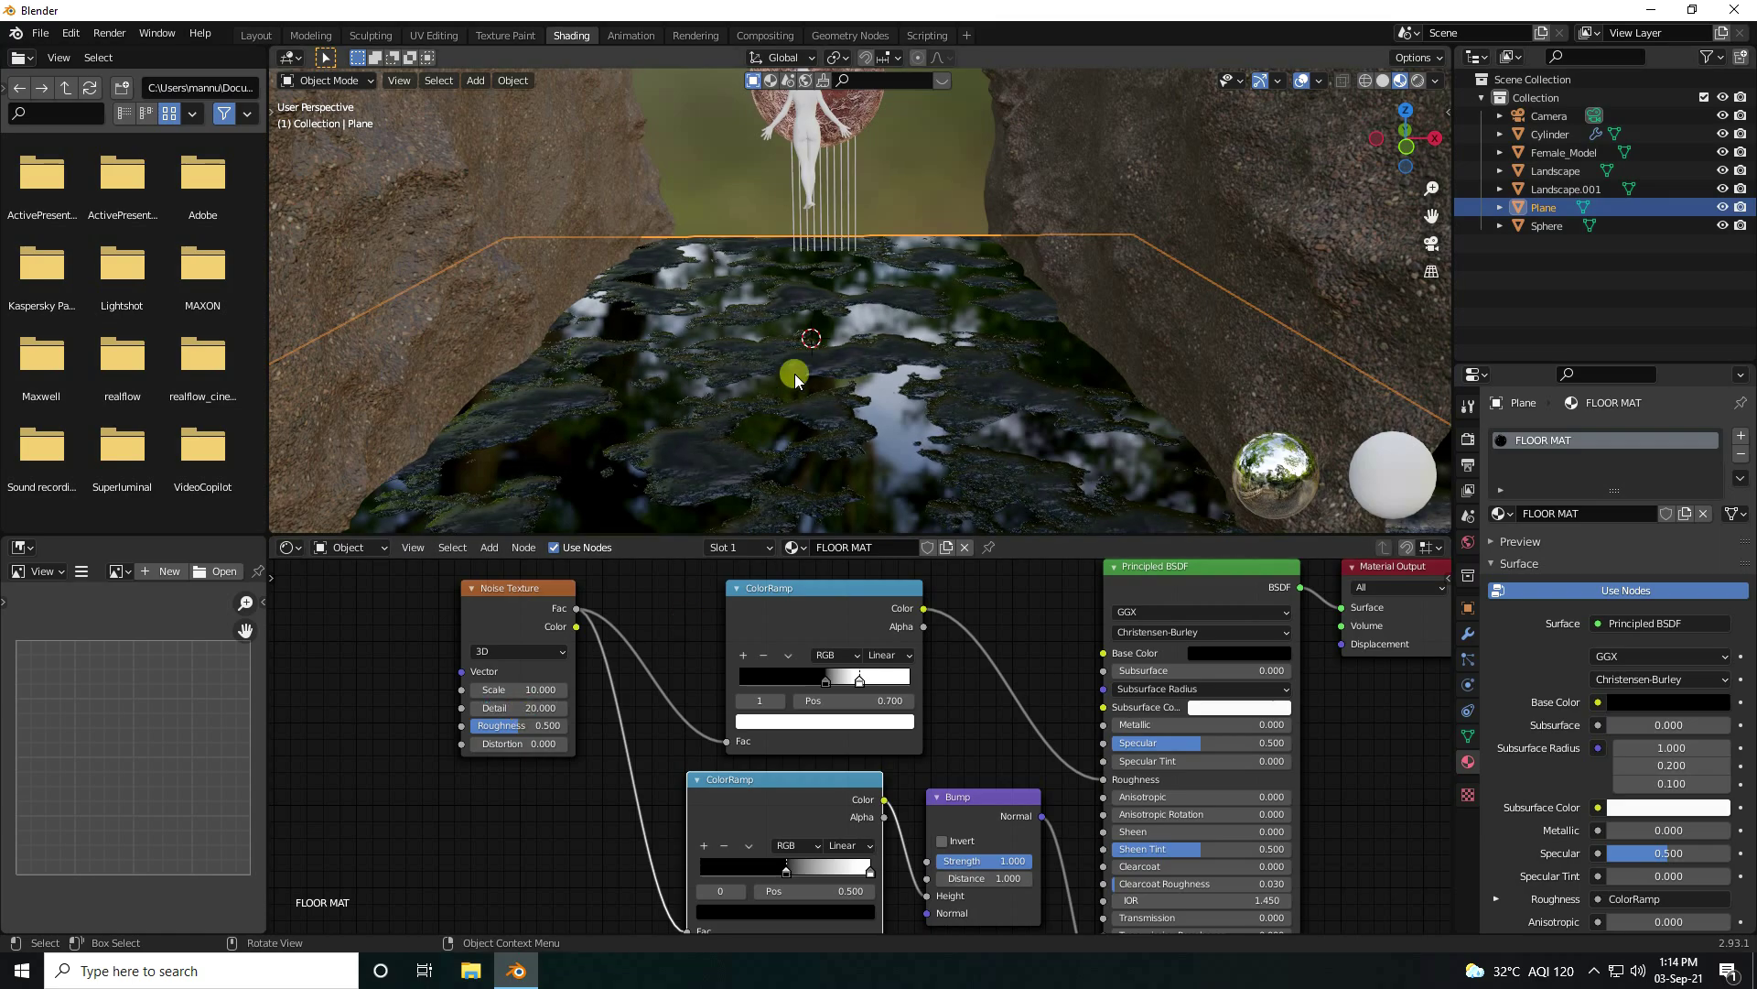
Step: Raise the Bump node Strength to 2
middle_click_drag(882, 420, 828, 366)
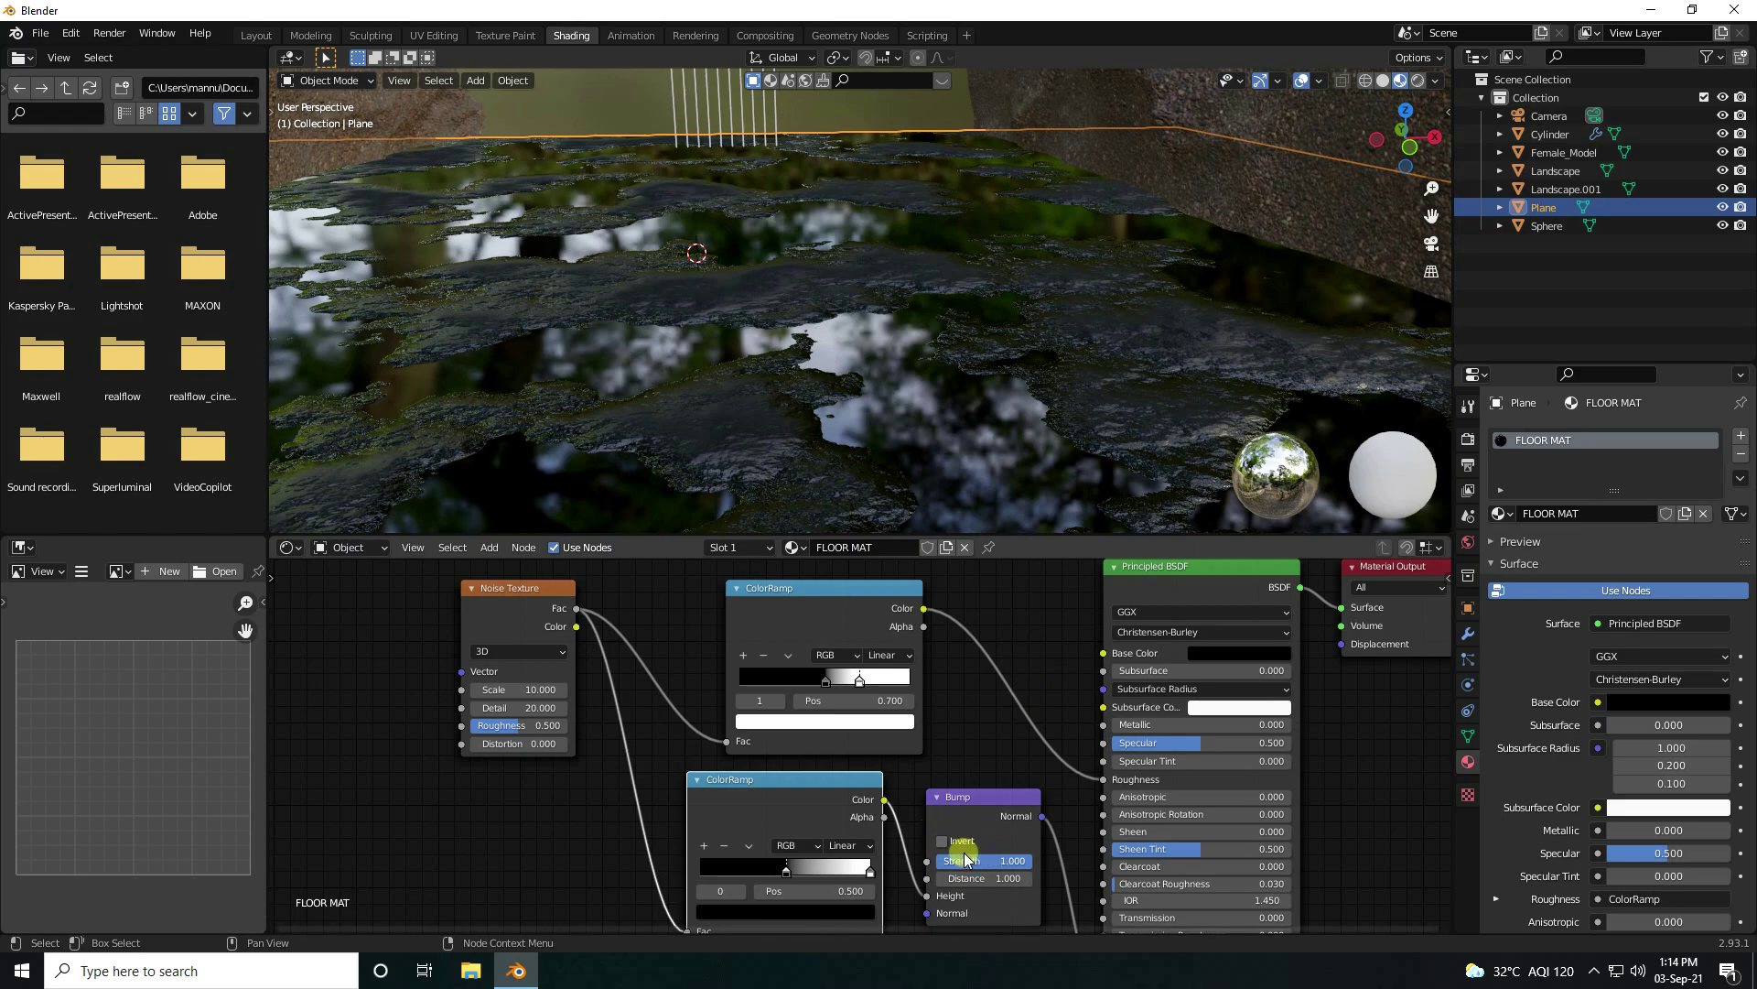
key("Return")
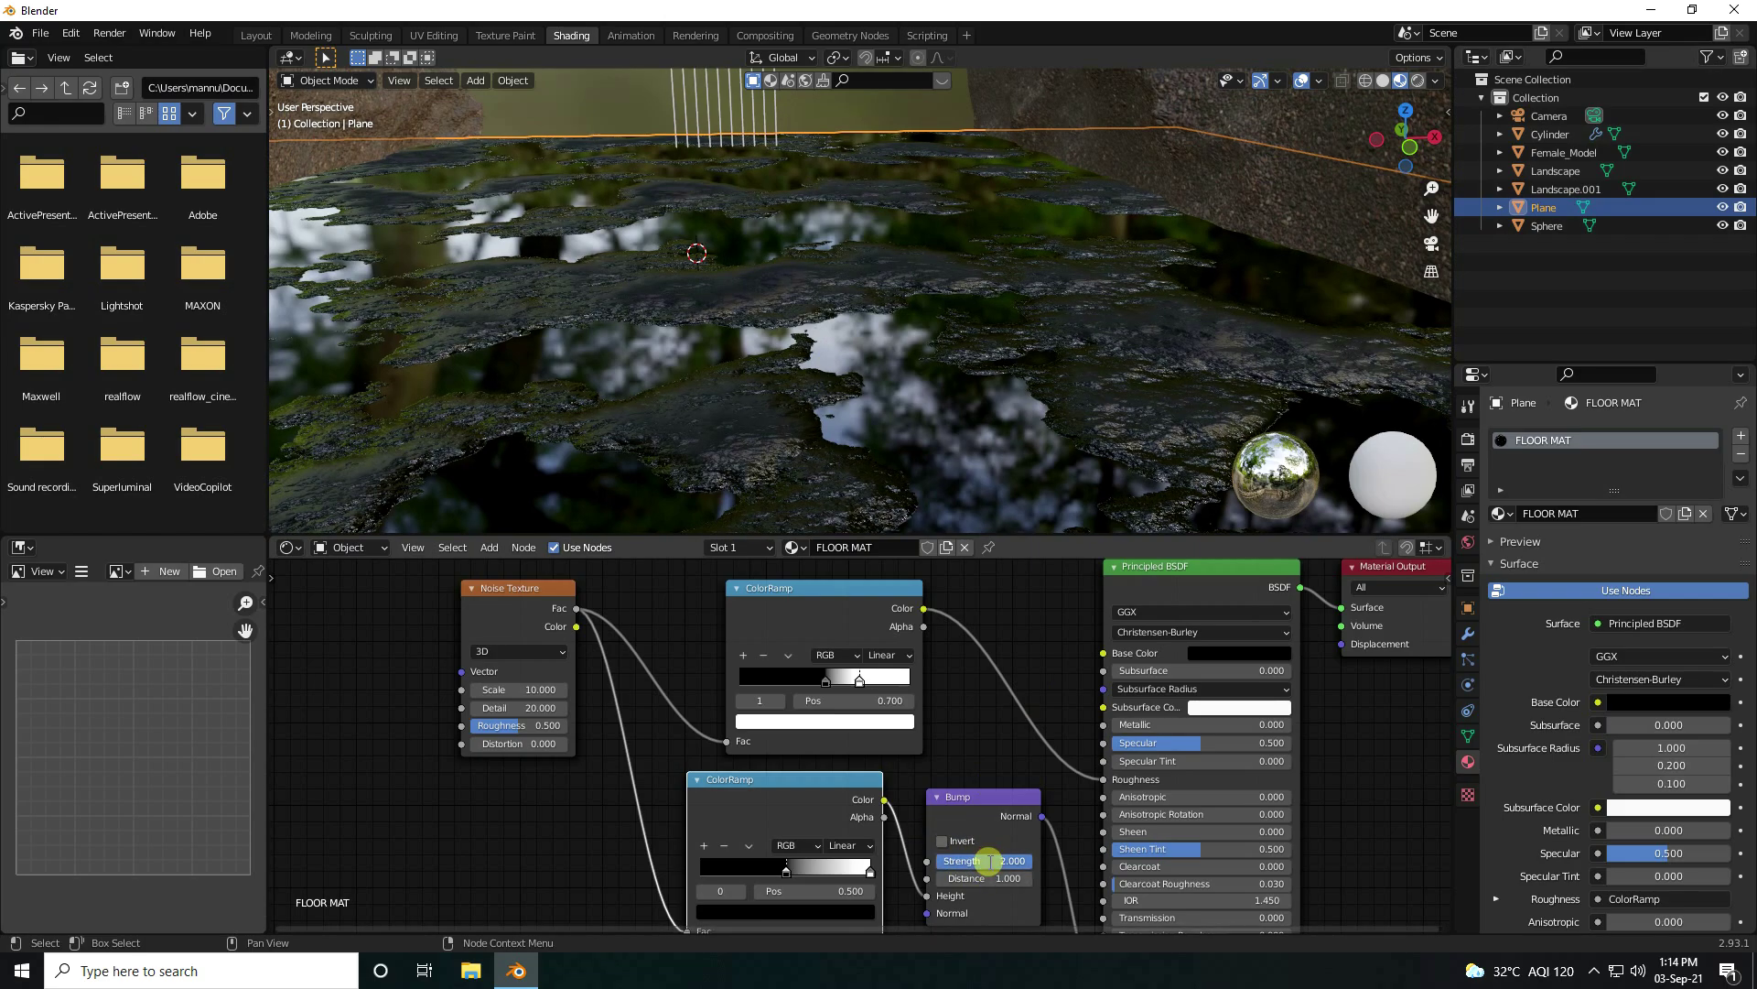
middle_click_drag(832, 337, 789, 348)
scroll(791, 350, "down", 5)
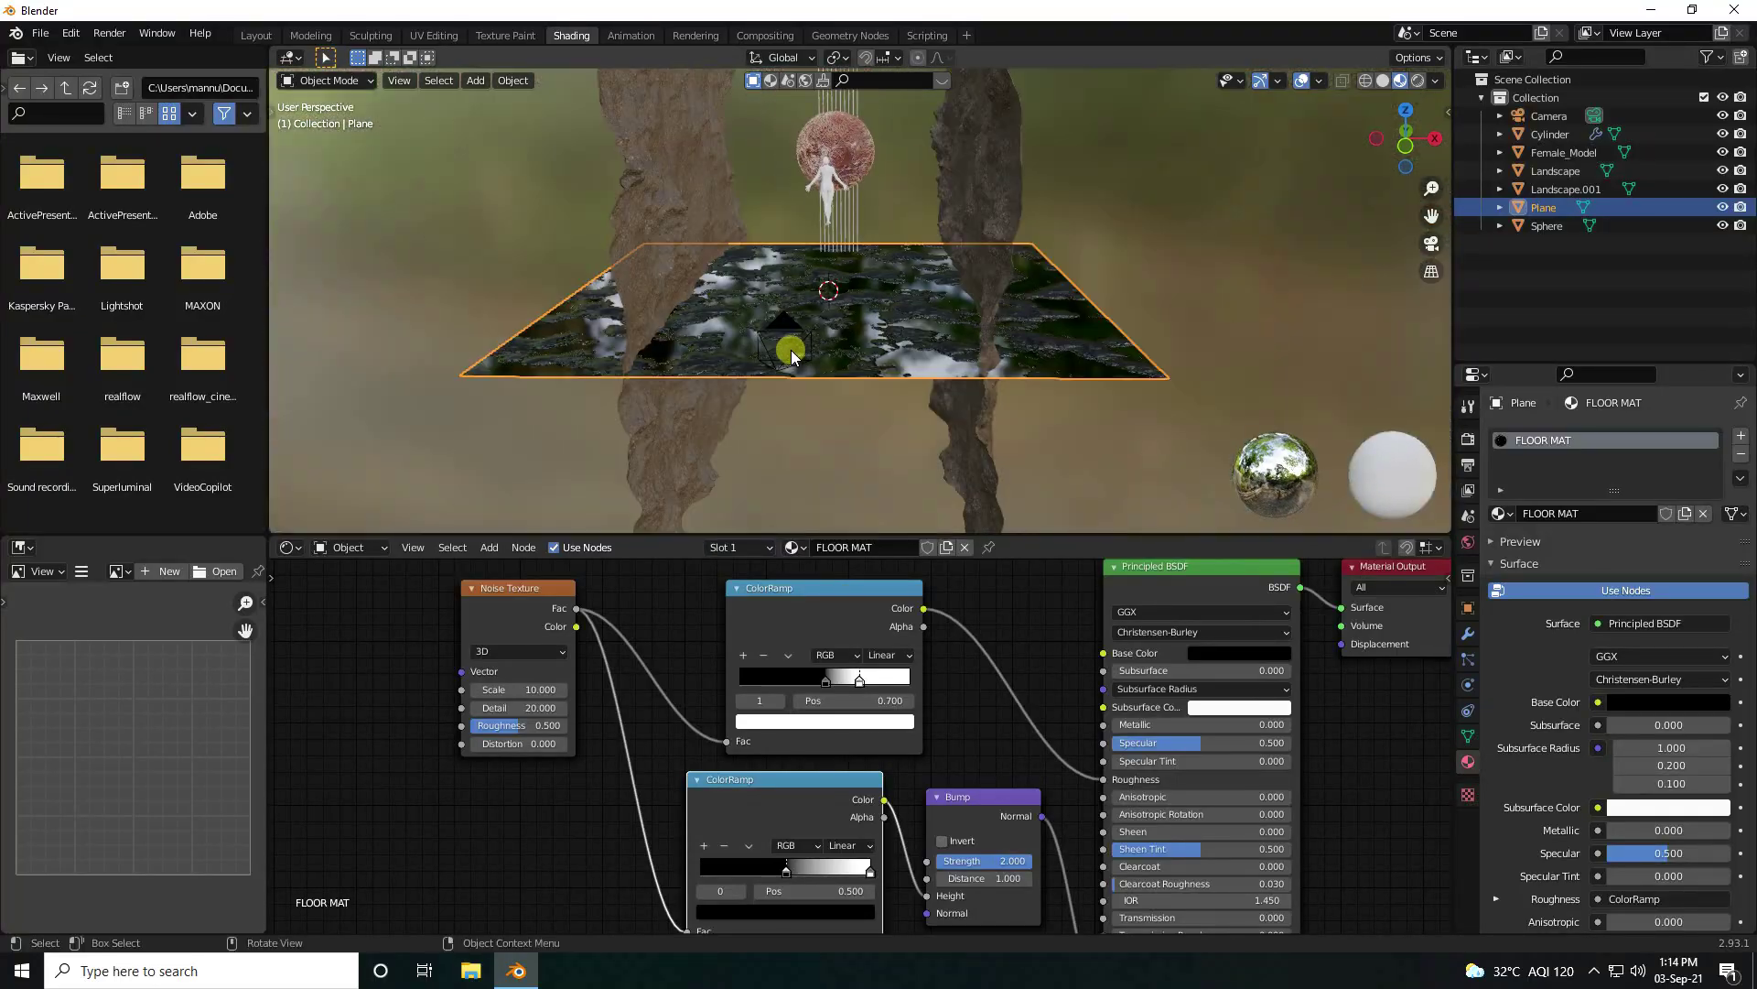
scroll(796, 349, "up", 4)
scroll(915, 687, "down", 4)
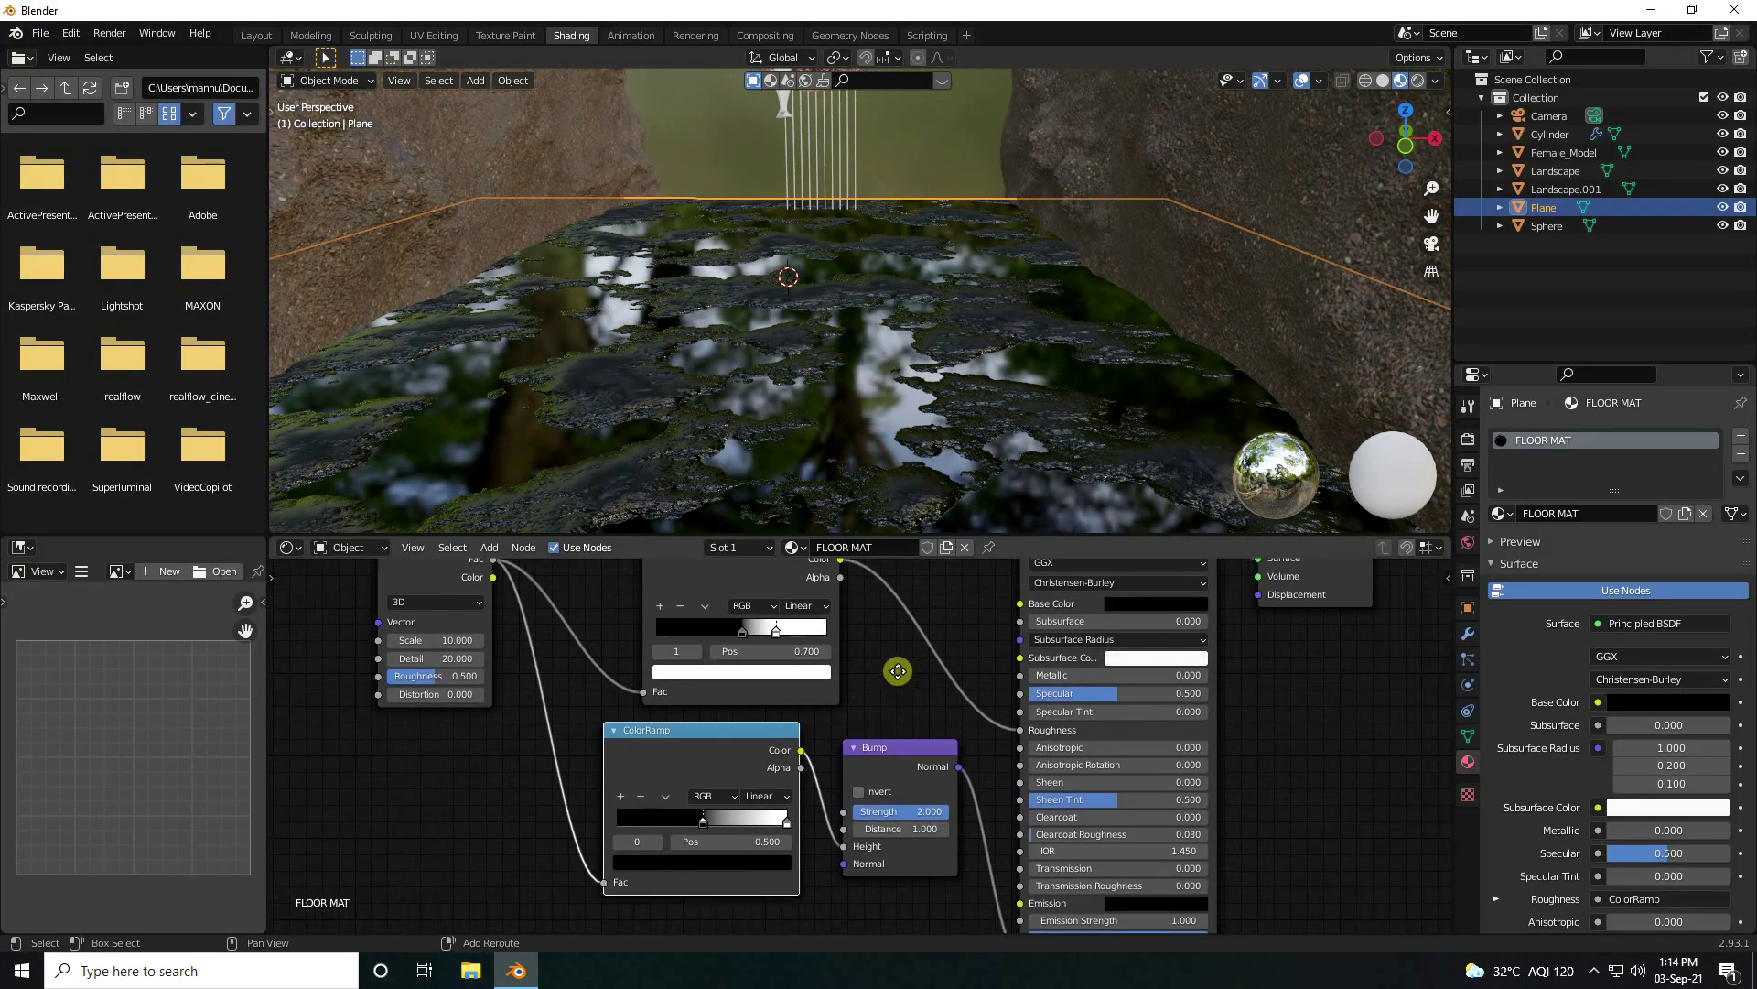
middle_click_drag(848, 687, 778, 698)
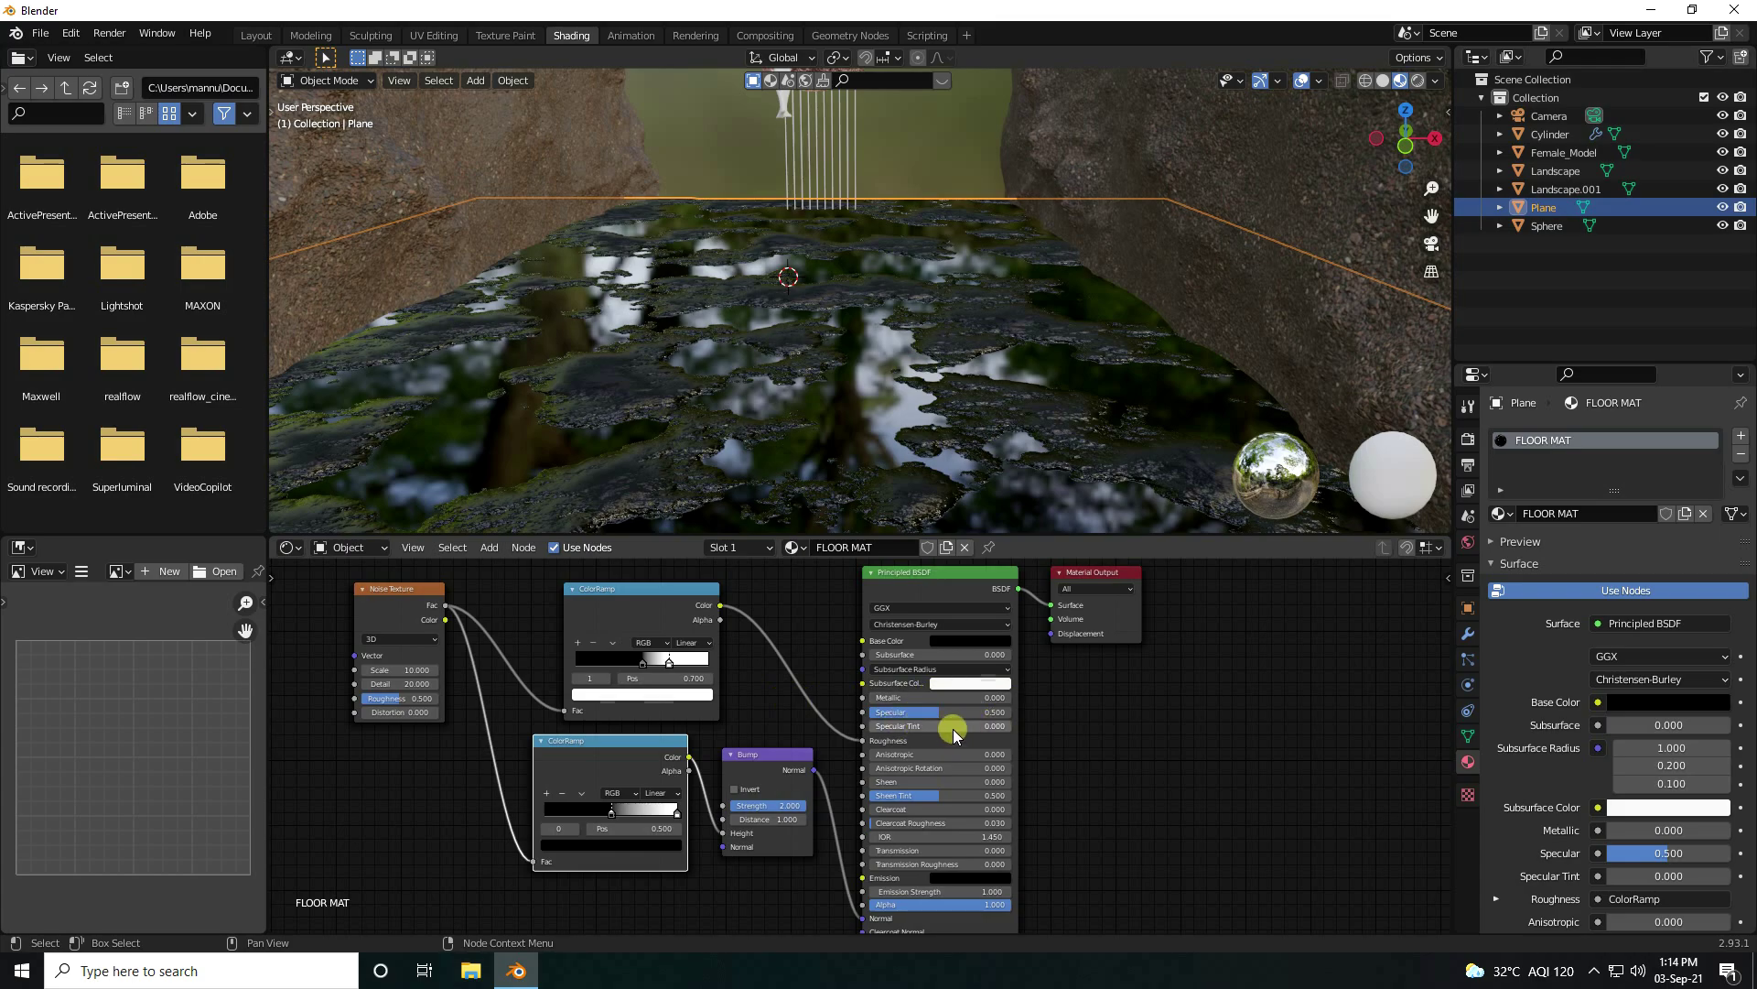
Step: Return to the Layout workspace with Material Preview shading on the scene
left_click(245, 36)
middle_click_drag(647, 376, 1210, 161)
left_click(1384, 84)
mouse_move(1003, 606)
middle_mouse_down()
mouse_move(1100, 624)
mouse_move(1058, 551)
mouse_move(820, 439)
mouse_move(870, 471)
mouse_move(941, 469)
mouse_move(866, 497)
middle_mouse_up()
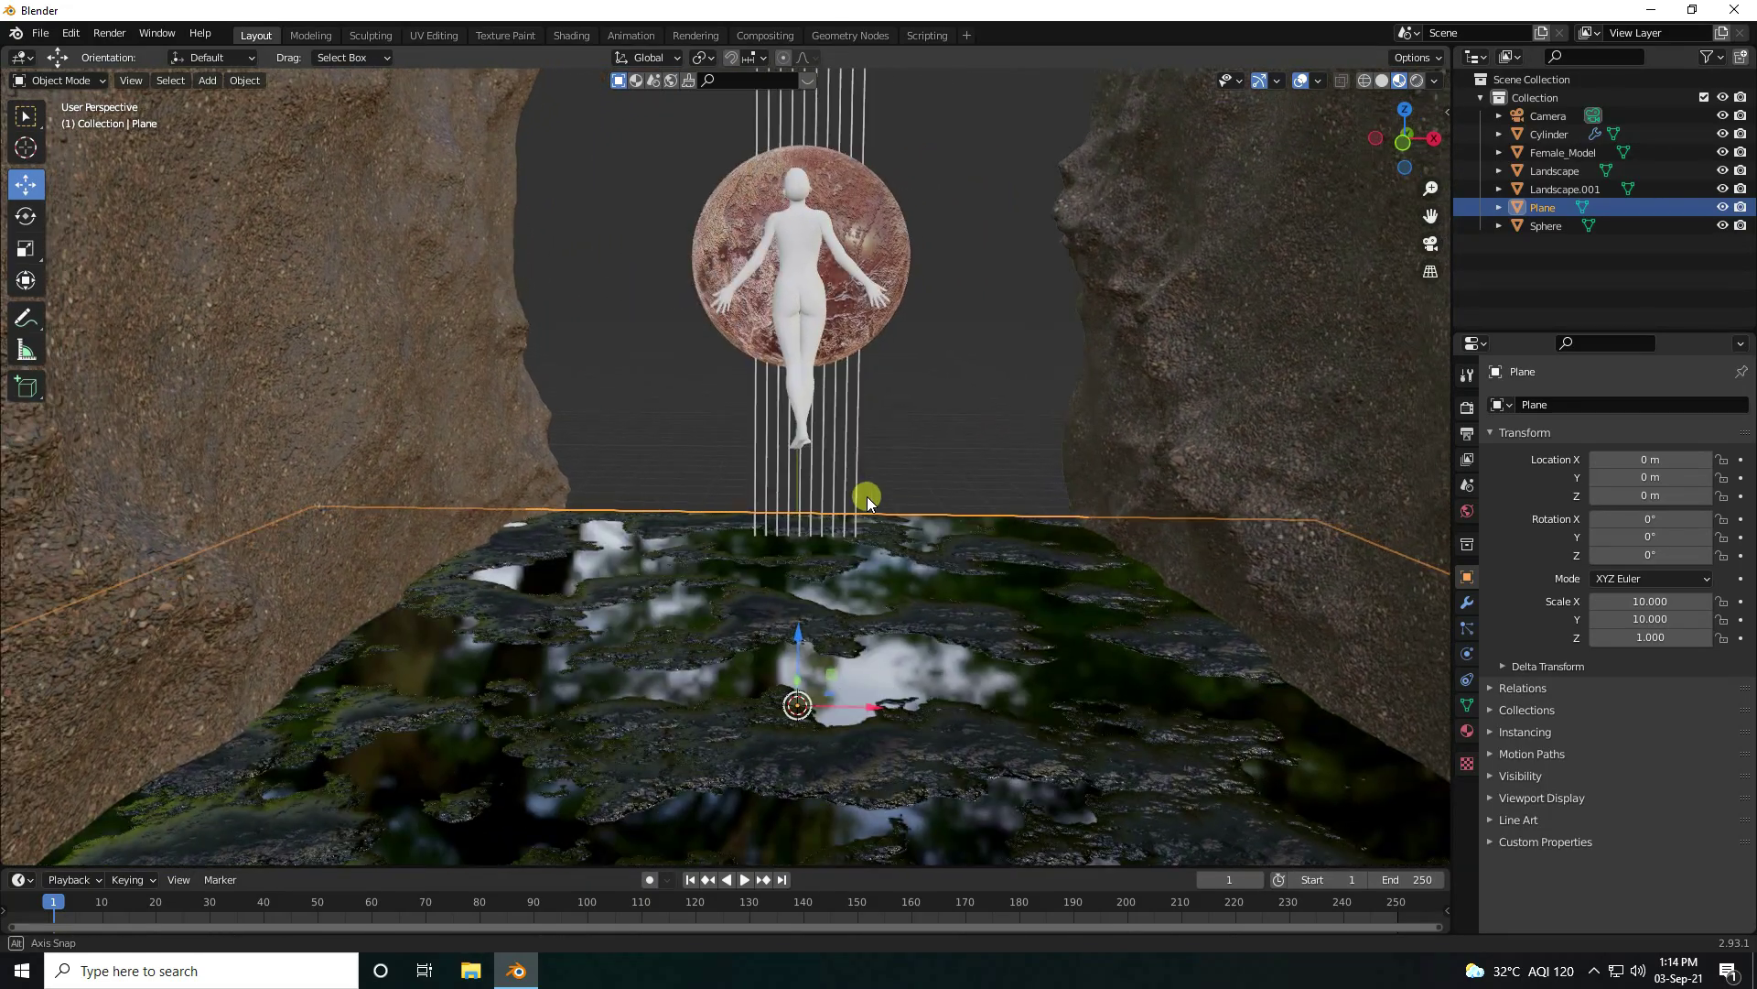
middle_click_drag(865, 425, 846, 535)
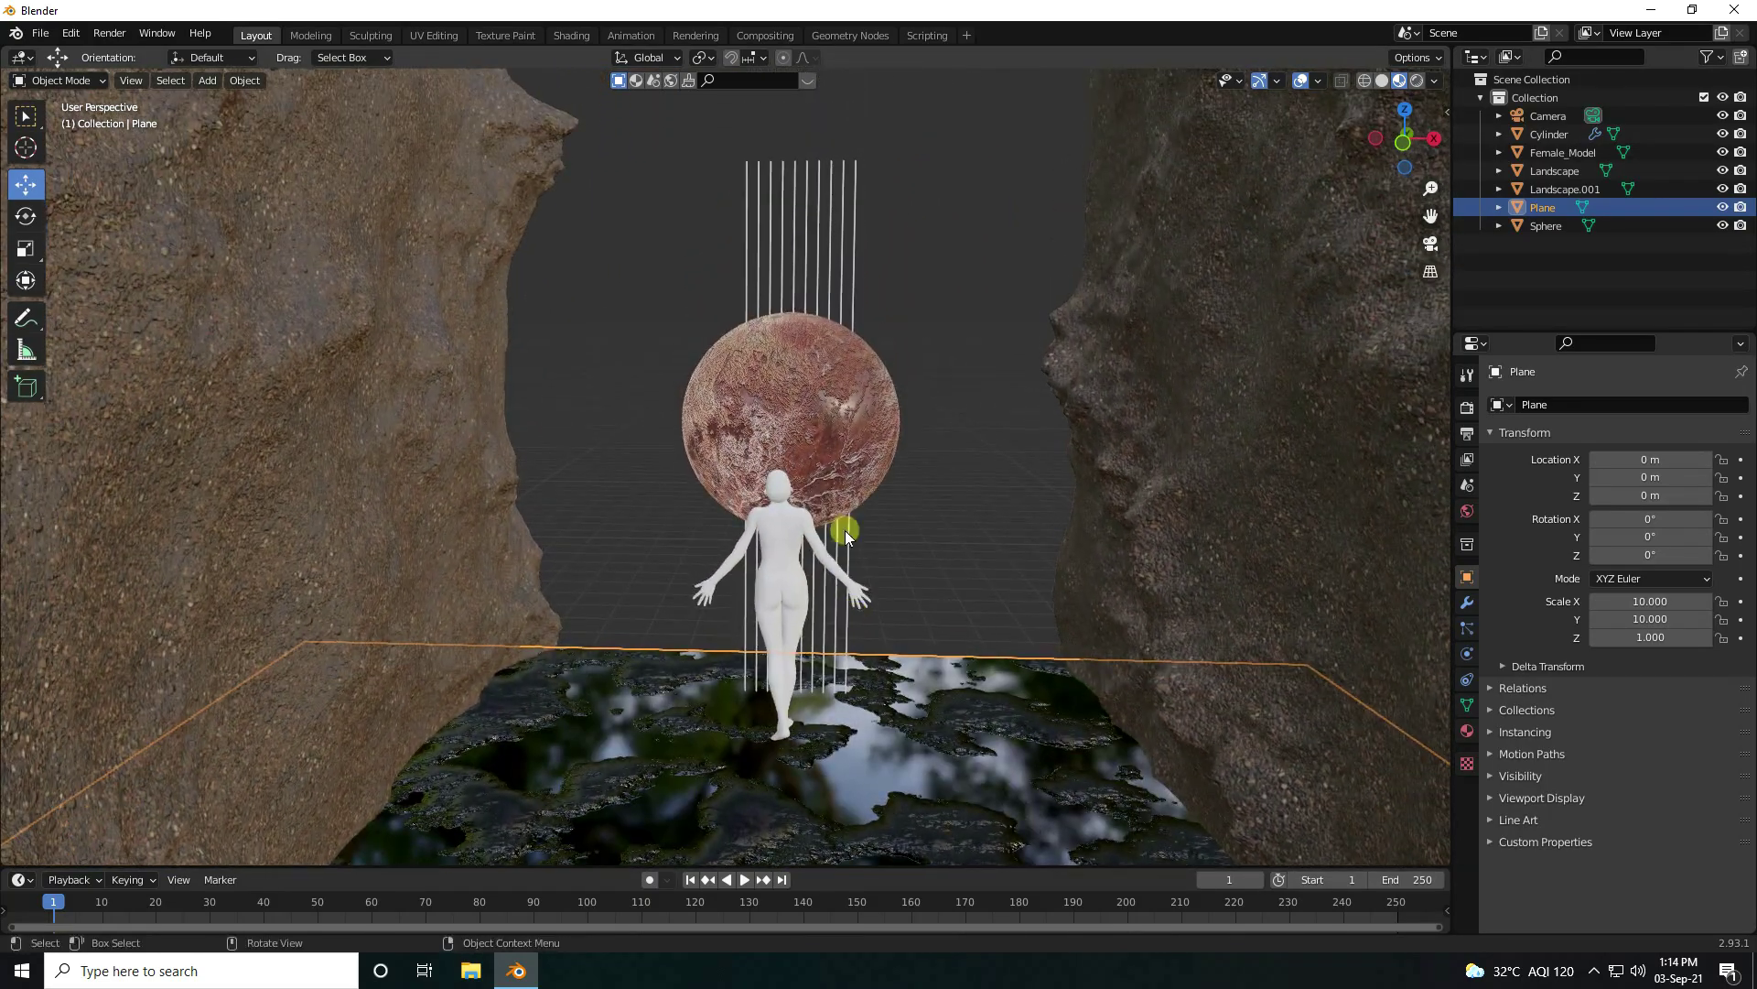
Step: Apply the light-bar Cylinder's Array modifier, making its ten bars real geometry
left_click(747, 267)
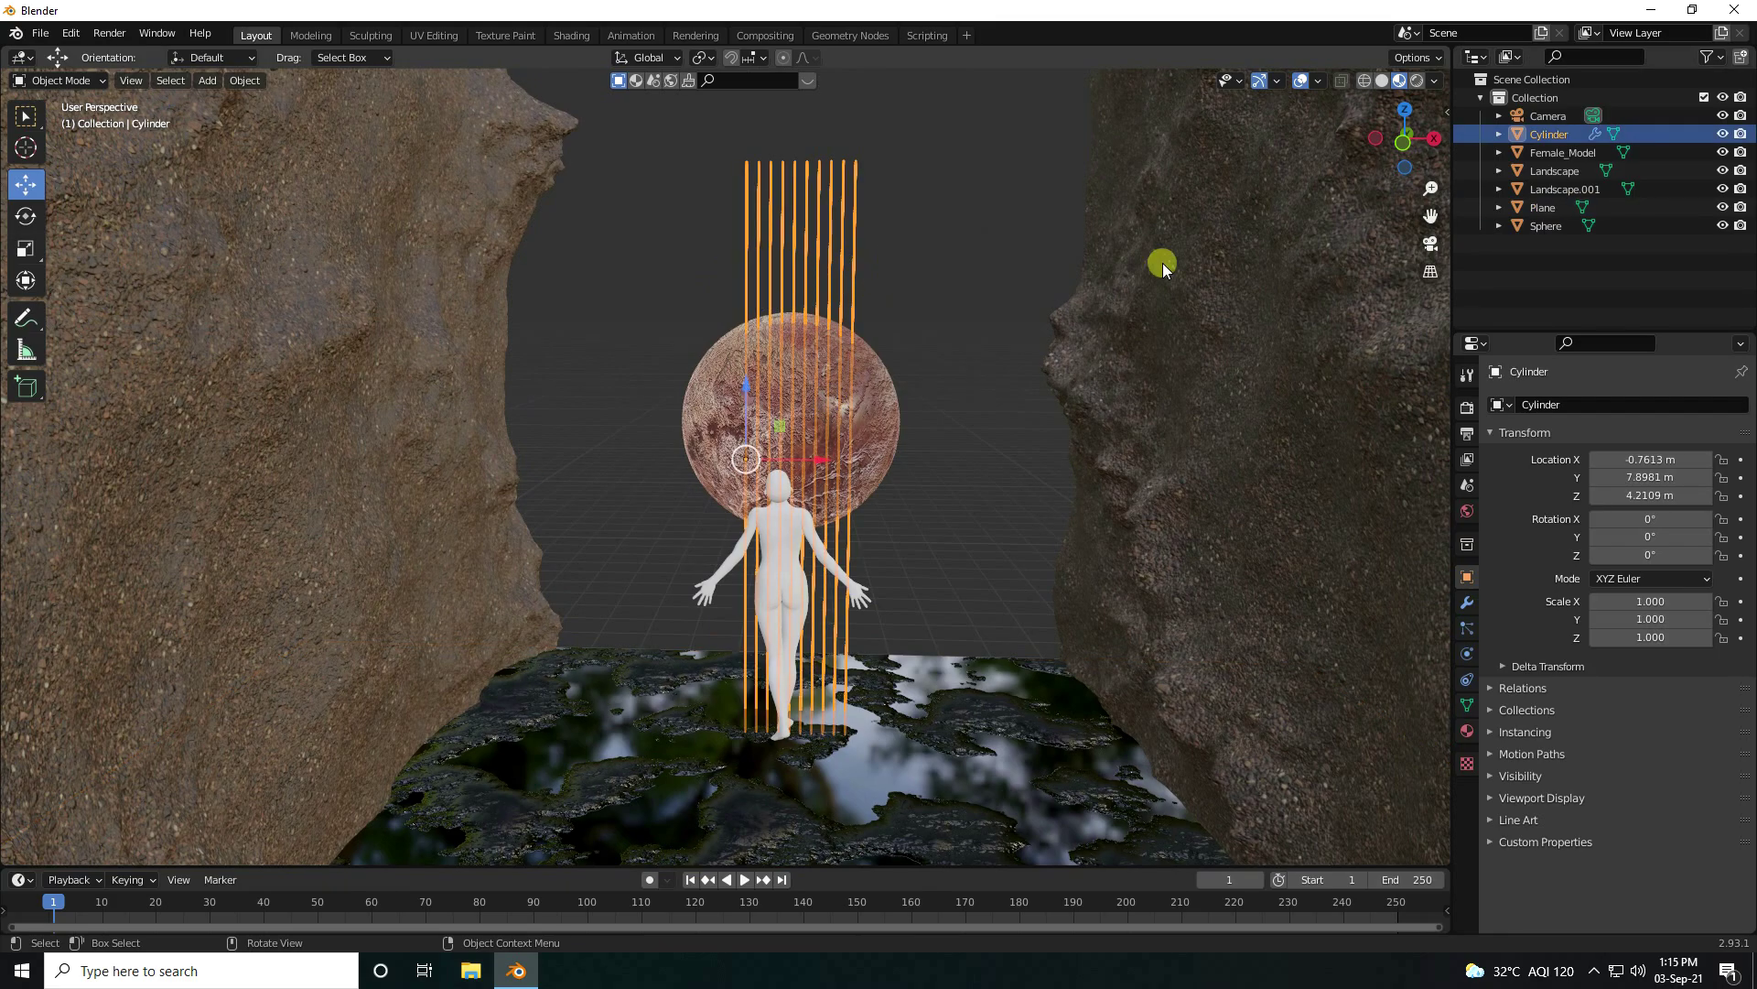
left_click(1467, 603)
left_click(1493, 436)
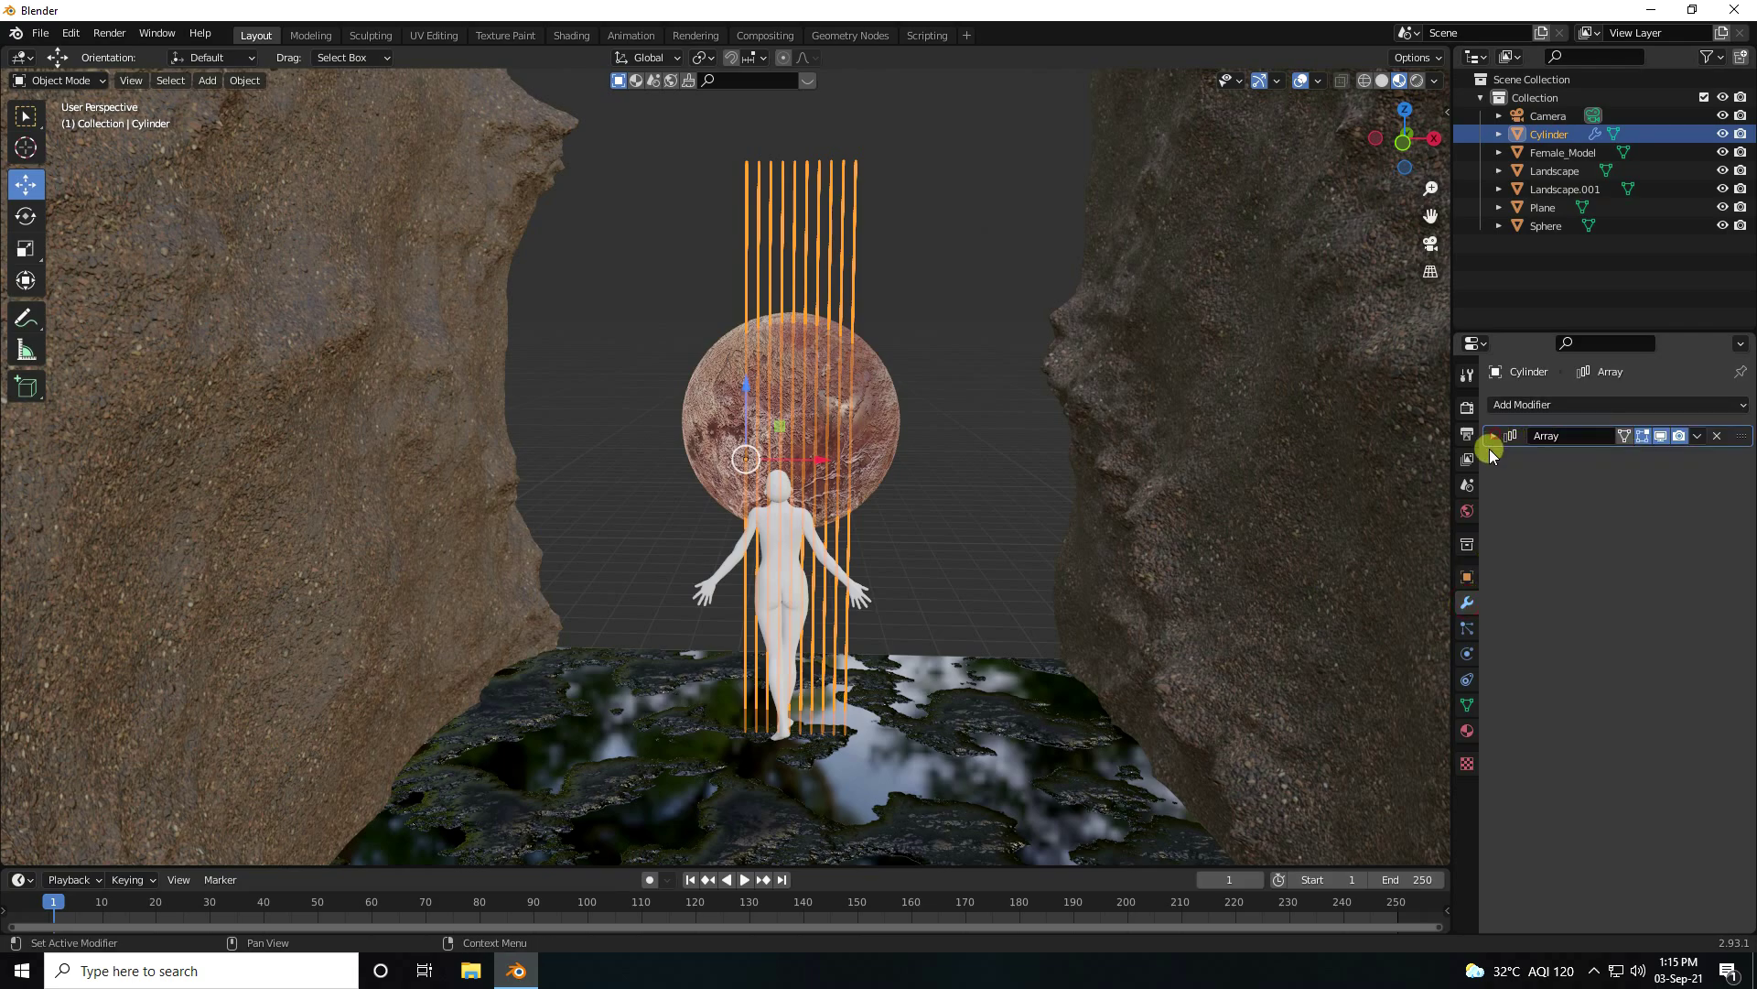
left_click(1696, 438)
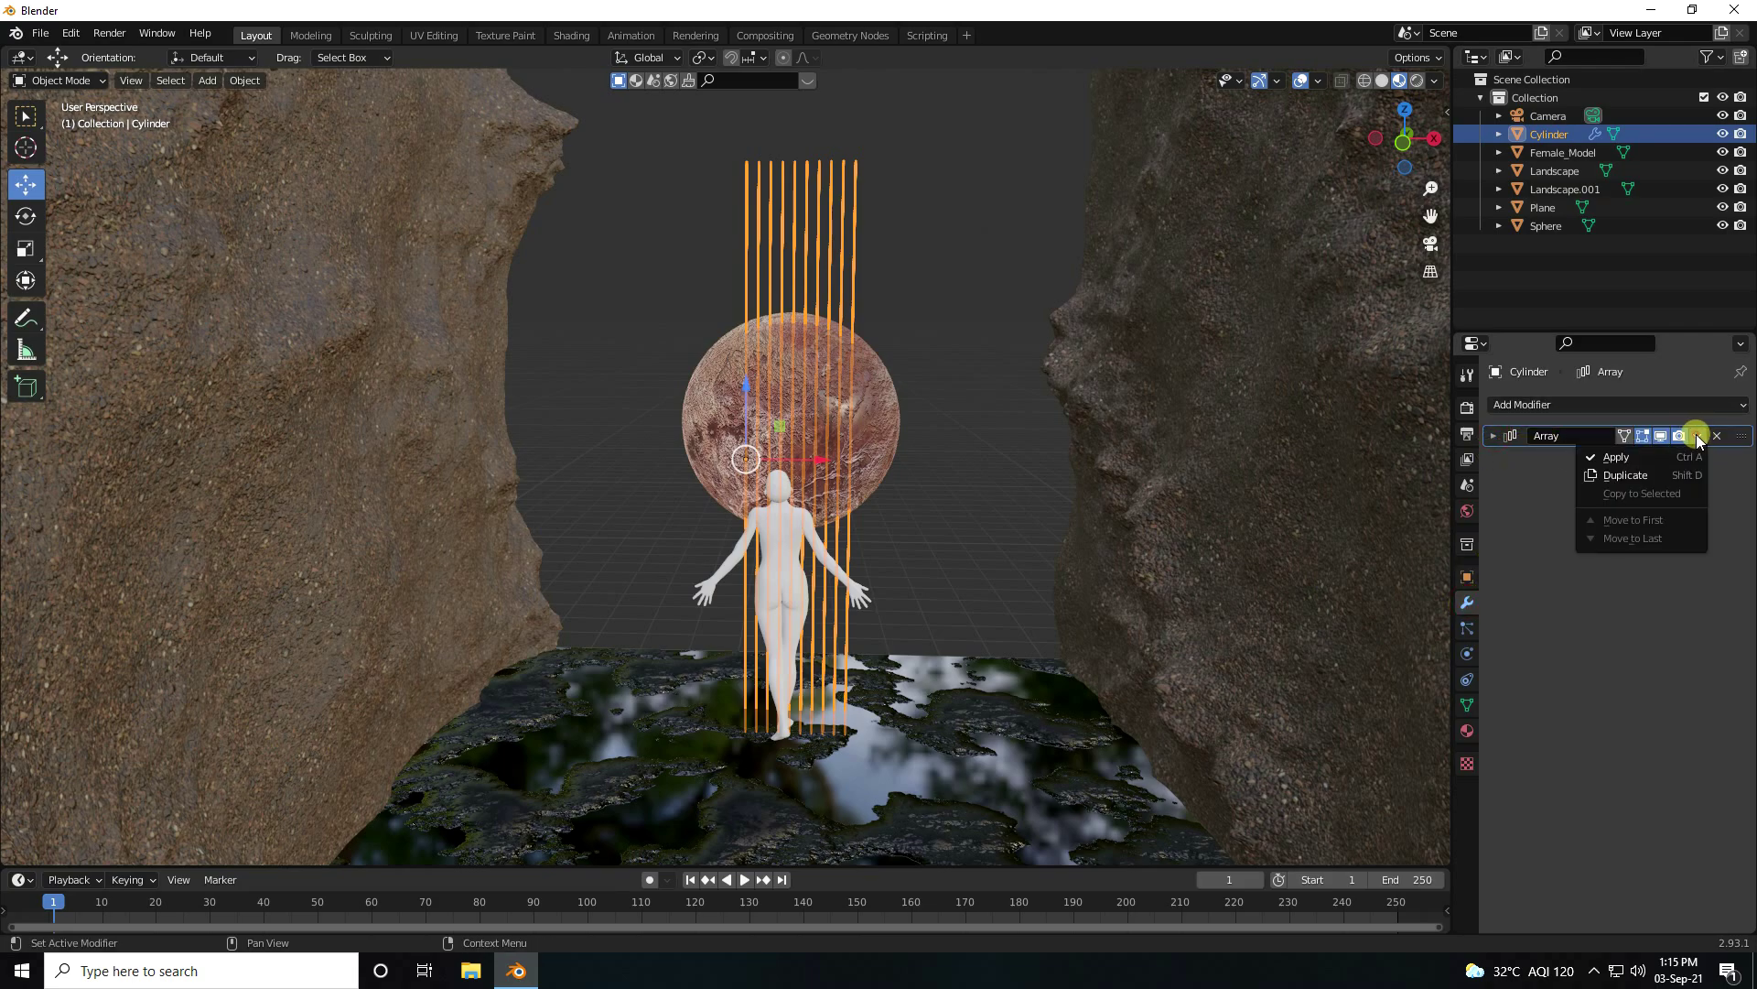
left_click(1612, 457)
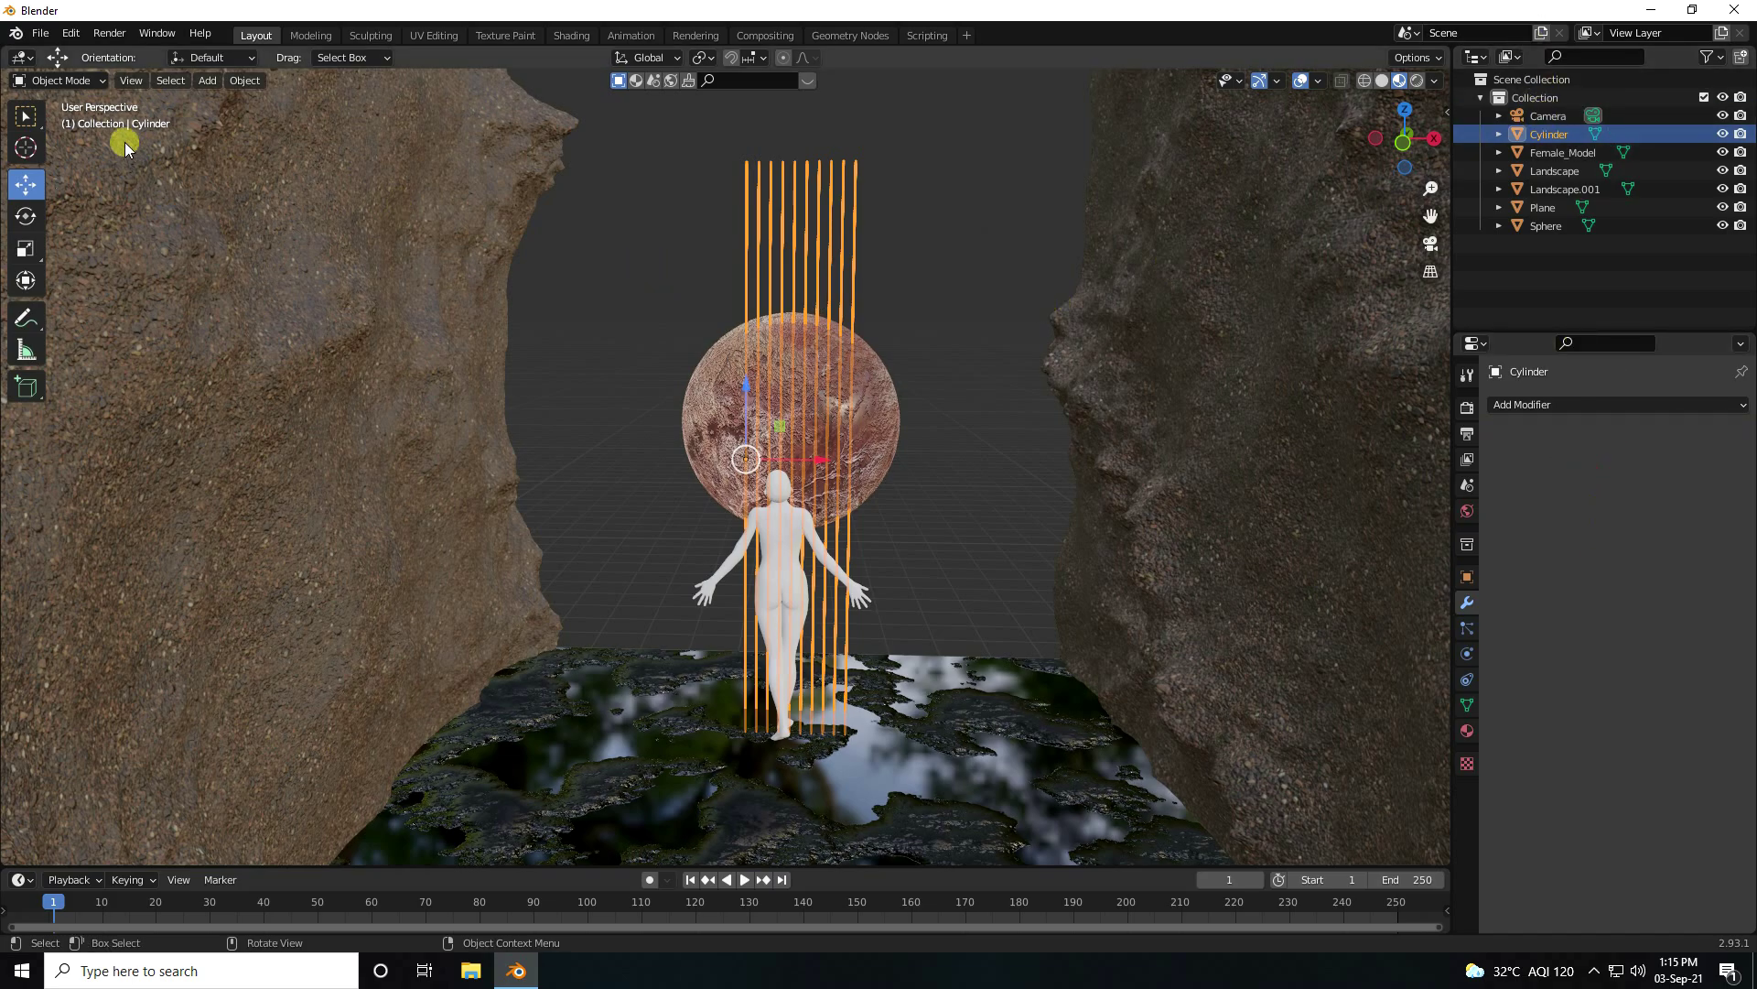
Step: Separate the cylinder by loose parts into Cylinder through Cylinder.009
left_click(57, 81)
left_click(74, 125)
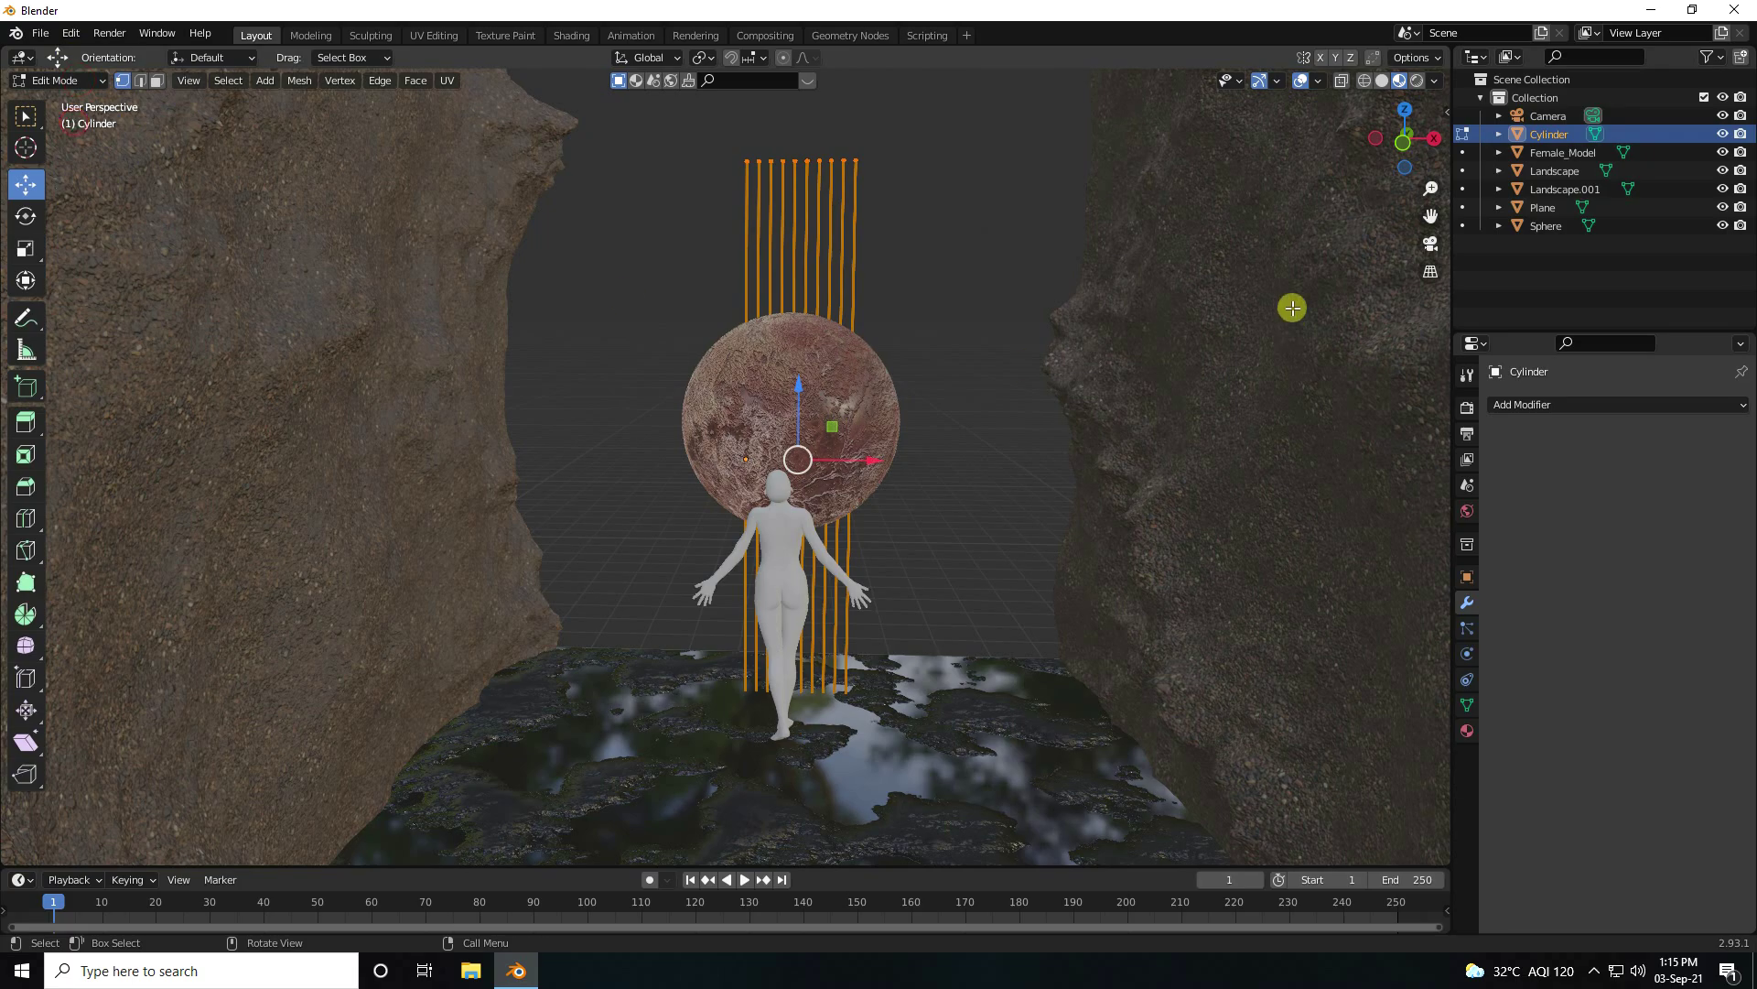
key("p")
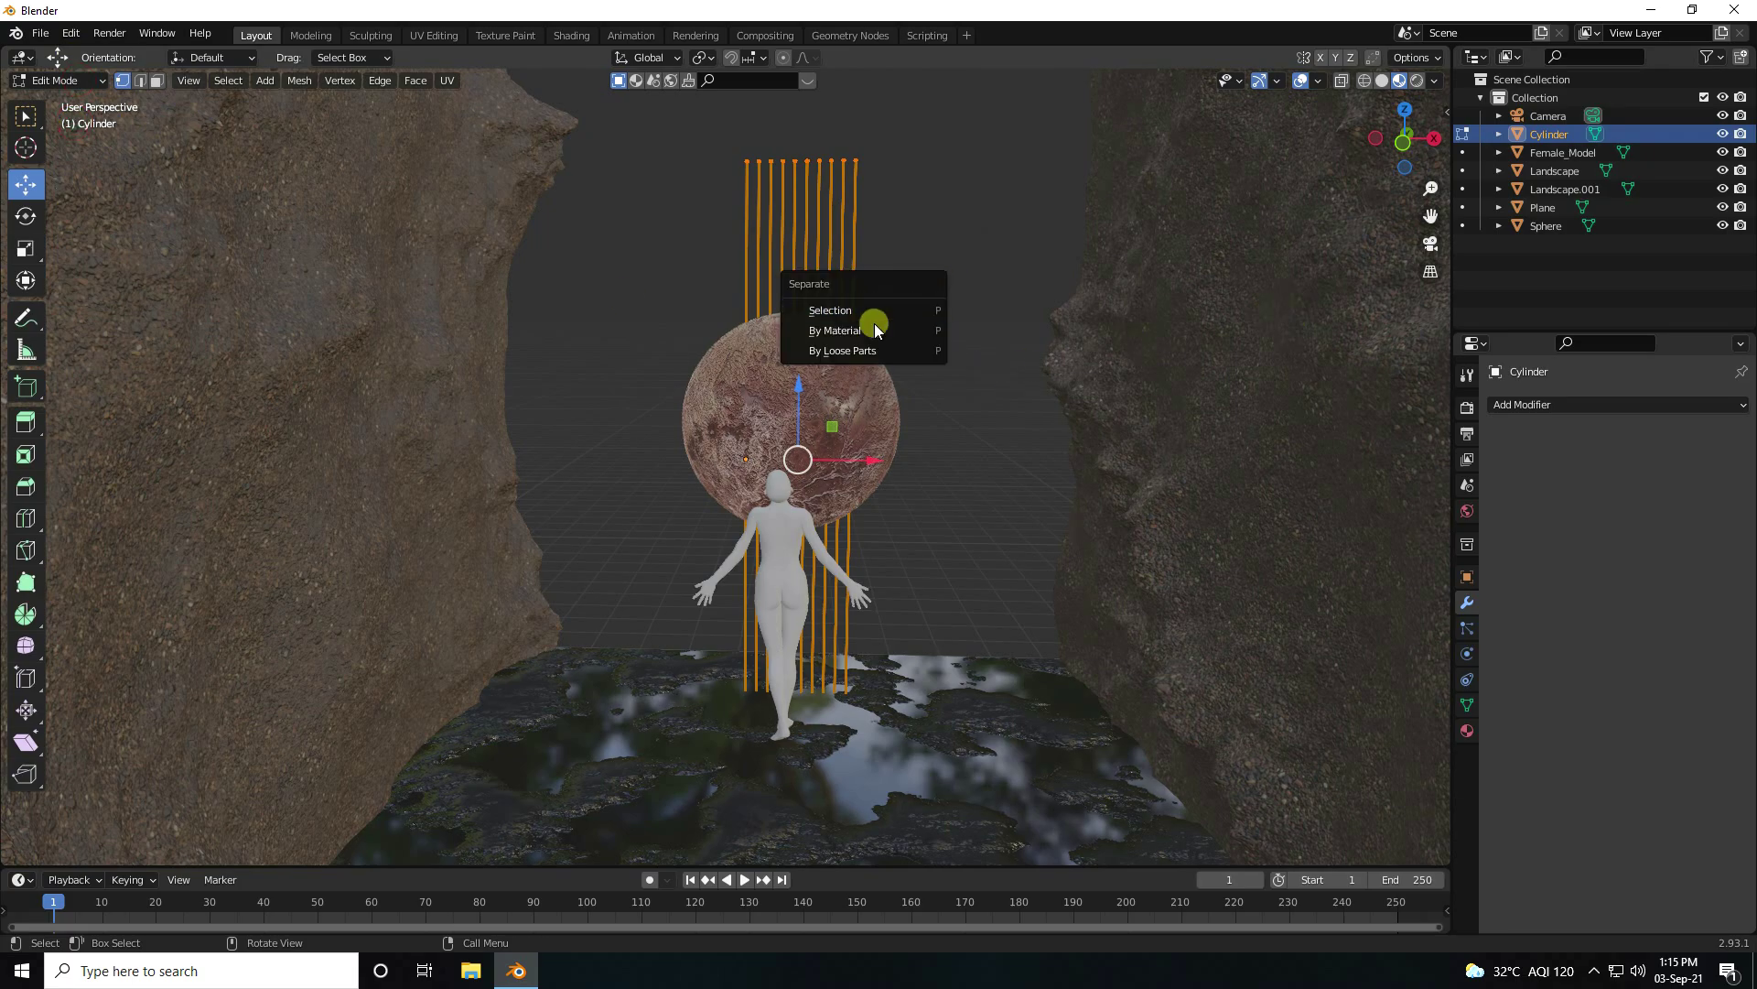
left_click(848, 354)
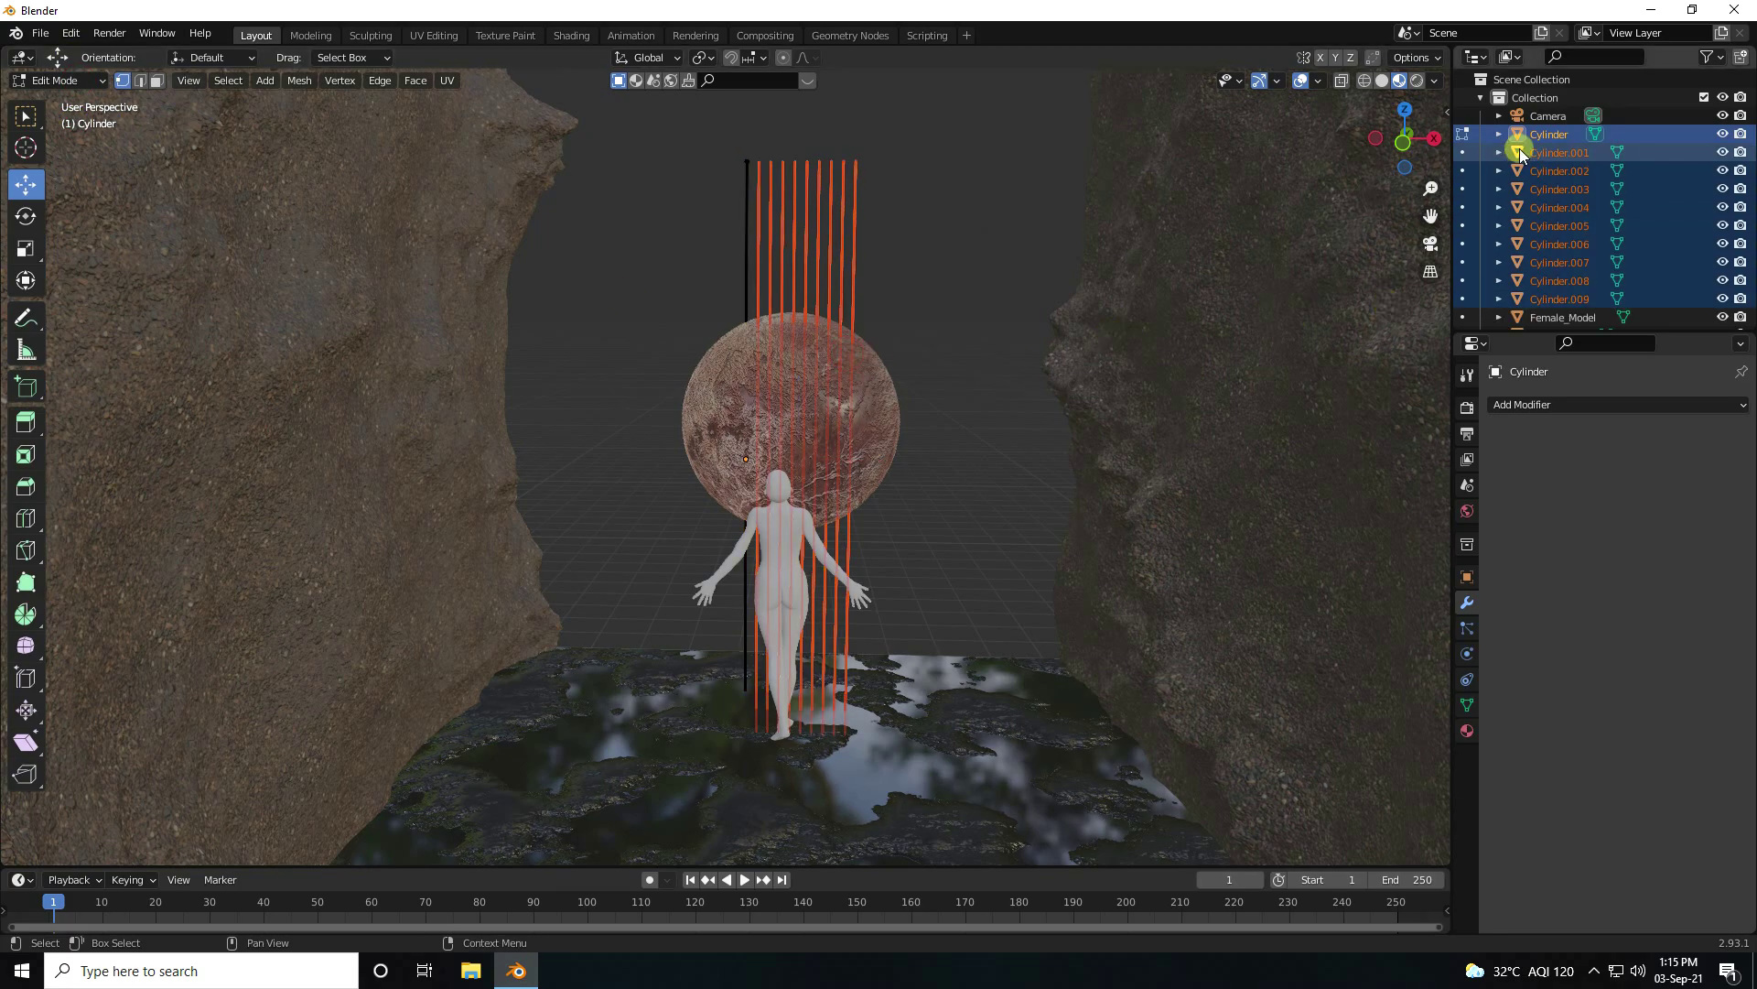
Step: Move the separated cylinders into a new collection
left_click_drag(1545, 333, 1534, 547)
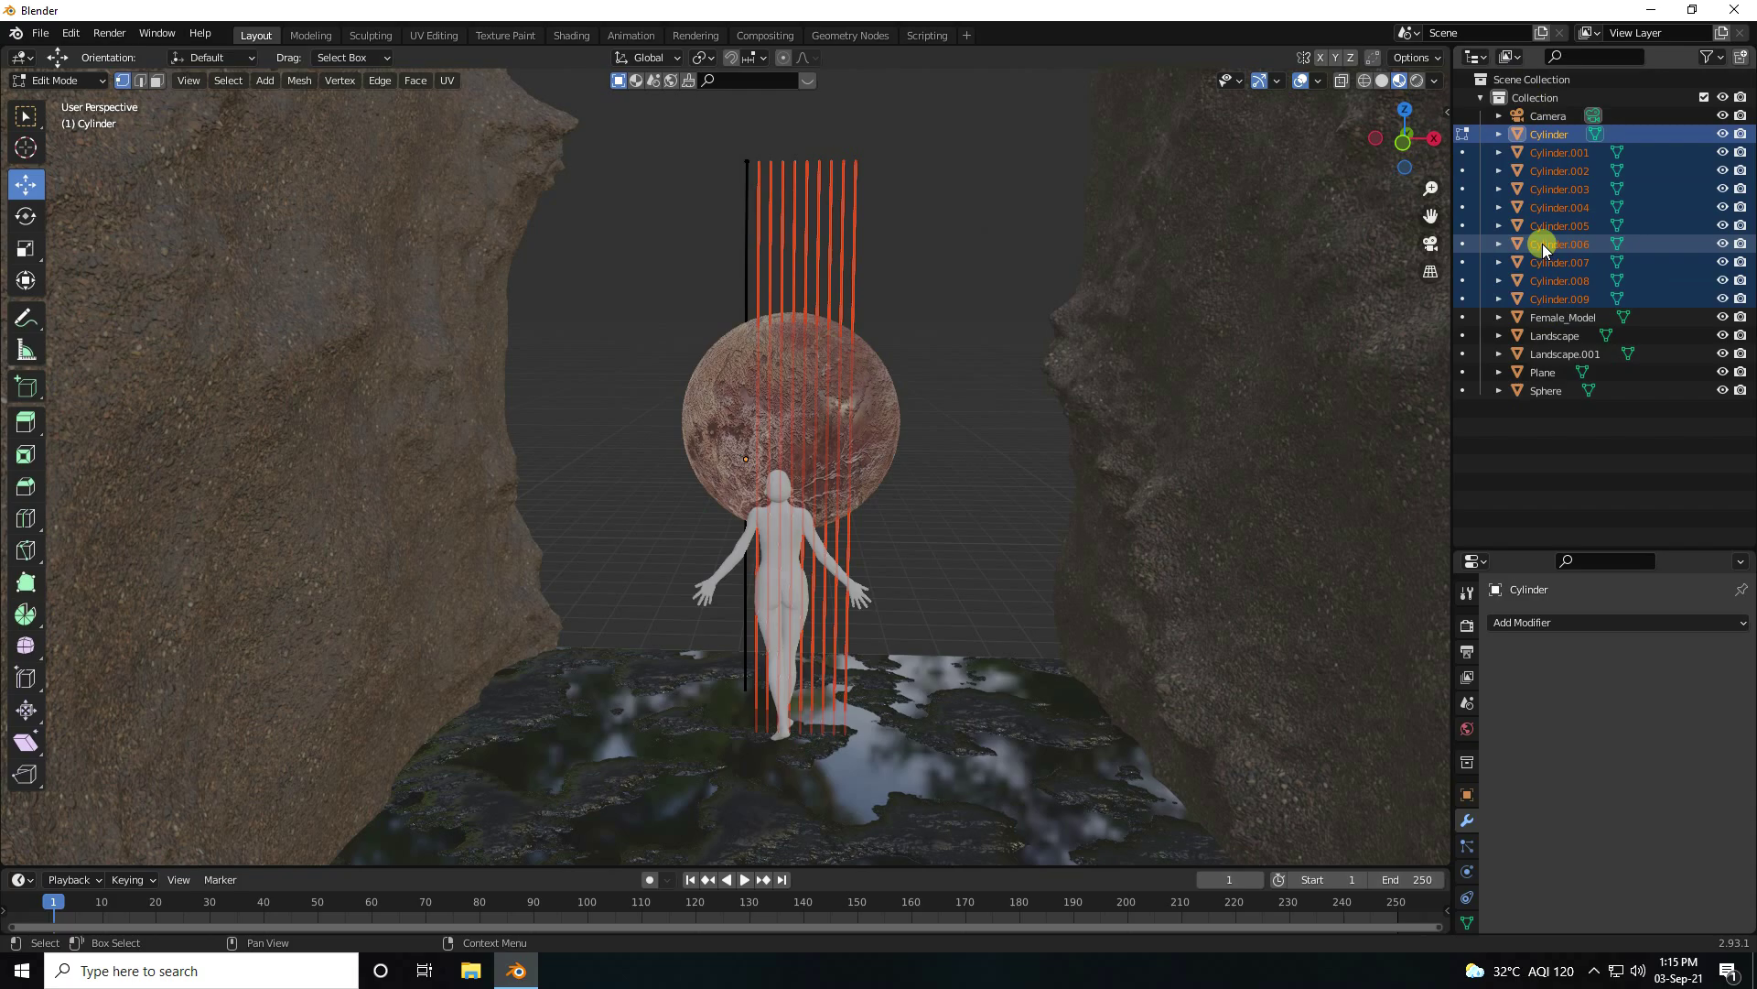
key("m")
left_click(1511, 244)
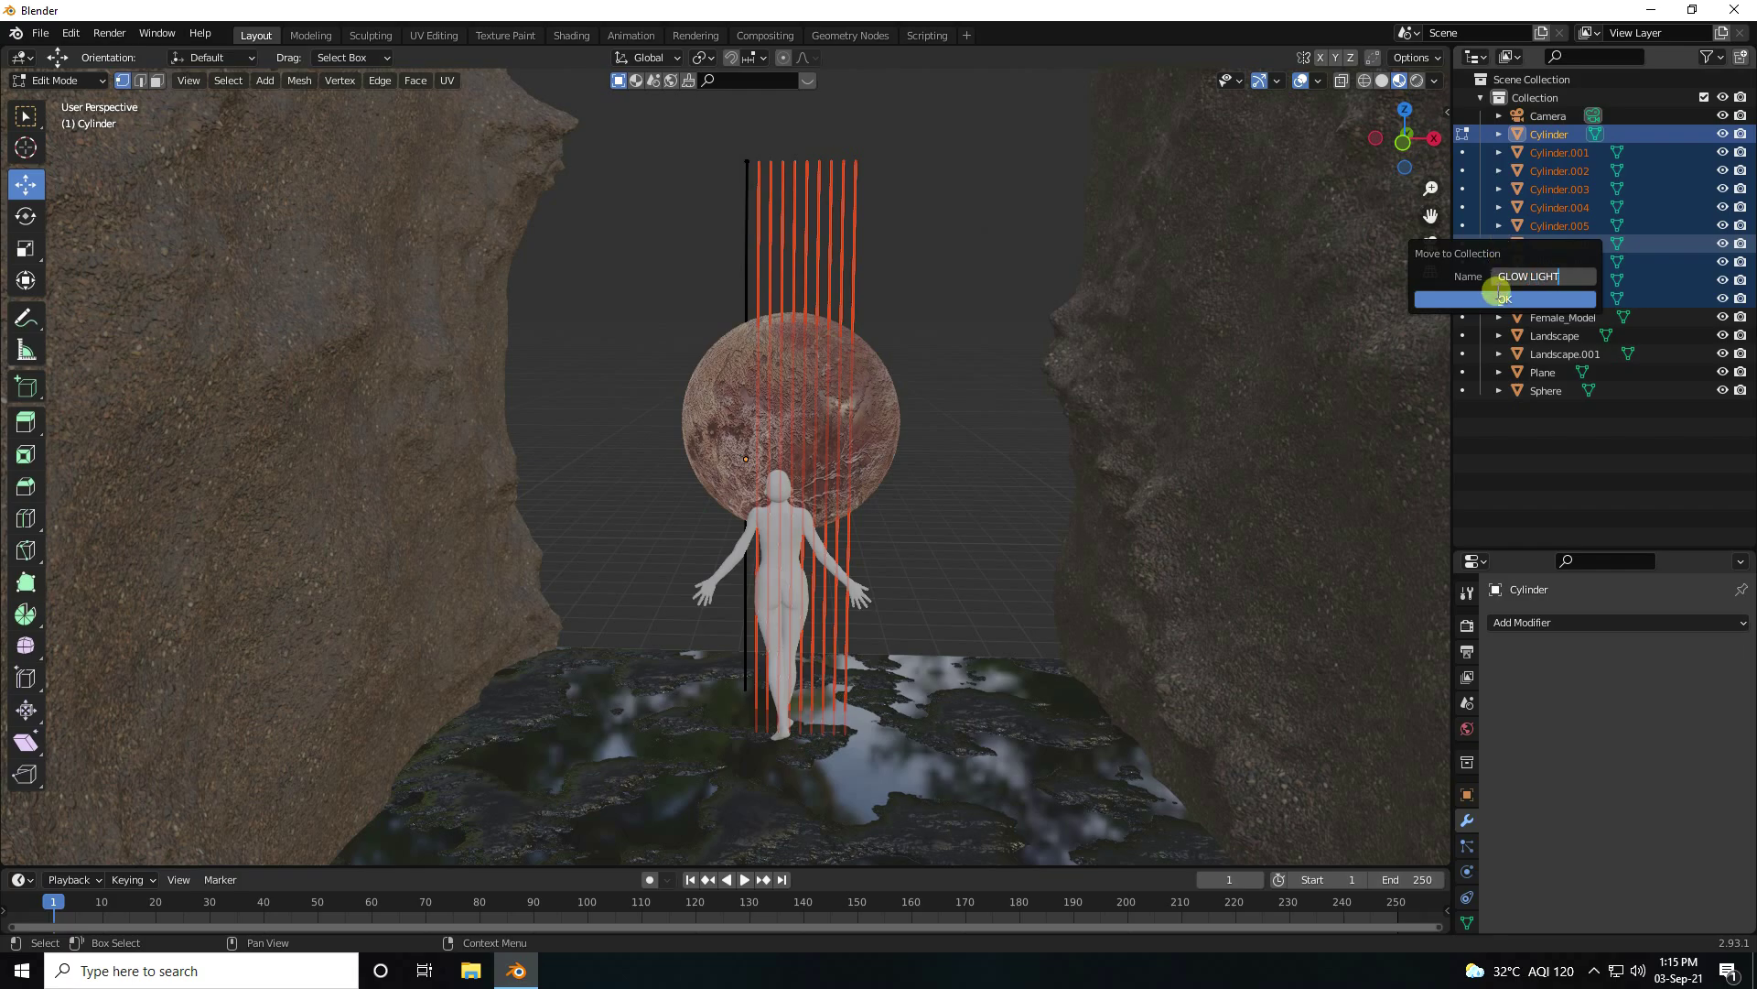
Step: Move the ten cylinders into a new collection named GLOW LIGHT and tidy the Outliner
left_click(1497, 295)
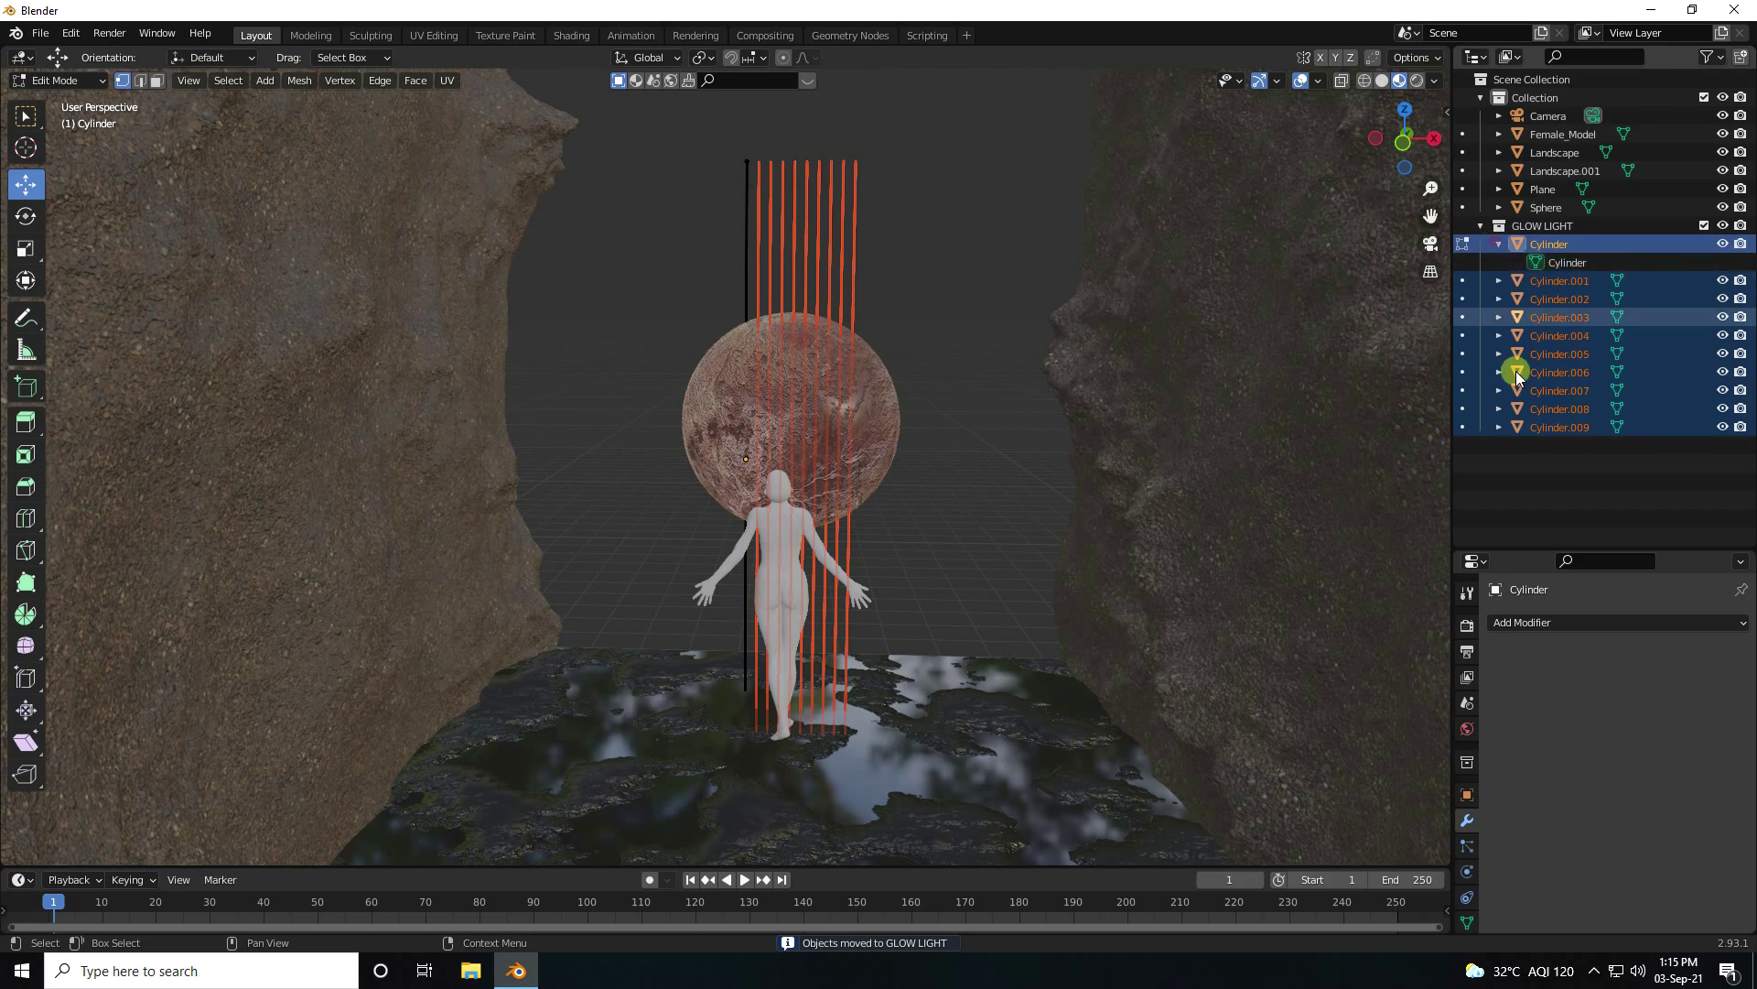
left_click(1499, 243)
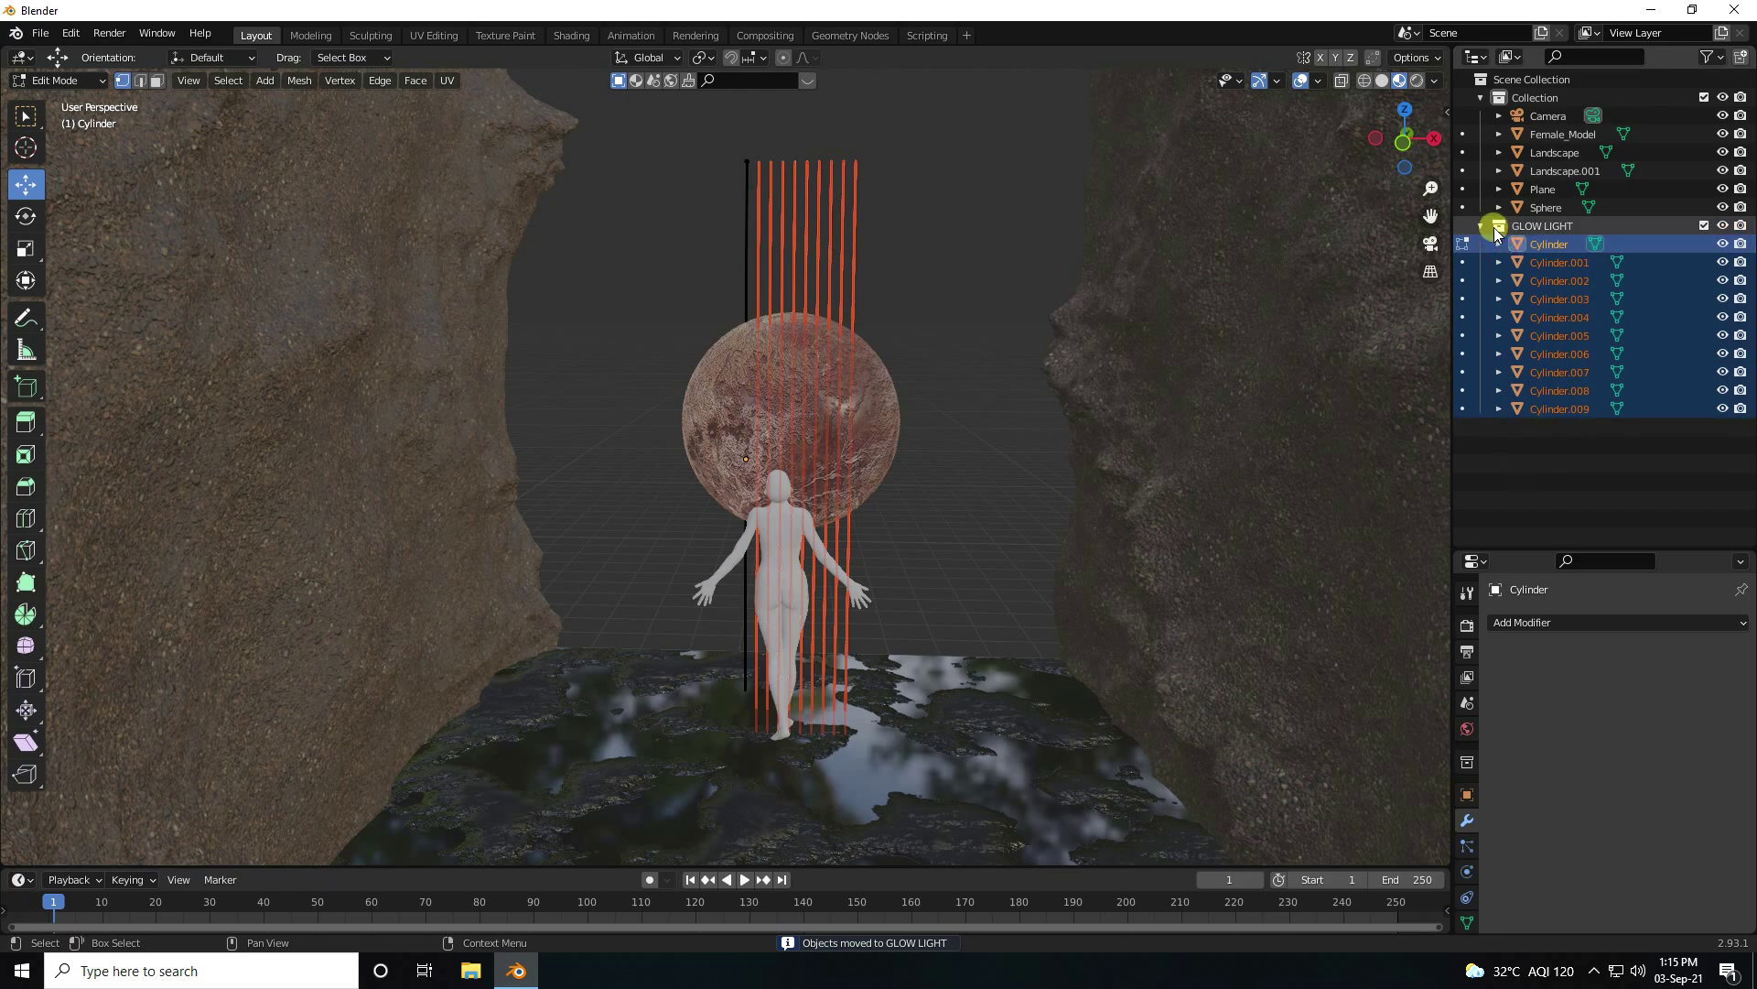
left_click(1483, 226)
left_click(1545, 227)
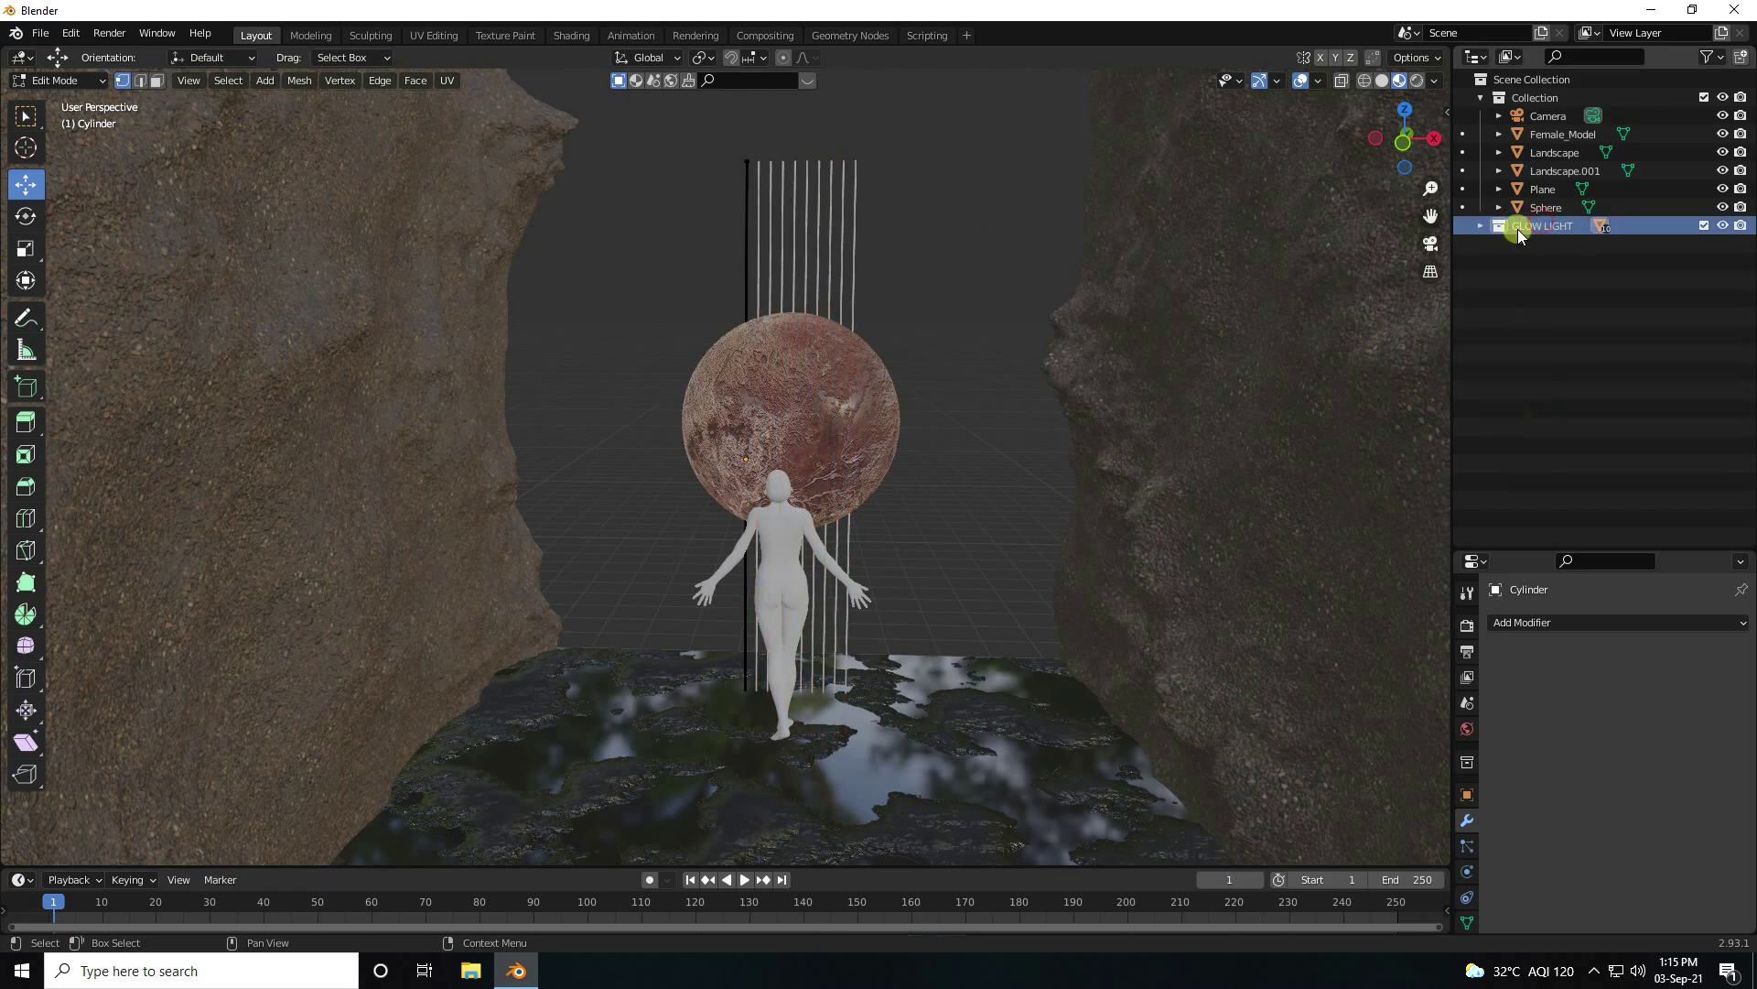
left_click(1482, 226)
Step: Select the first cylinder, Cylinder, and show its Material Properties
left_click(1546, 247)
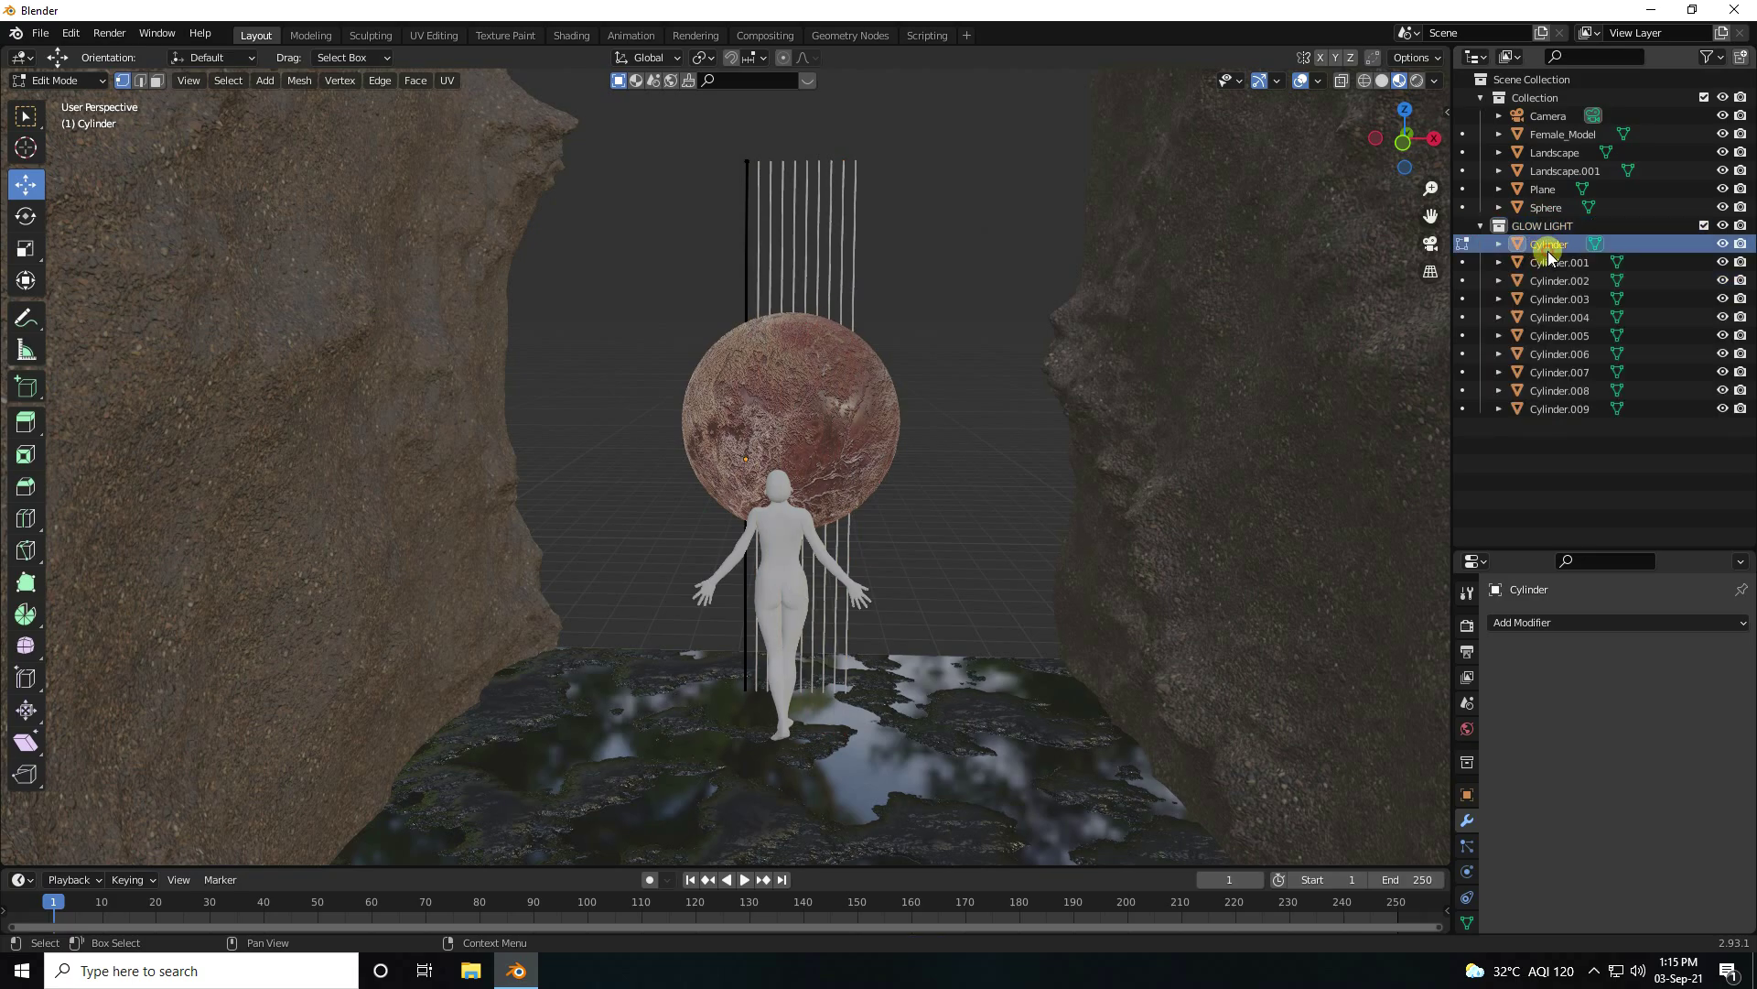
left_click_drag(1516, 551, 1503, 436)
left_click(1466, 835)
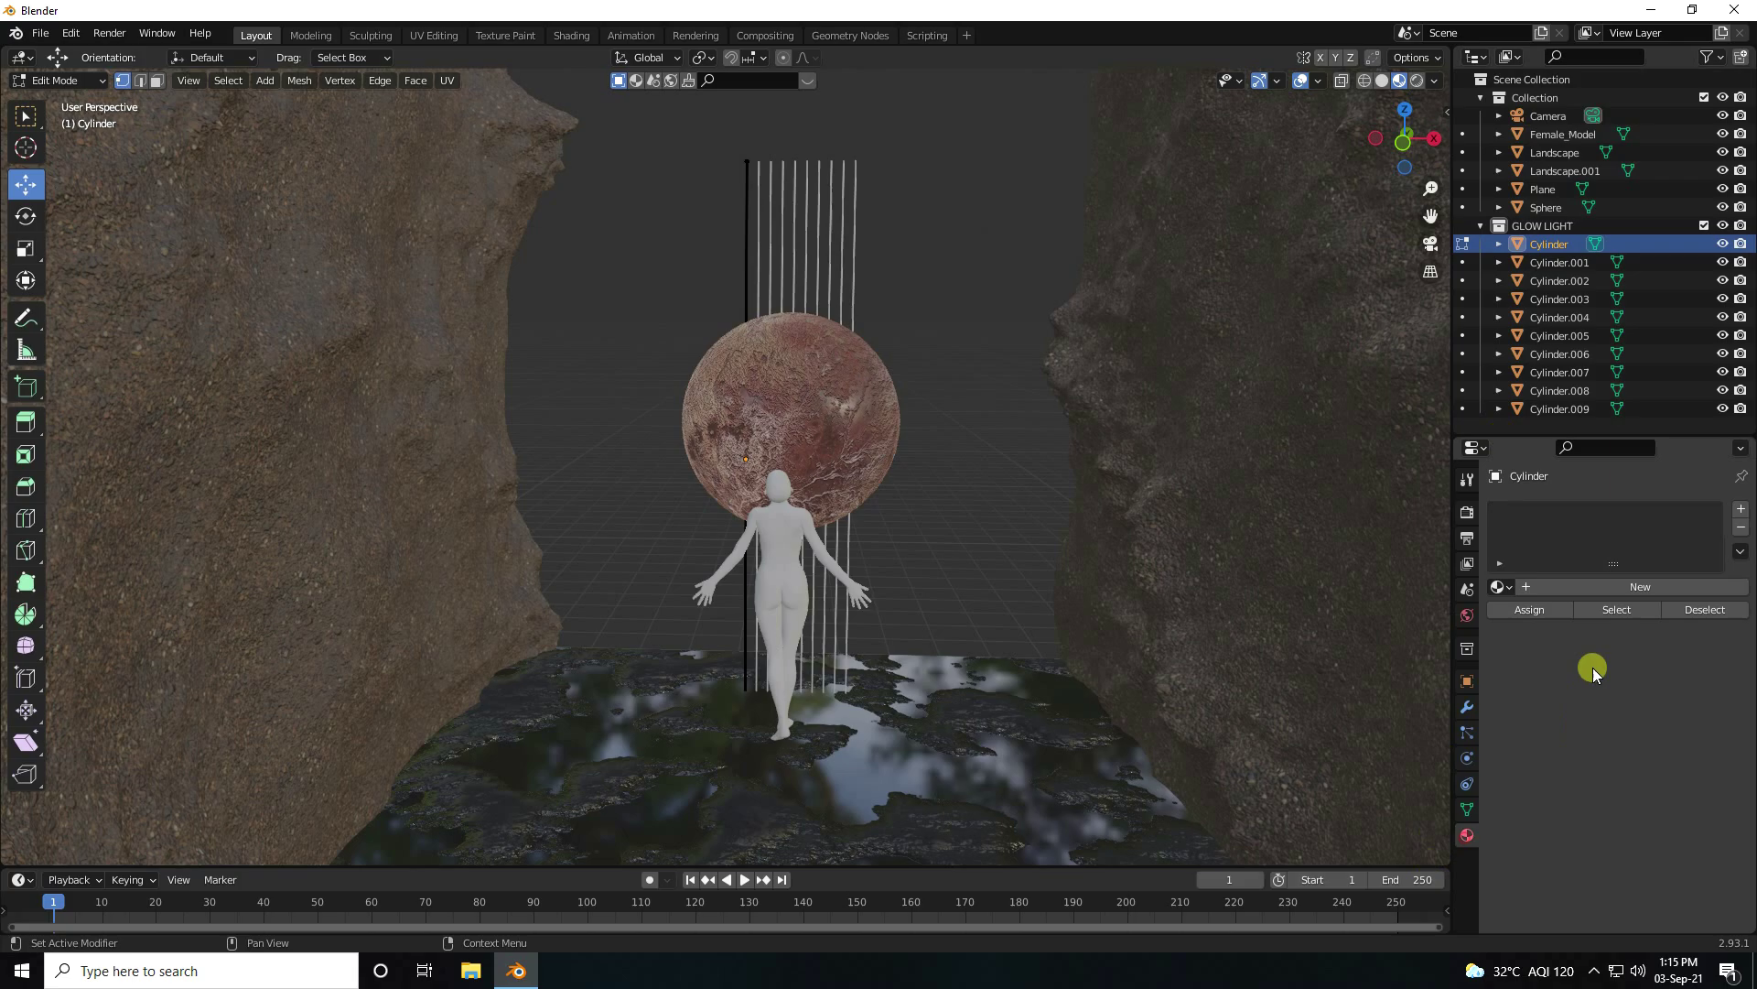
Step: Give Cylinder a new Emission material coloured cyan with saturation 1 and hue 0.5
left_click(1545, 587)
left_click(1636, 719)
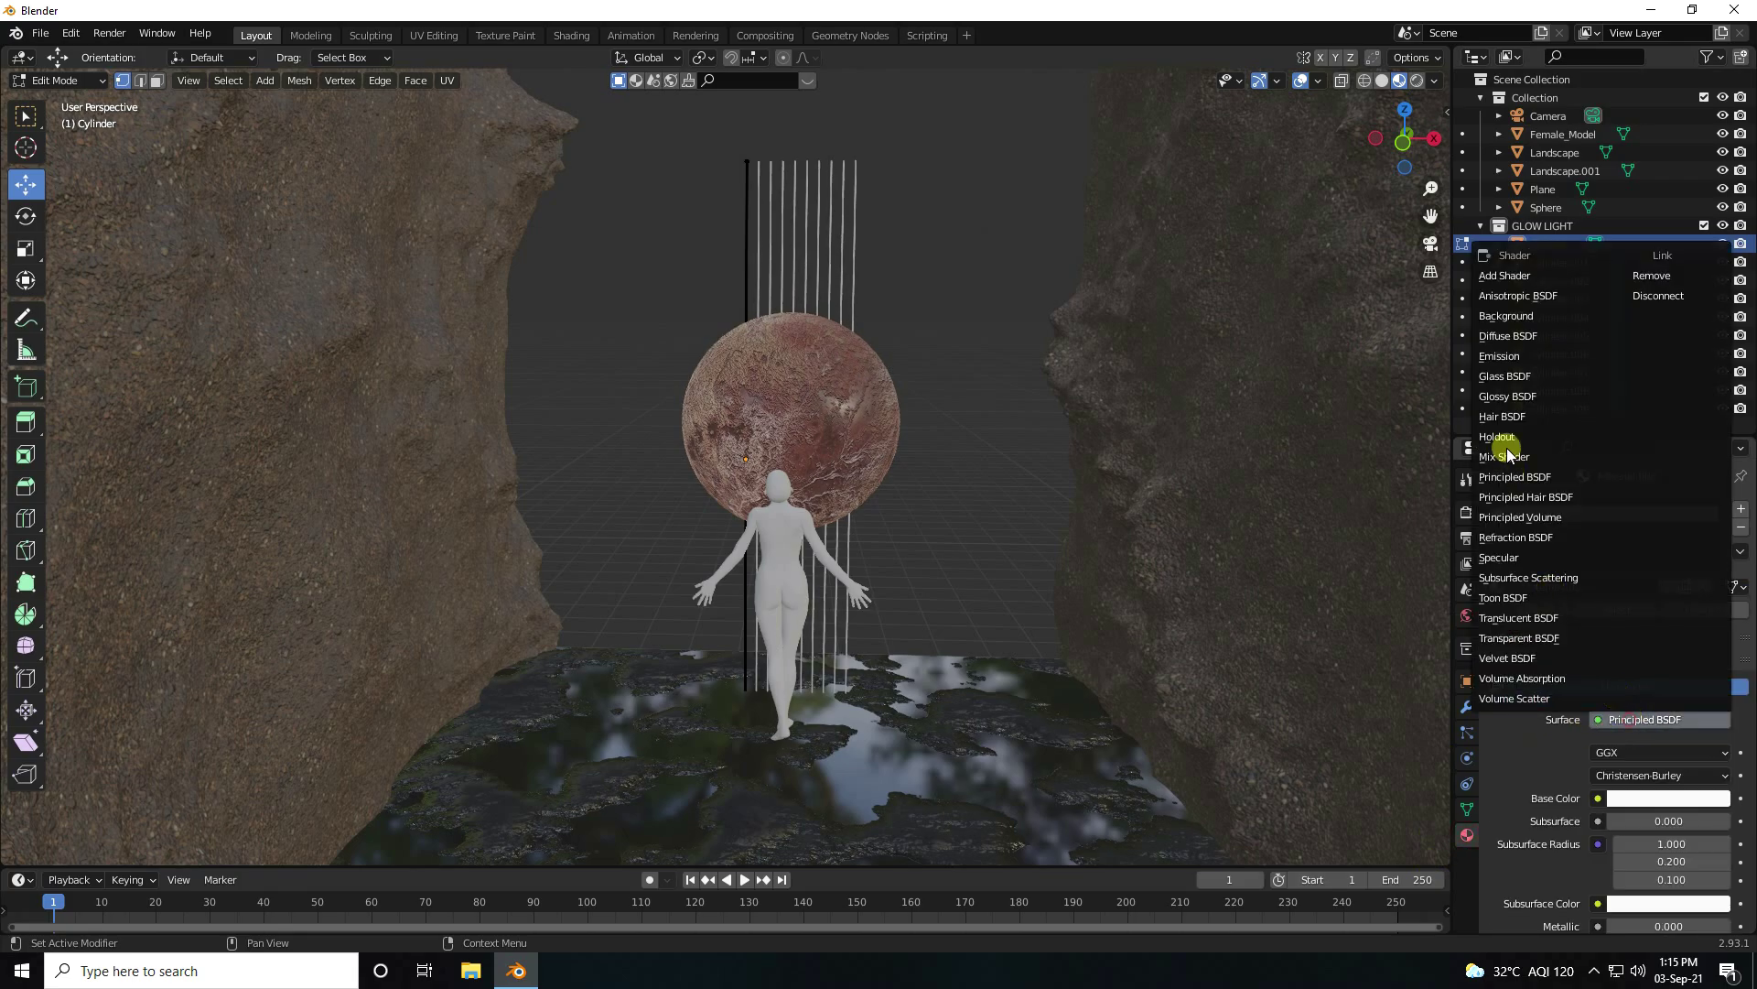
left_click(1516, 364)
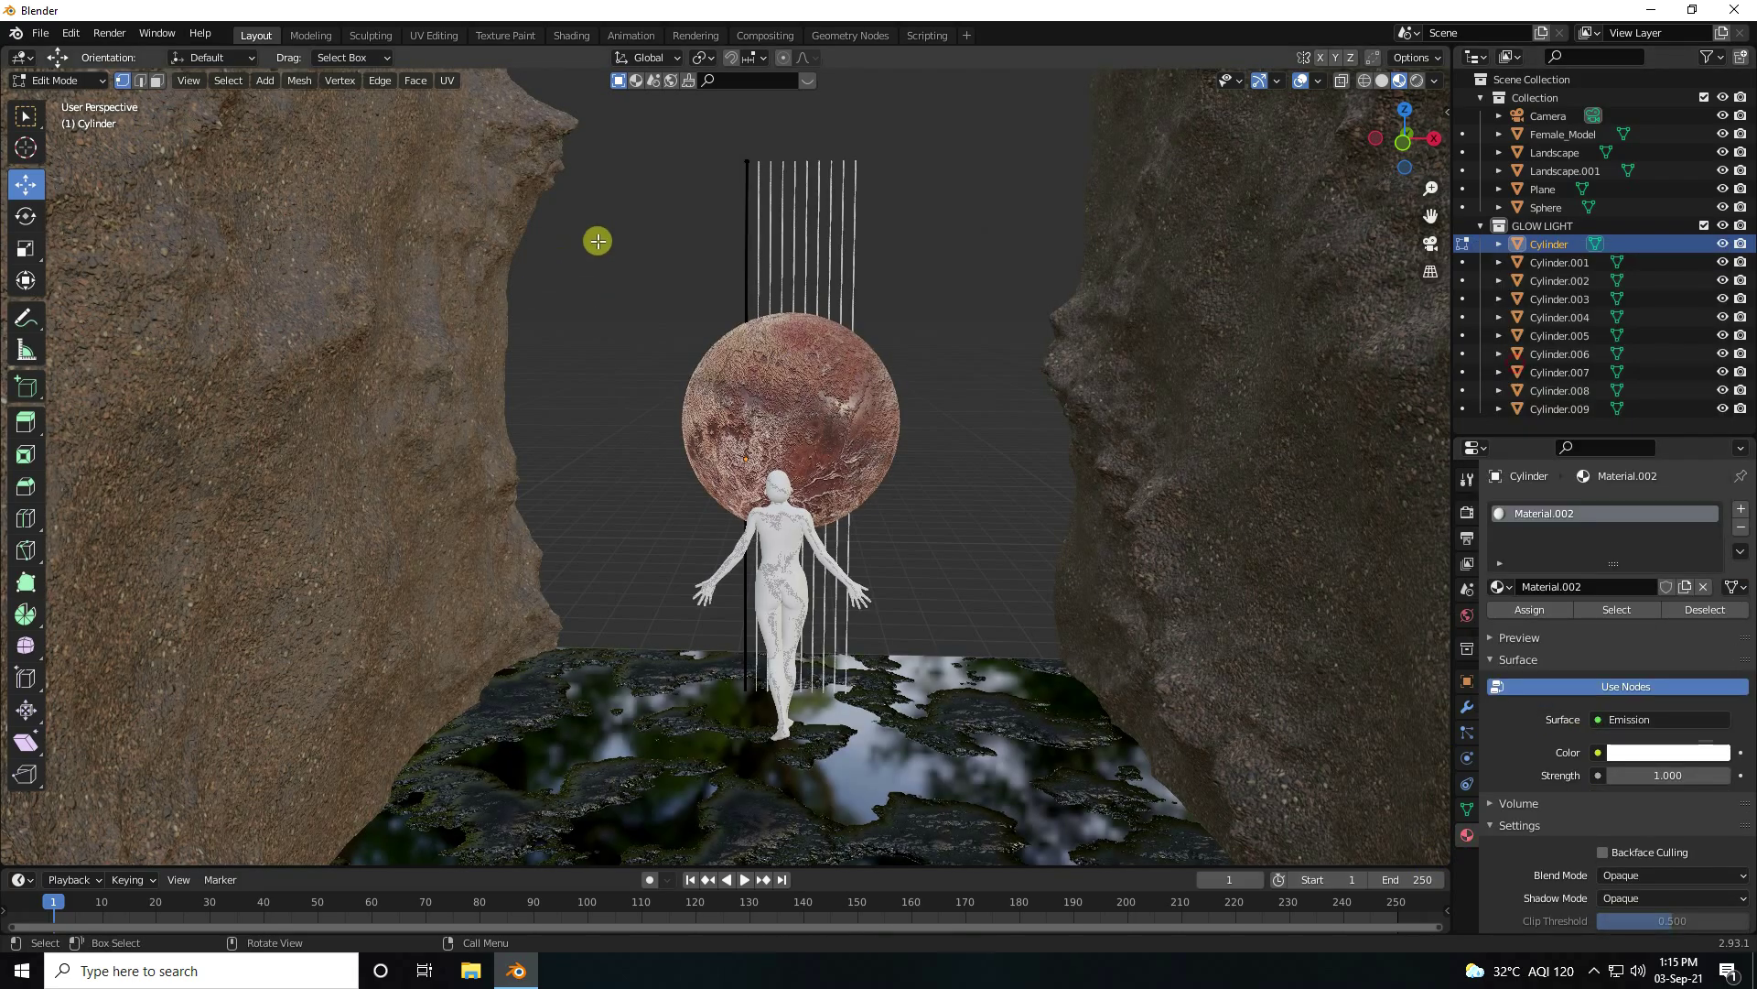
left_click(1639, 753)
left_click_drag(1628, 686, 103, 677)
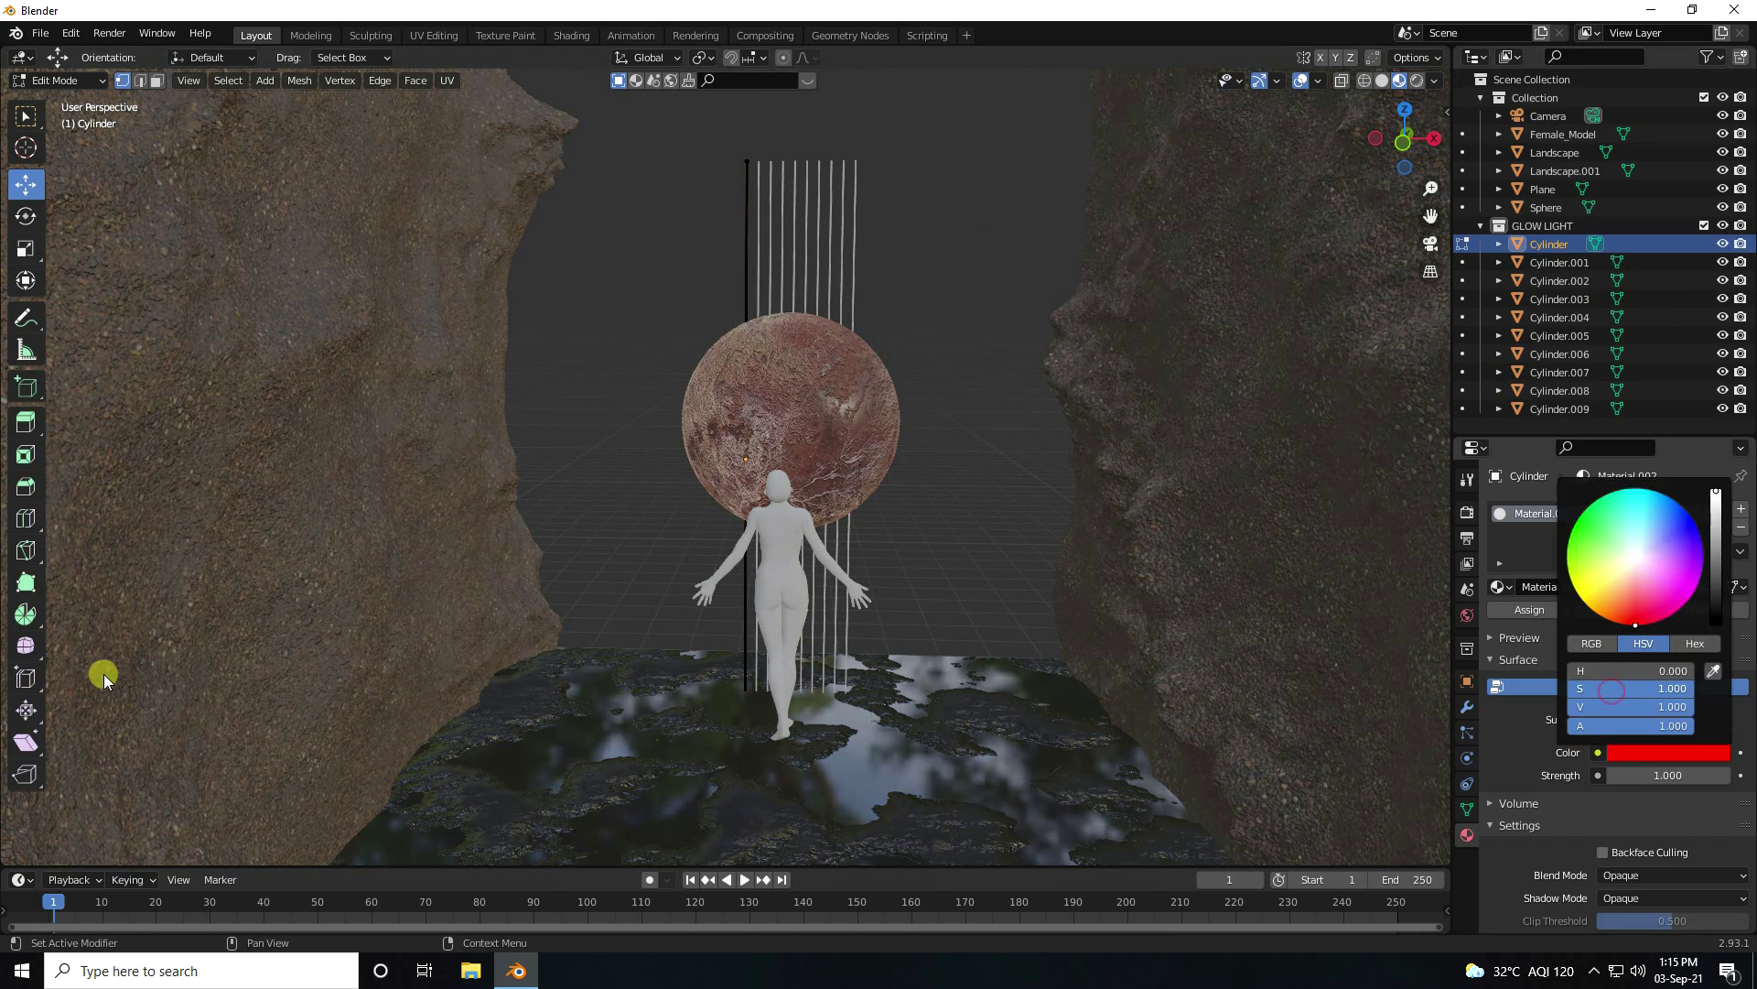
left_click(1616, 674)
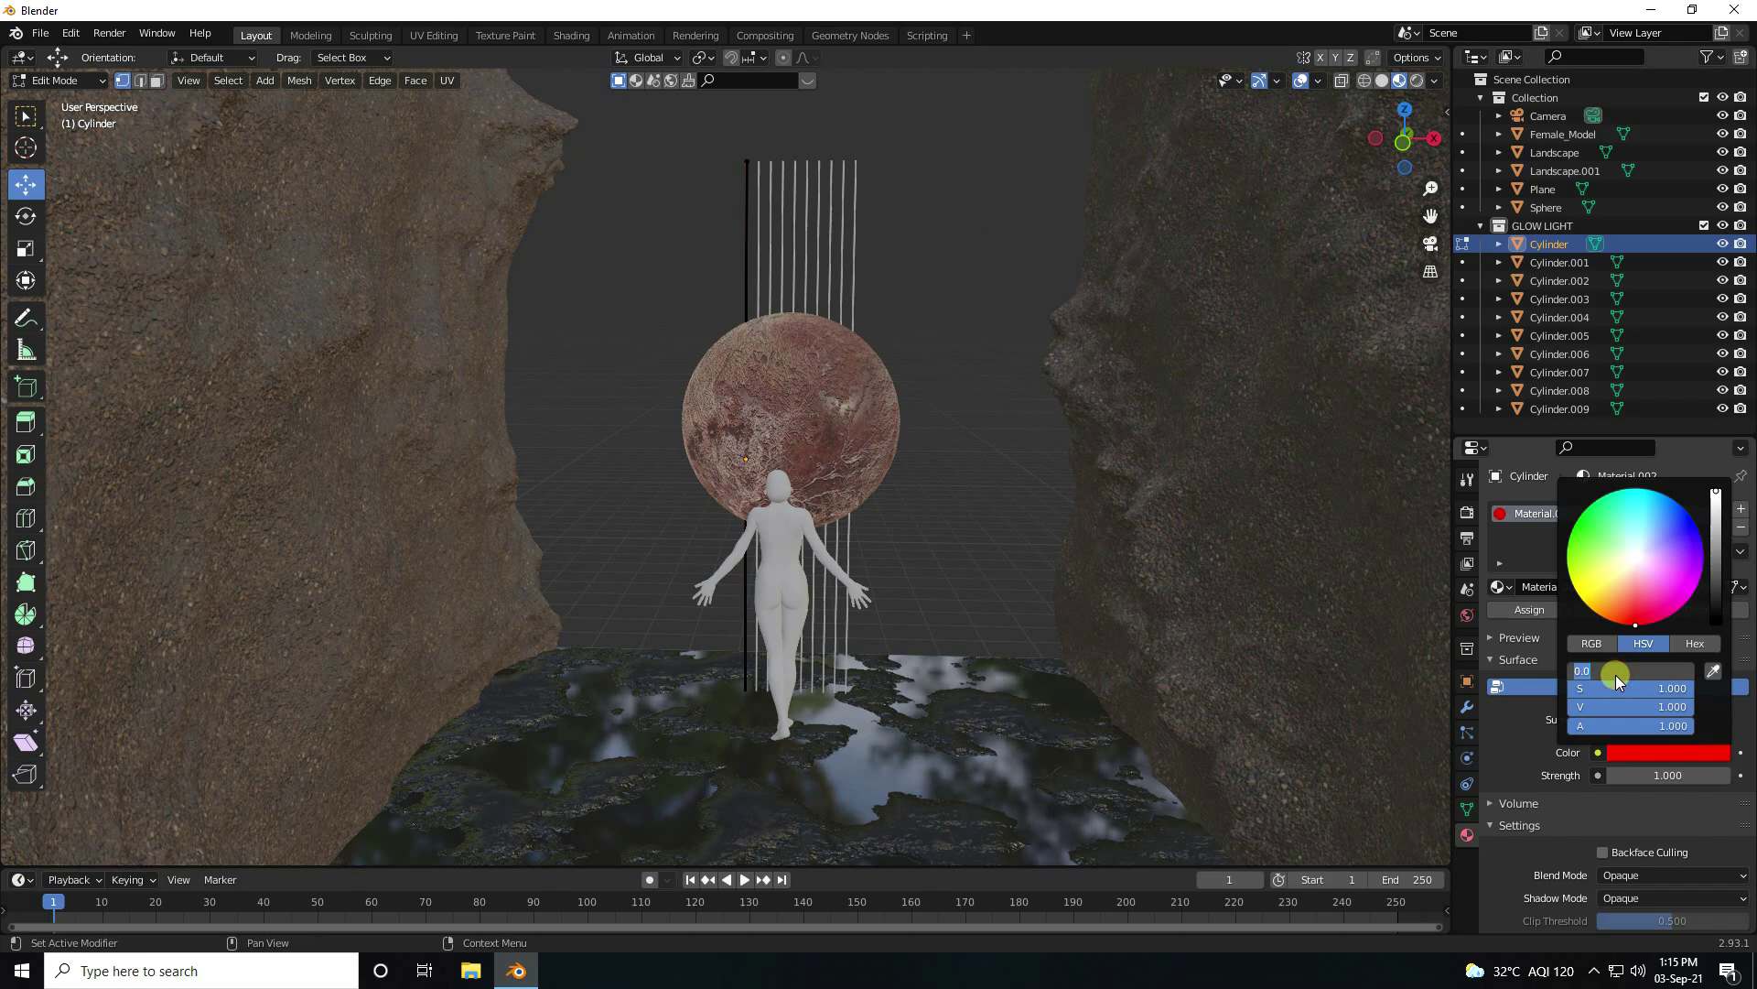
type("0.5")
key("Return")
Step: Set the emission strength of material 1 to 200
left_click(1660, 776)
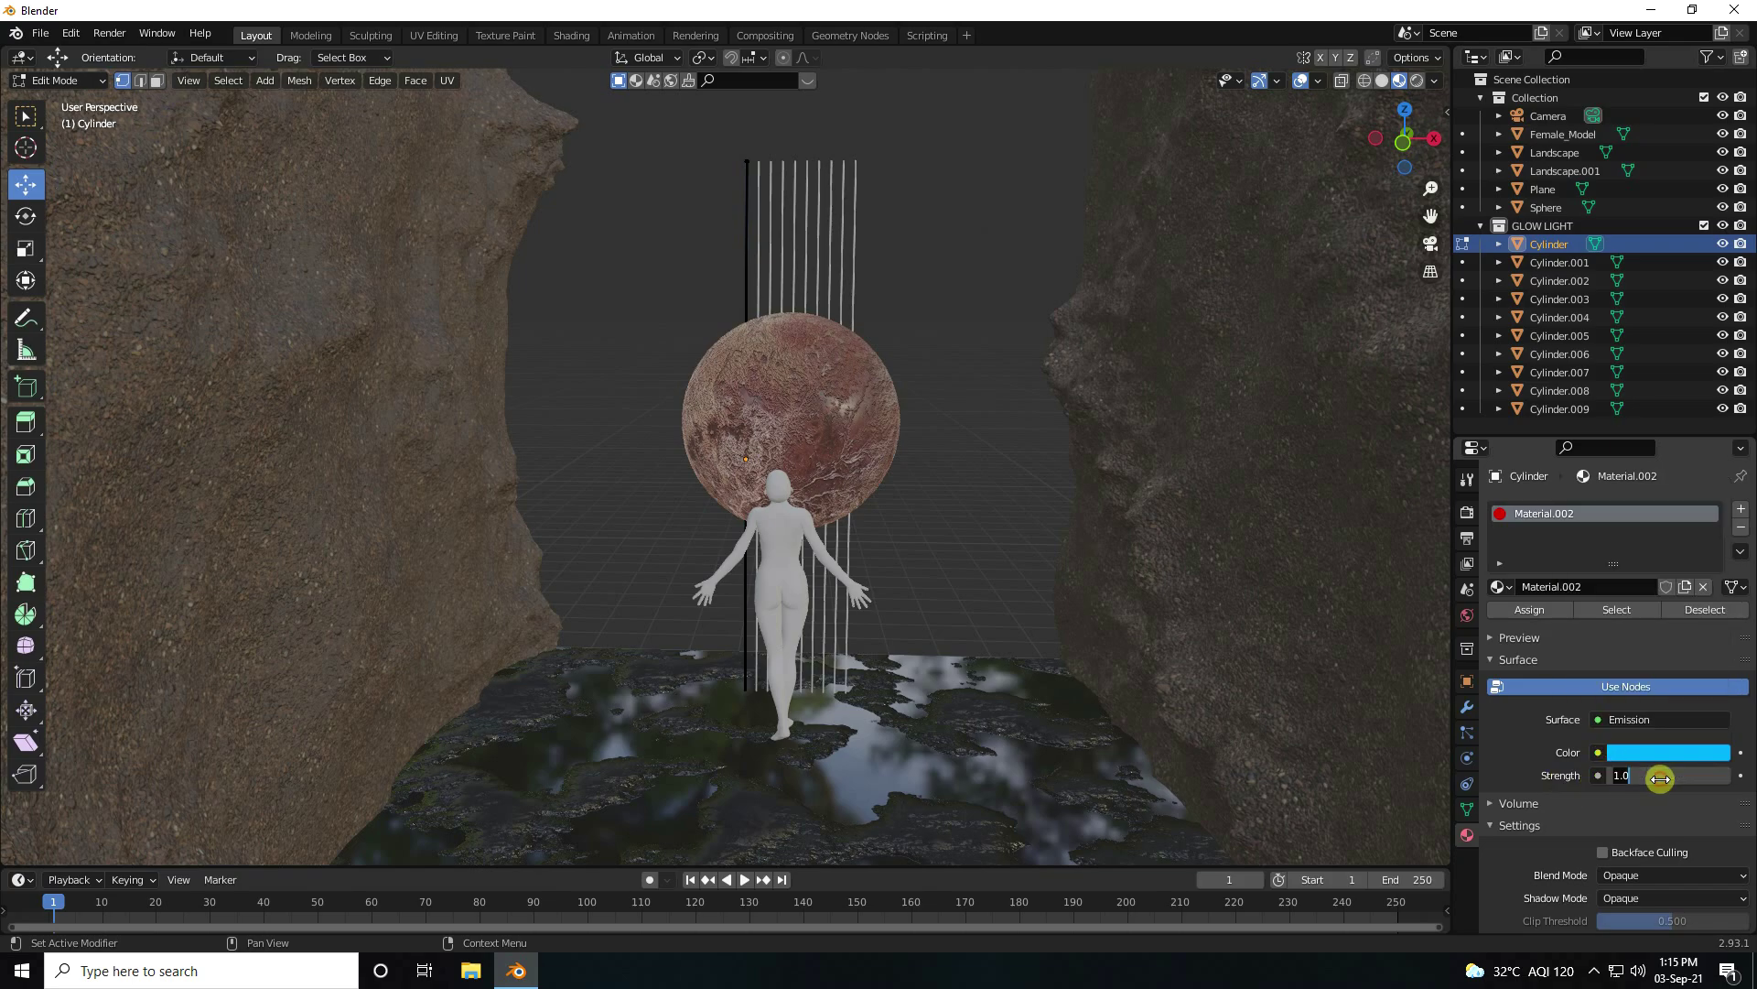
type("200")
key("Return")
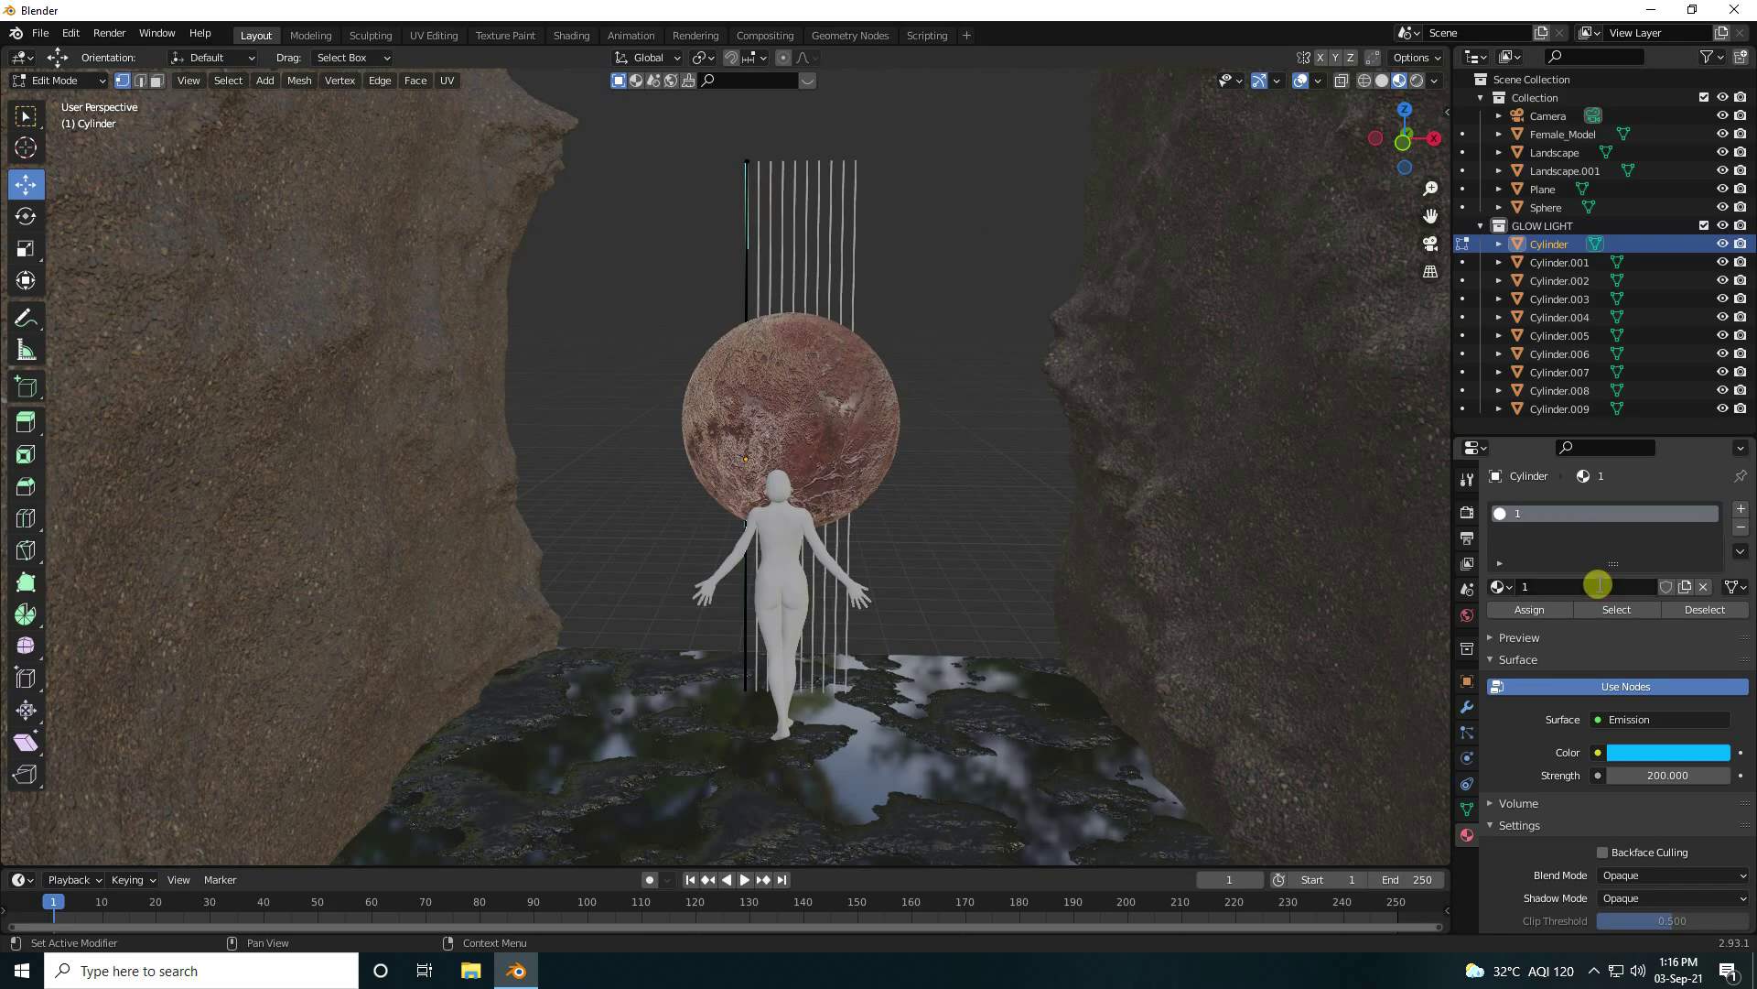
left_click(1549, 263)
left_click(1537, 244)
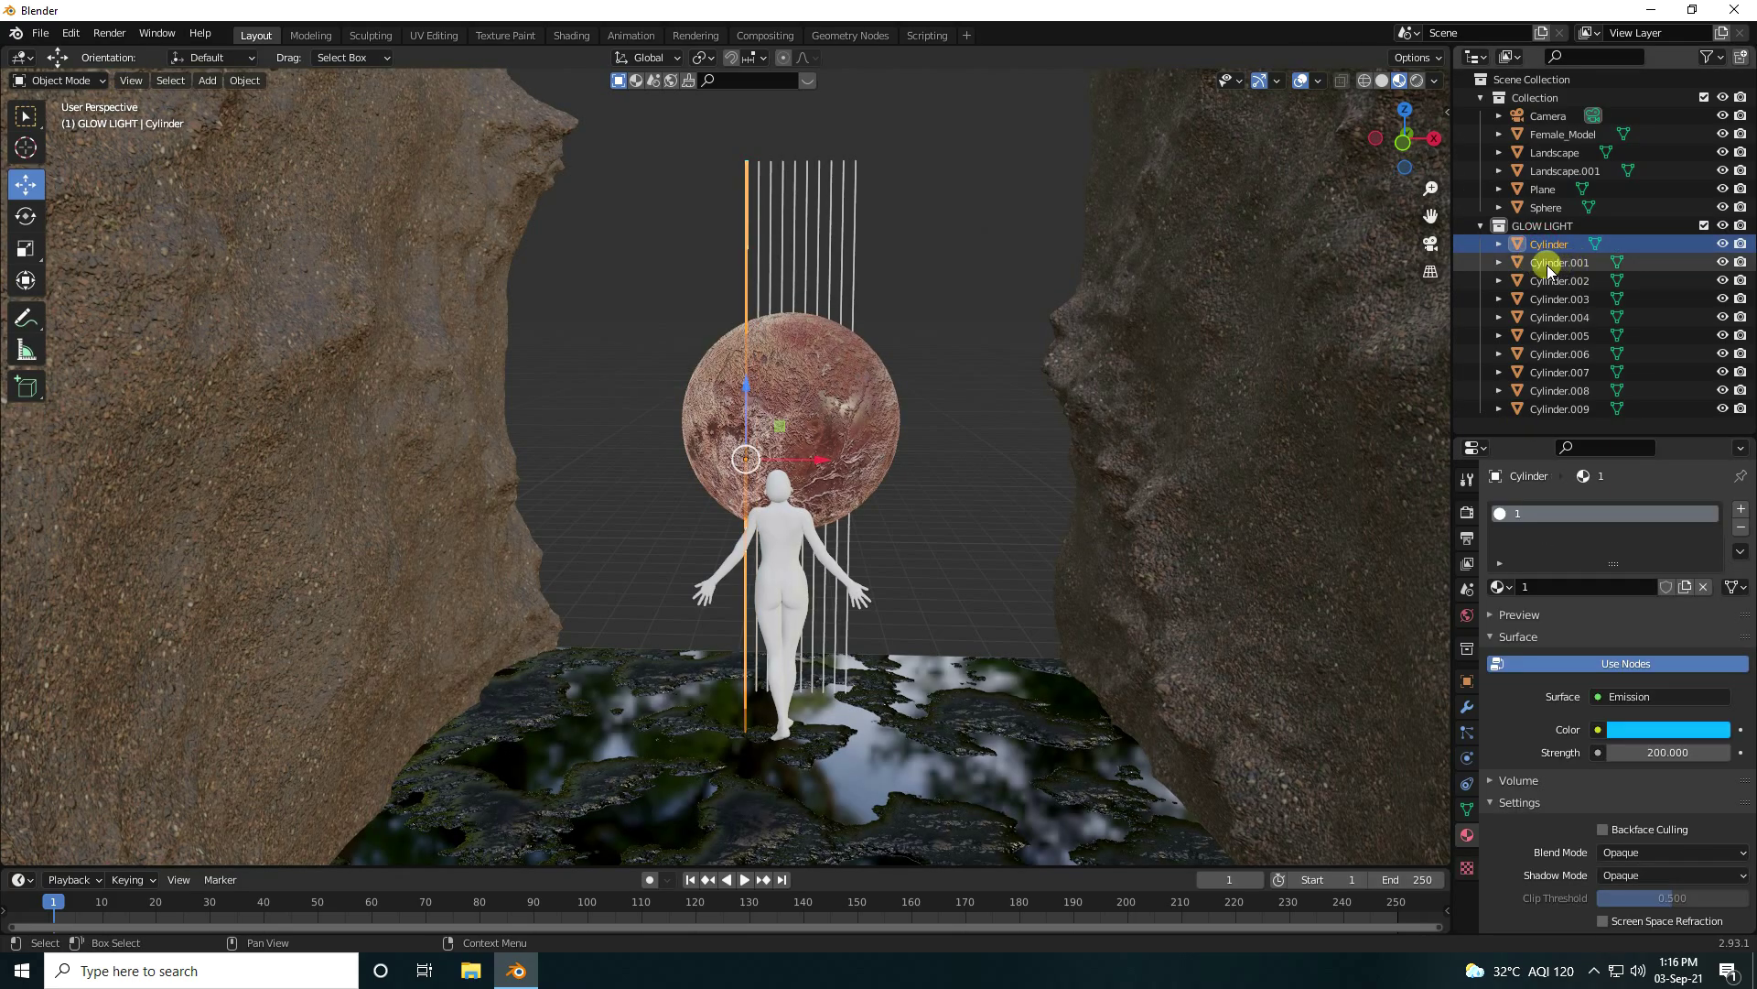
Step: Assign the existing material 1 to Cylinder.001
left_click(1549, 264)
left_click(1509, 587)
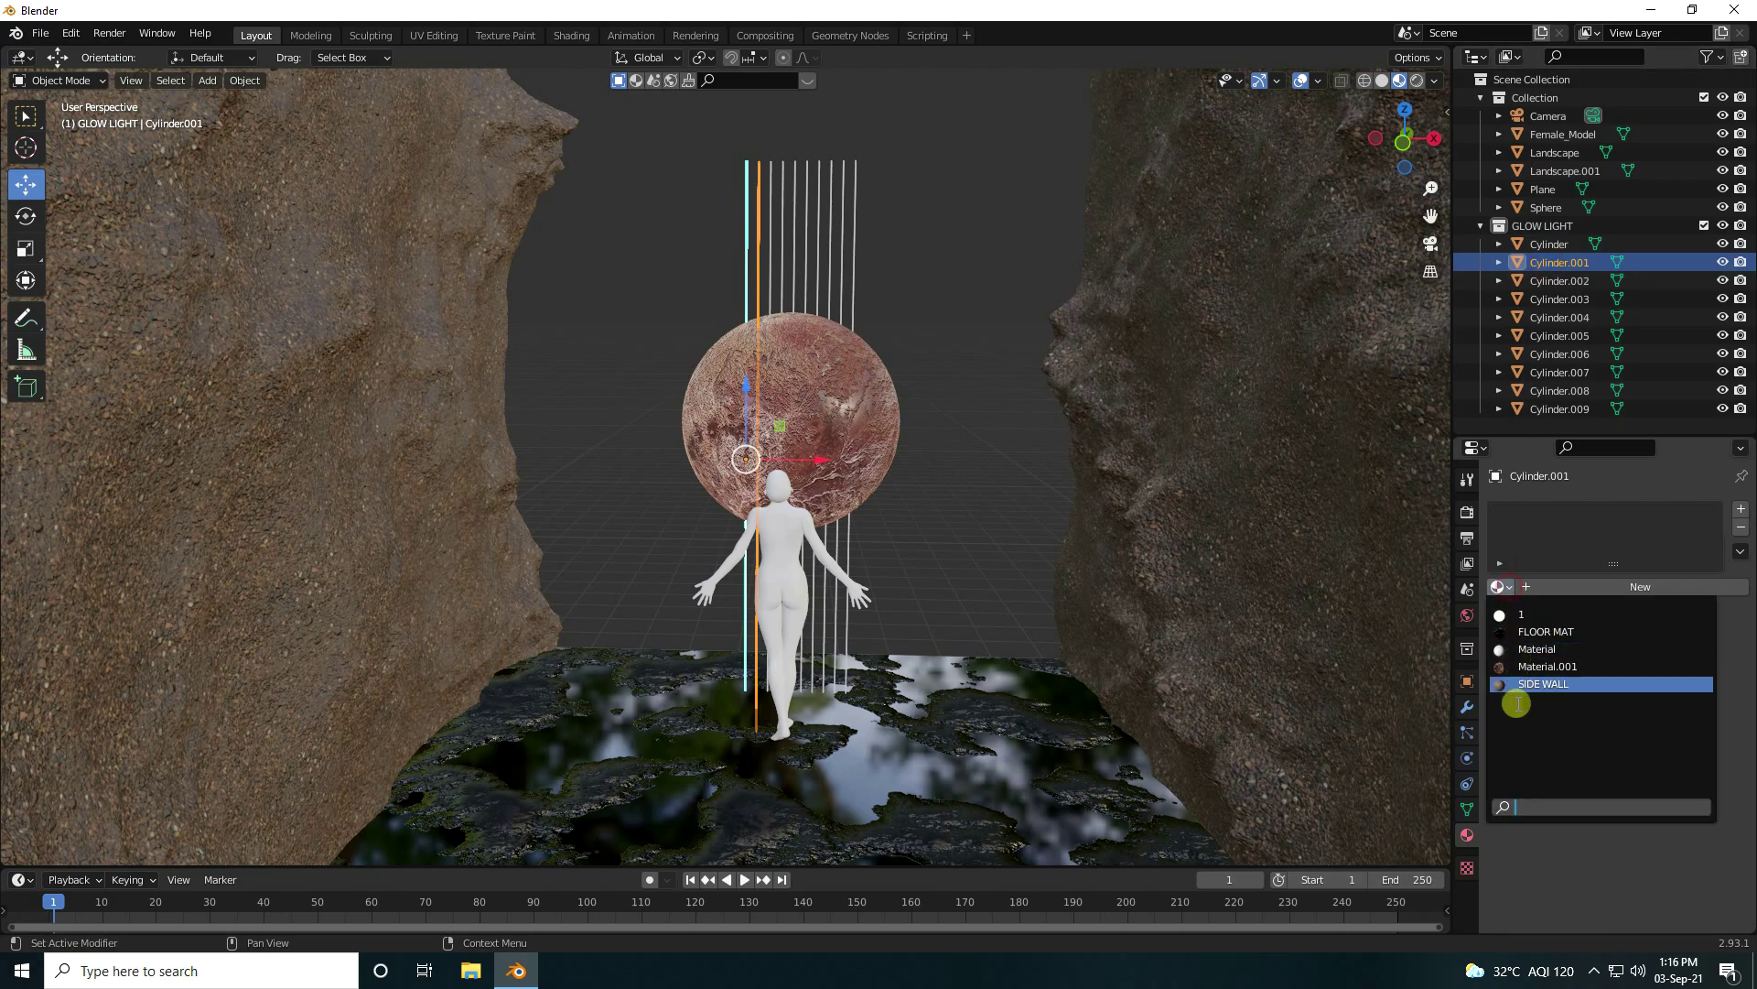
left_click(1521, 615)
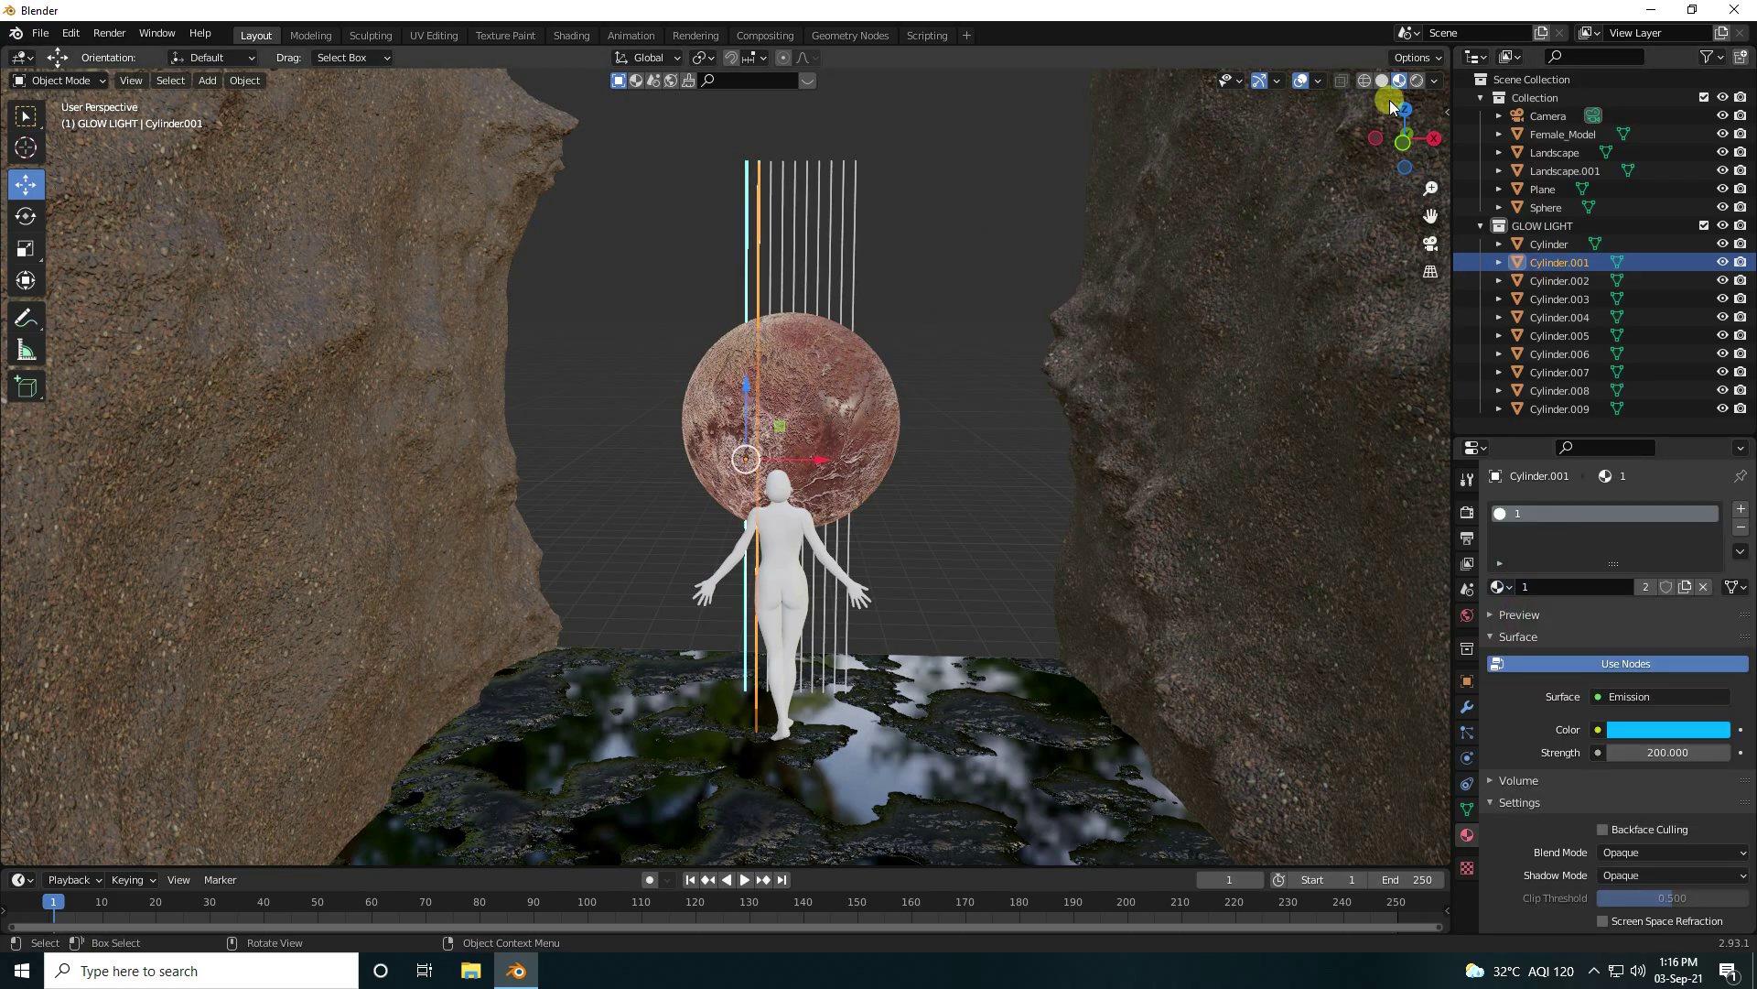
Step: Switch to Rendered shading and enable Ambient Occlusion and Bloom in Render Properties
left_click(1416, 81)
scroll(744, 211, "up", 3)
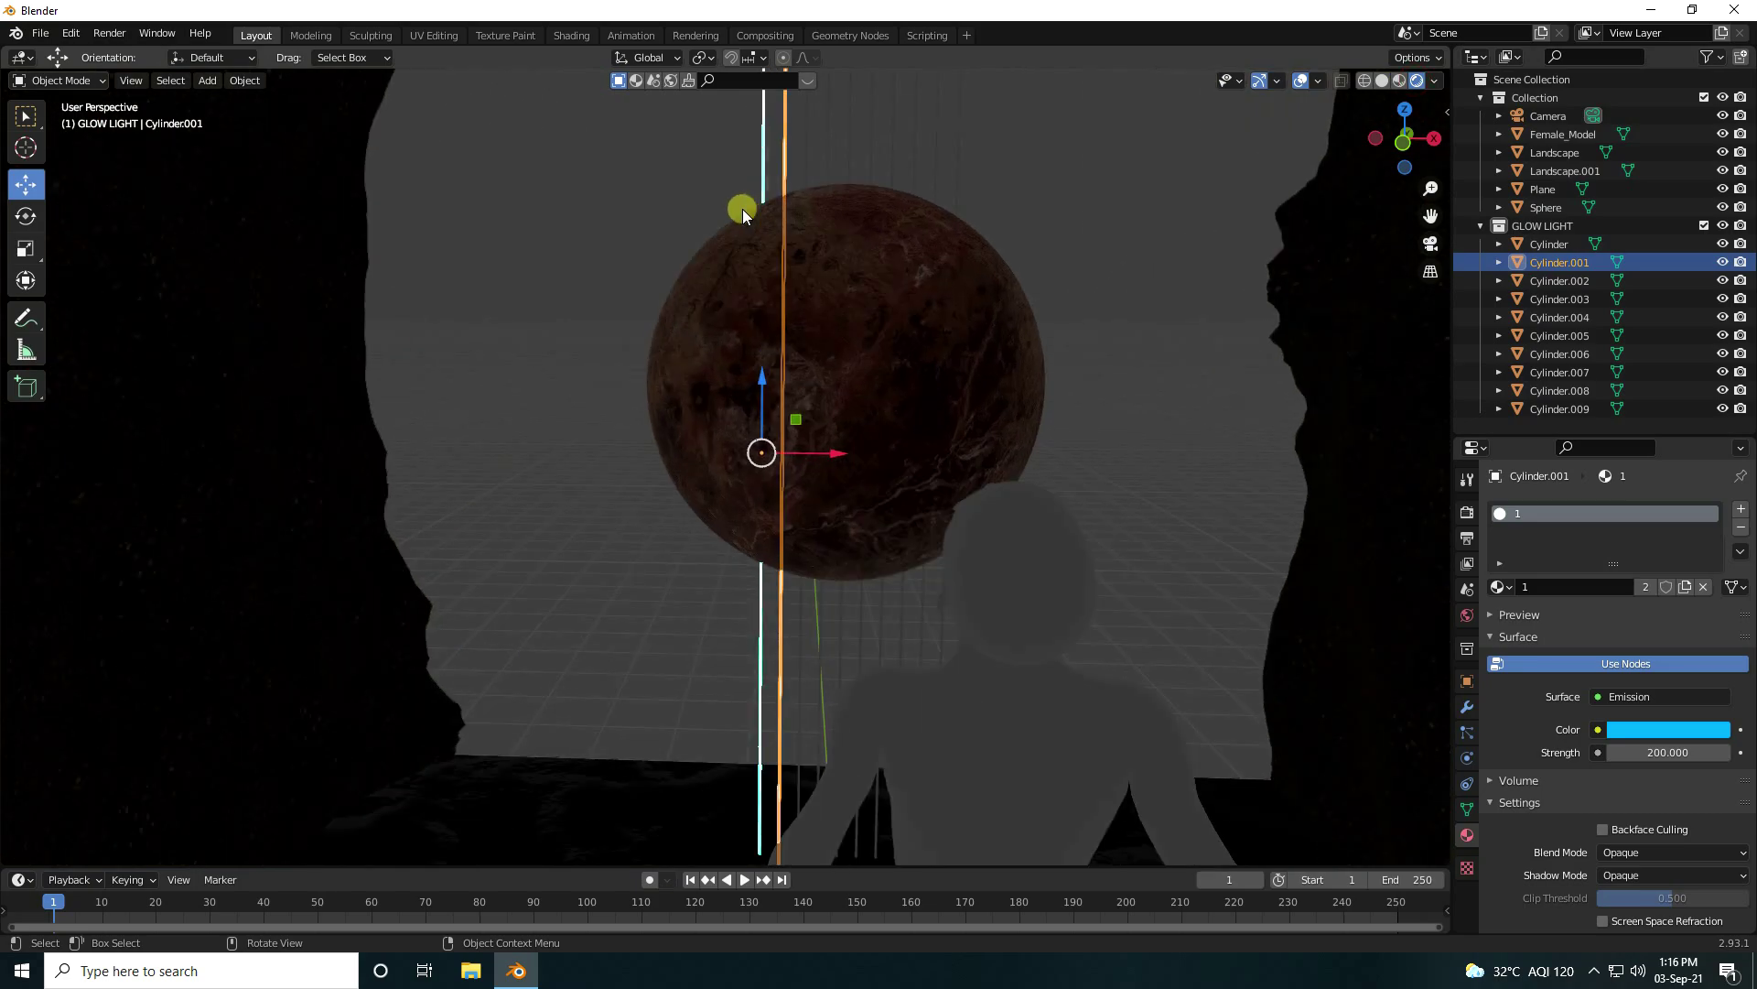
left_click_drag(1431, 217, 1396, 705)
scroll(804, 313, "up", 1)
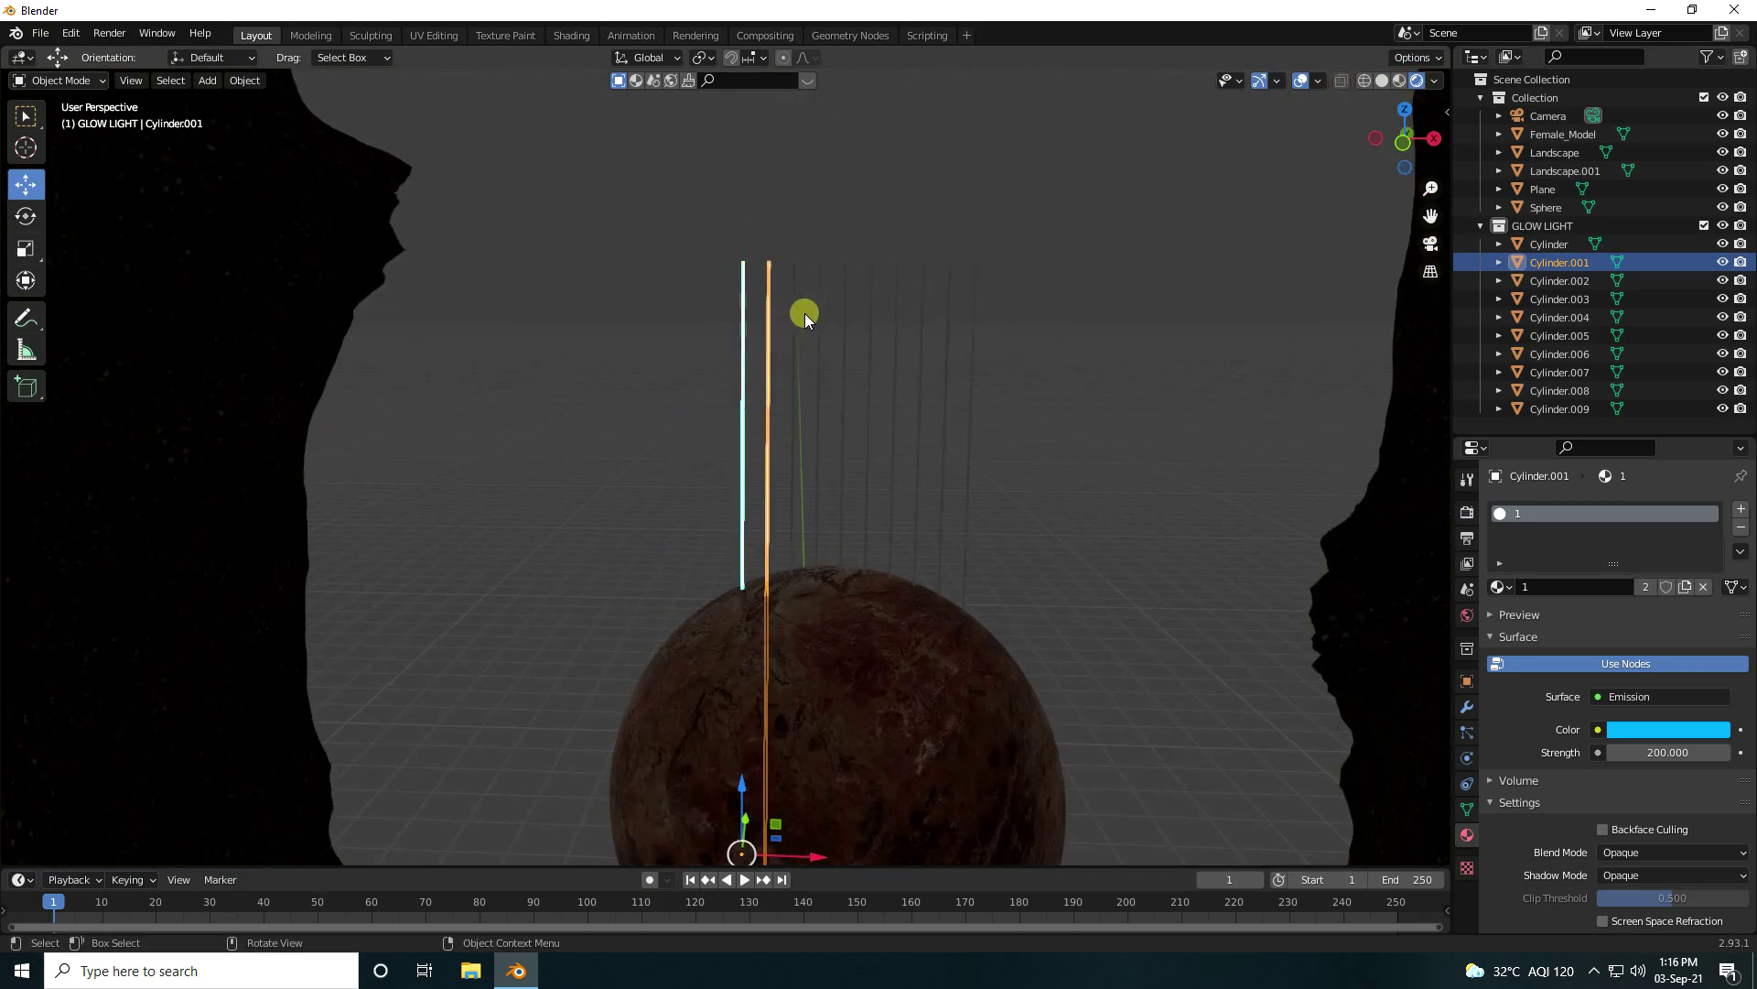
left_click(1467, 513)
left_click(1503, 634)
left_click(1505, 656)
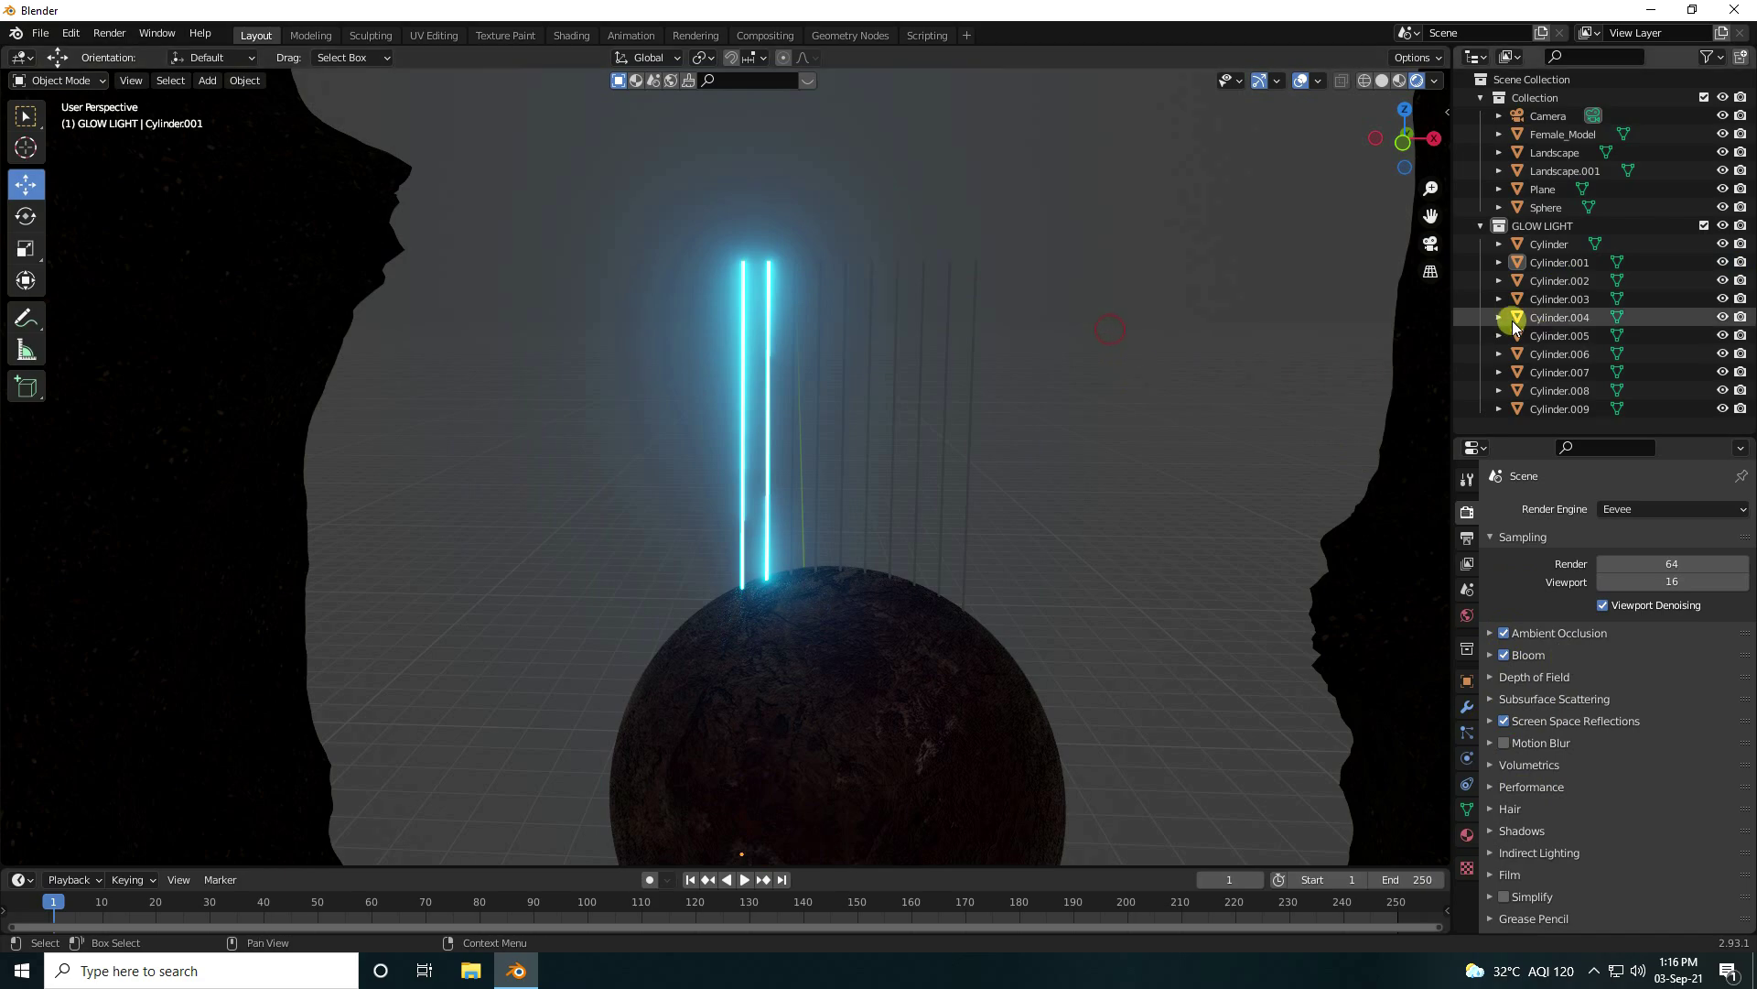
left_click(1559, 283)
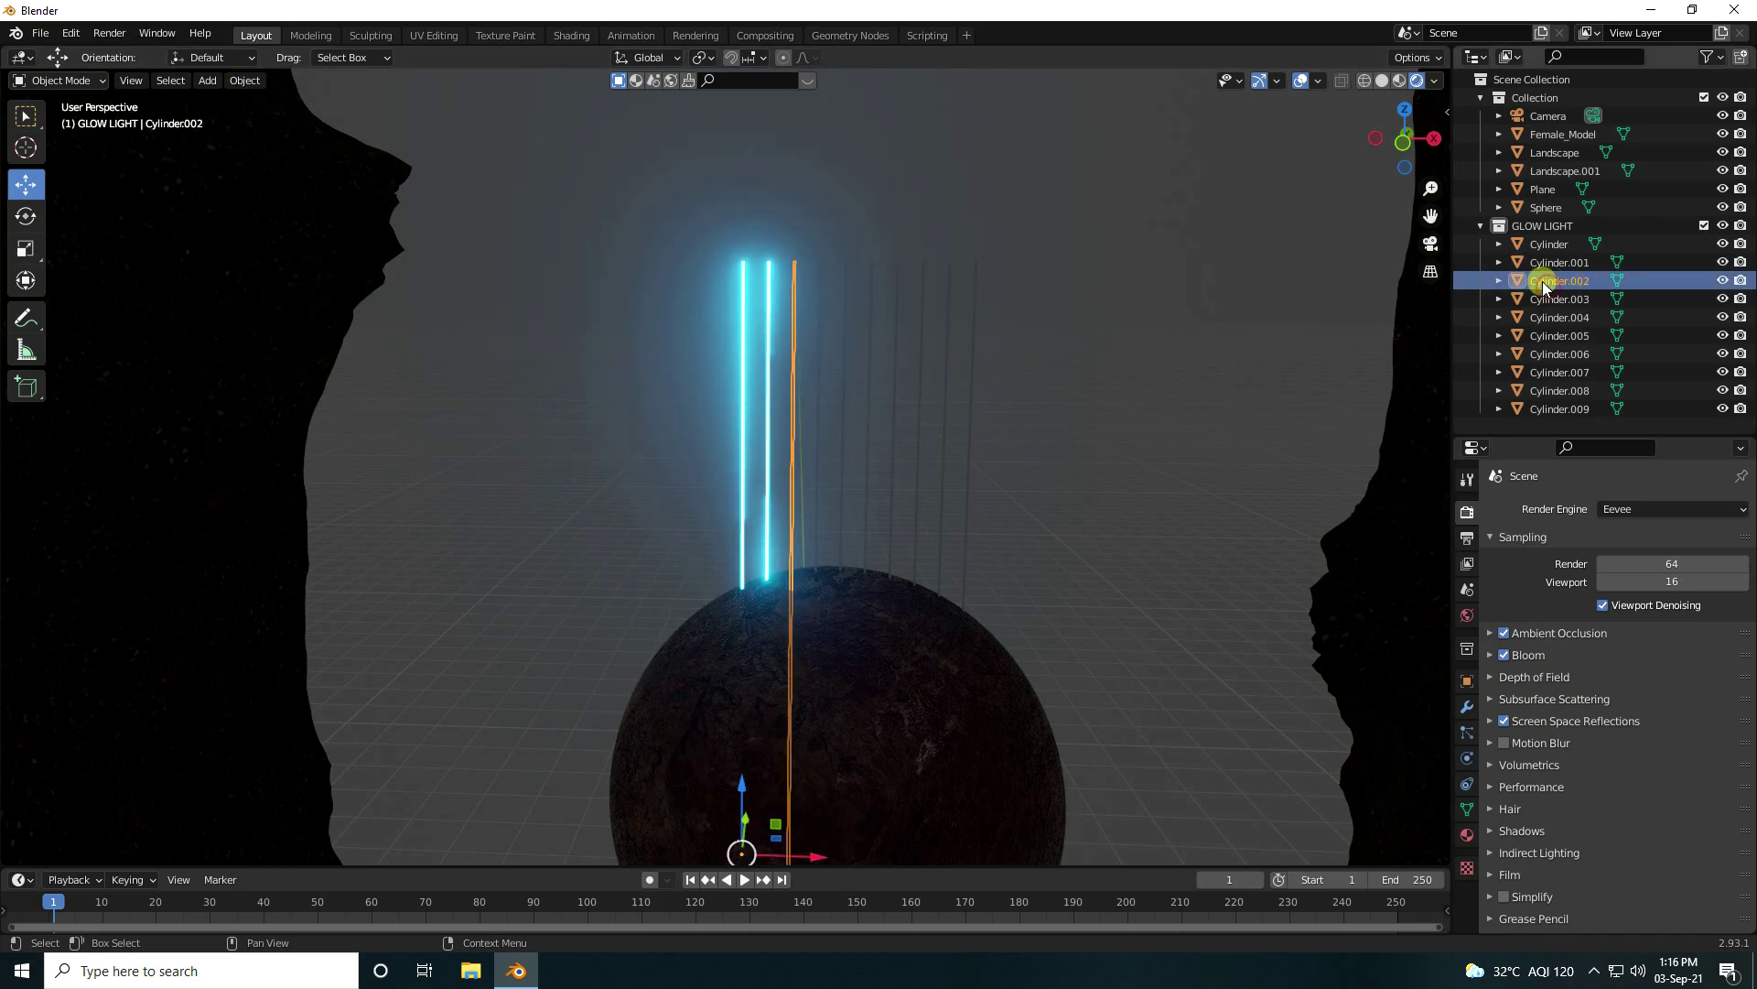
Step: Give Cylinder.002 a new cyan Emission material with hue 0.5 and saturation 1
left_click(1466, 836)
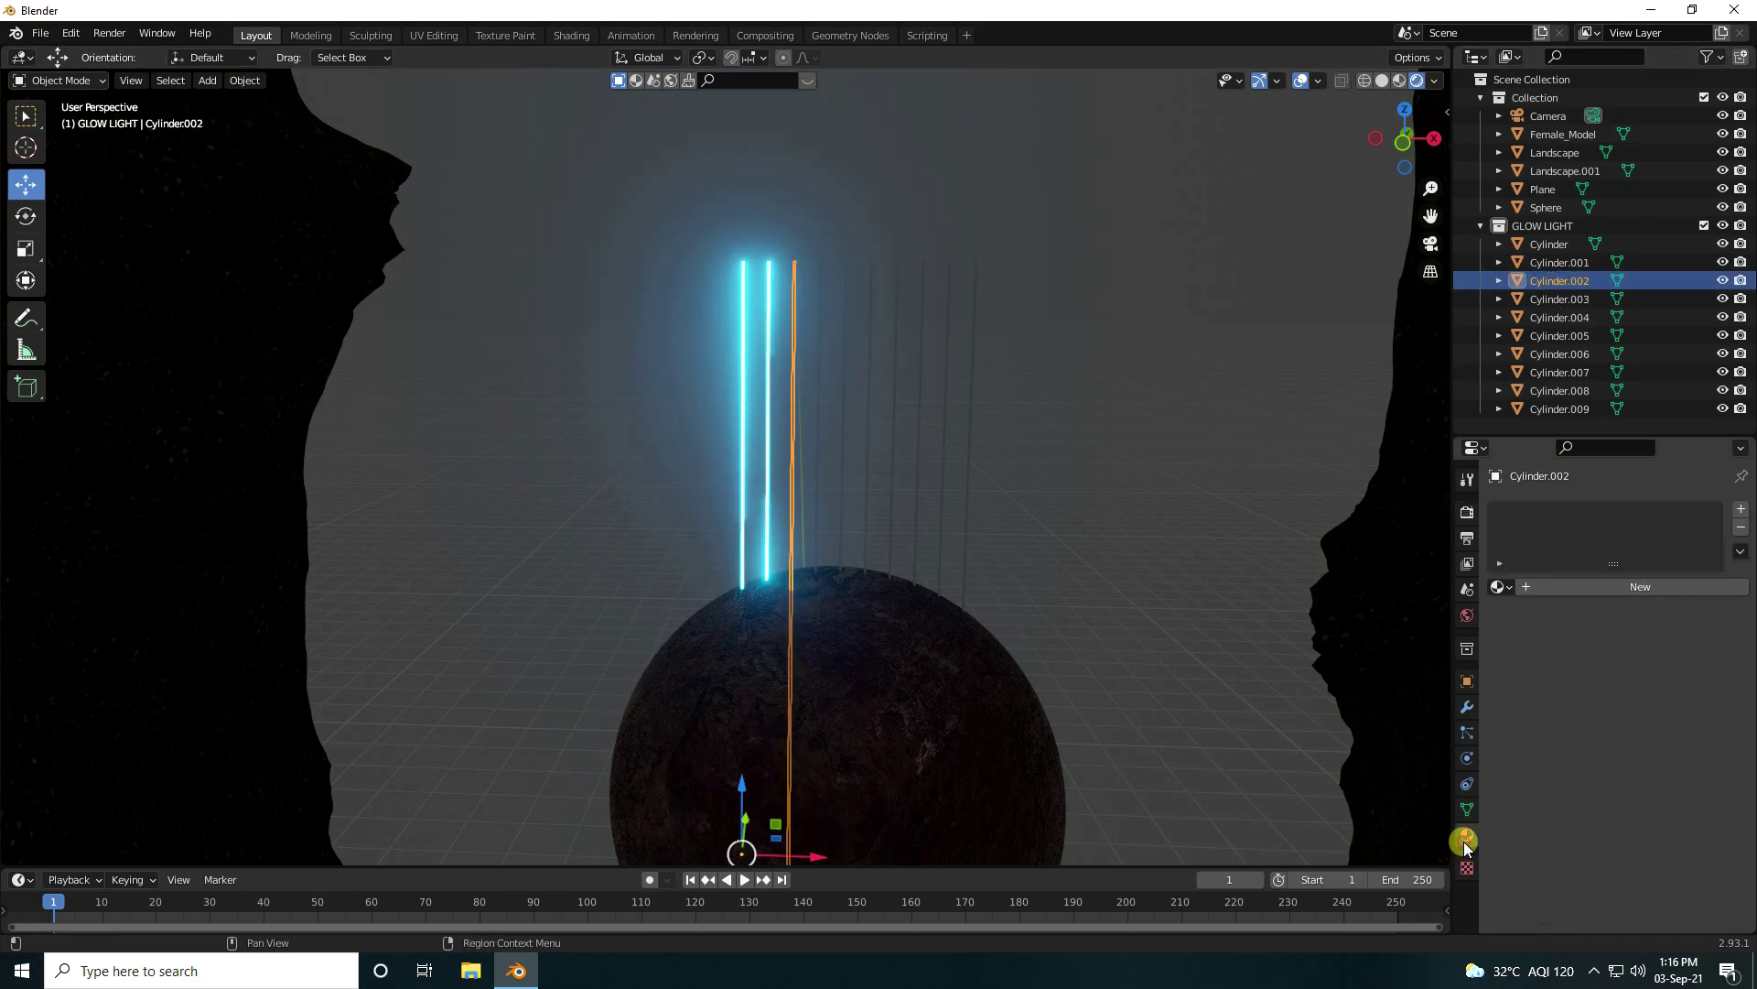
left_click(1538, 586)
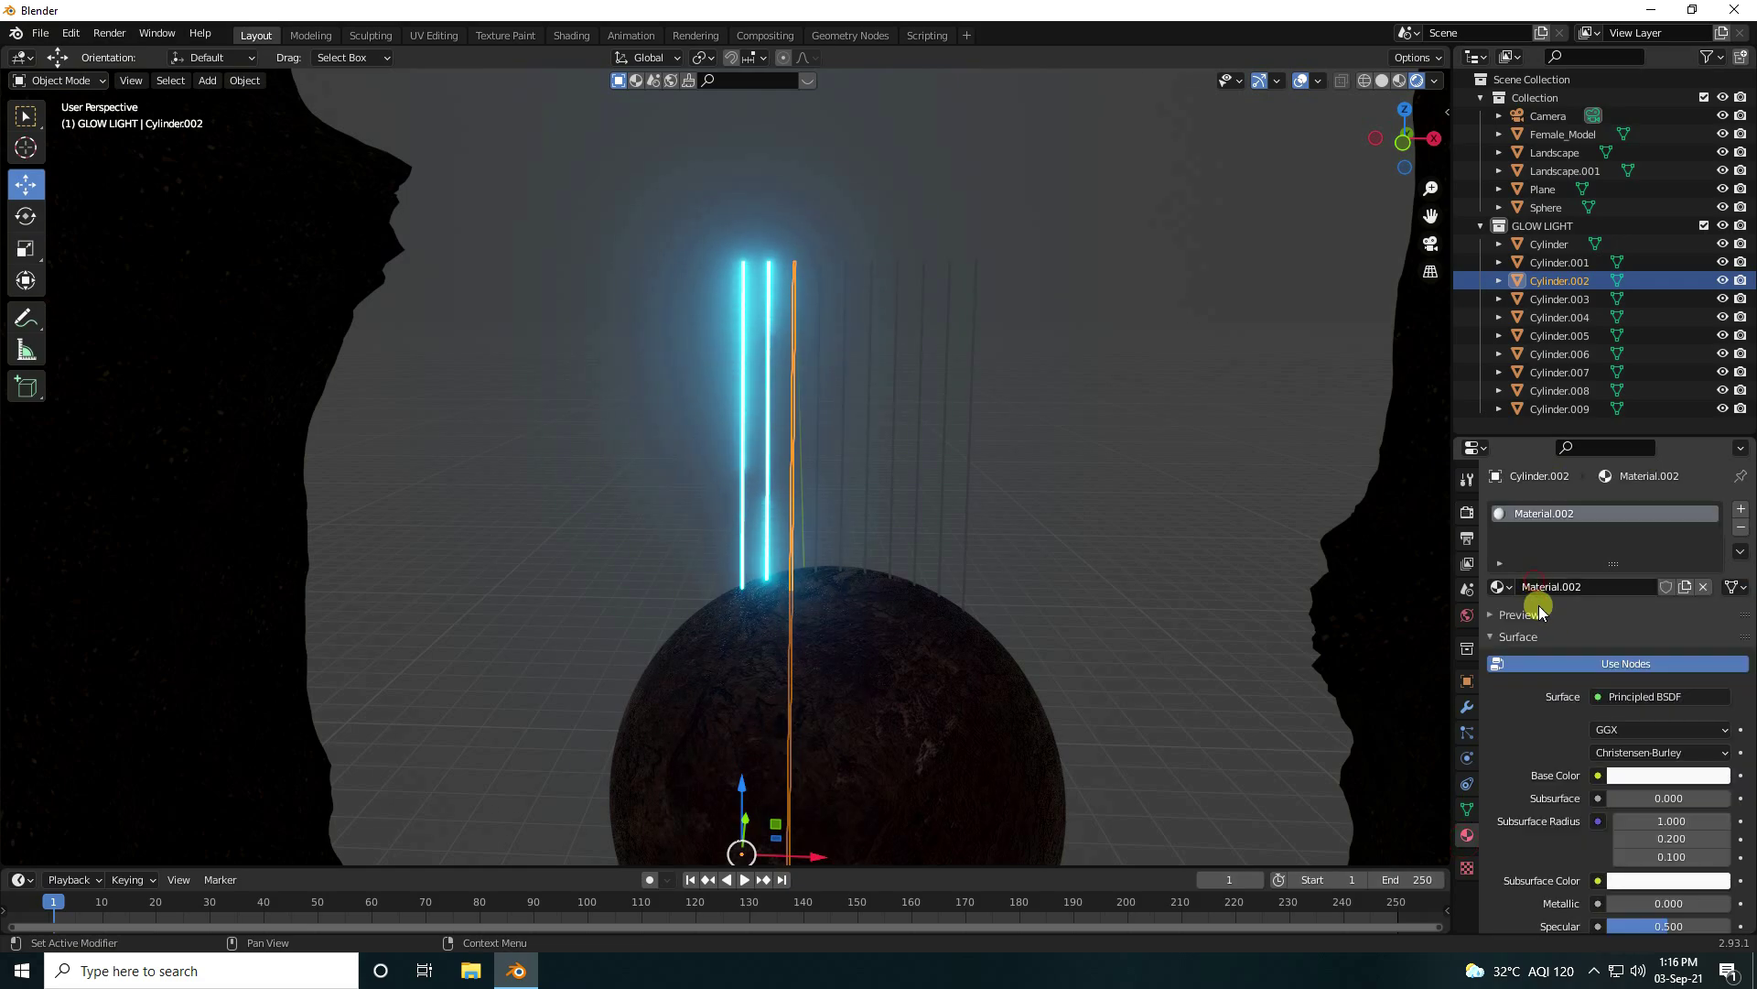
left_click(1607, 695)
left_click(1519, 330)
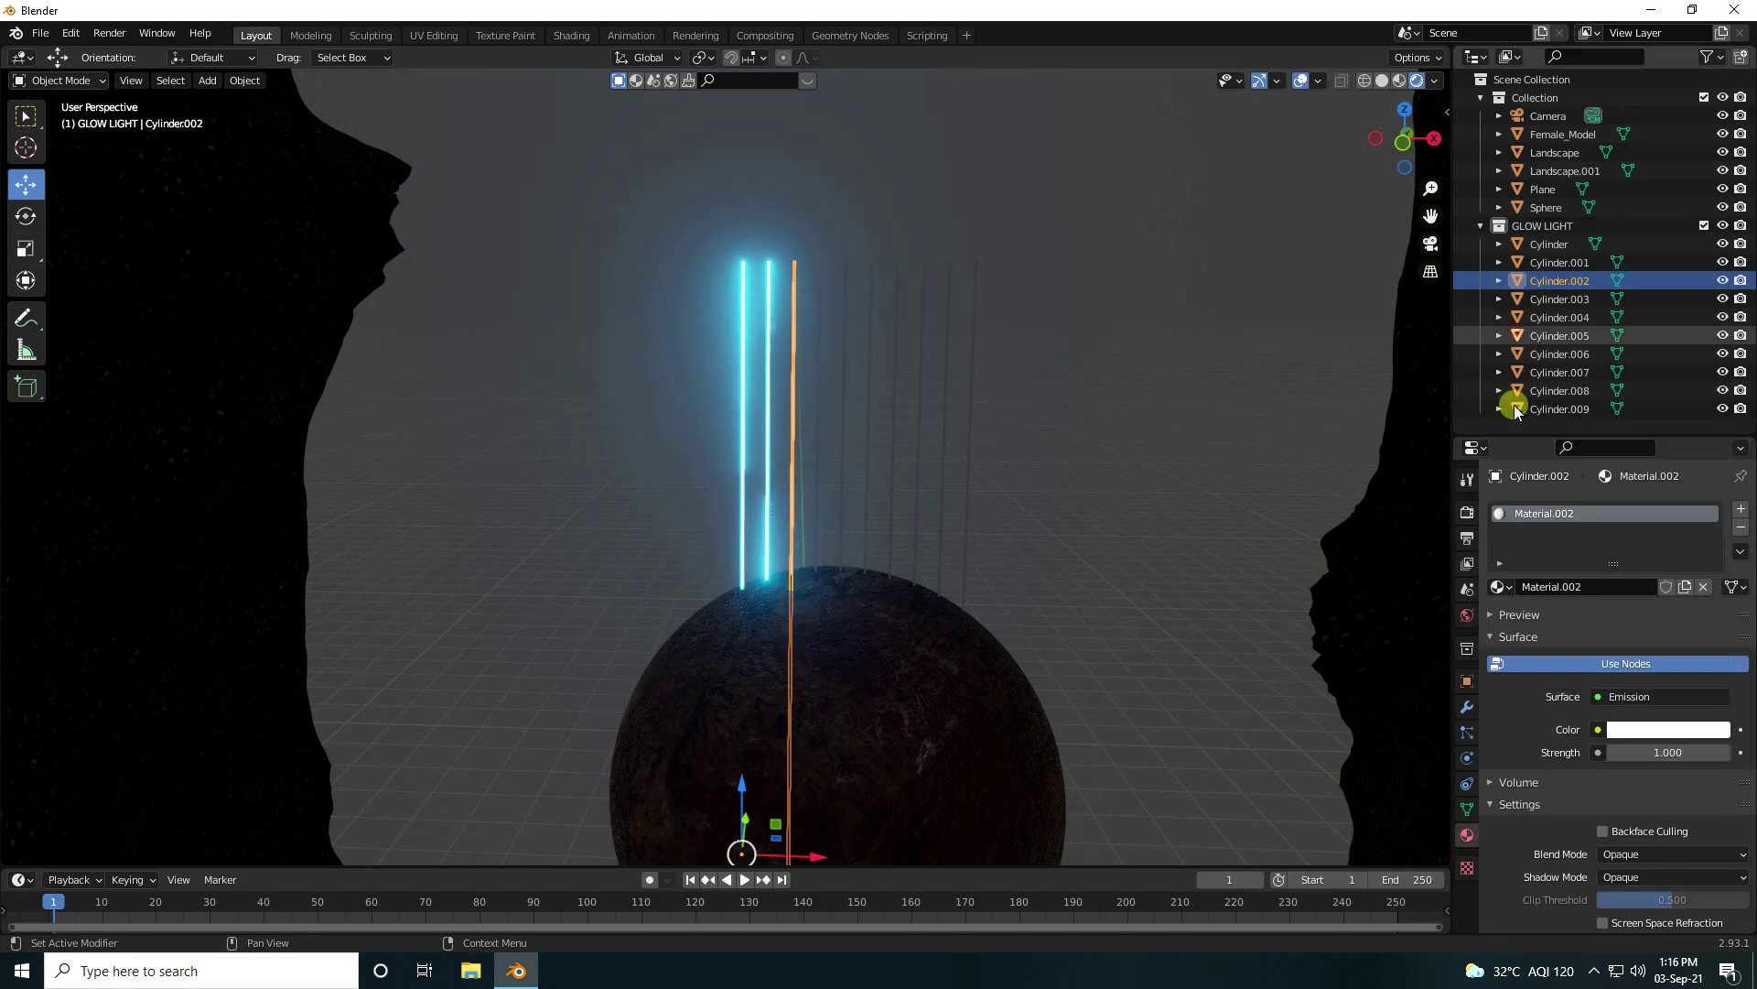
left_click(1635, 730)
left_click(1632, 621)
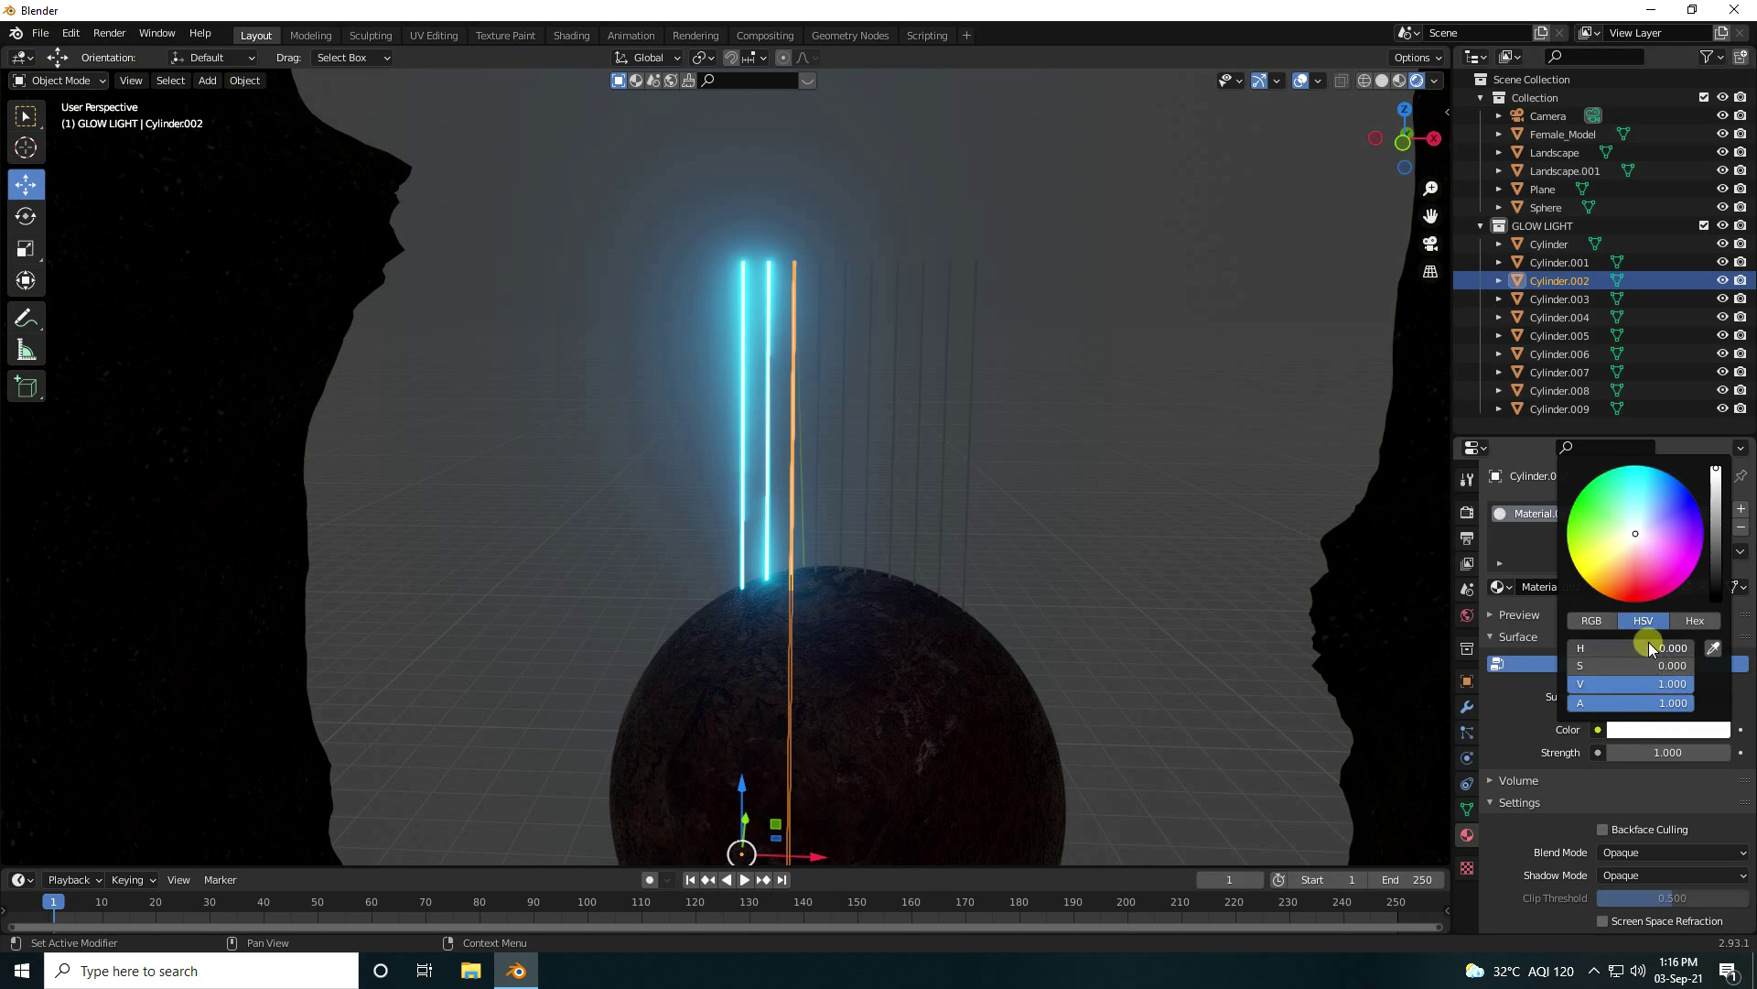
left_click(1649, 641)
type("0.5")
key("Tab")
type("1")
key("Return")
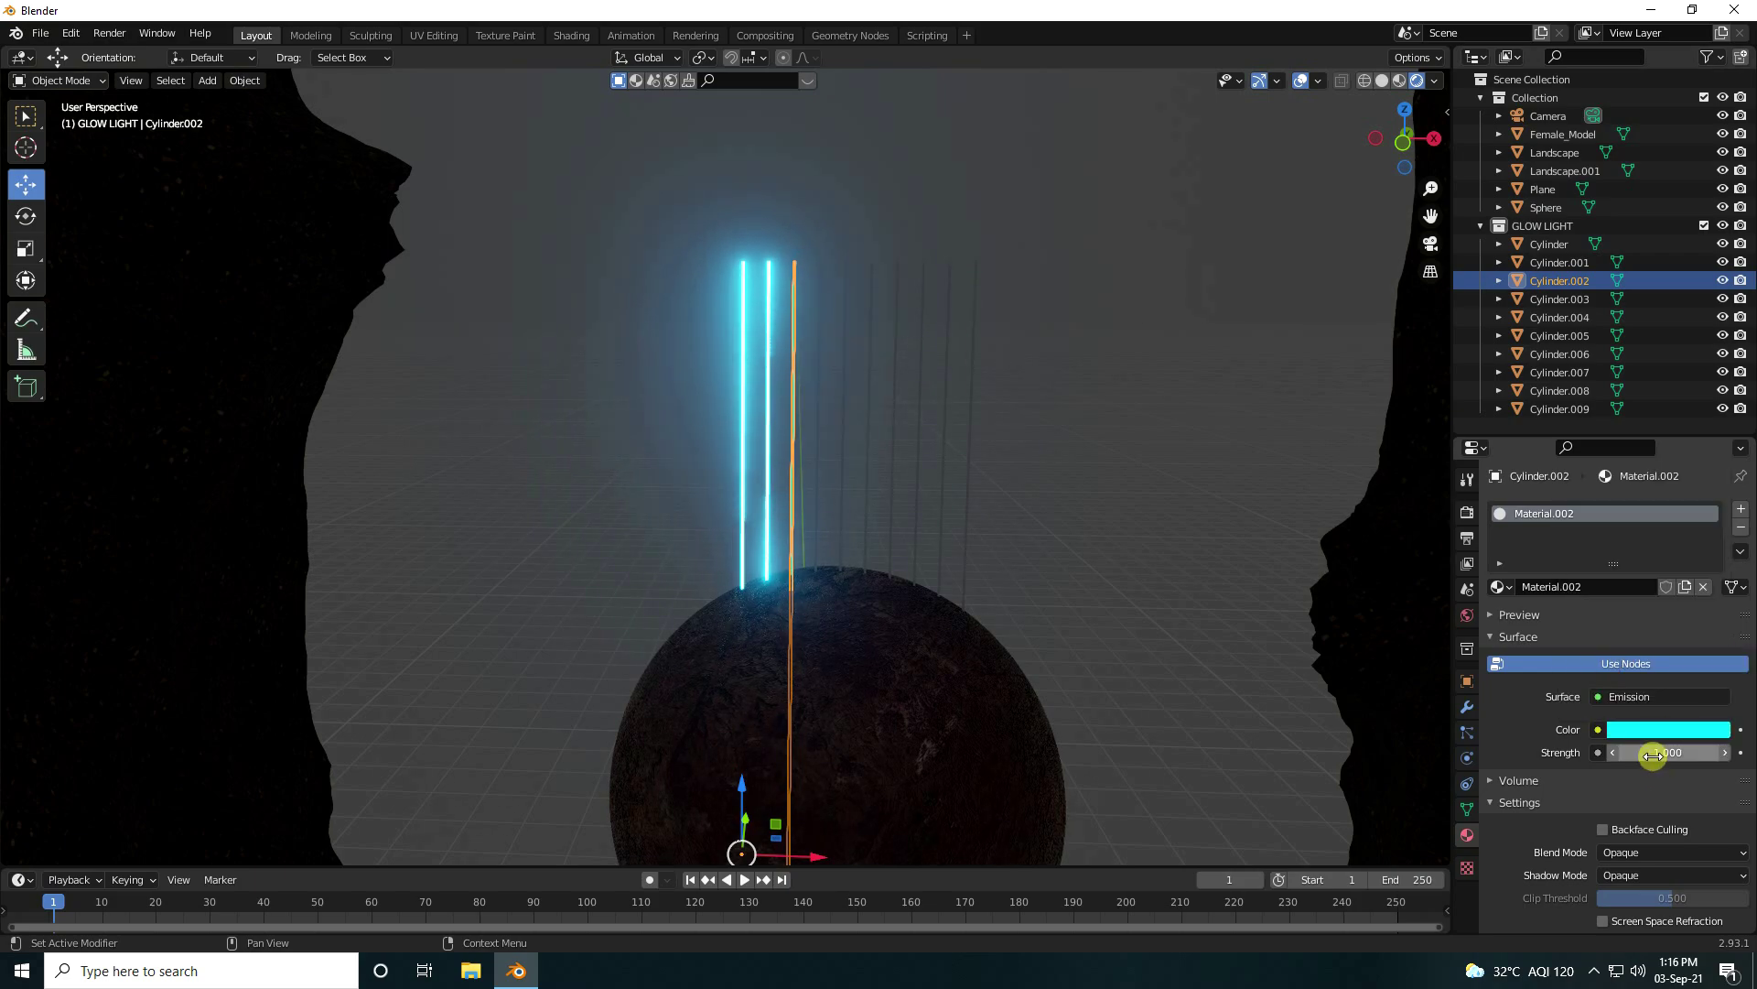
Step: Set the emission strength to 200 and name the material 2
left_click(1653, 755)
type("200")
key("Return")
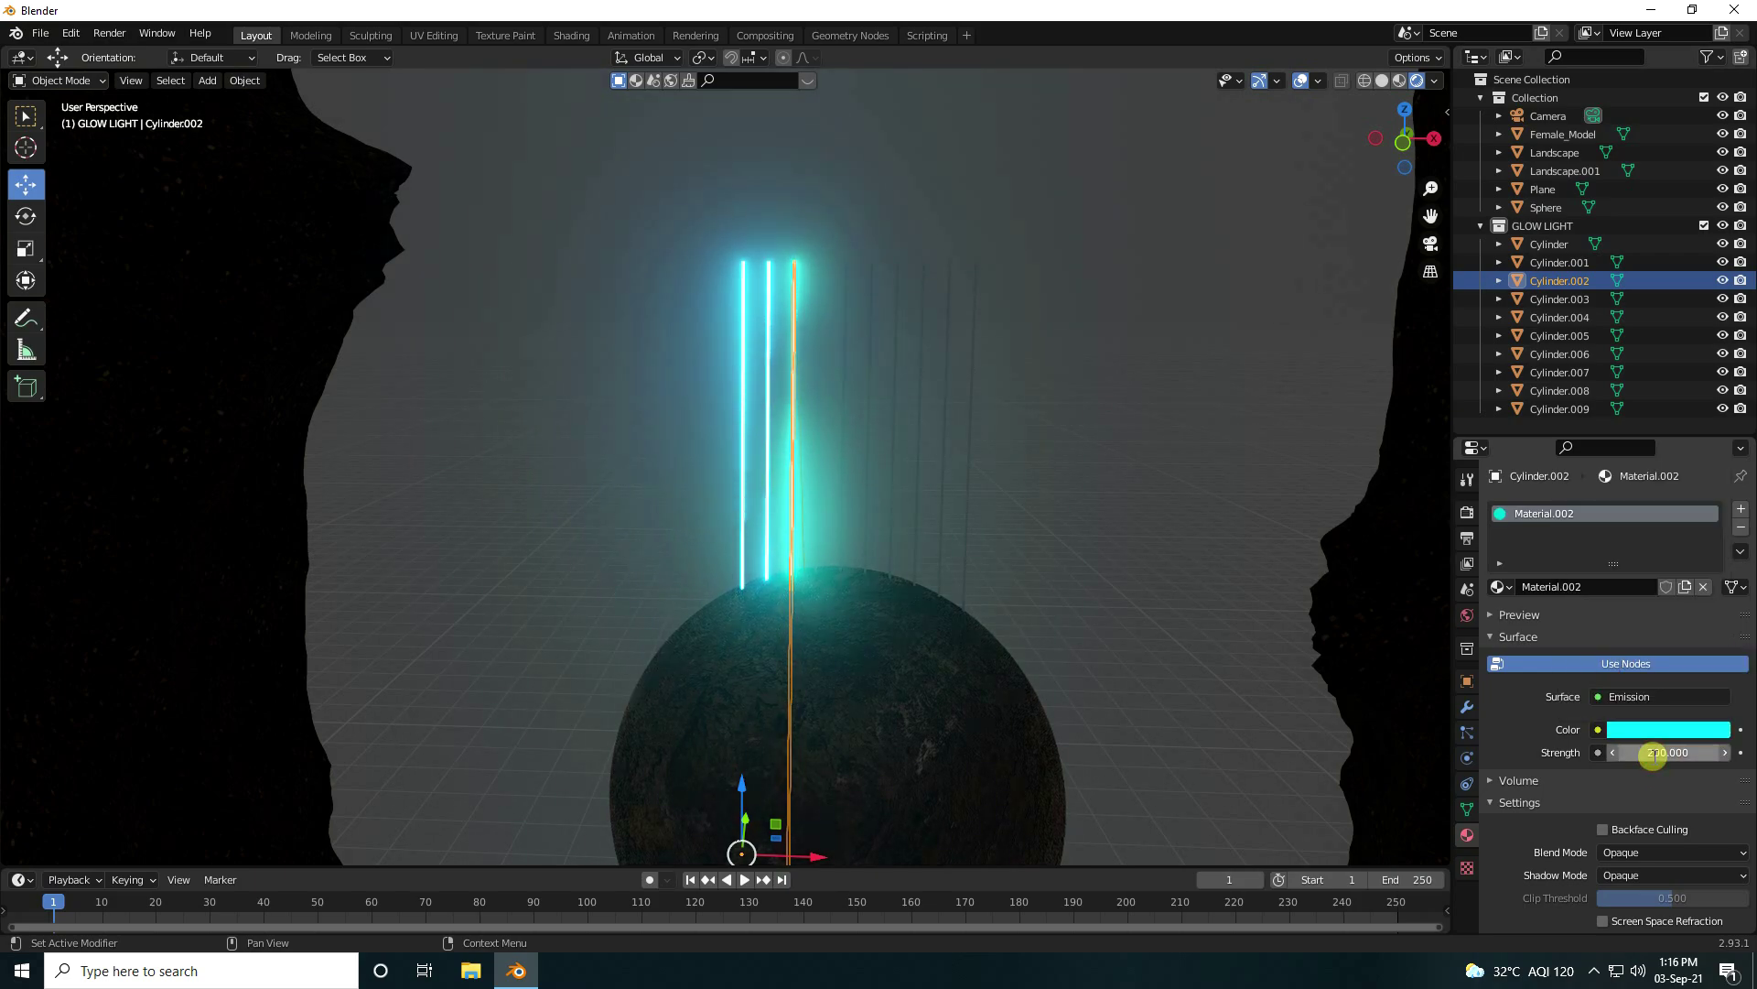
left_click(1600, 589)
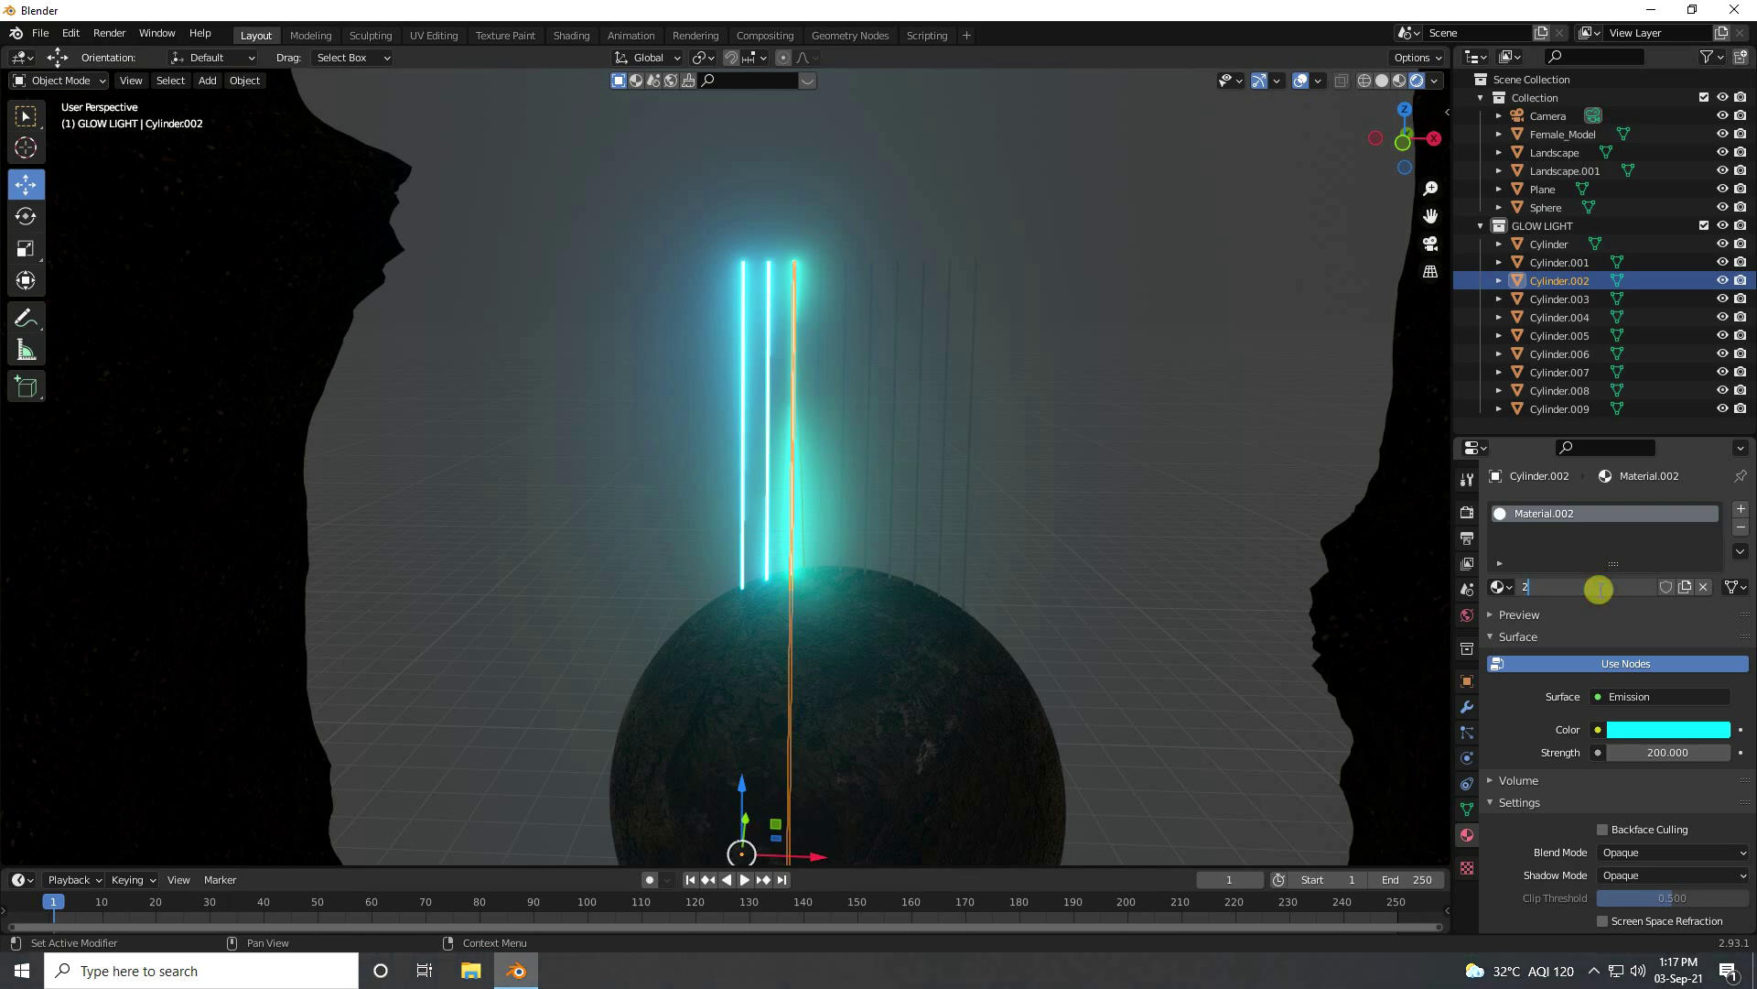
Step: Assign material 2 to Cylinder.003
left_click(1562, 298)
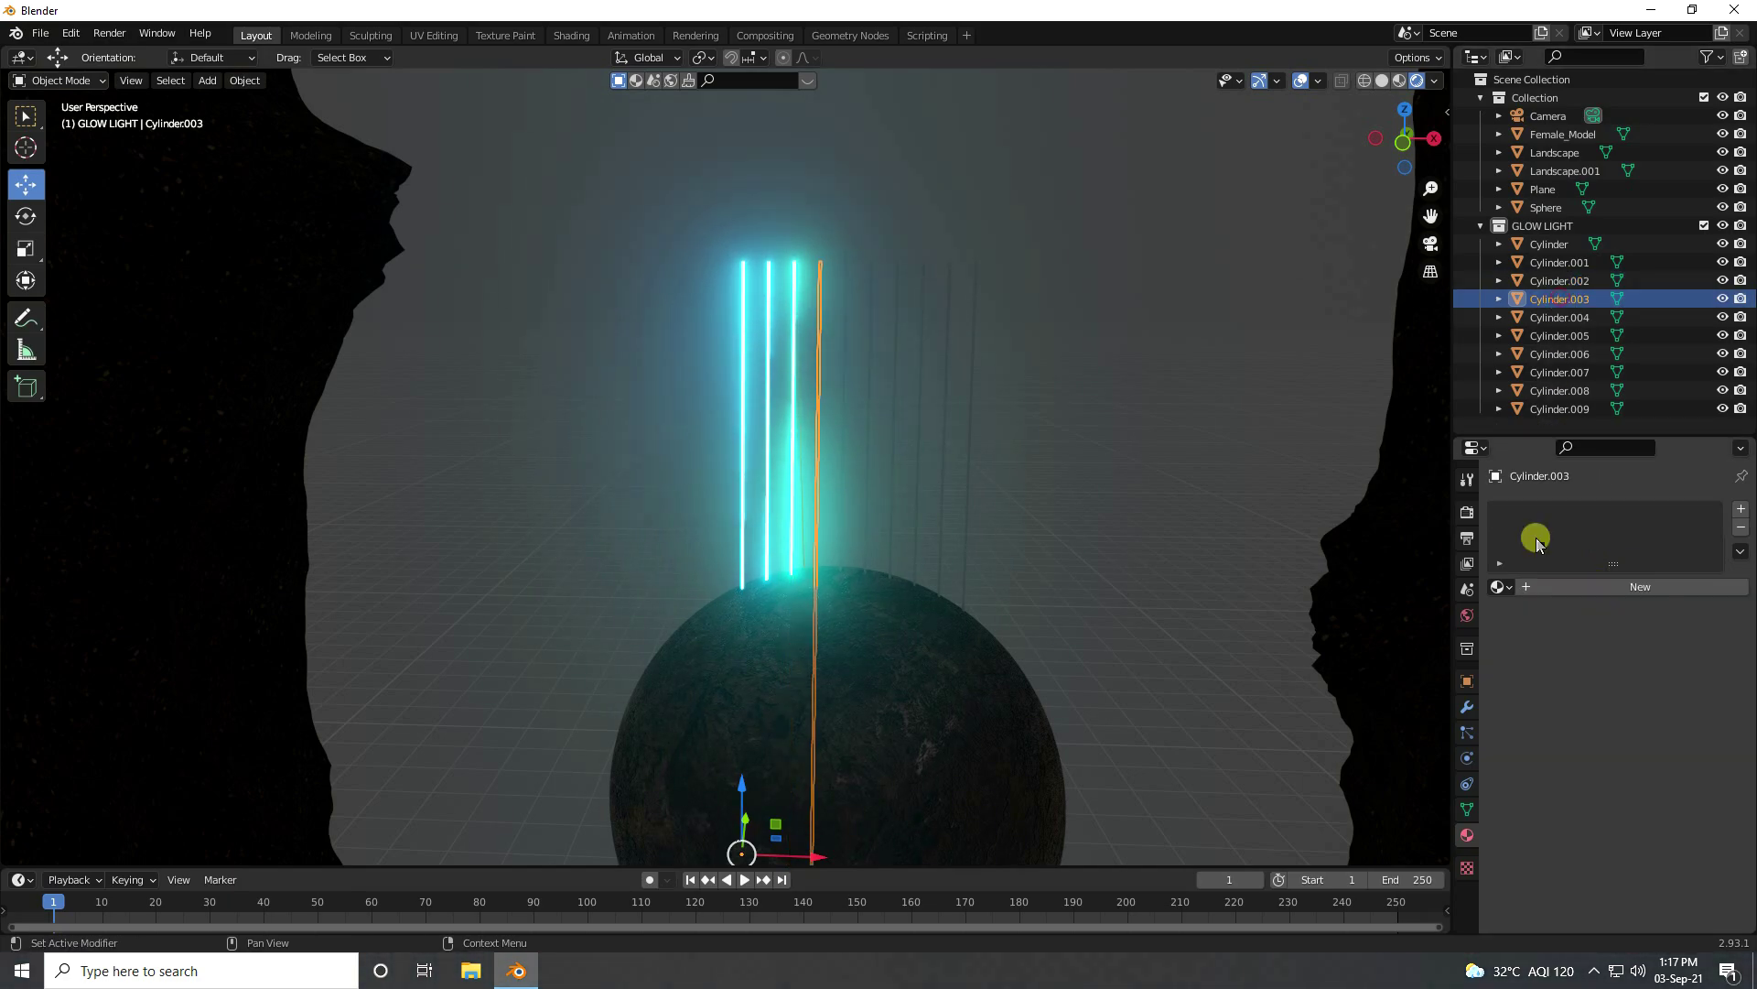
left_click(1501, 587)
left_click(1524, 631)
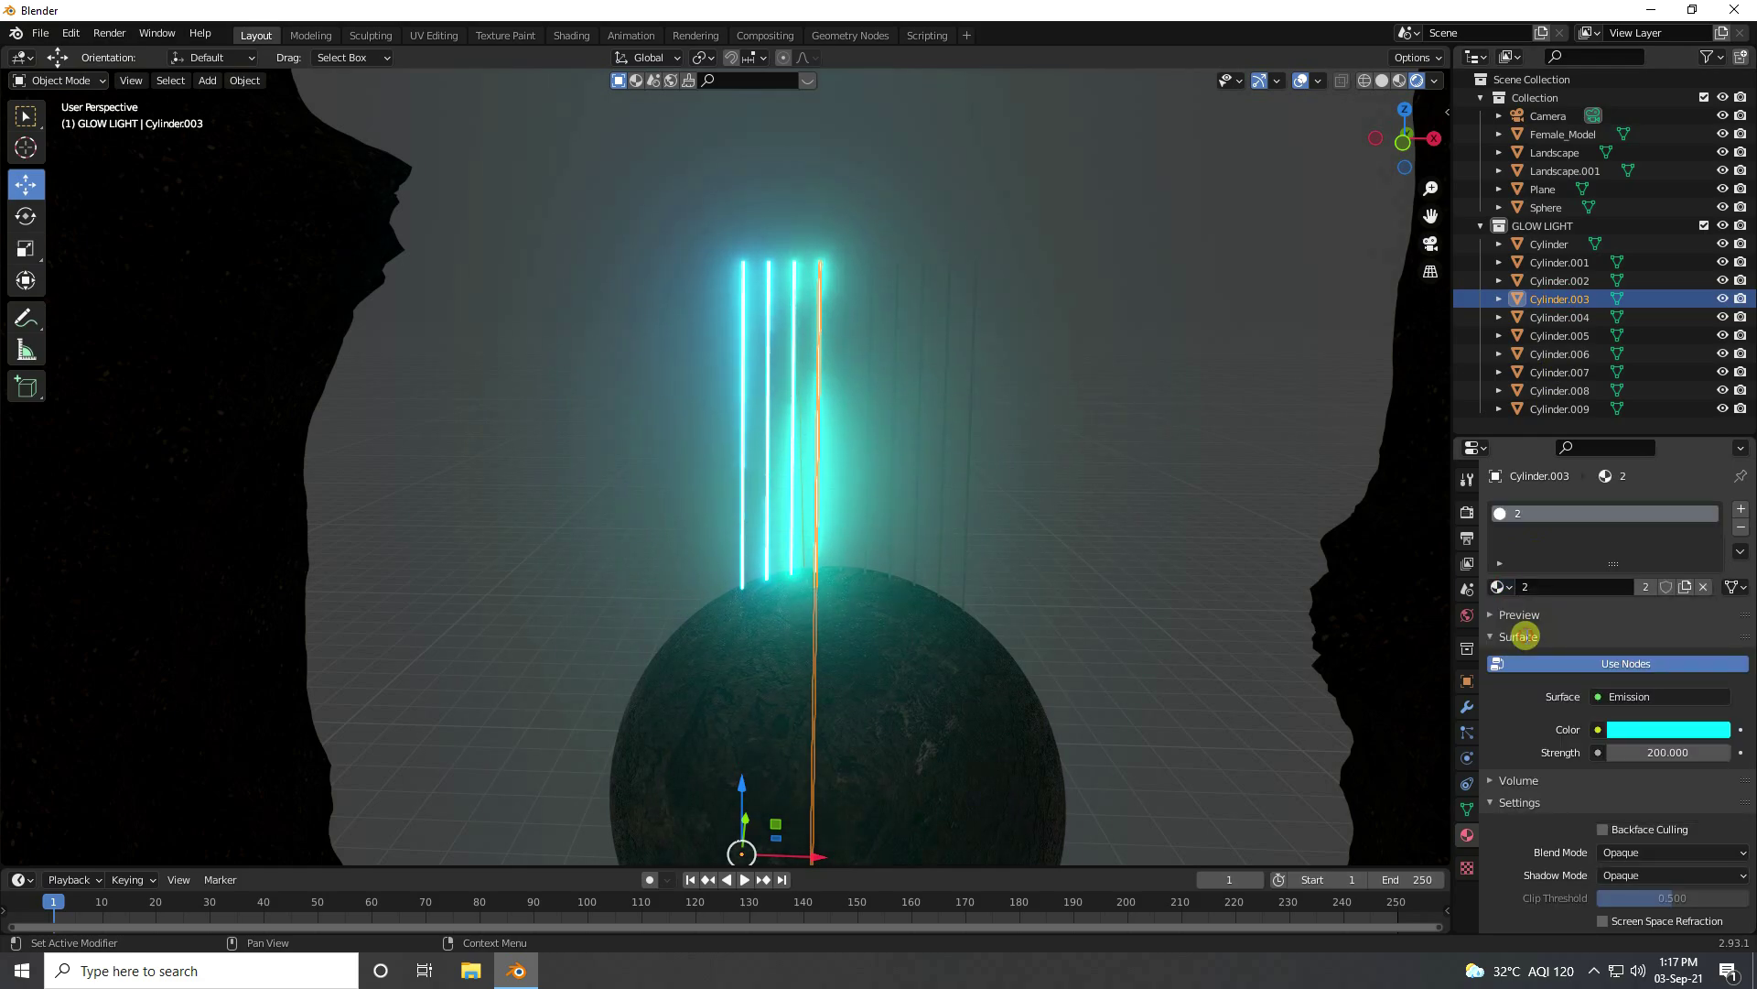
left_click(1558, 317)
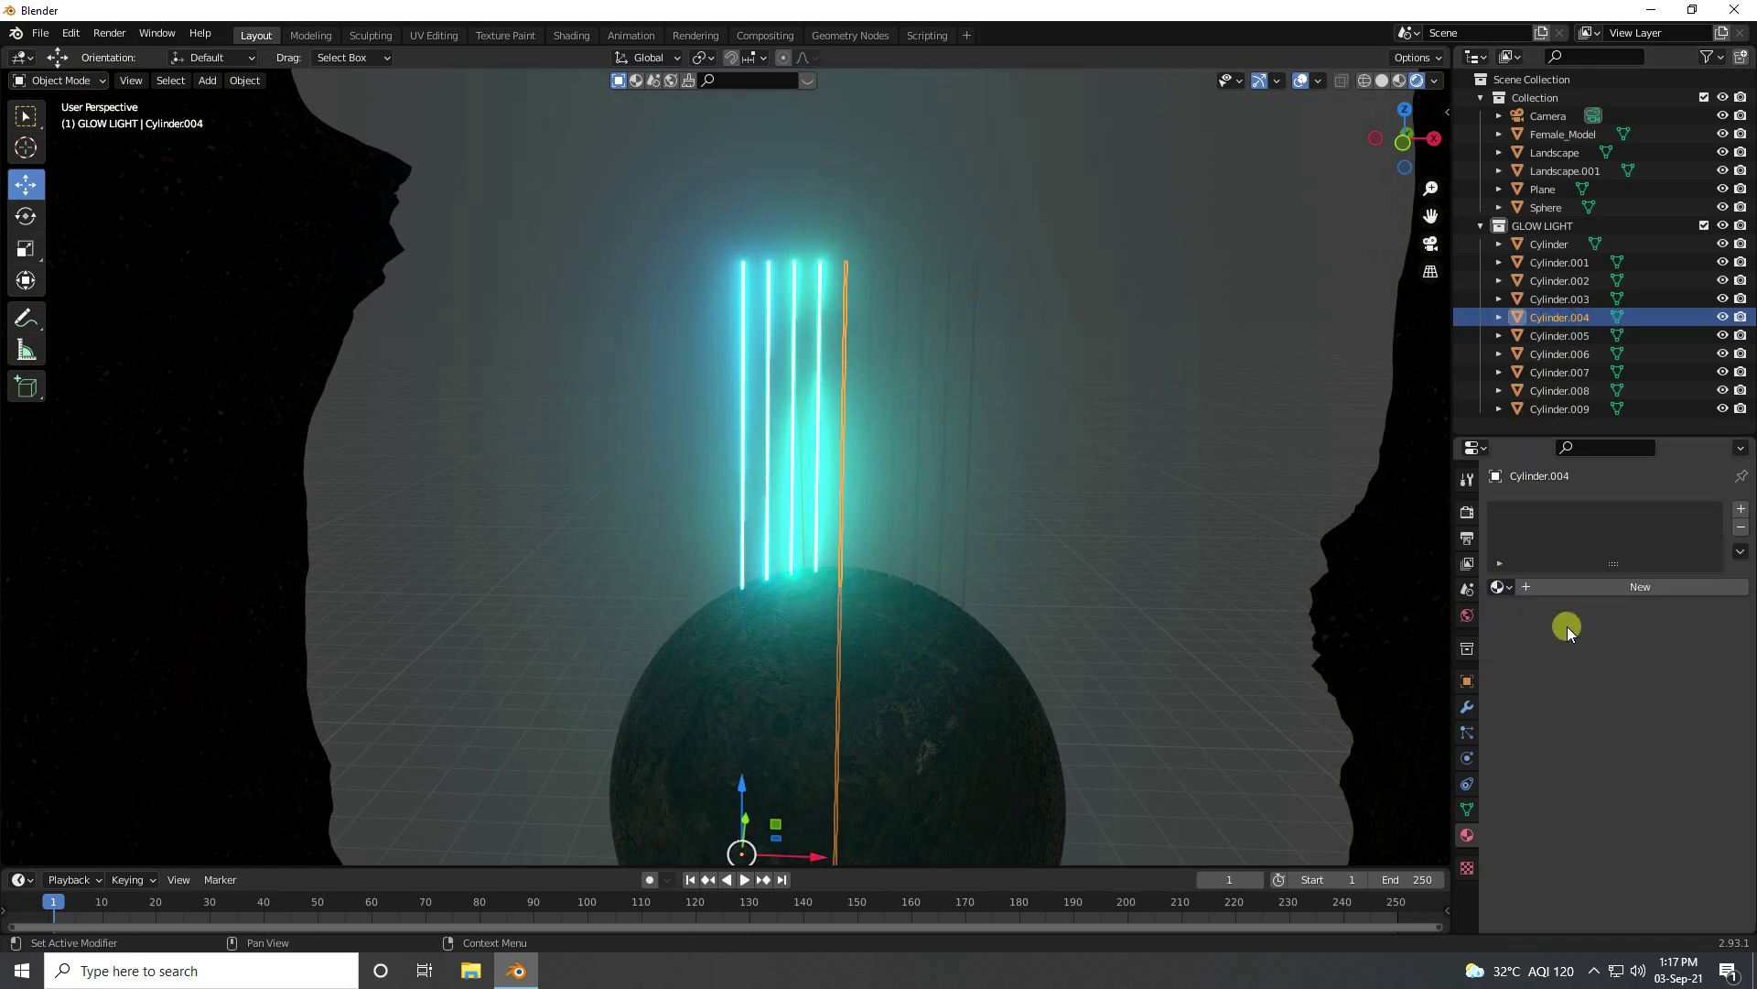
Step: Give Cylinder.004 a new Emission material coloured red at full saturation
left_click(1540, 586)
left_click(1618, 696)
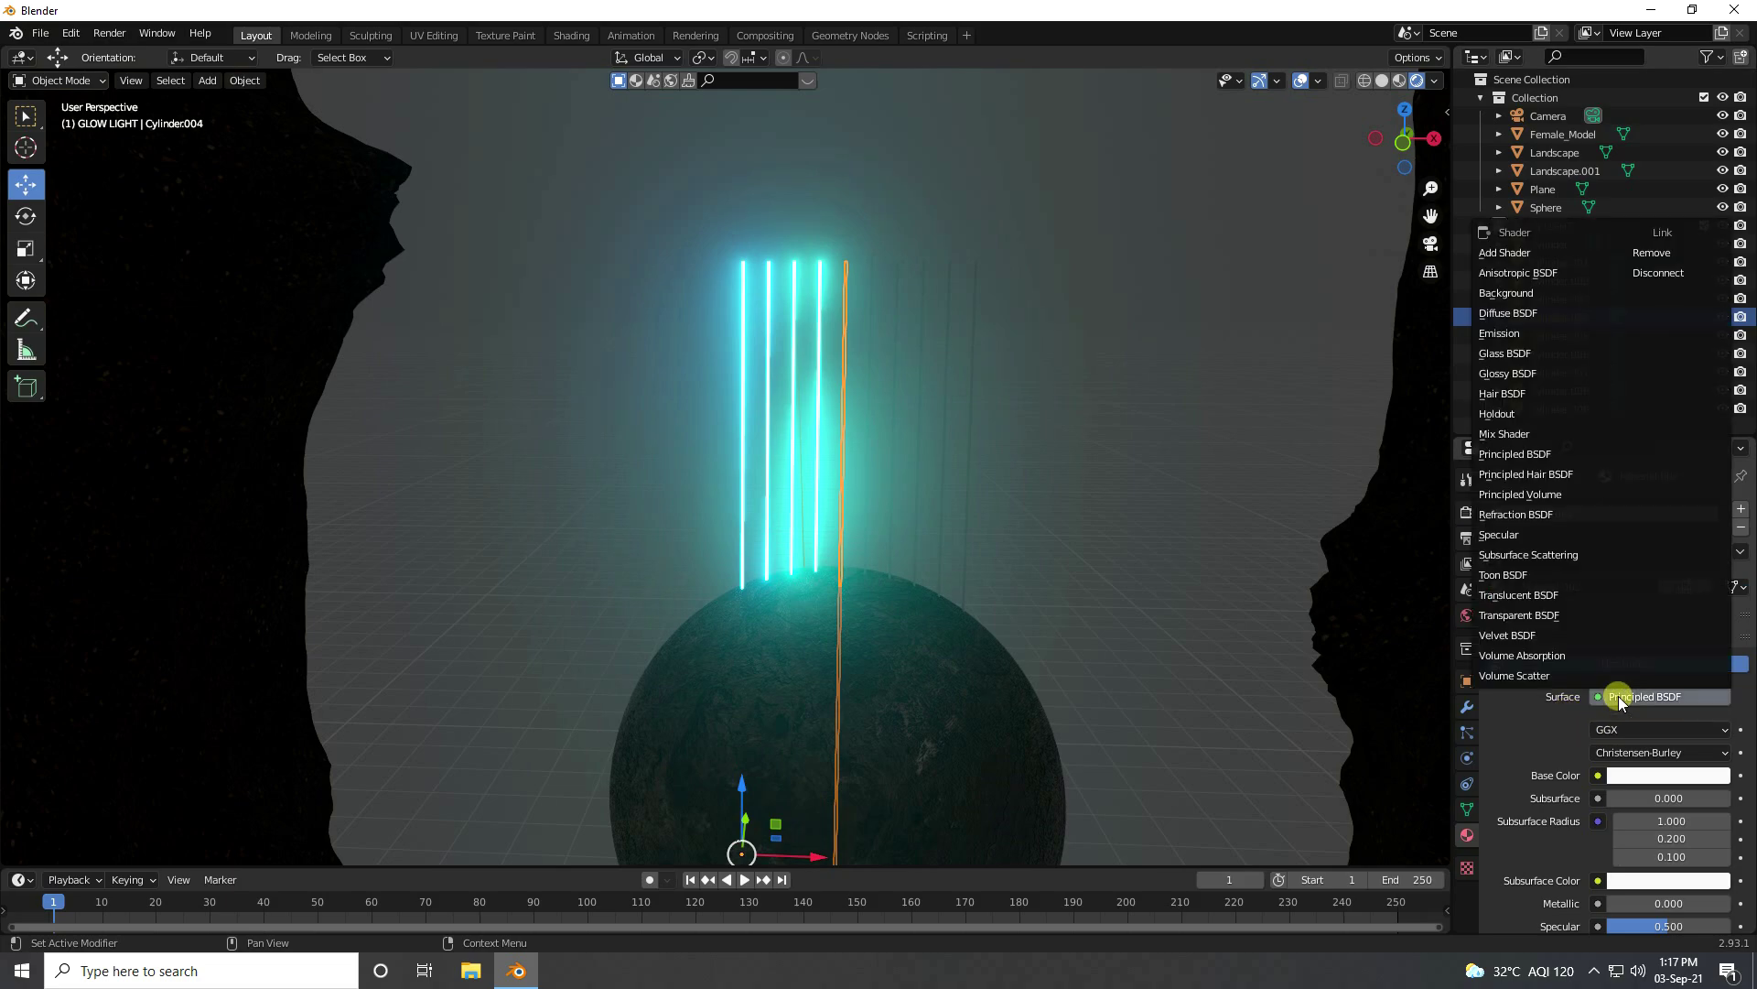
left_click(1510, 333)
left_click(1629, 729)
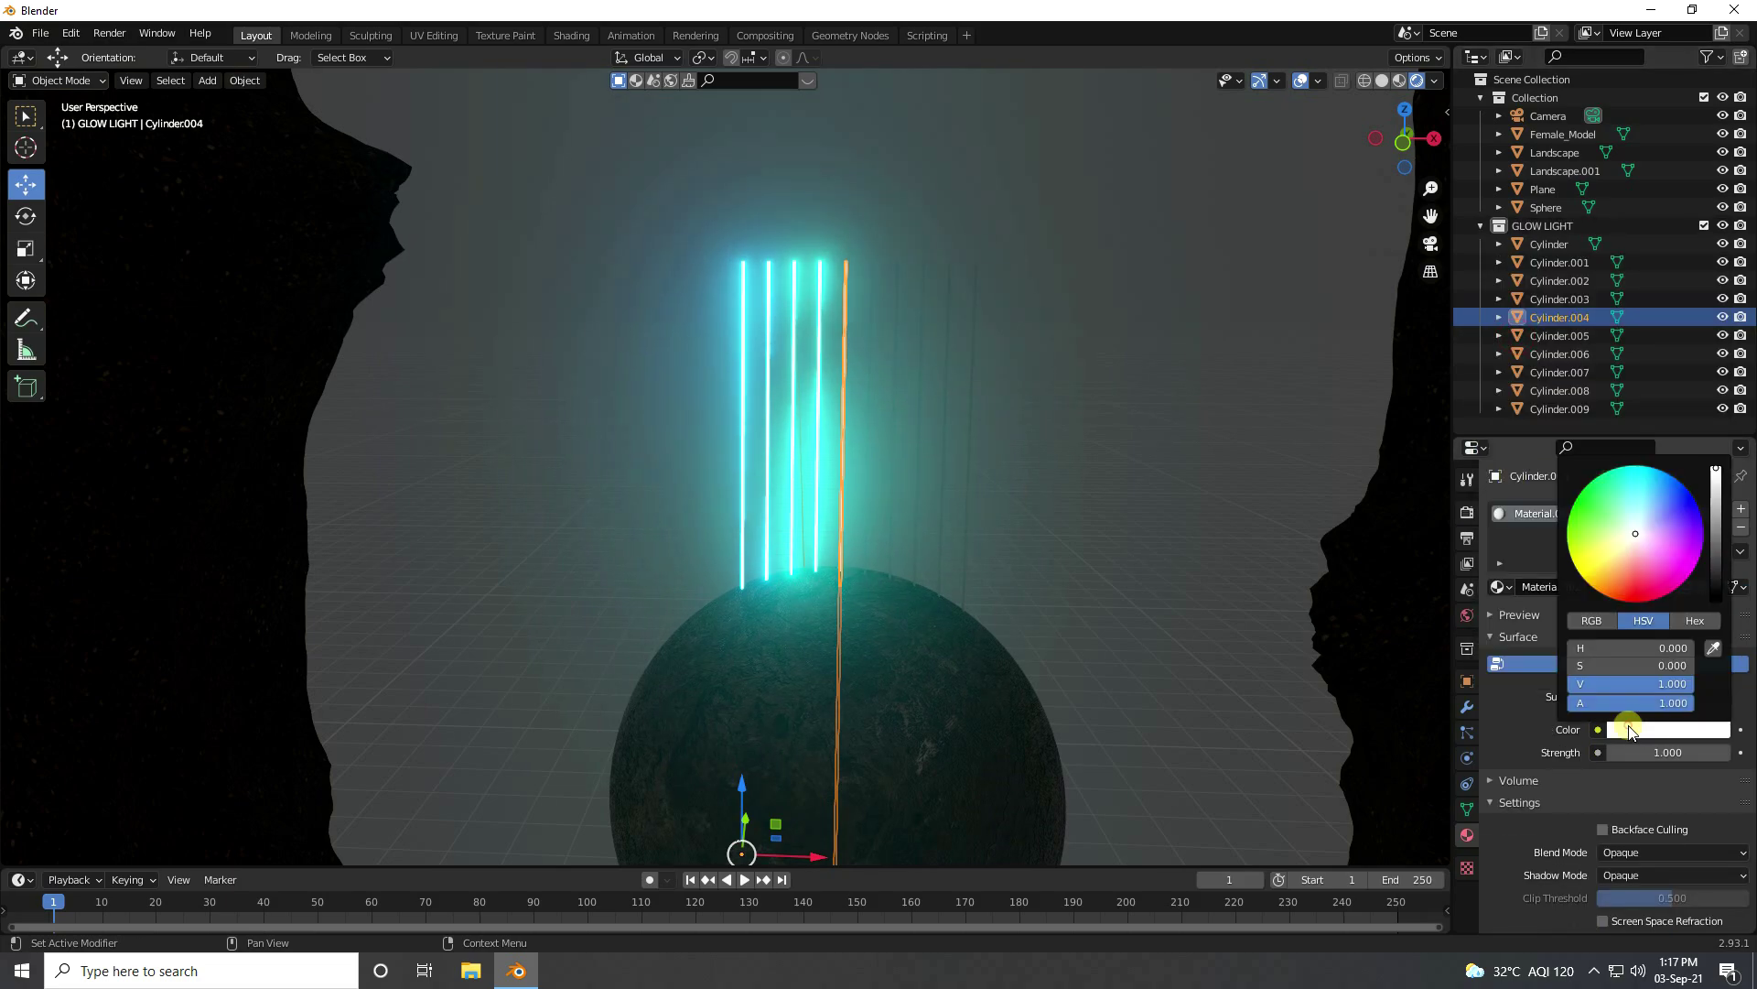
left_click_drag(1622, 664, 1693, 665)
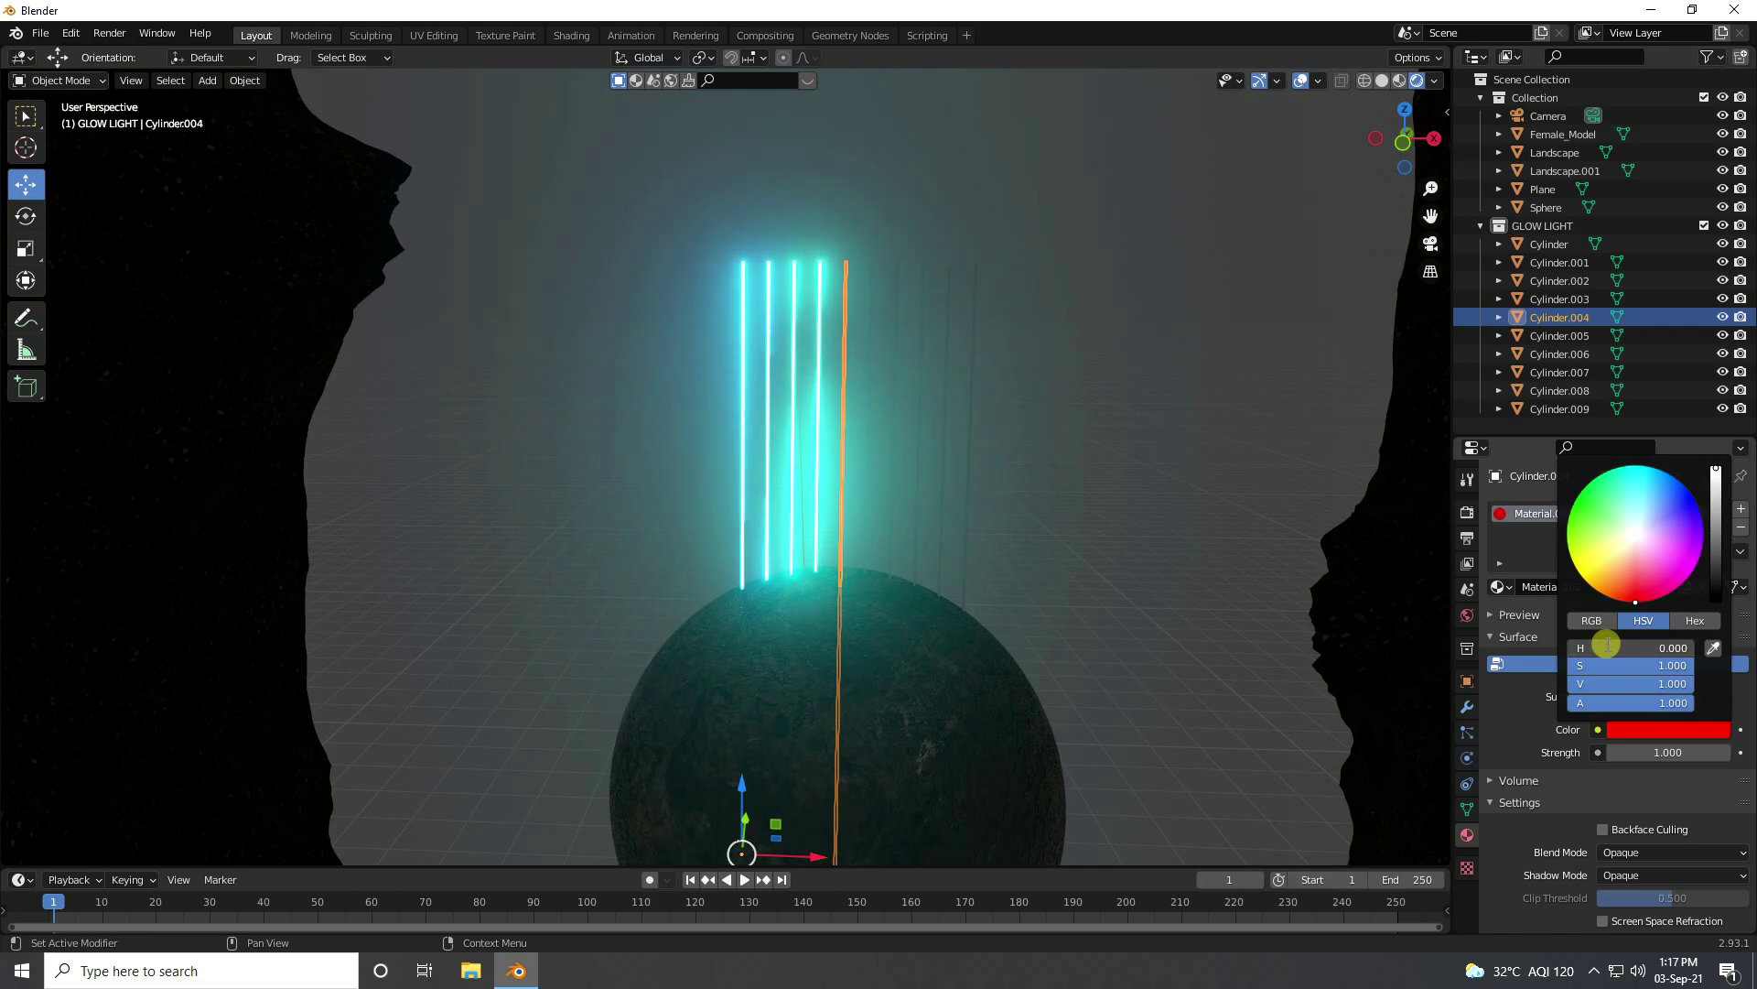
left_click(1666, 648)
Step: Set the emission strength to 200 and name the material 3
left_click(1655, 754)
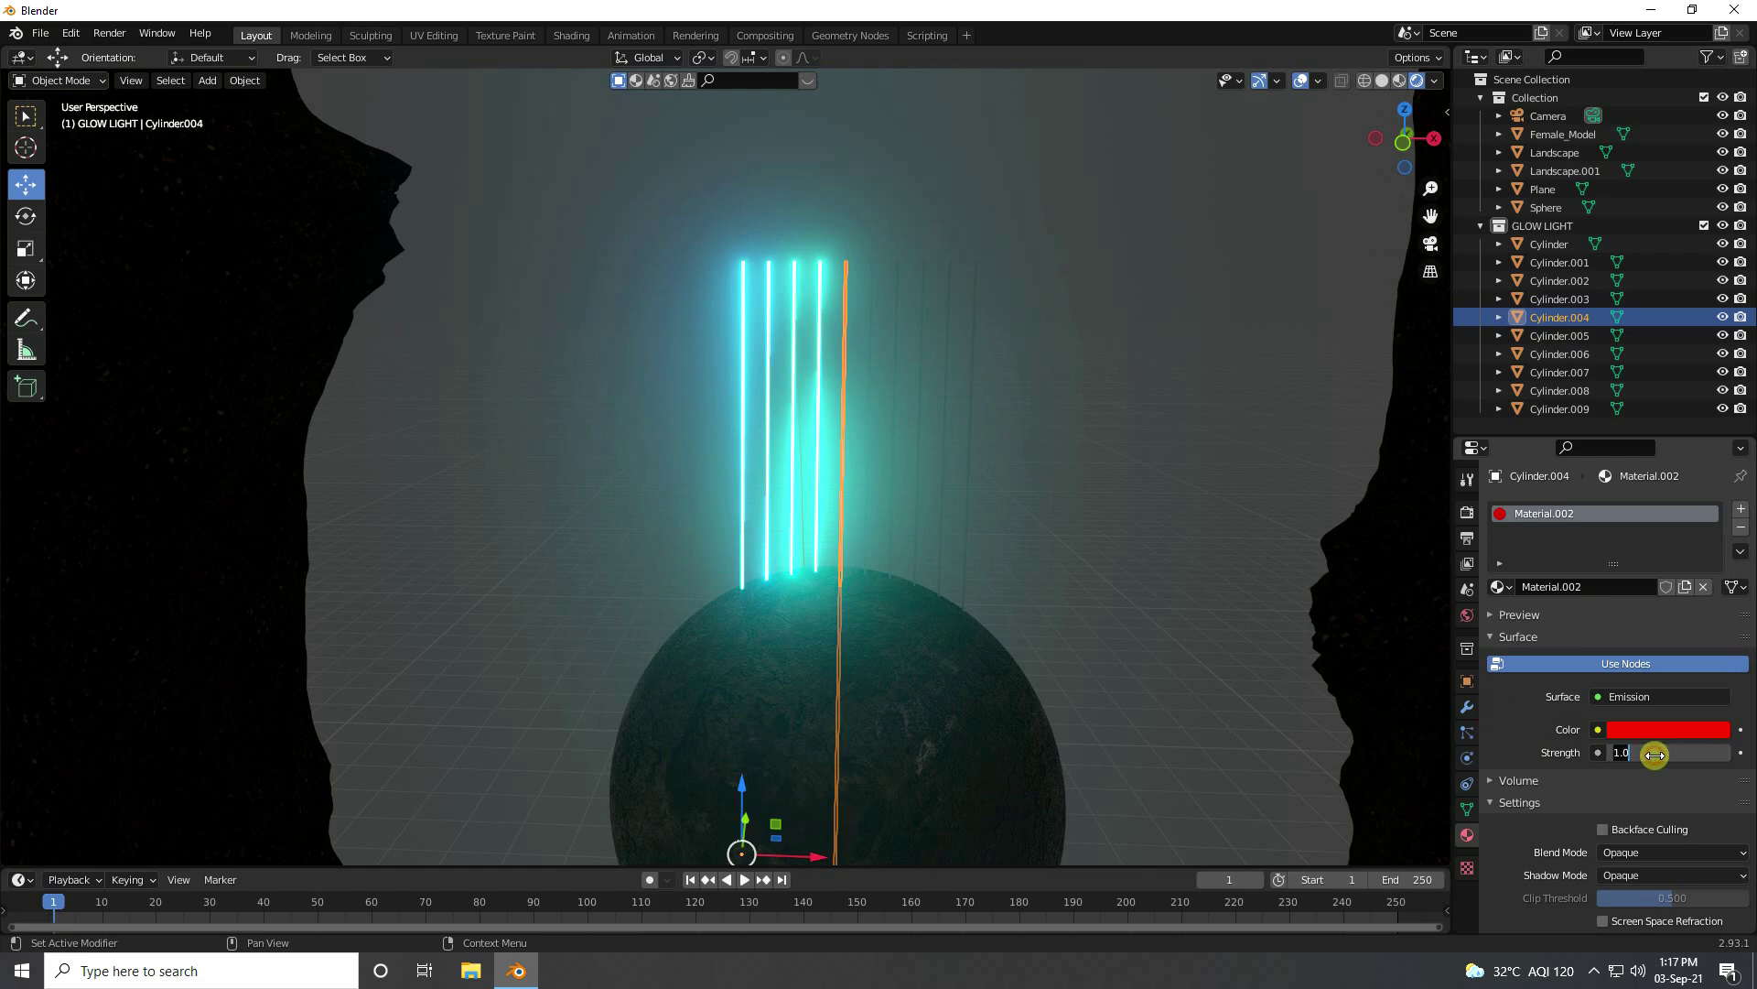
type("200")
key("Return")
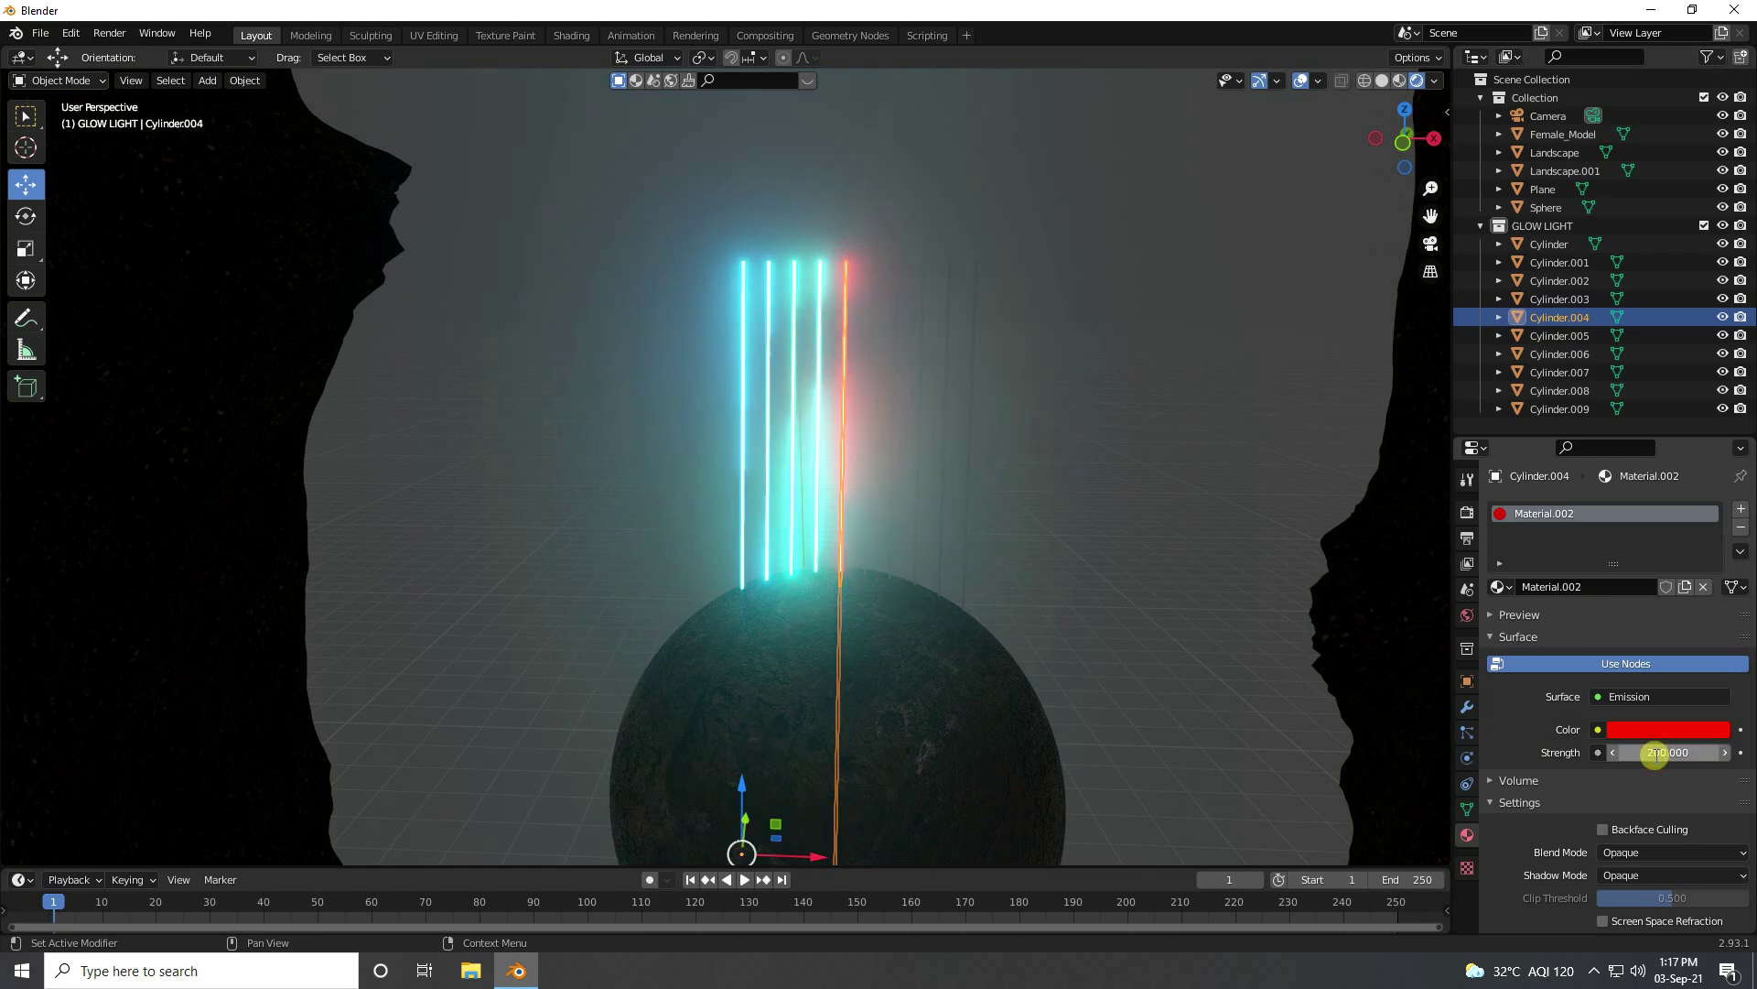
double_click(1602, 586)
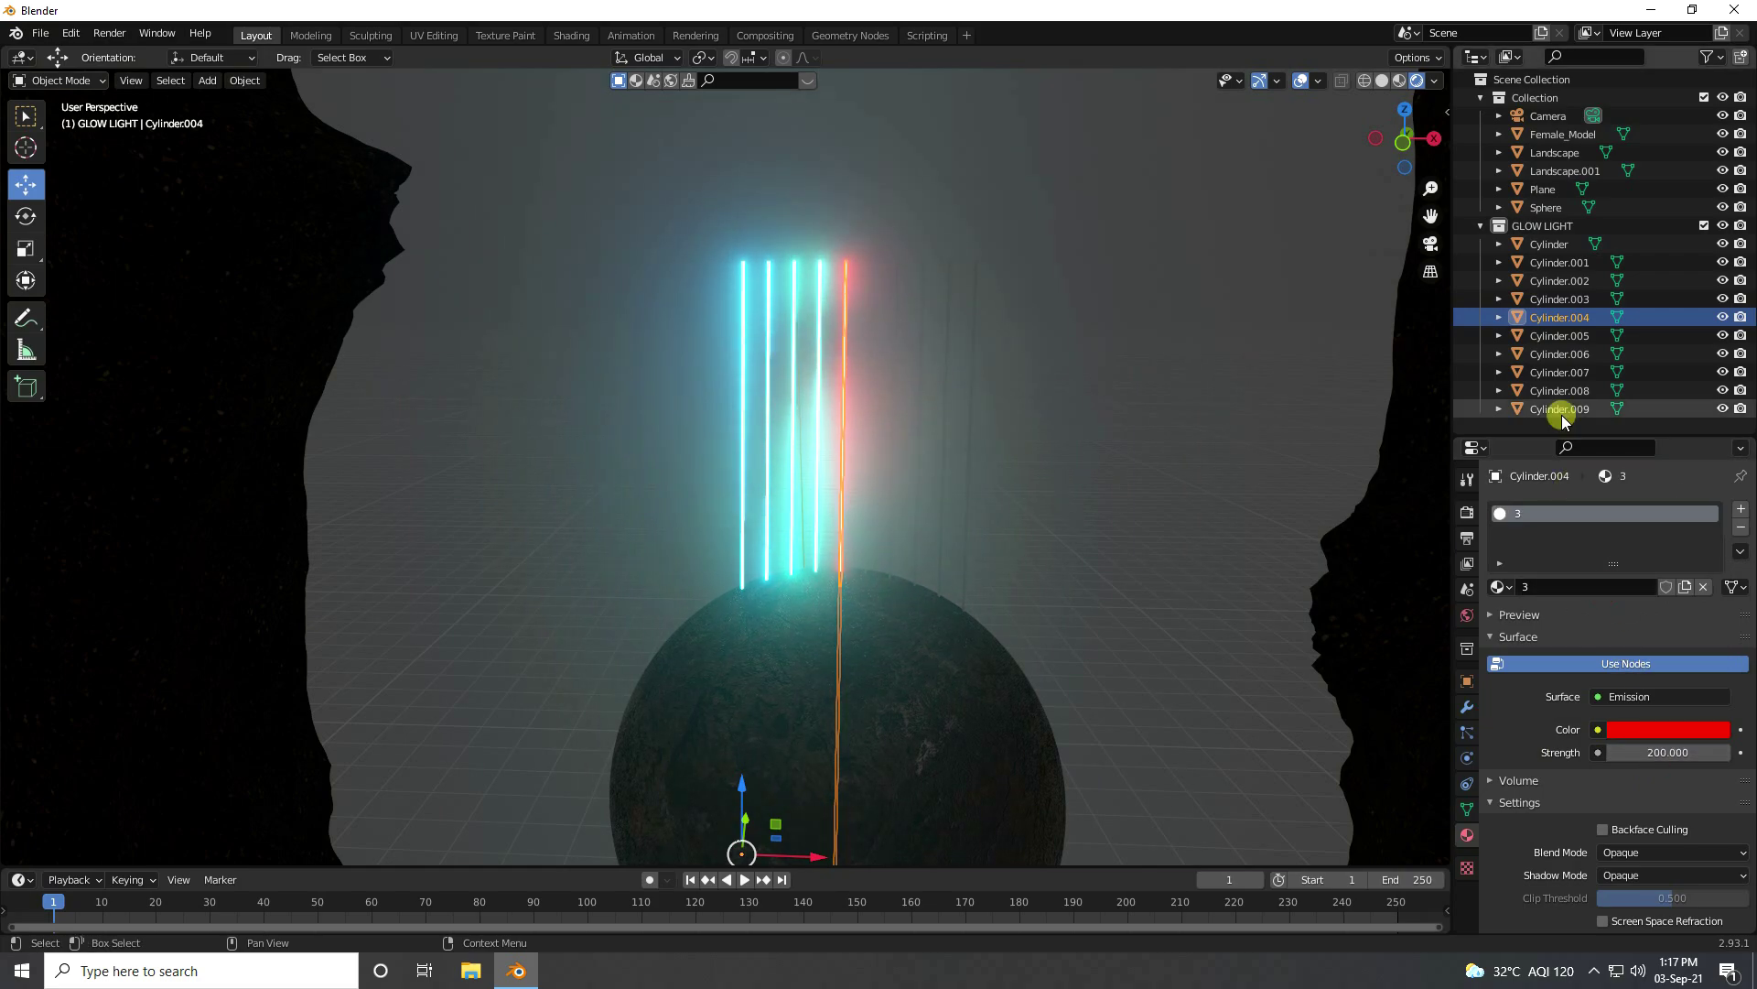
Step: Assign the red material 3 to Cylinder.005
left_click(1561, 335)
left_click(1510, 588)
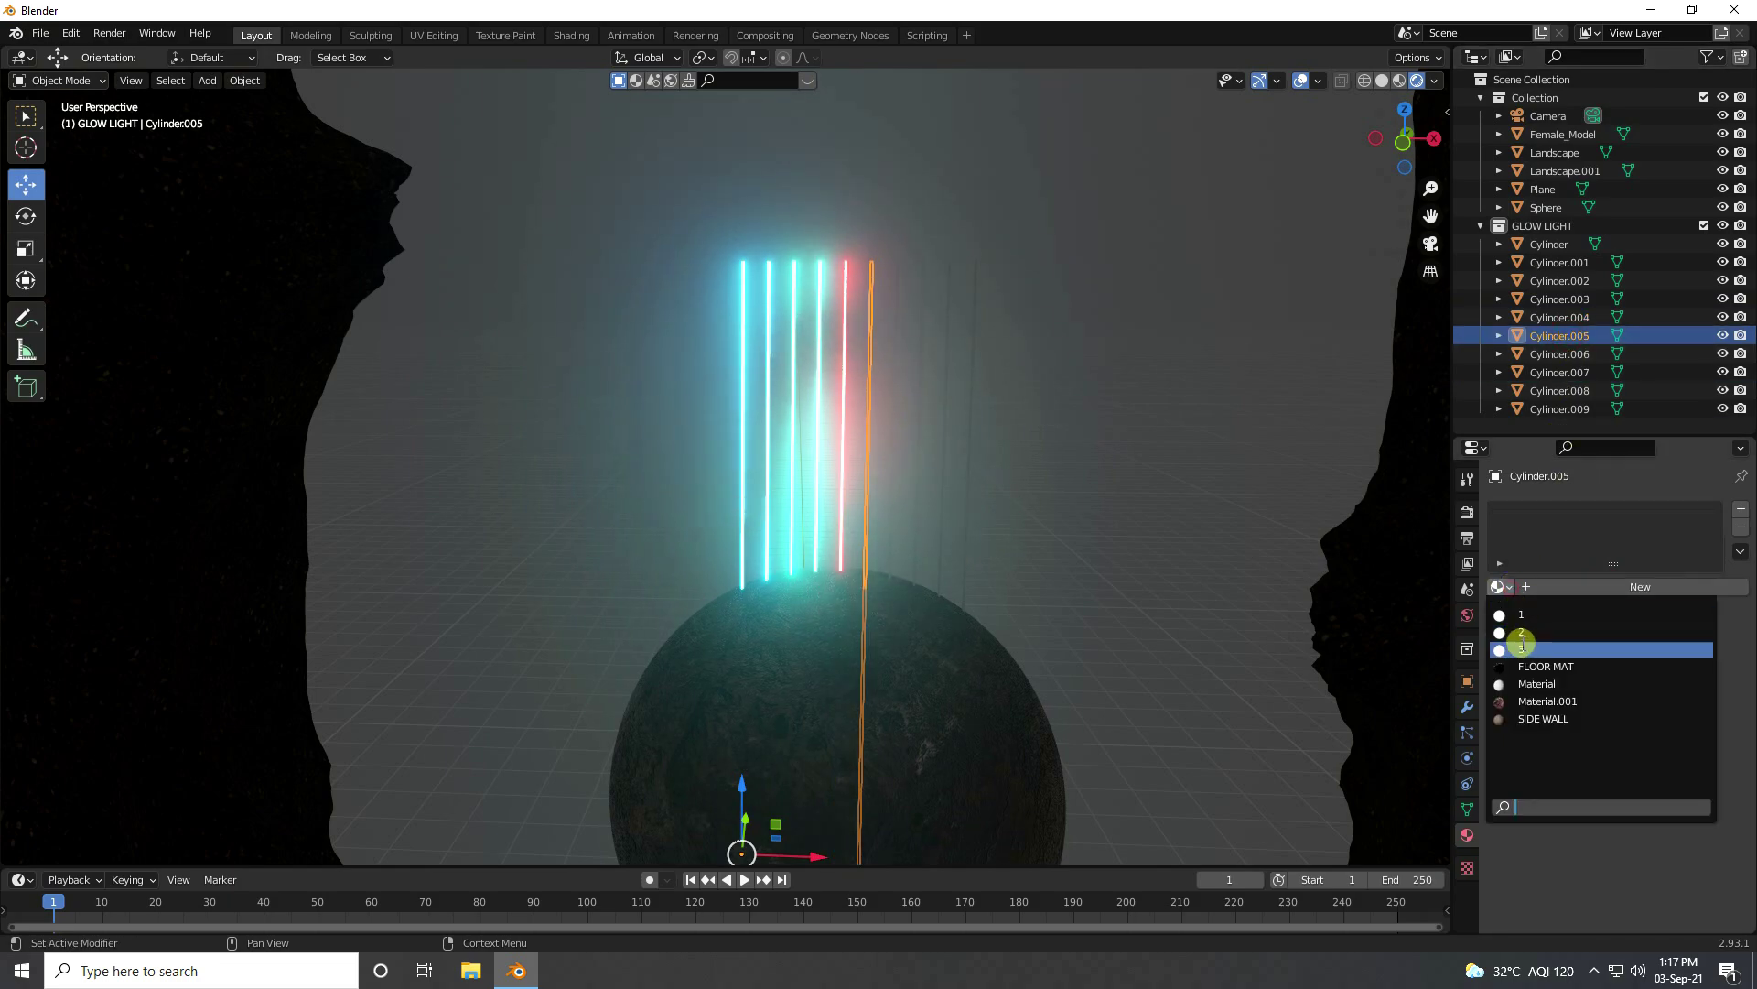
left_click(1522, 652)
left_click(1551, 353)
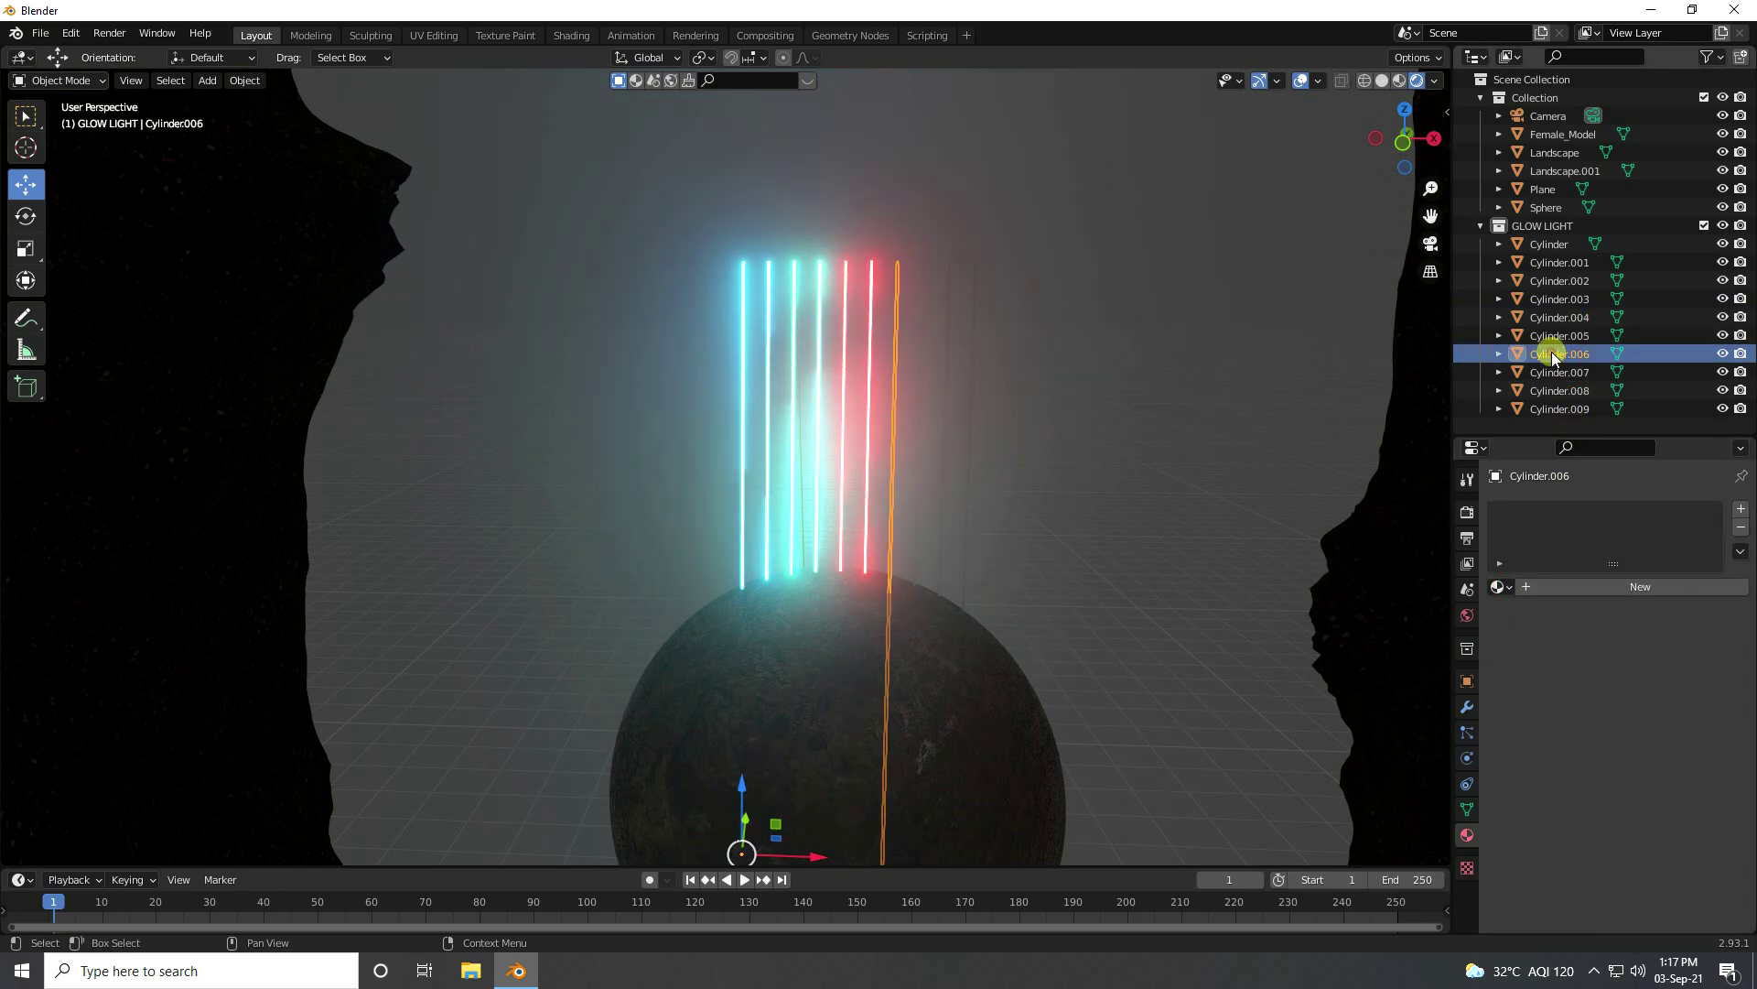
Step: Give Cylinder.006 a new yellow Emission material with saturation 1 and hue 0.16
left_click(1567, 587)
left_click(1620, 697)
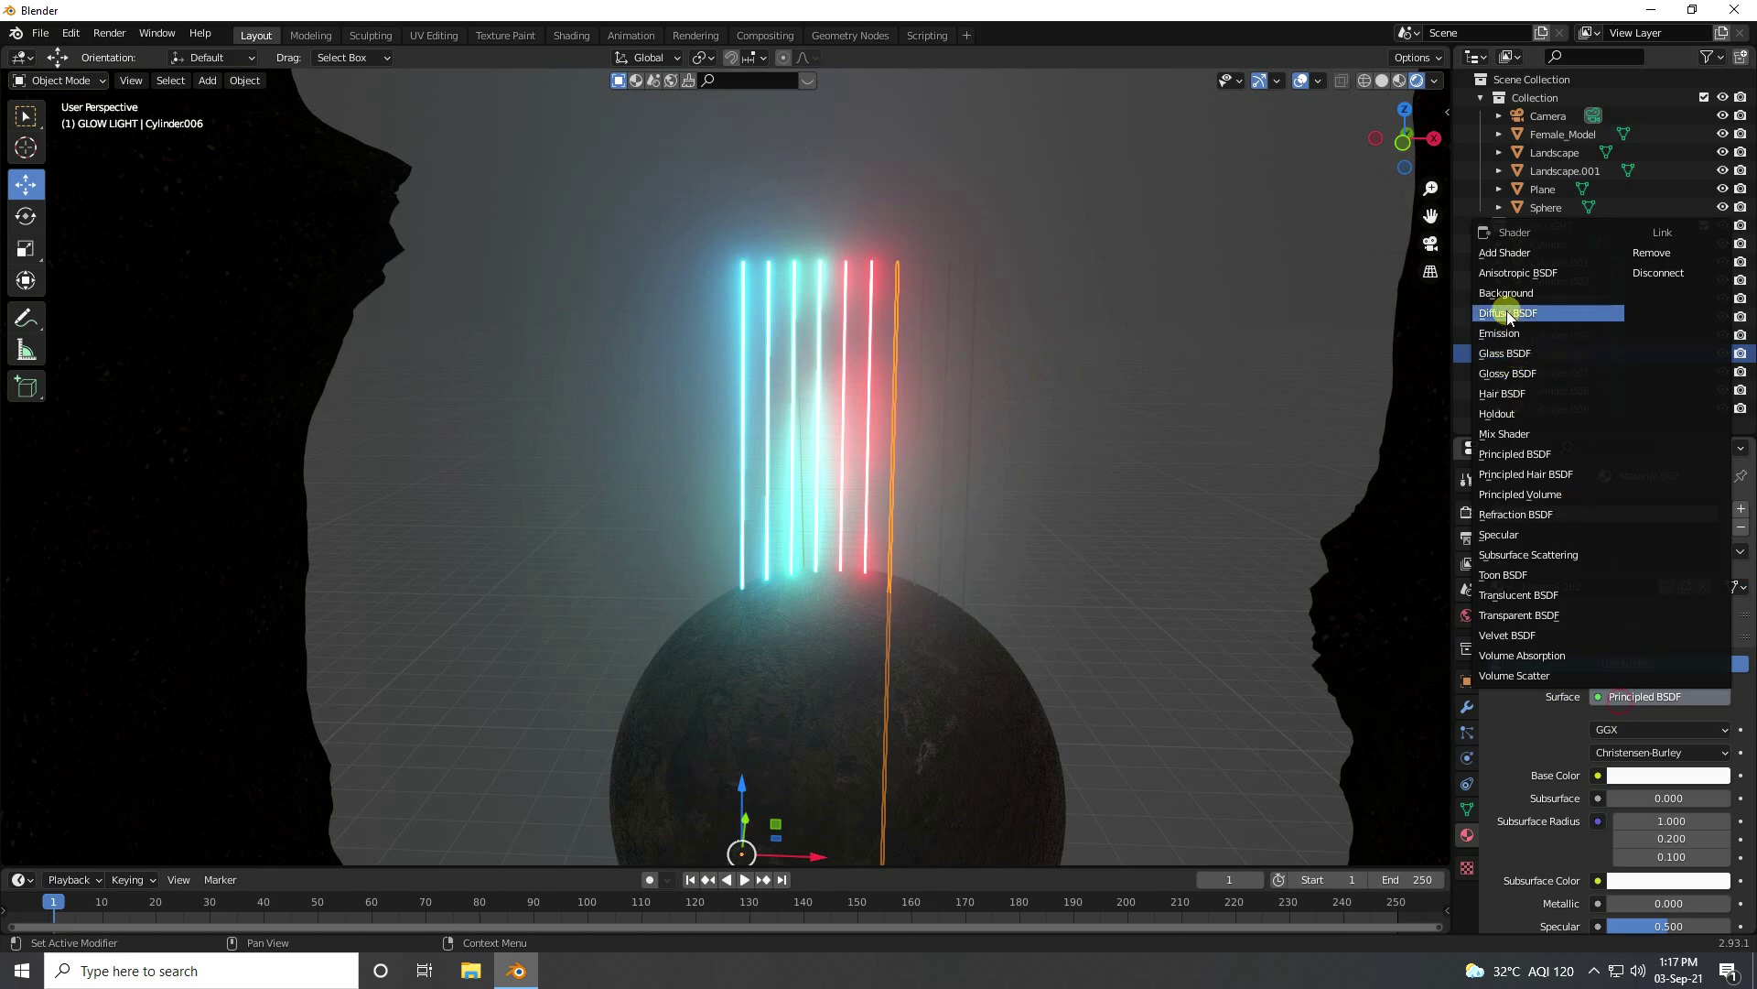
left_click(1501, 333)
left_click(1632, 730)
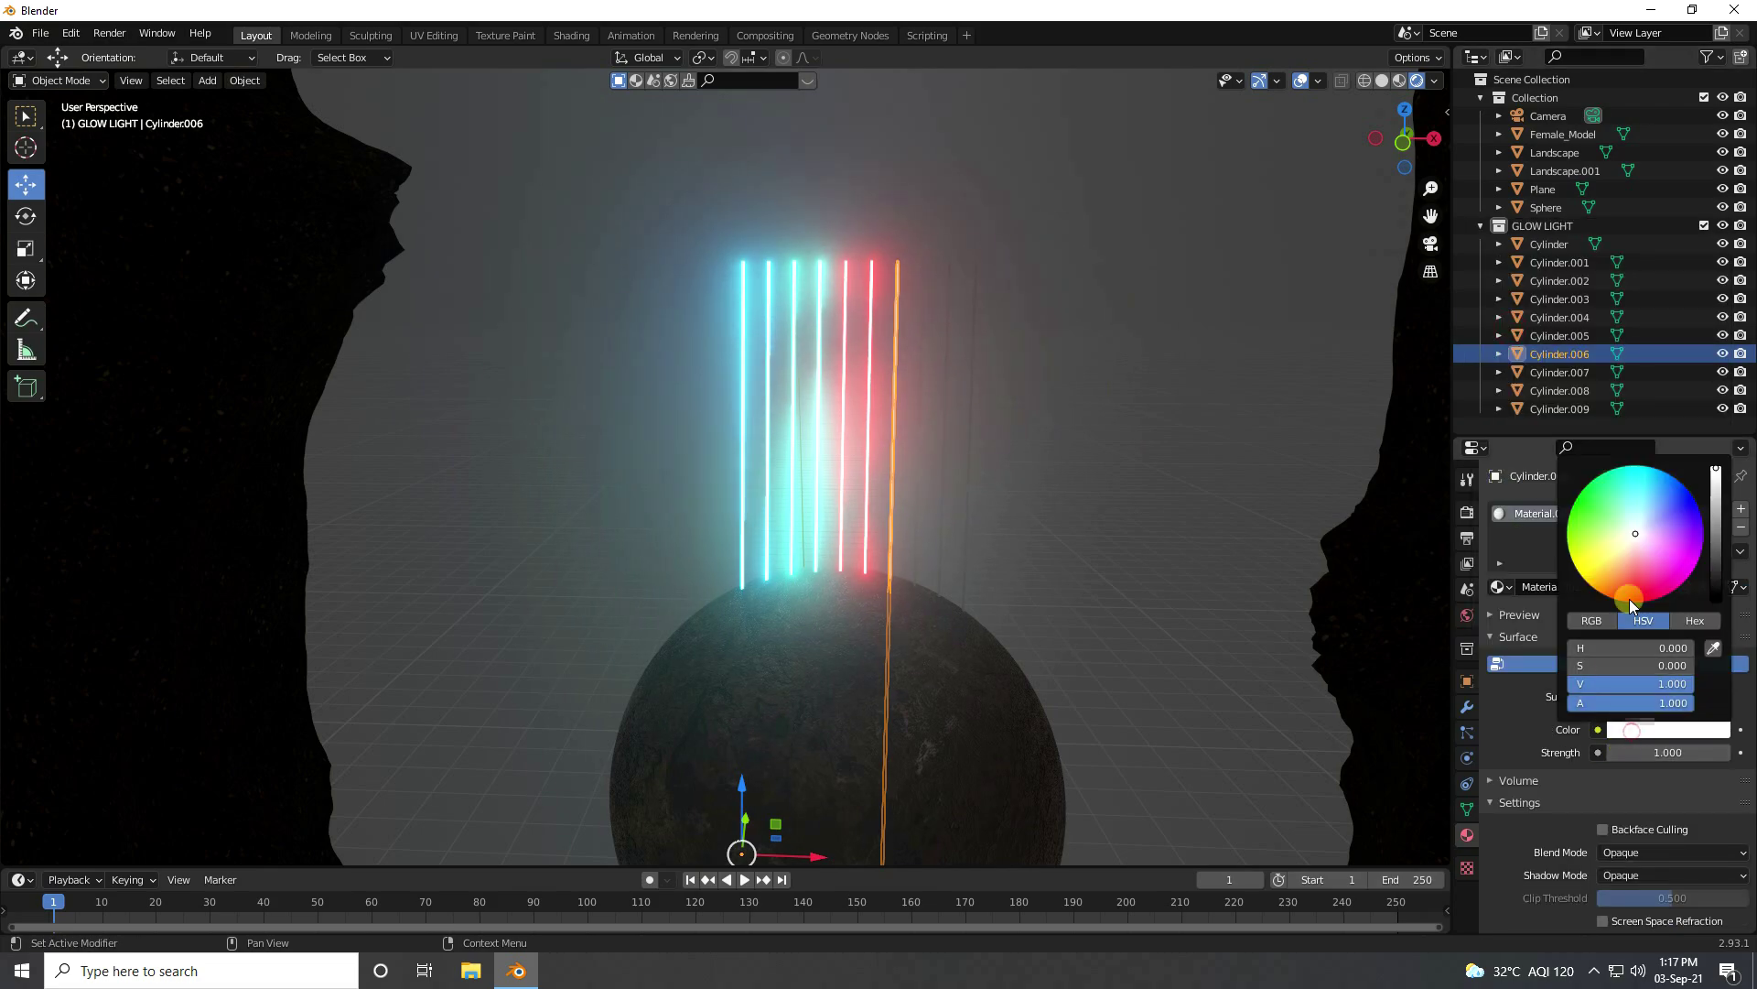
left_click_drag(1611, 672, 1694, 672)
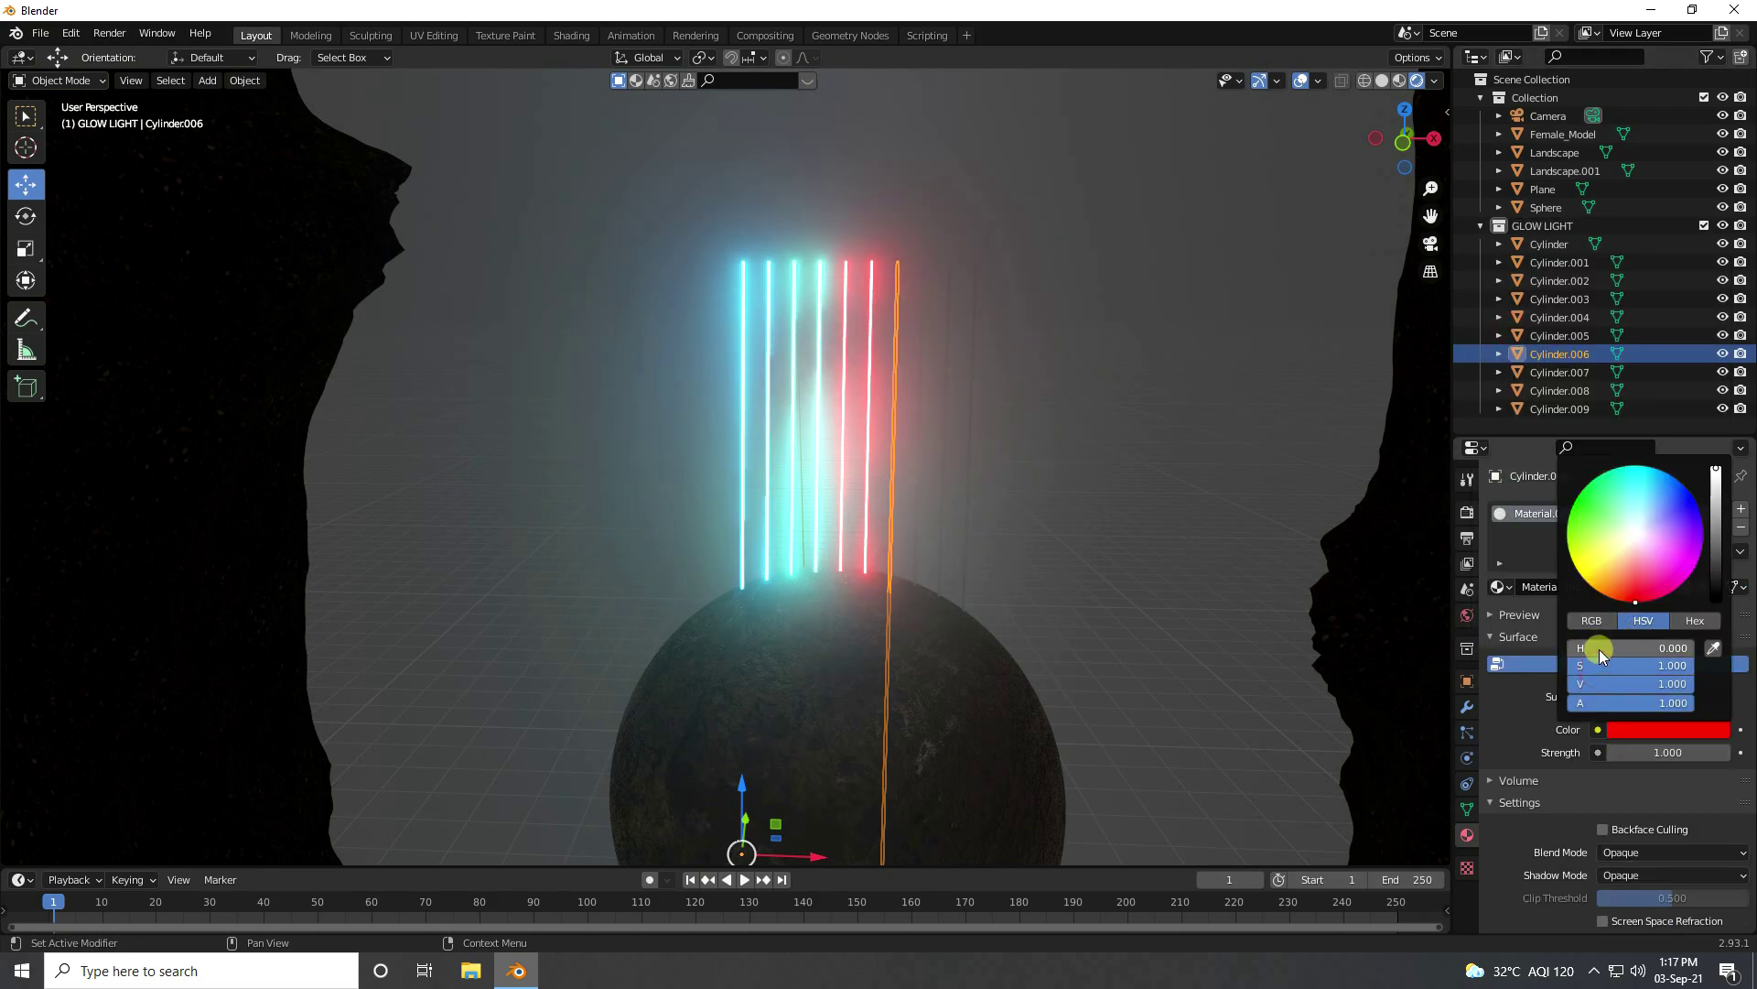
double_click(1600, 649)
type("0.1")
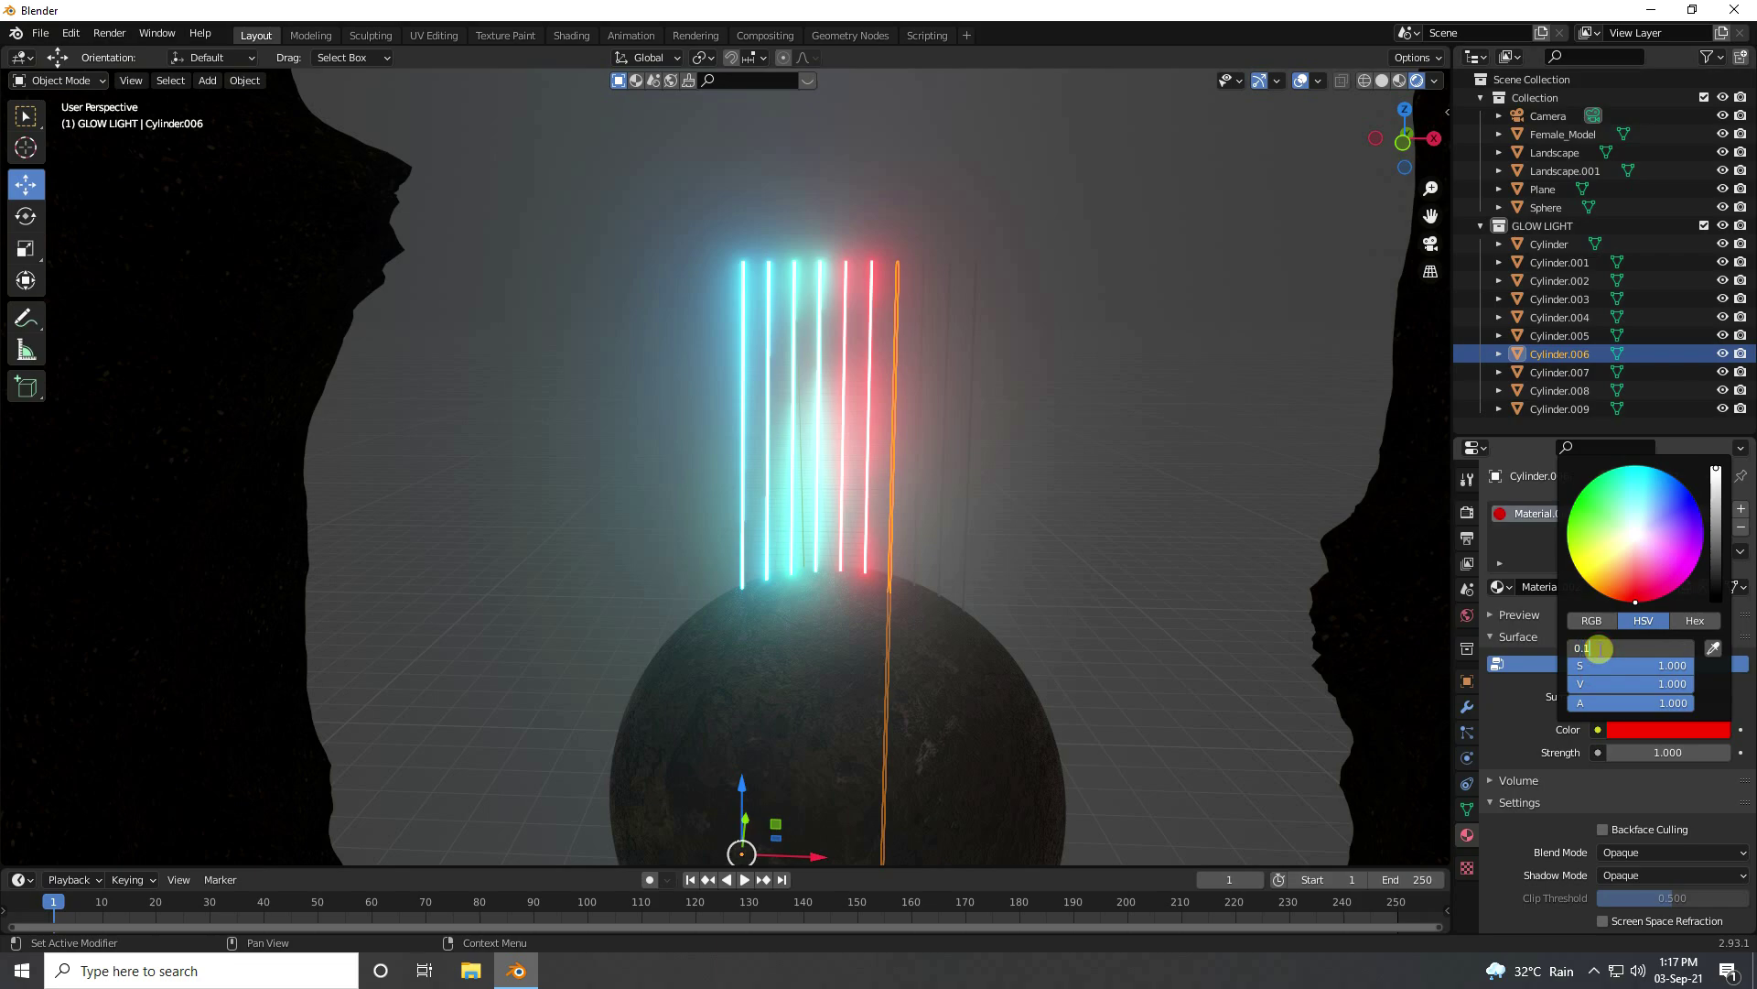
type("6")
key("Return")
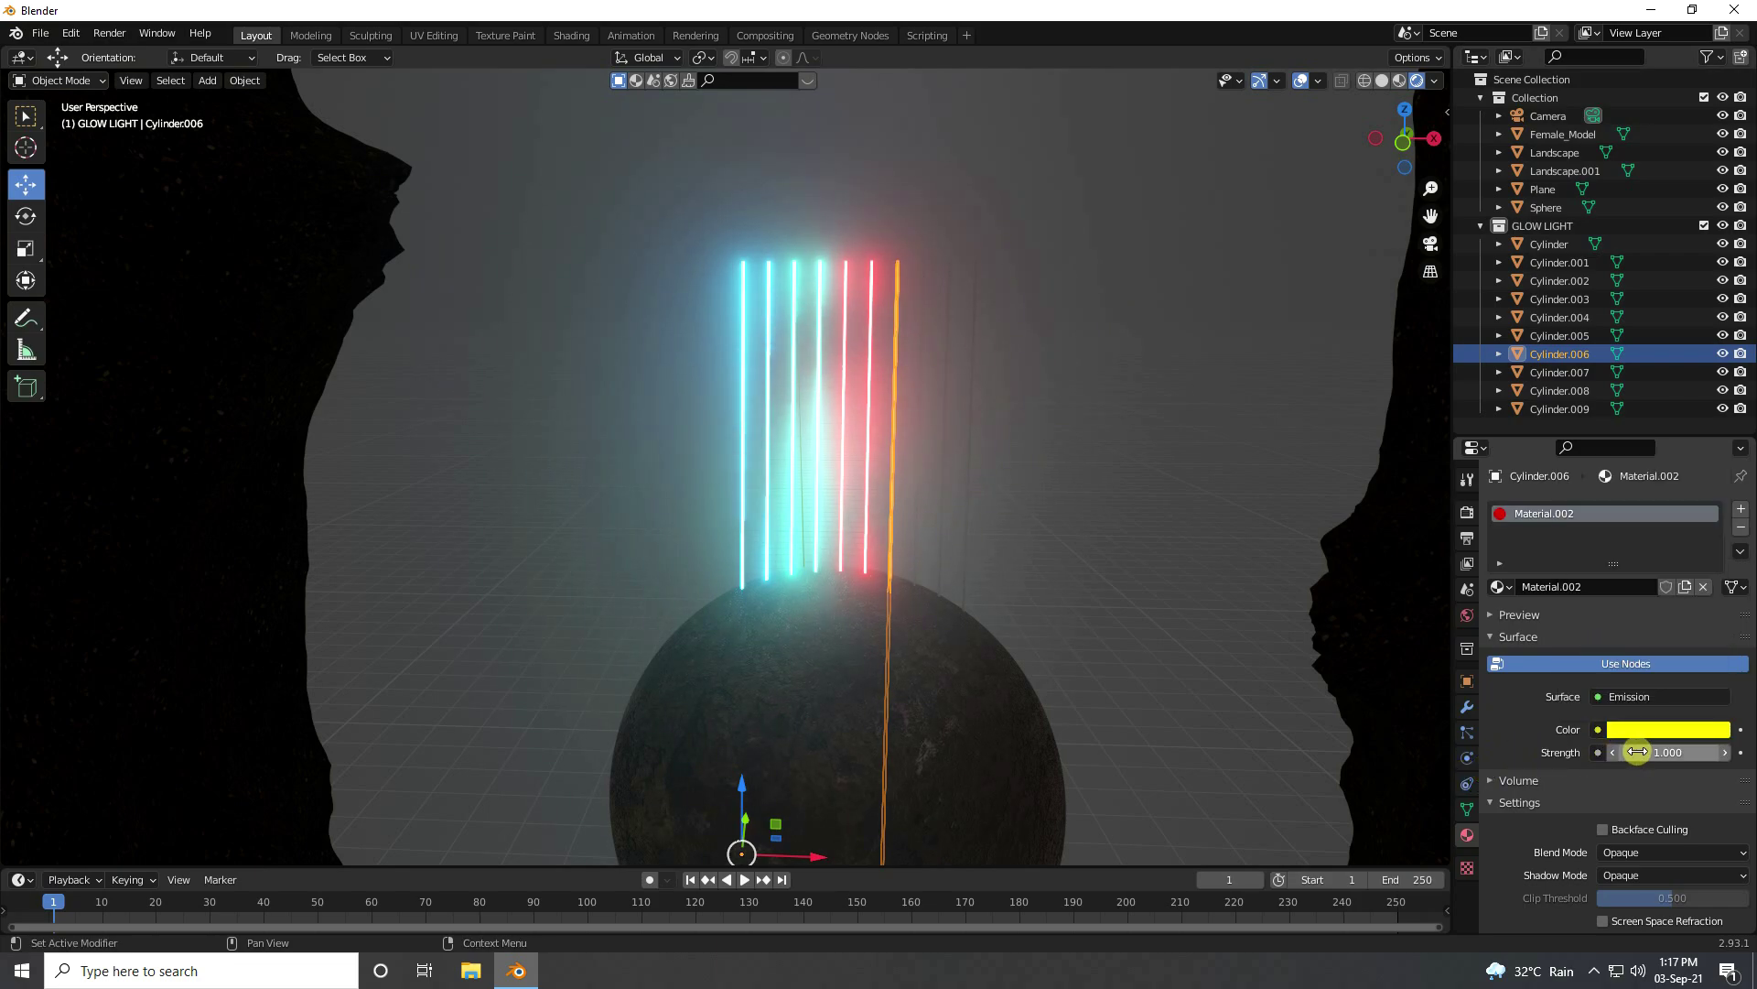
Step: Set the emission strength to 200 and name the yellow material 4
left_click(1638, 751)
type("200")
key("Return")
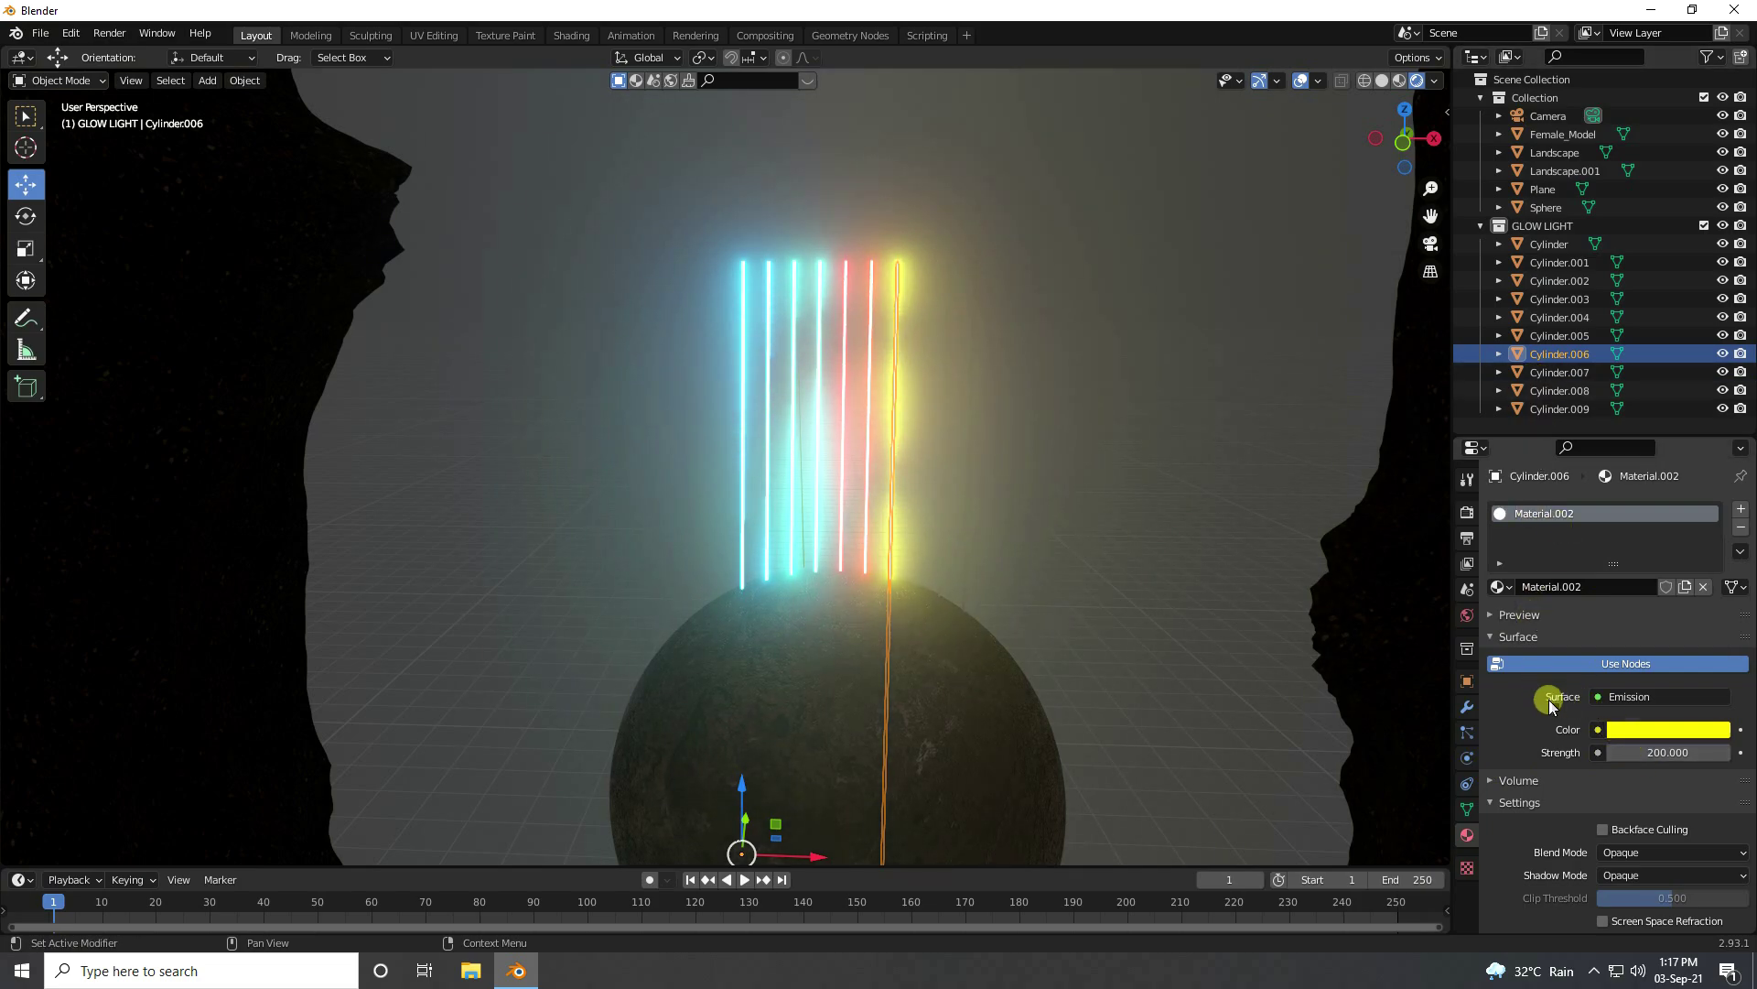
left_click(1557, 335)
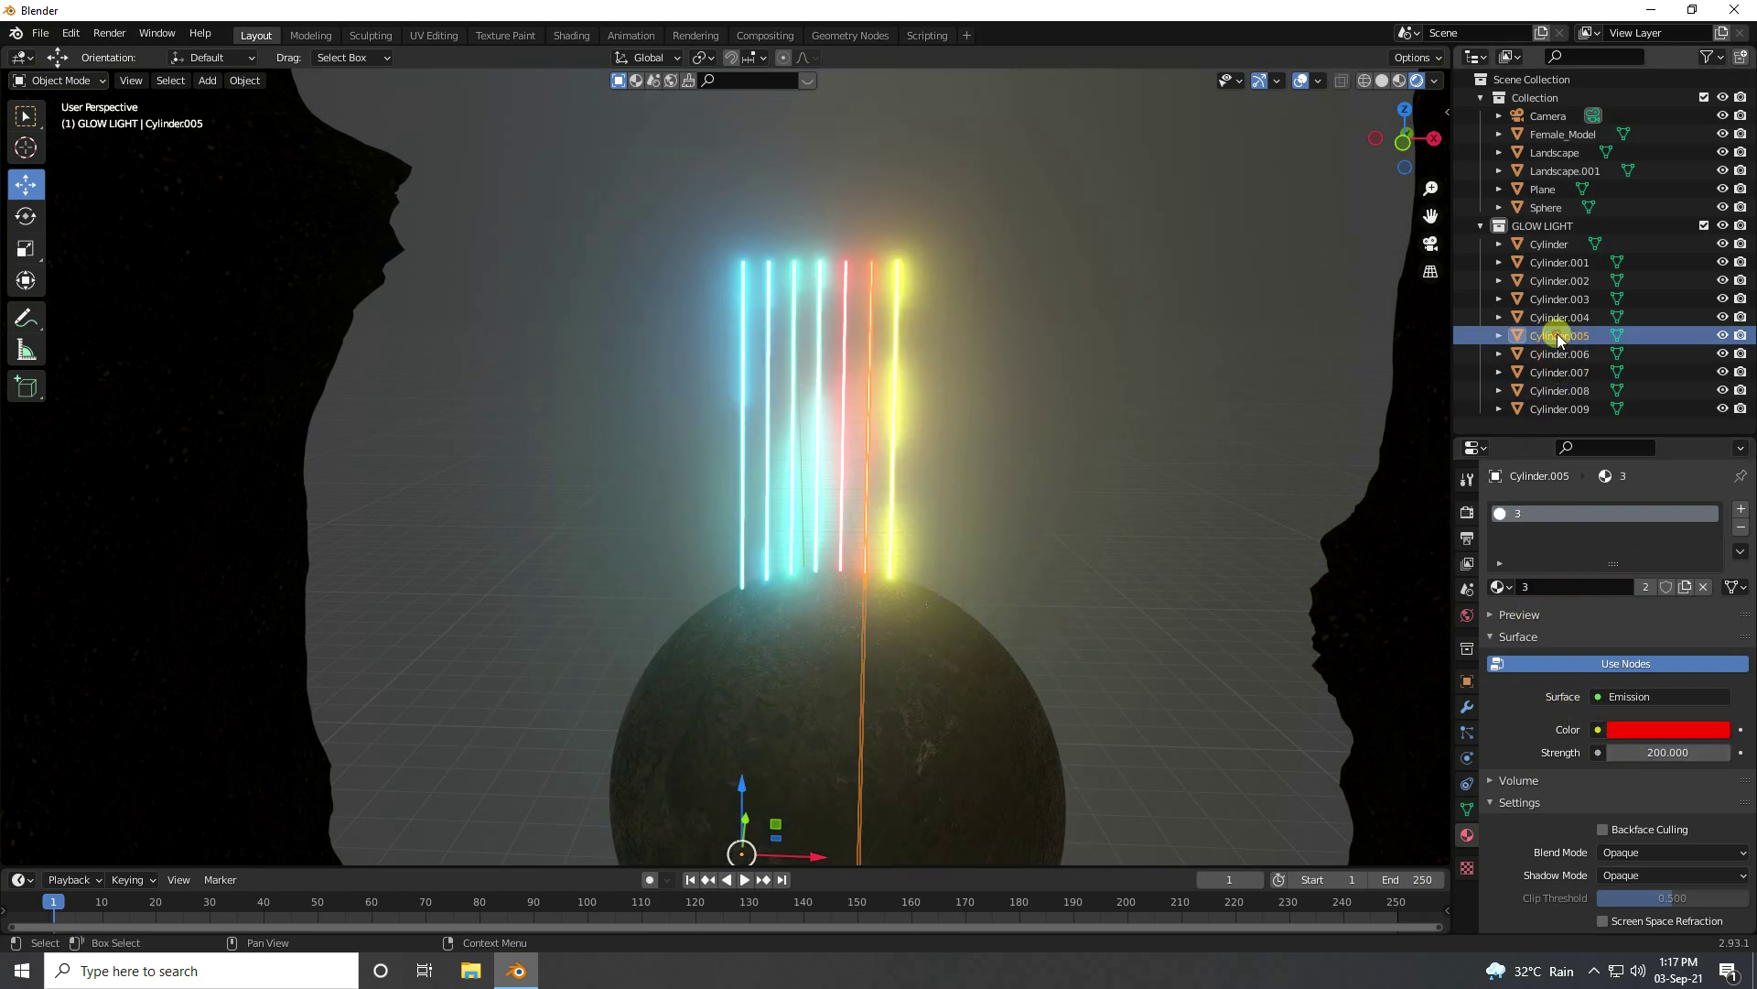
left_click(1556, 354)
left_click(1554, 372)
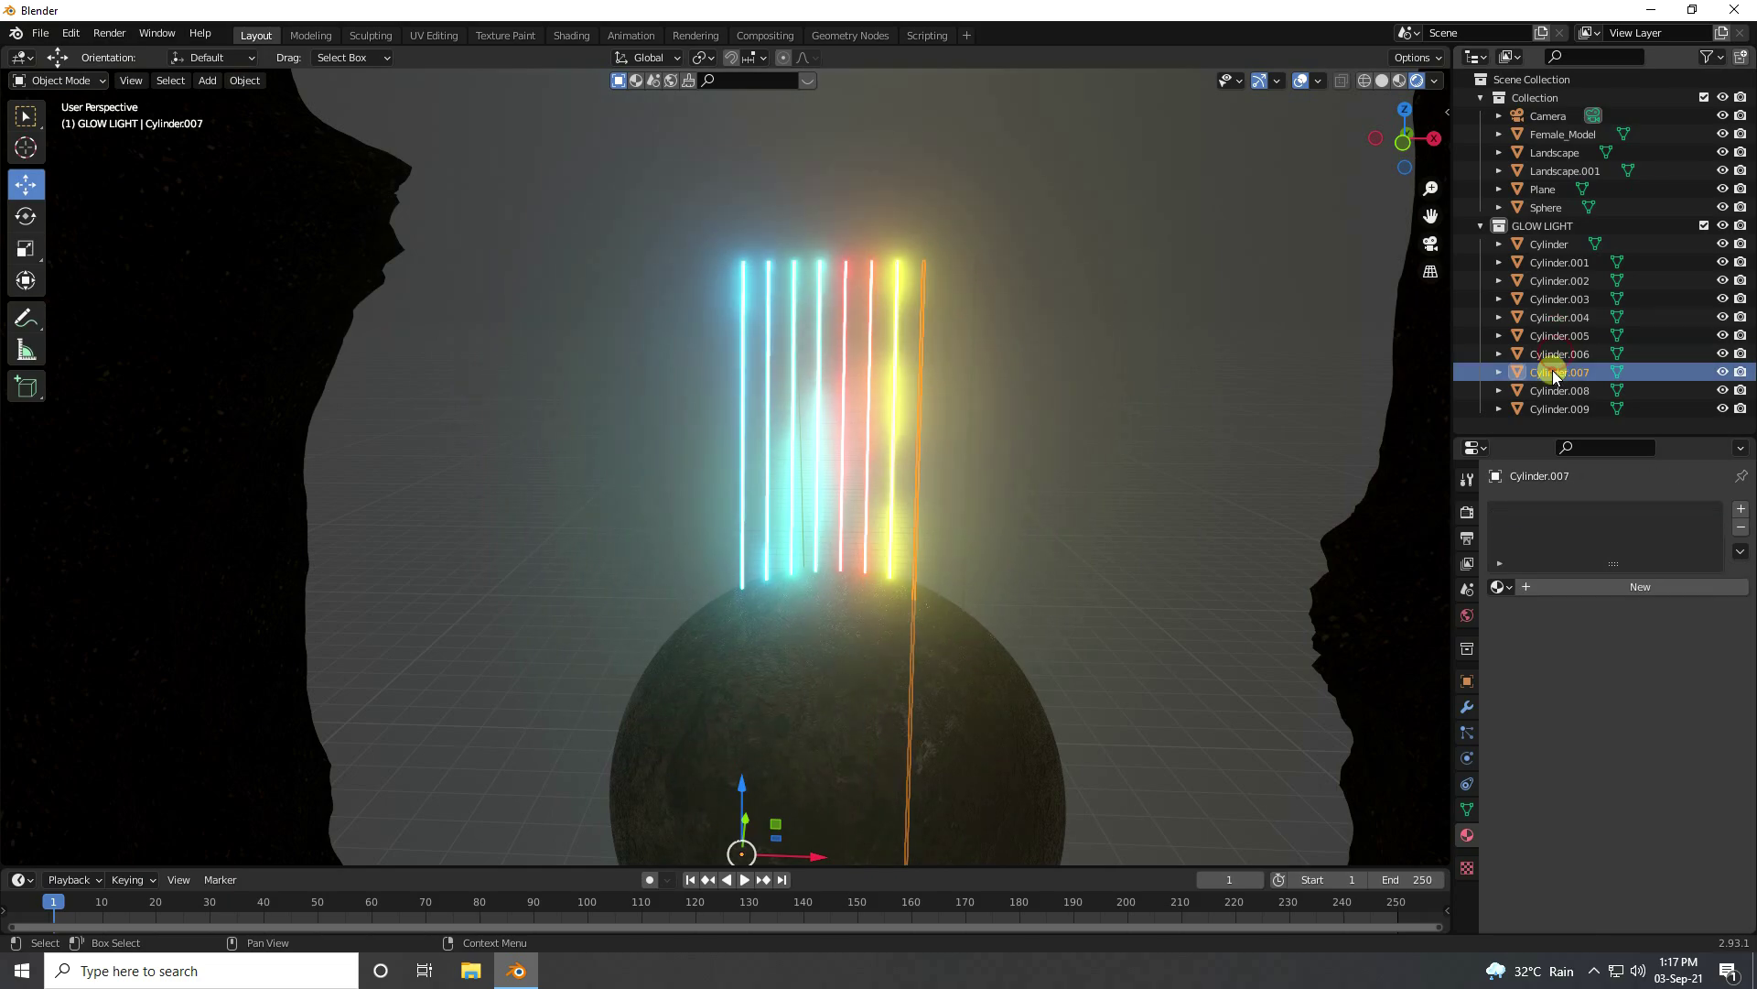
left_click(1506, 586)
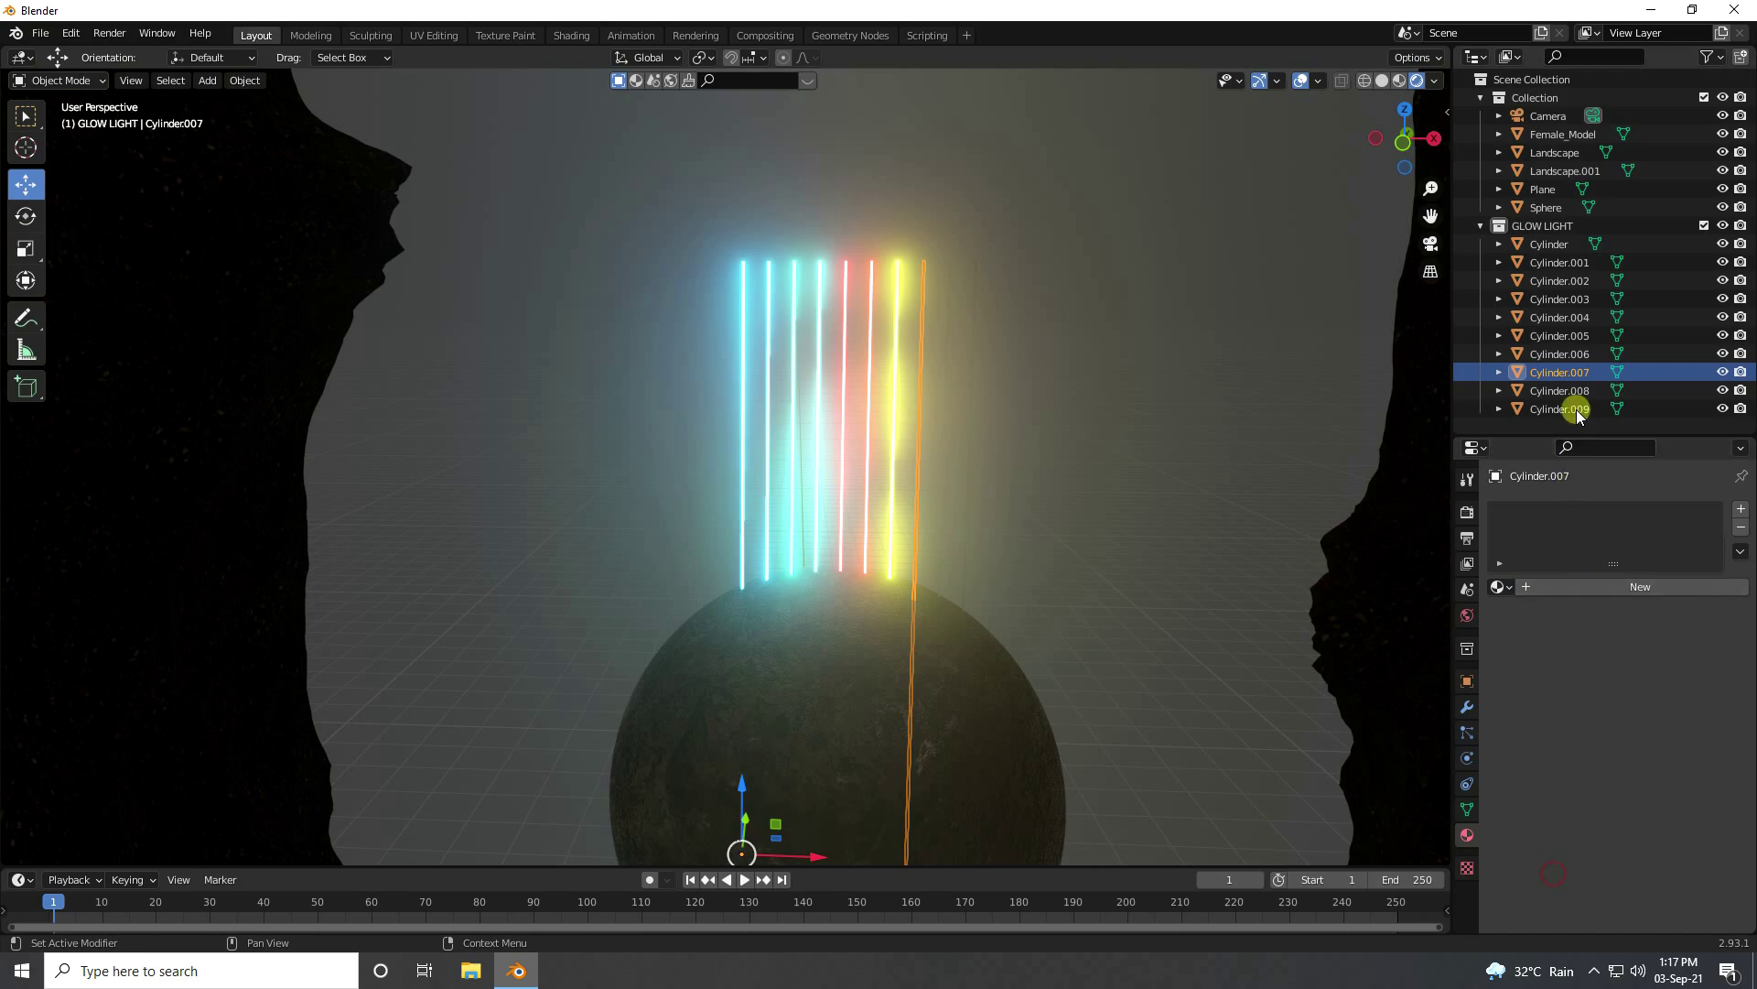
left_click(1558, 353)
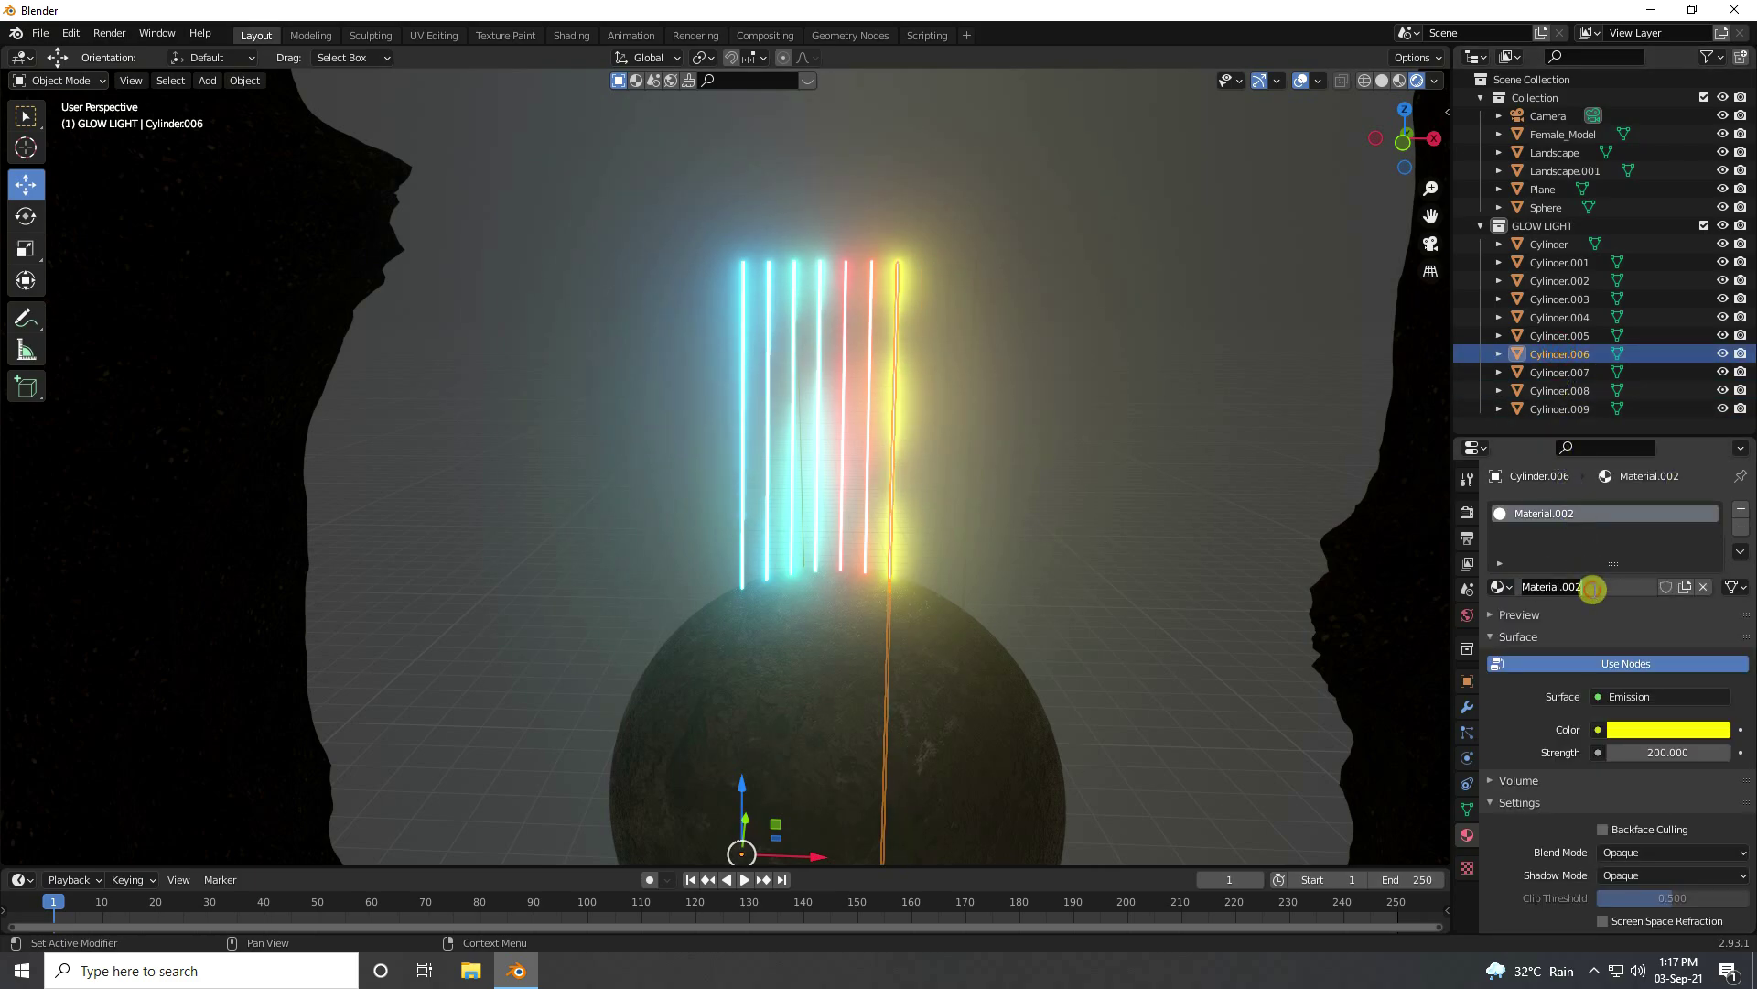
left_click(1593, 588)
type("4")
key("Return")
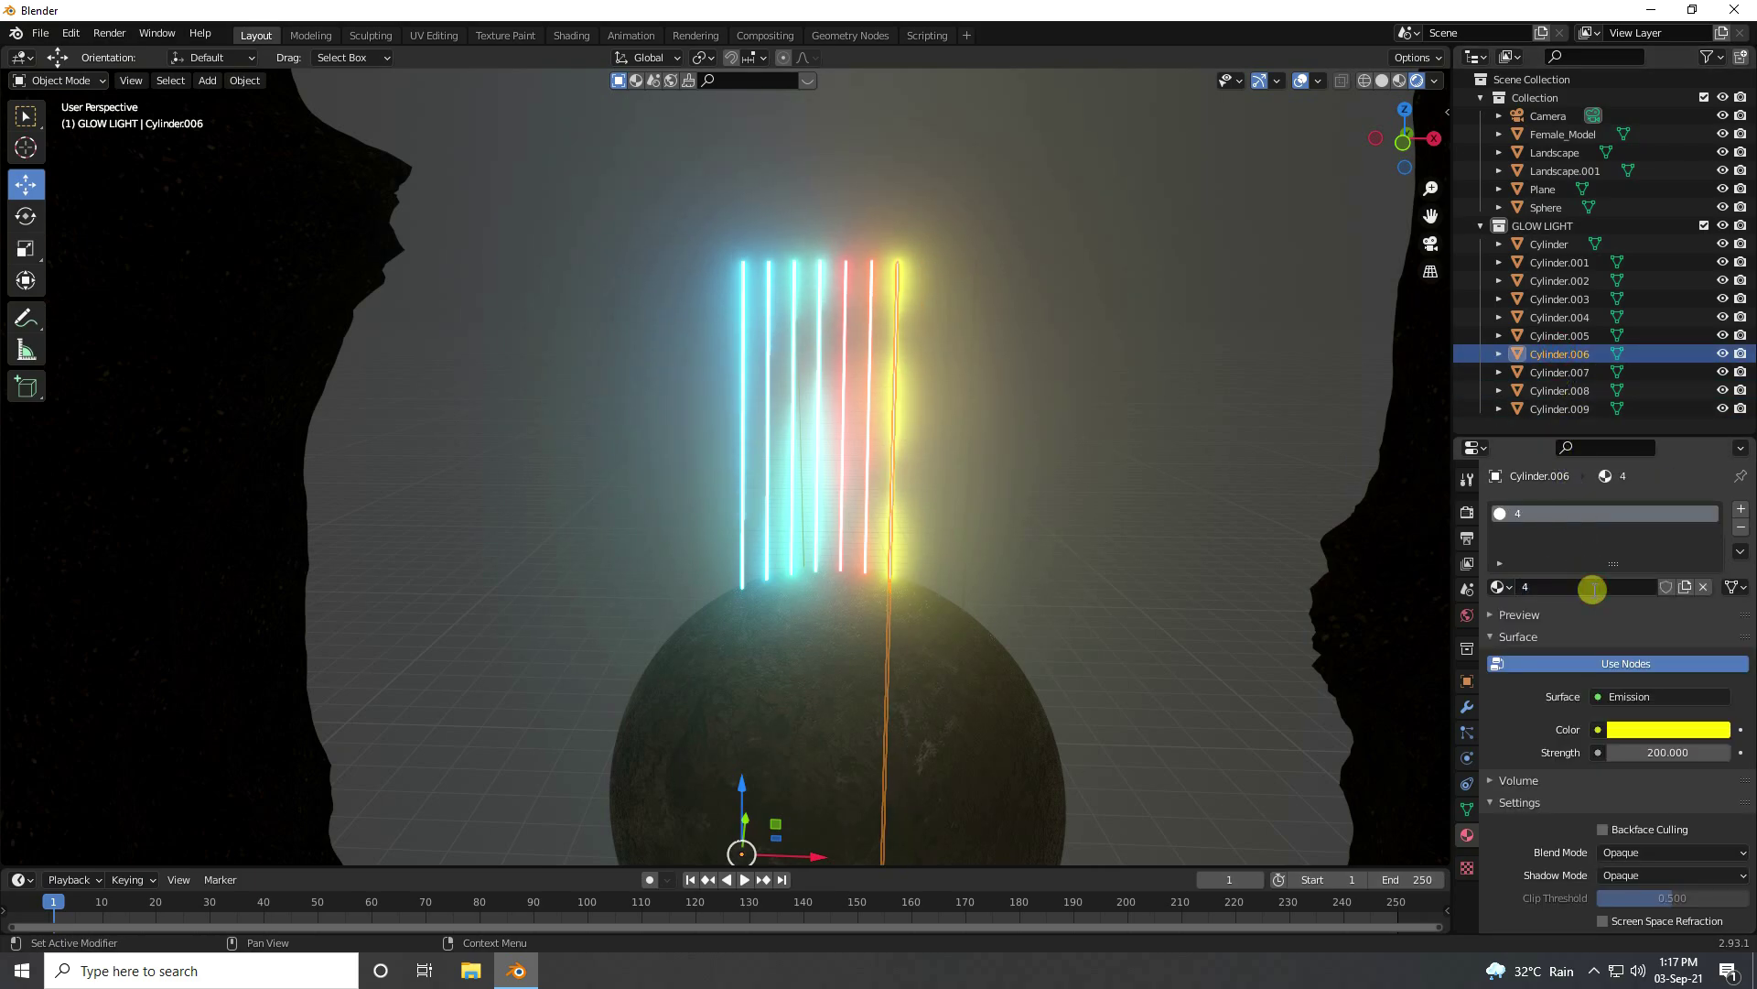
Step: Assign the yellow material 4 to Cylinder.007
left_click(1549, 374)
left_click(1501, 587)
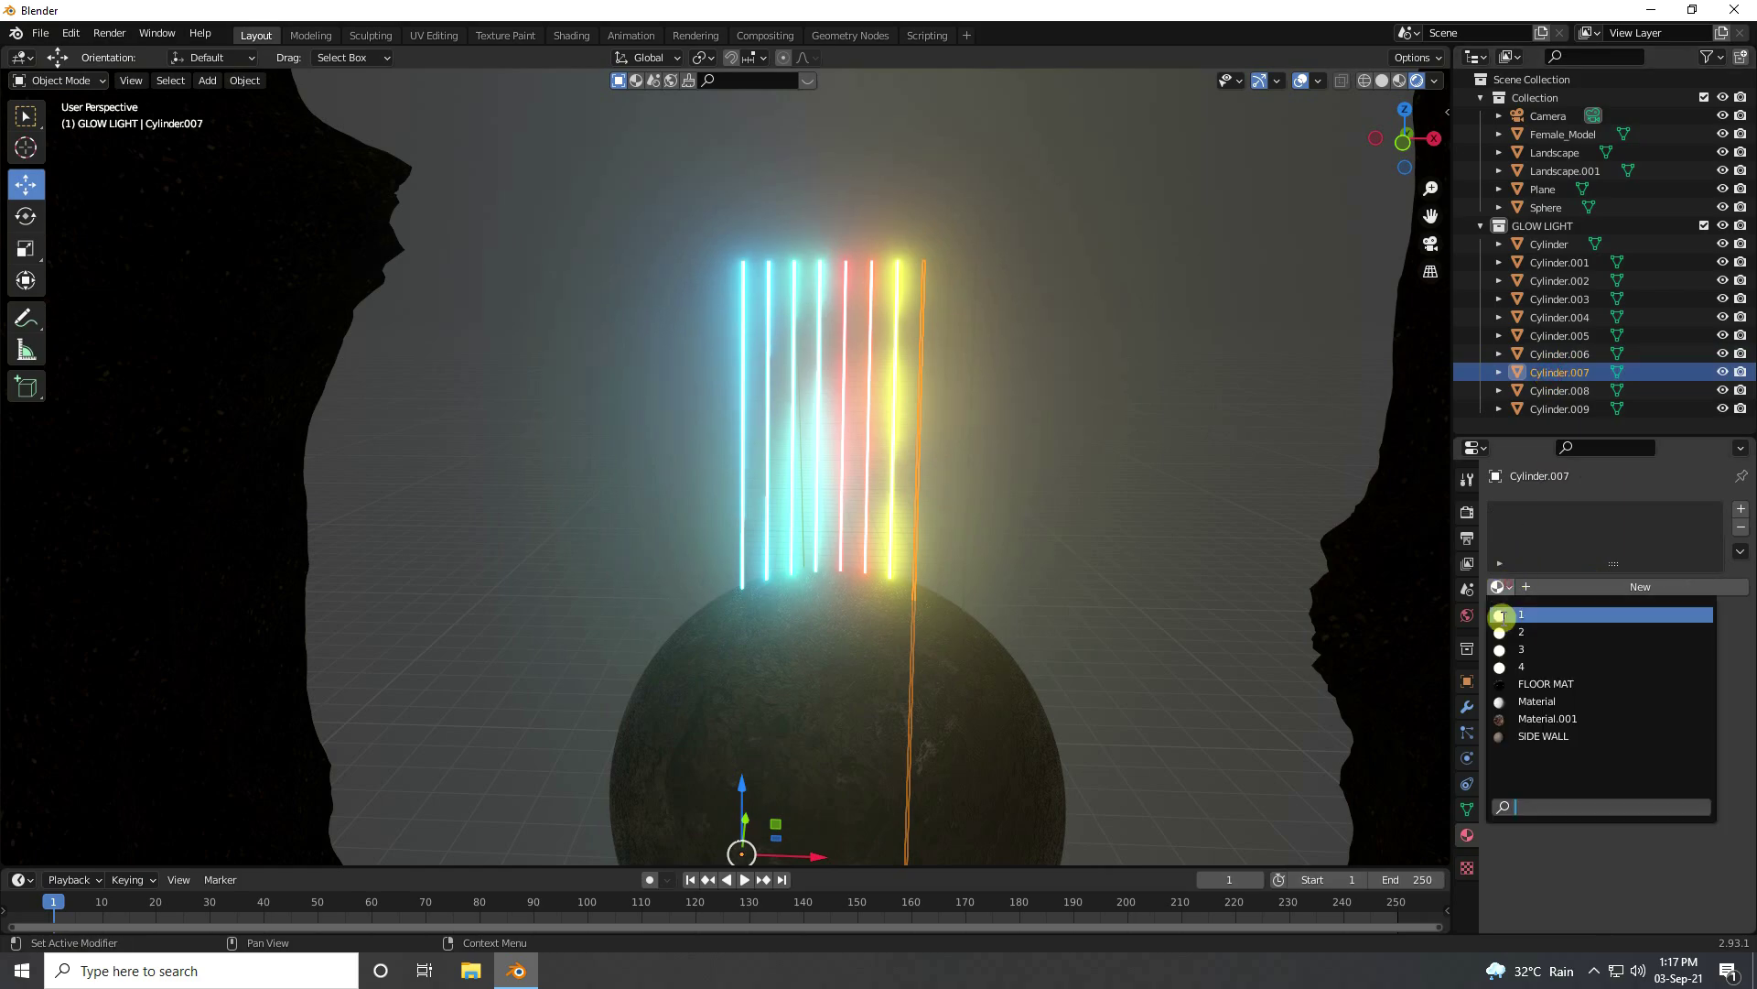
left_click(1511, 666)
left_click(1556, 392)
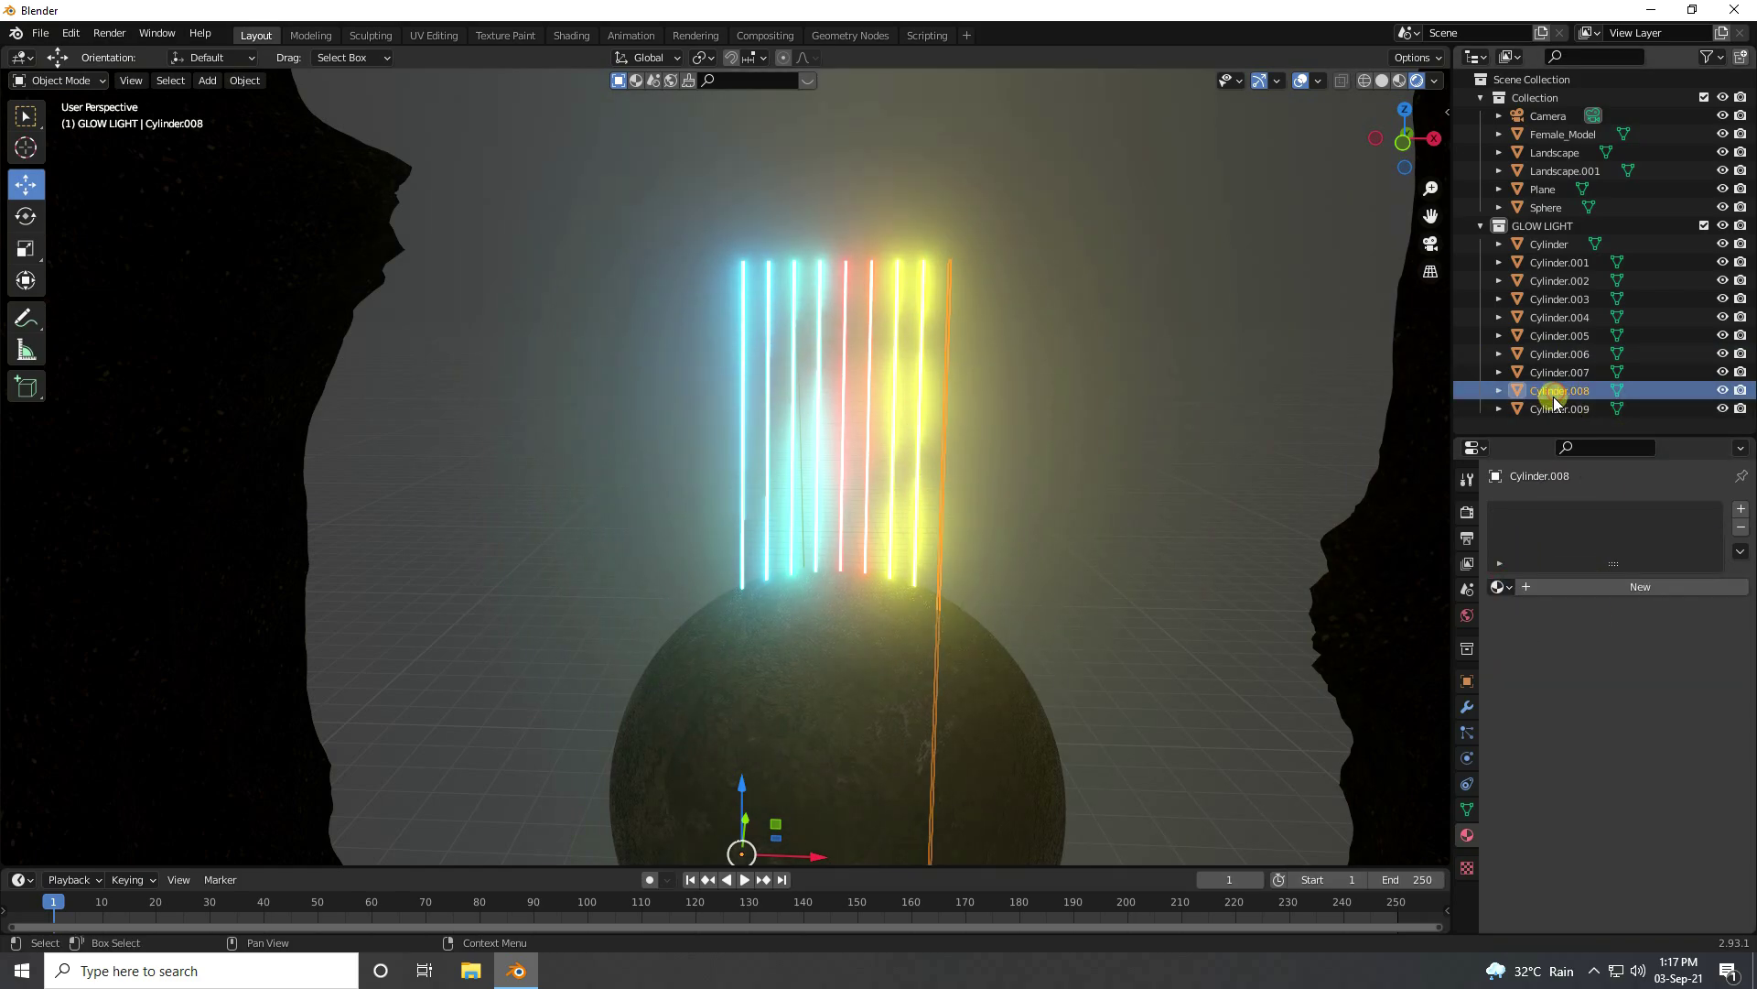
Step: Give Cylinder.008 a new magenta Emission material with hue 0.85 and full saturation
left_click(1572, 586)
left_click(1615, 732)
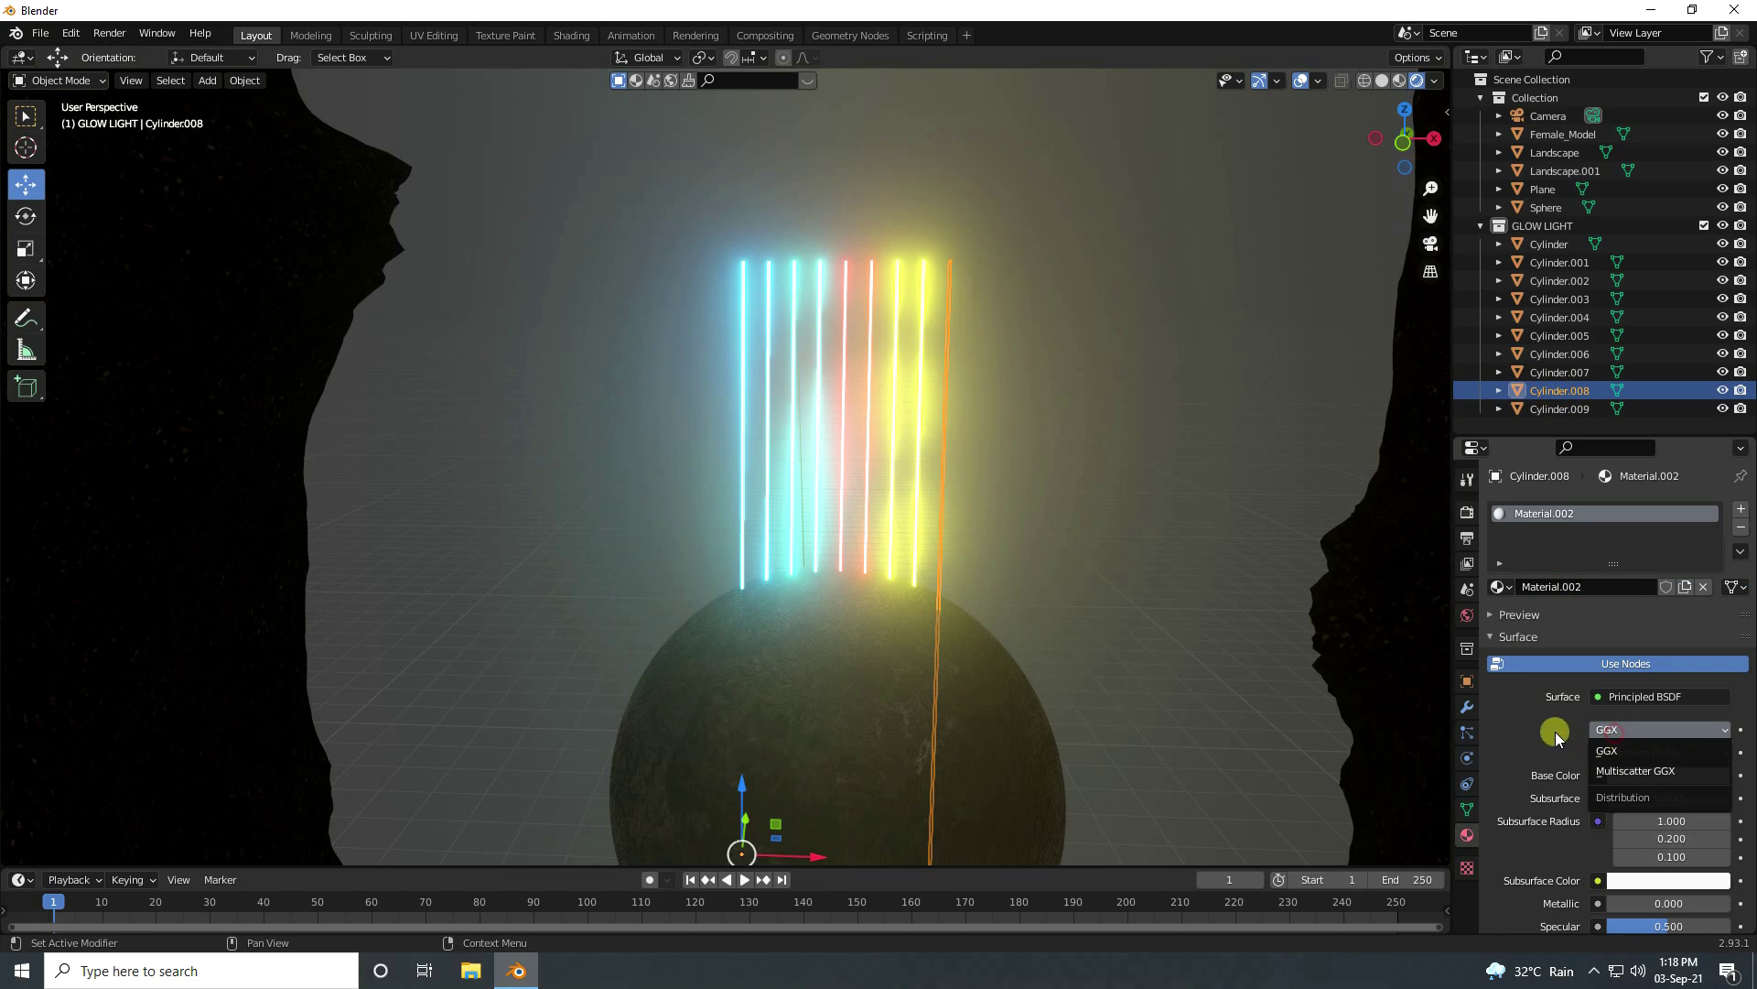
left_click(1639, 696)
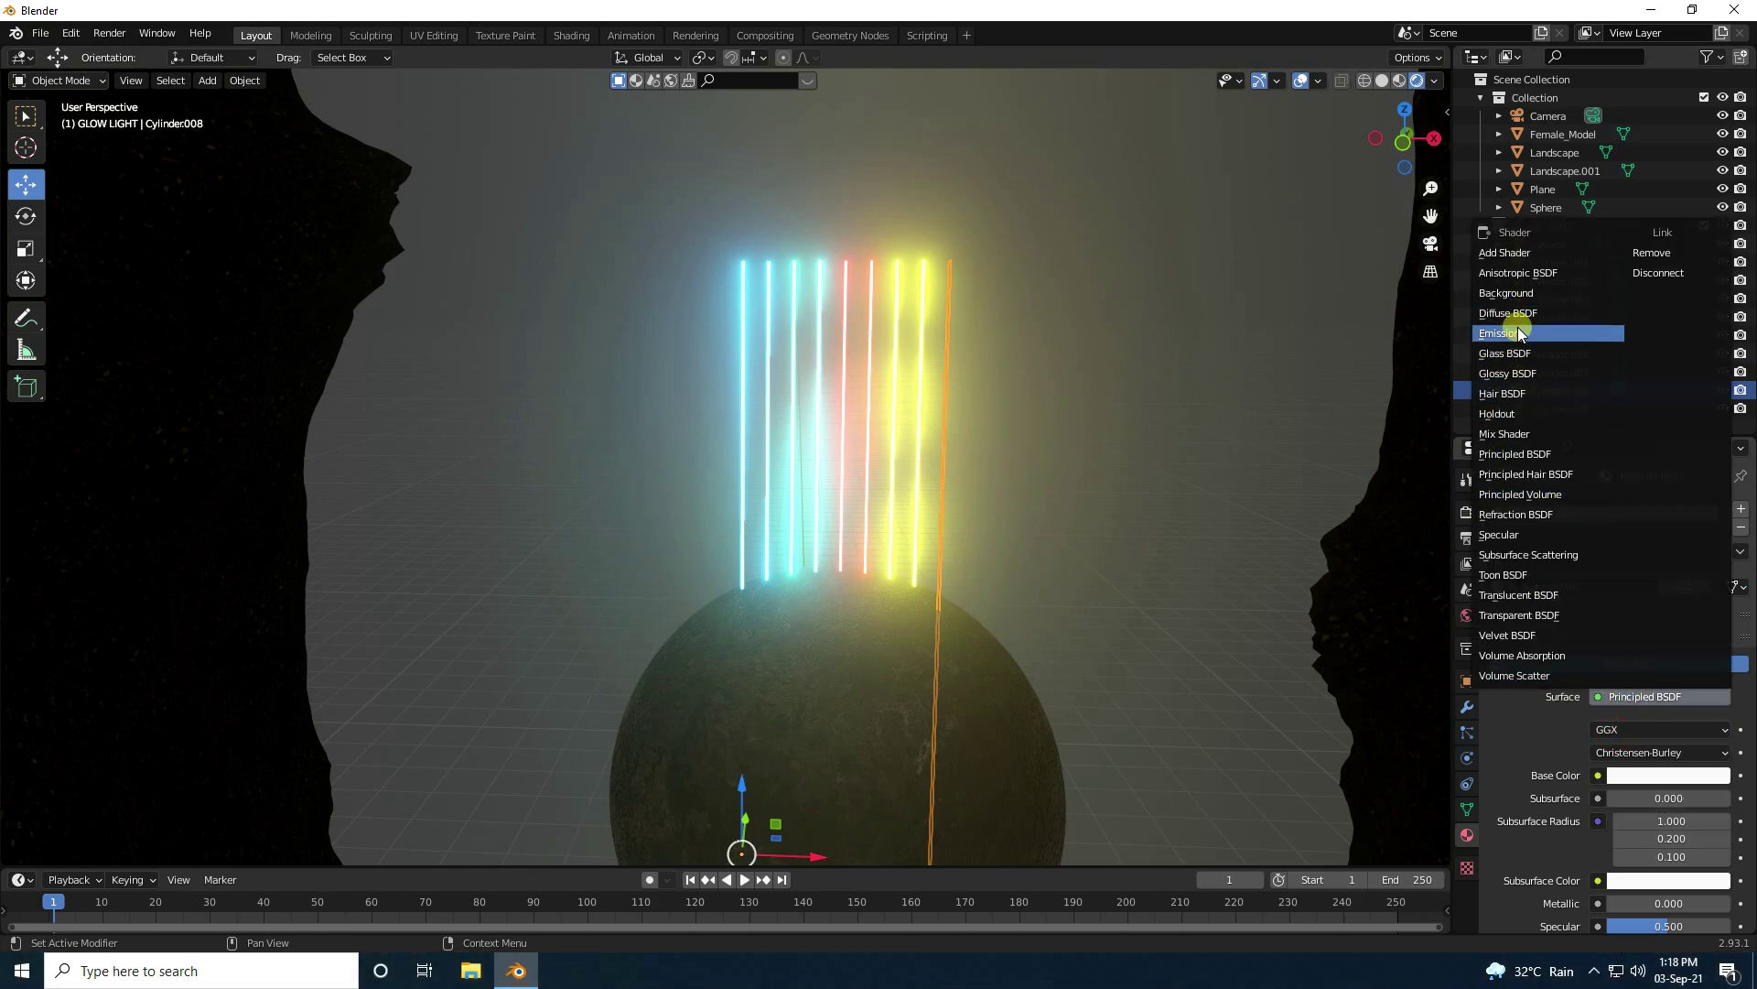
left_click(1506, 333)
left_click(1635, 738)
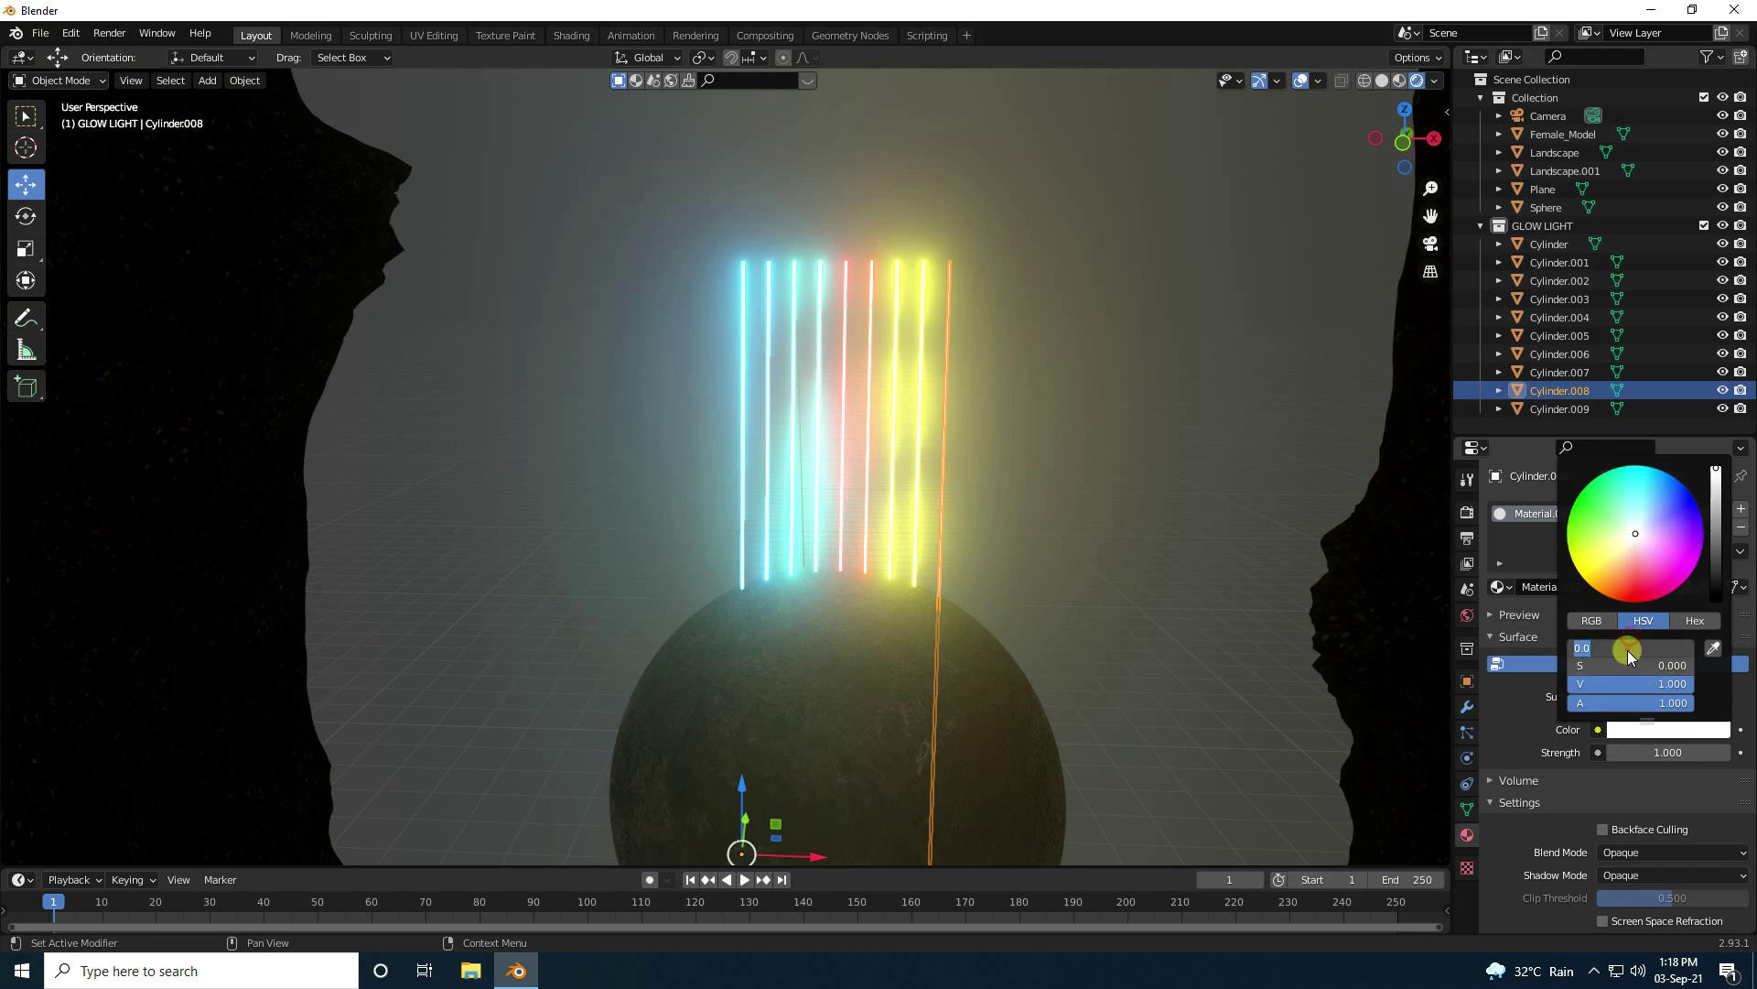
type("0.85")
key("Return")
left_click_drag(1630, 666, 1694, 666)
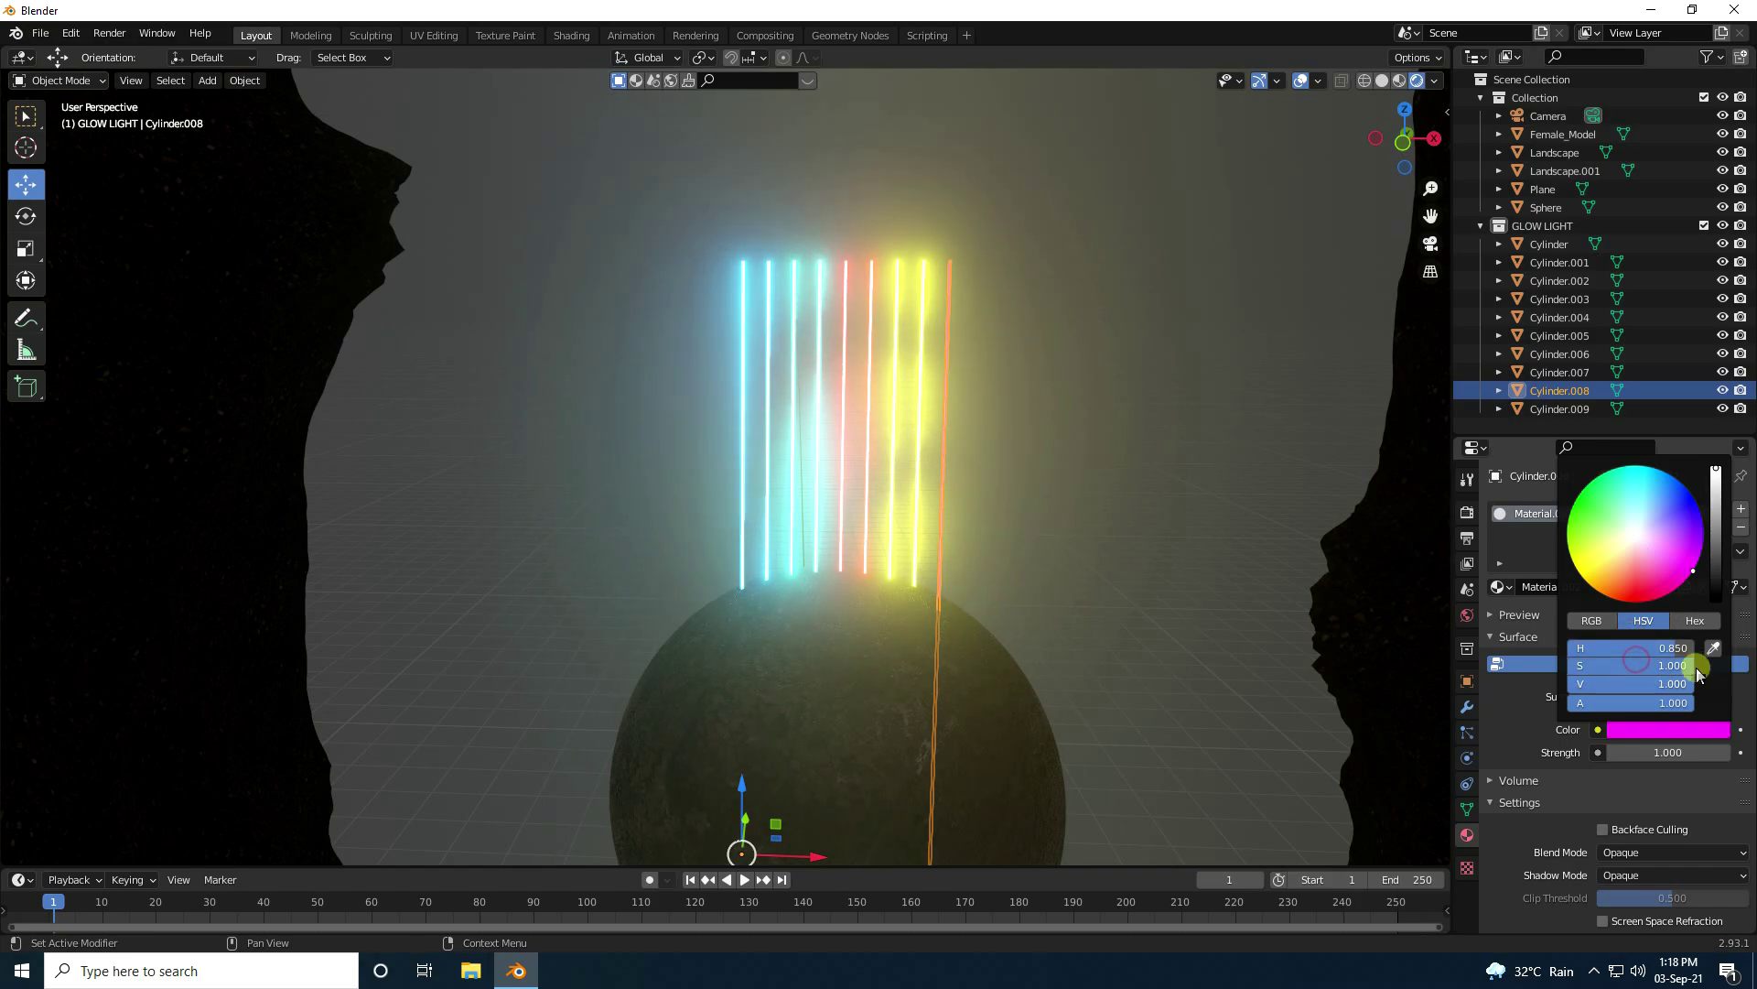
Step: Set the magenta material 5's emission strength to 200
left_click(1658, 753)
type("200")
key("Return")
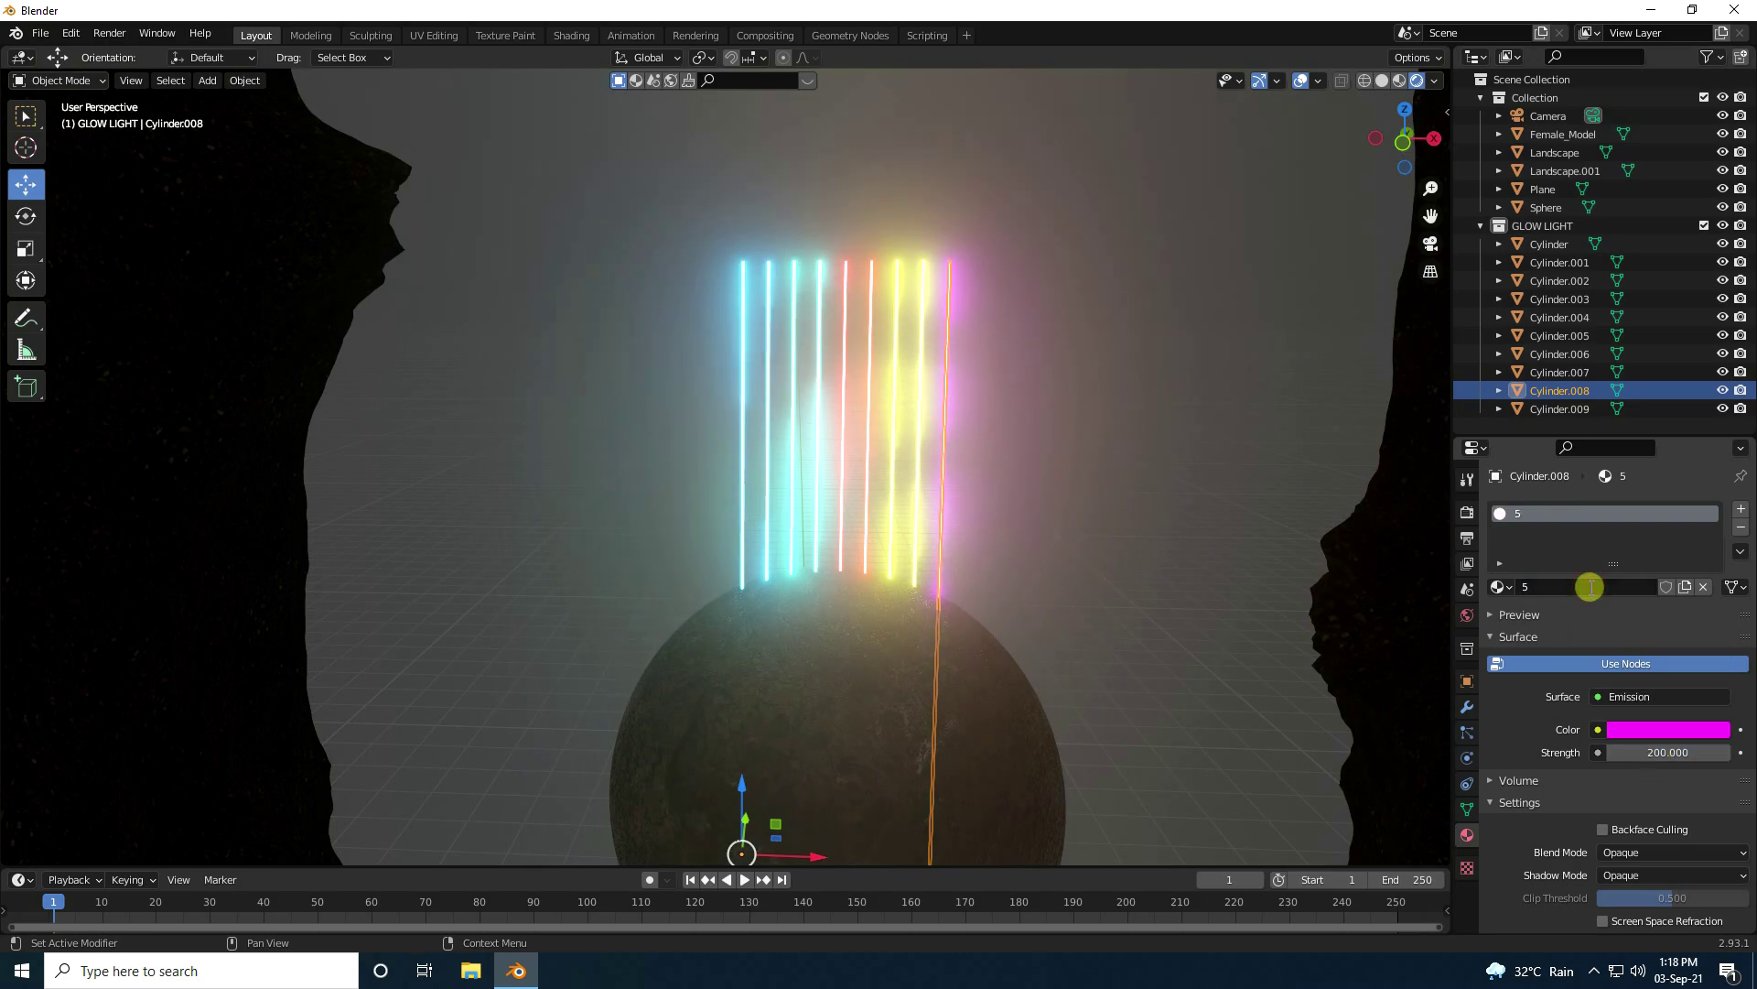
left_click(1547, 409)
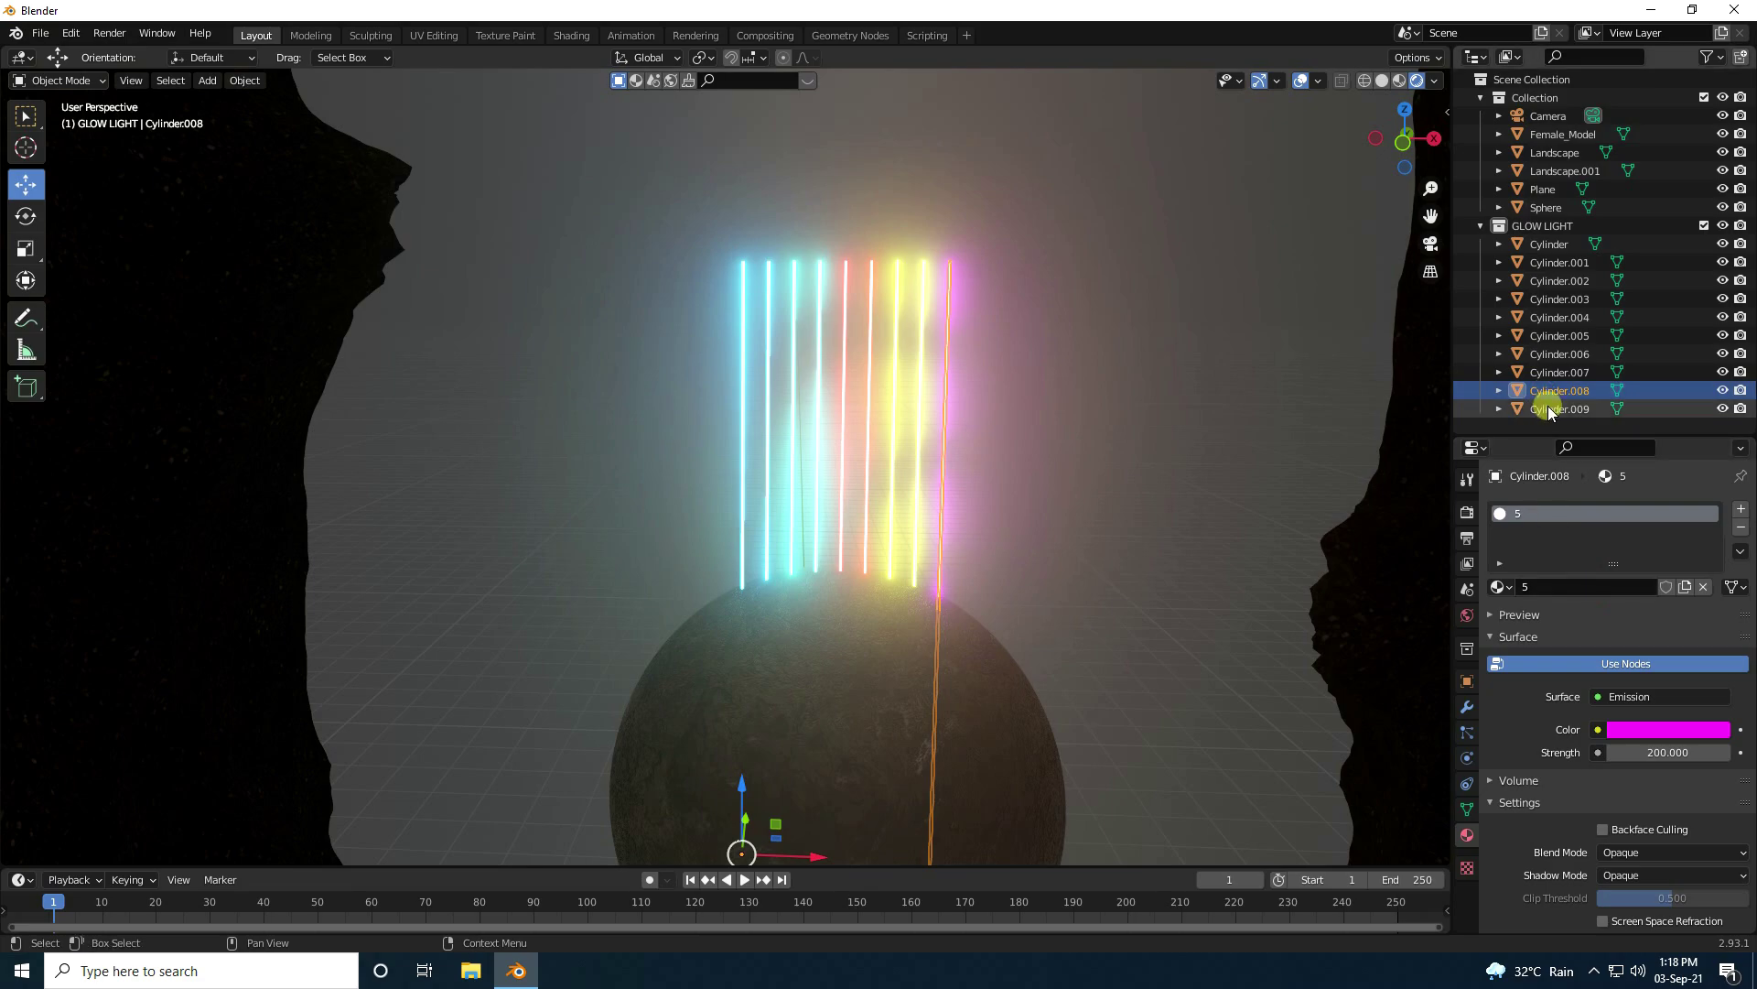
Step: Assign material 5 to Cylinder.009 and view the scene through the camera
left_click(1501, 587)
left_click(1510, 674)
key("KP_0")
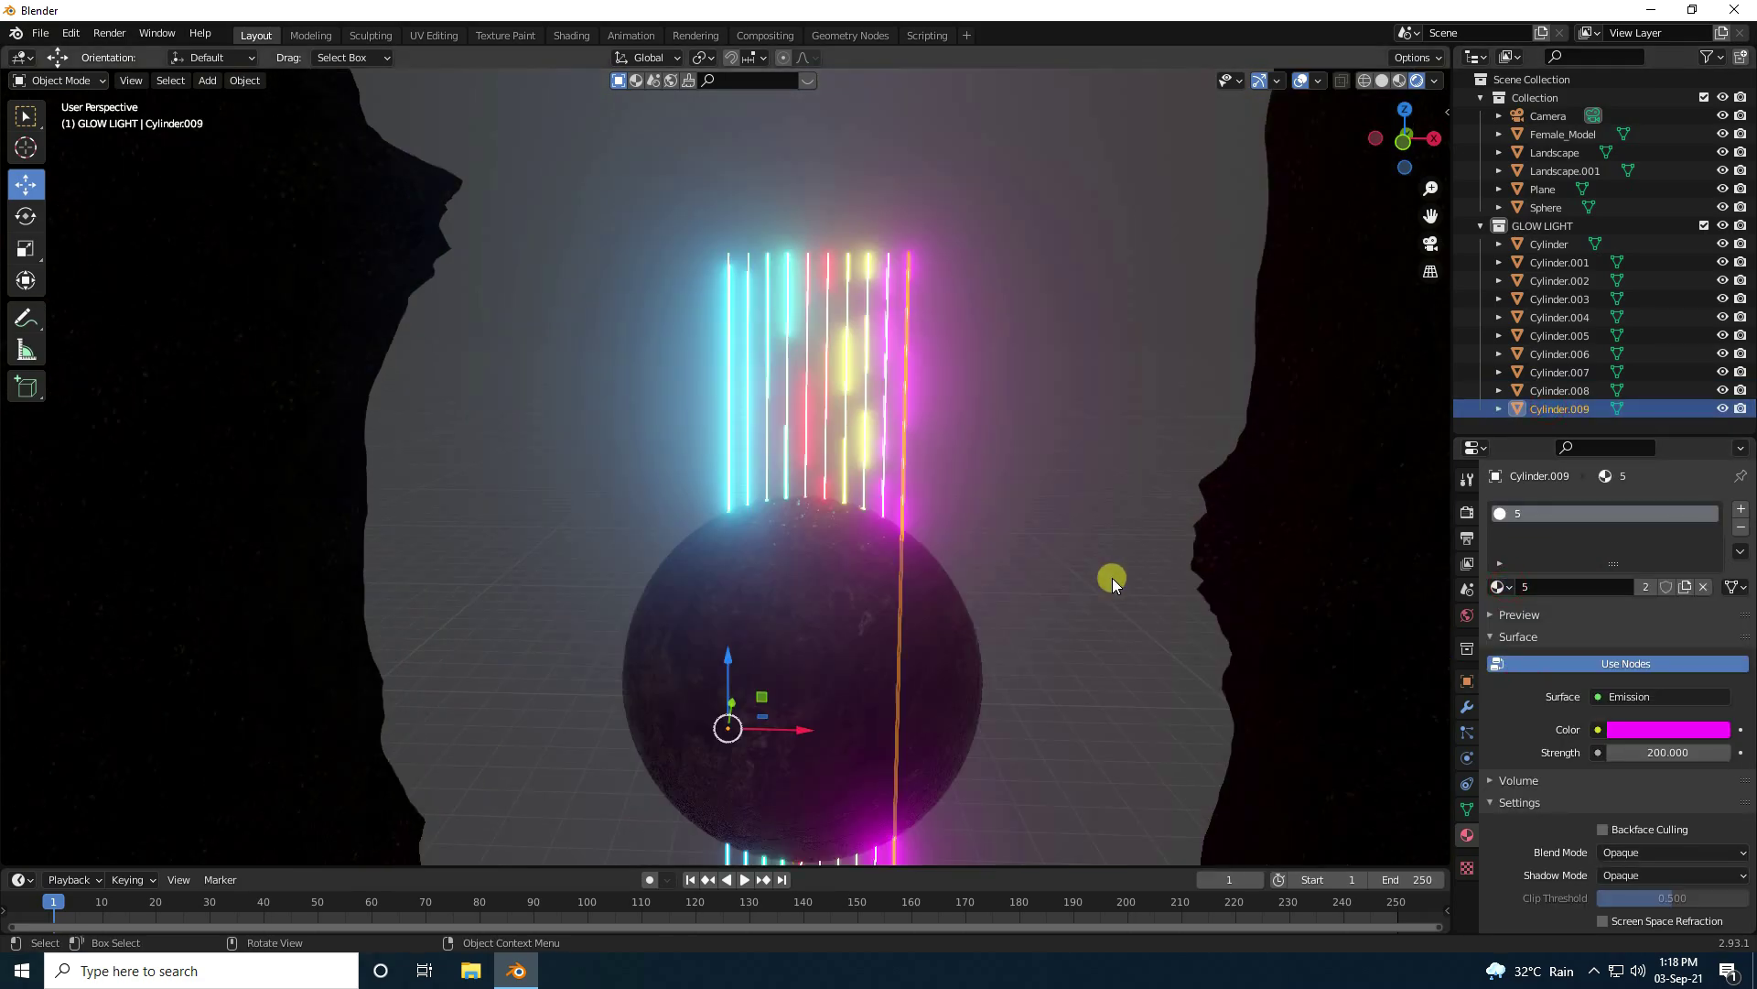
scroll(694, 441, "up", 2)
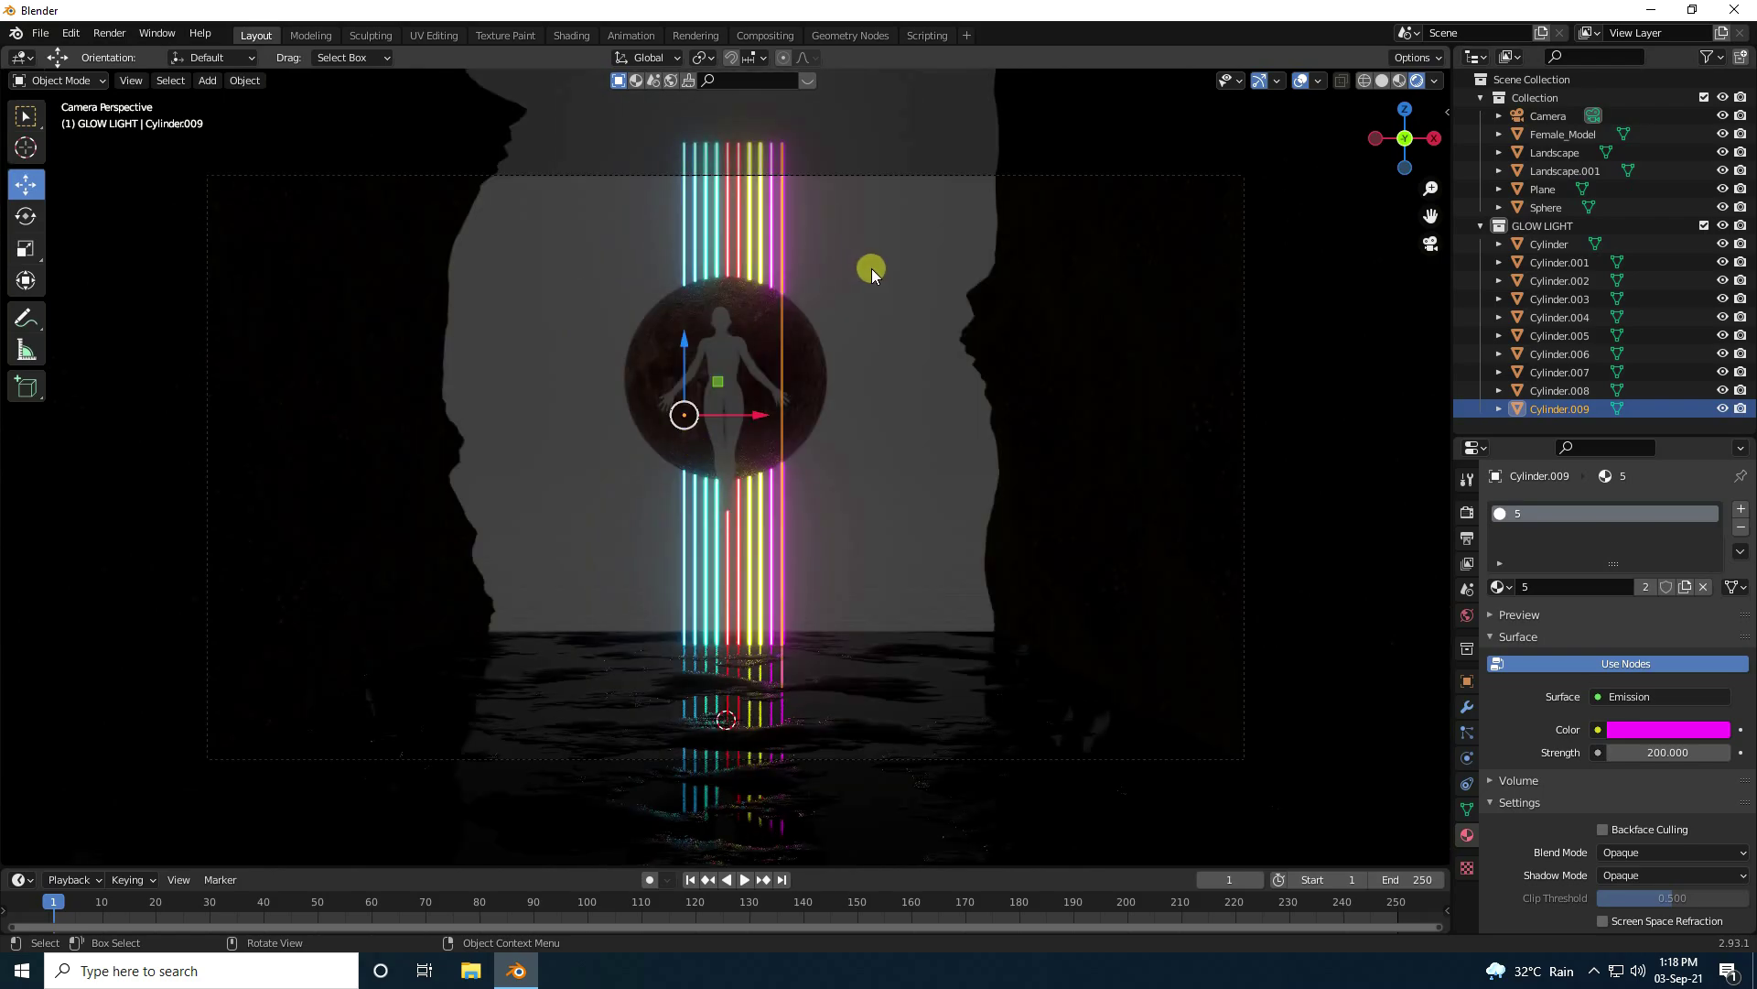
left_click(871, 267)
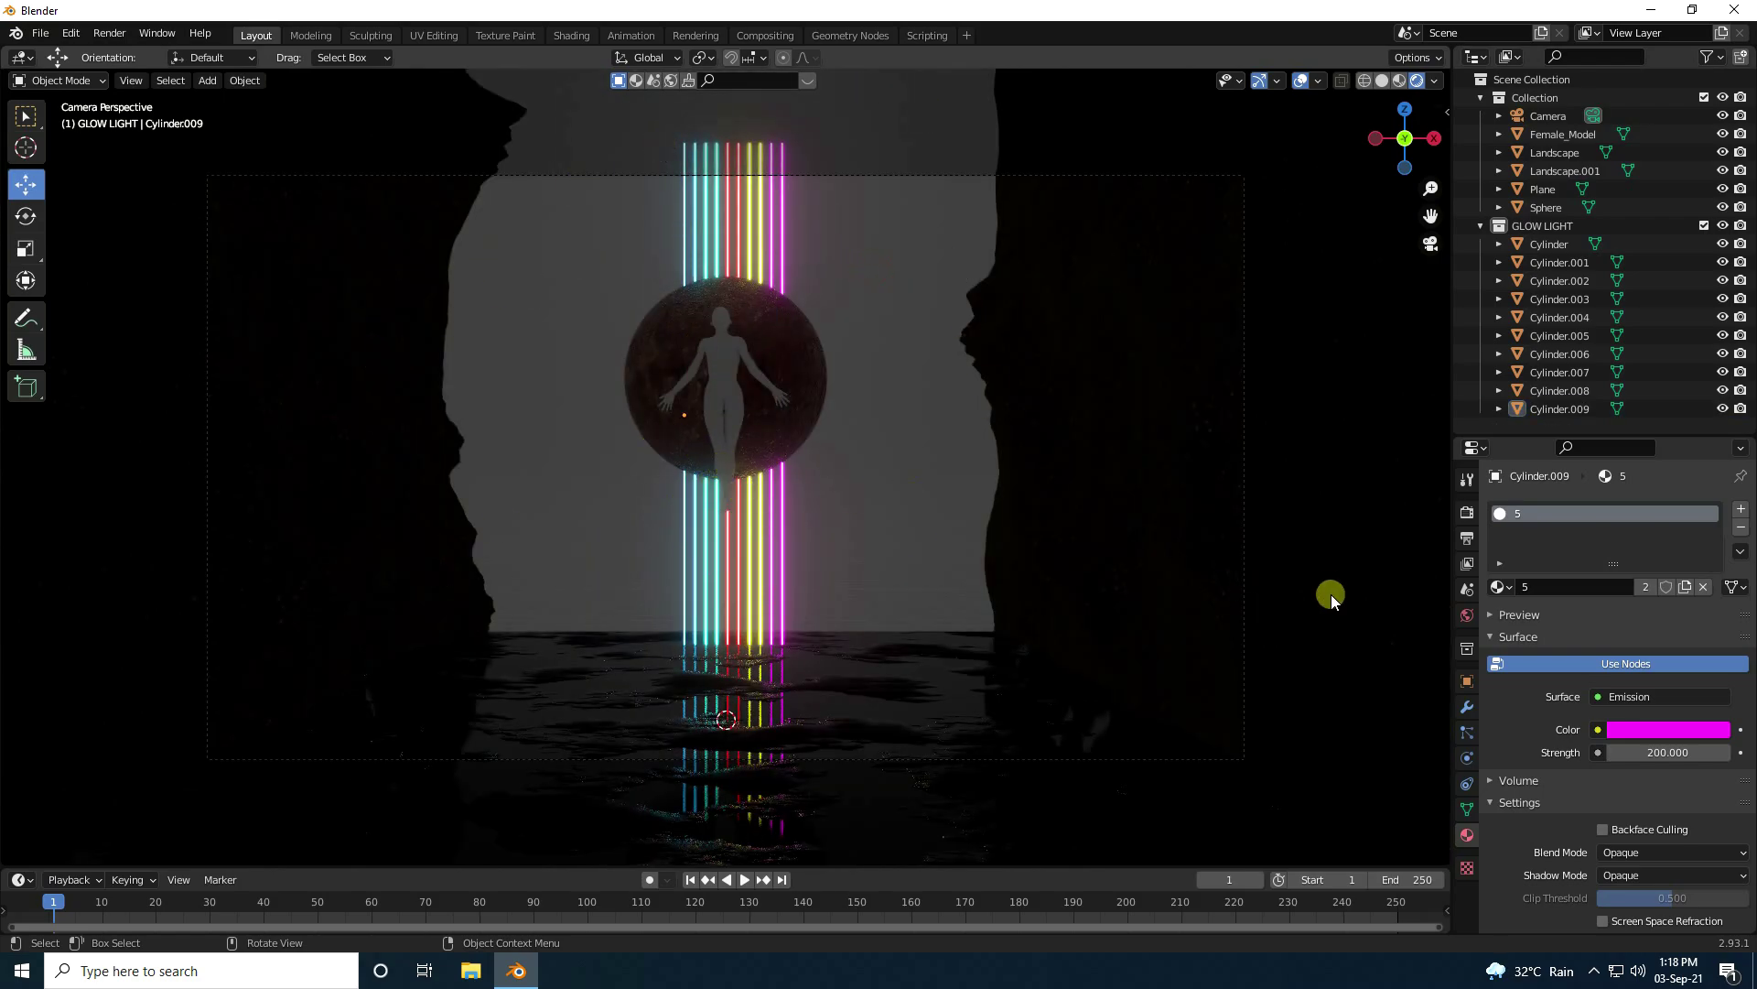
Step: Darken the World background colour to black and return to Material Preview shading
left_click(1469, 615)
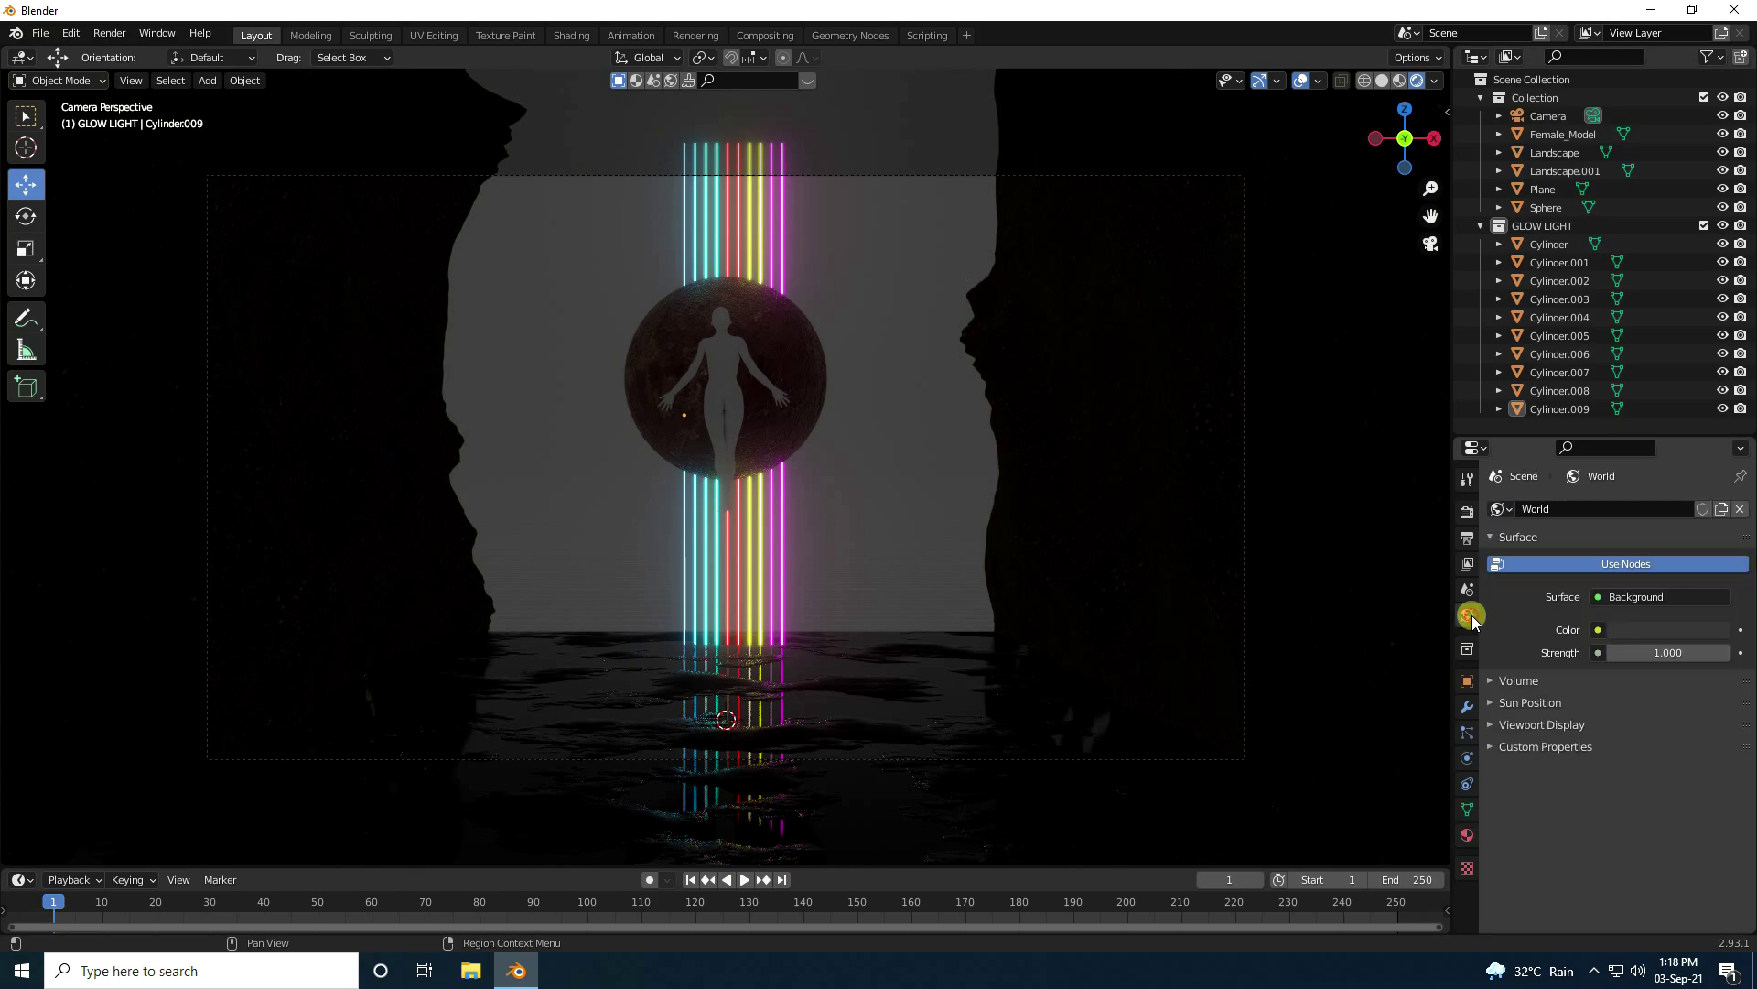
left_click(1629, 629)
left_click_drag(1717, 460, 1705, 553)
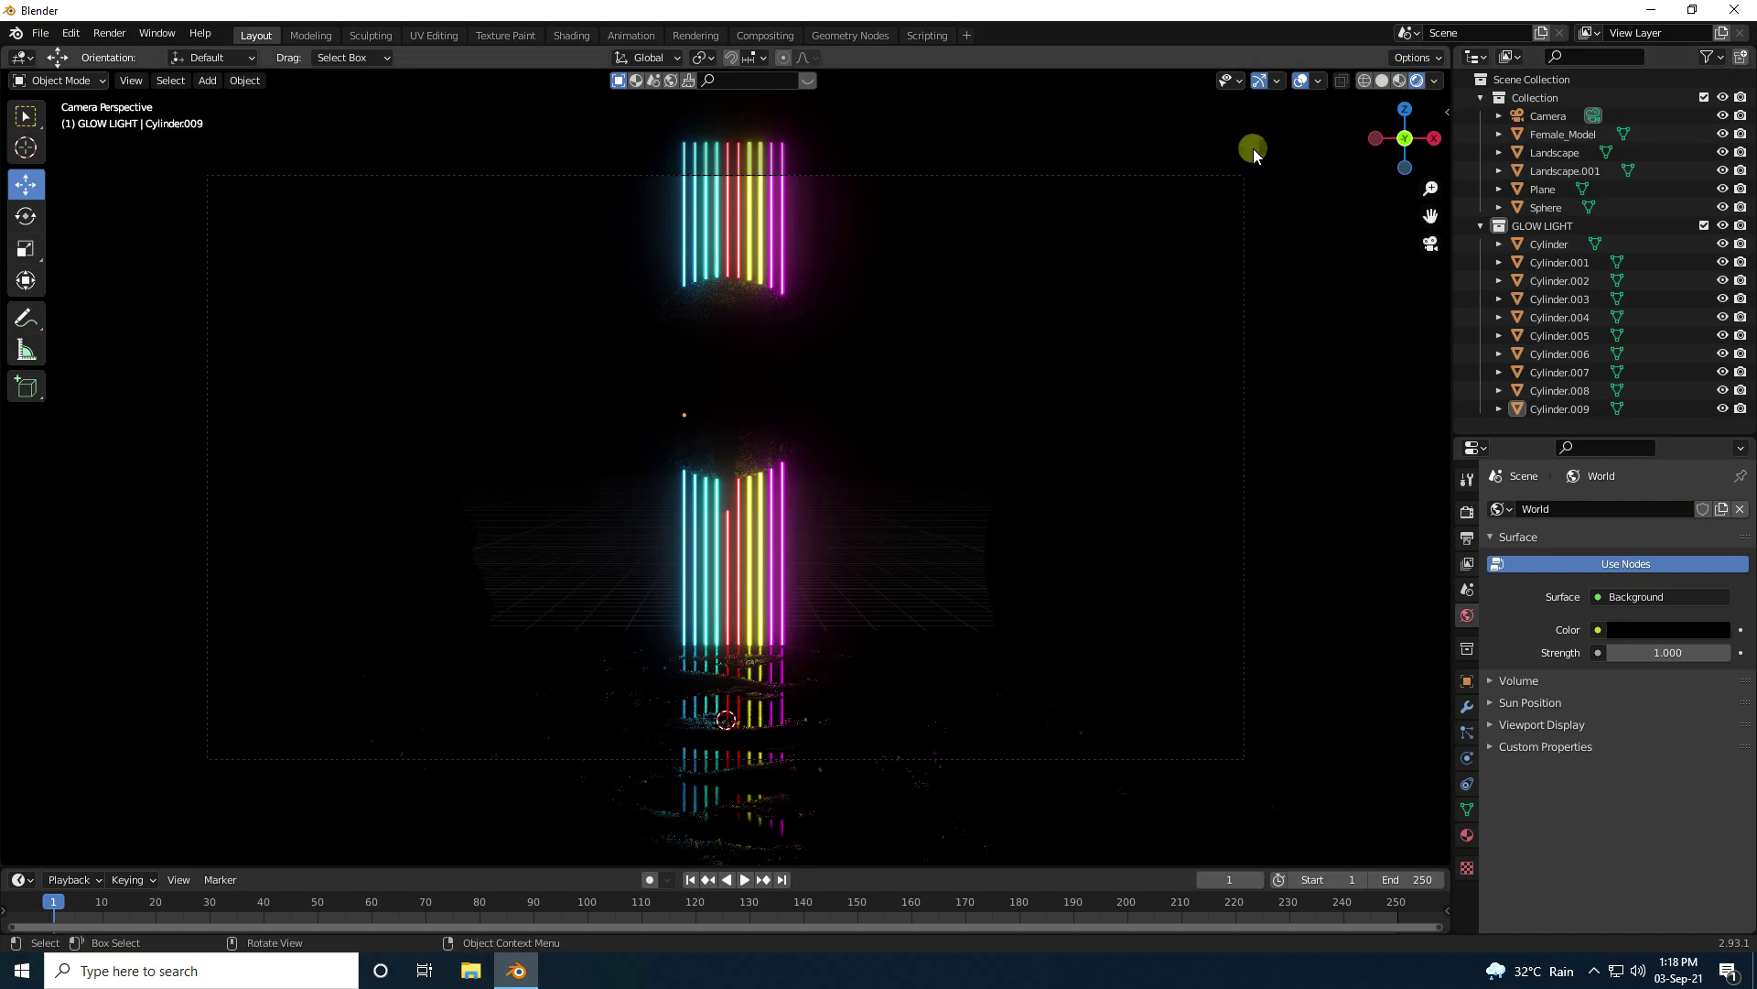
left_click(1400, 81)
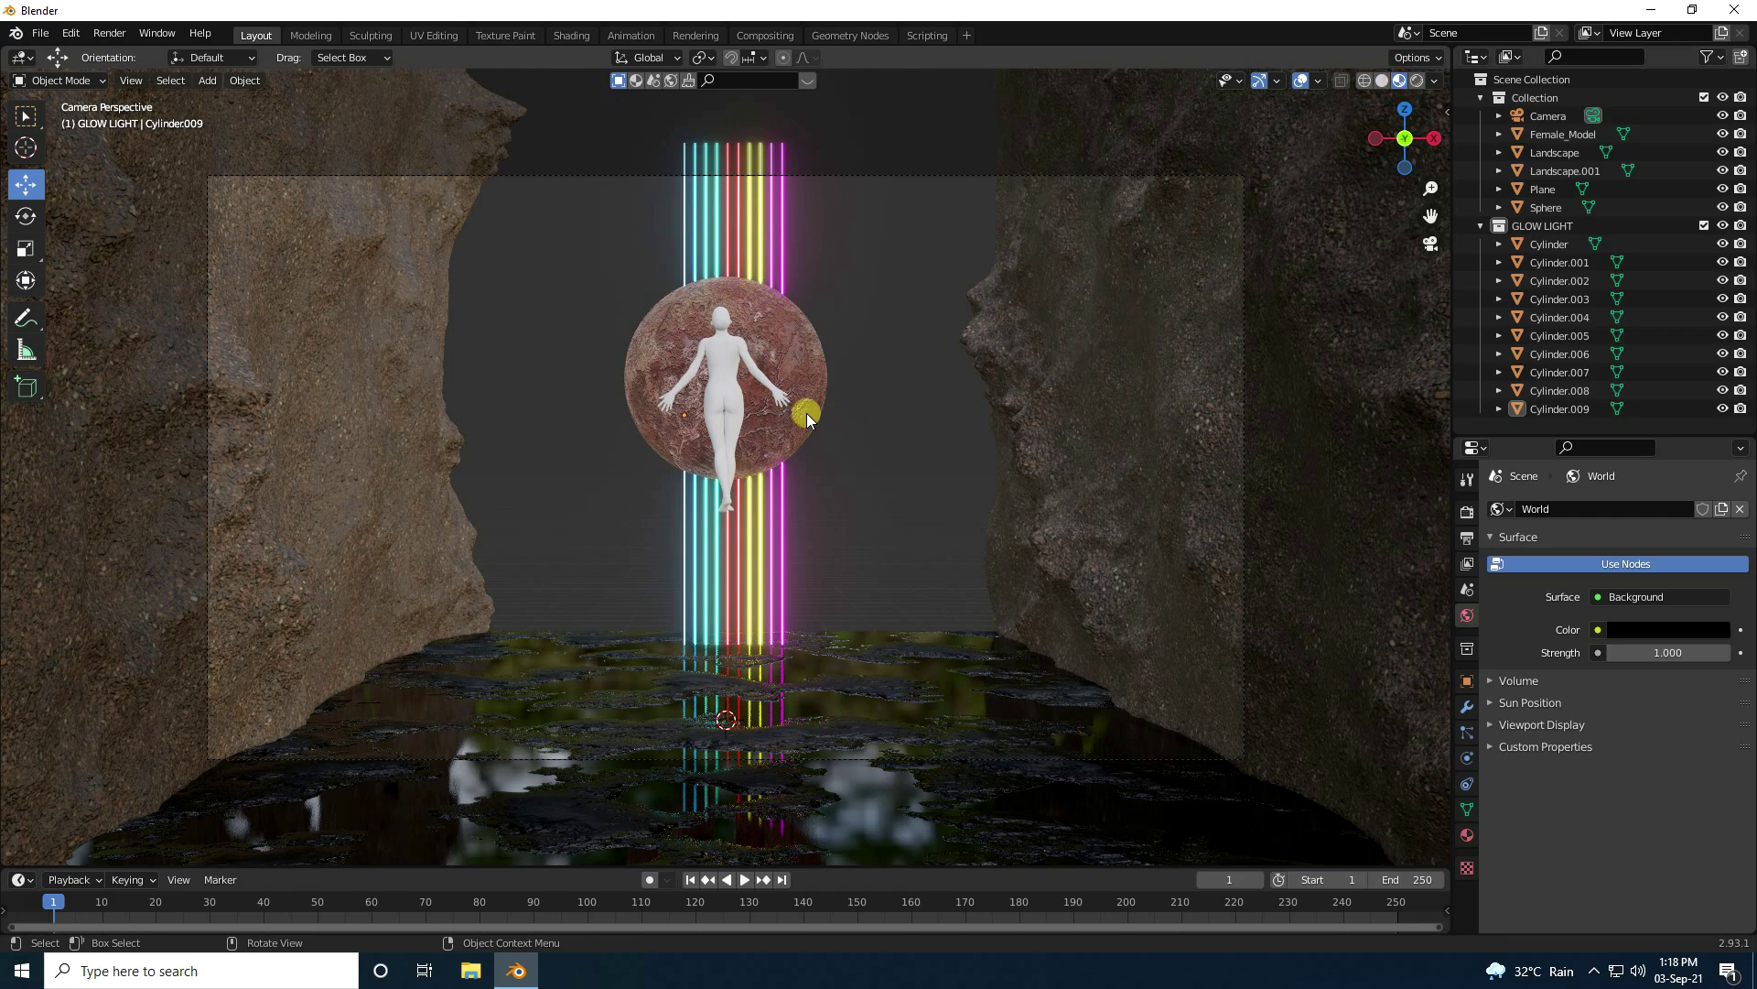
mouse_move(795, 459)
middle_mouse_down()
mouse_move(844, 438)
mouse_move(772, 437)
mouse_move(784, 476)
middle_mouse_up()
Step: Add an Area light to the scene and raise it upward
left_click(206, 80)
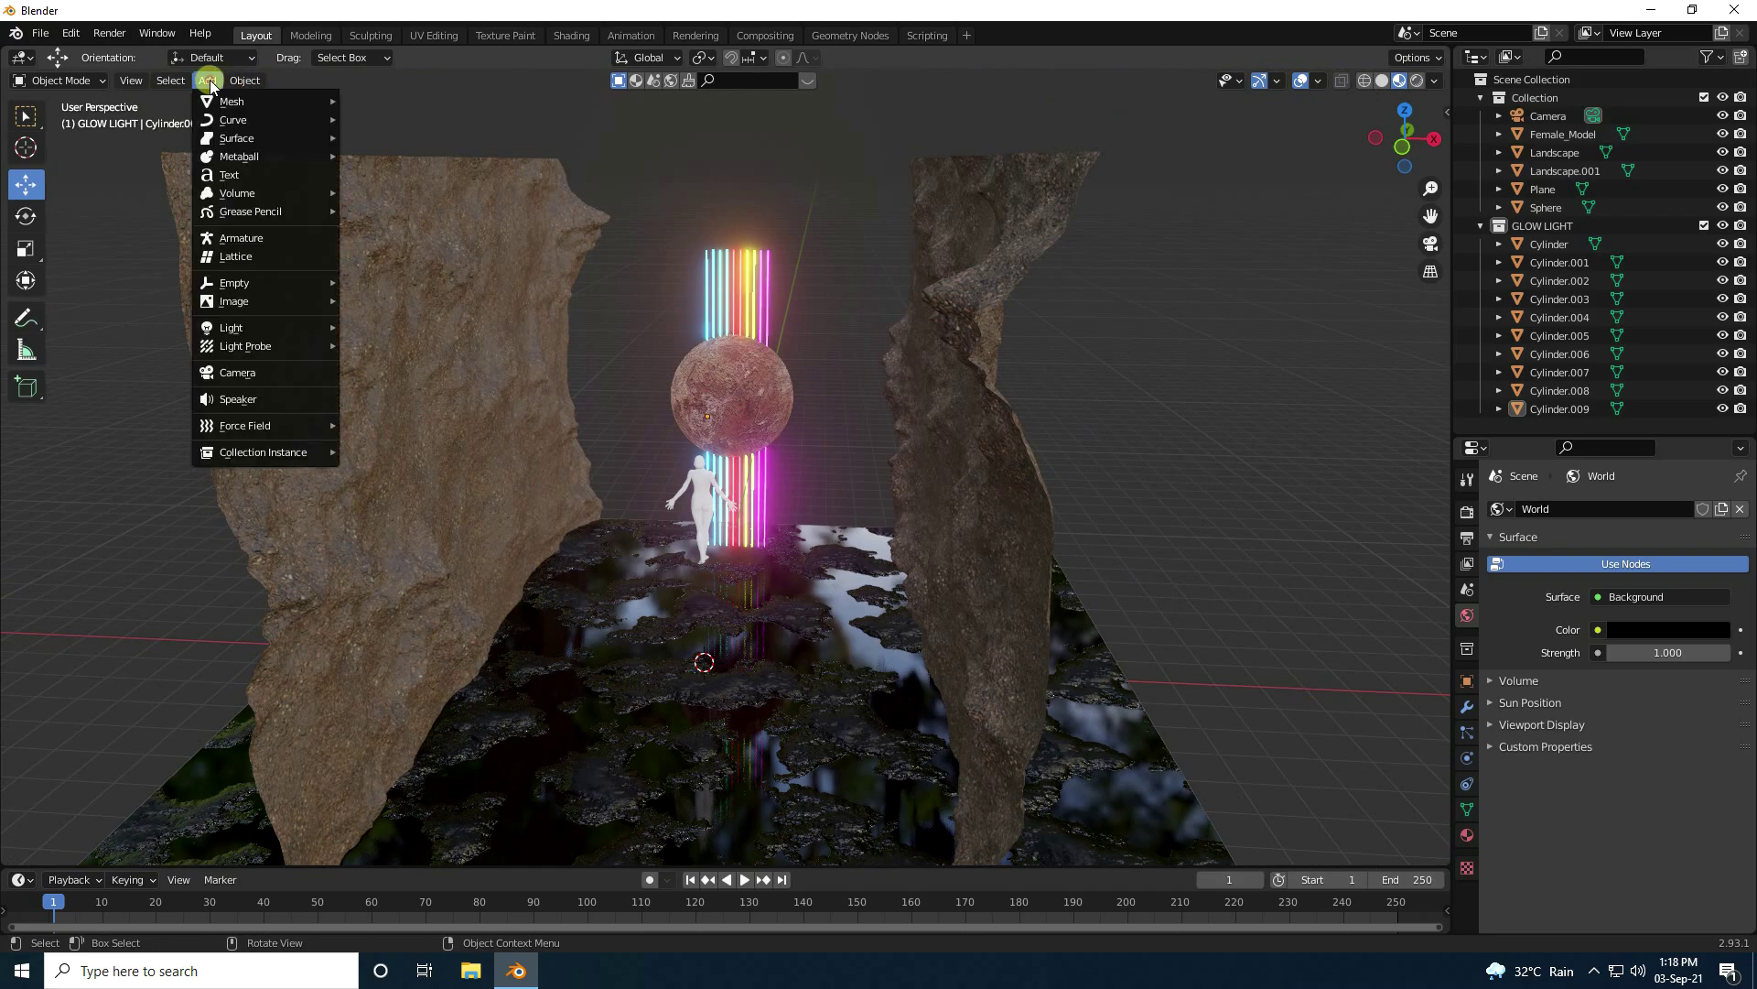
mouse_move(270, 327)
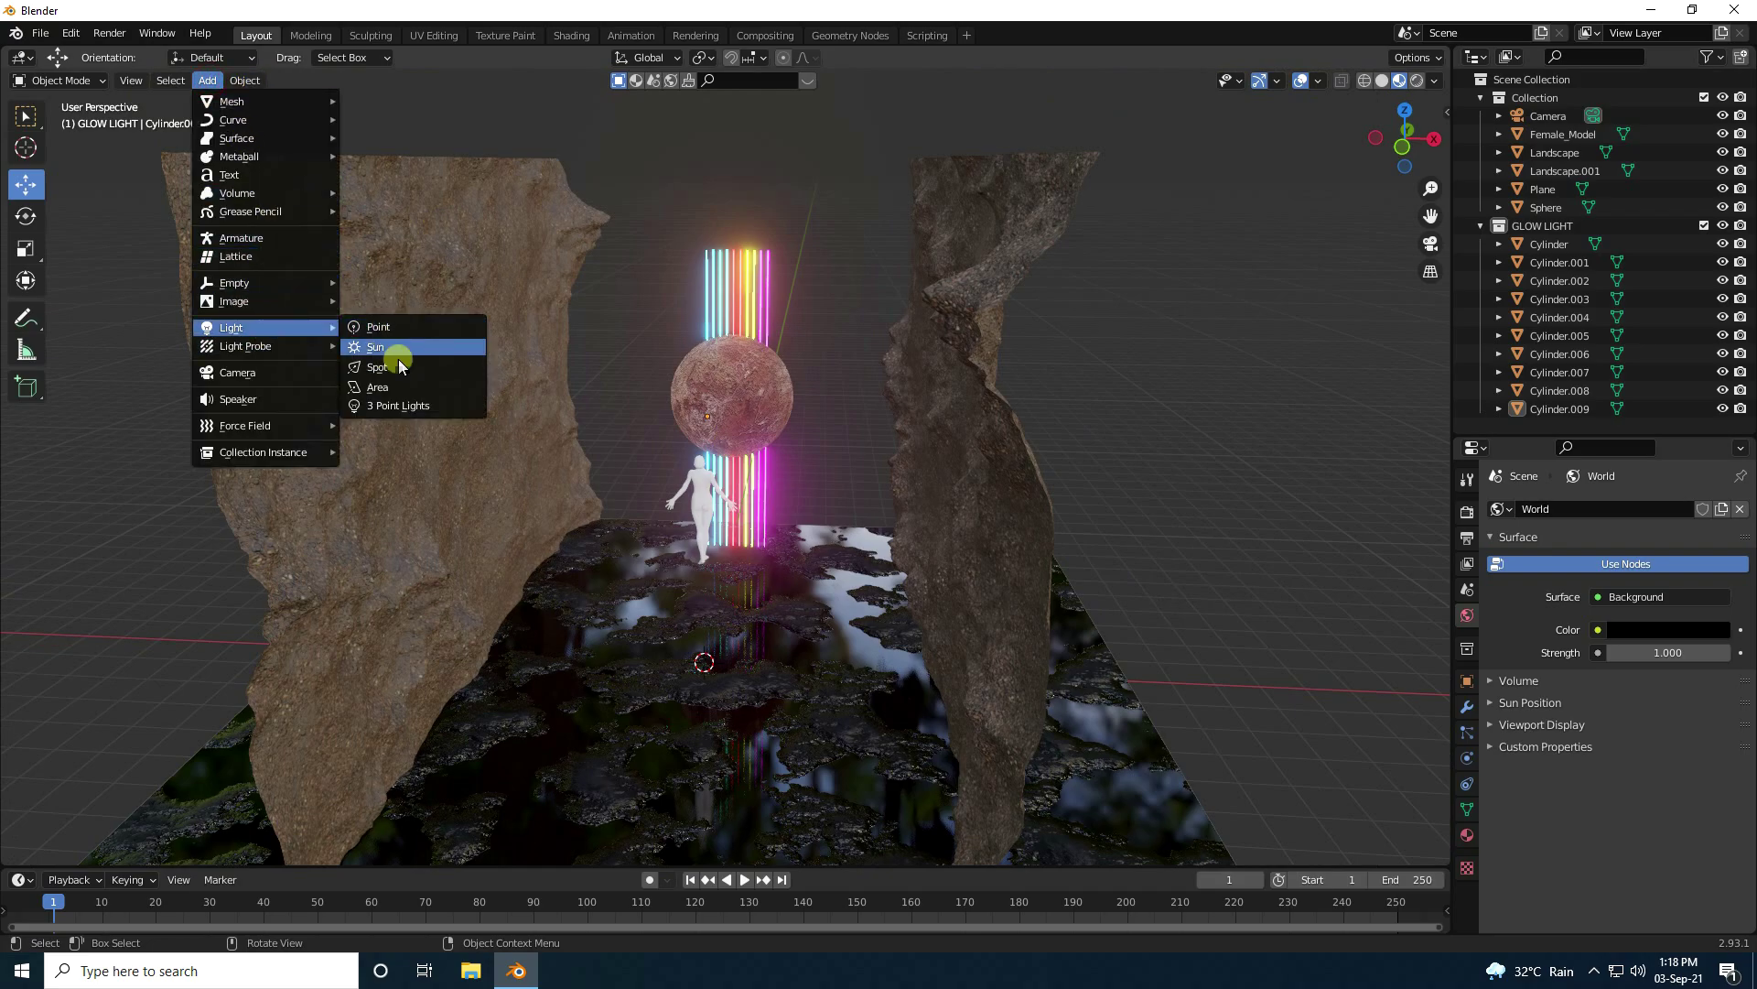
left_click(394, 392)
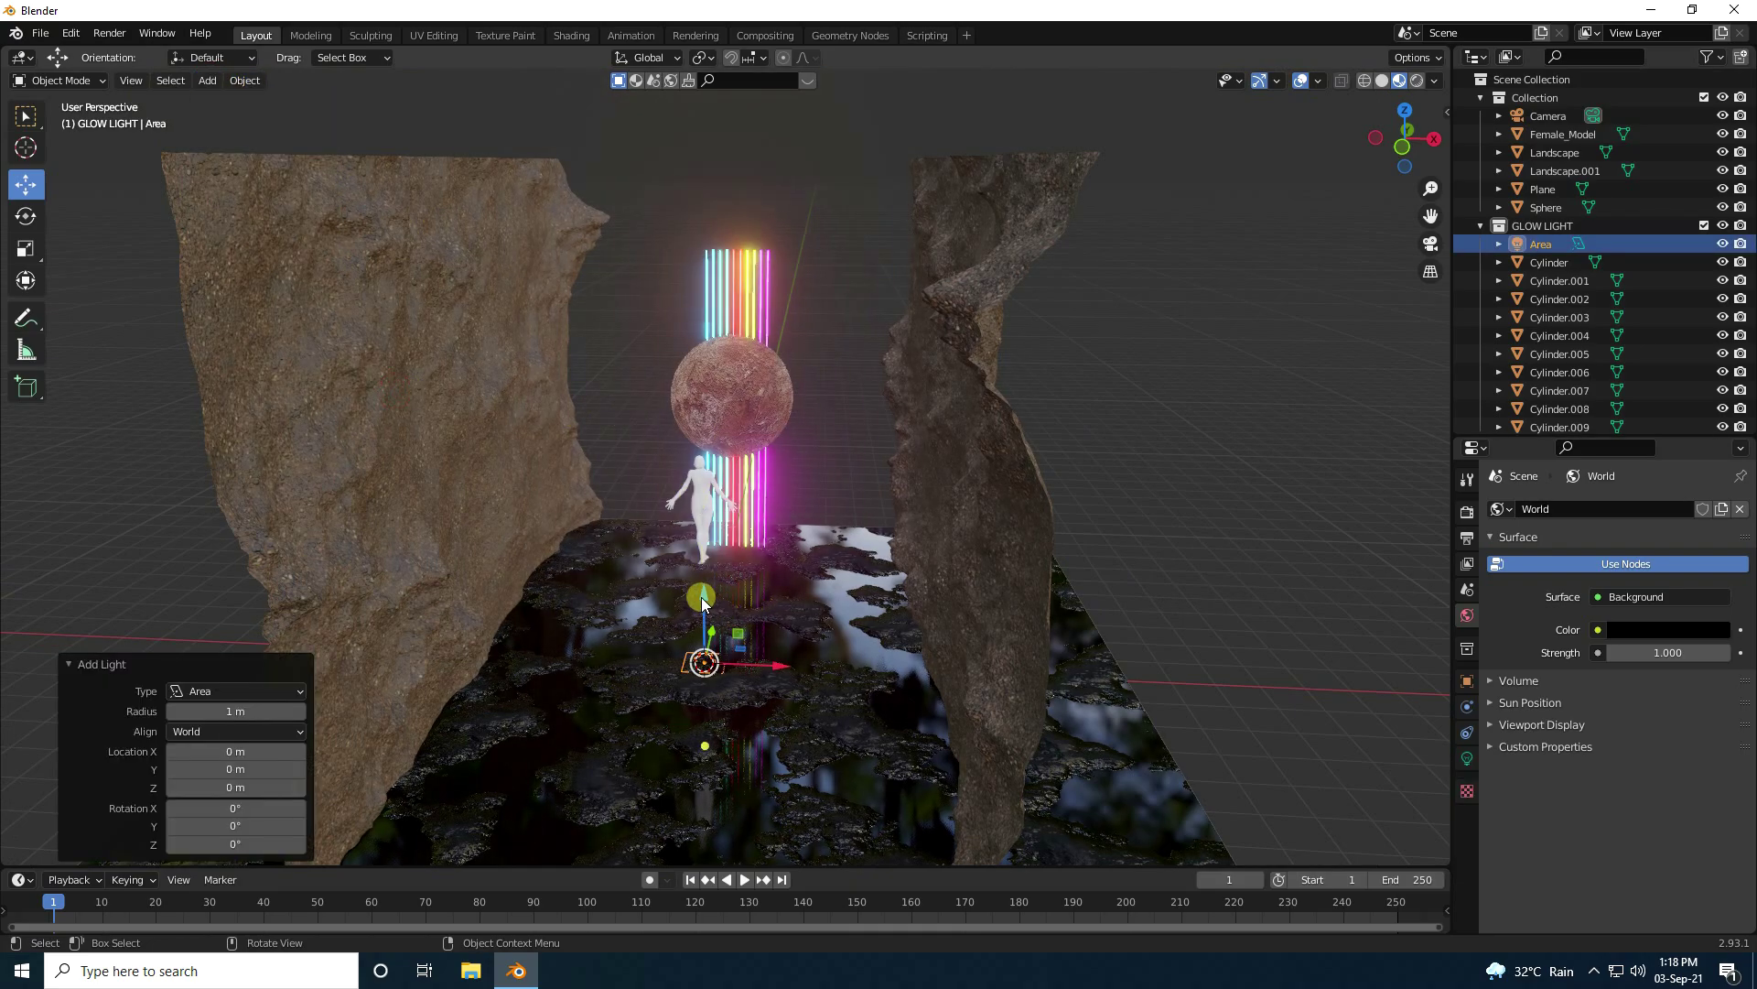
left_click_drag(703, 600, 588, 396)
Step: Rotate the area light -90° about Y and move it left of the sphere
scroll(711, 369, "up", 3)
left_click(25, 216)
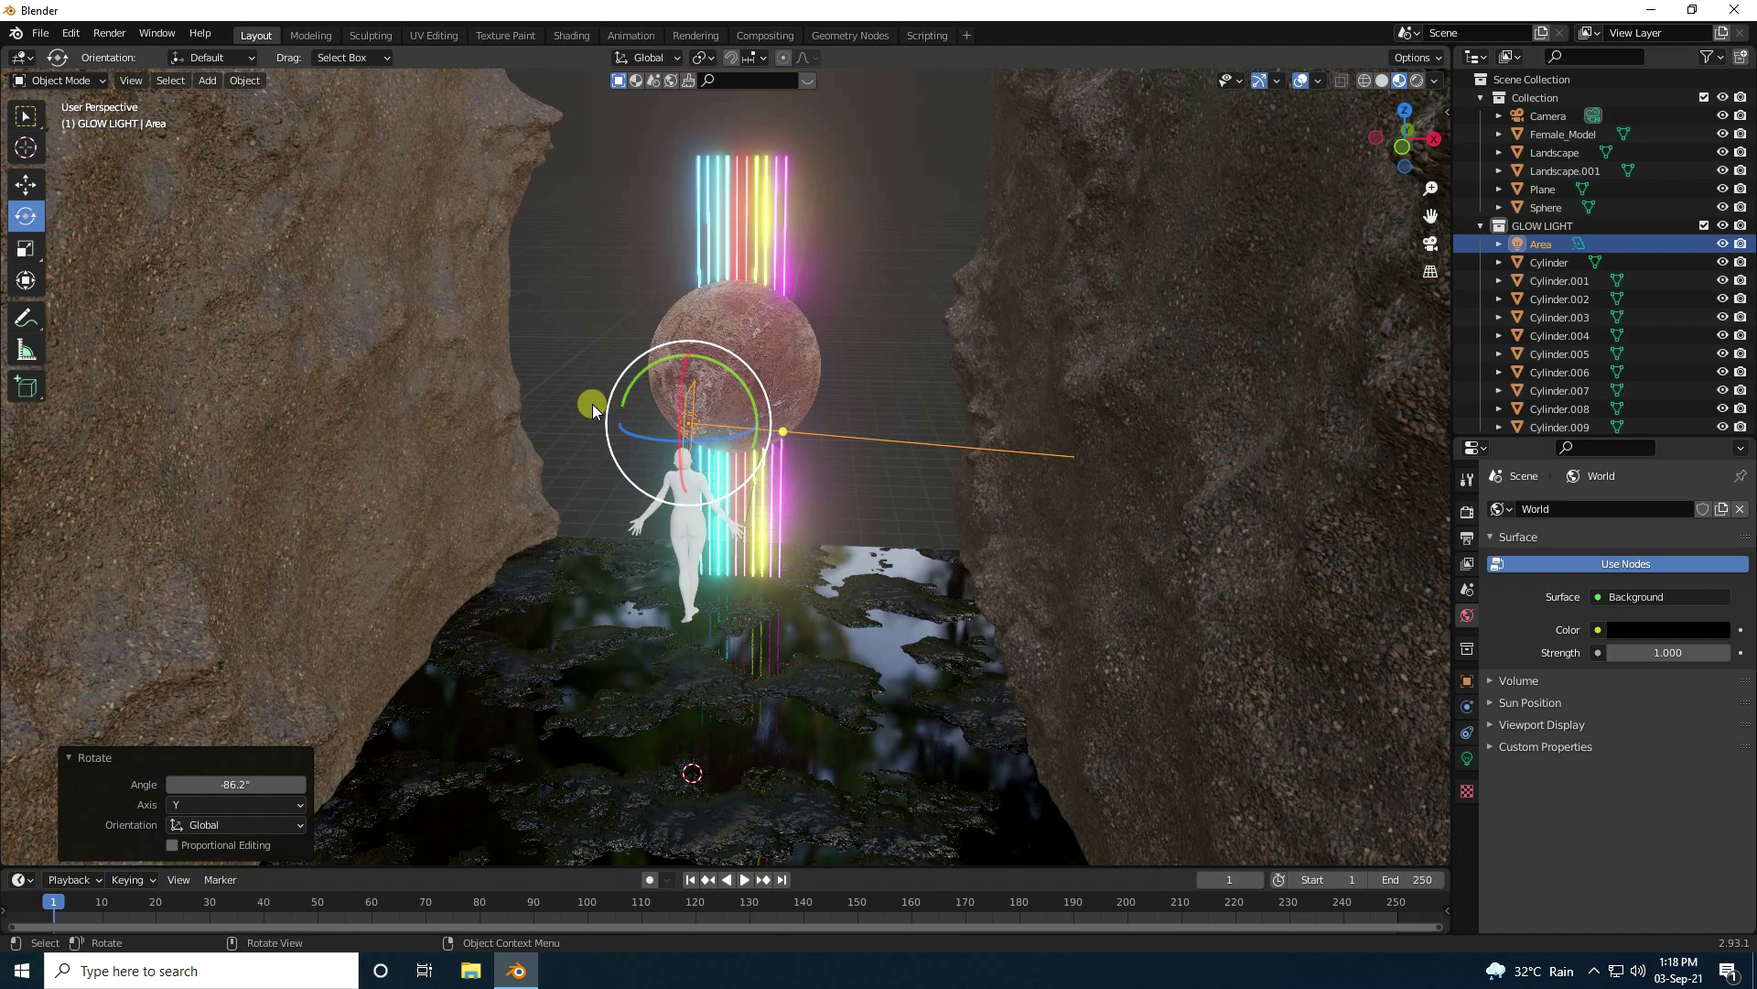
left_click(250, 785)
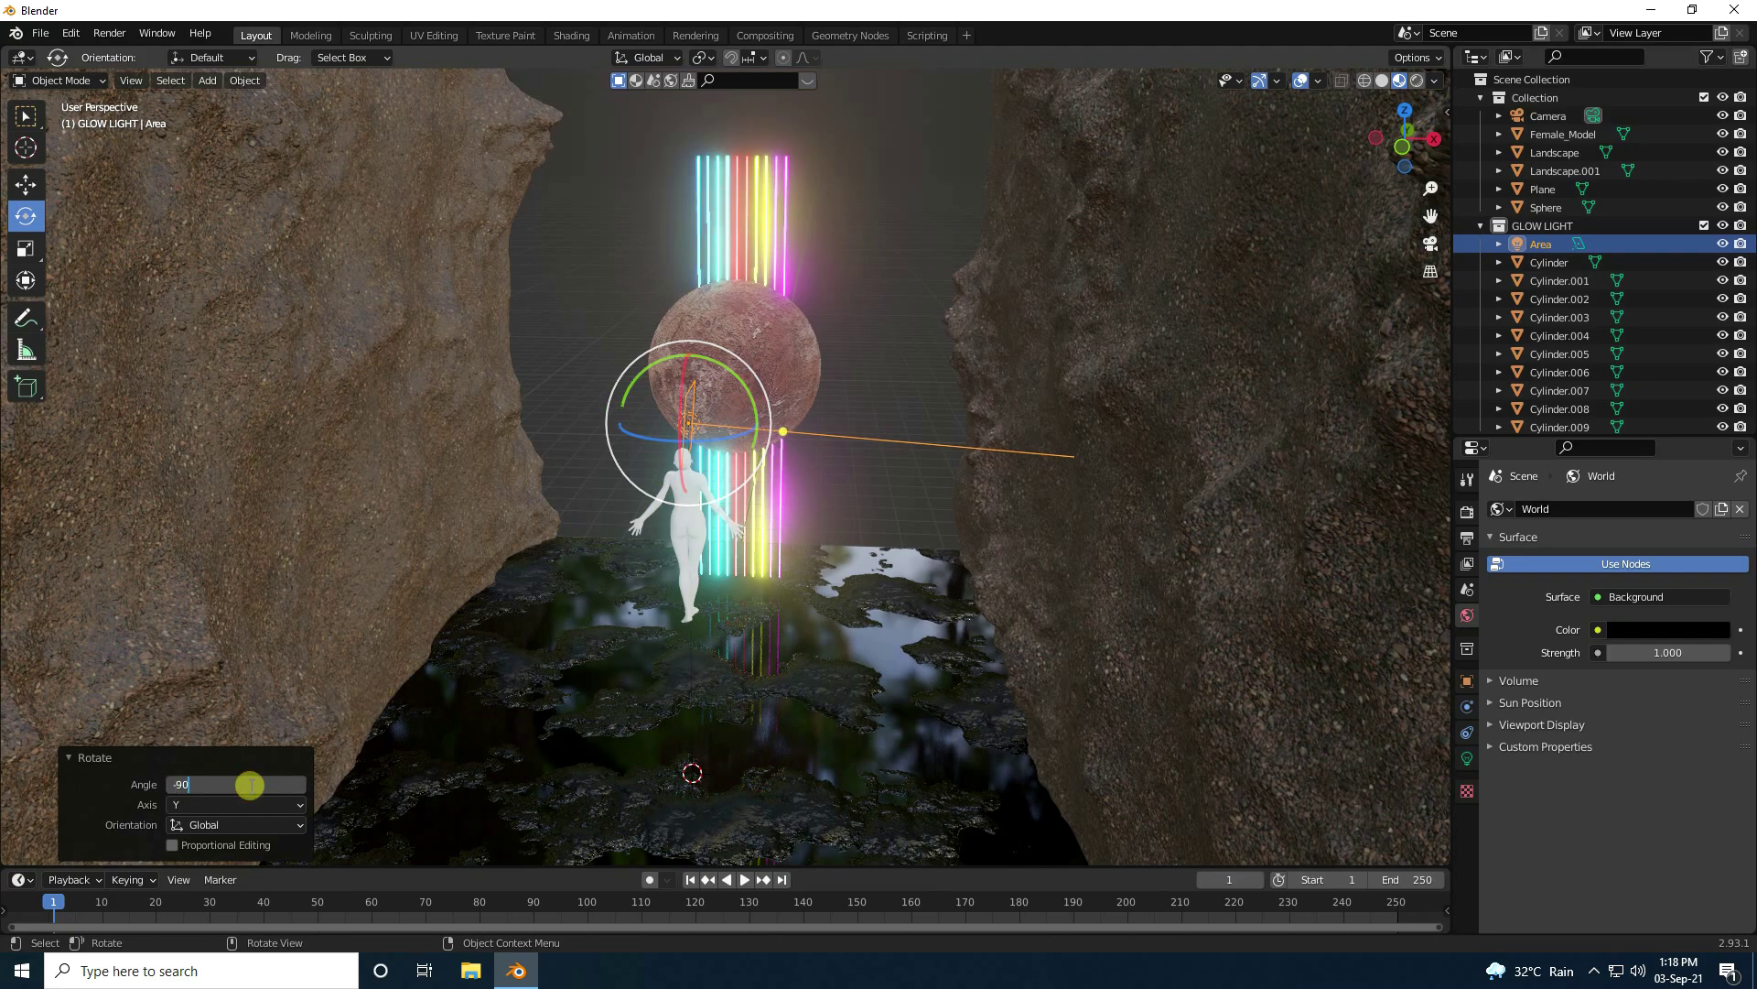
key("Return")
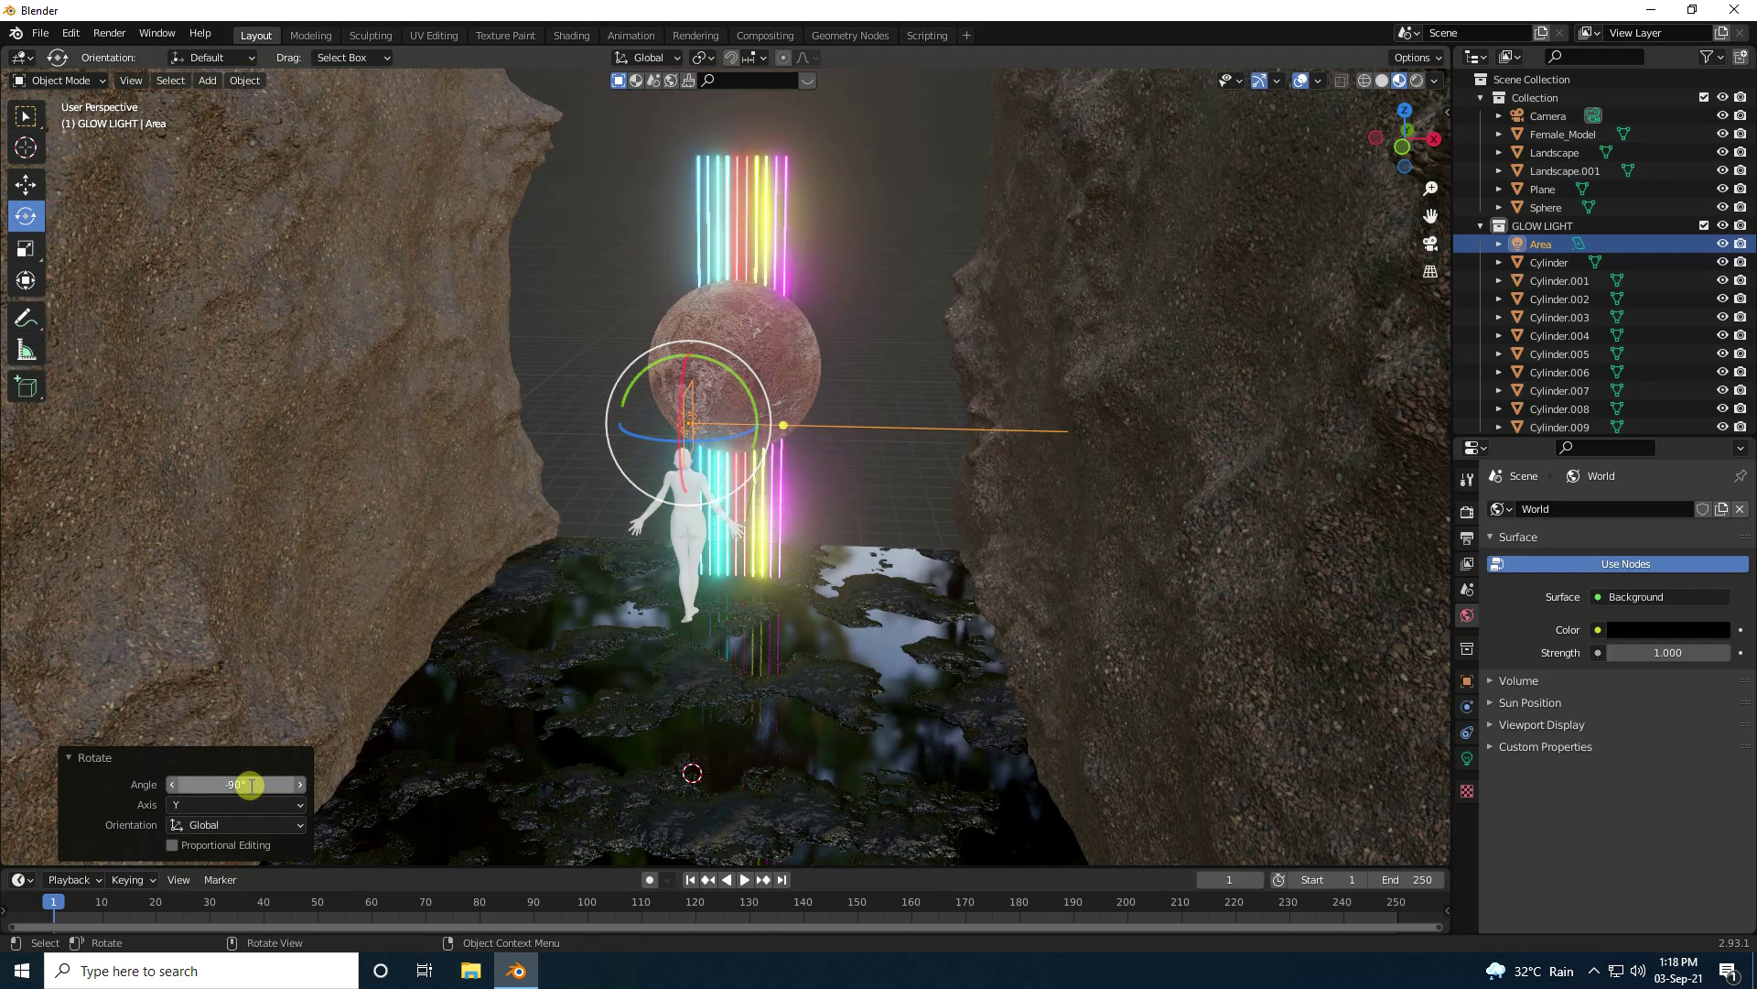
left_click(25, 184)
left_click_drag(754, 430, 648, 412)
left_click(1467, 758)
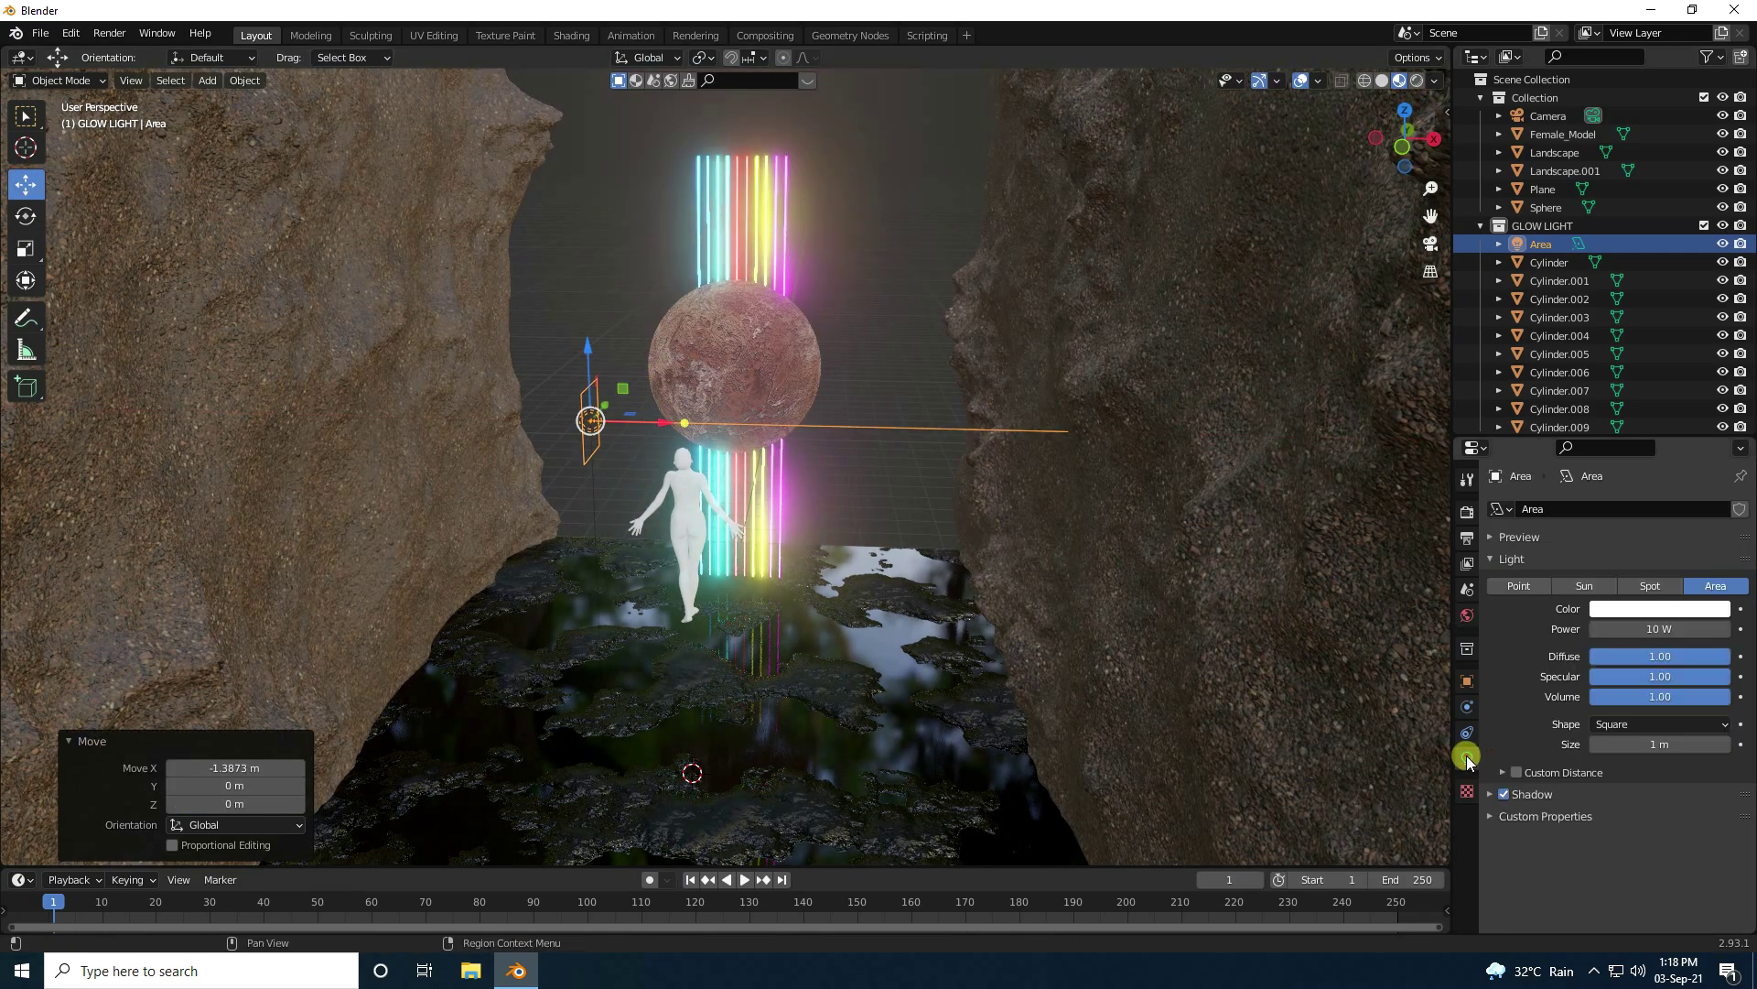
Step: Colour the area light blue with hue 0.65 and full saturation
left_click(1652, 610)
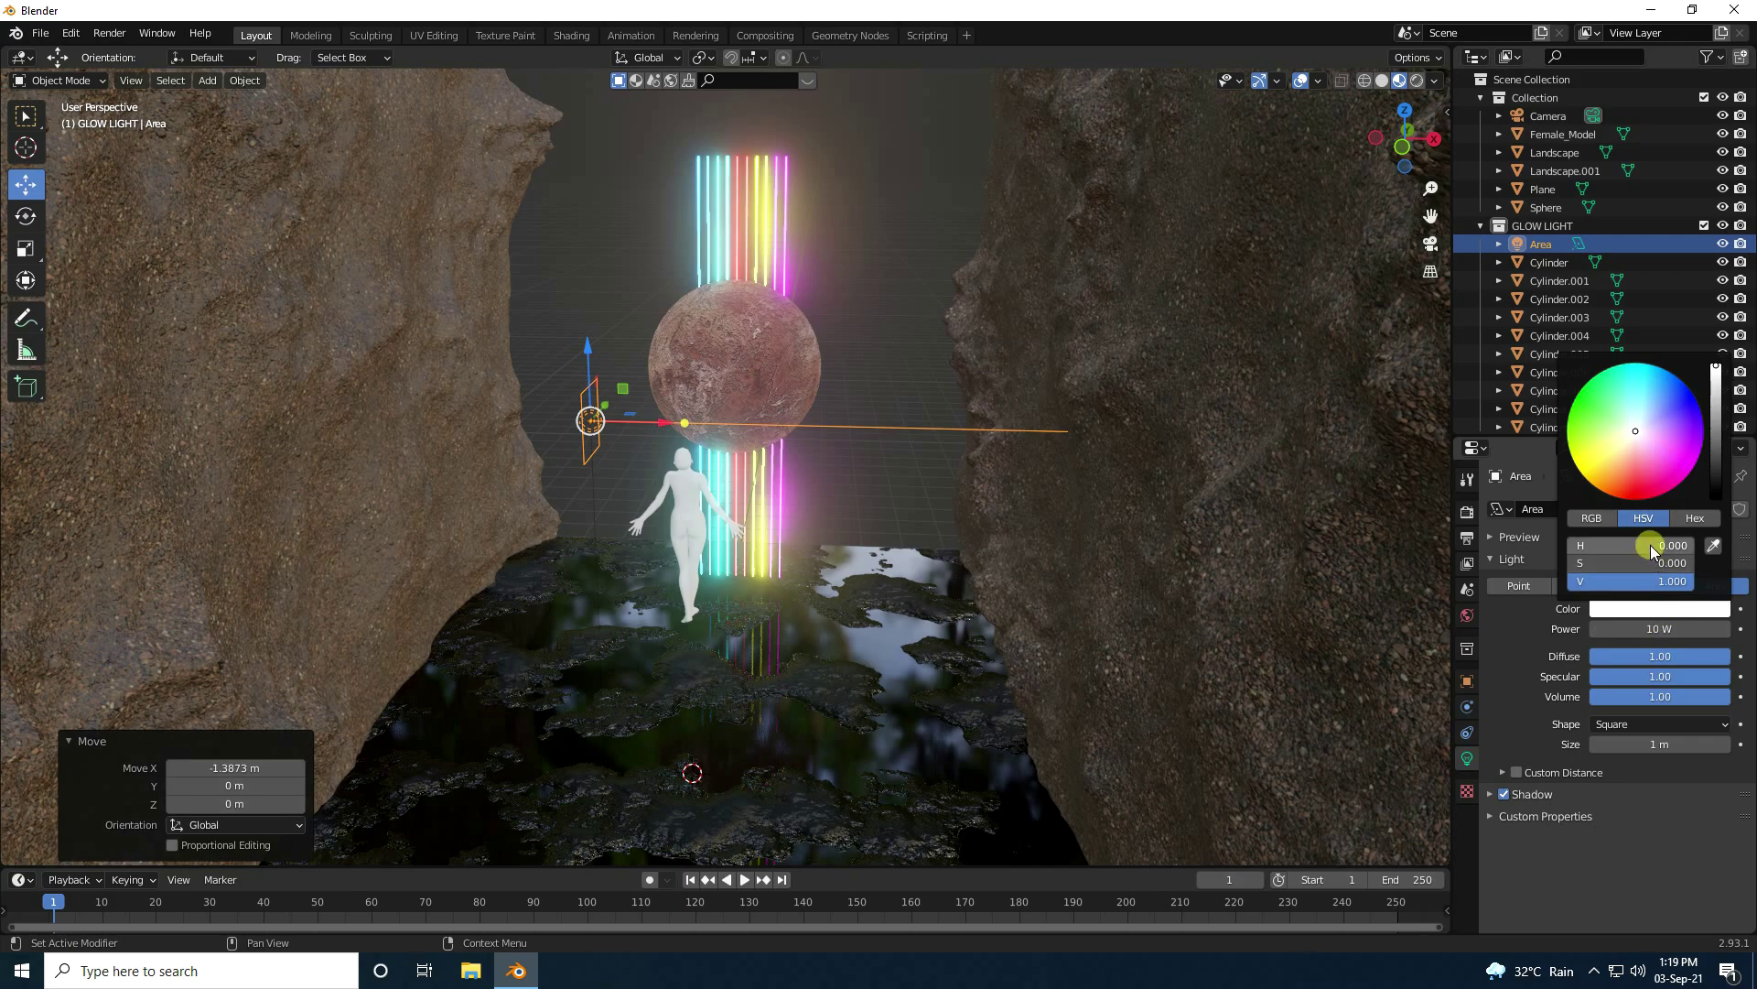
type("0.65")
key("Return")
mouse_move(1637, 566)
left_mouse_down()
mouse_move(59, 561)
mouse_move(1625, 563)
left_mouse_up()
Step: Set the light's power to 1000 W, size to 3 m and shape to Disk
left_click(1639, 627)
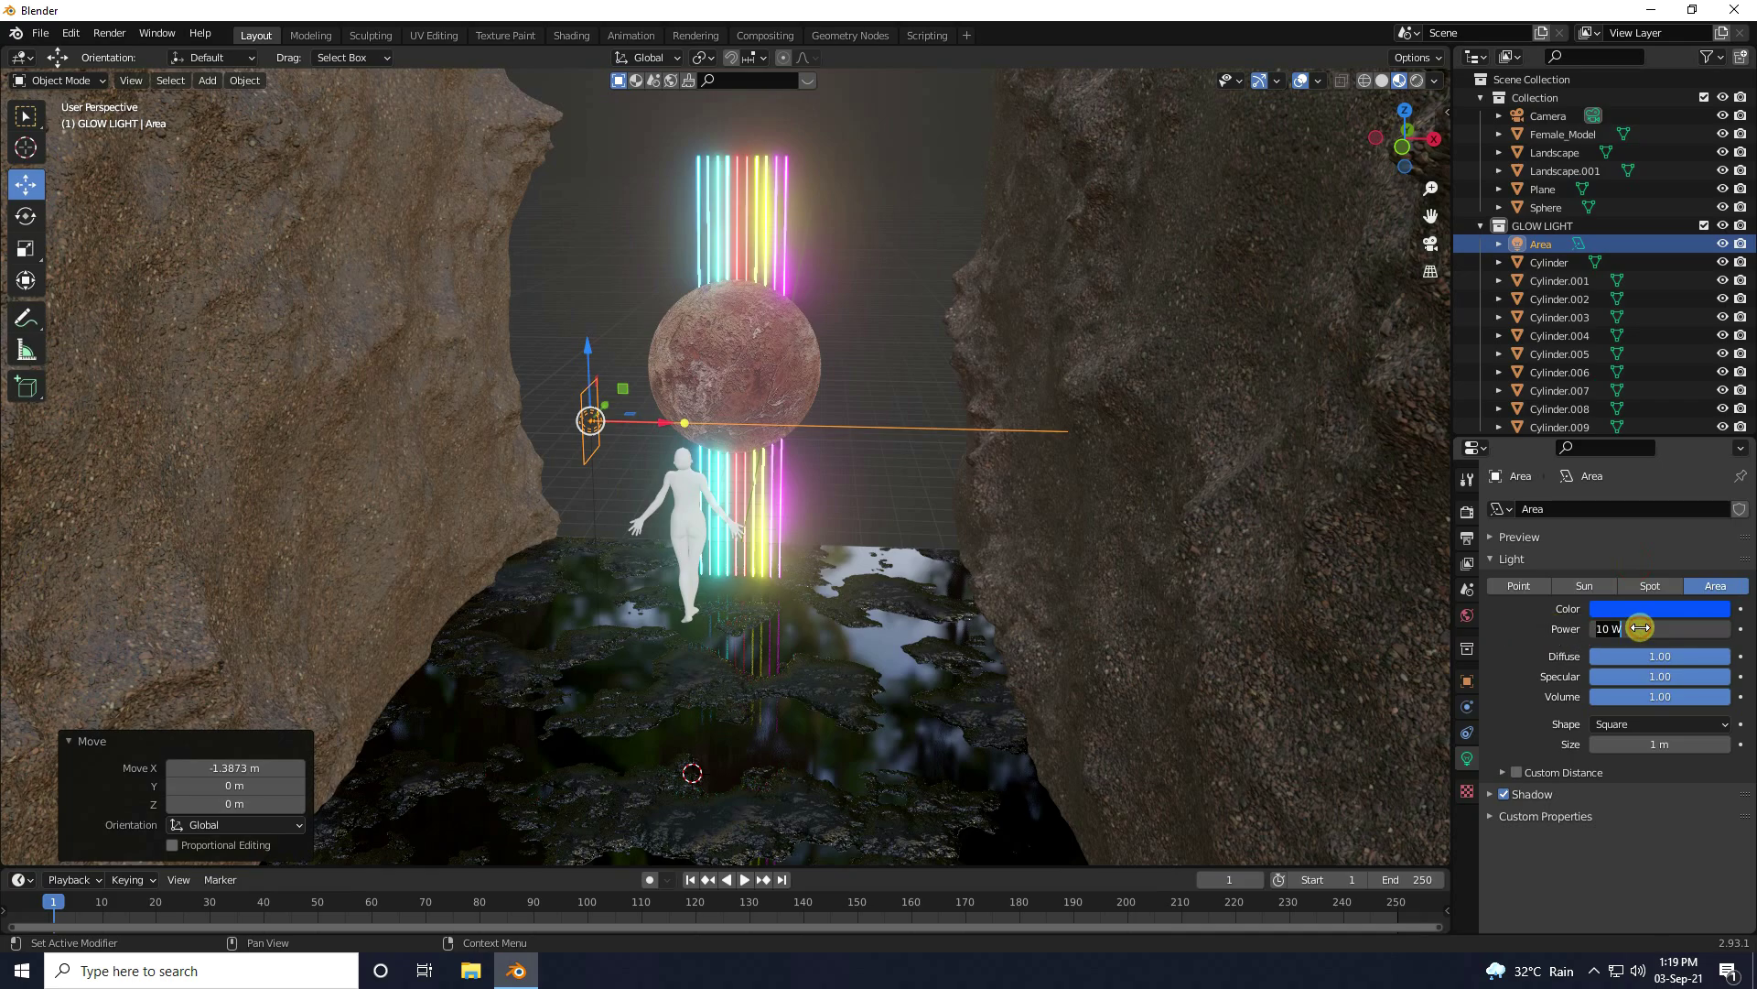
type("1000")
key("Return")
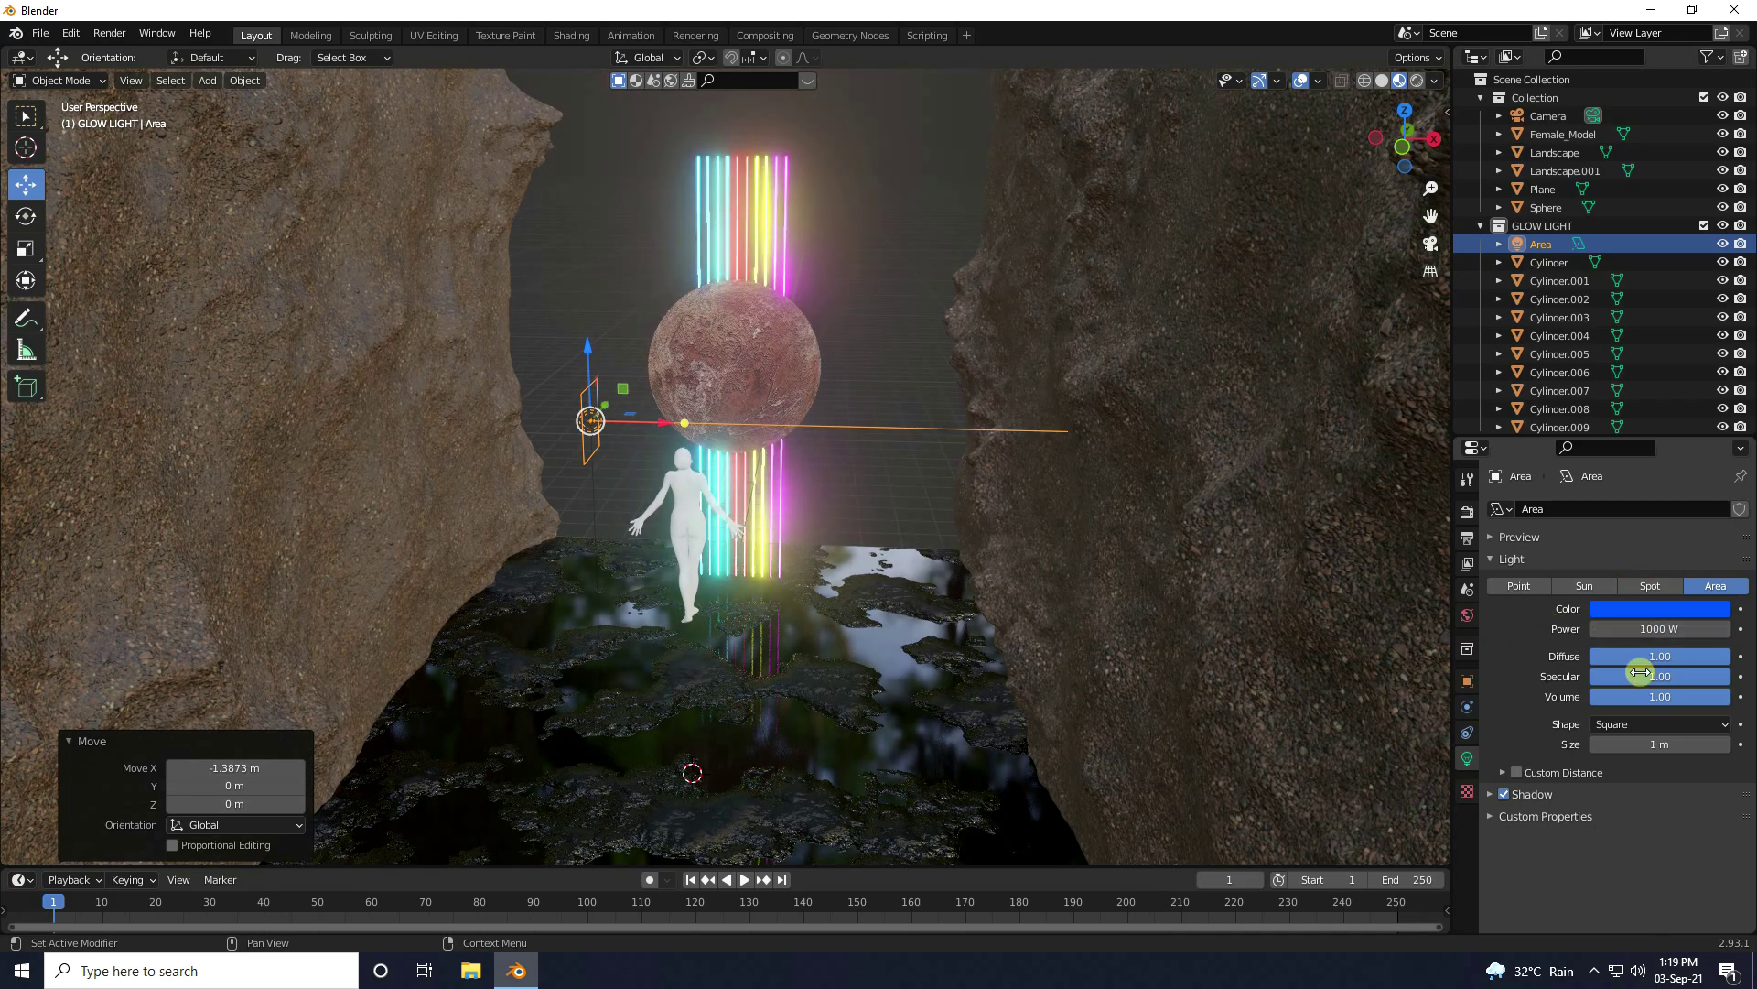
left_click(1654, 743)
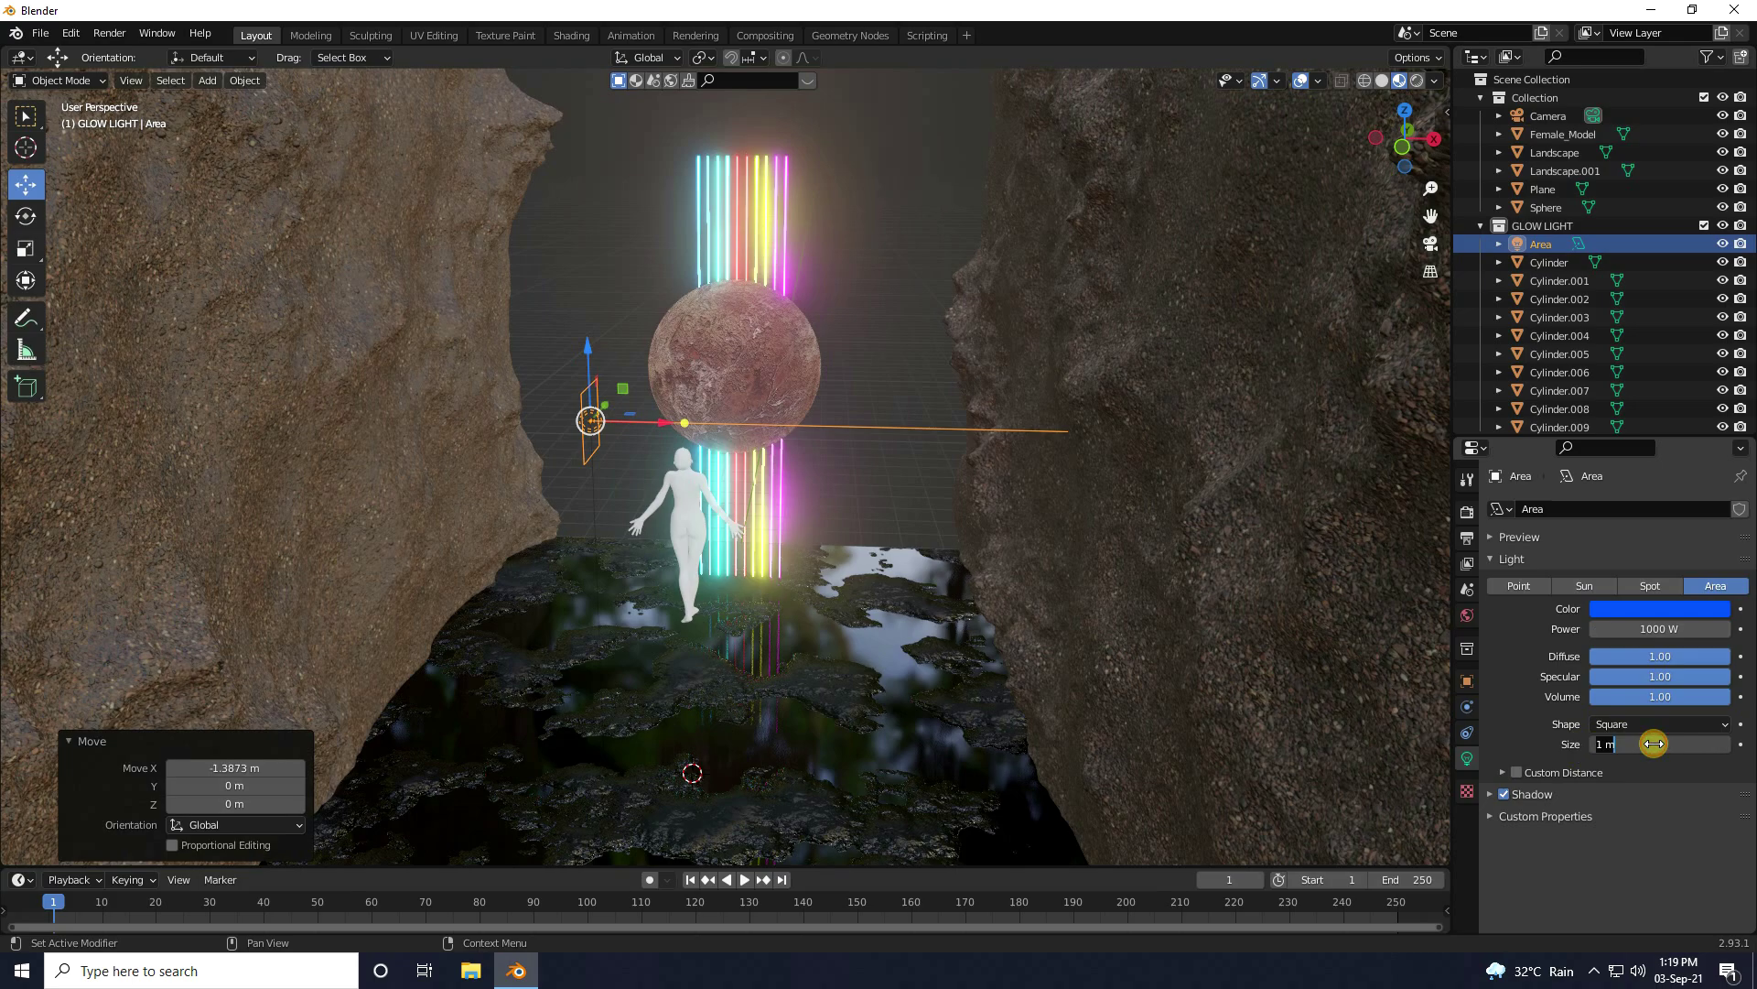
key("Return")
left_click(1634, 724)
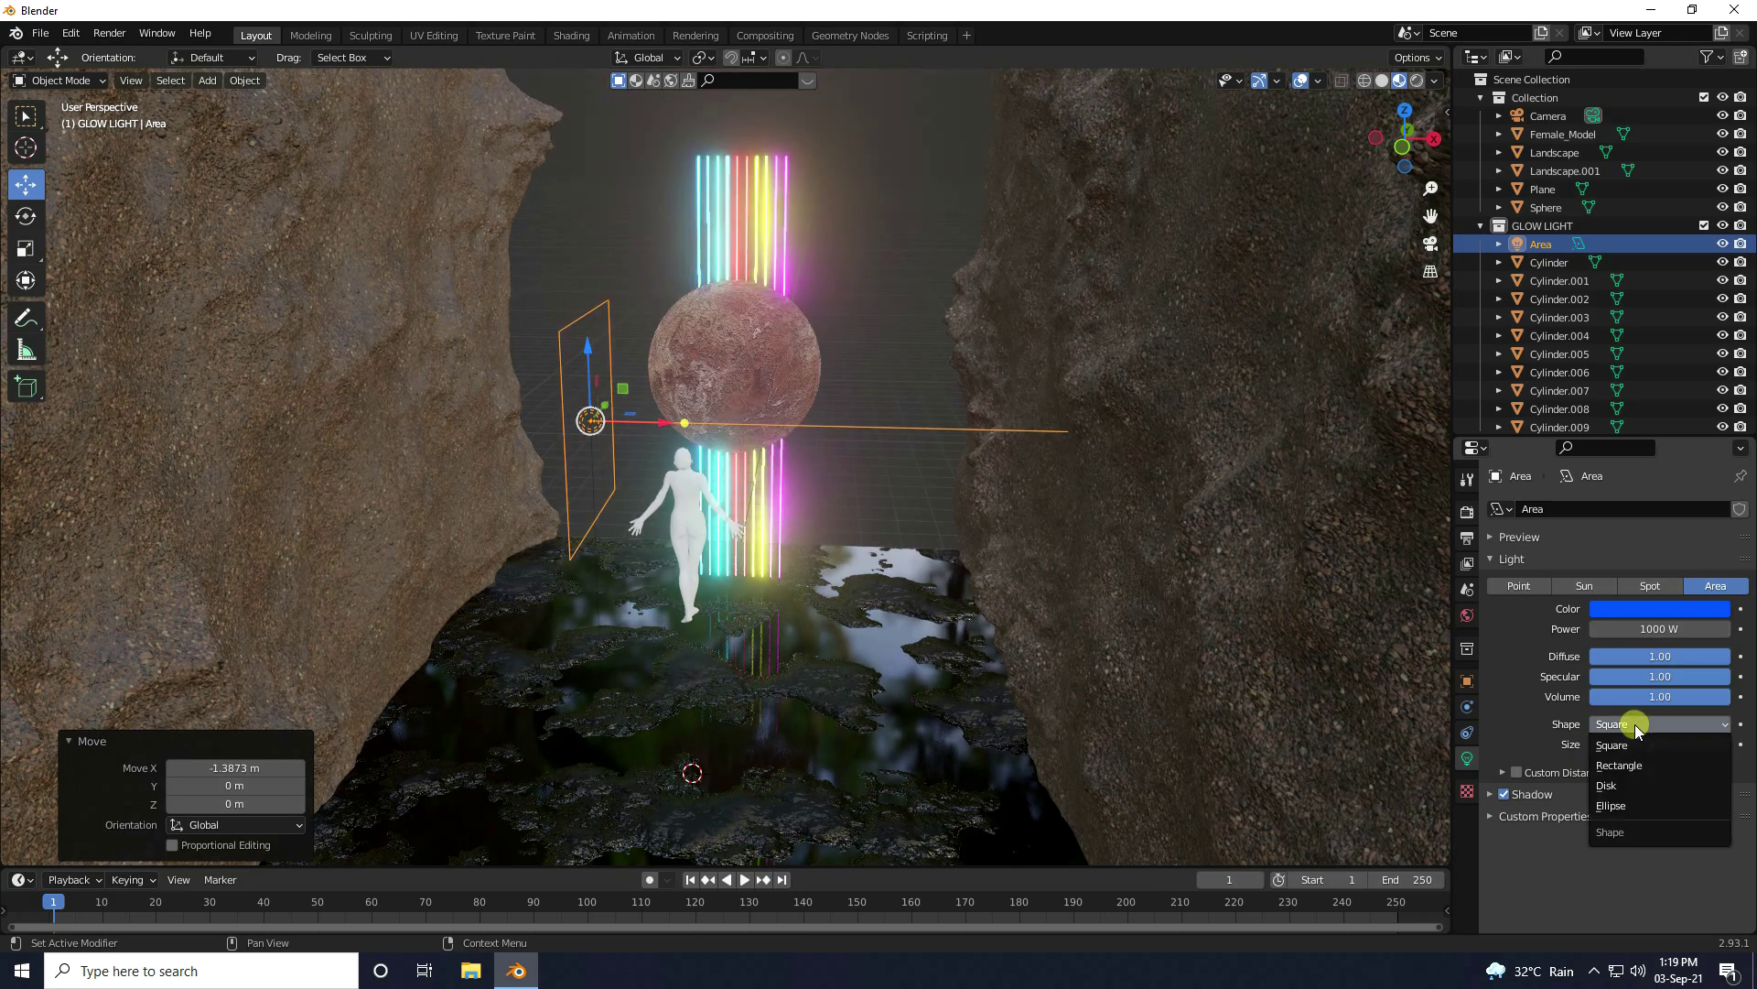
left_click(1610, 787)
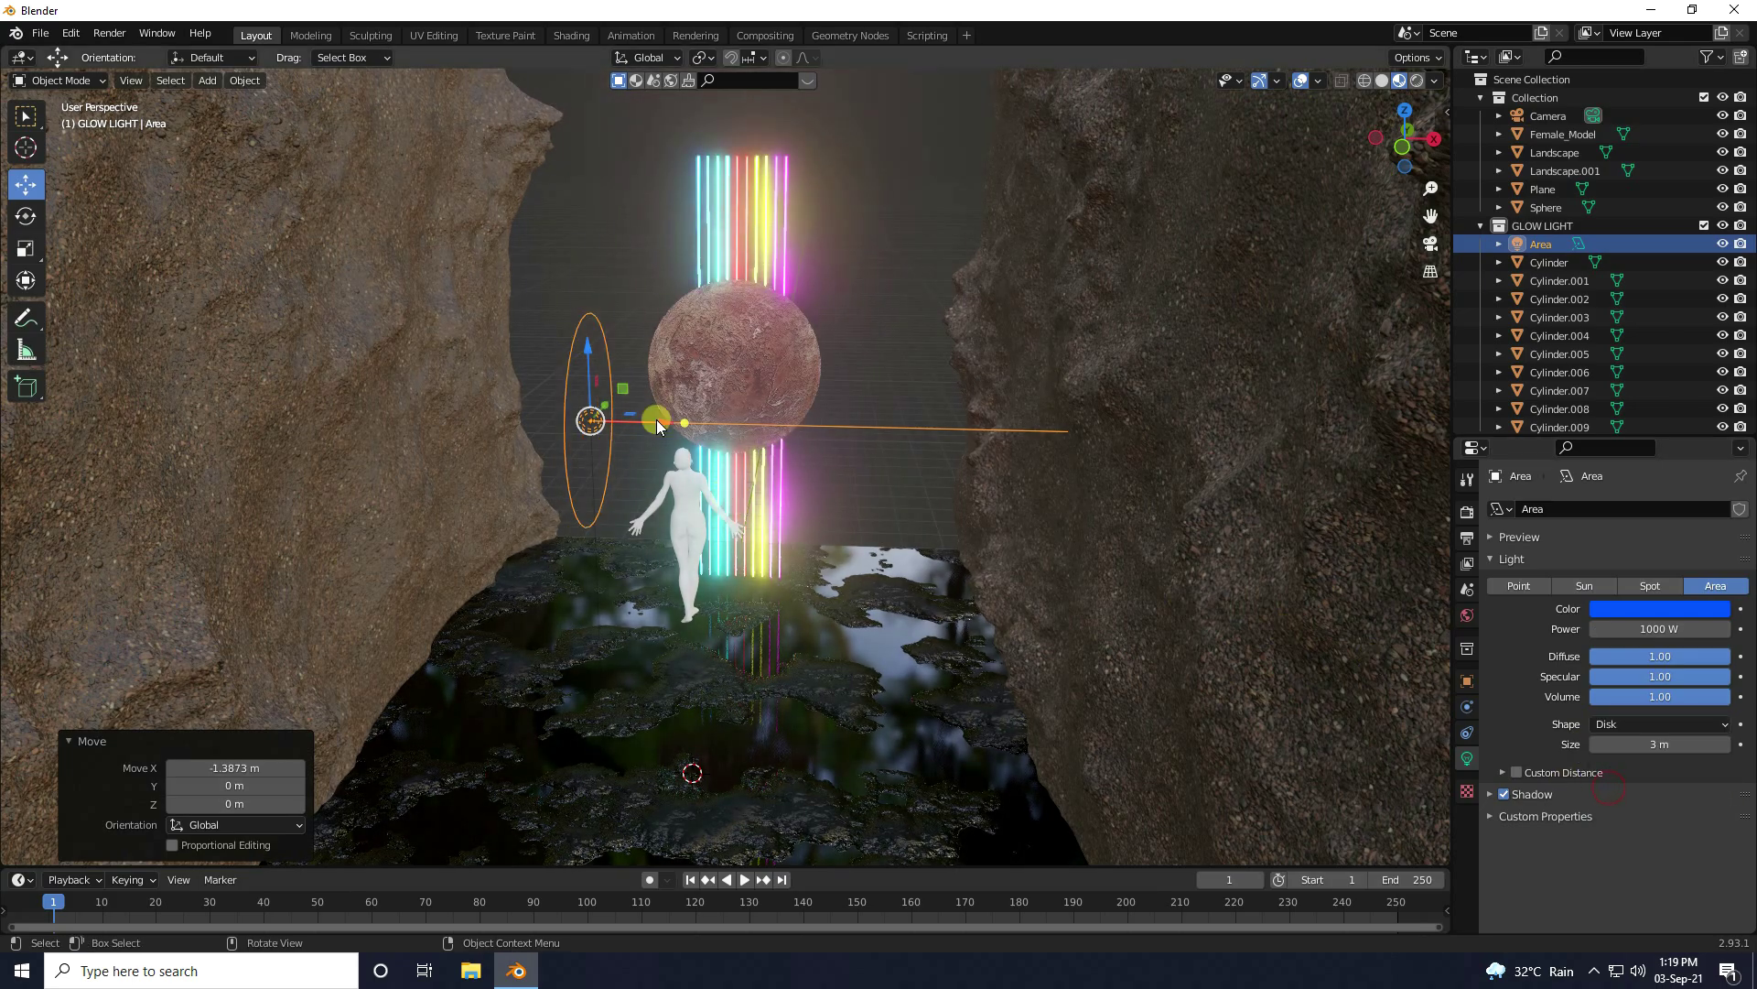
middle_click_drag(656, 420, 485, 394)
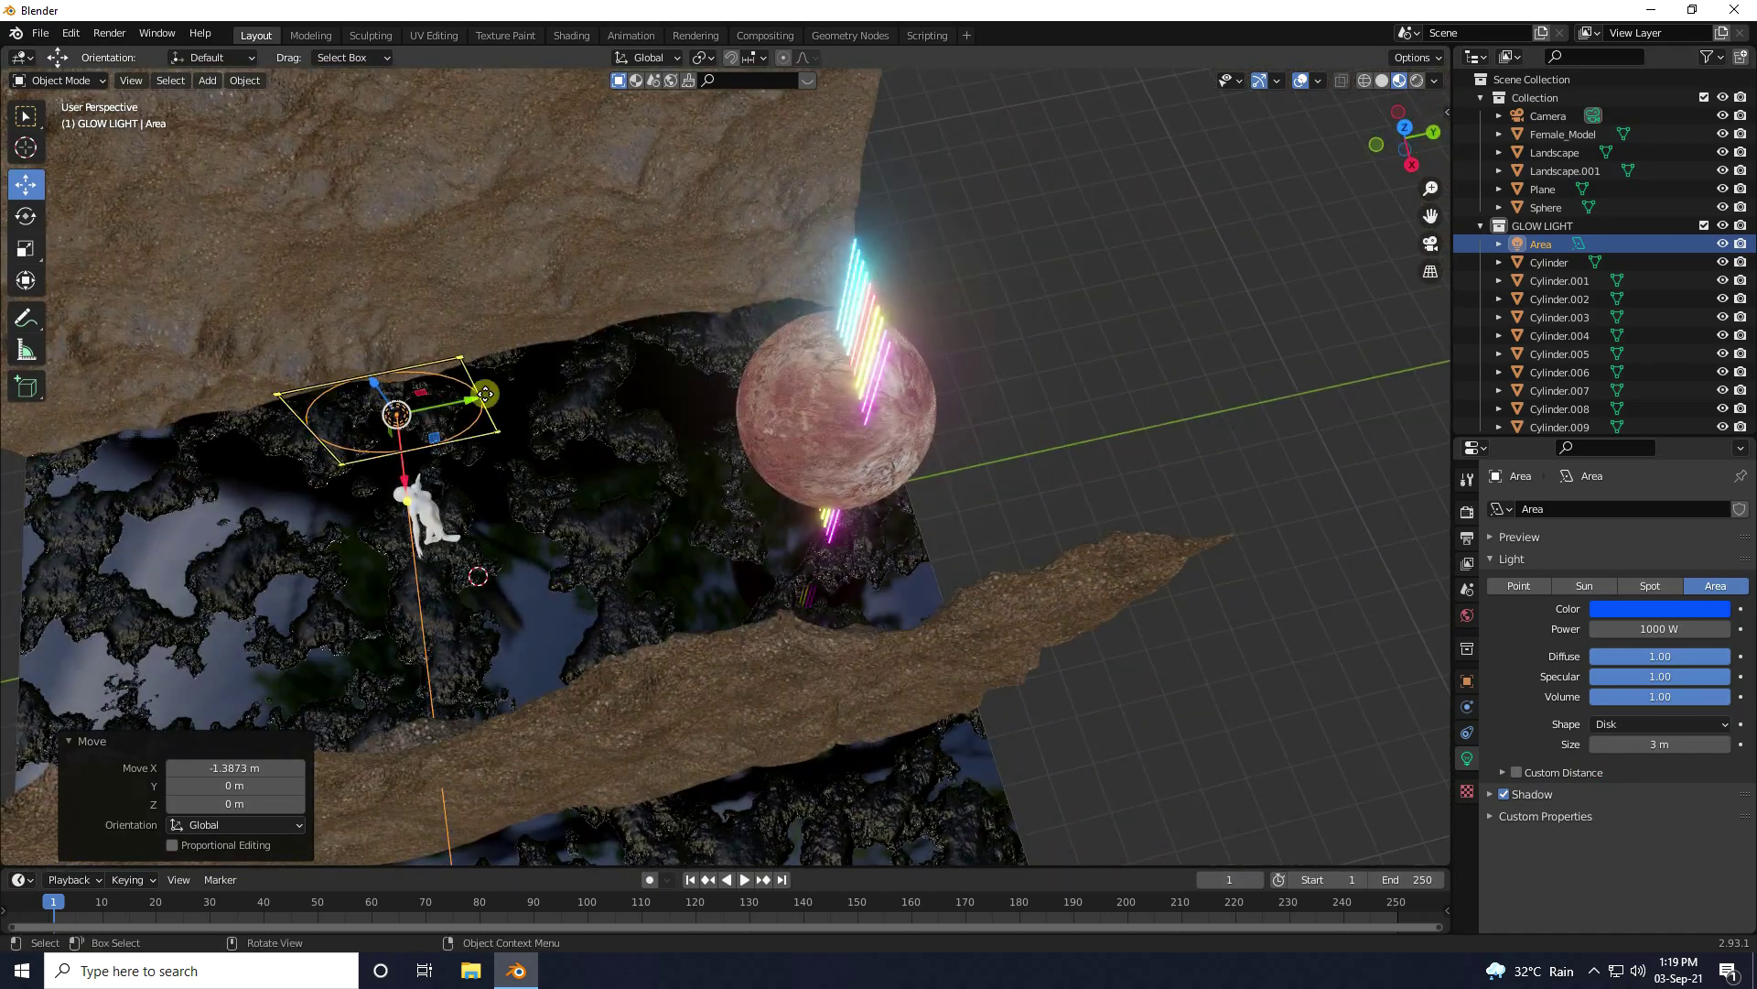
Step: Shift the blue disk Area light along X and Y beside the sphere, then view its glow in Rendered shading
left_click_drag(406, 490, 398, 428)
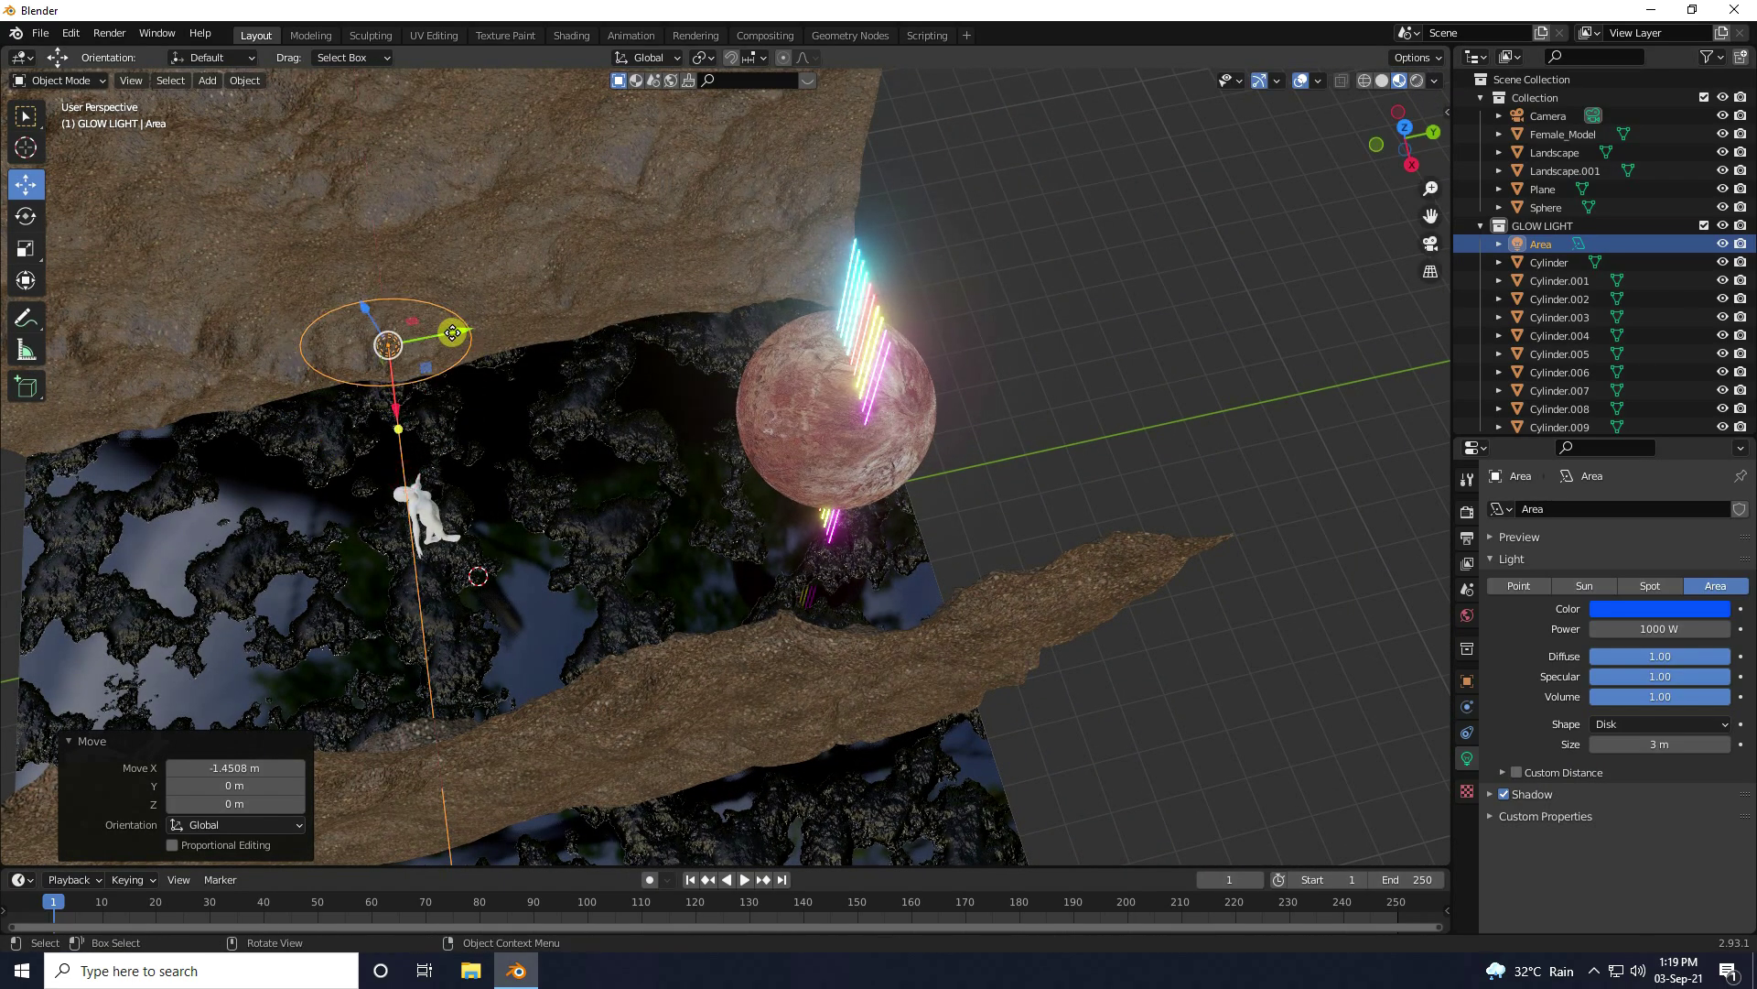
left_click_drag(452, 333, 737, 268)
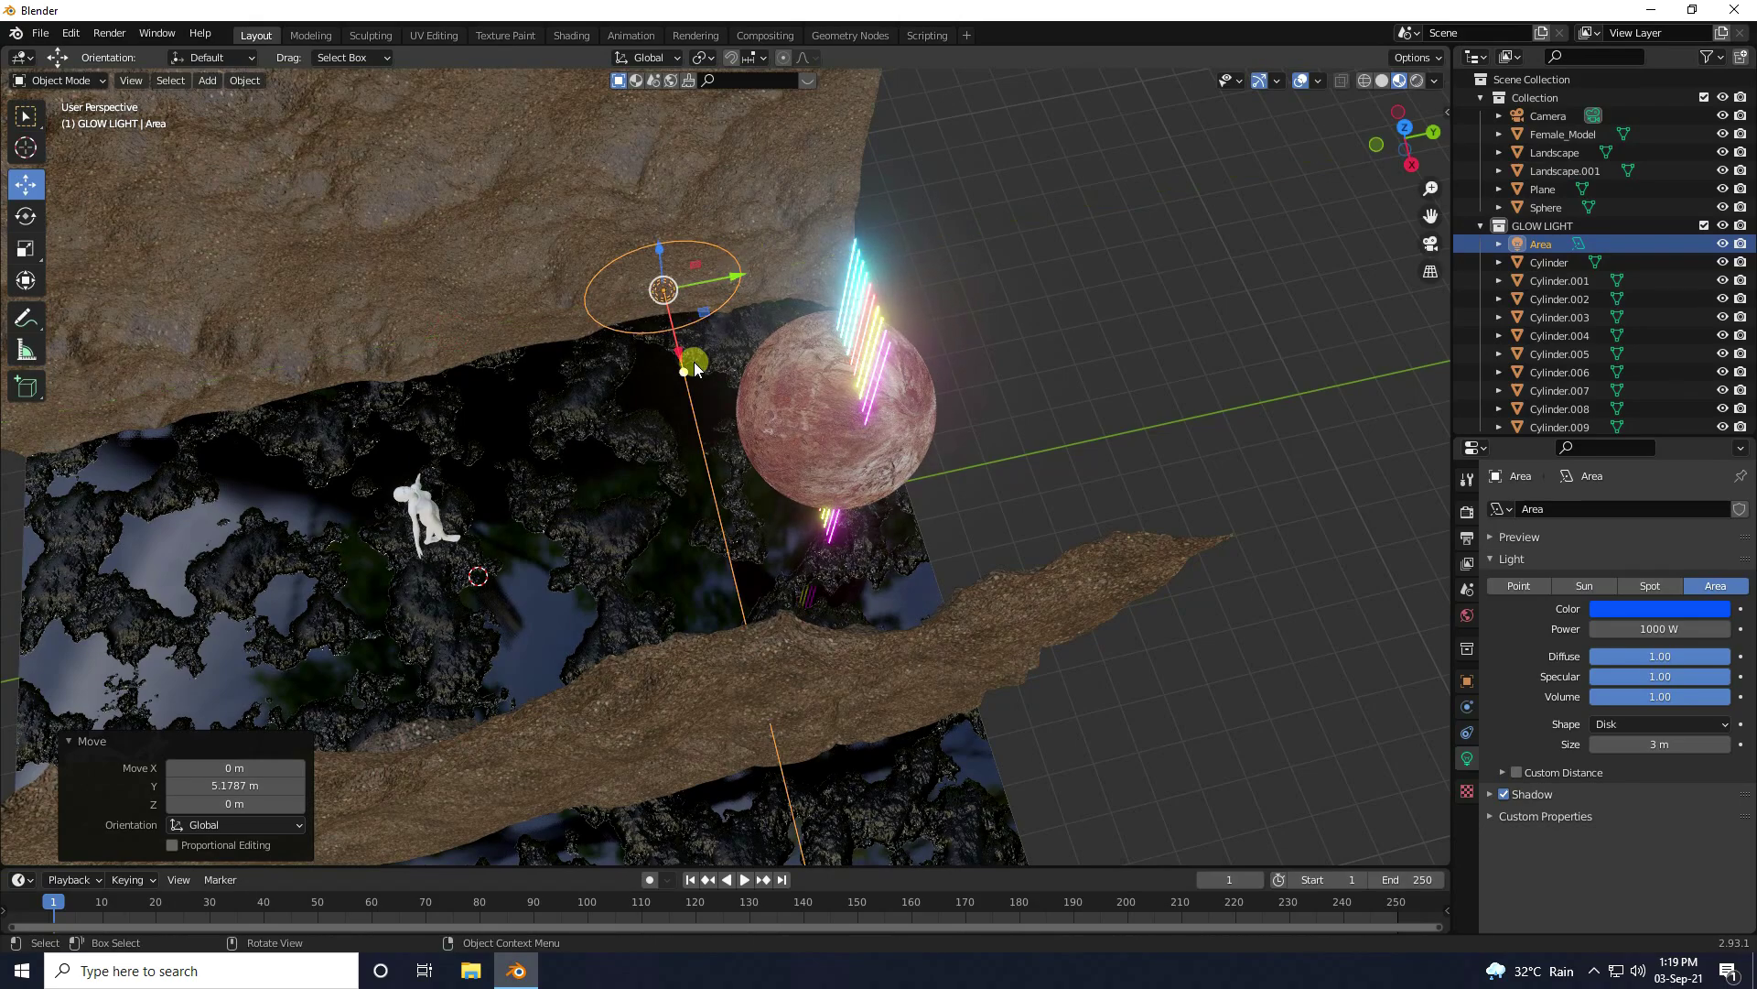
middle_click_drag(696, 366, 871, 247)
left_click_drag(648, 356, 621, 354)
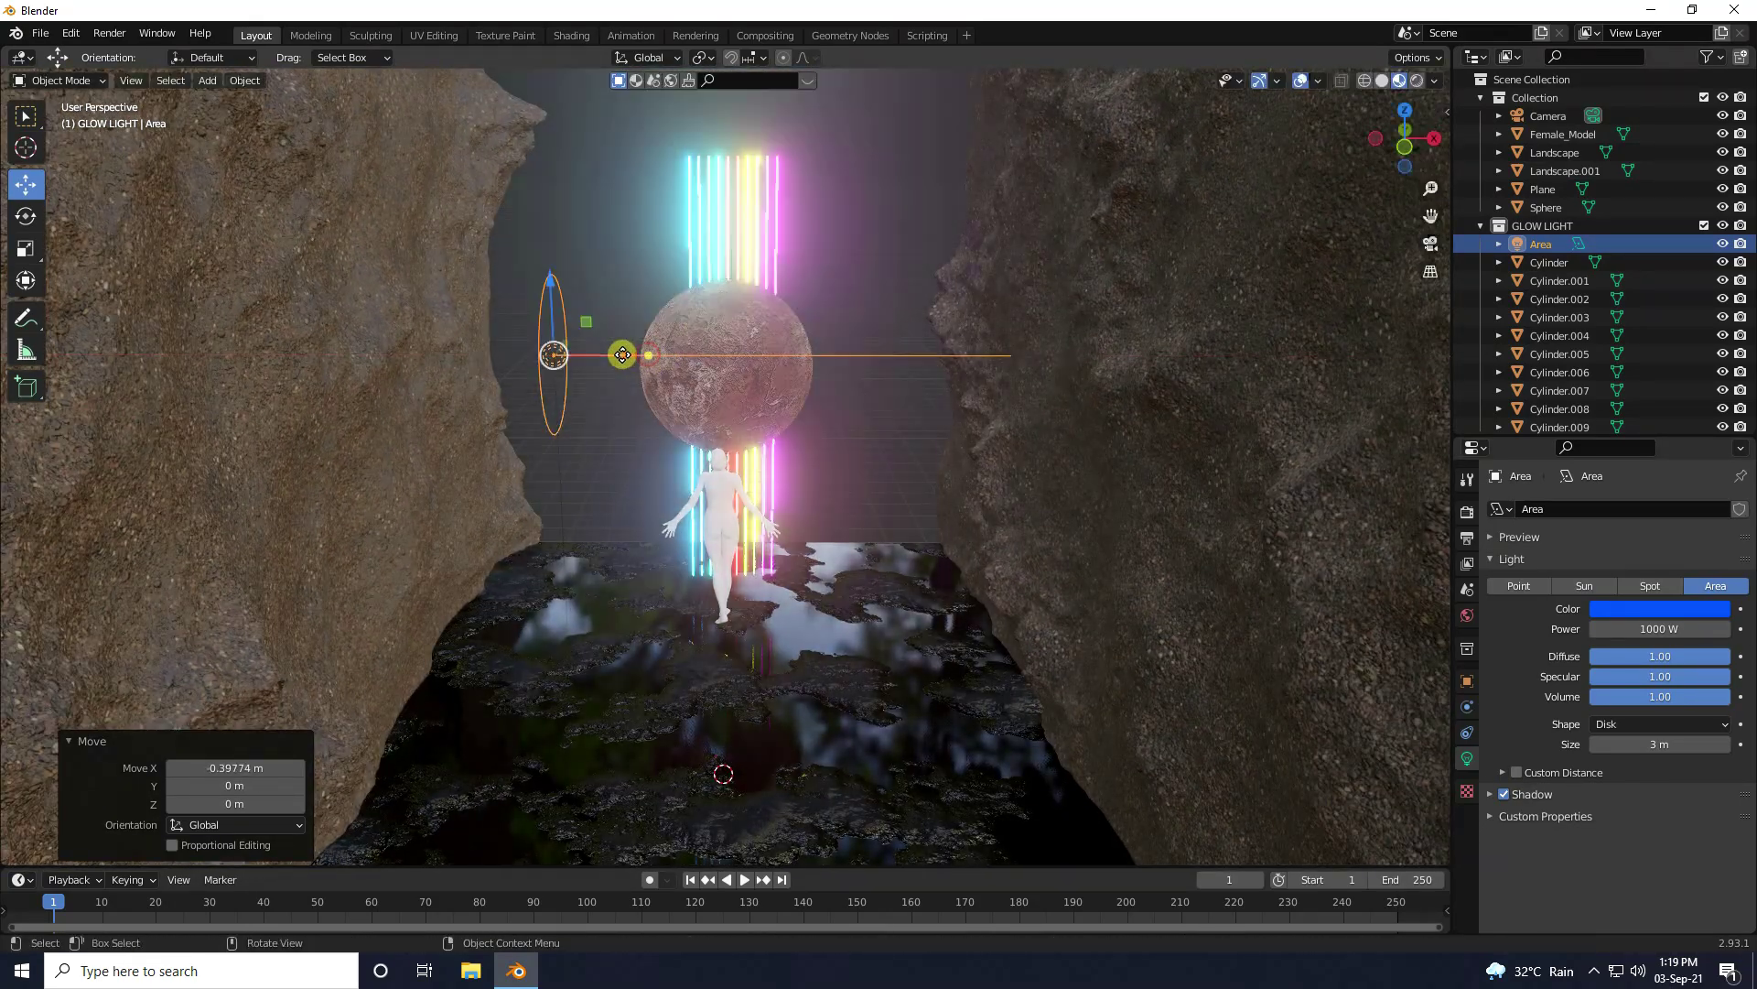
left_click(1417, 82)
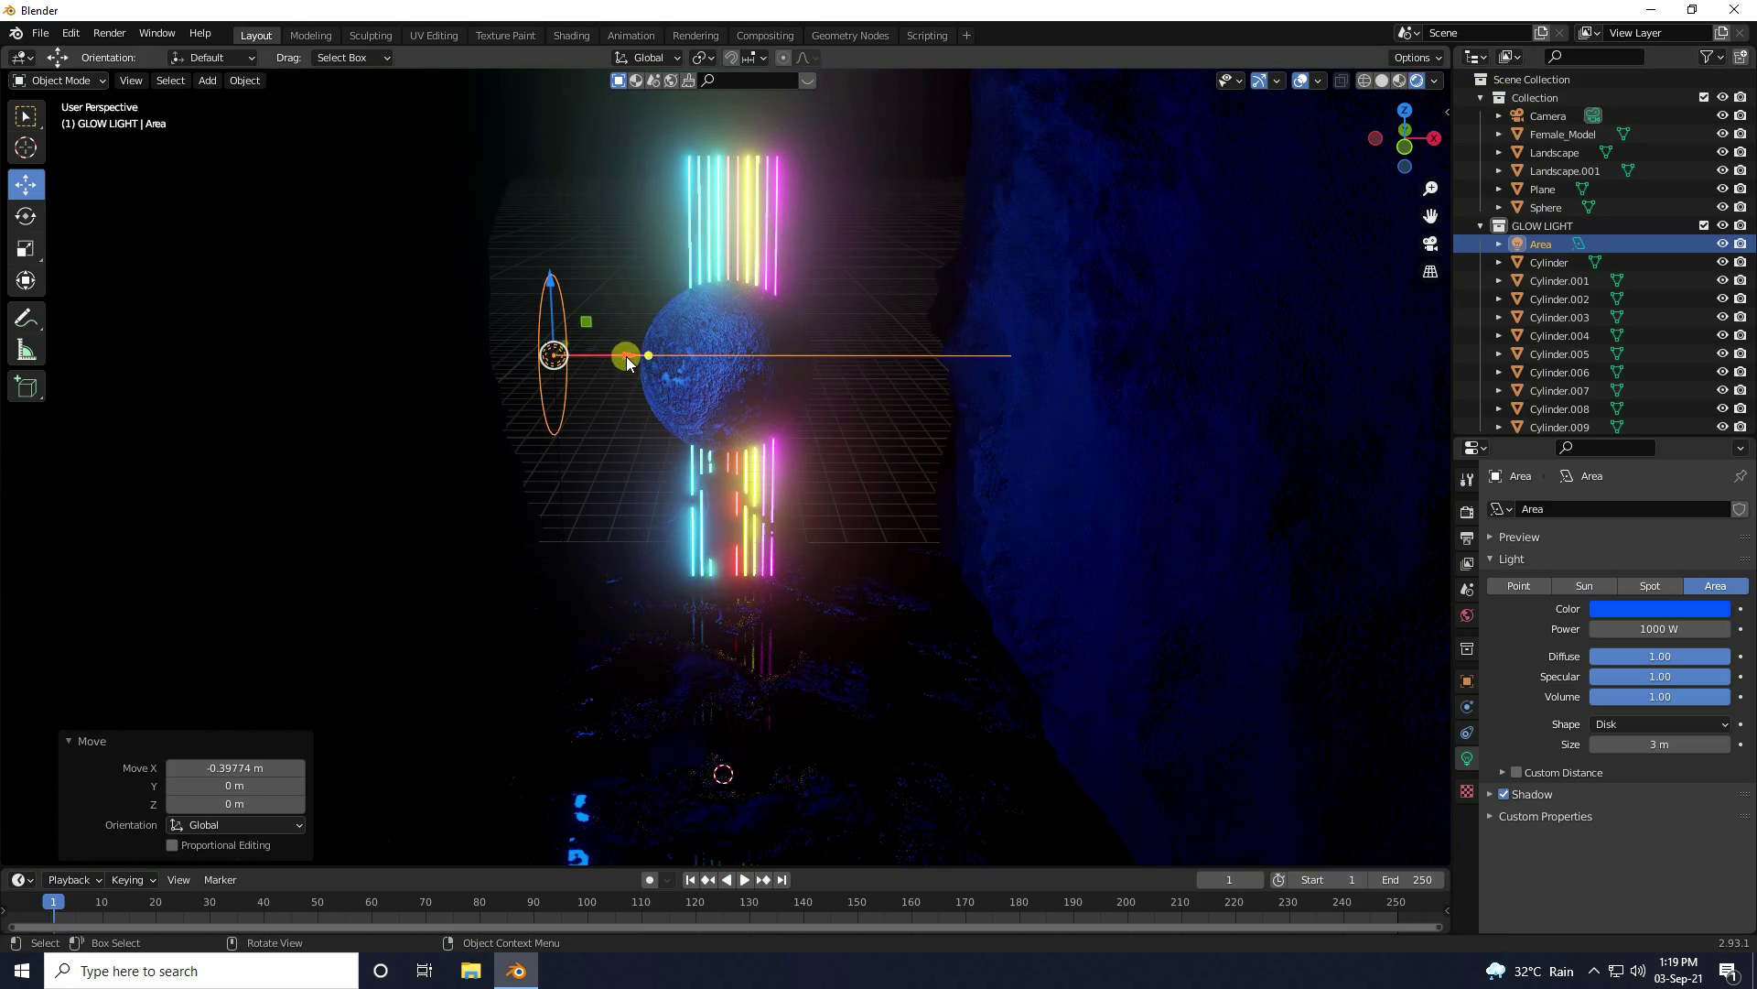
middle_click_drag(627, 363, 683, 365)
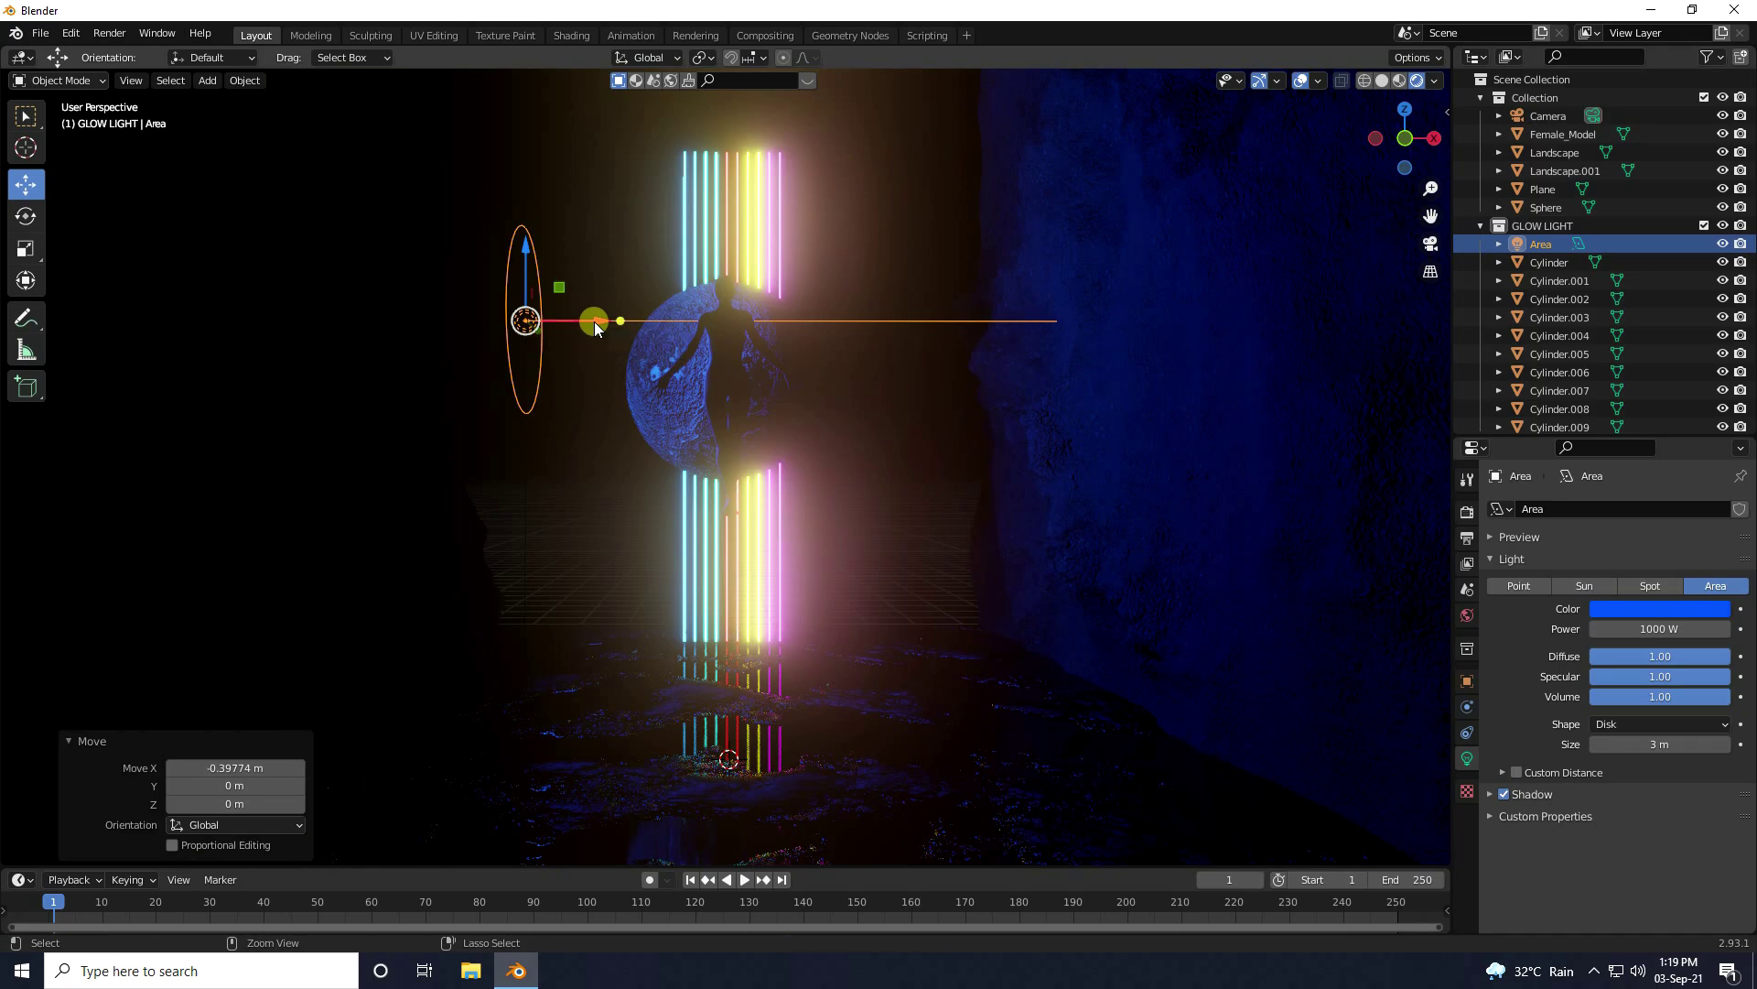
Step: Paste a copy of the blue disk light and place it to the right of the sphere
key("ctrl+c")
key("ctrl+v")
key("g")
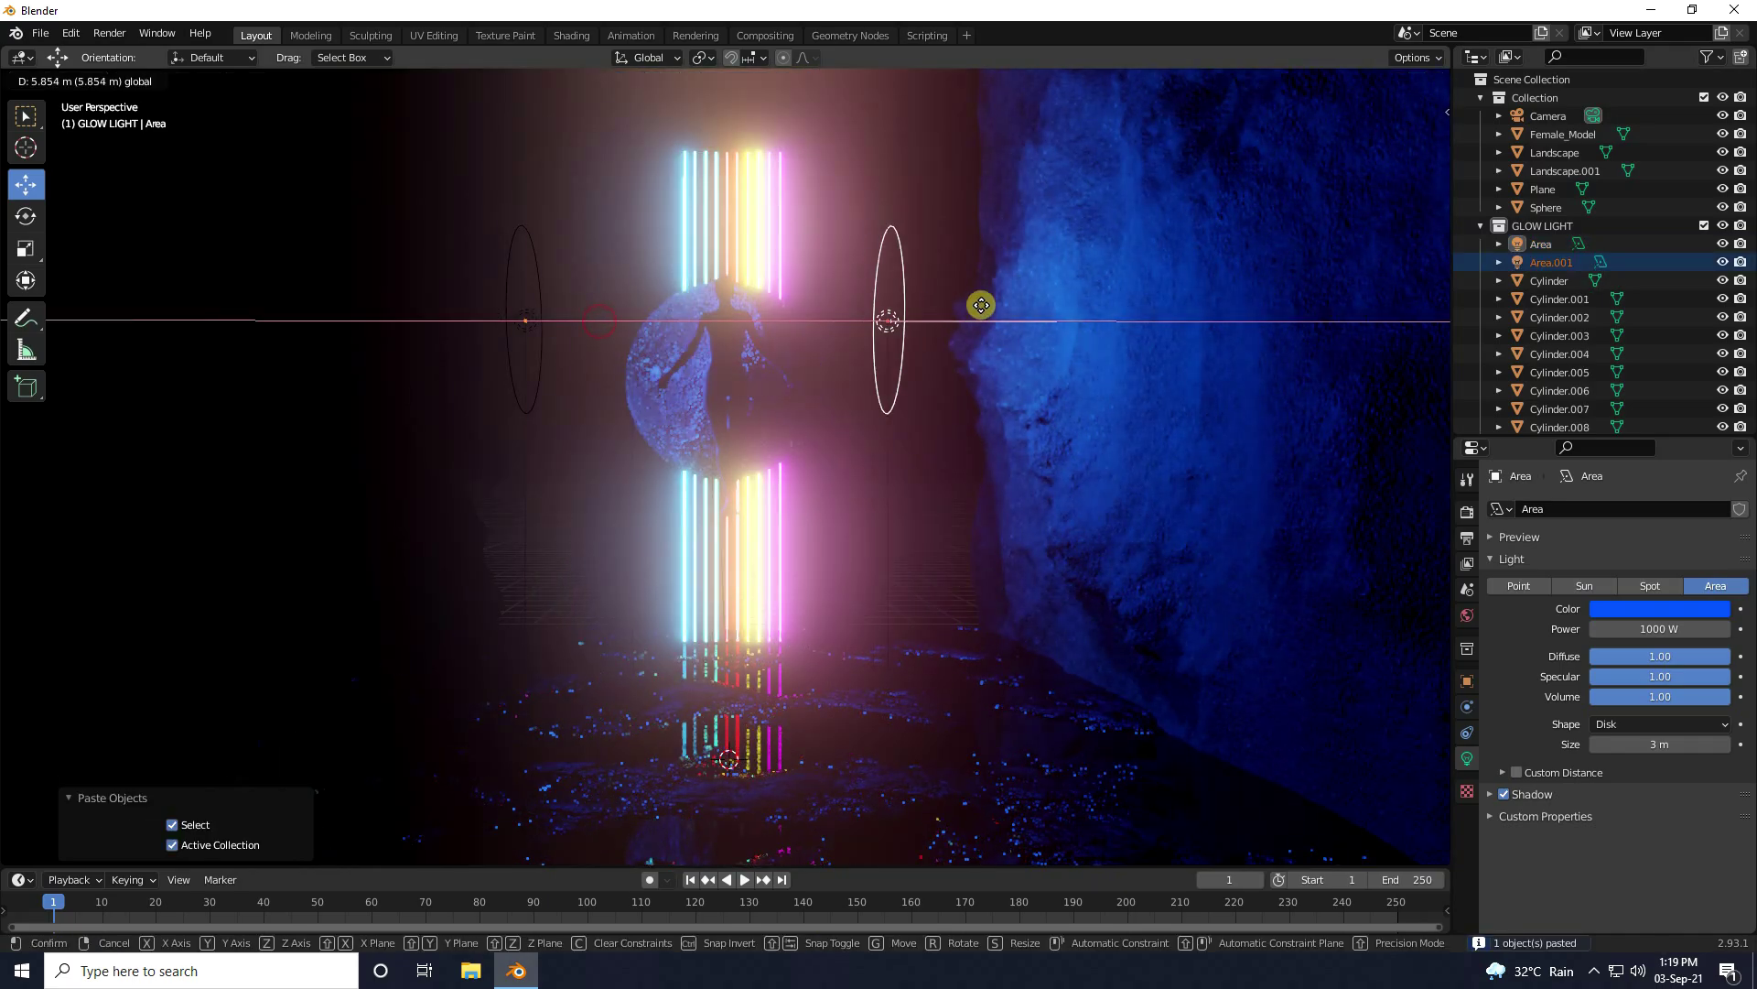
left_click(1008, 299)
Step: Rotate the copied light 180° about Z so it faces the sphere
left_click(26, 216)
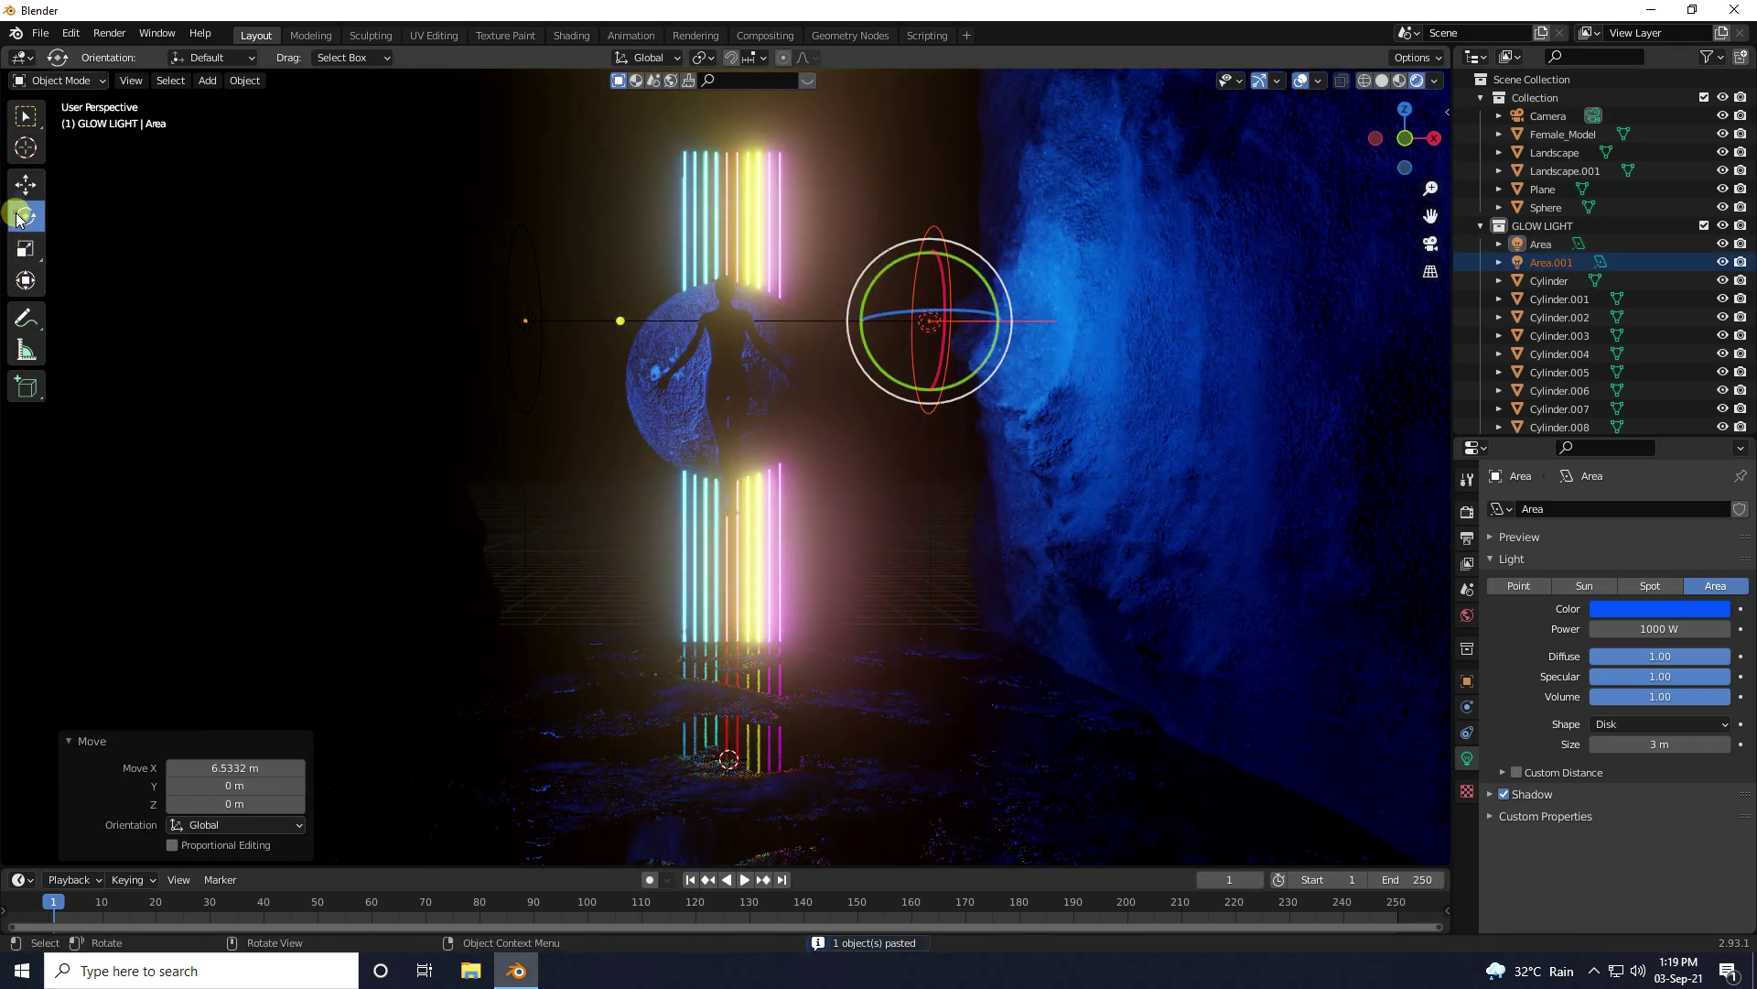
left_click_drag(880, 313, 1001, 315)
left_click(236, 777)
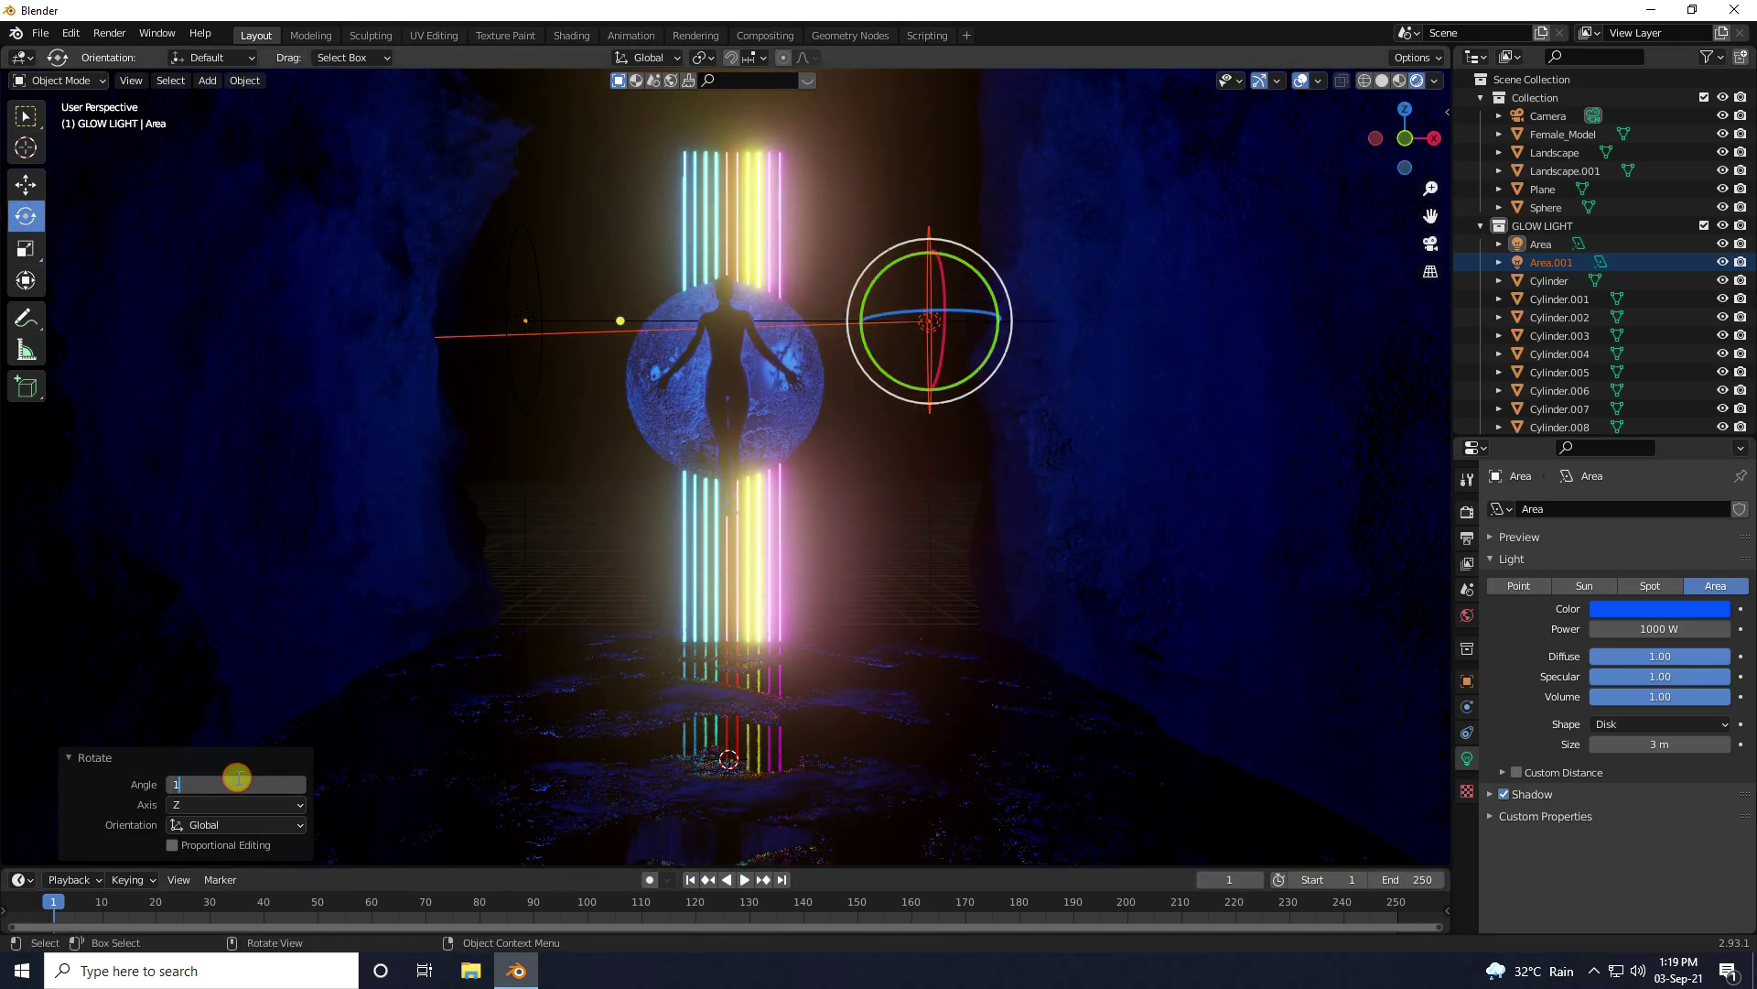
key("Return")
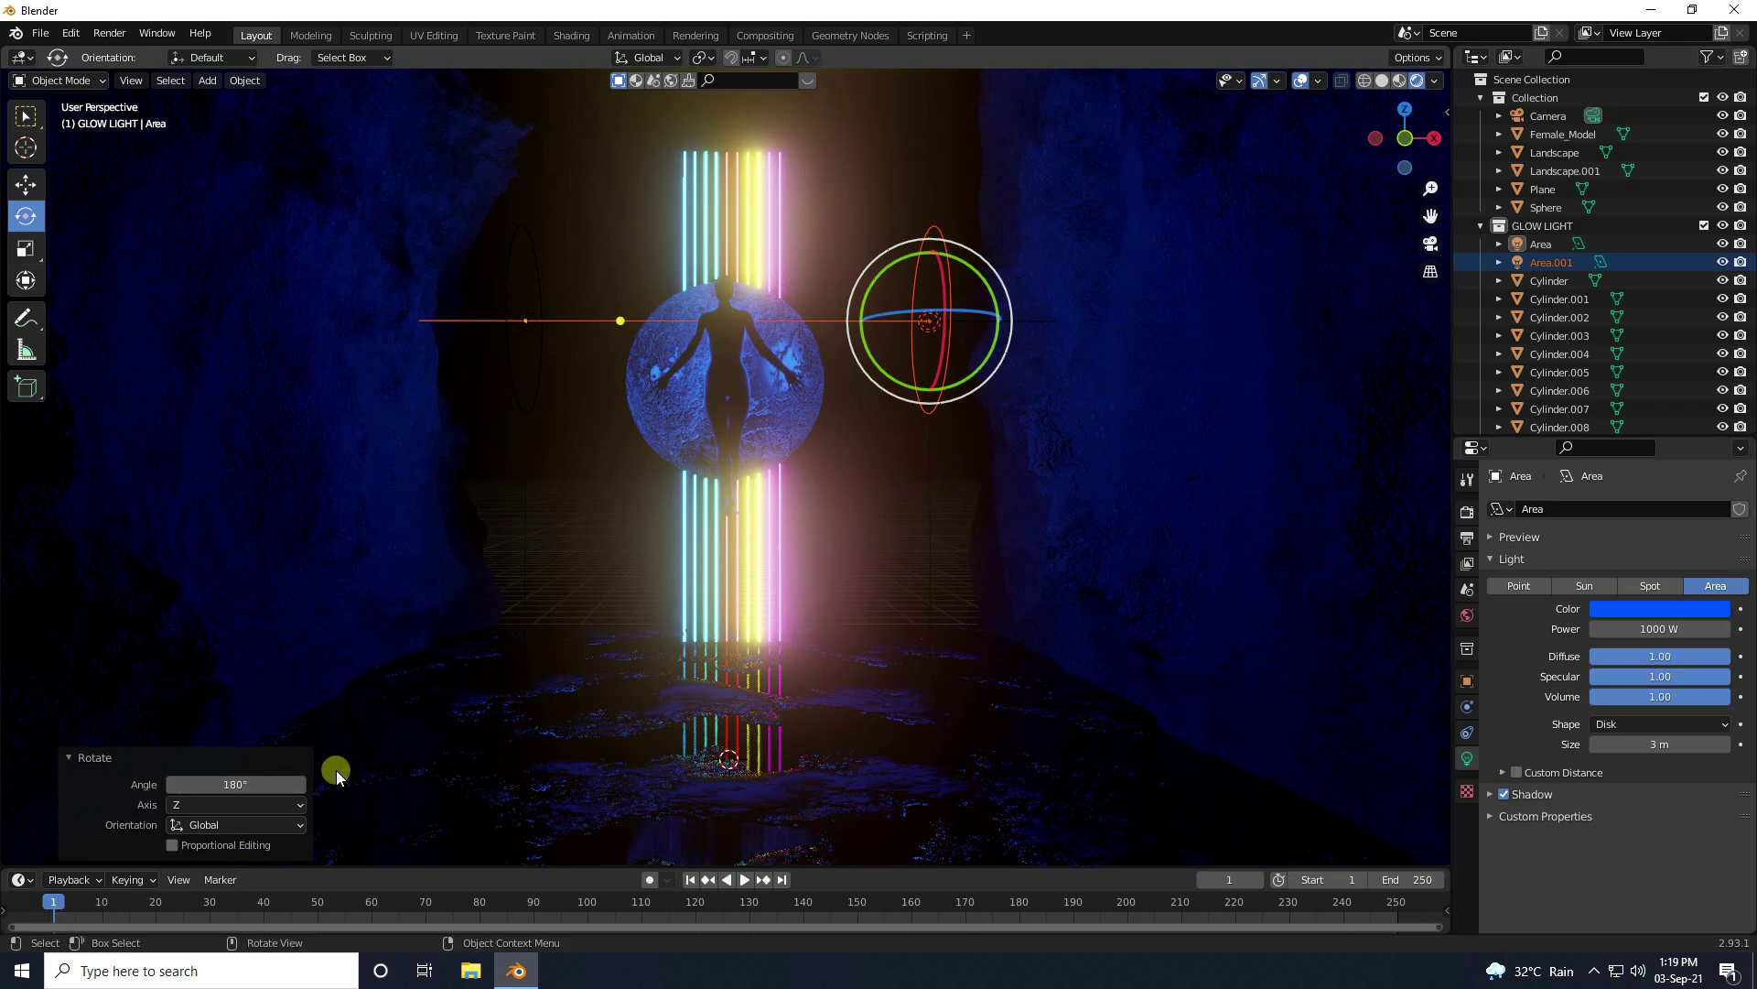
Step: Nudge Area.001 along X, then select both Area.001 and Area disk lights
left_click(23, 186)
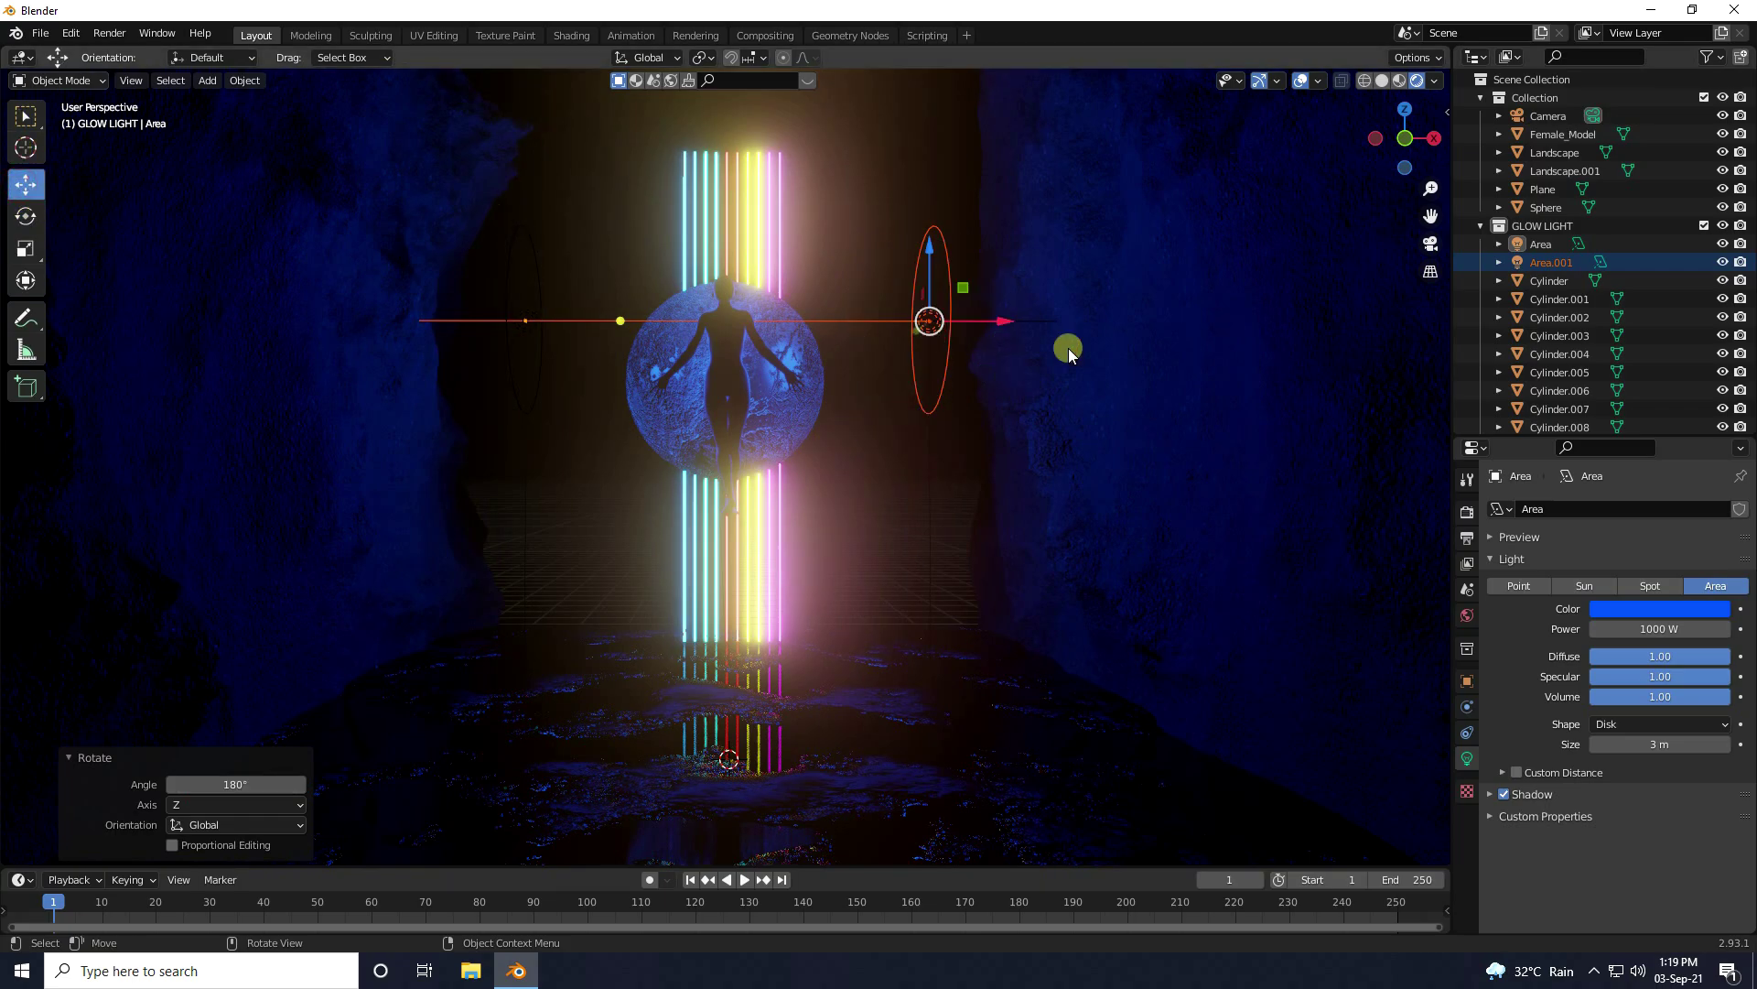
left_click_drag(1001, 319, 1018, 319)
middle_click_drag(659, 337, 997, 244)
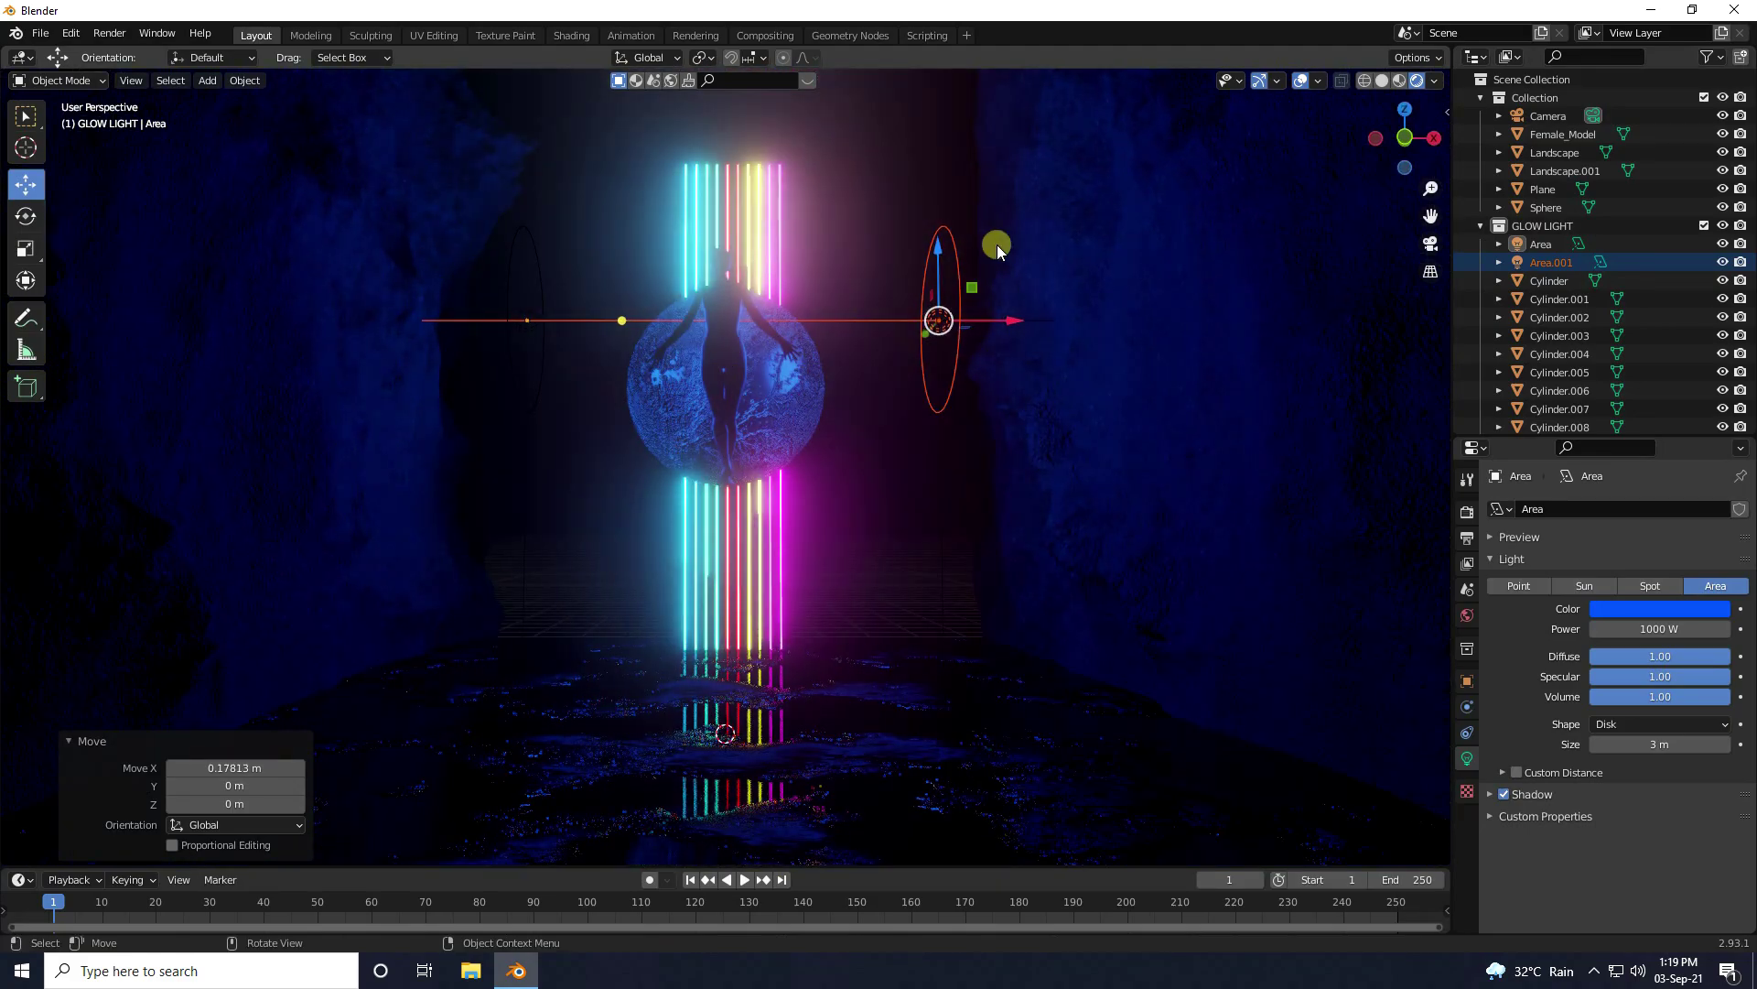
left_click(1549, 262)
left_click(1541, 245, "shift")
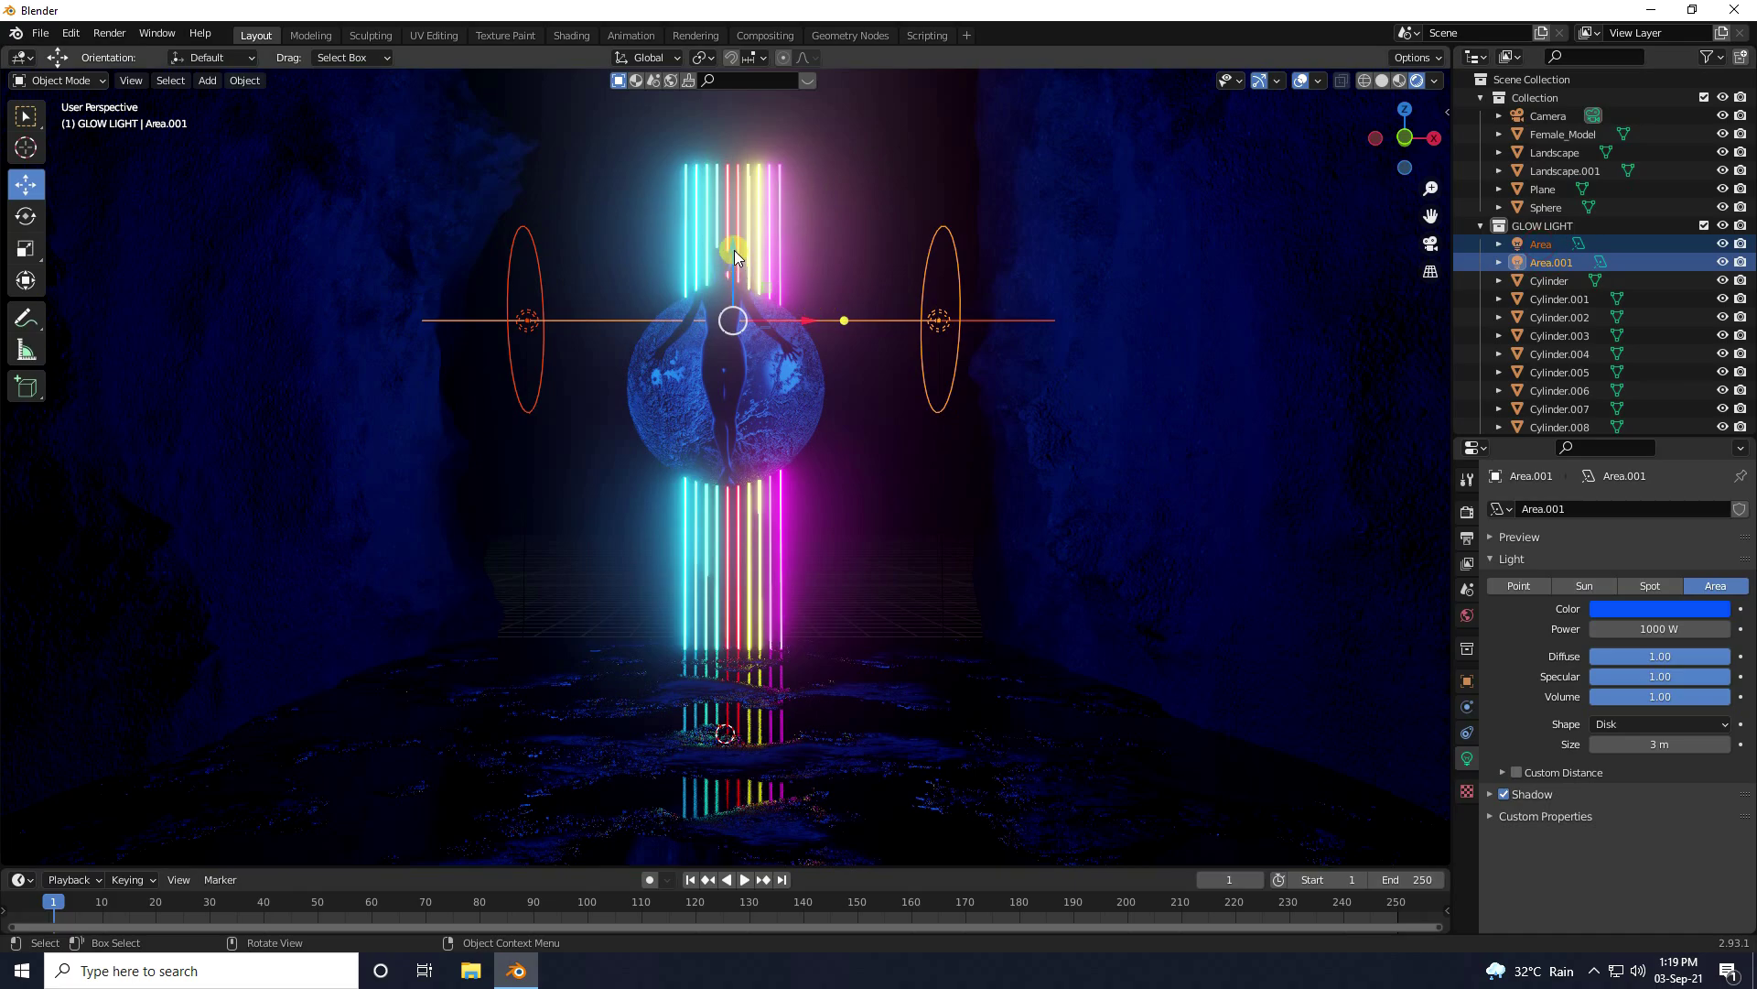
Step: Lower both disk lights slightly and switch the viewport to Material Preview shading
left_click_drag(734, 250, 738, 271)
scroll(727, 425, "up", 4)
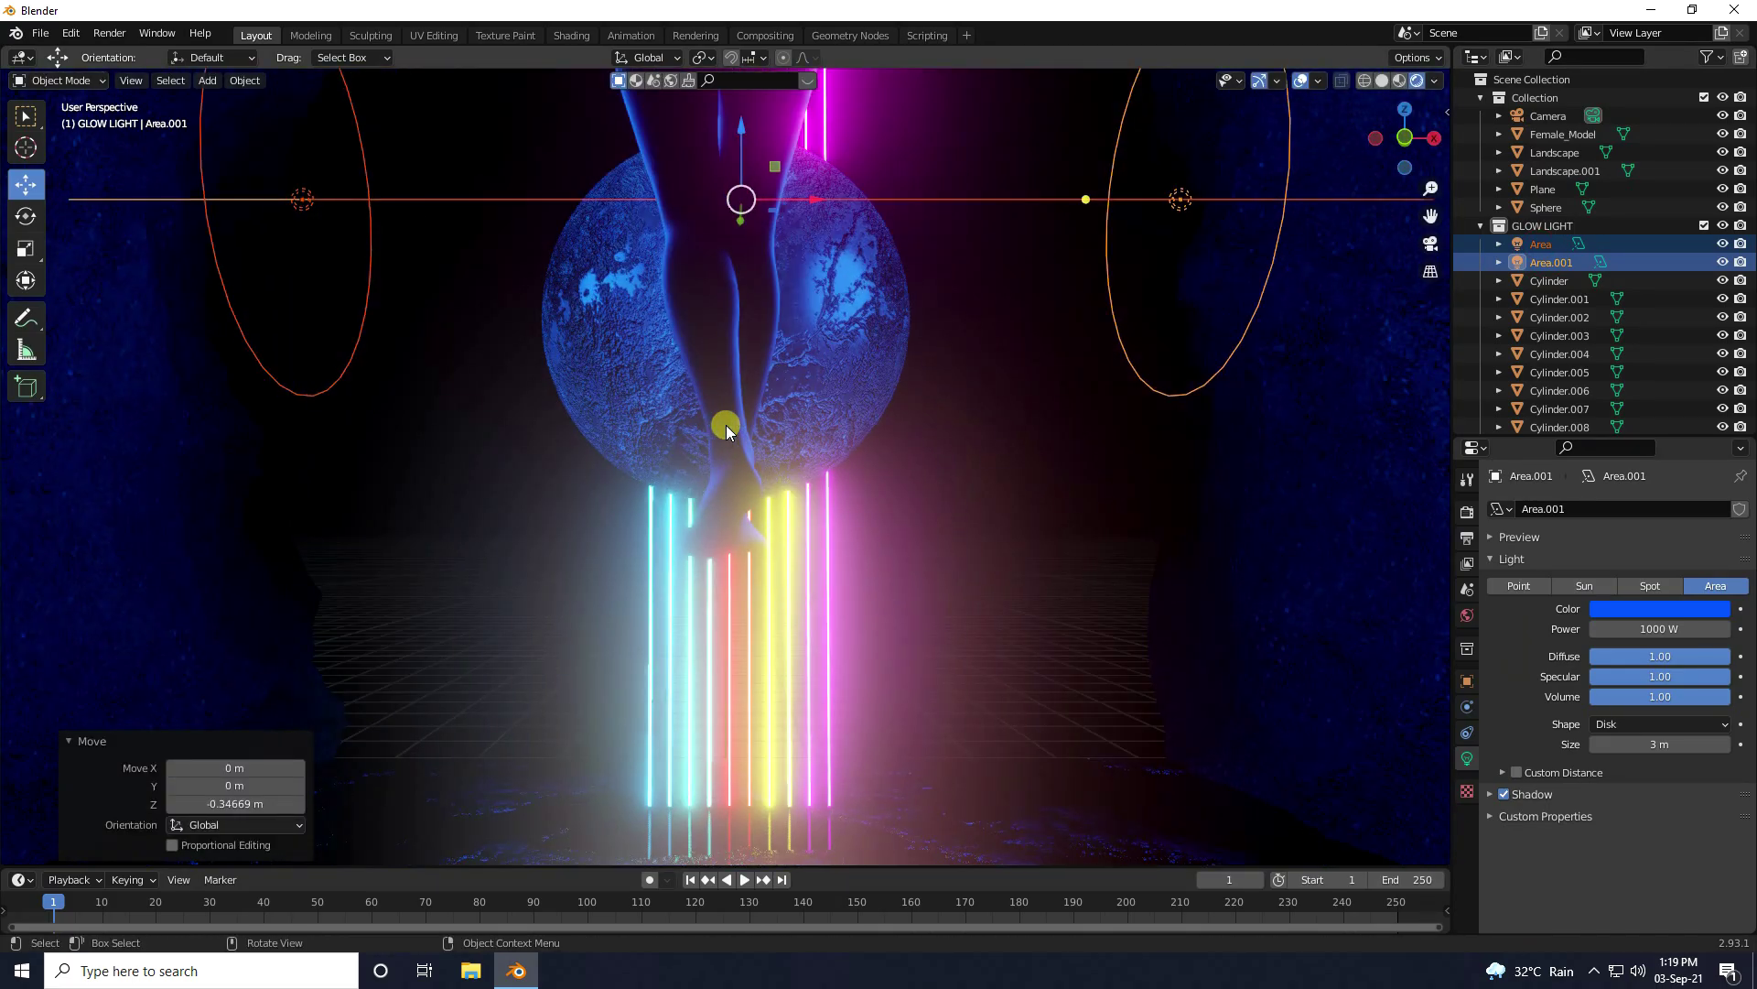
scroll(727, 425, "down", 3)
mouse_move(847, 425)
middle_mouse_down()
mouse_move(786, 503)
mouse_move(882, 349)
middle_mouse_up()
key("z")
left_click(883, 350)
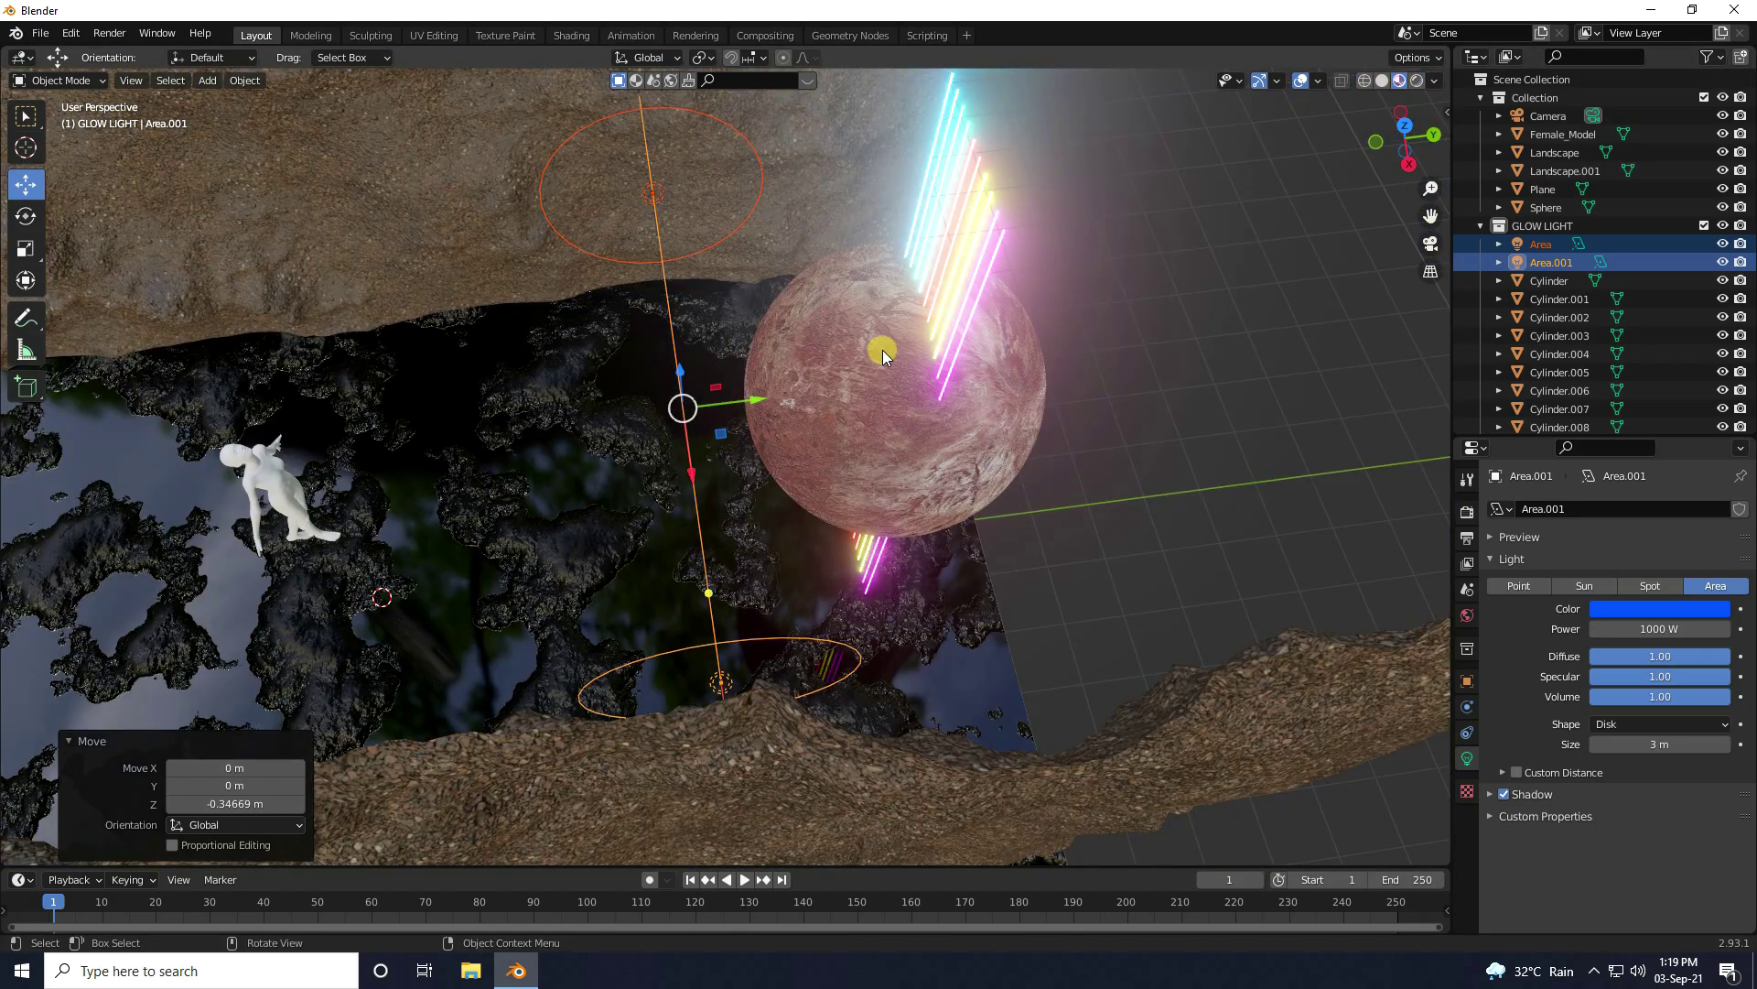
Step: Select the textured sphere behind the figure among the overlapping objects
left_click(877, 407)
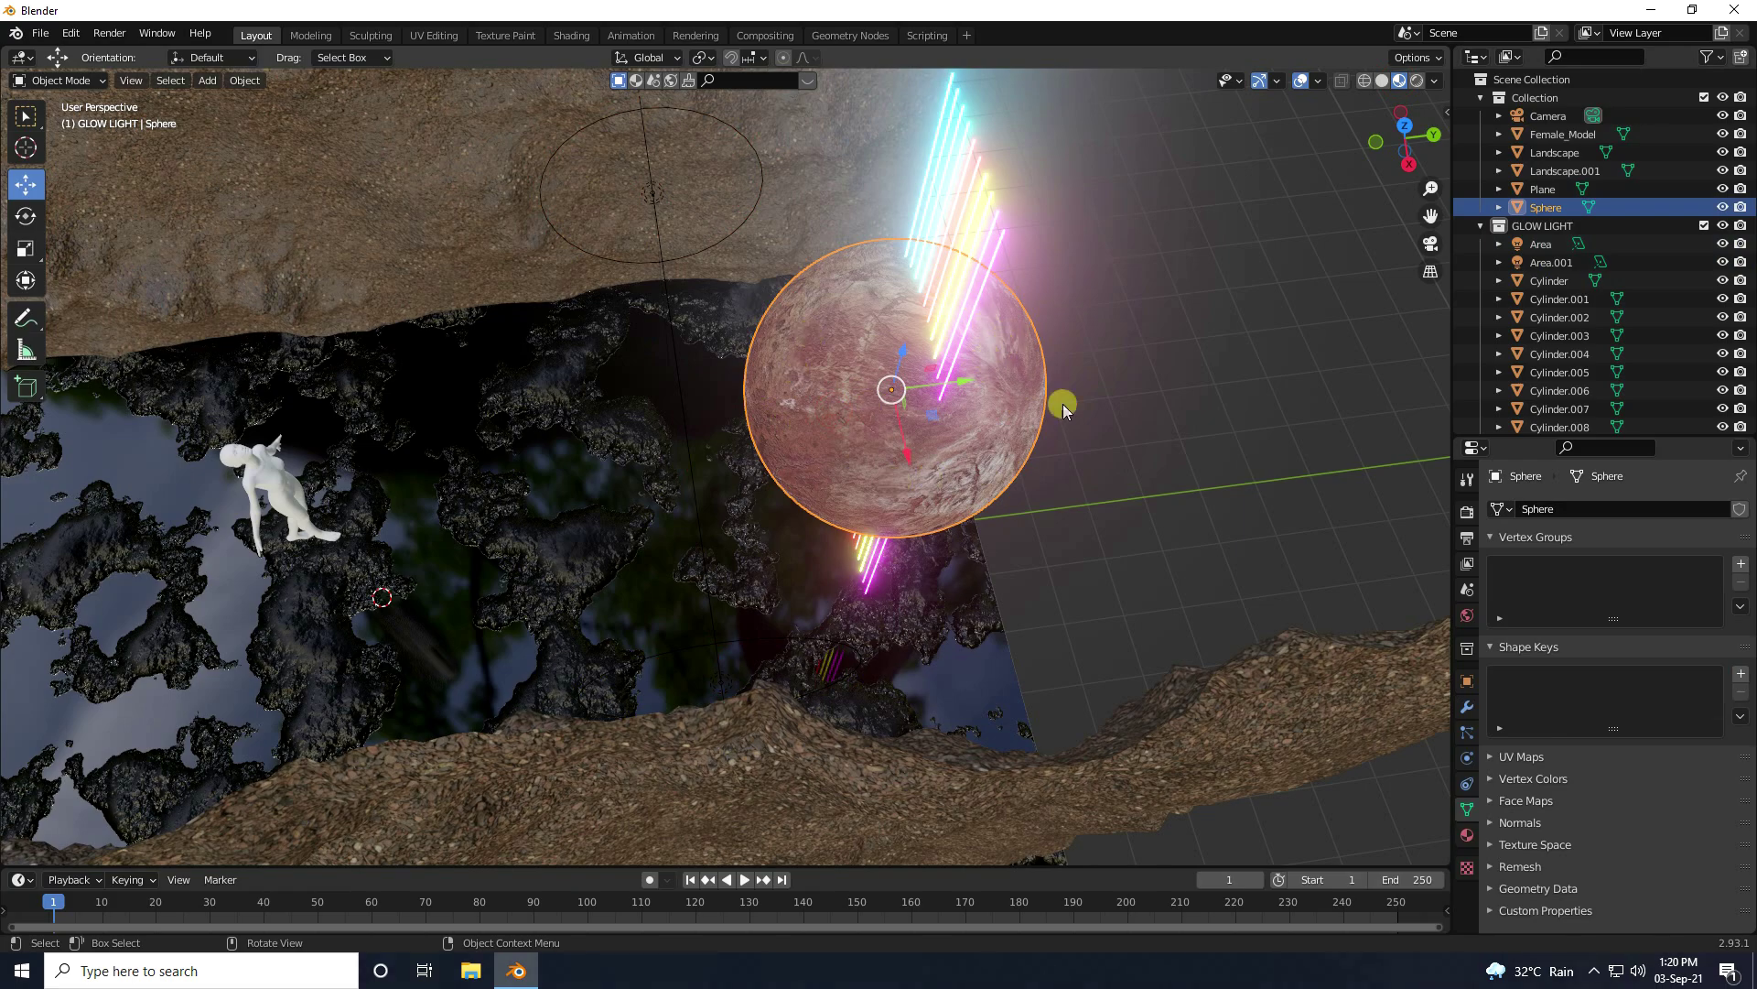
middle_click_drag(1063, 404, 710, 455)
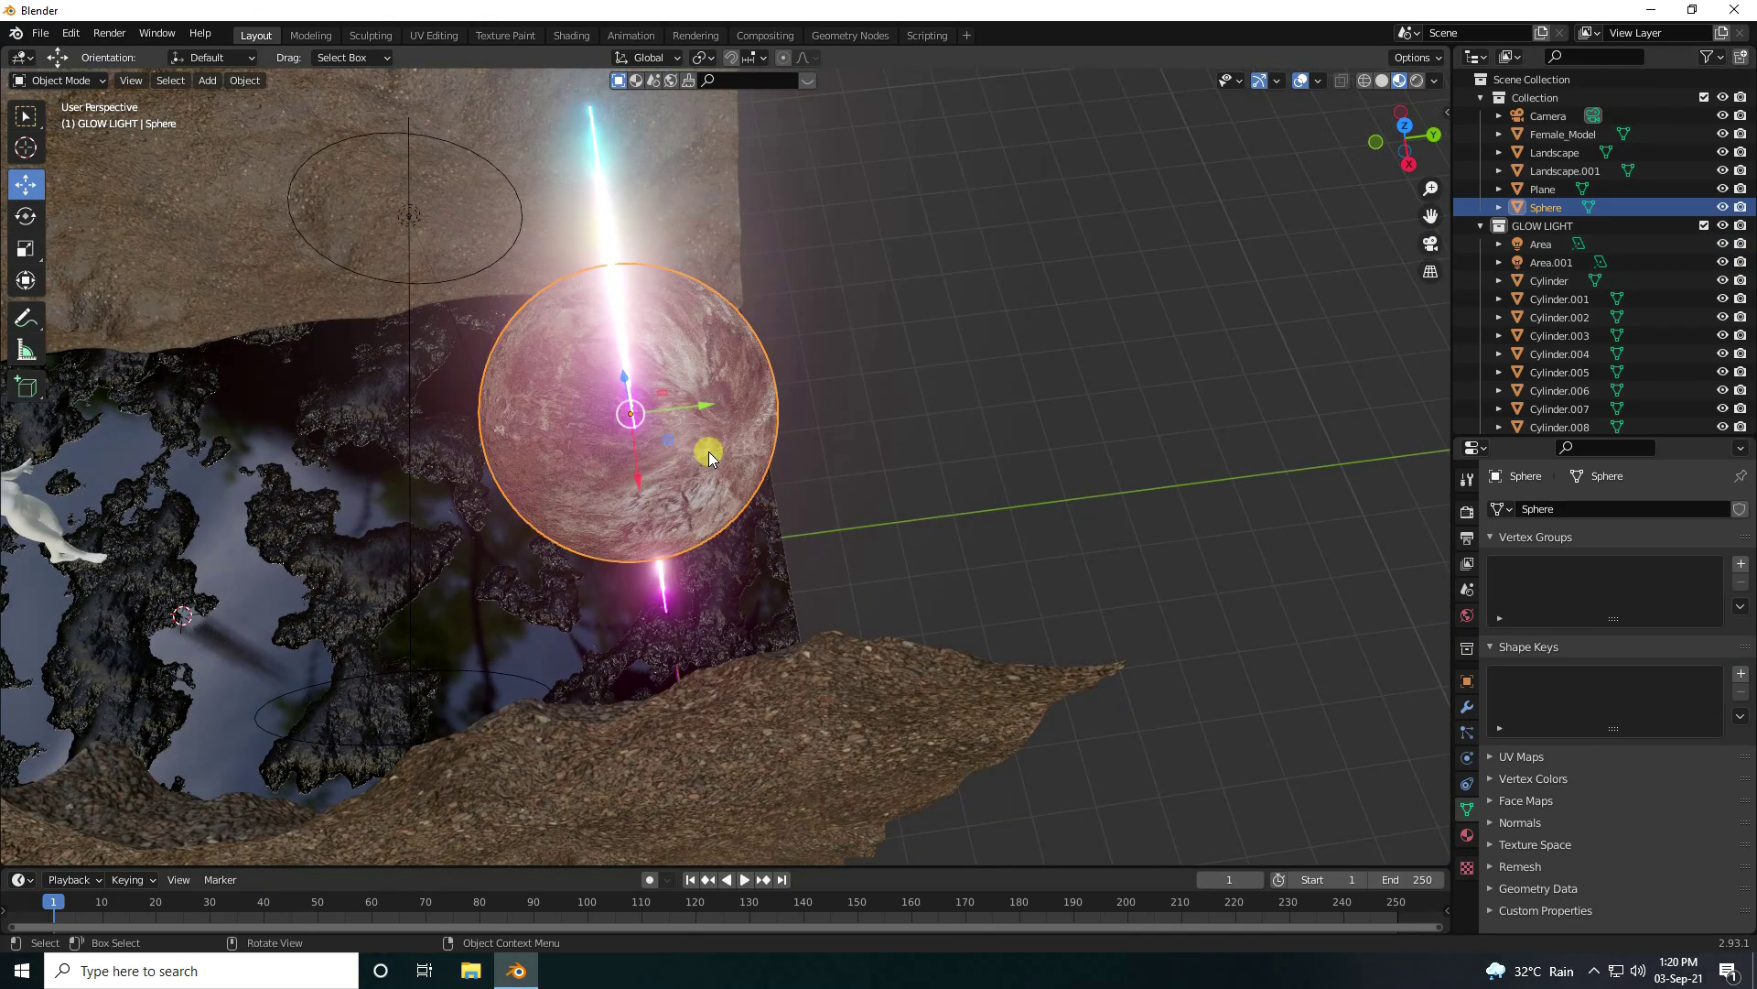
left_click(709, 455)
left_click(709, 451)
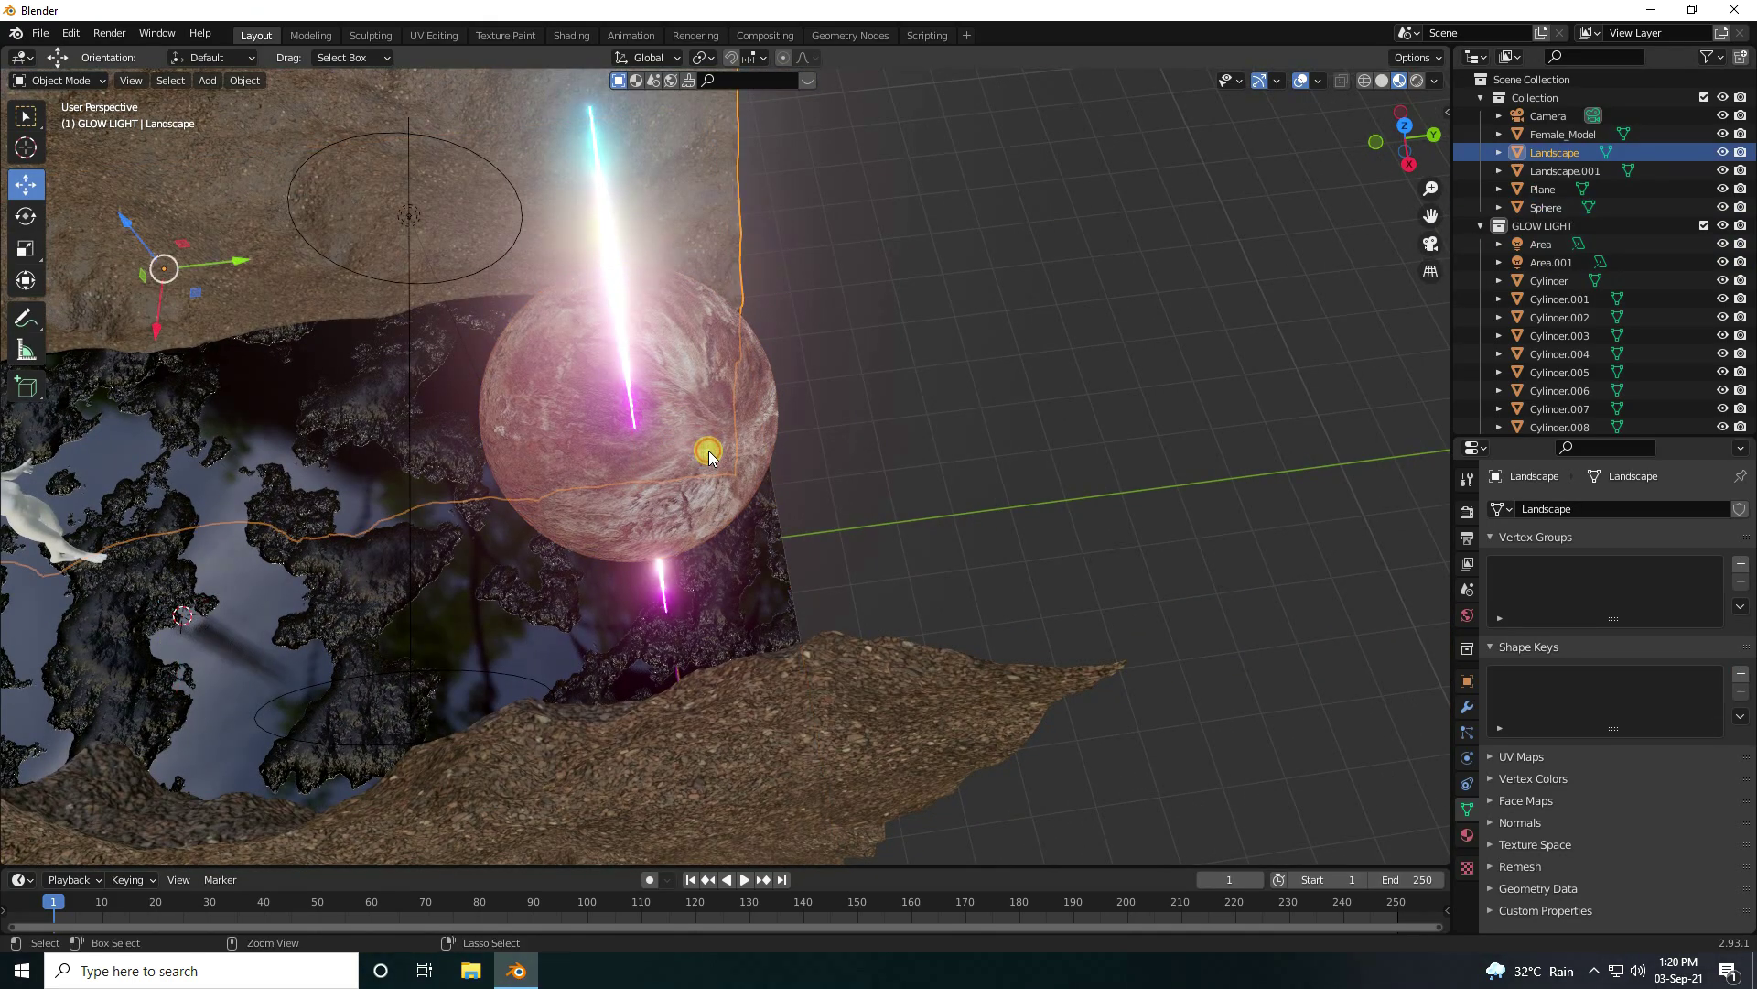
left_click(750, 469)
Step: Paste a copy of the sphere, Sphere.001, and move it 2.1968 m along Y
key("ctrl+c")
key("ctrl+v")
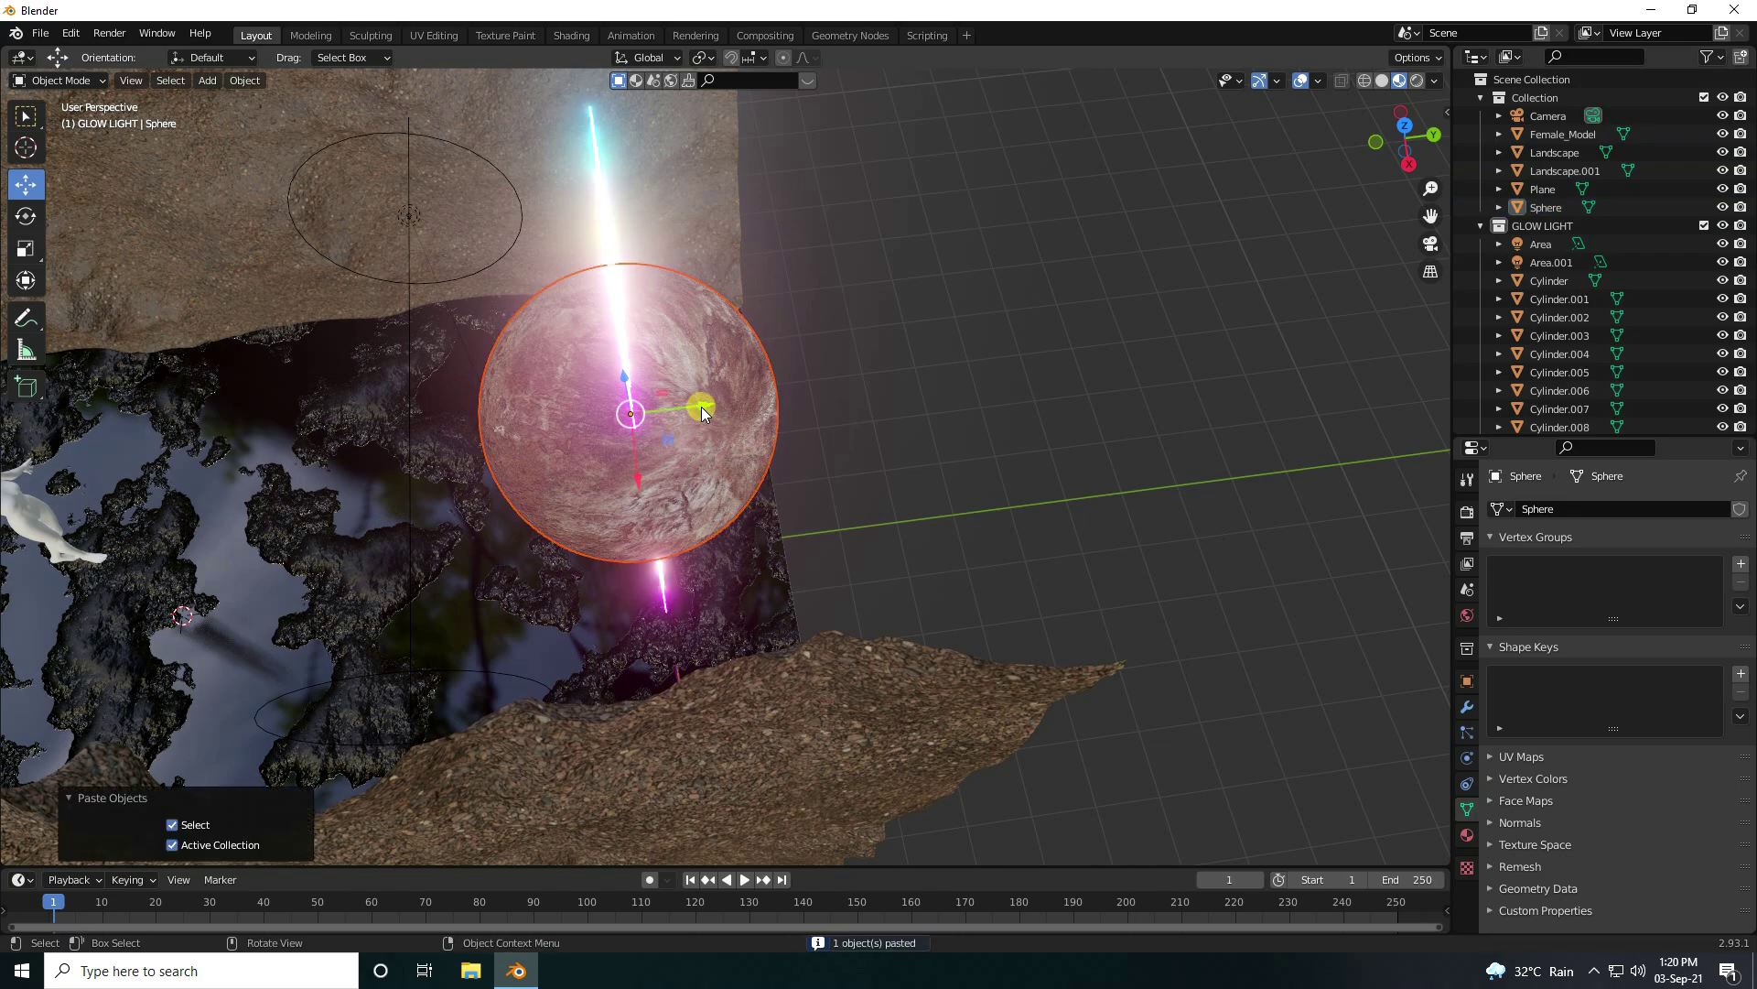
key("g")
left_click_drag(711, 405, 879, 382)
scroll(1587, 275, "down", 2)
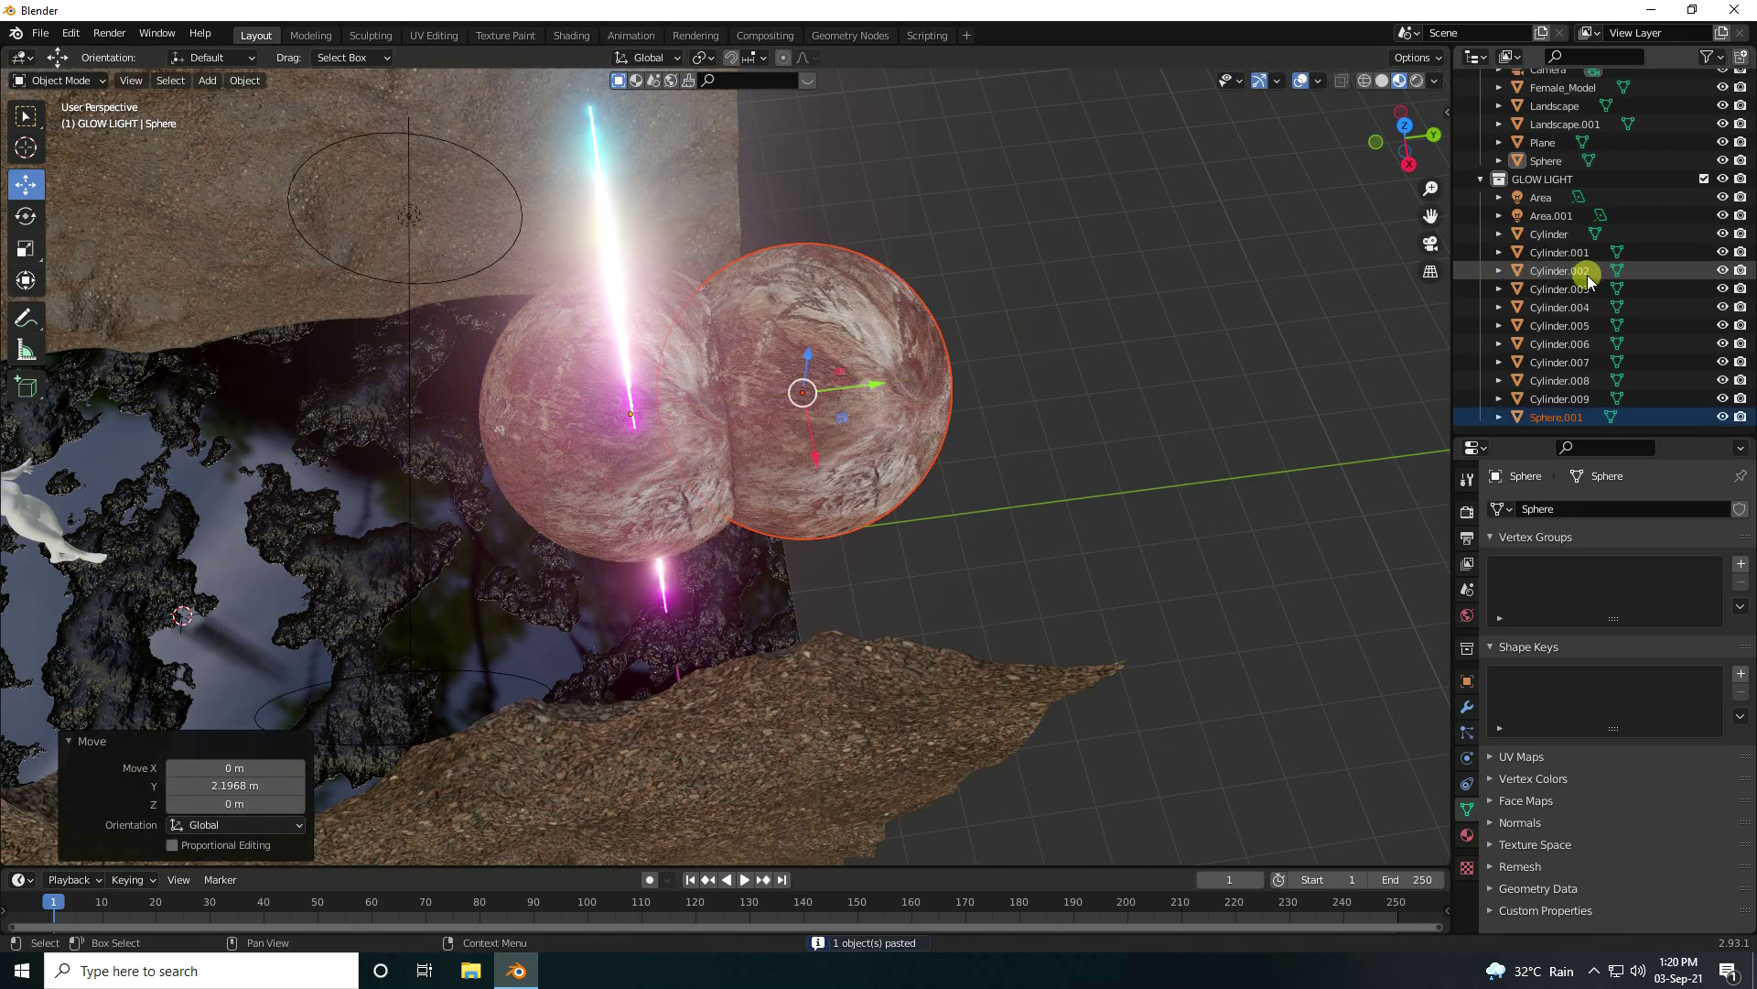
Step: Unlink Material.002 from Sphere.001 so the copy shows plain white
left_click(1556, 417)
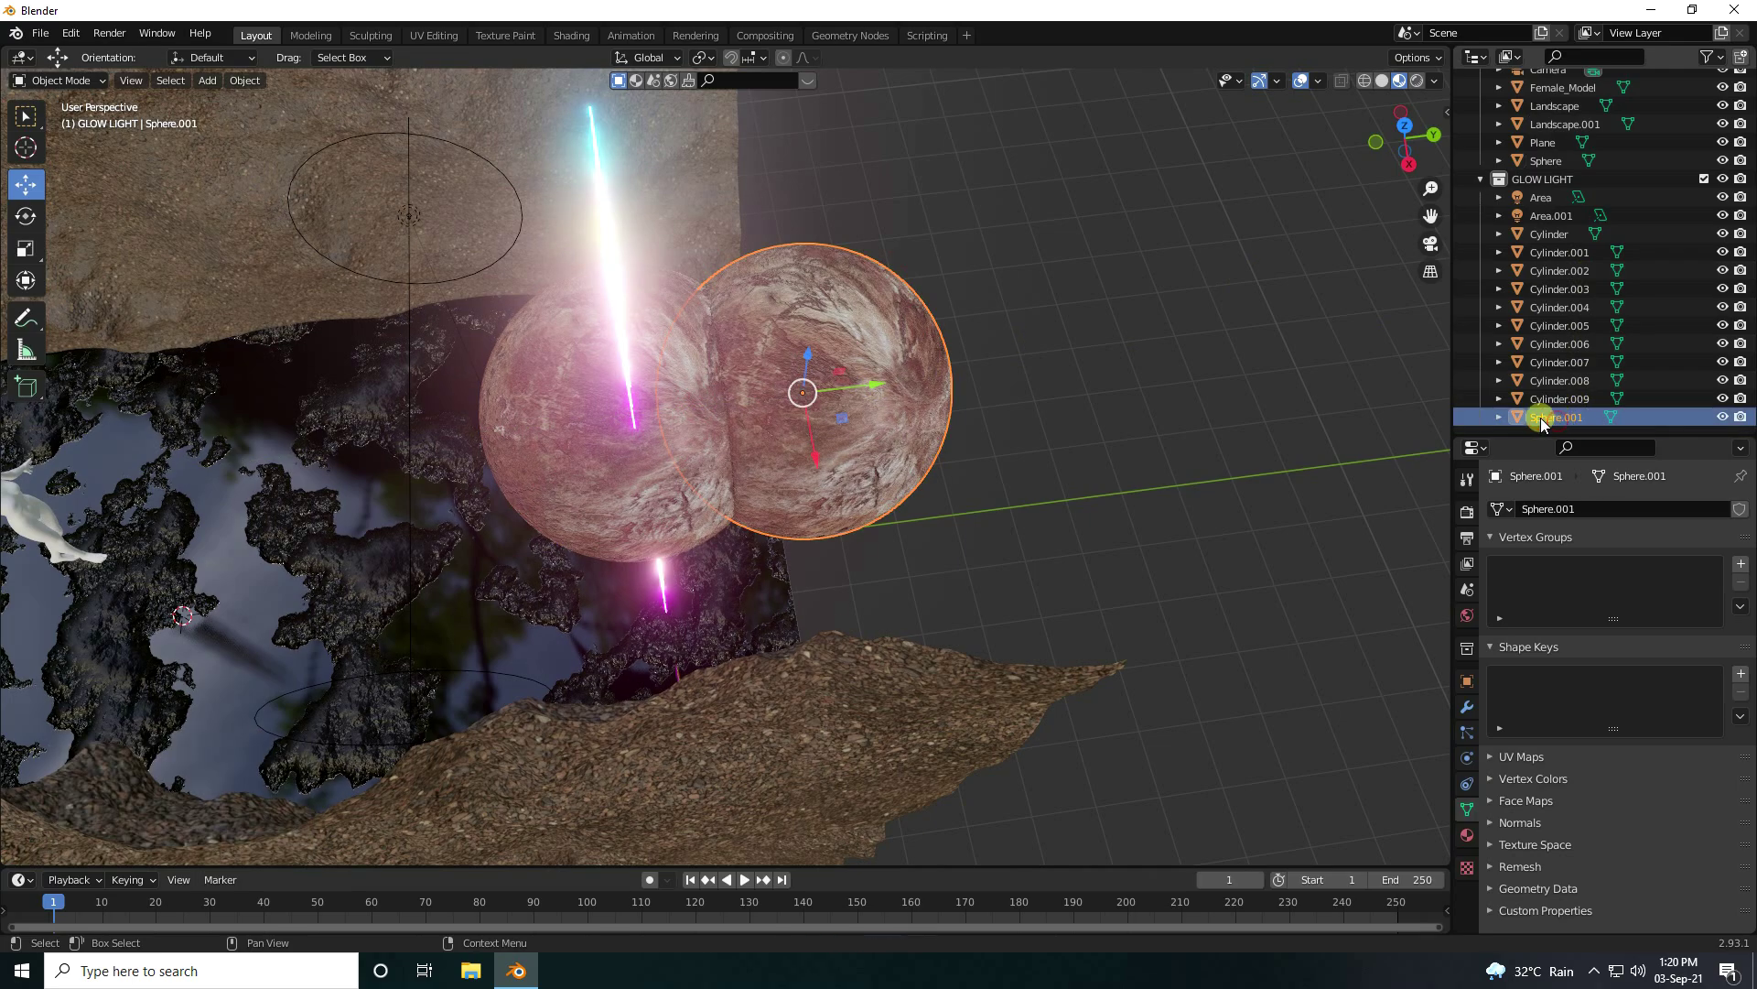
left_click(1467, 835)
left_click(1519, 636)
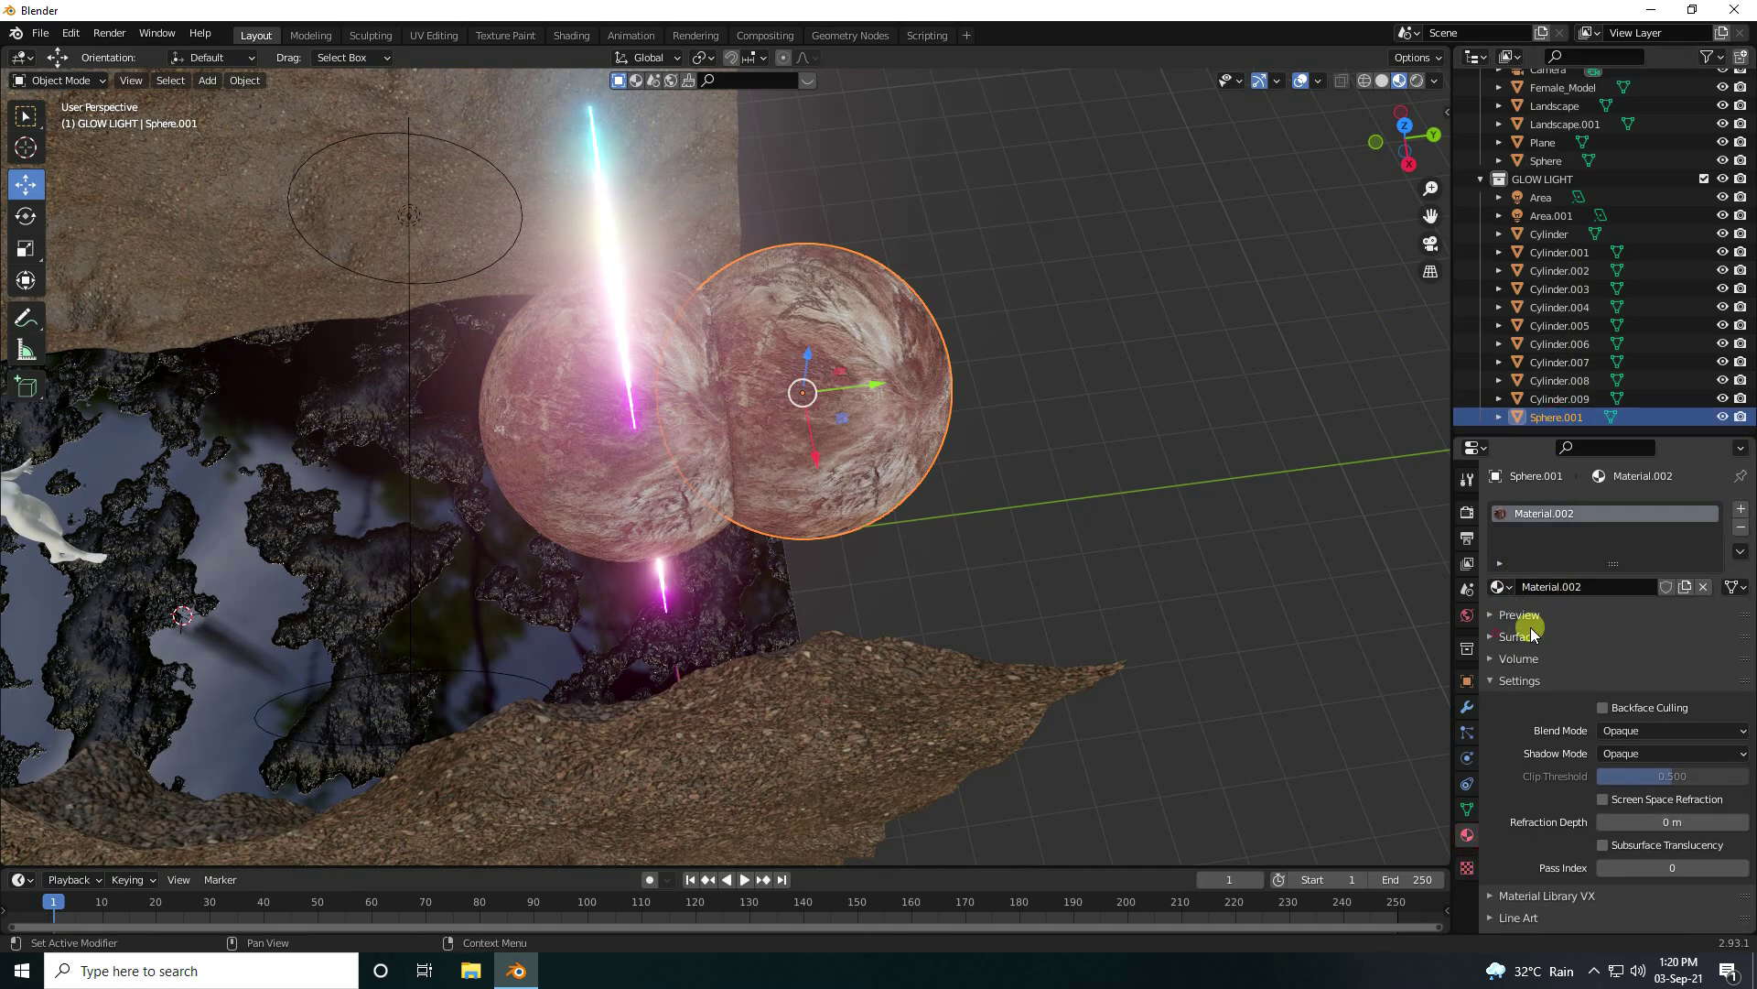
left_click(1704, 586)
left_click(829, 479)
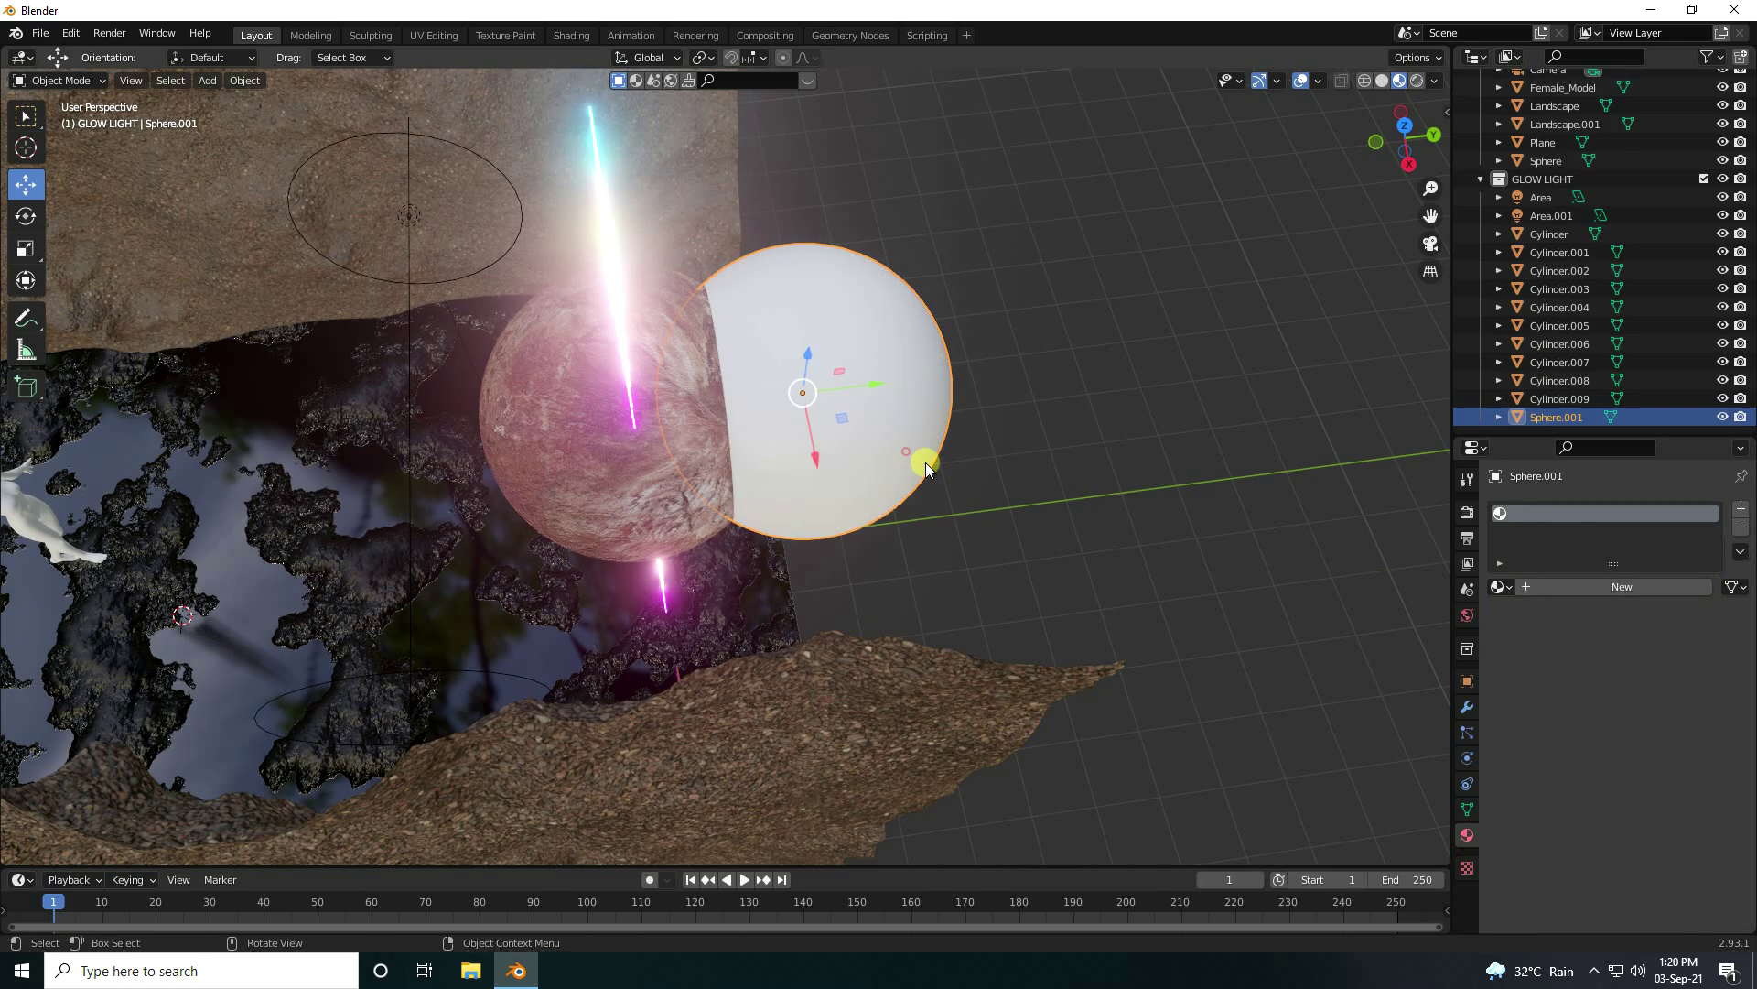
mouse_move(925, 463)
middle_mouse_down()
mouse_move(837, 446)
mouse_move(763, 385)
mouse_move(847, 409)
mouse_move(939, 490)
mouse_move(915, 485)
middle_mouse_up()
Step: Squash Sphere.001 to 0.135 along Y with the Scale tool
left_click(26, 248)
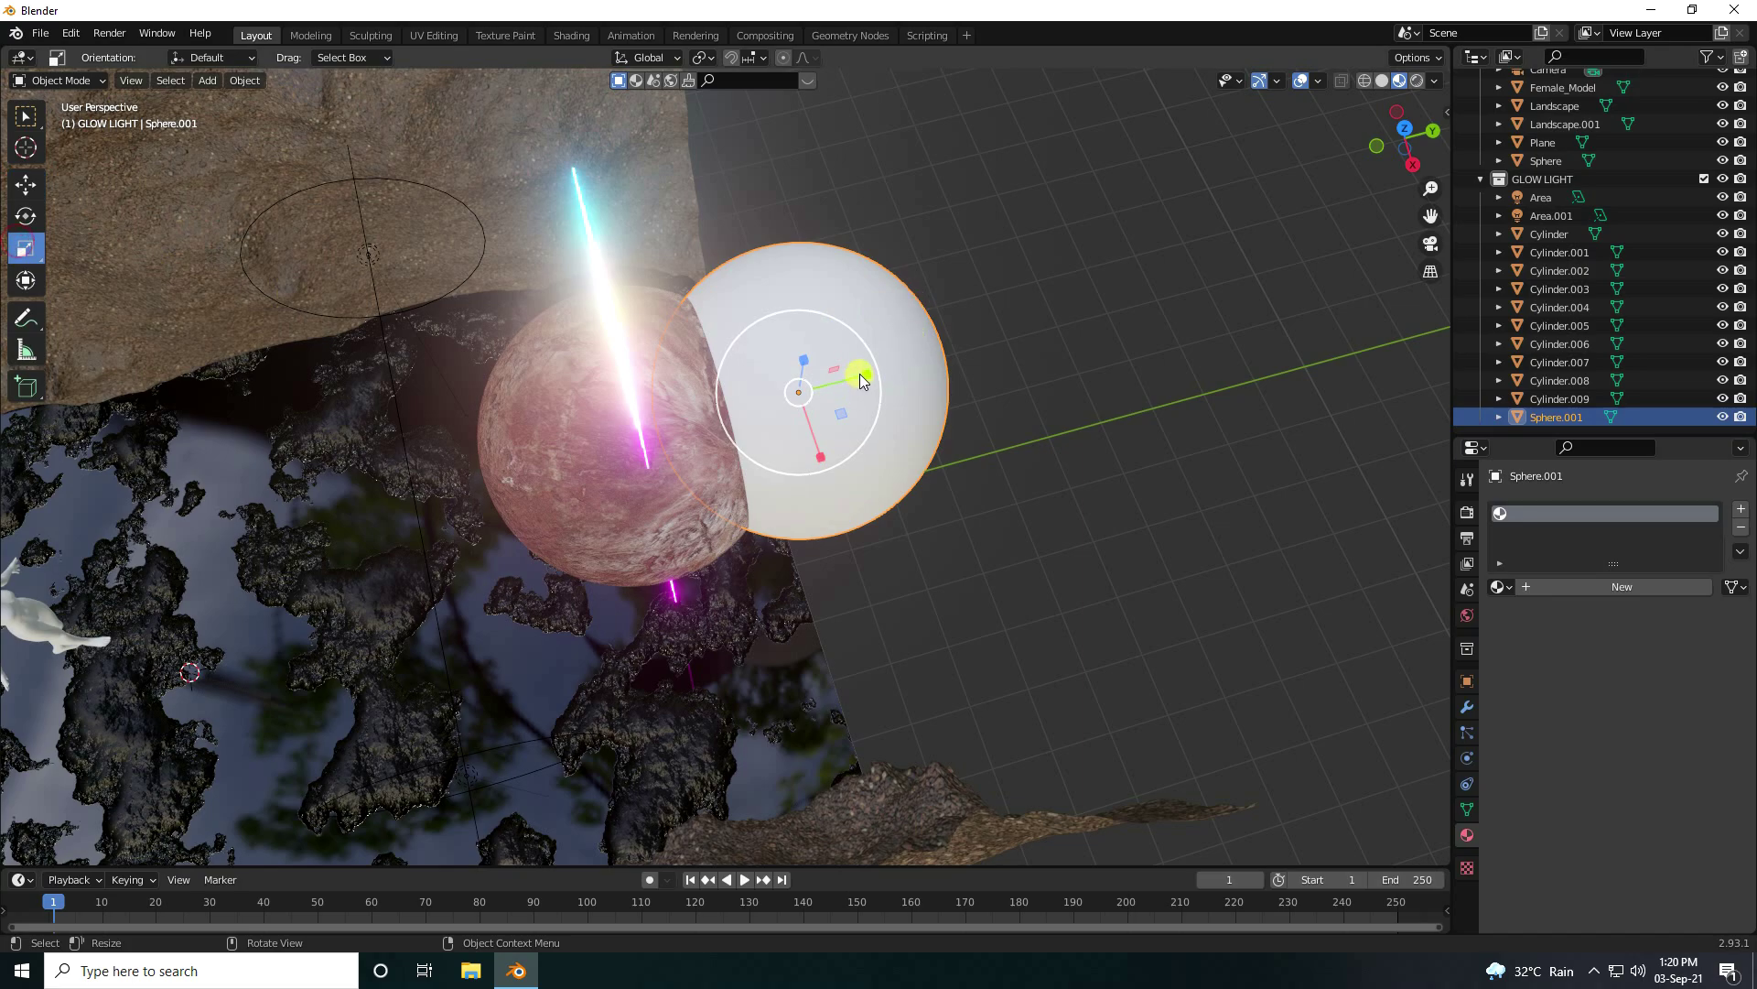
left_click_drag(861, 376, 808, 390)
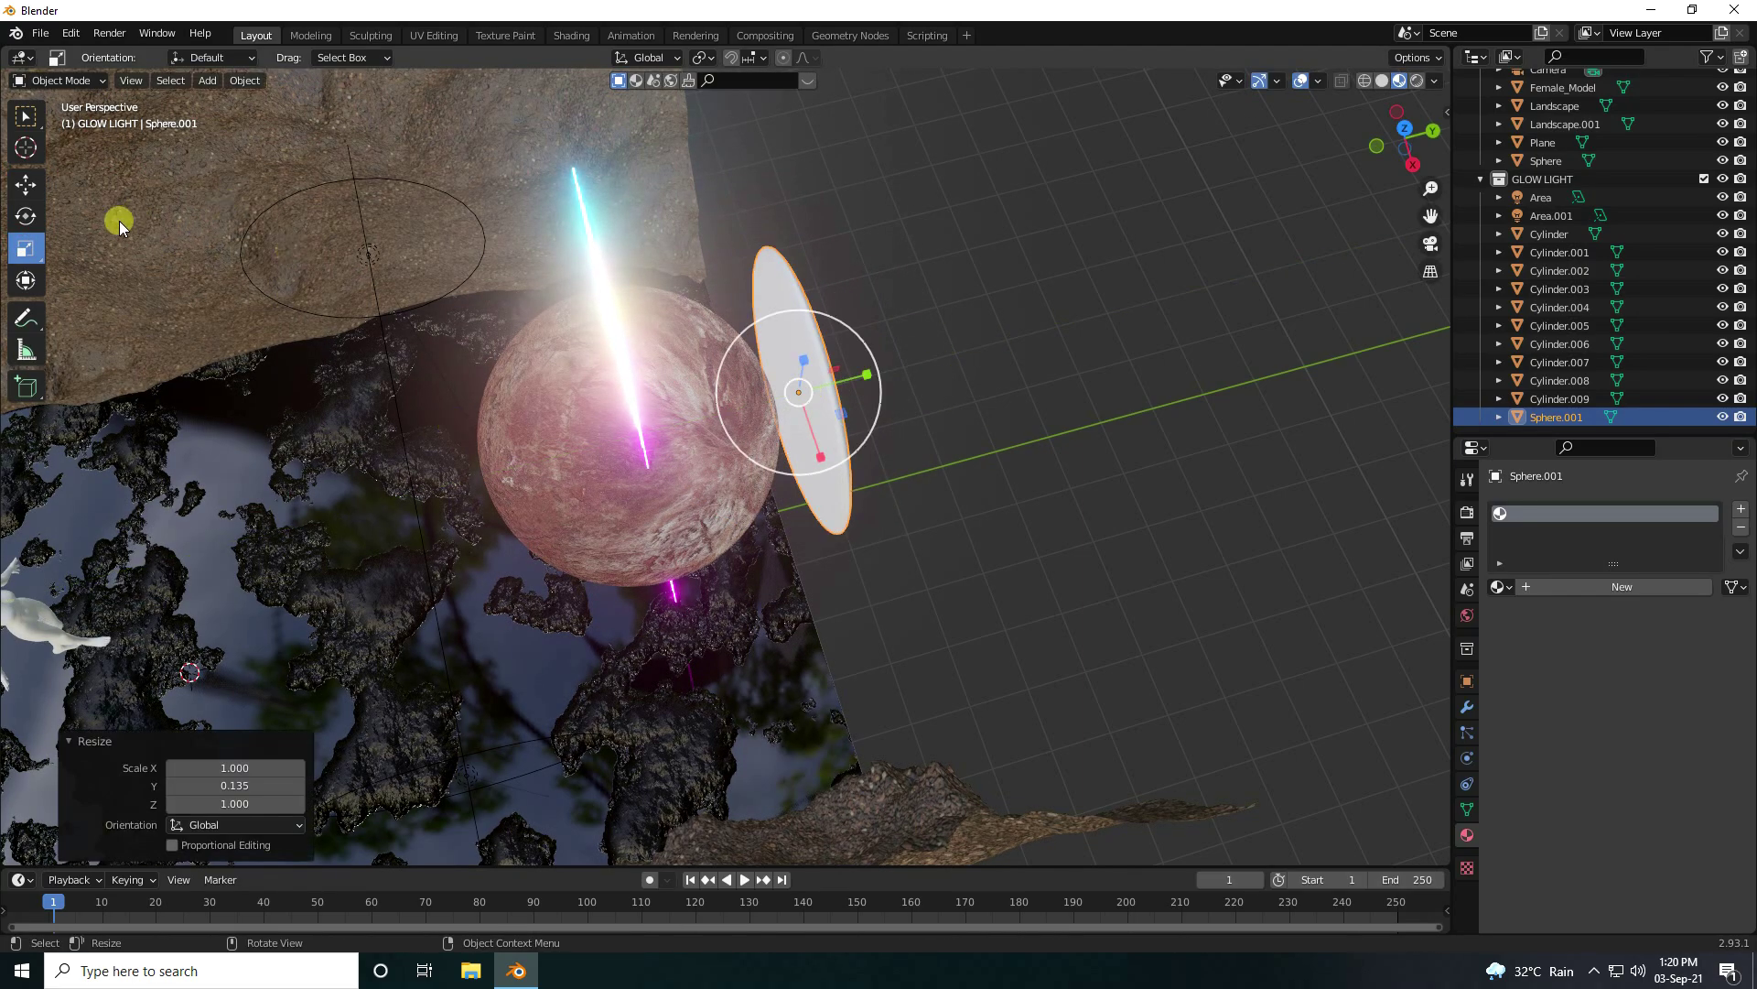
left_click(26, 184)
Step: Turn the view so the disc faces it and browse existing materials without assigning one
scroll(860, 375, "up", 2)
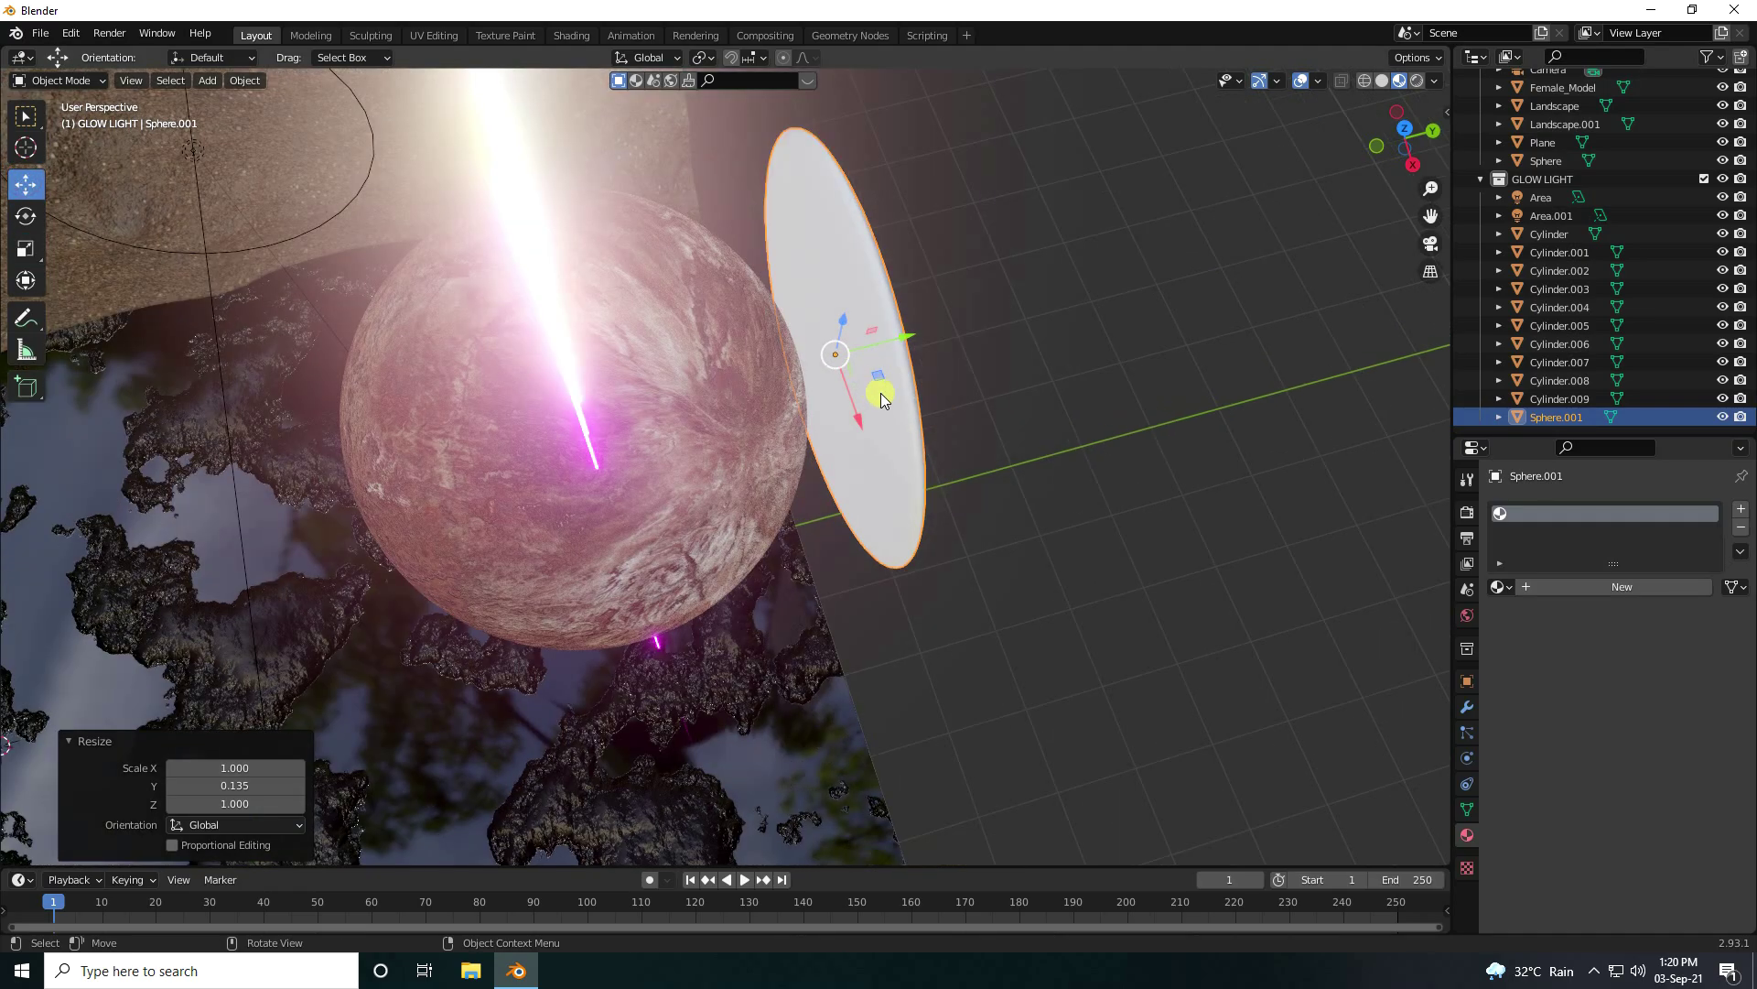
middle_click_drag(881, 398, 725, 310)
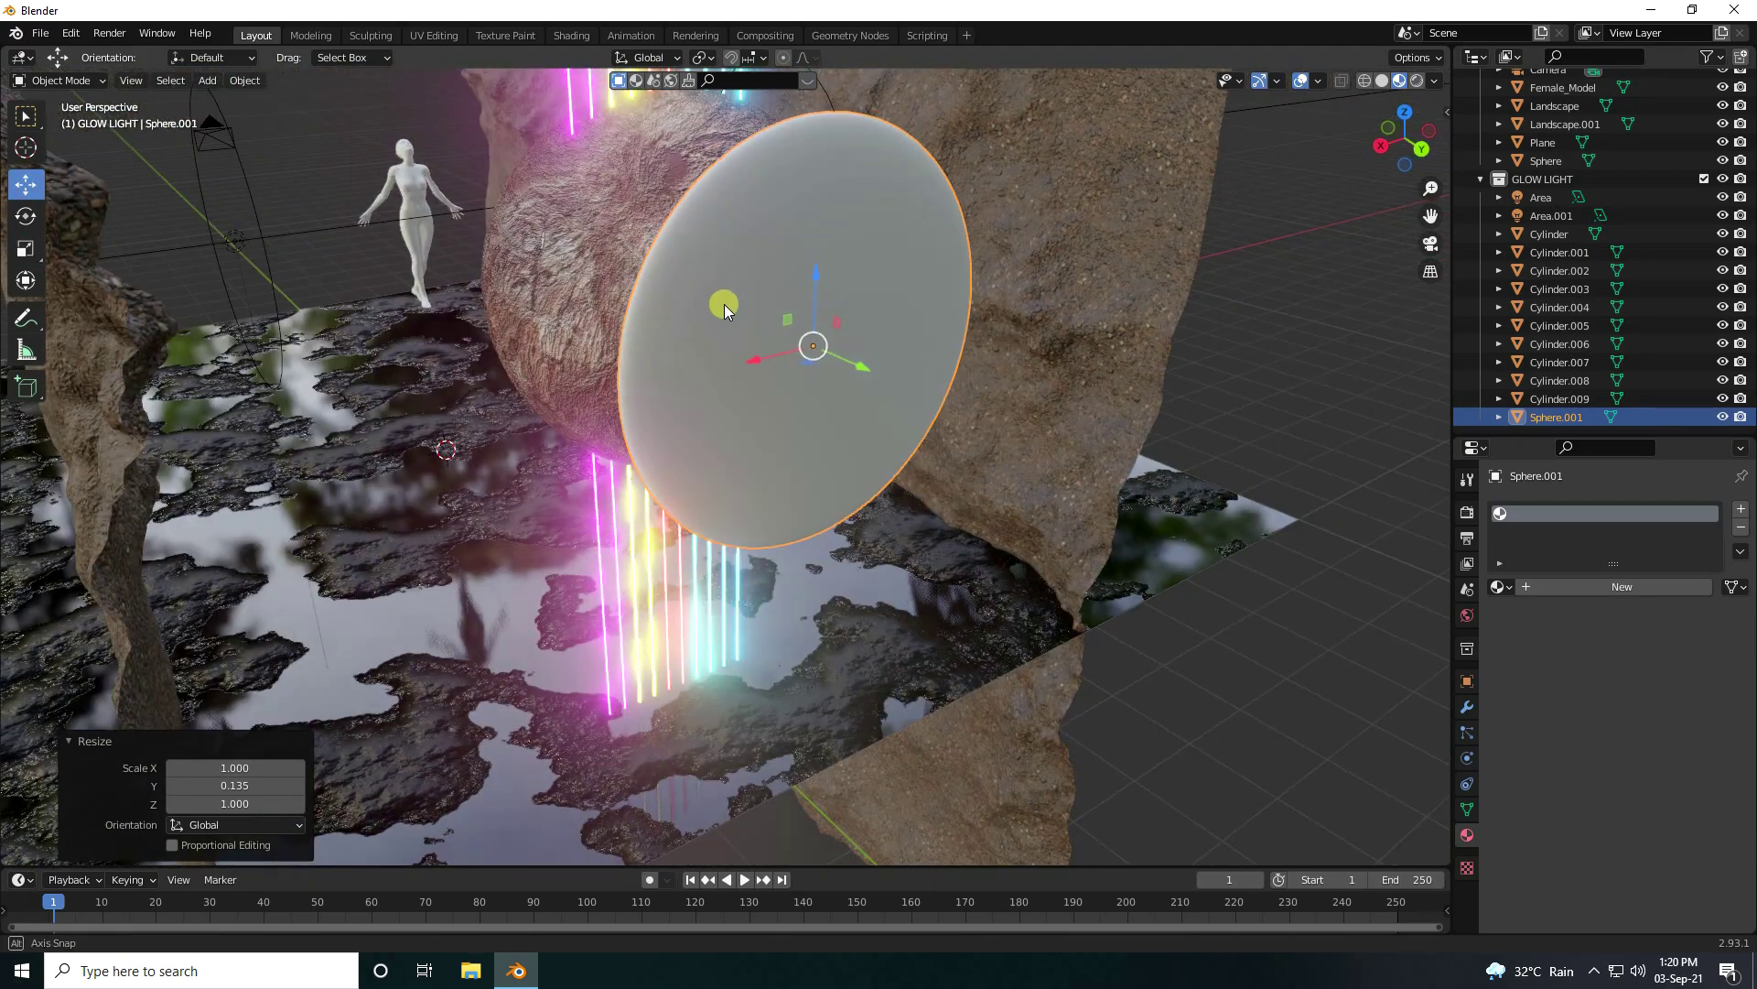
left_click(1502, 586)
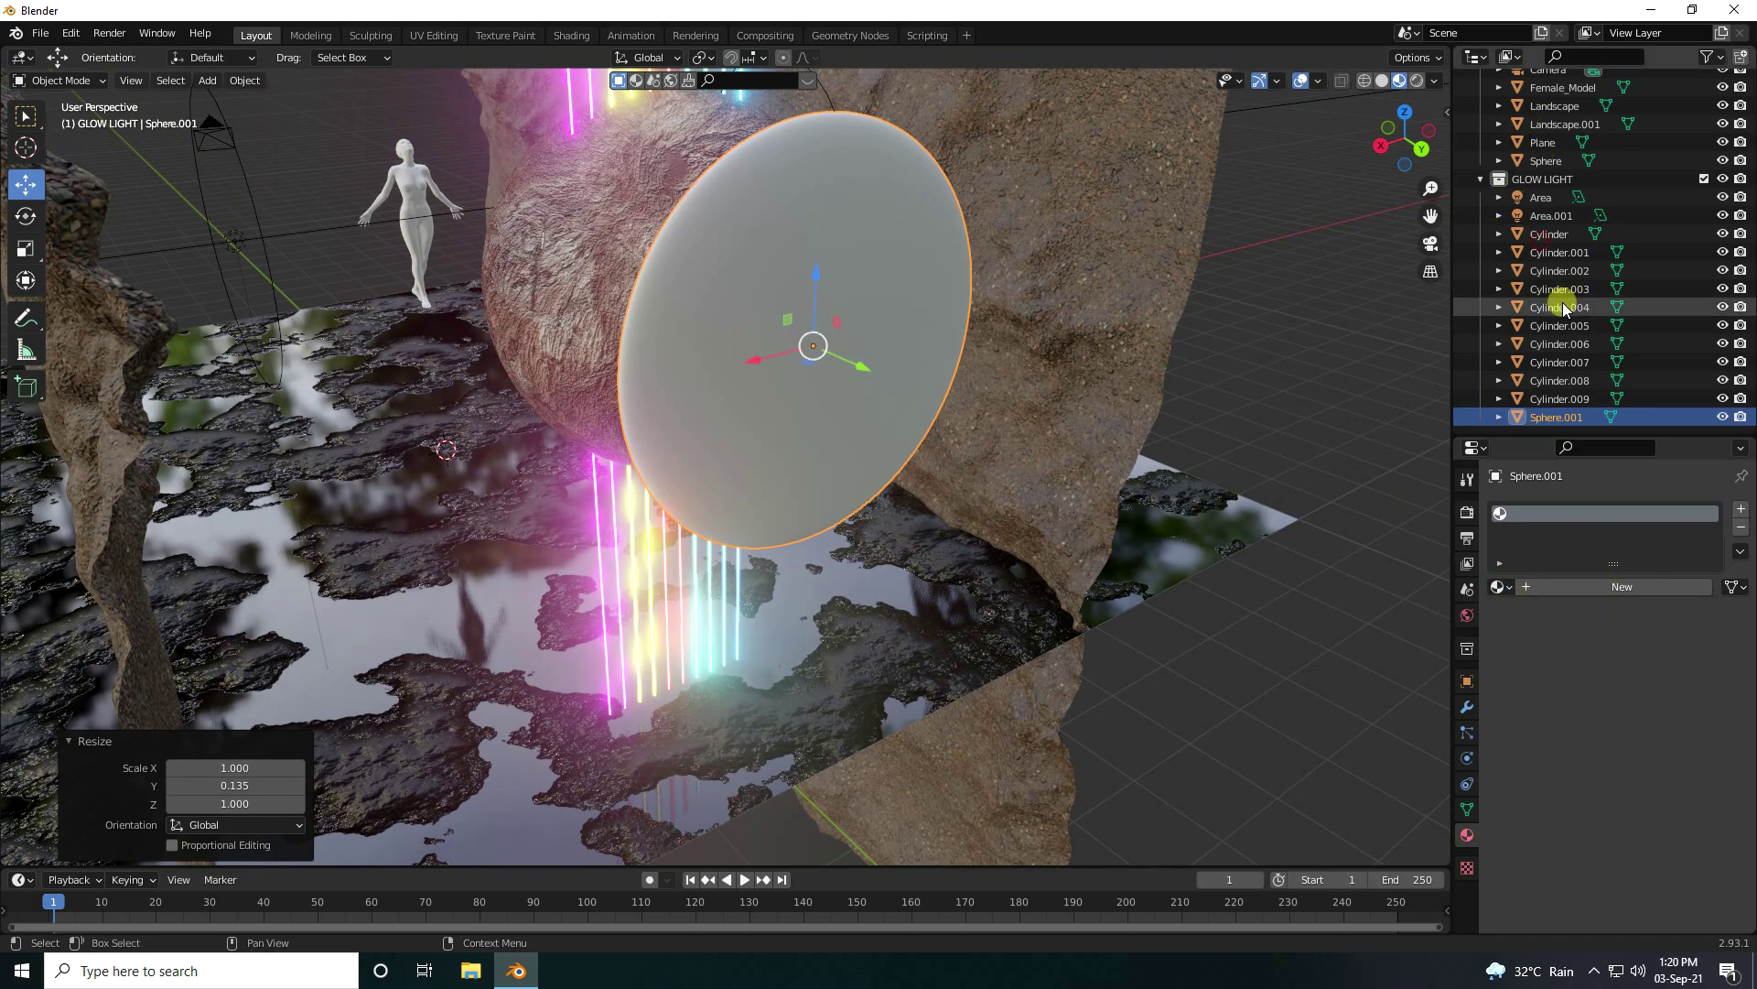
left_click(712, 367)
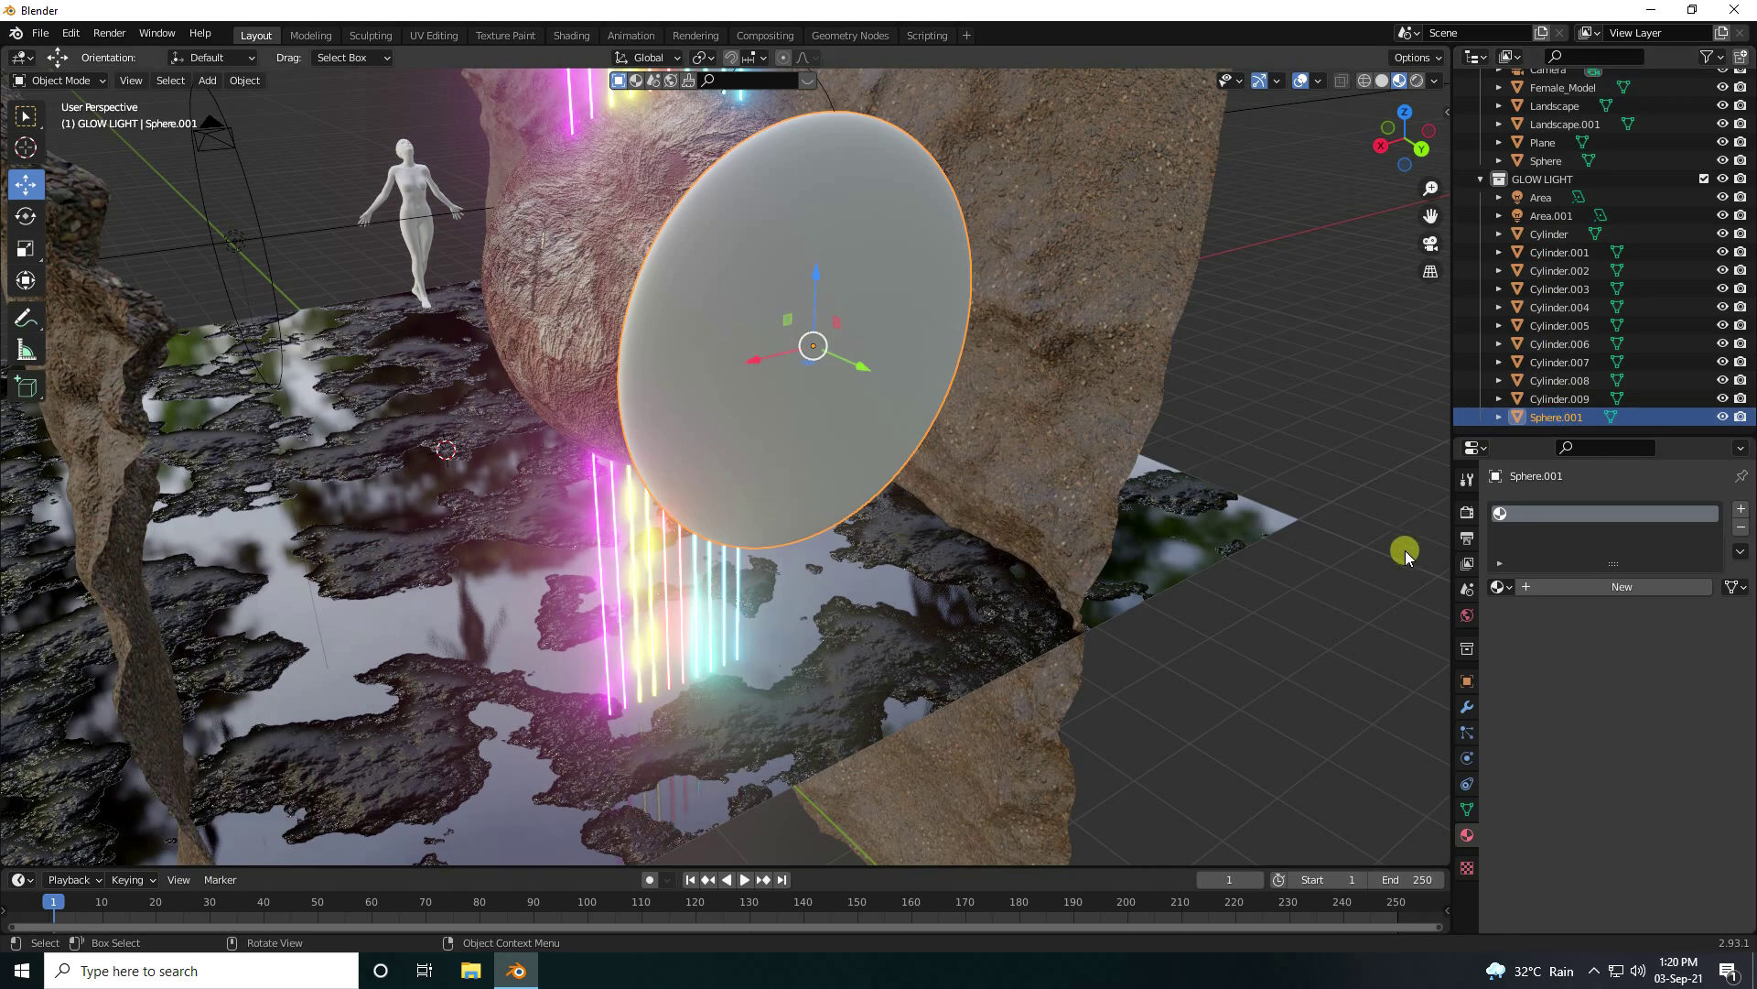
Step: Assign the cyan emission material '1' to the disc
left_click(1502, 587)
left_click(1521, 614)
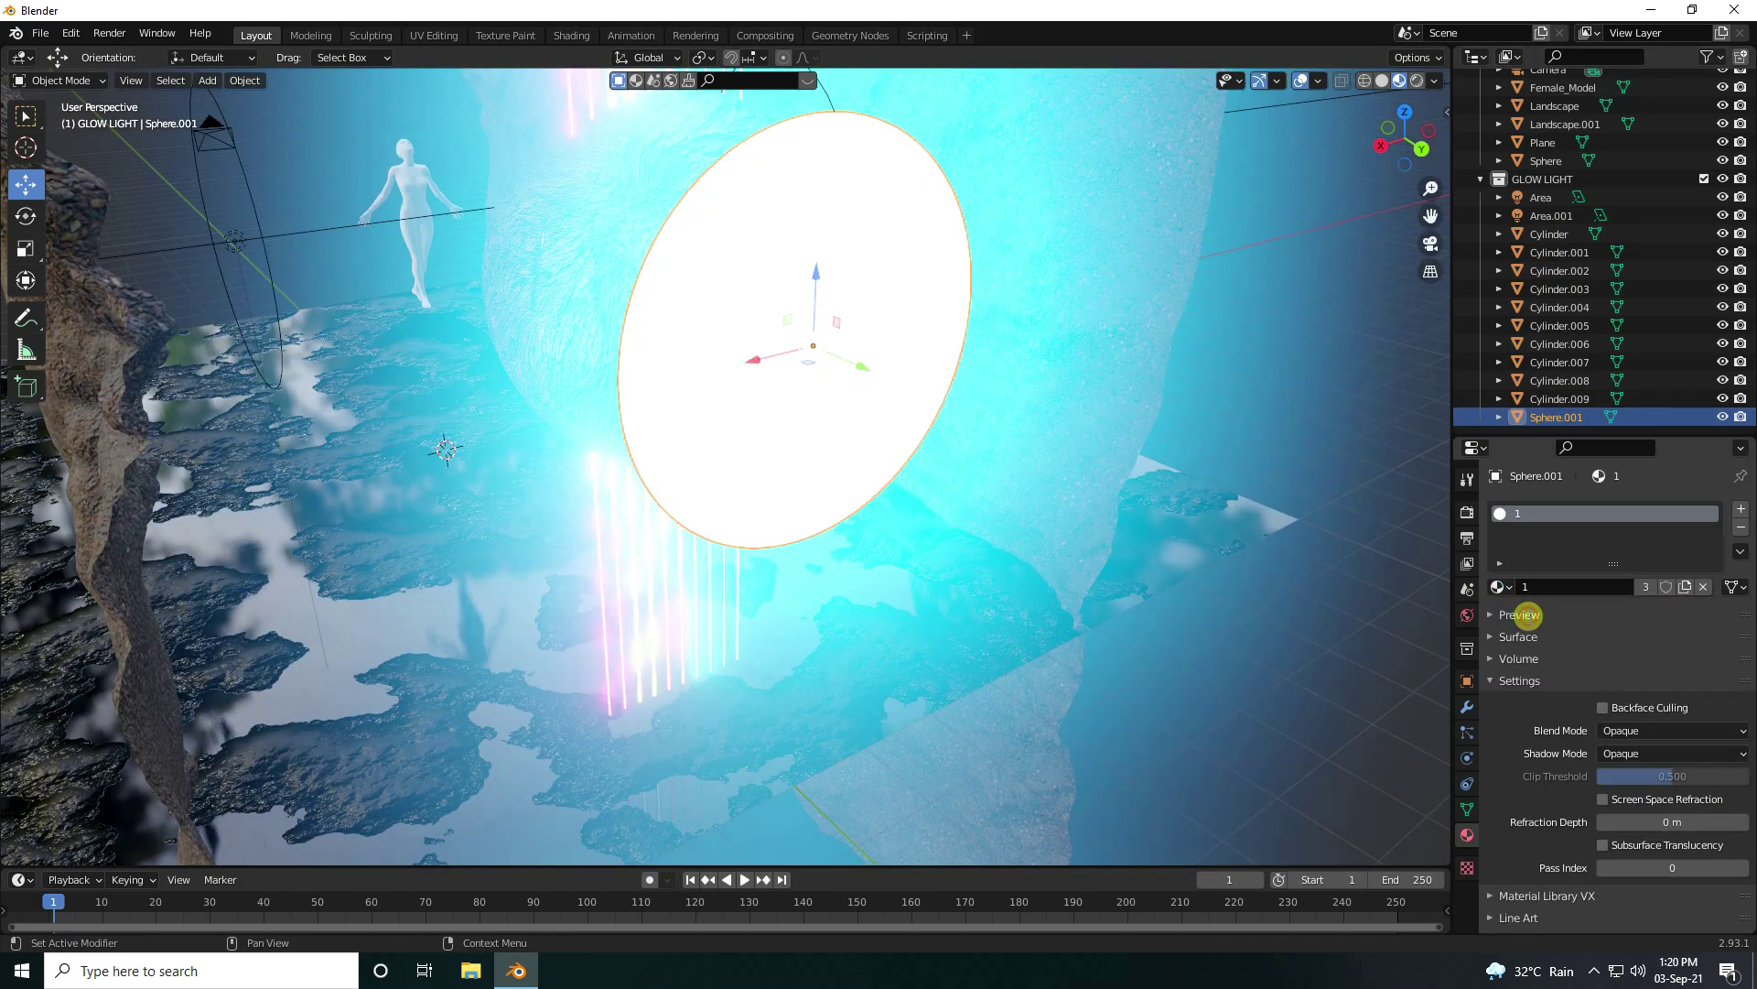
middle_click_drag(1144, 542, 839, 525)
Step: In camera view, raise the disc and scale it to 1.113, then check the ring in Rendered shading
key("KP_0")
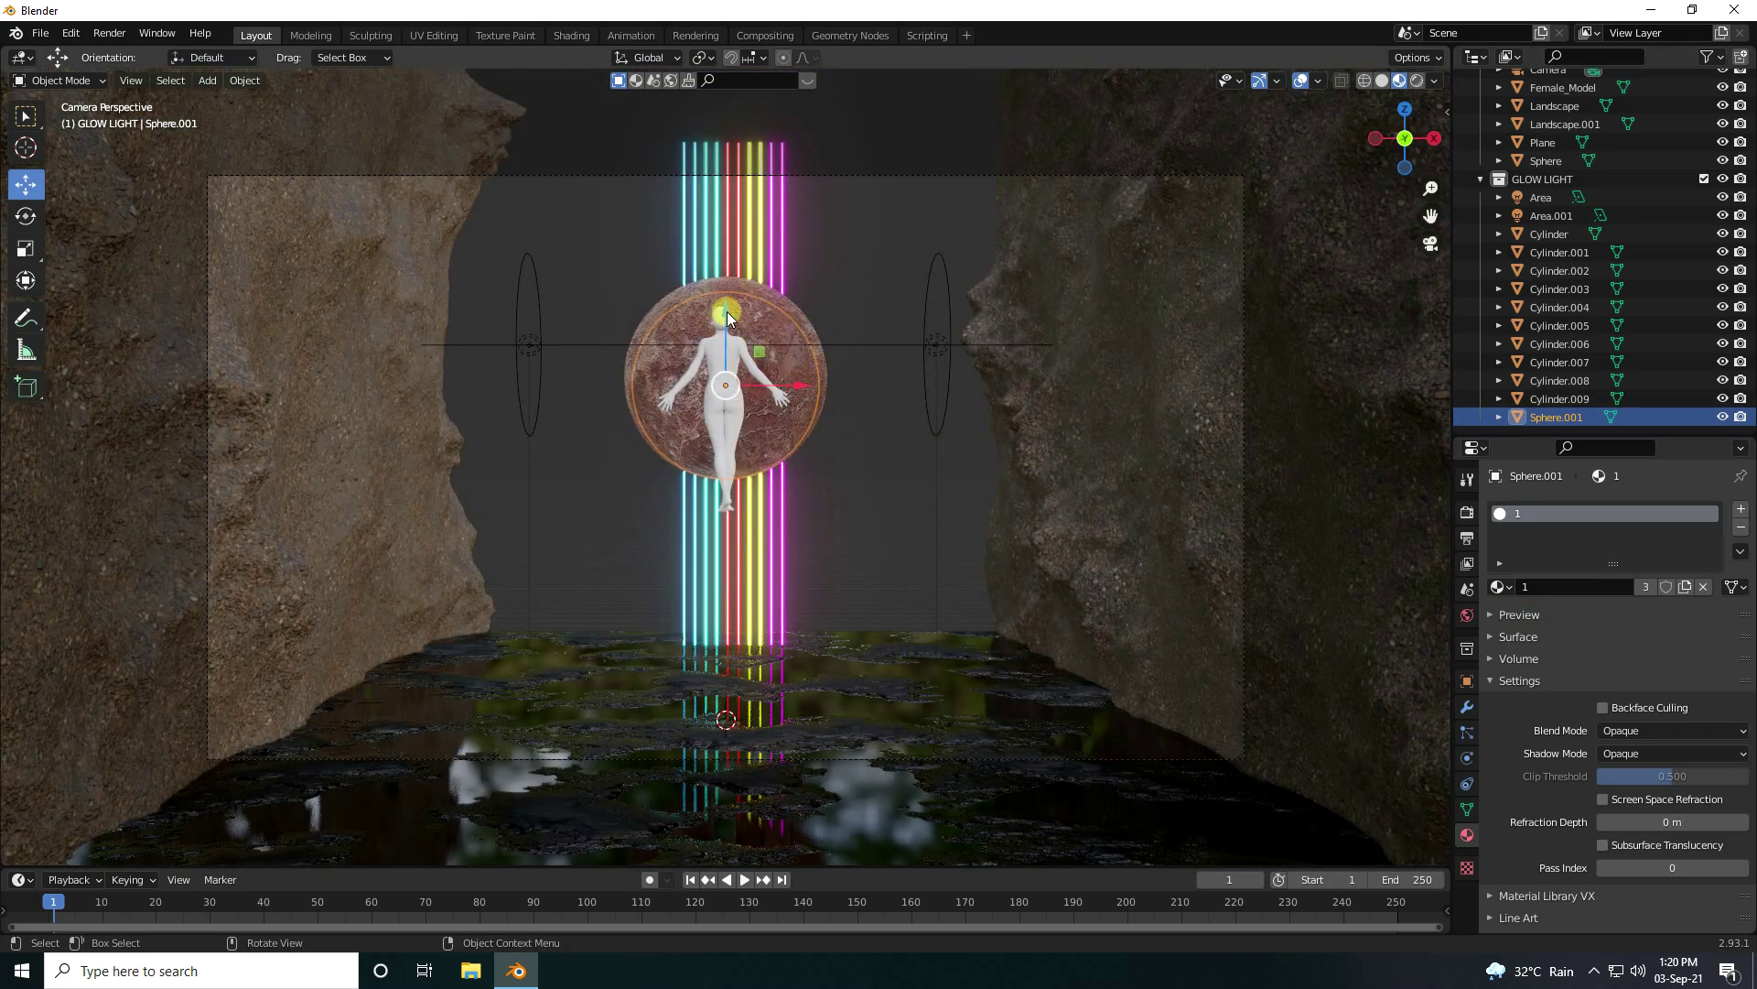
left_click_drag(726, 309, 729, 300)
key("s")
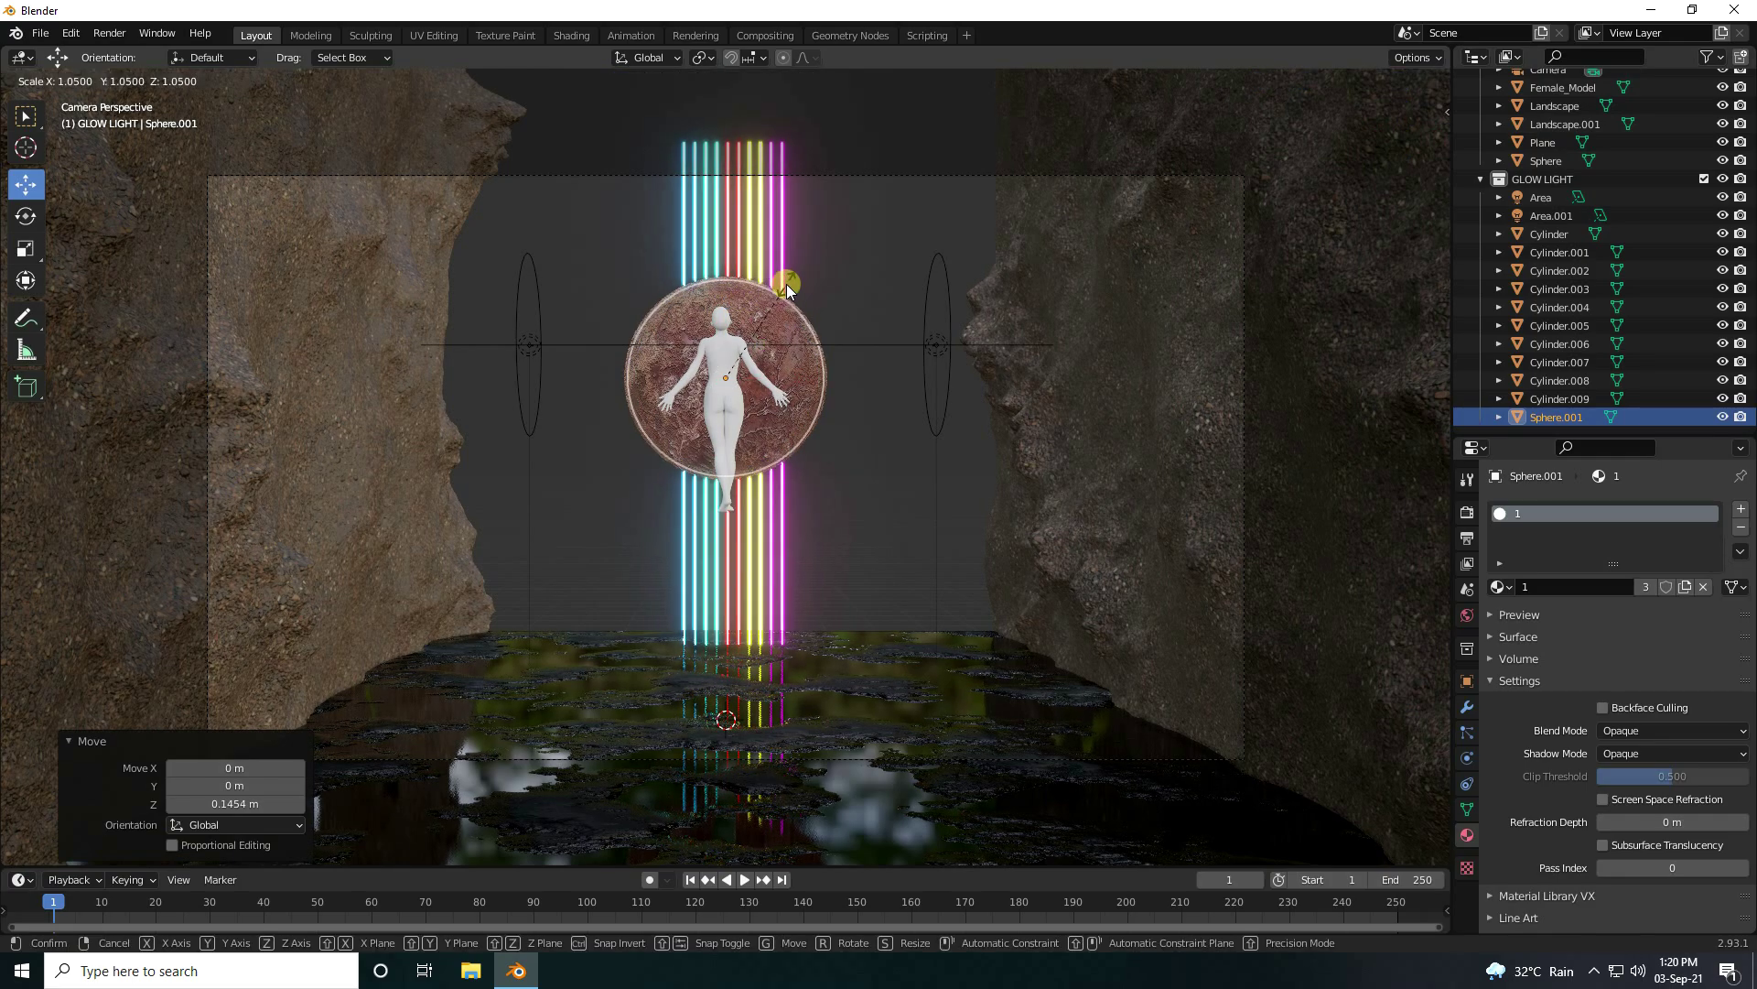
left_click(793, 280)
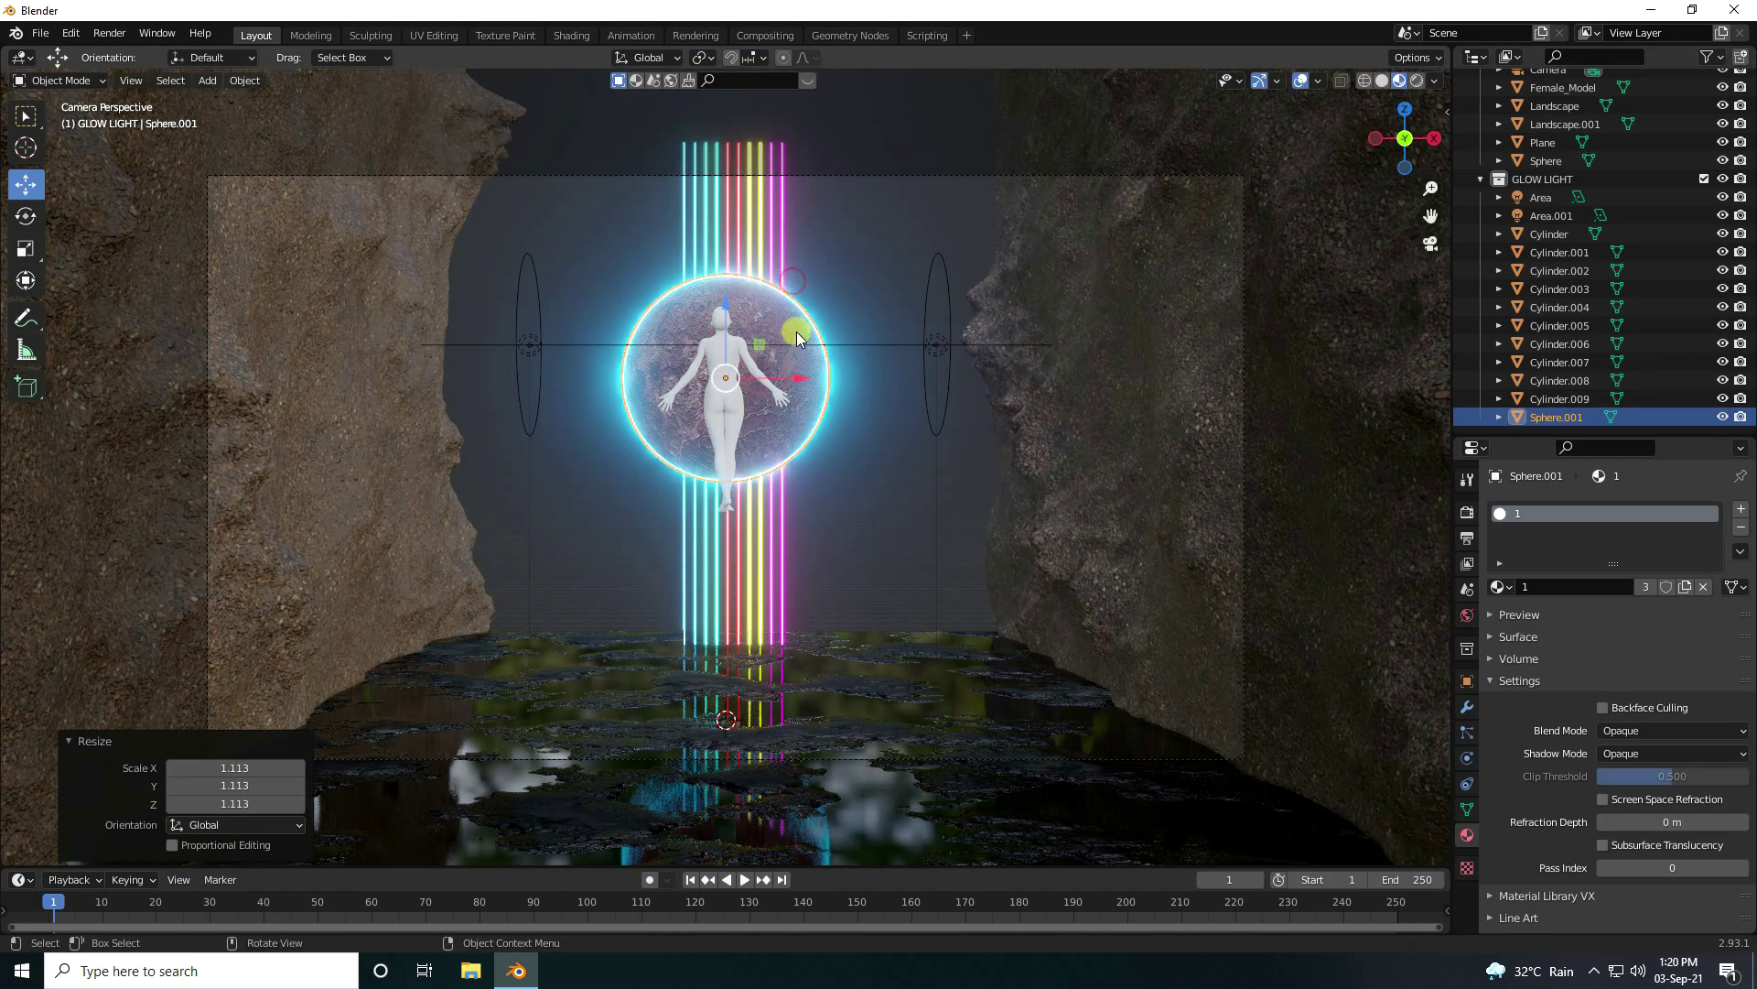
left_click(858, 253)
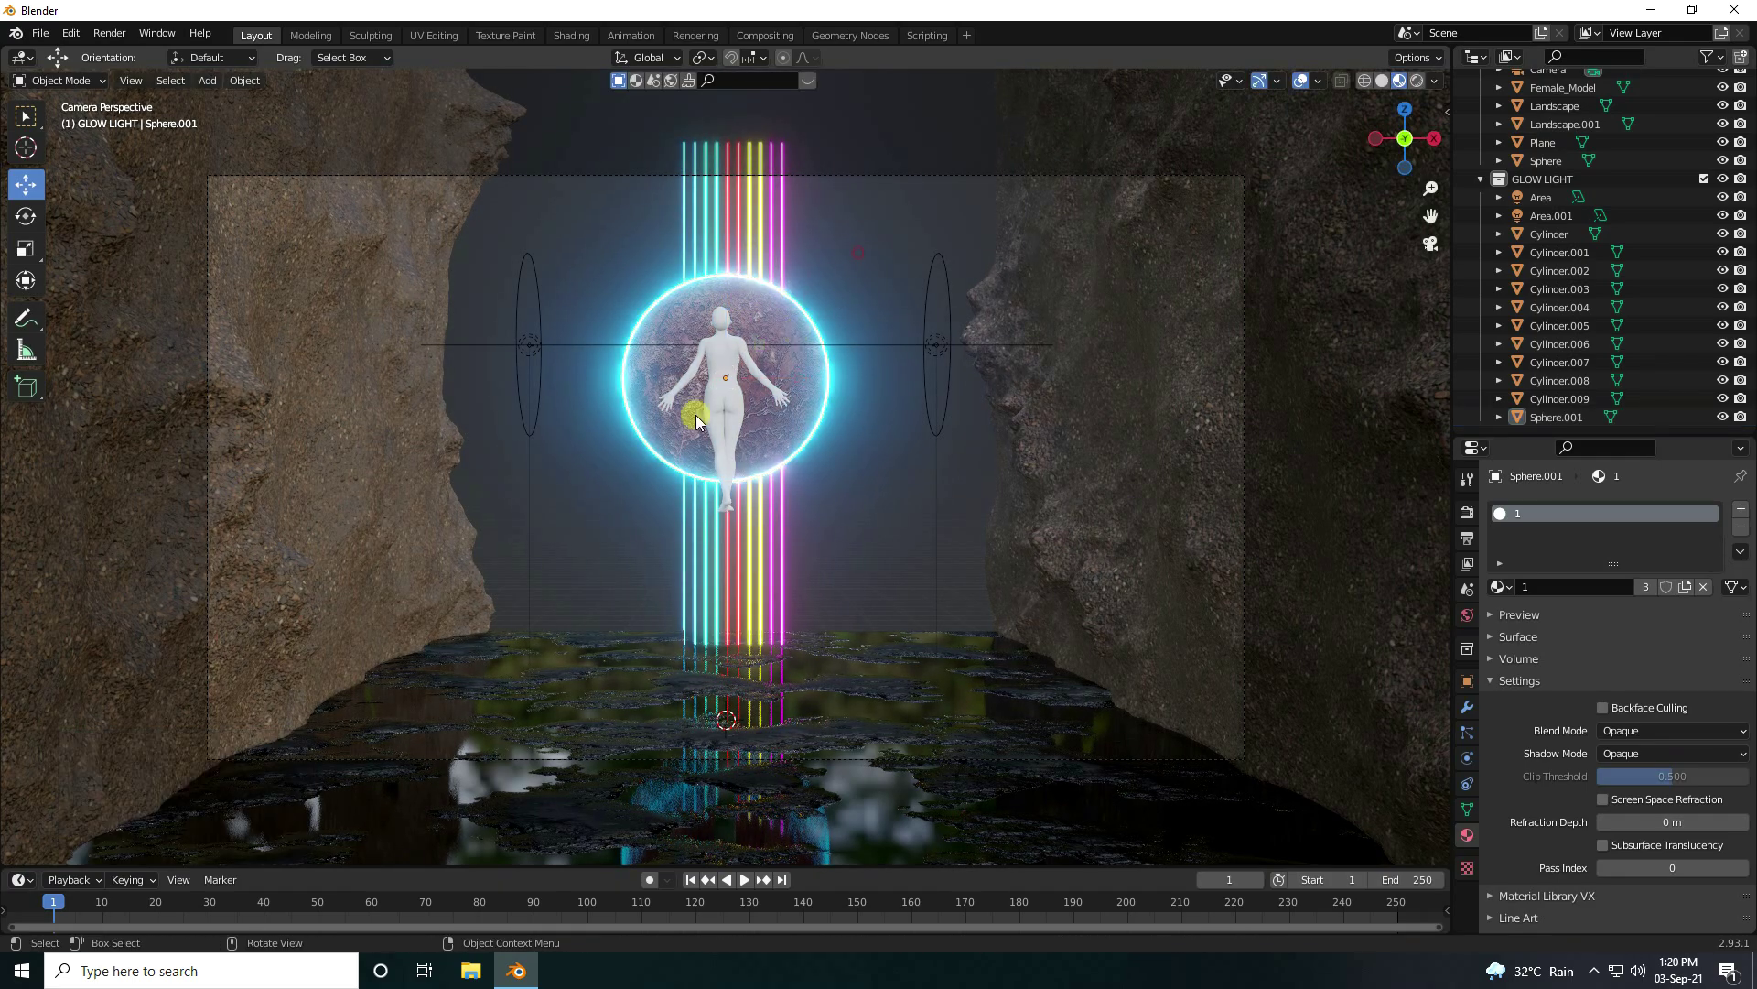
left_click(1414, 83)
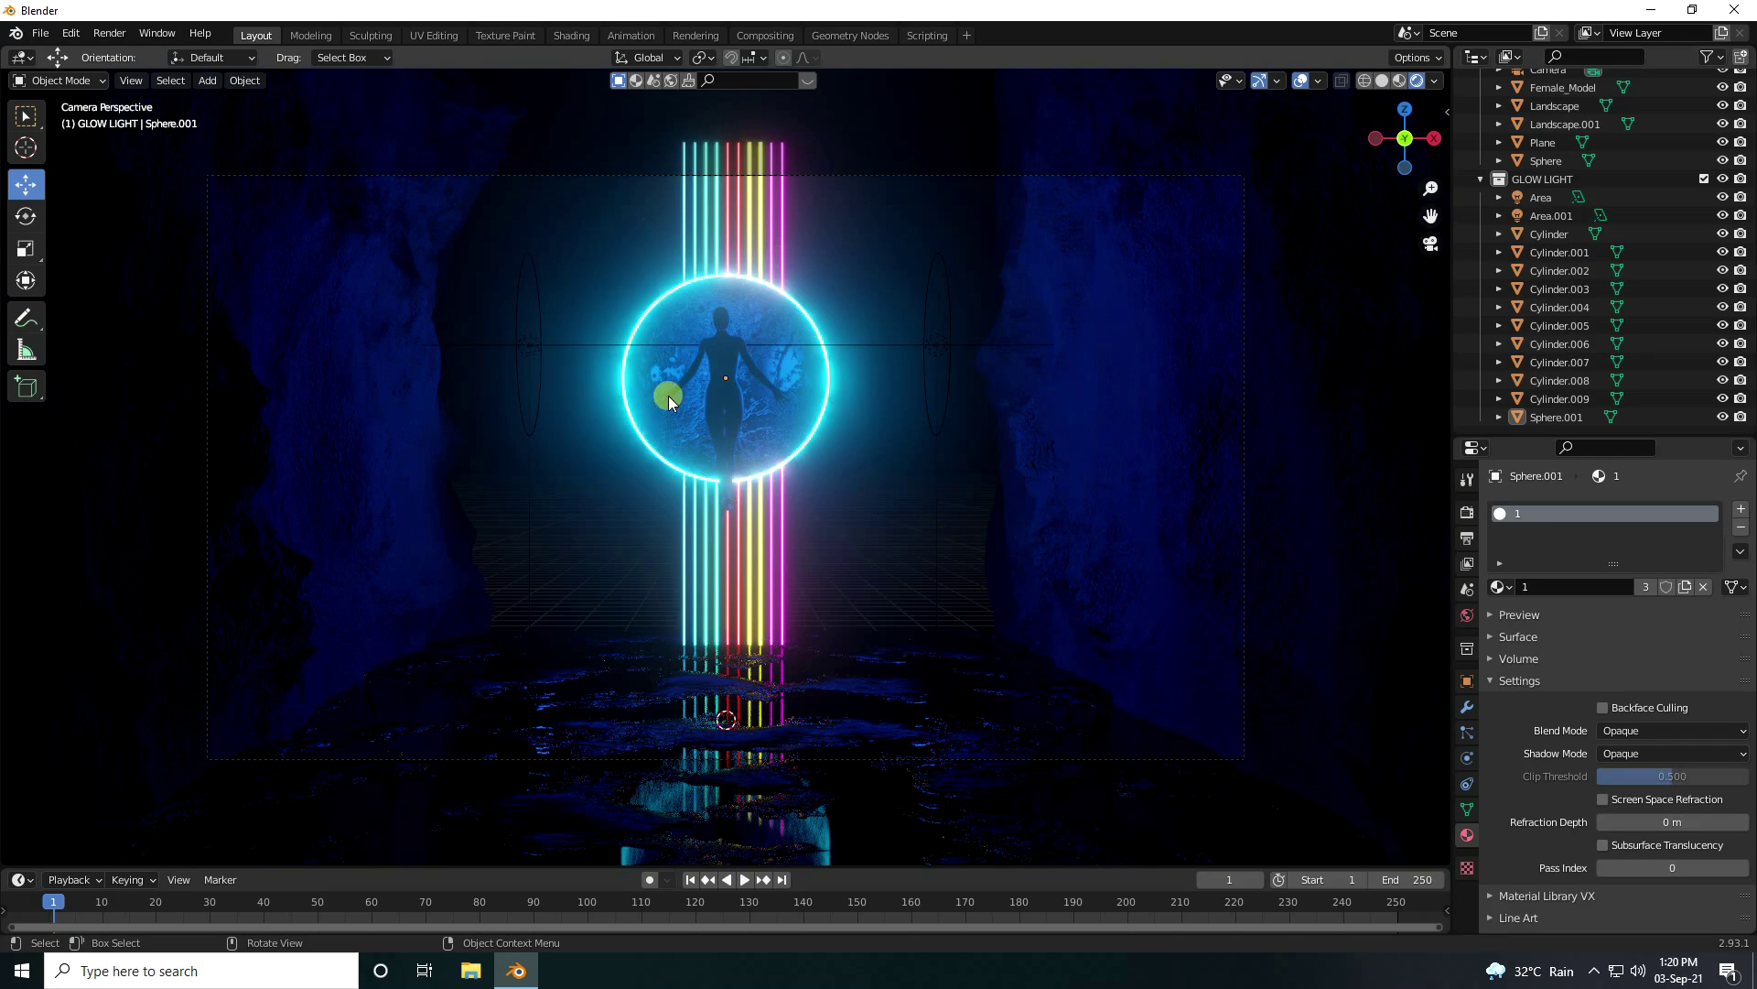
middle_click_drag(668, 396, 783, 470)
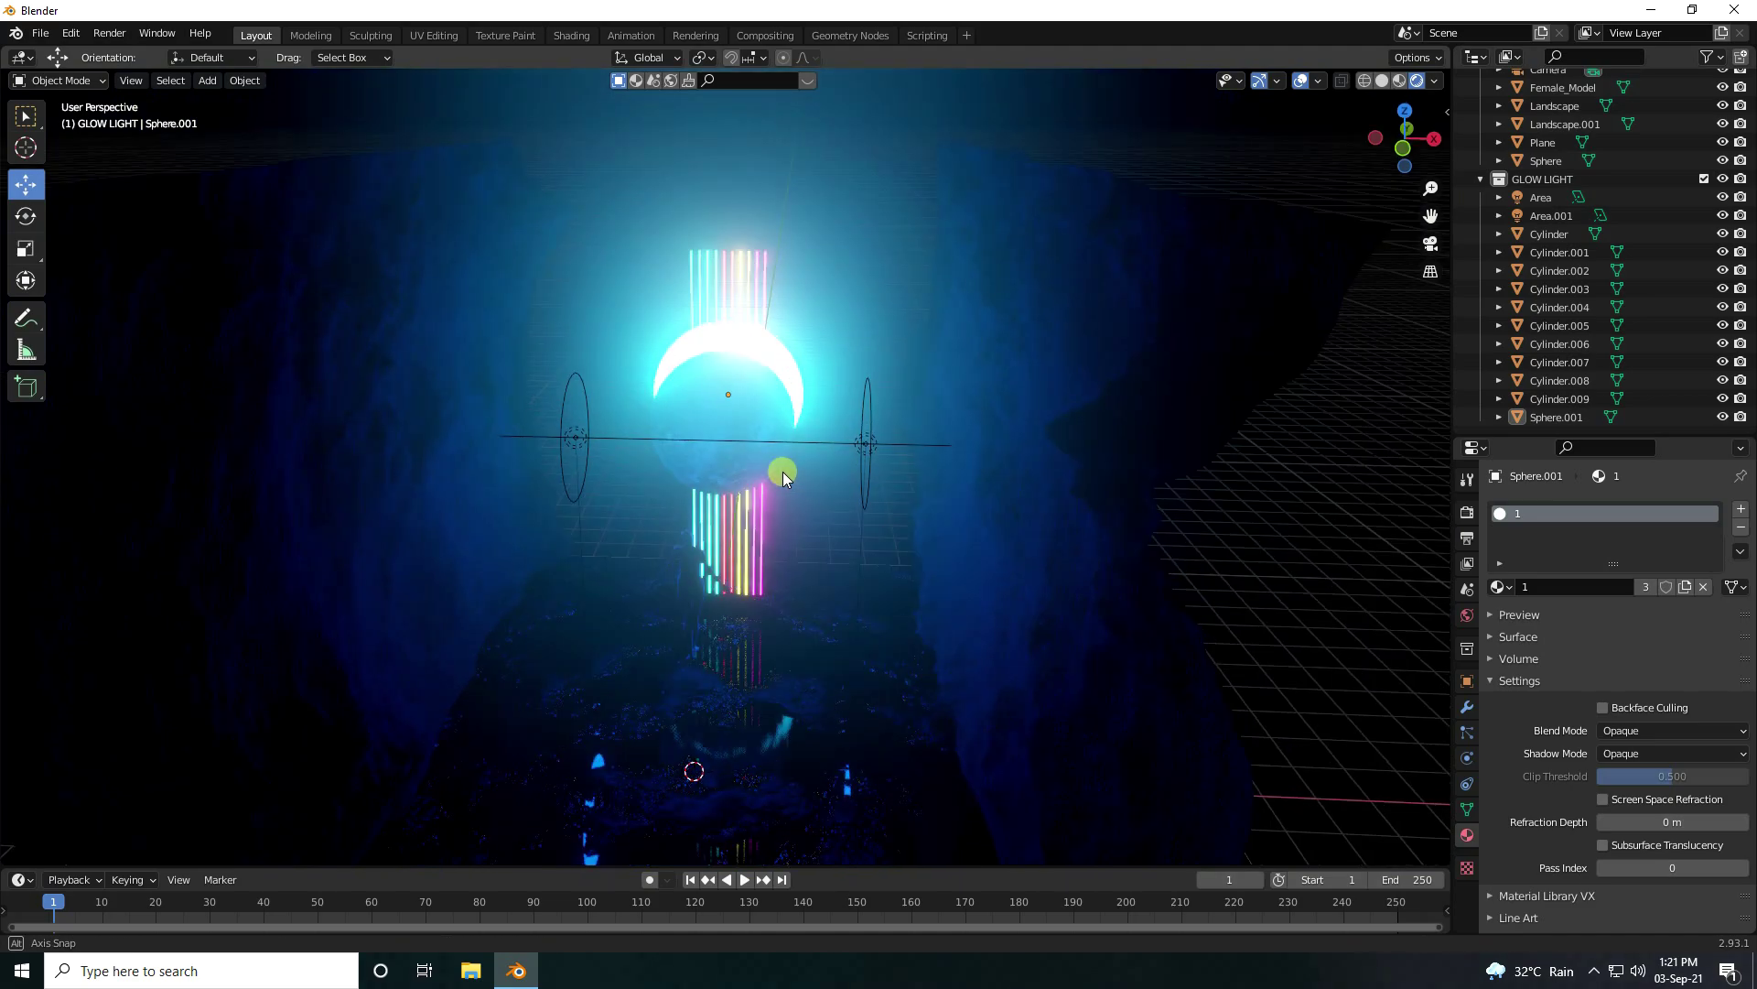
Step: Add a Point light and move it to the left of the glowing ring
left_click(208, 81)
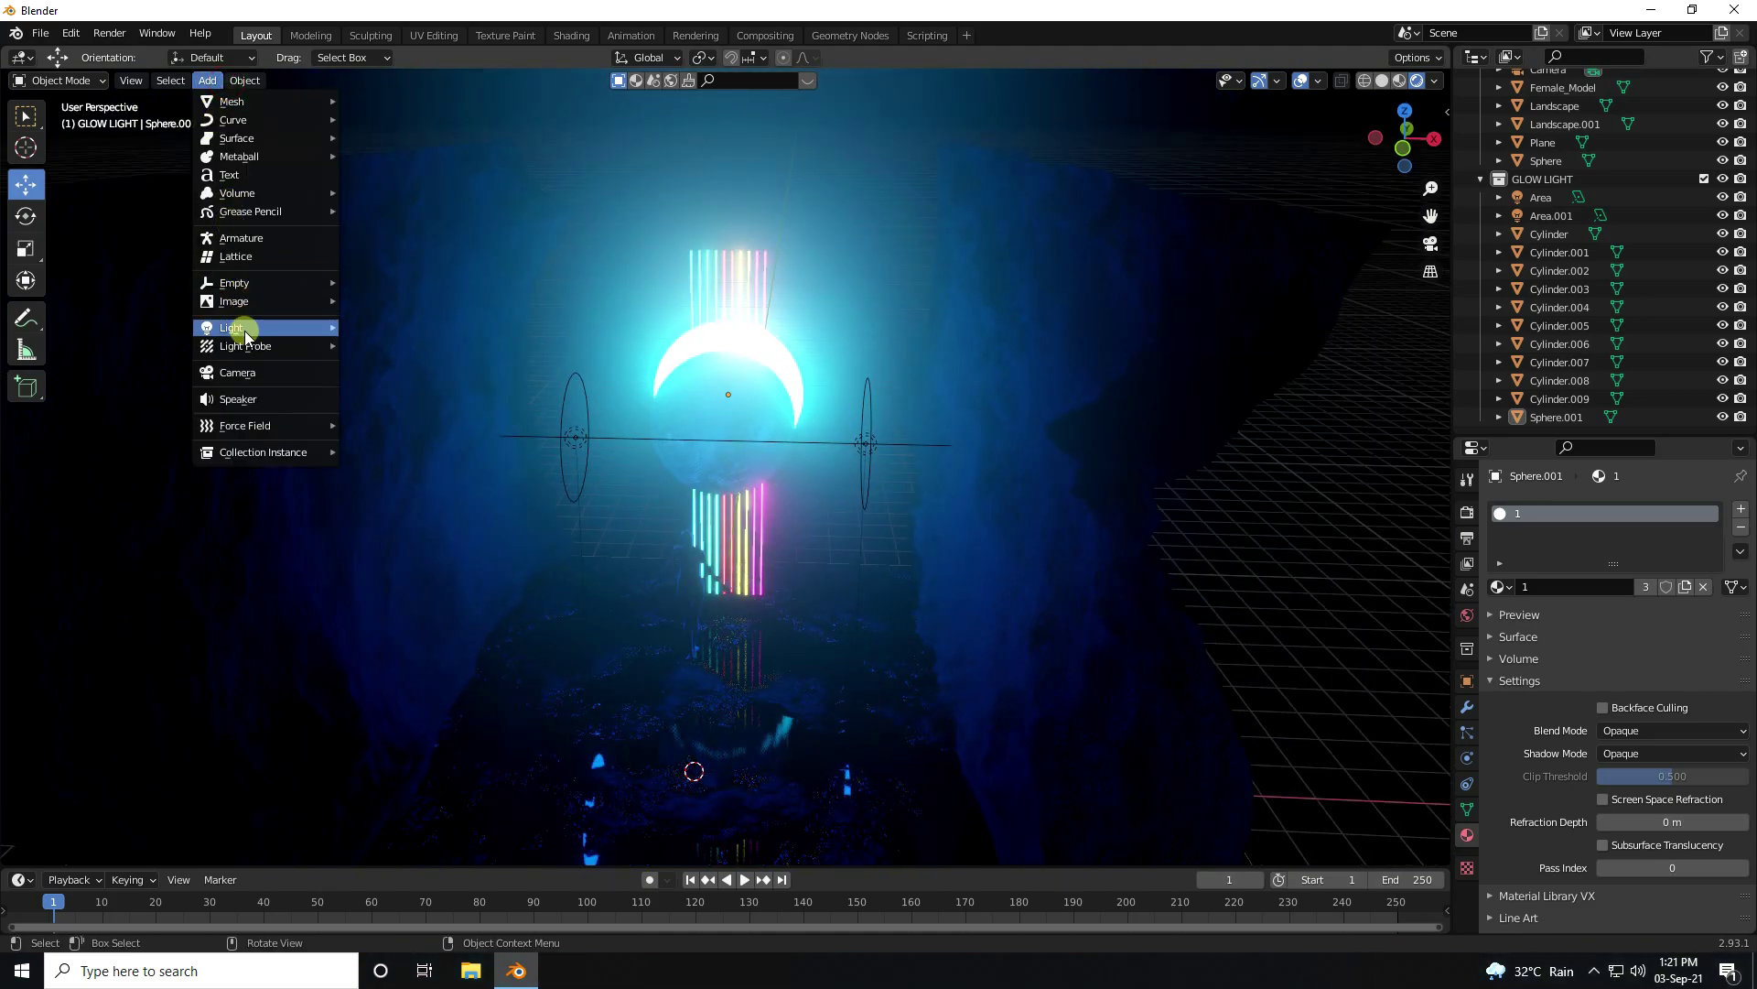
mouse_move(245, 328)
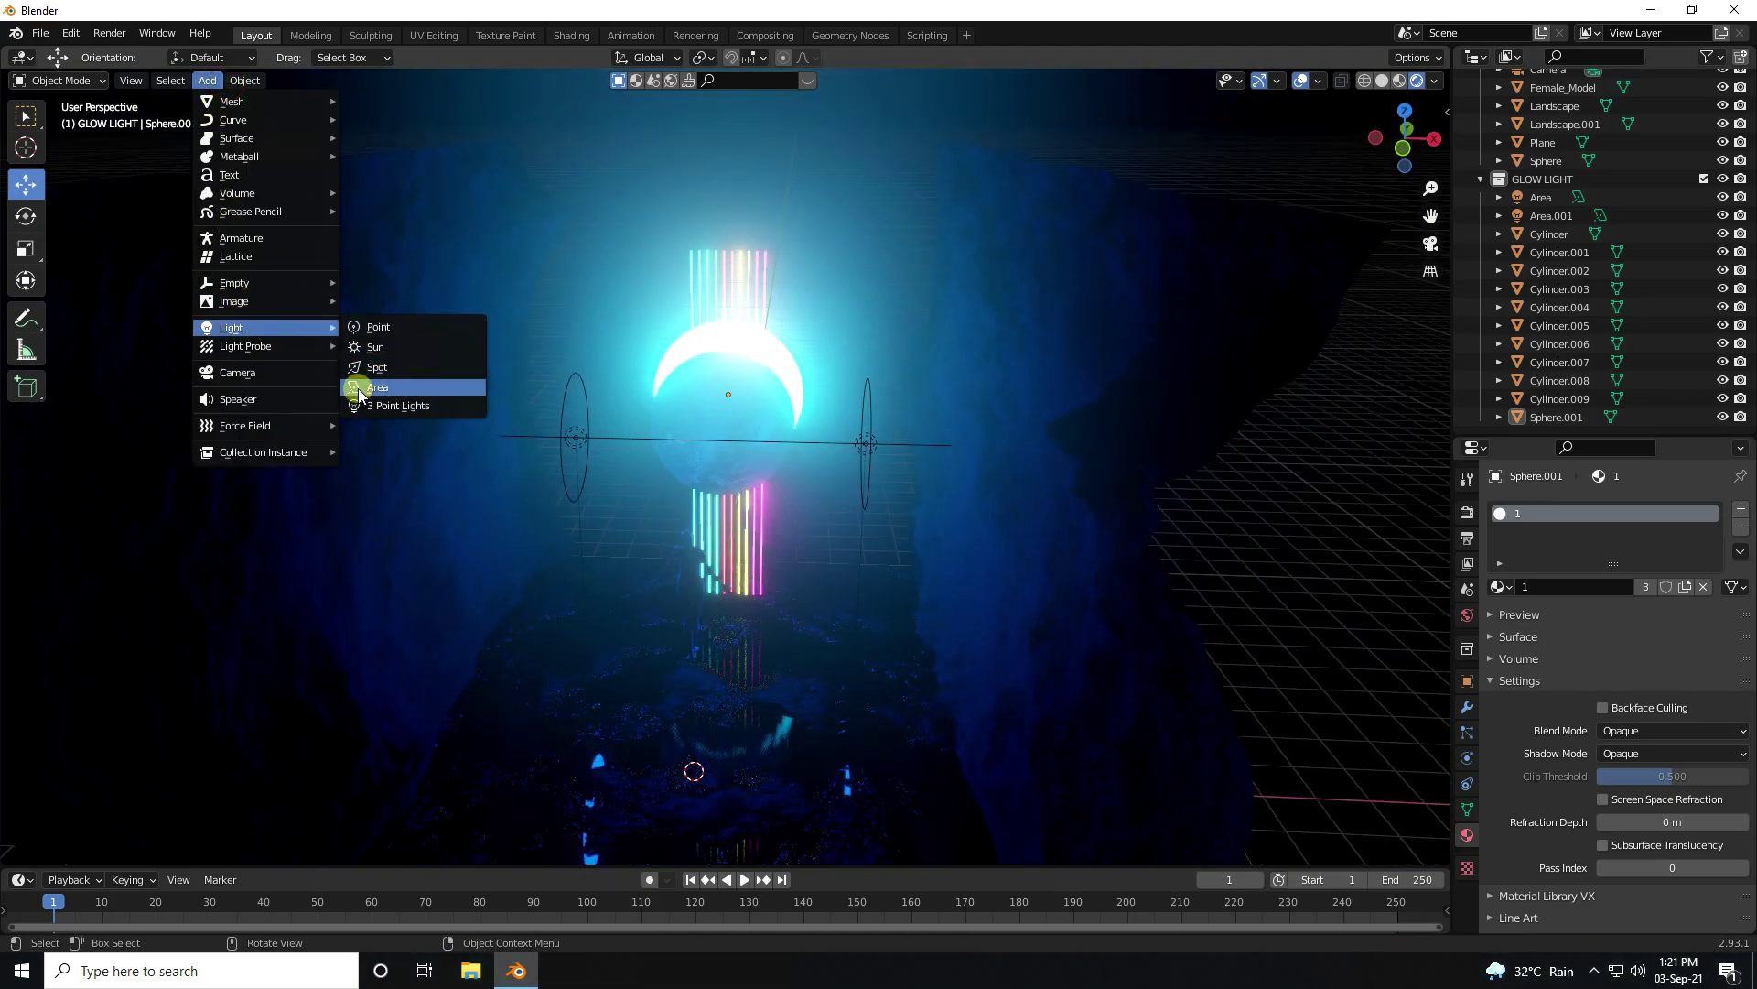
left_click(382, 327)
left_click_drag(729, 784, 416, 480)
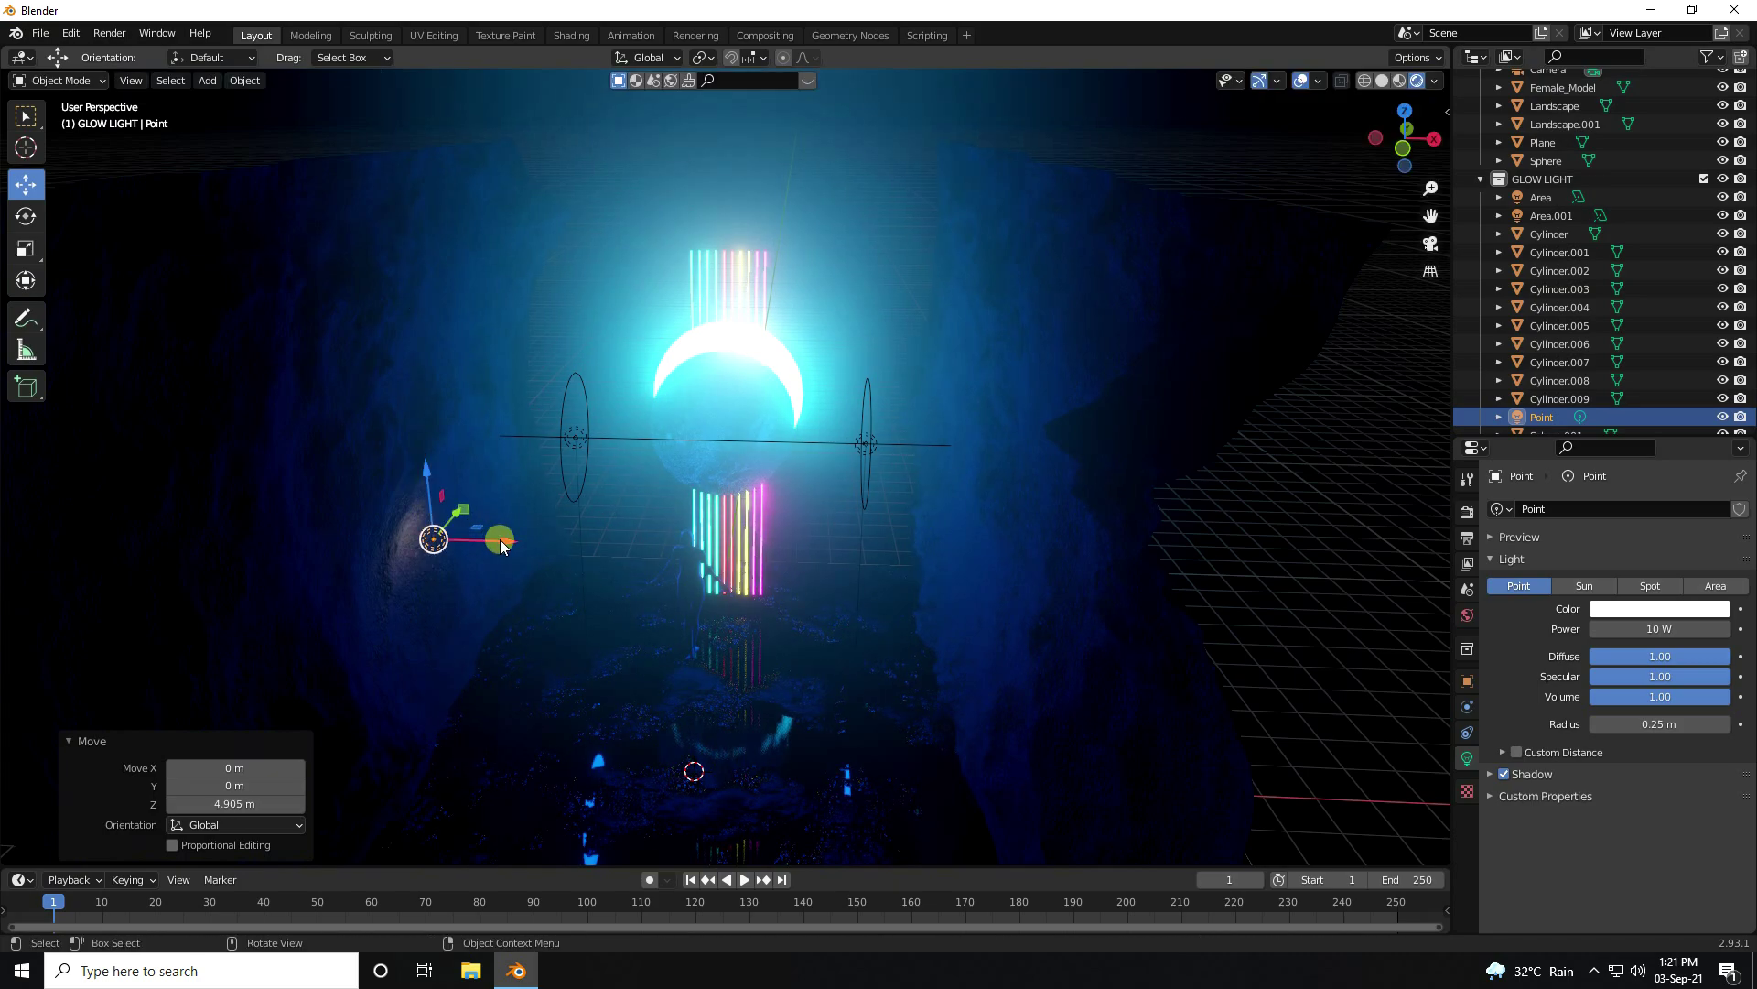
left_click_drag(487, 538, 469, 536)
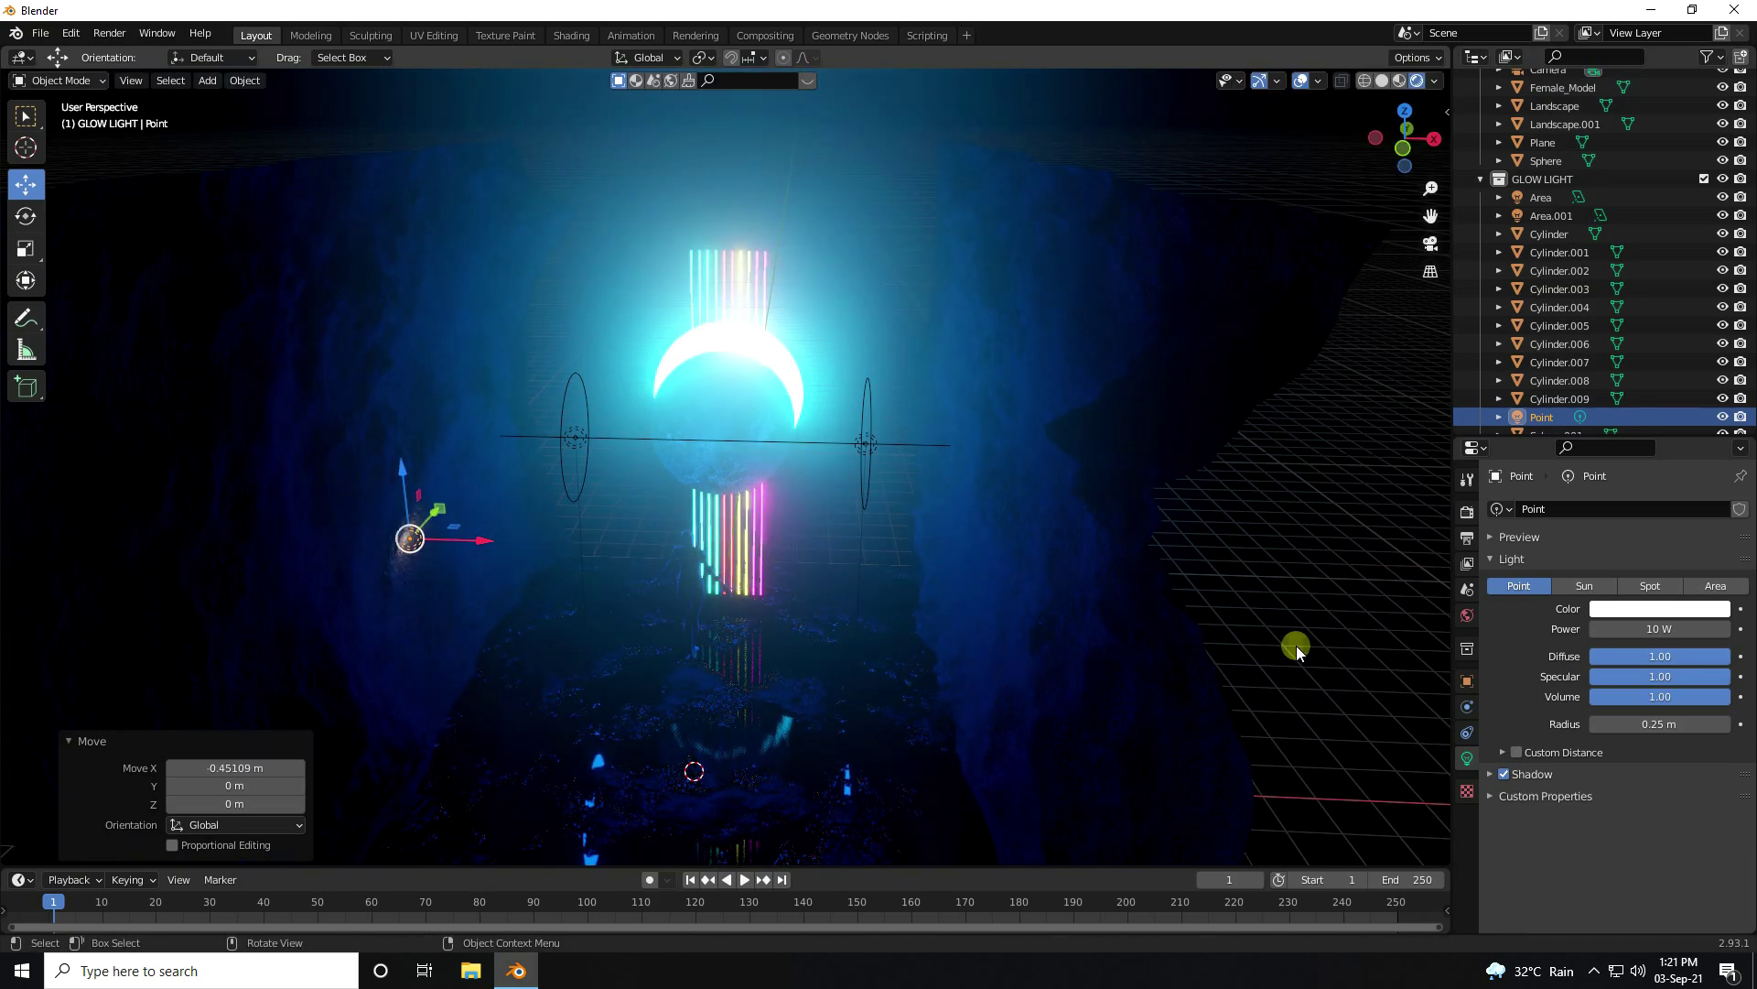
Step: Set the point light's colour to a saturated red-orange with hue 0.01
left_click(1545, 419)
left_click(1635, 610)
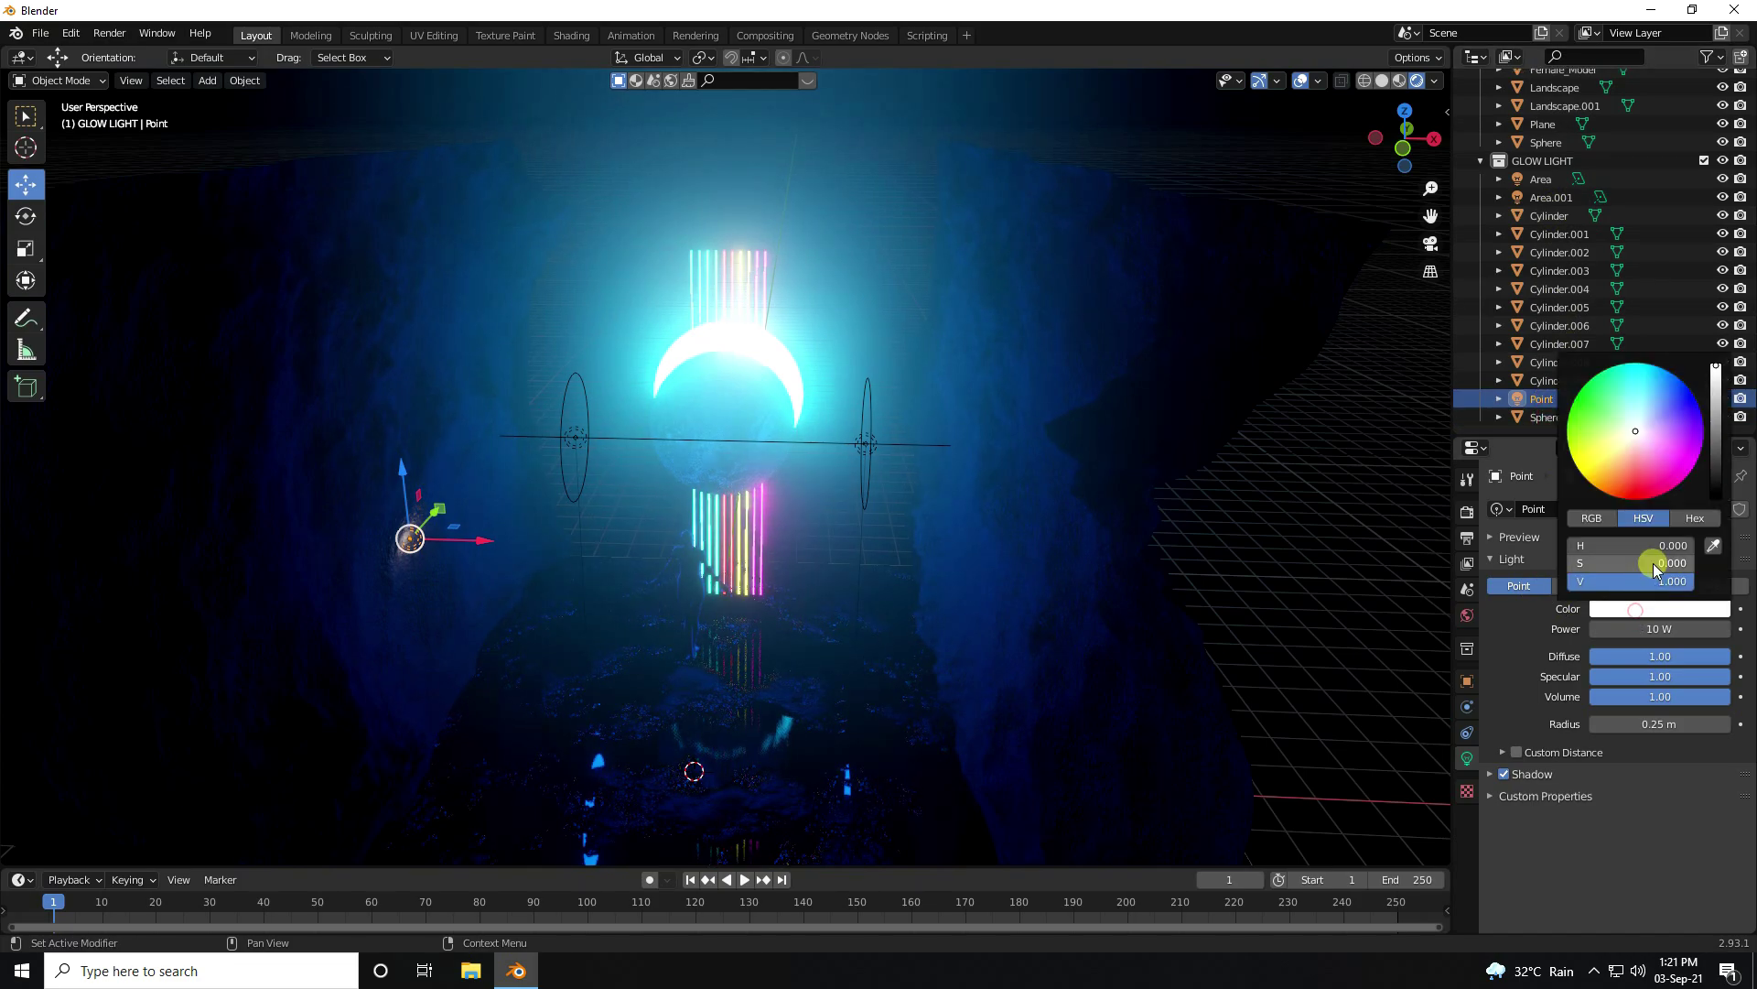
left_click(1634, 546)
type("0.1")
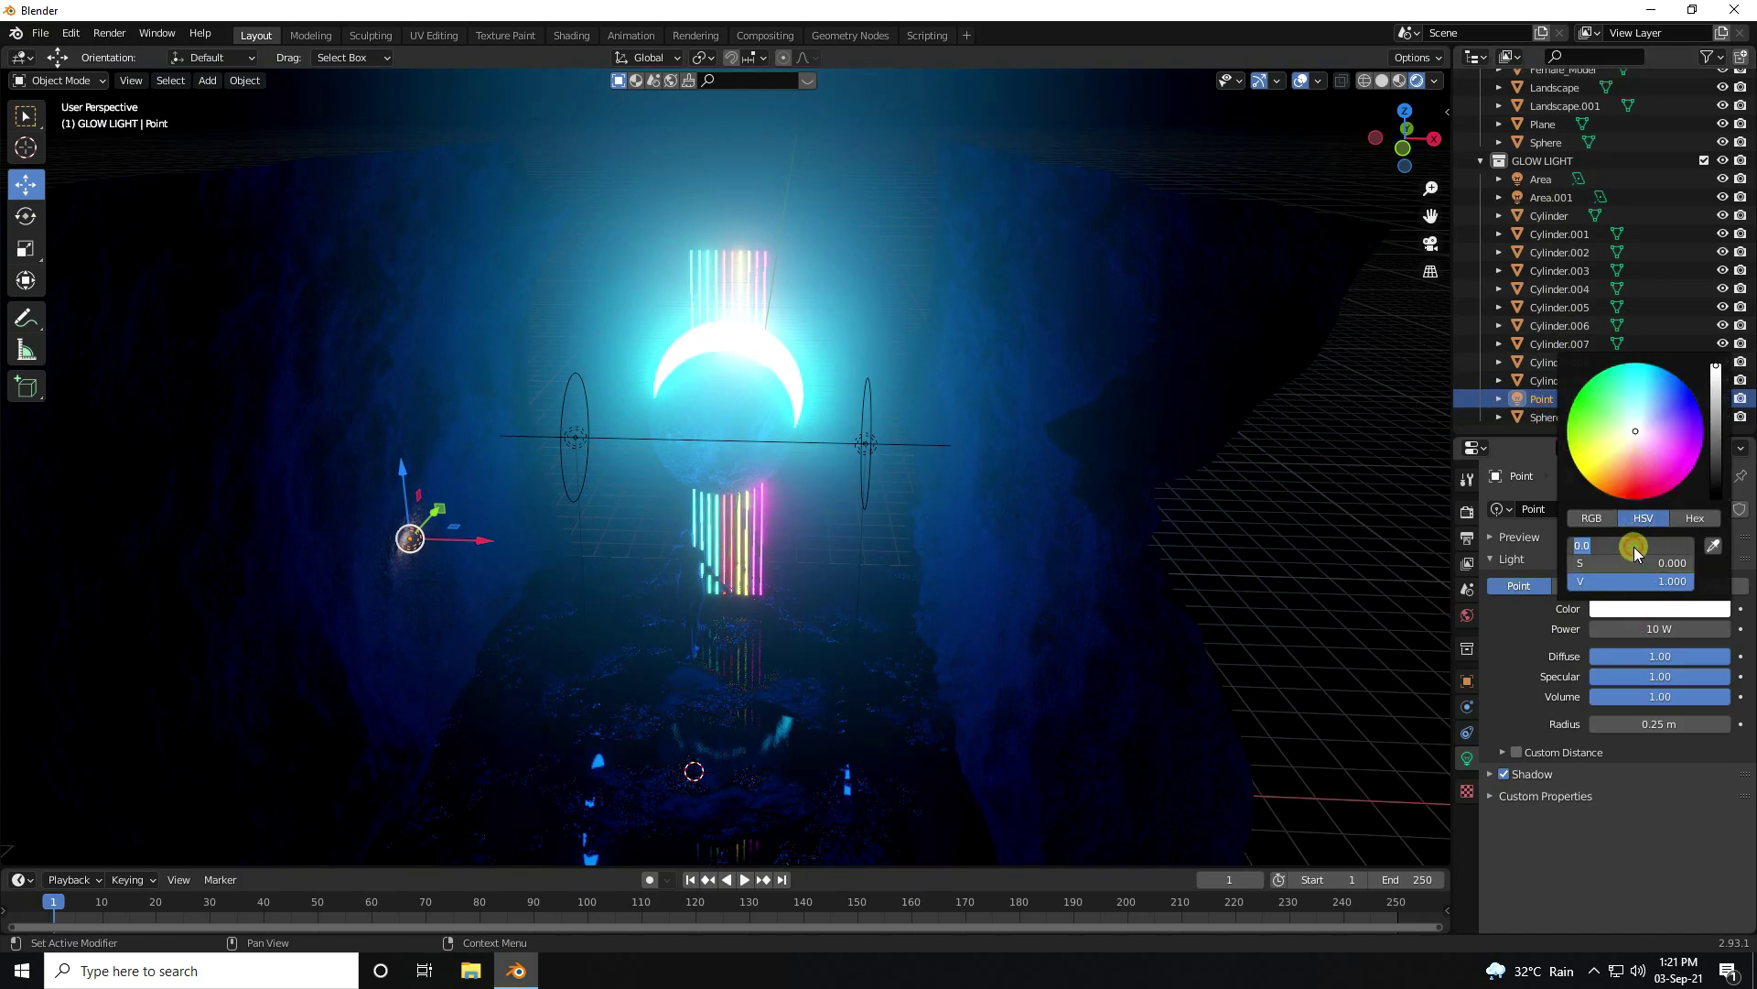
type("52")
key("Return")
left_click_drag(1598, 568, 1726, 576)
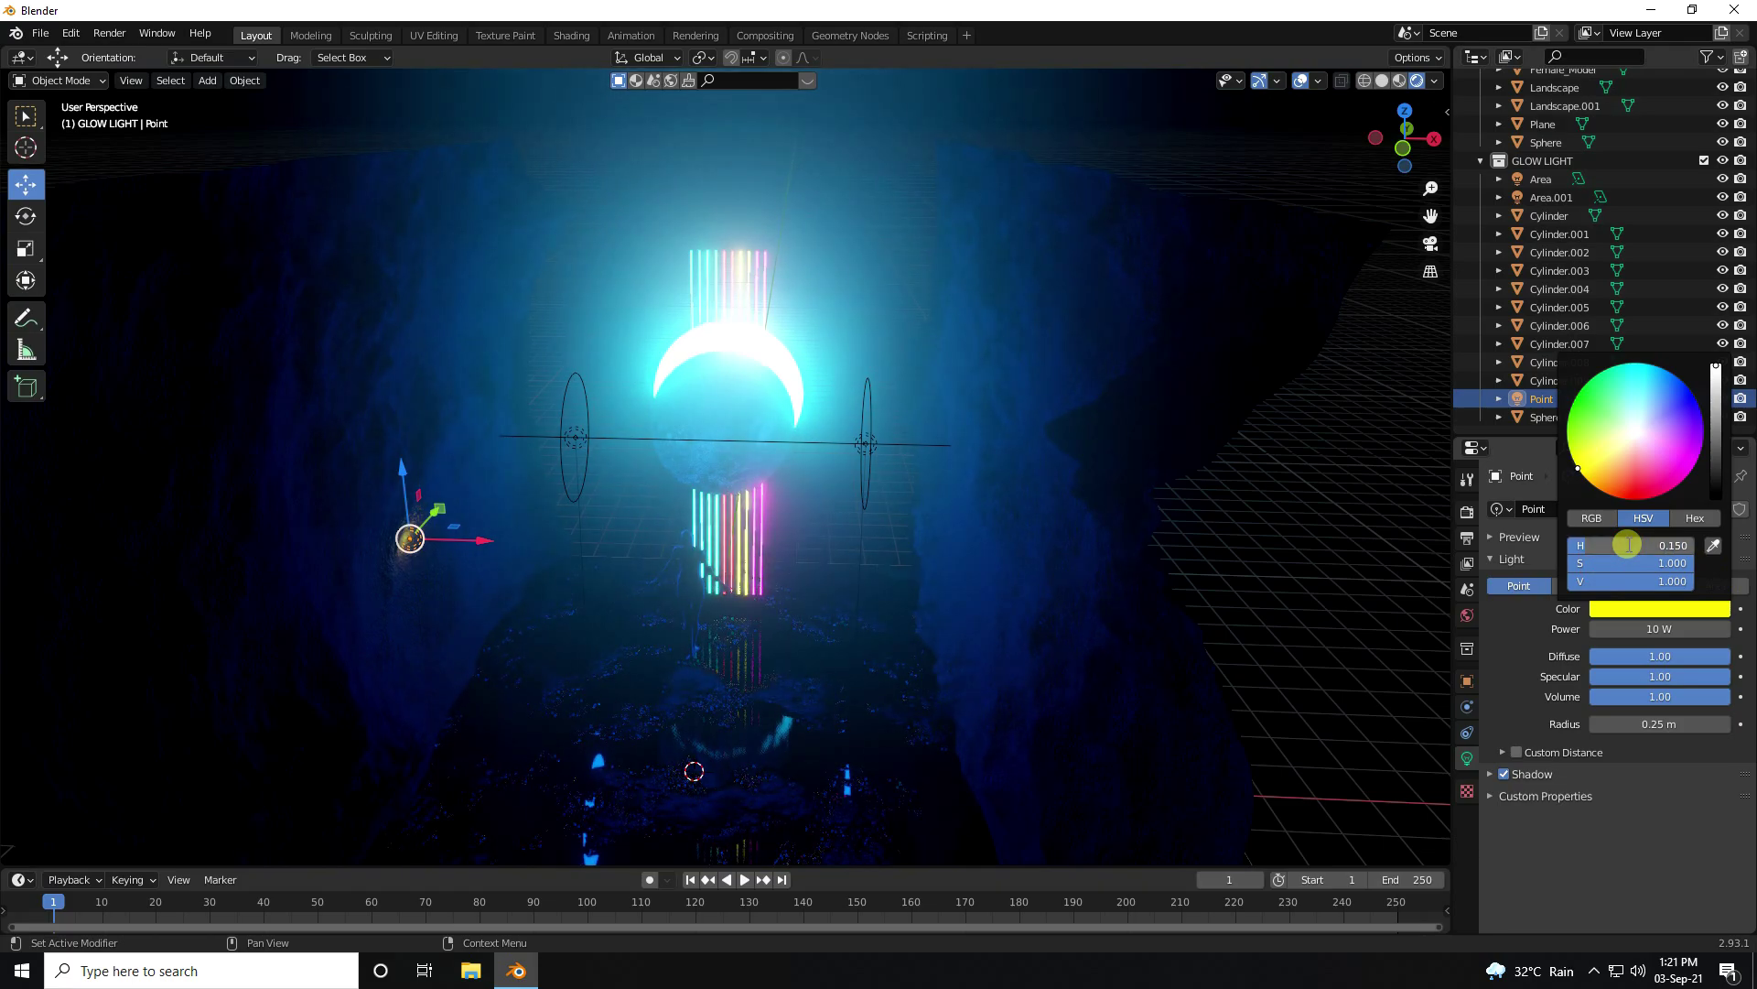
key("Return")
left_click(1591, 480)
left_click(1598, 487)
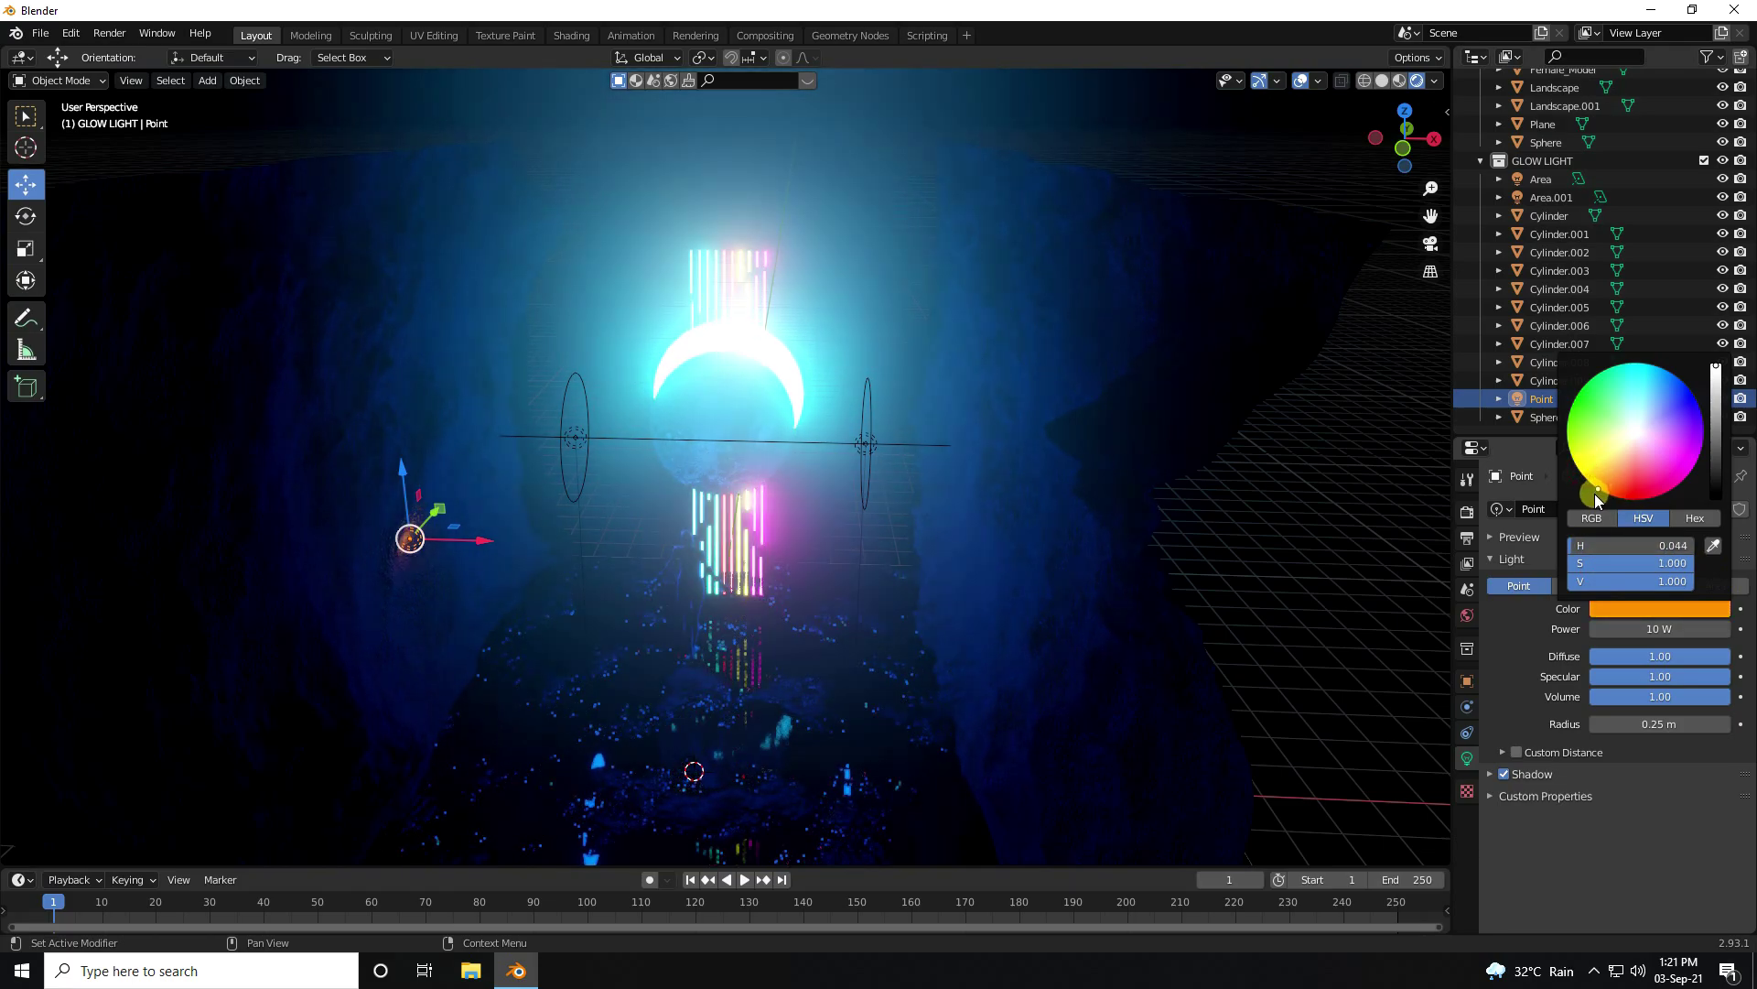
left_click(1661, 544)
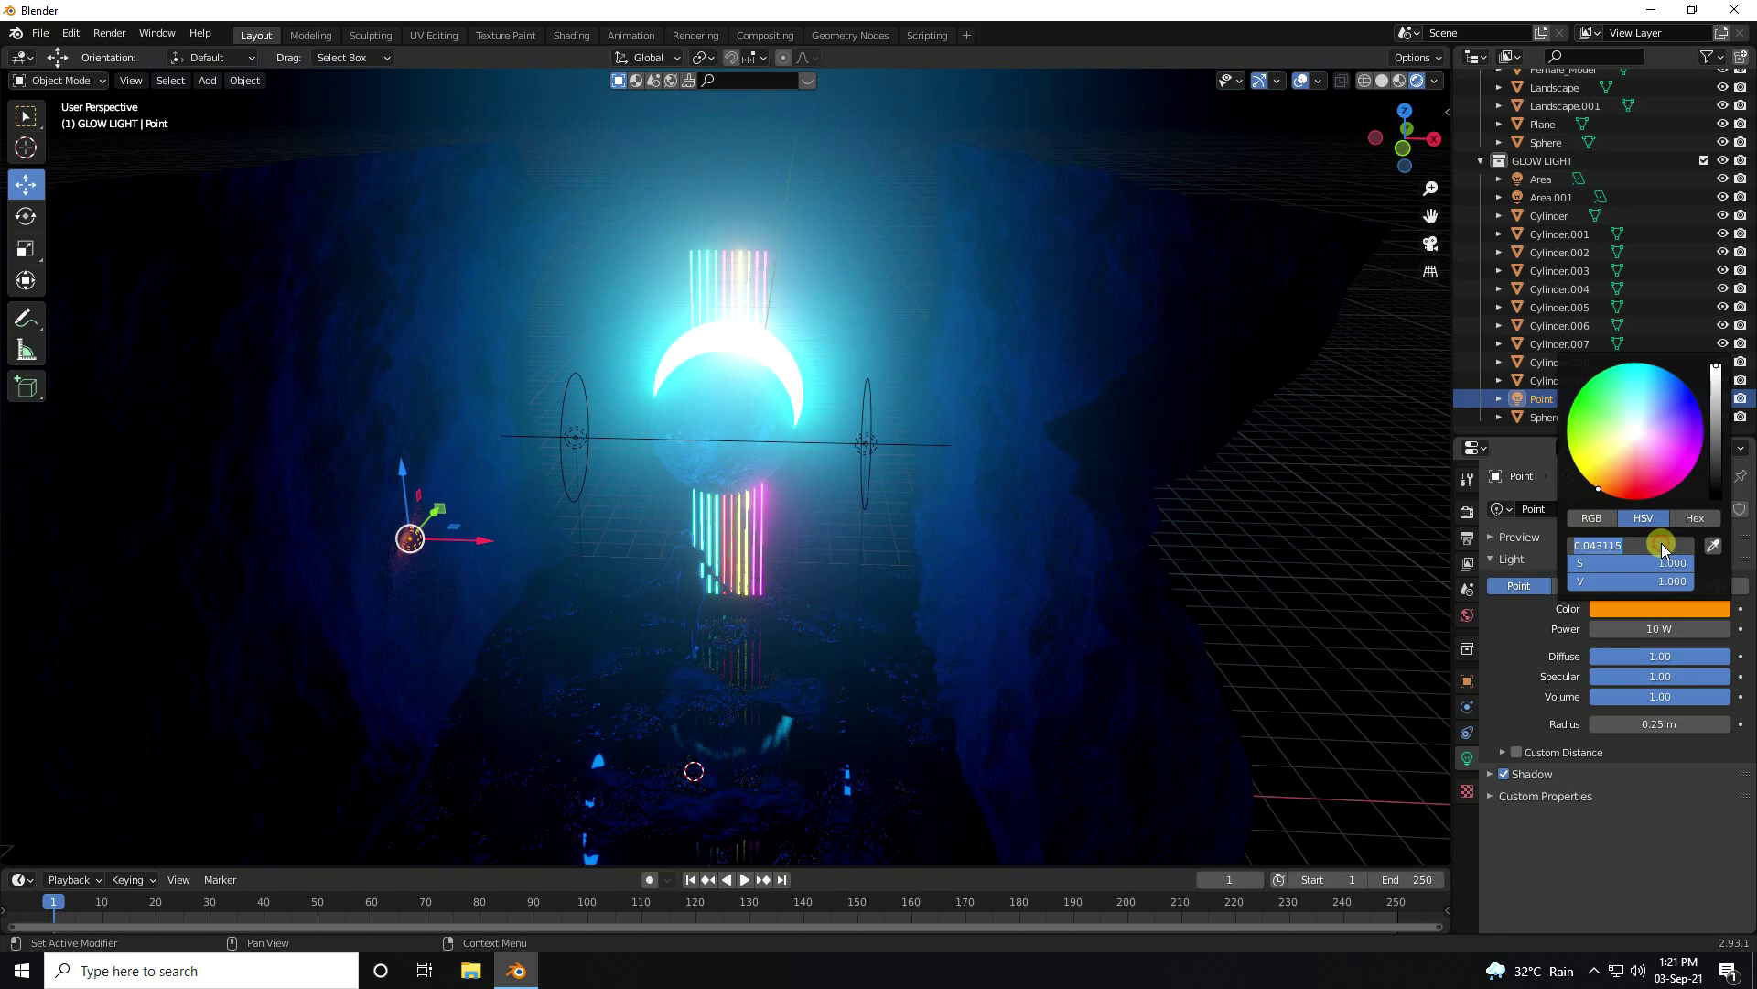
type("0.01")
key("Return")
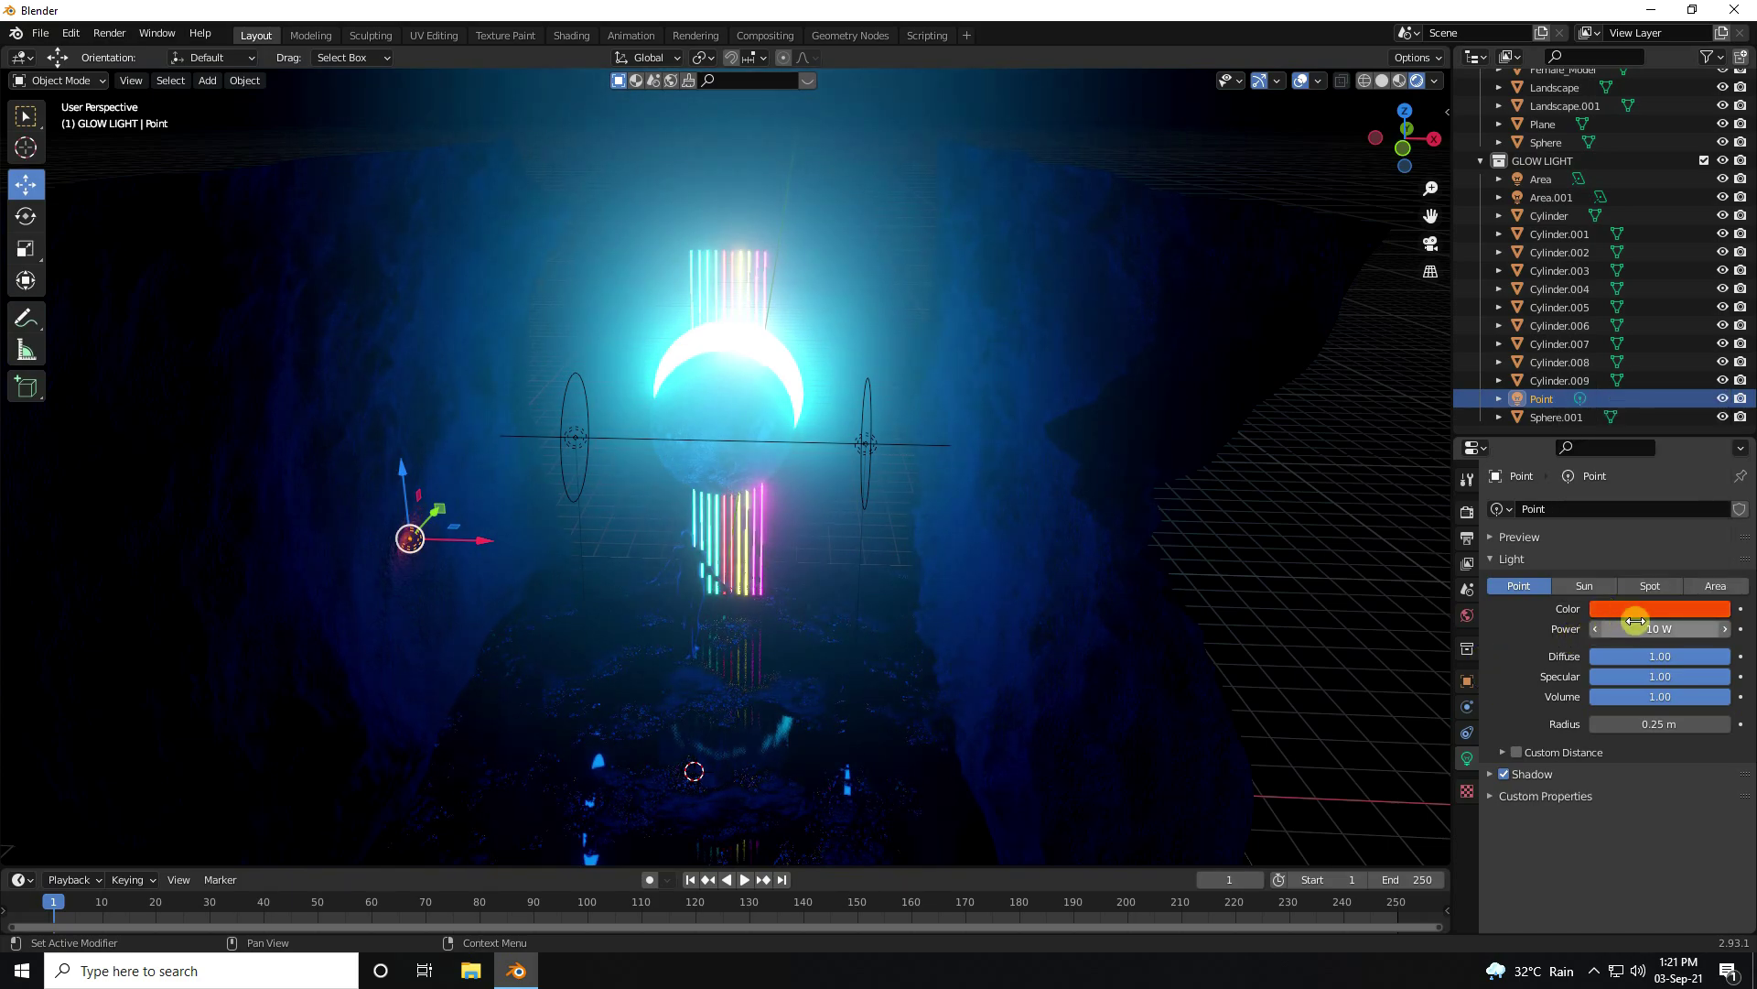
Step: Give the point light 2000 W power and a 1.21 m radius, placed against the left rock wall
left_click(1636, 626)
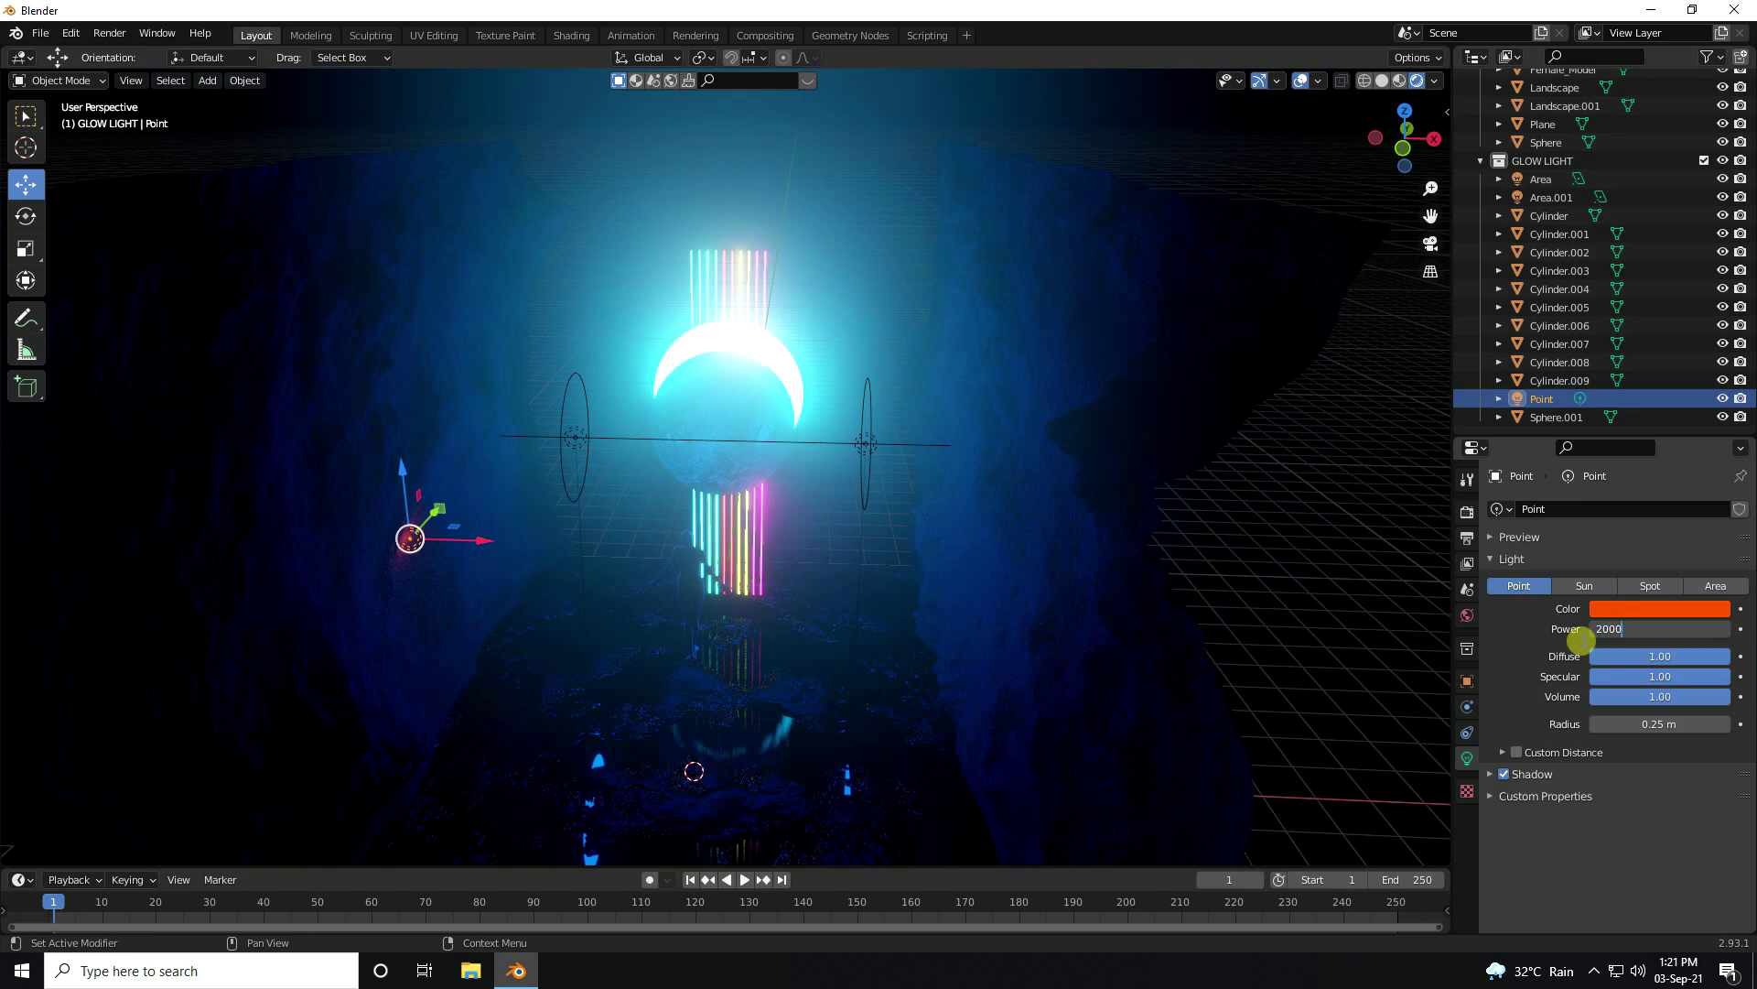
key("Return")
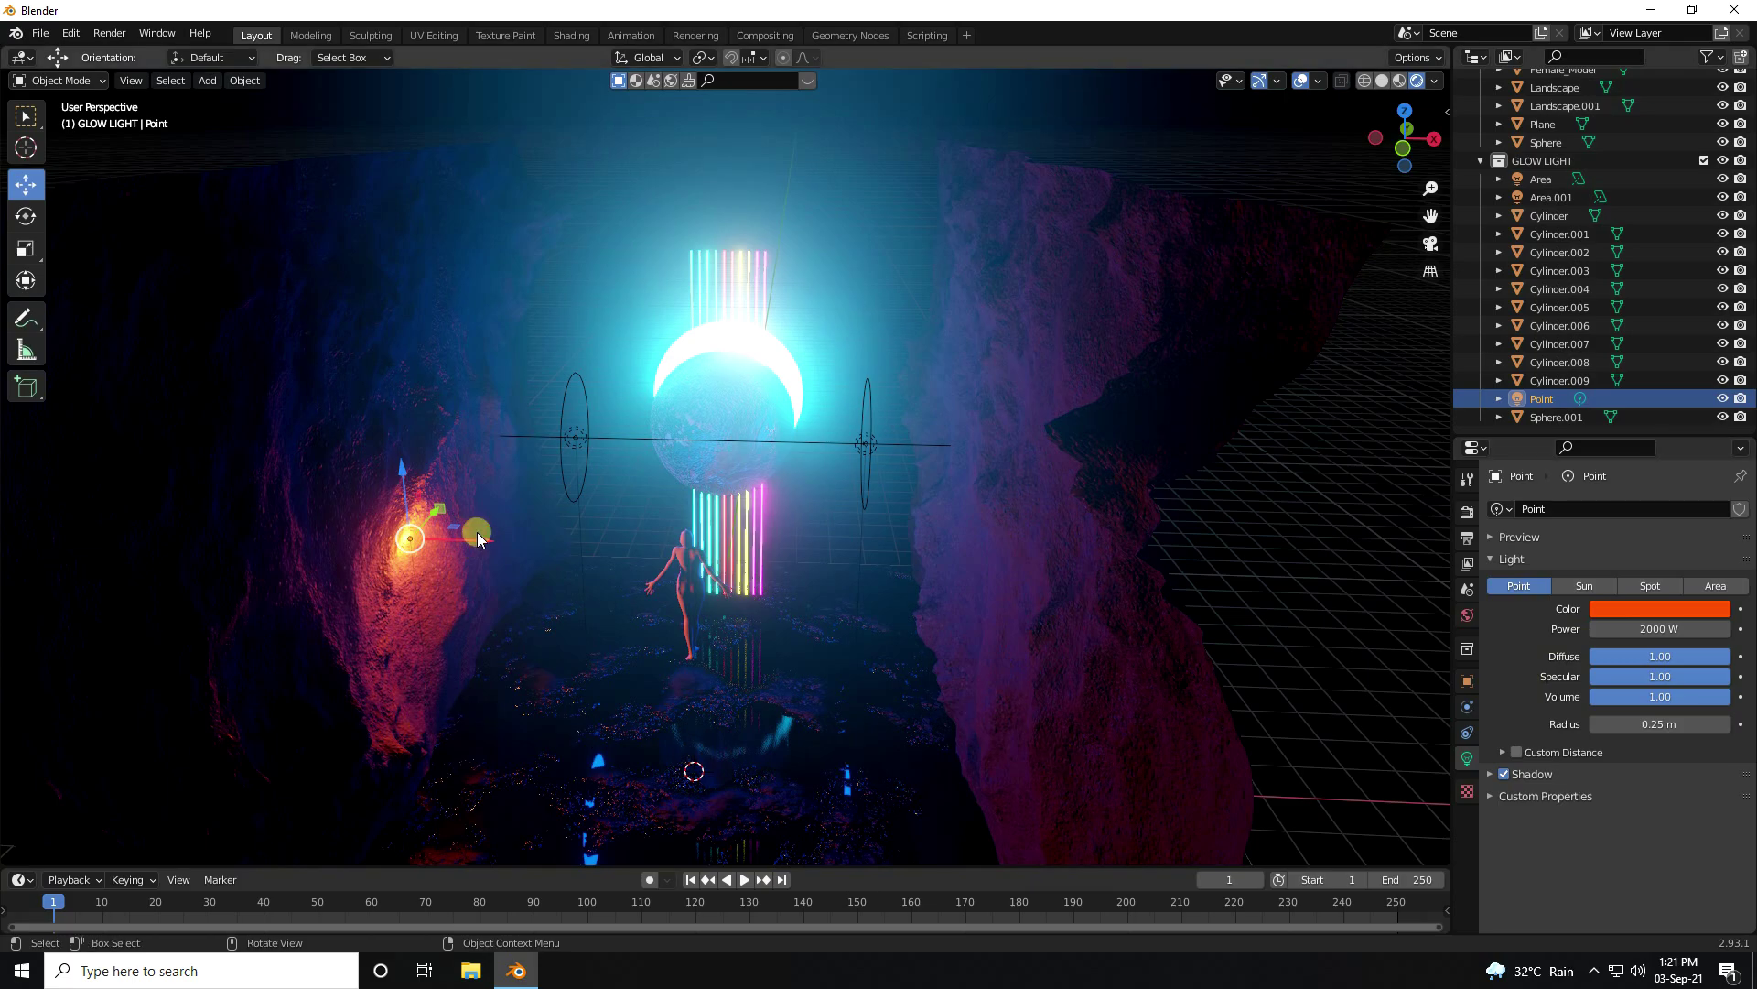
key("KP_0")
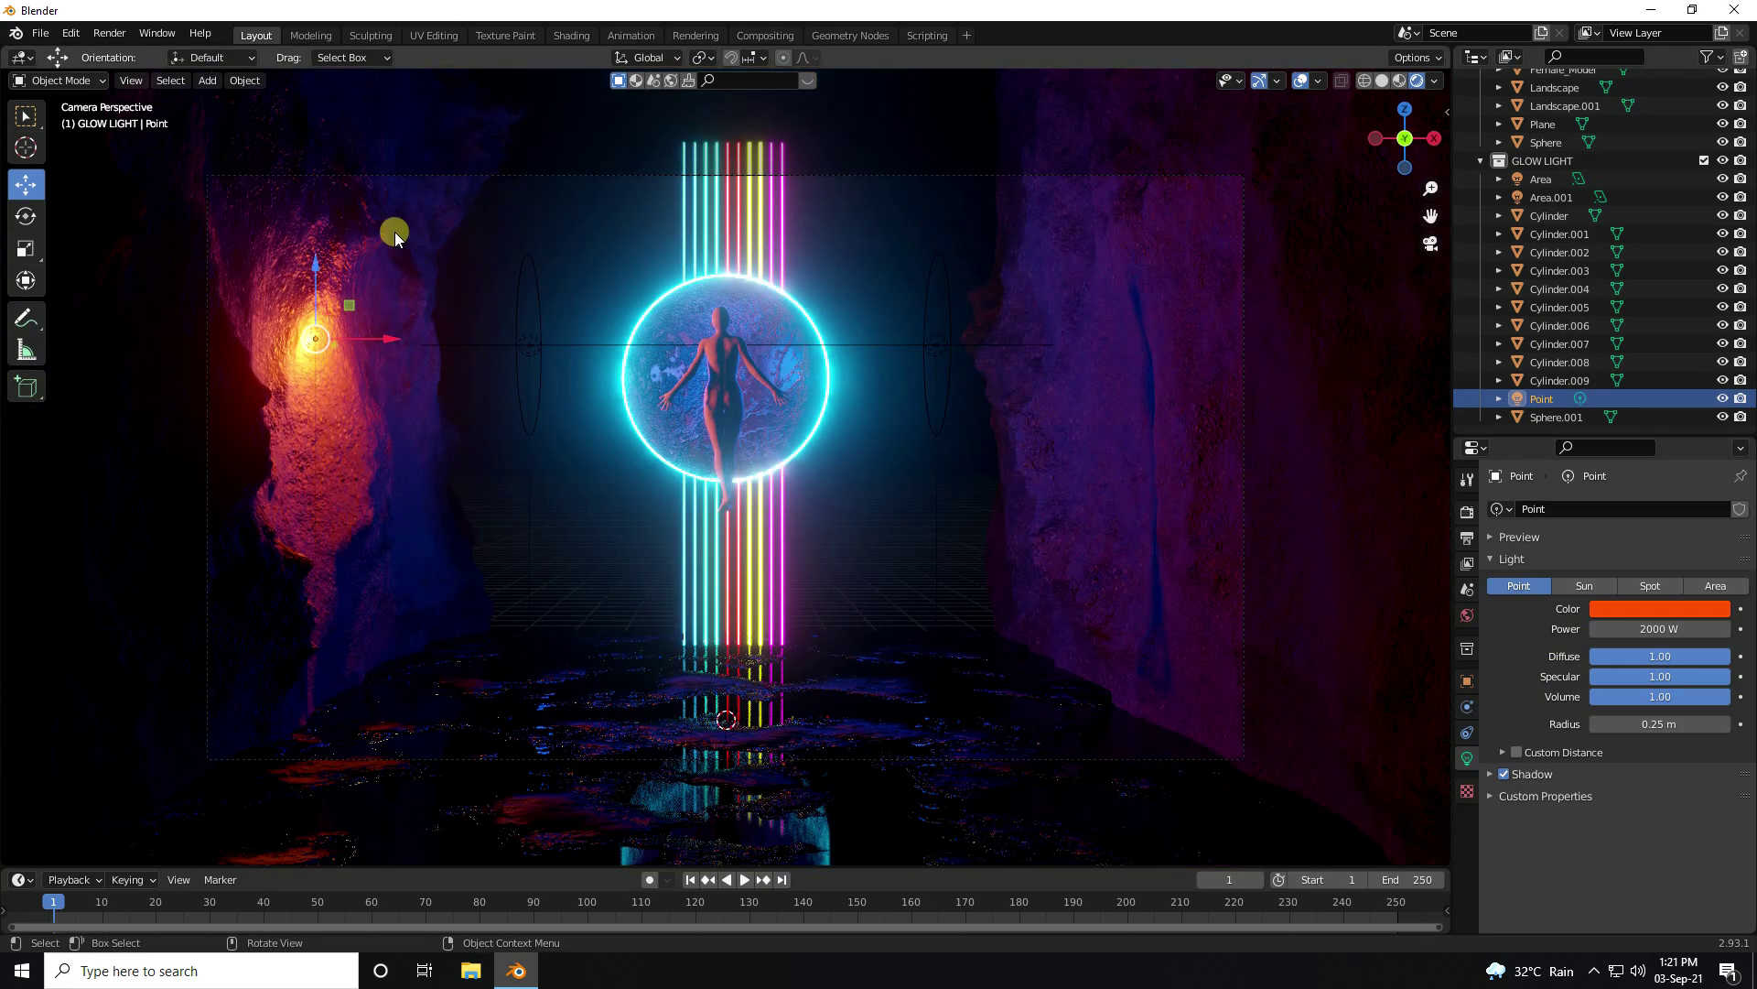
left_click_drag(409, 340, 368, 337)
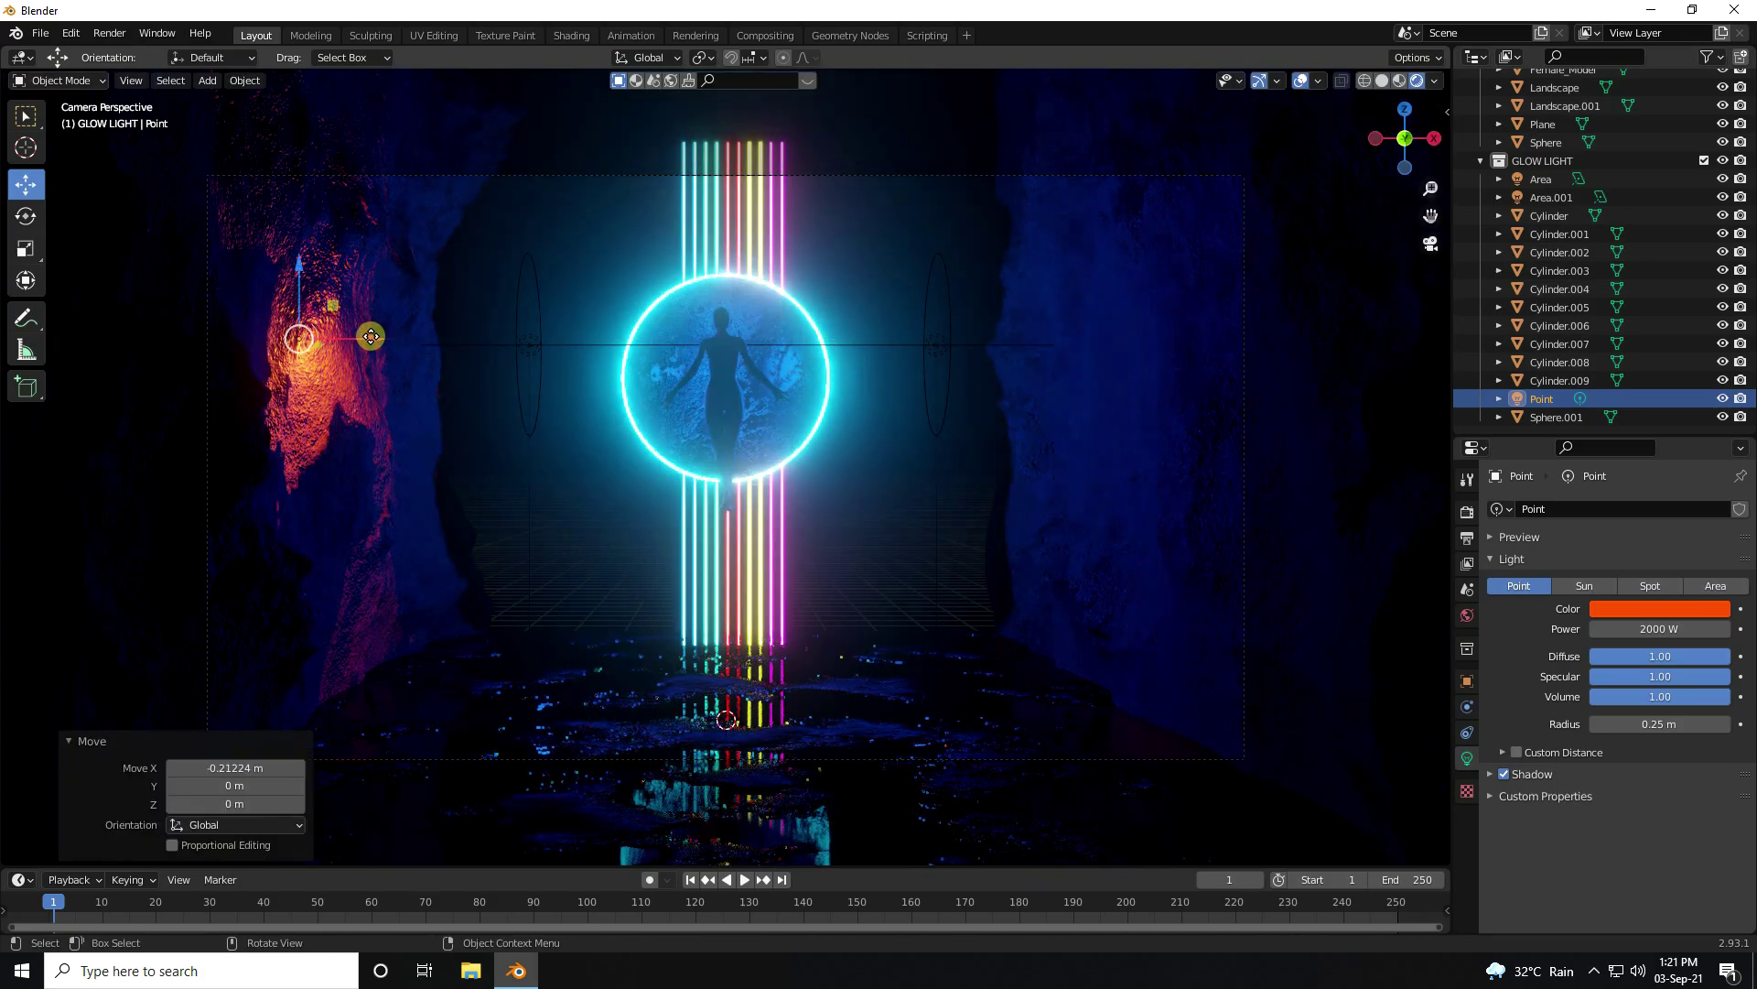
left_click_drag(1632, 723, 1718, 719)
Step: Duplicate the orange point light as Point.001 and place it against the right rock wall
left_click(491, 265)
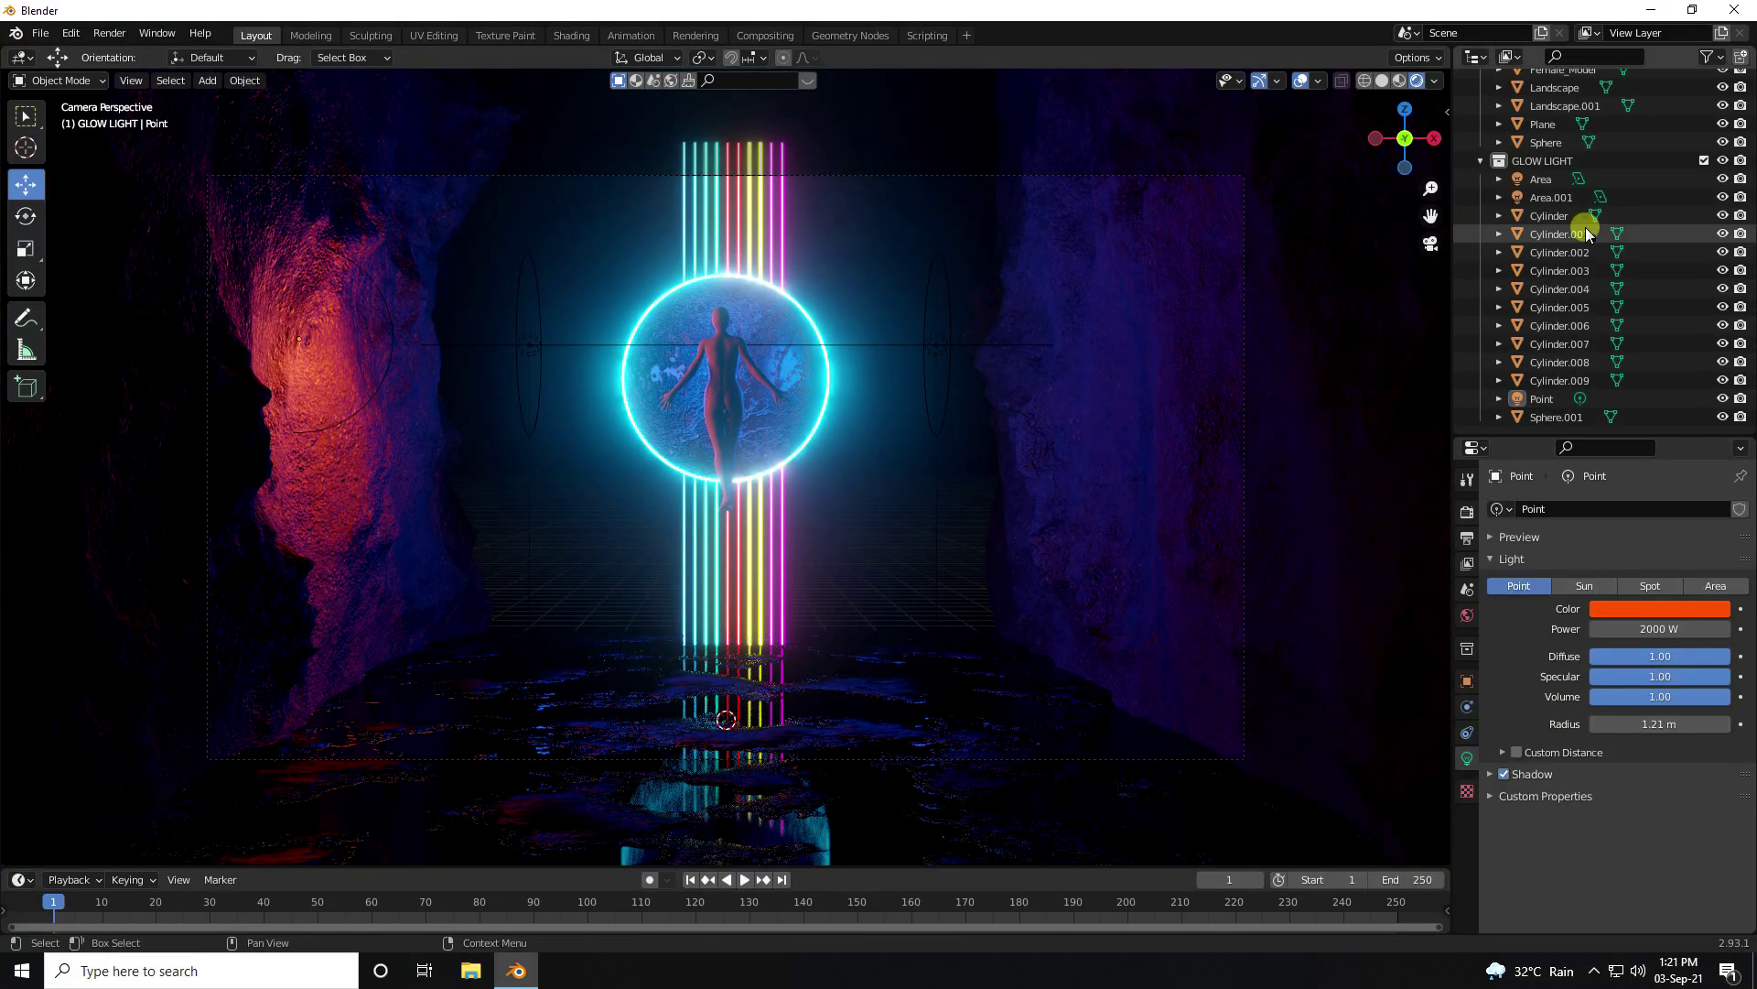
left_click(1485, 396)
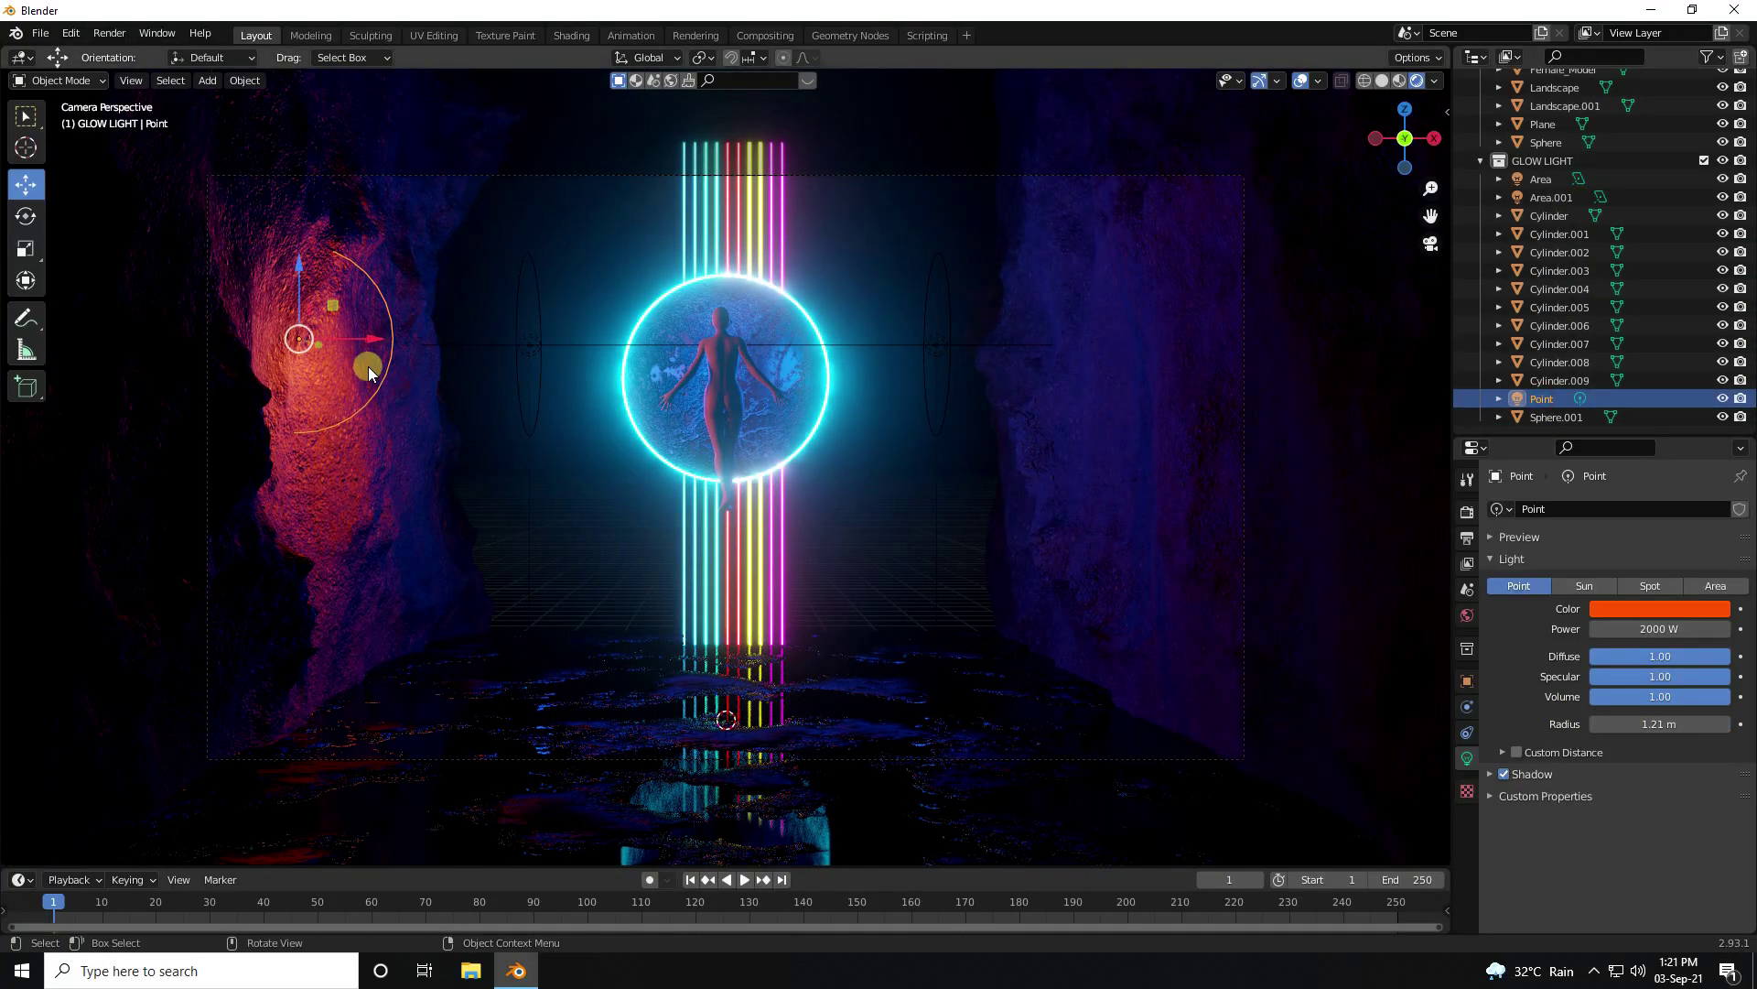
key("ctrl+c")
key("ctrl+v")
key("g")
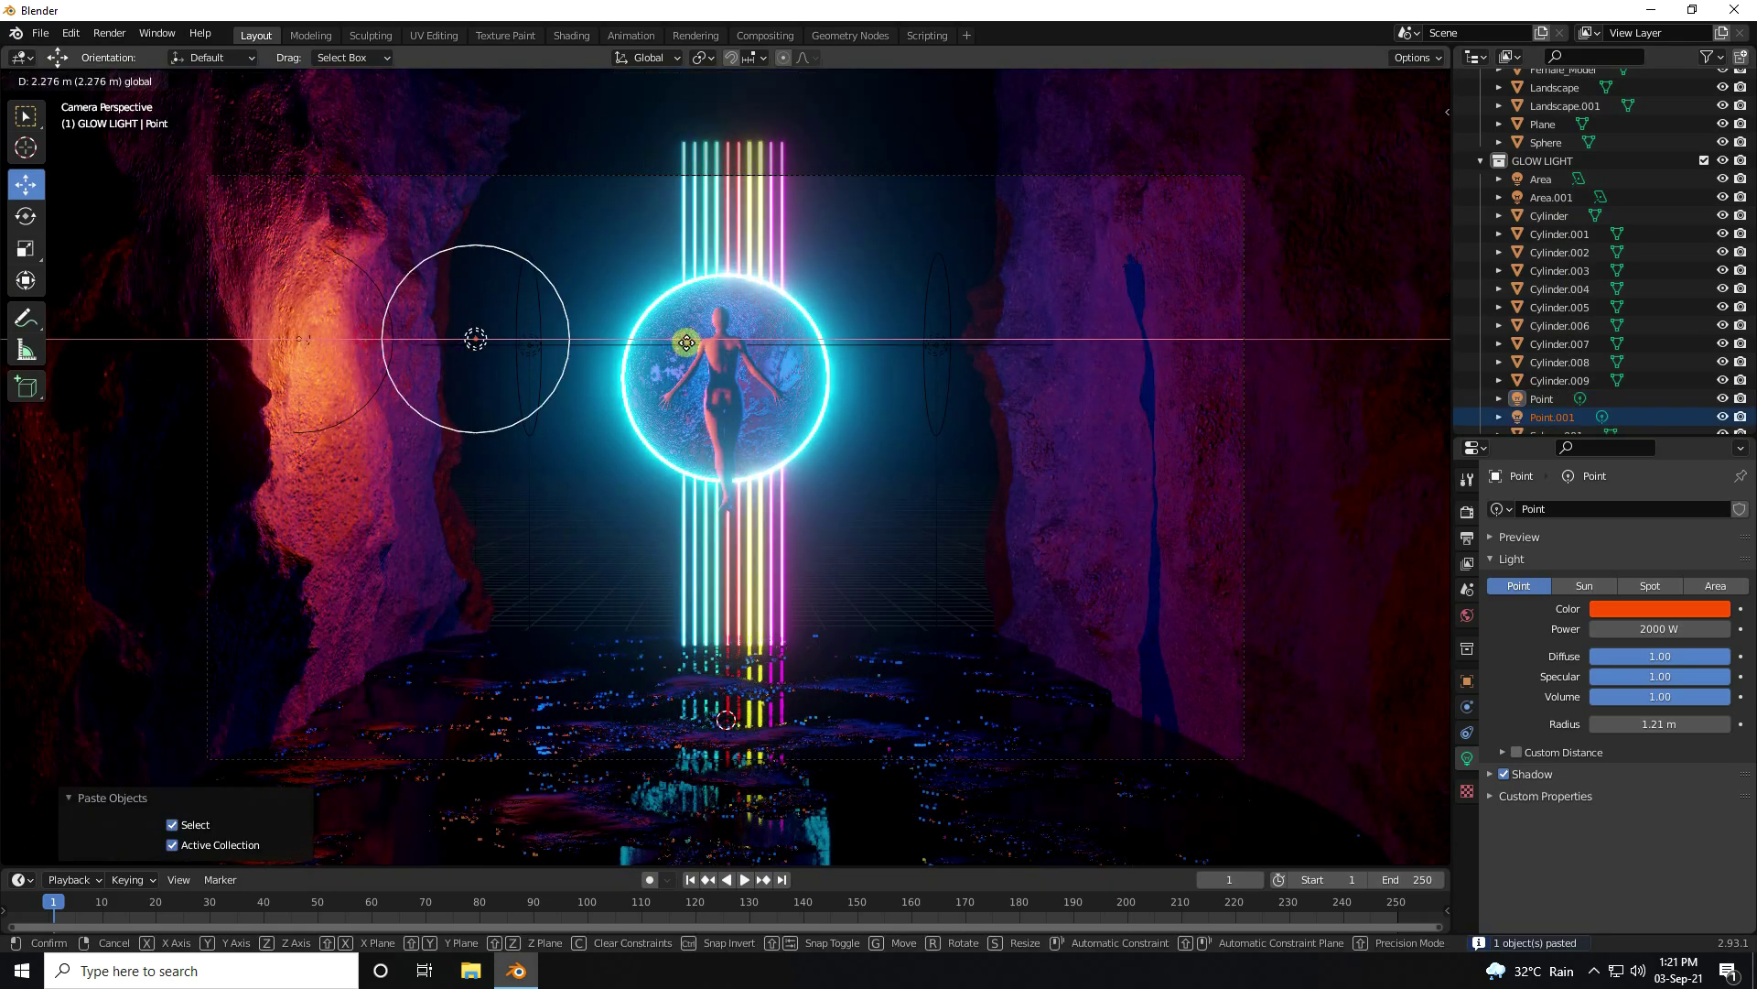
left_click(1218, 373)
key("alt+a")
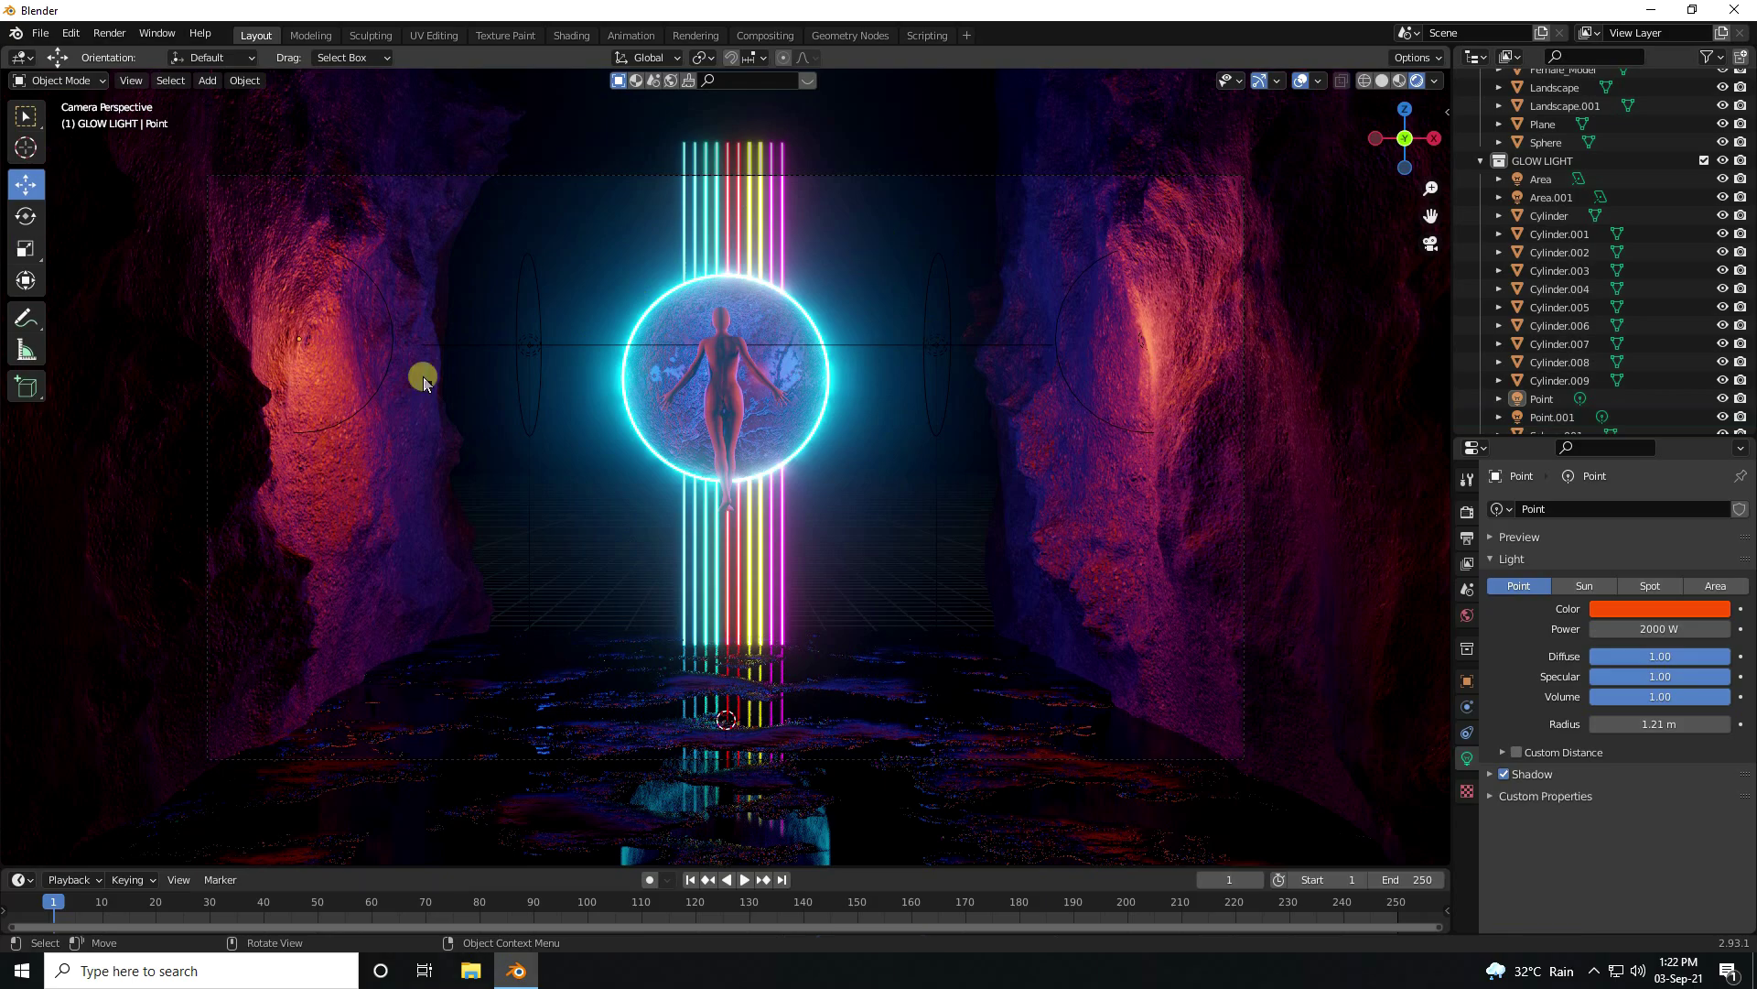
scroll(717, 688, "down", 1)
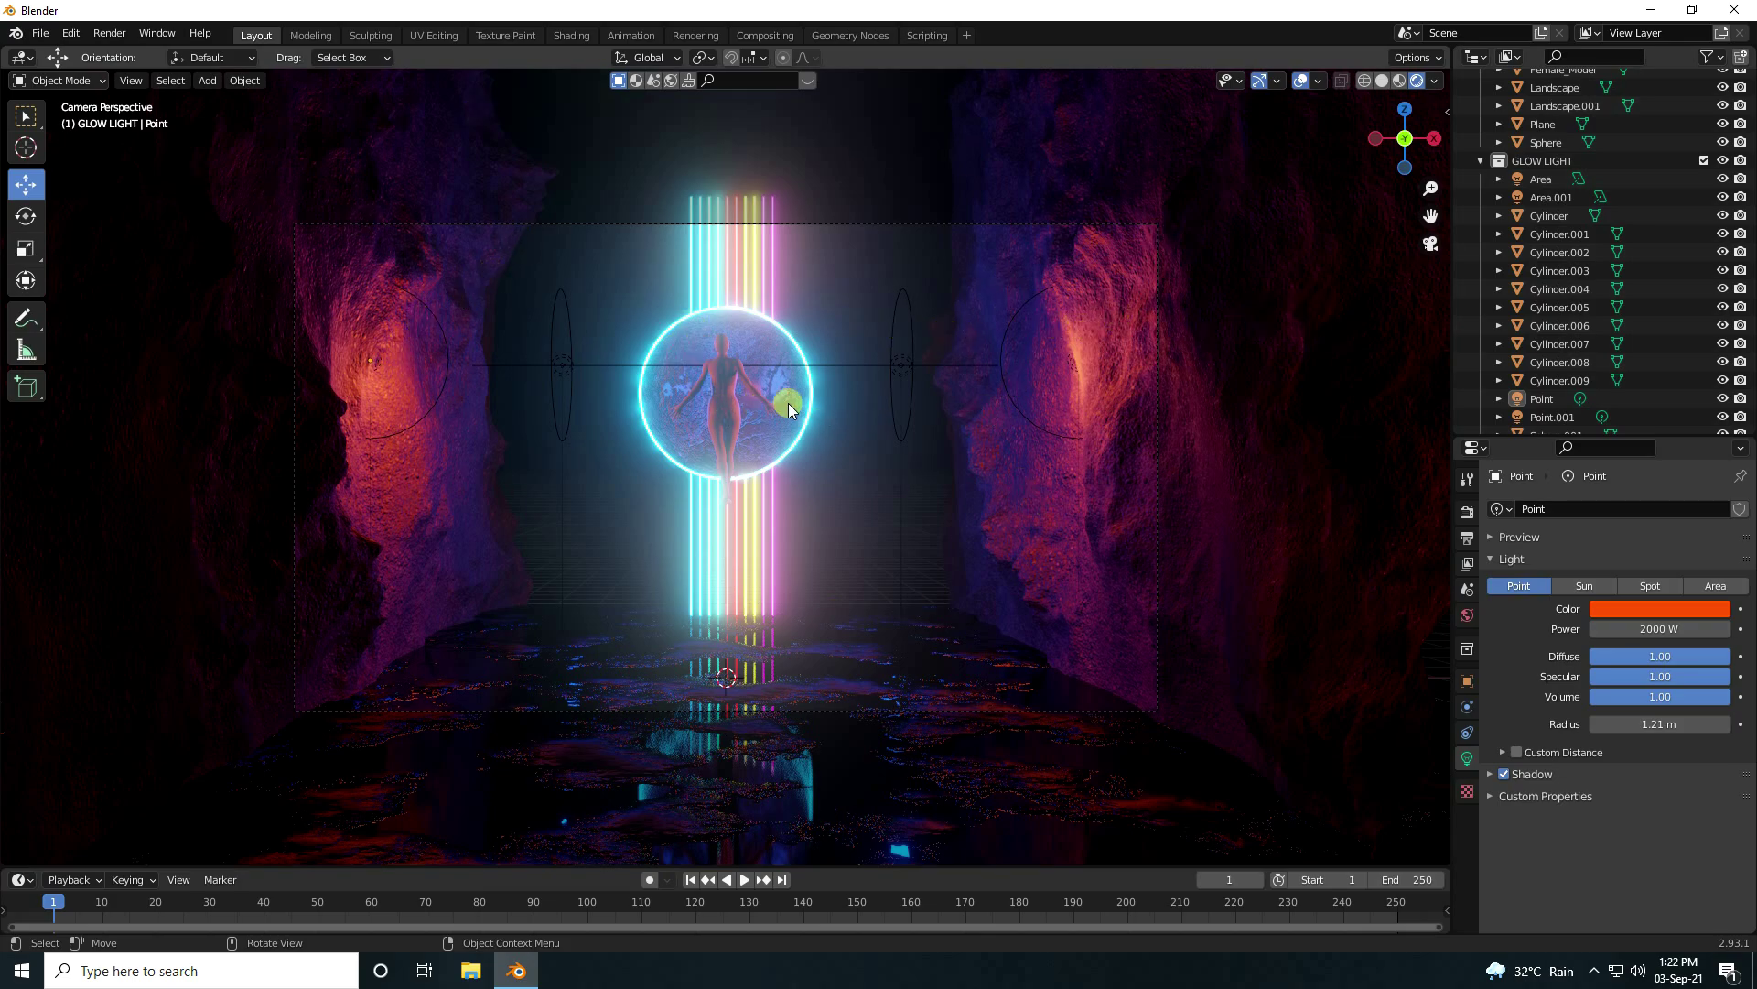
scroll(788, 403, "up", 2)
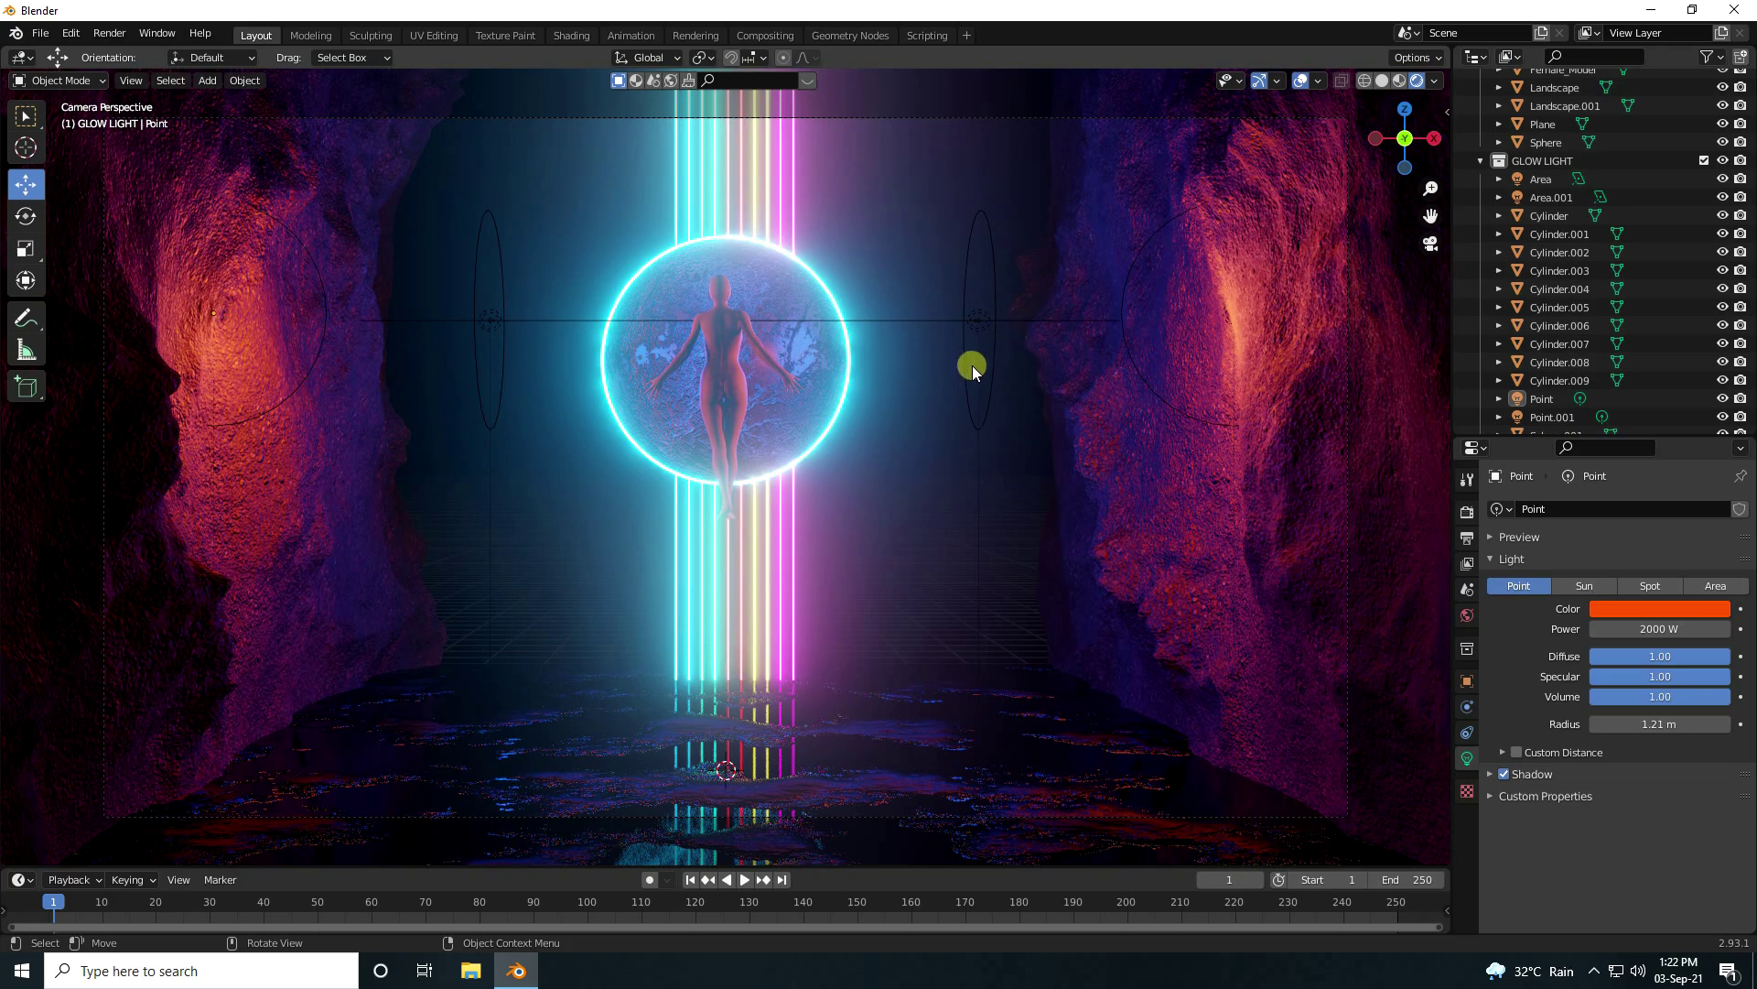
Step: Set the power of both the right (Area.001) and left (Area) disk lights to 1500 W
left_click(972, 365)
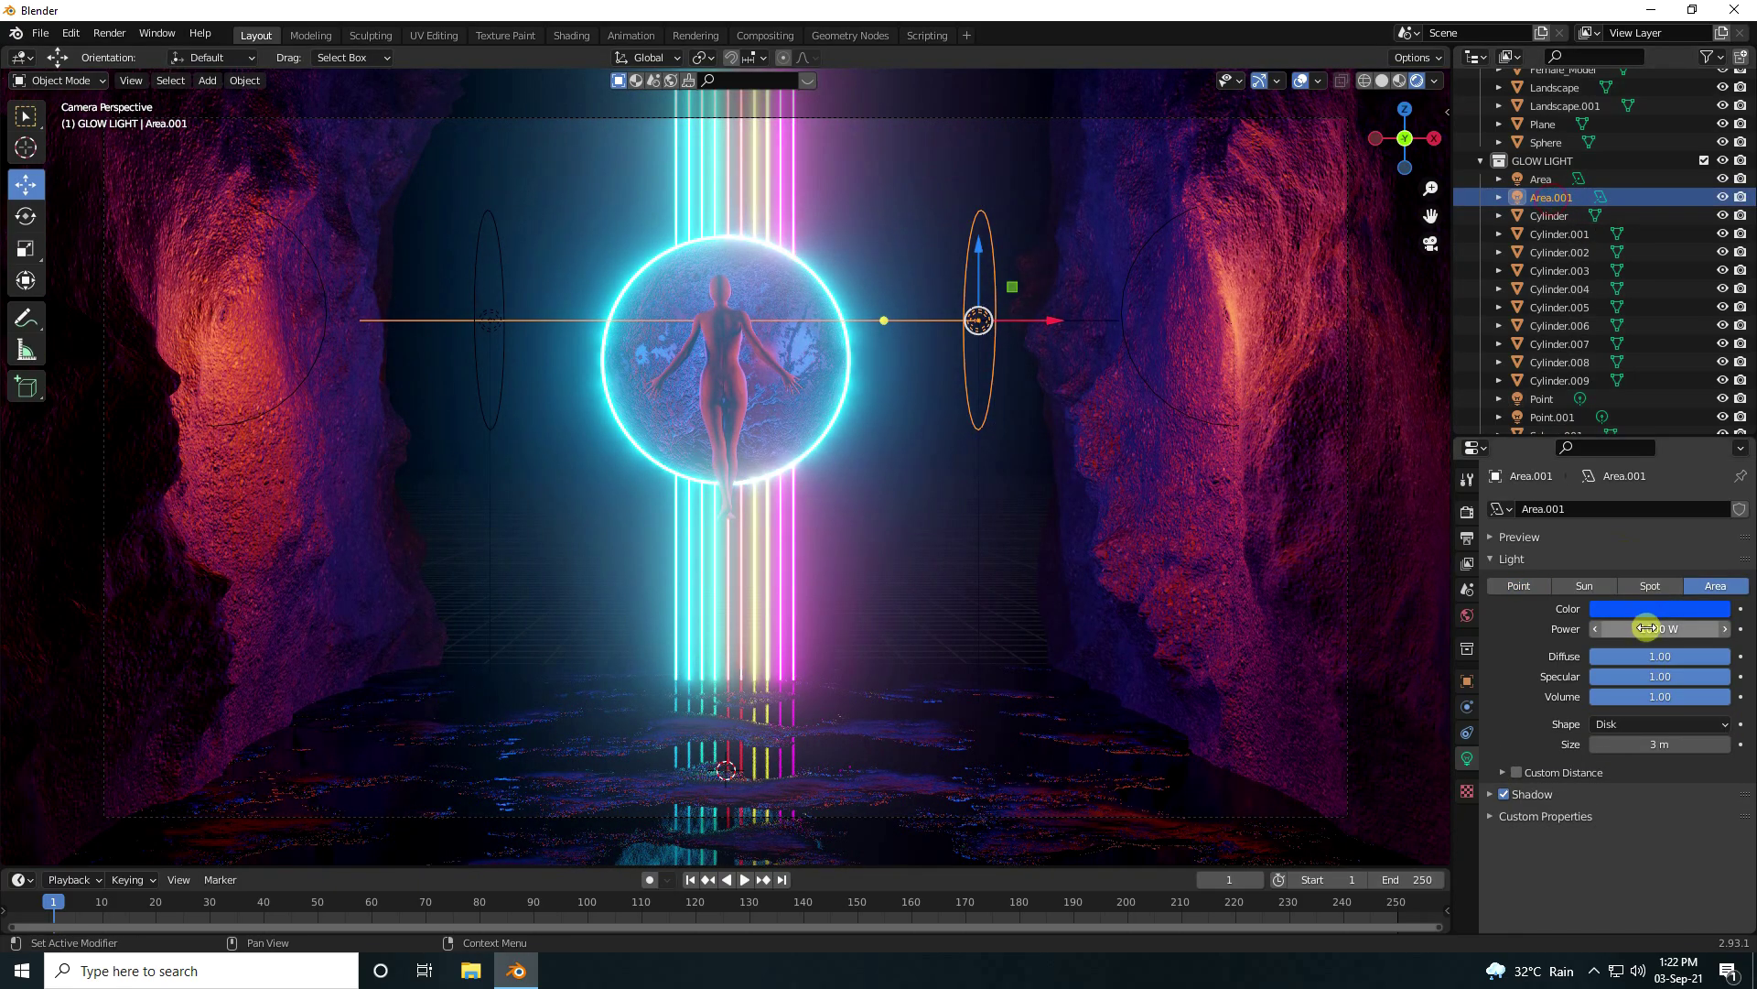
left_click(1646, 628)
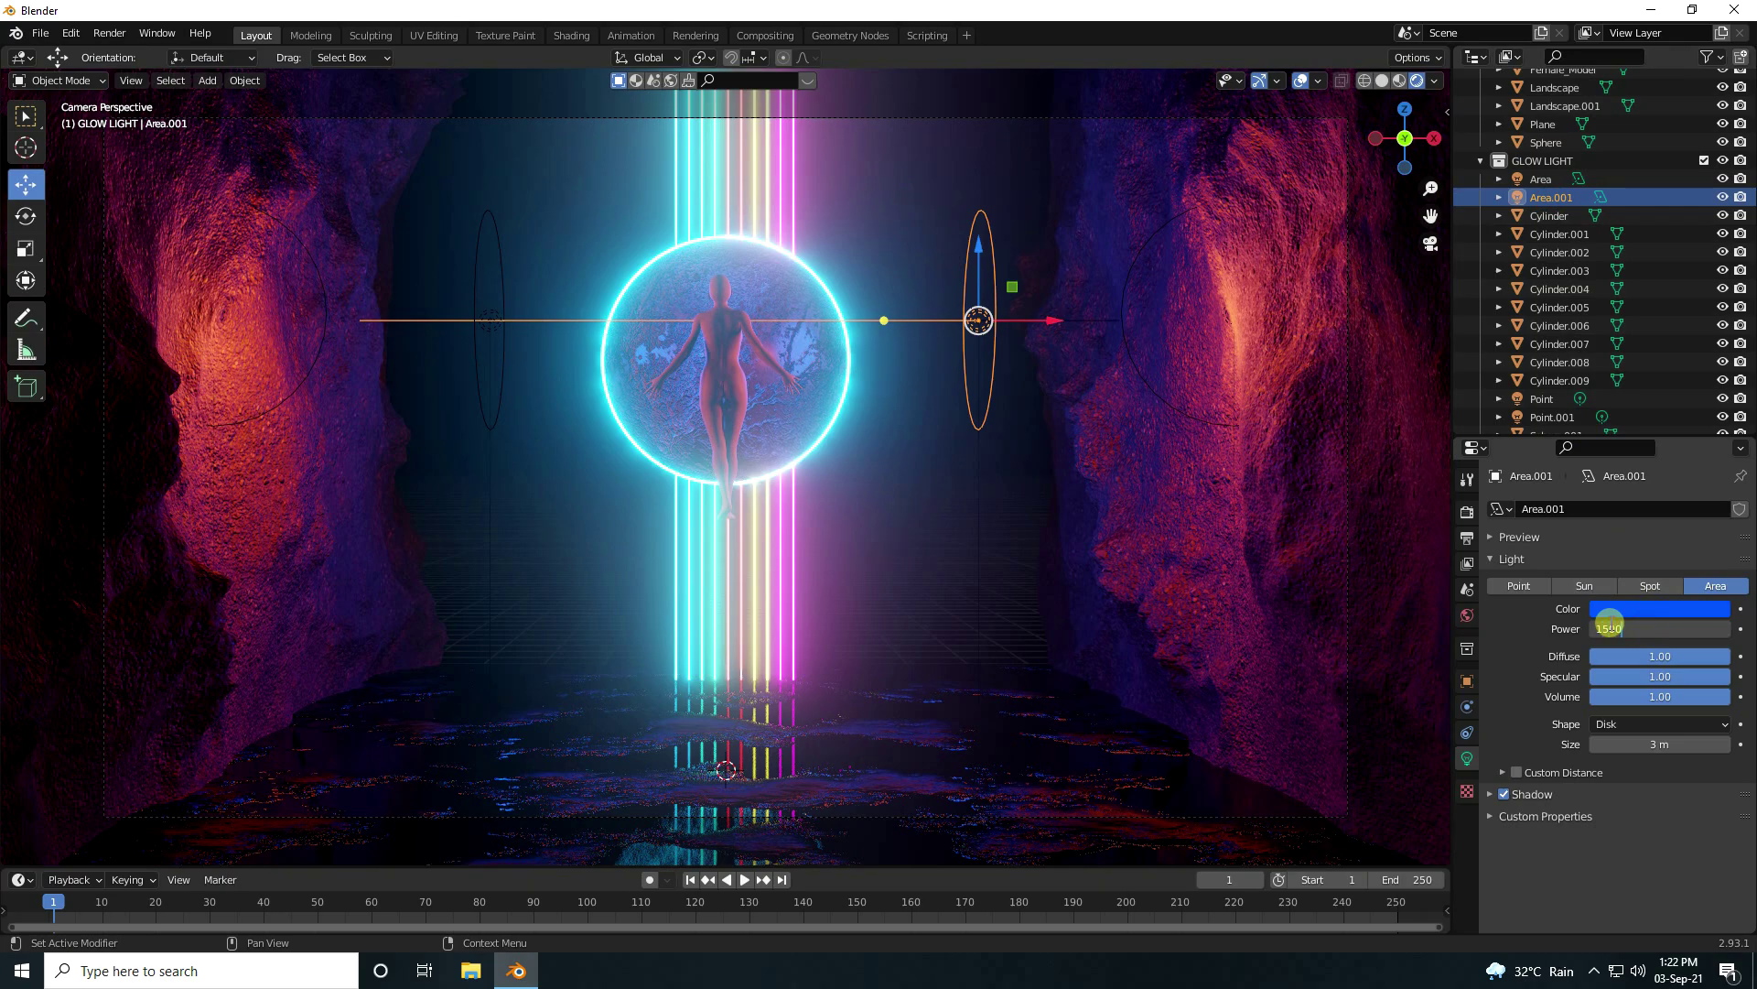
key("Return")
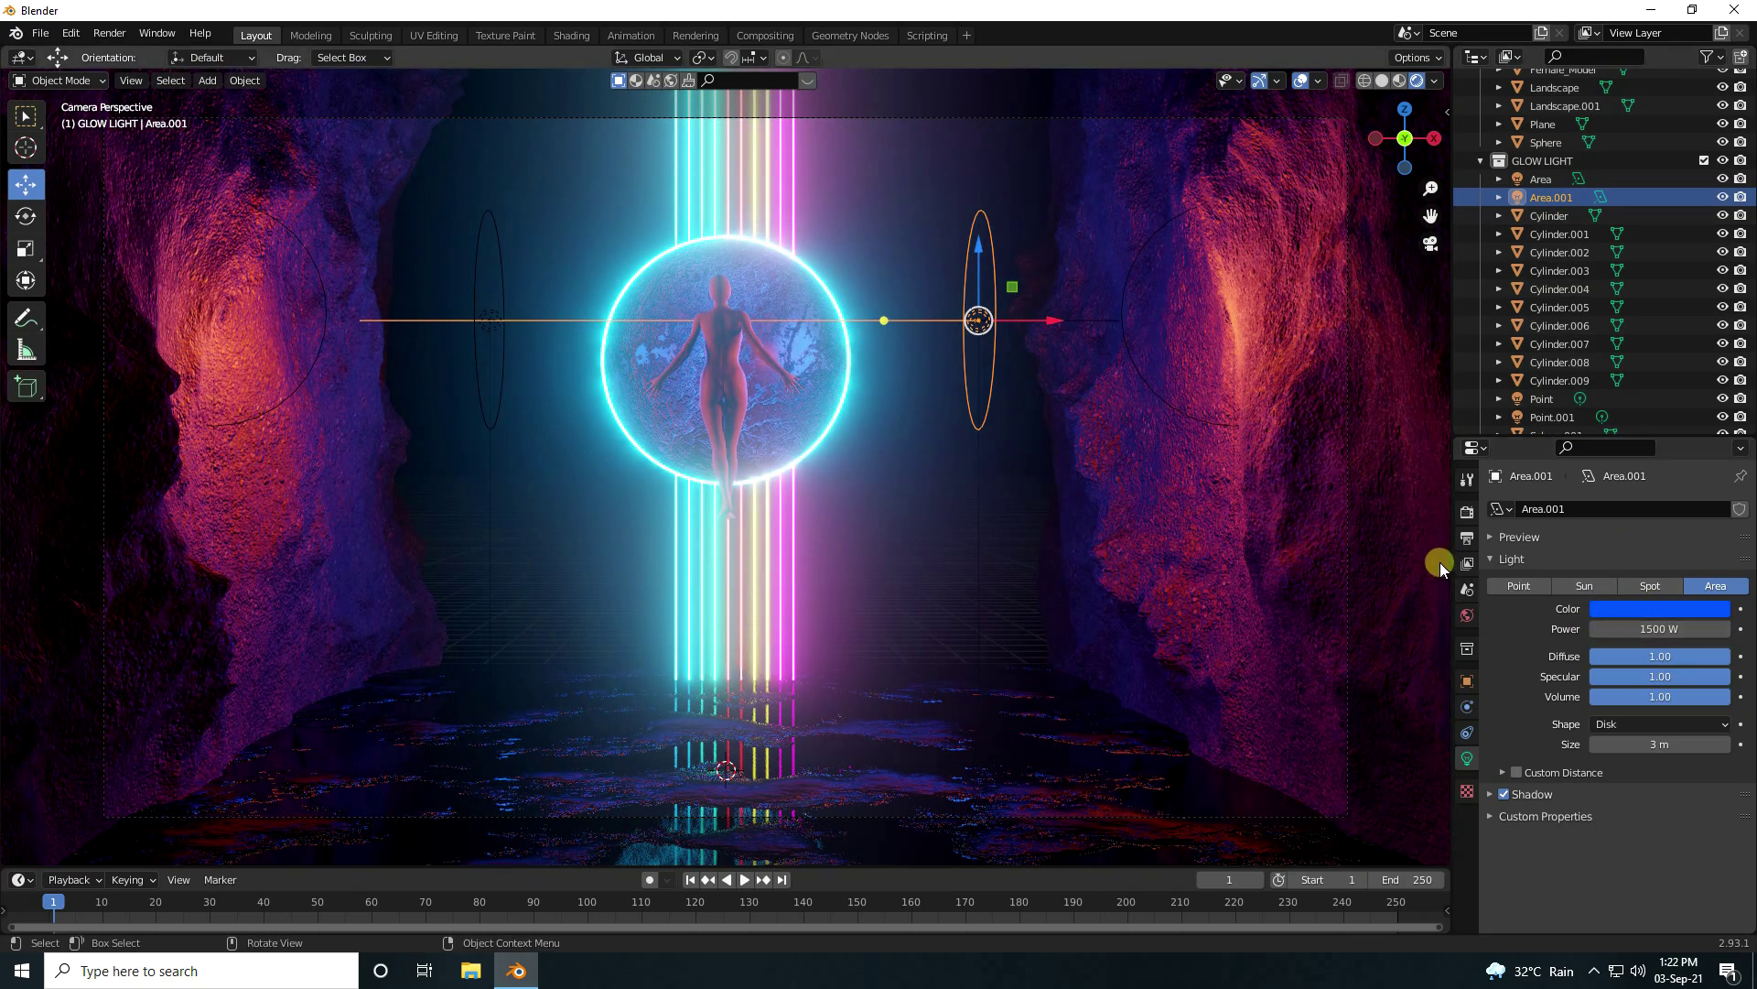
left_click(509, 391)
left_click(1657, 631)
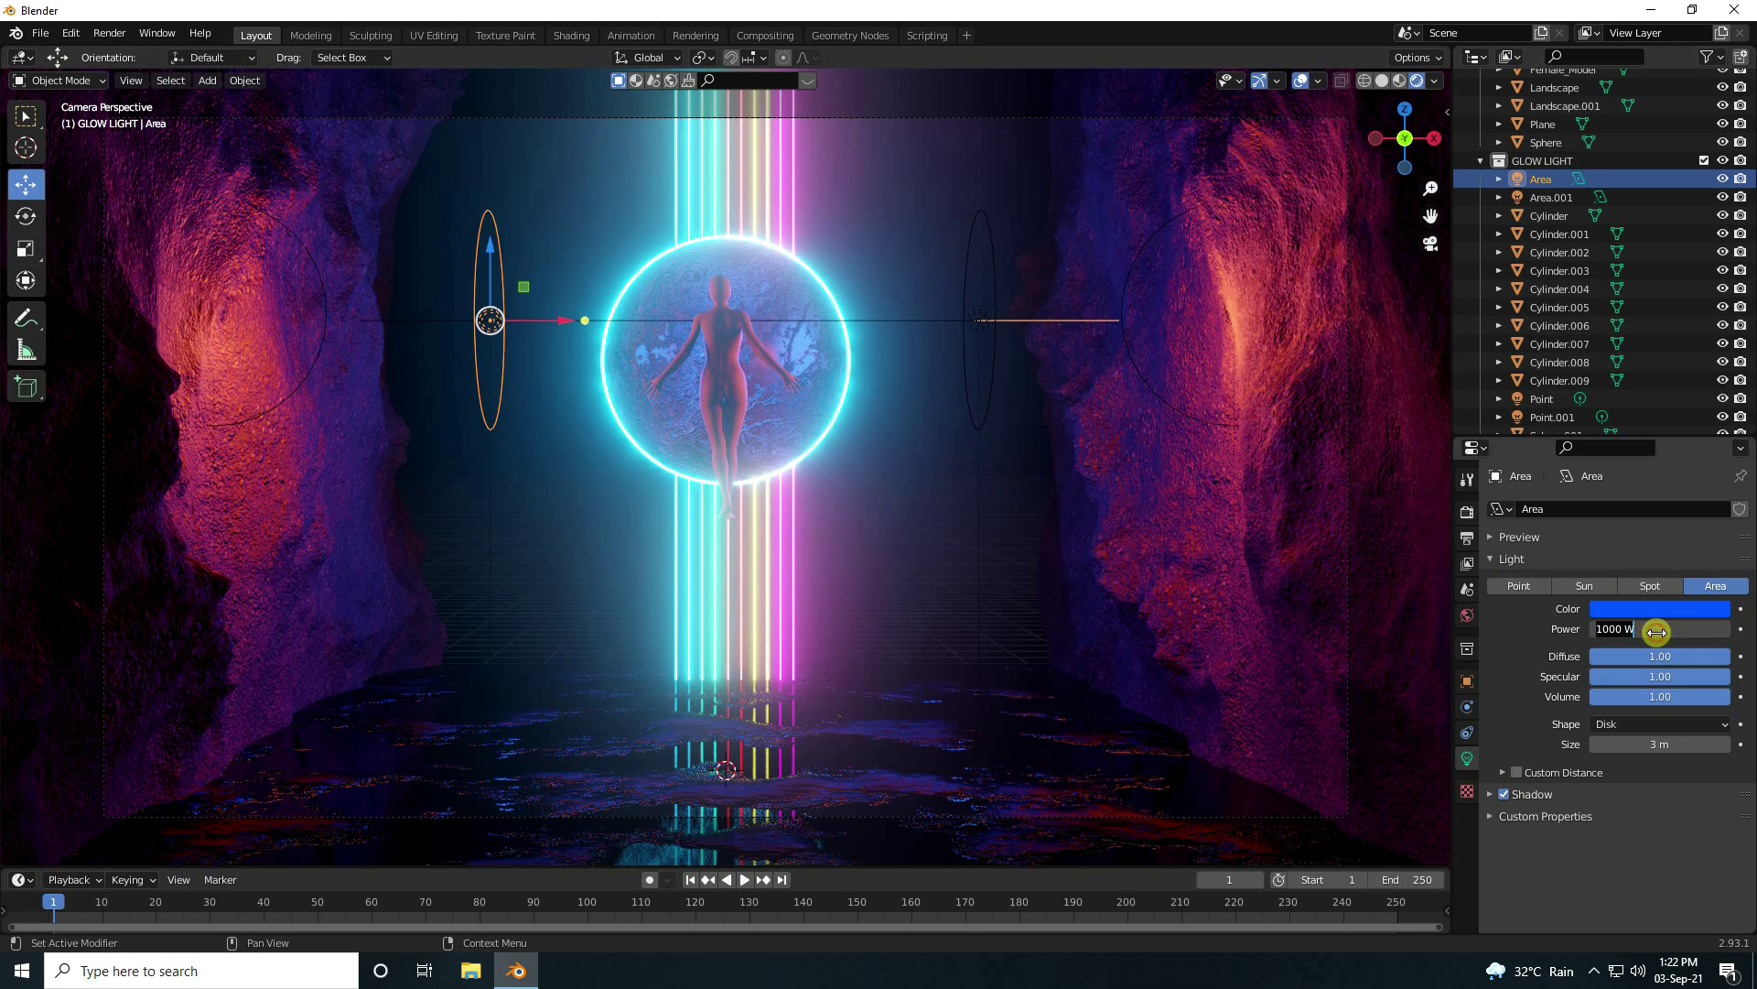
type("1500")
key("Return")
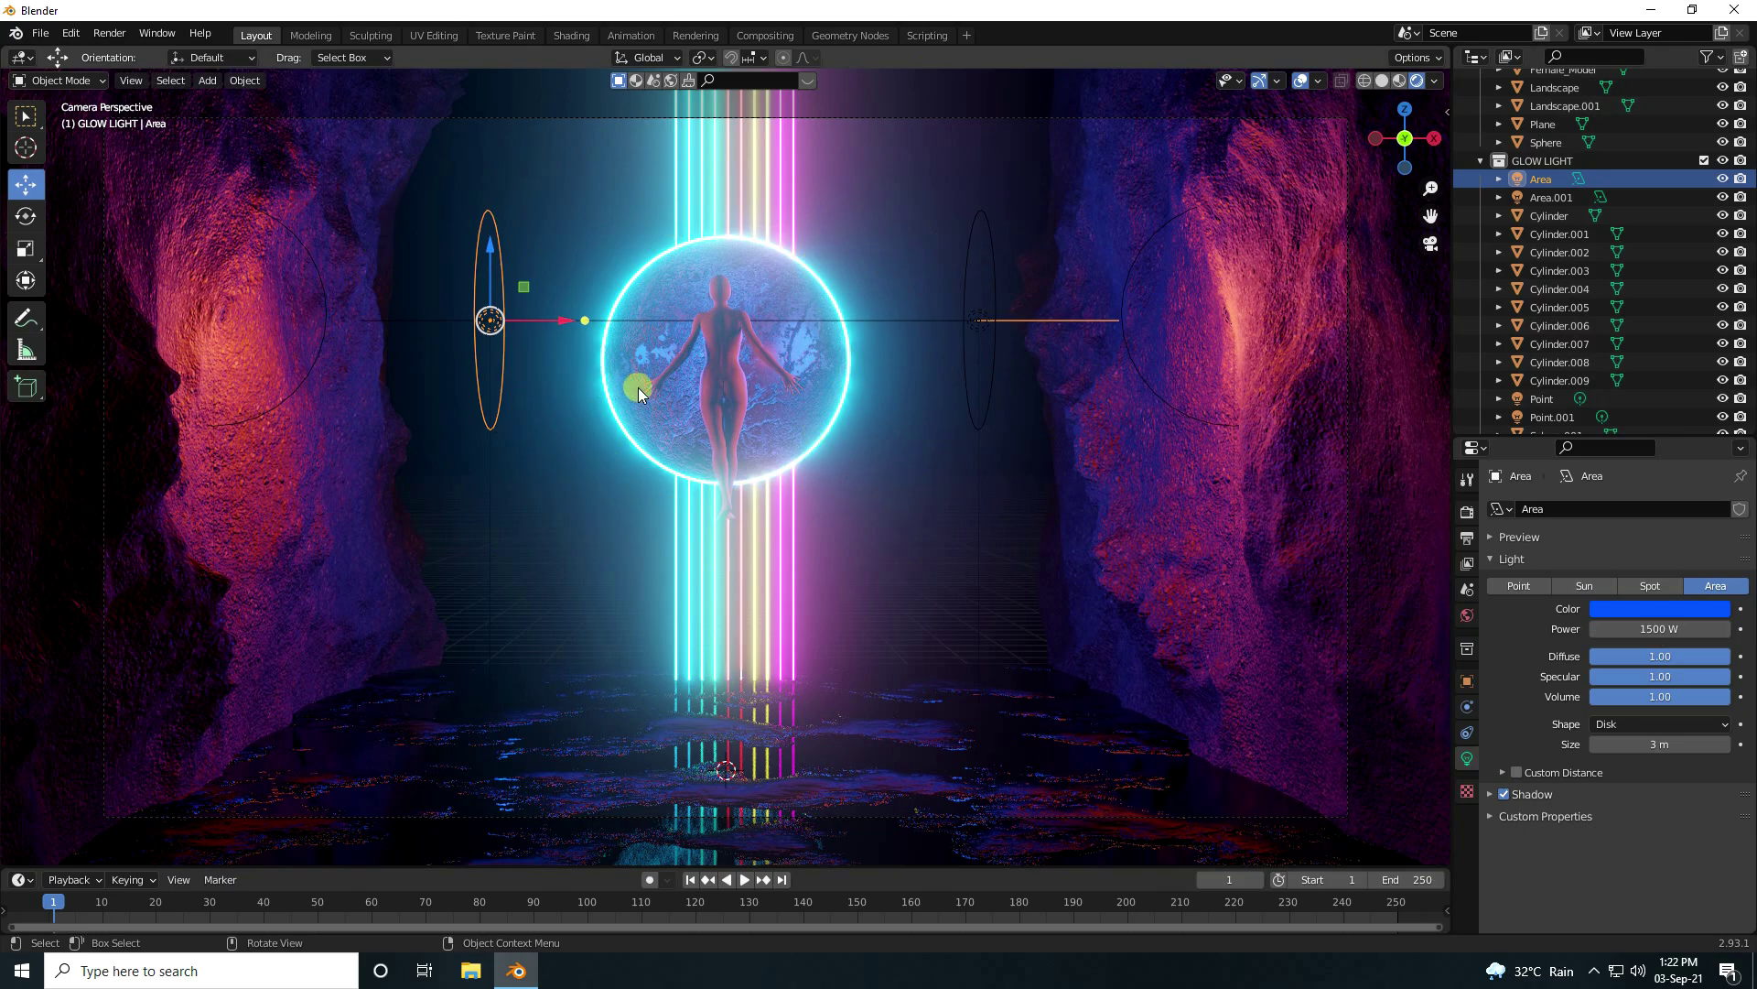
Step: Set Eevee sampling to 1024 render samples and 512 viewport samples
left_click(1468, 512)
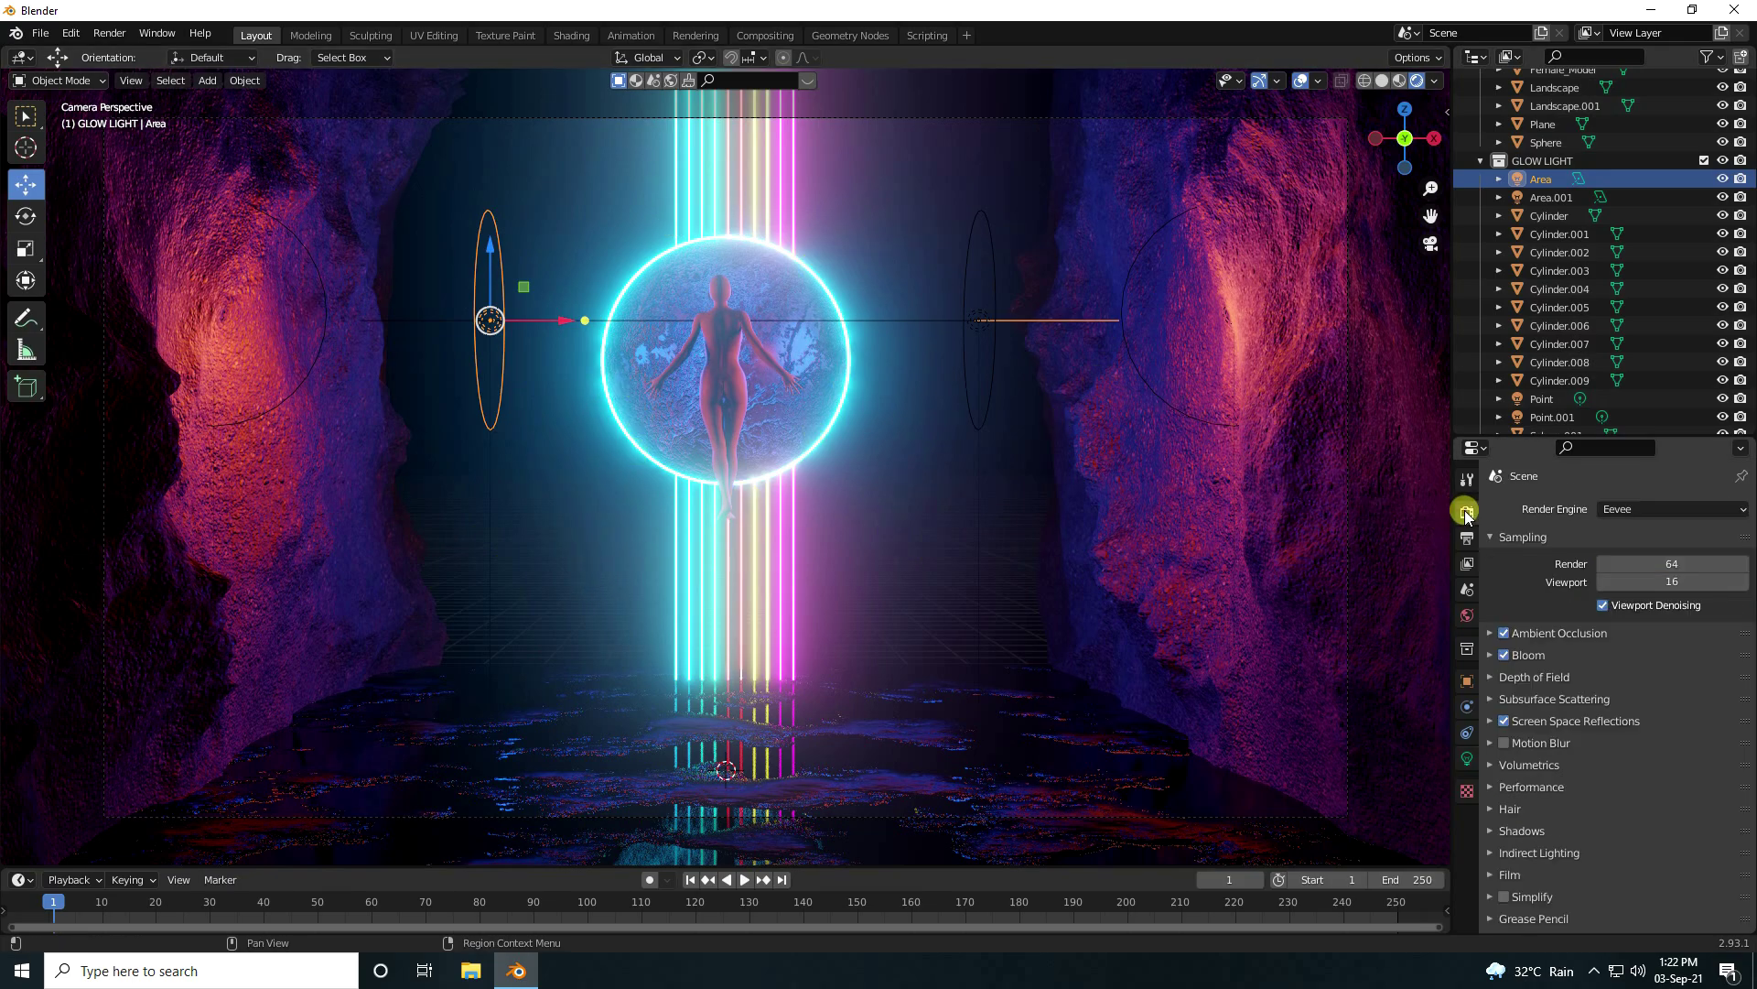
left_click(1669, 563)
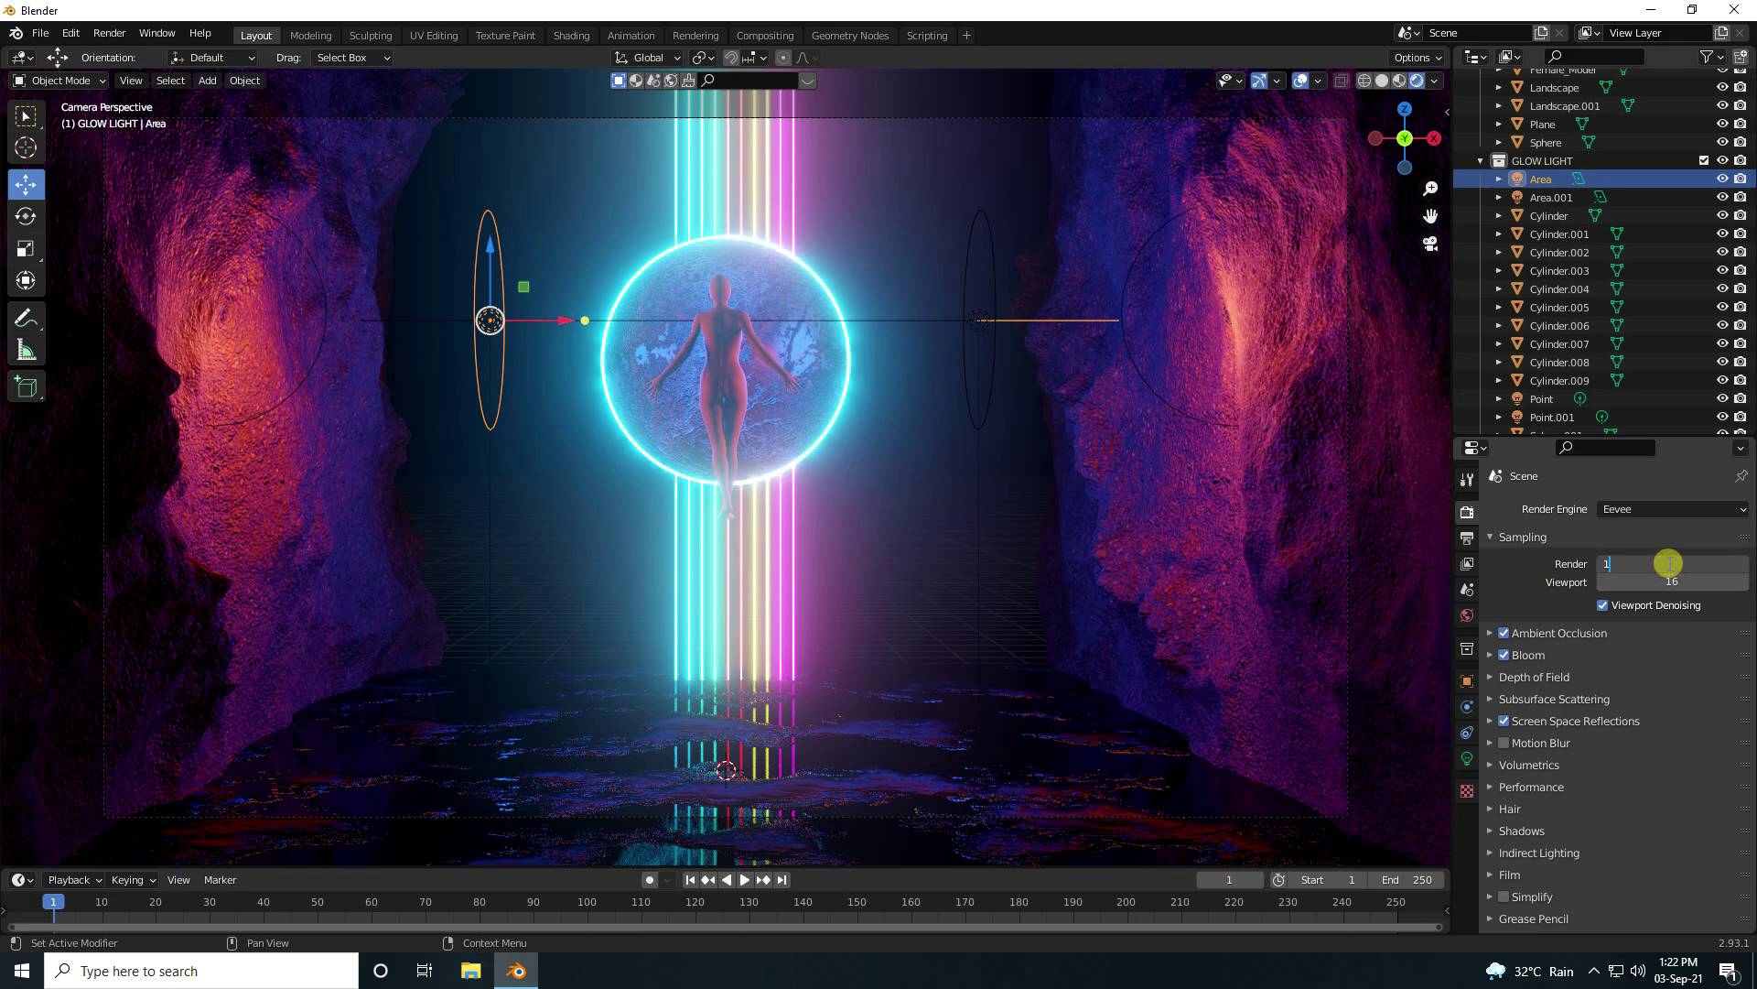
type("1024")
key("Tab")
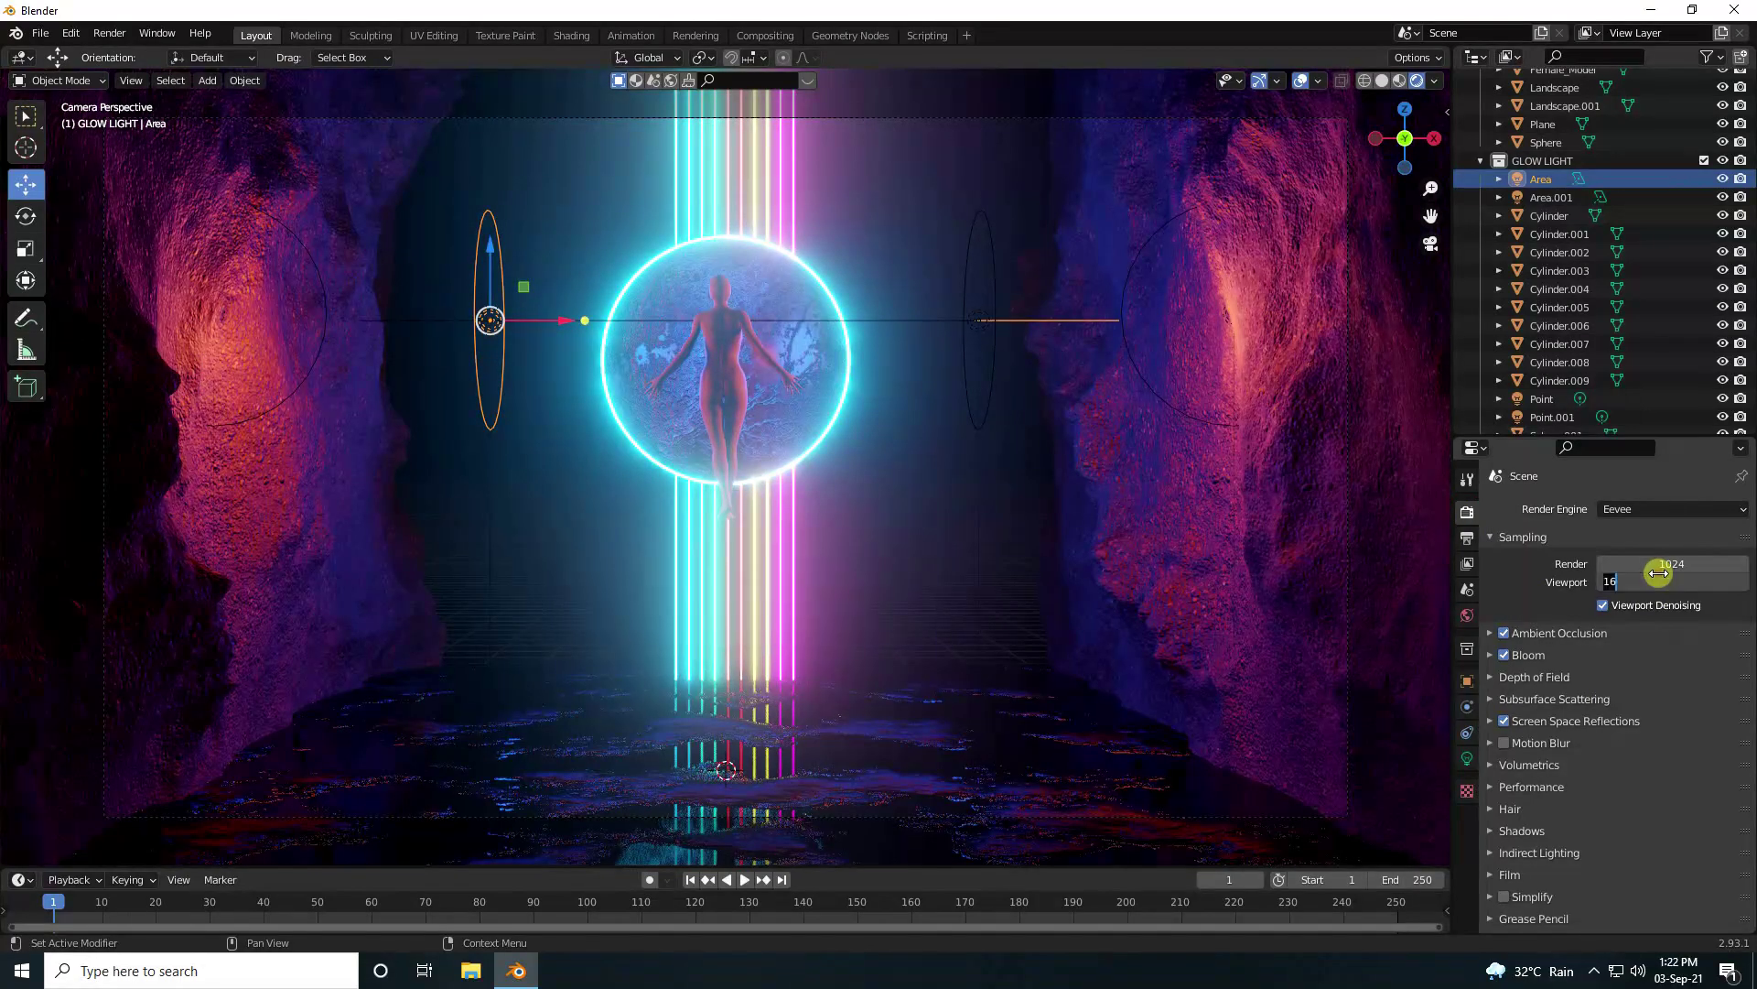
type("512")
key("Return")
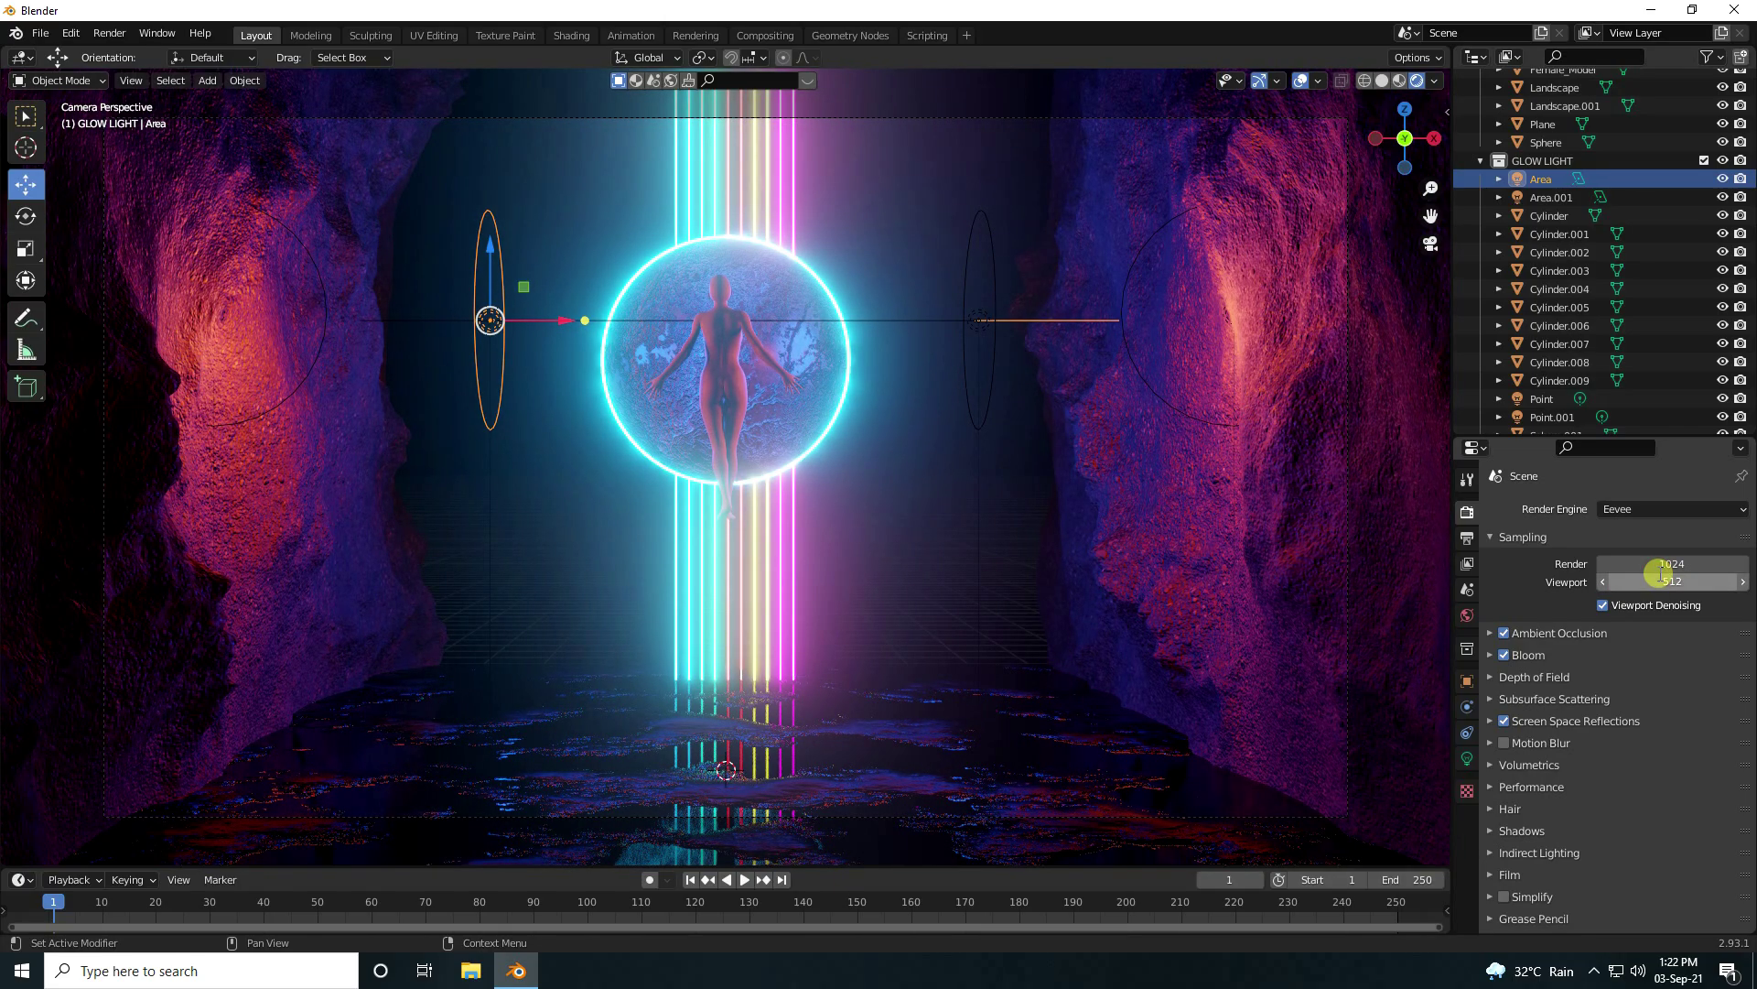
scroll(1503, 726, "down", 1)
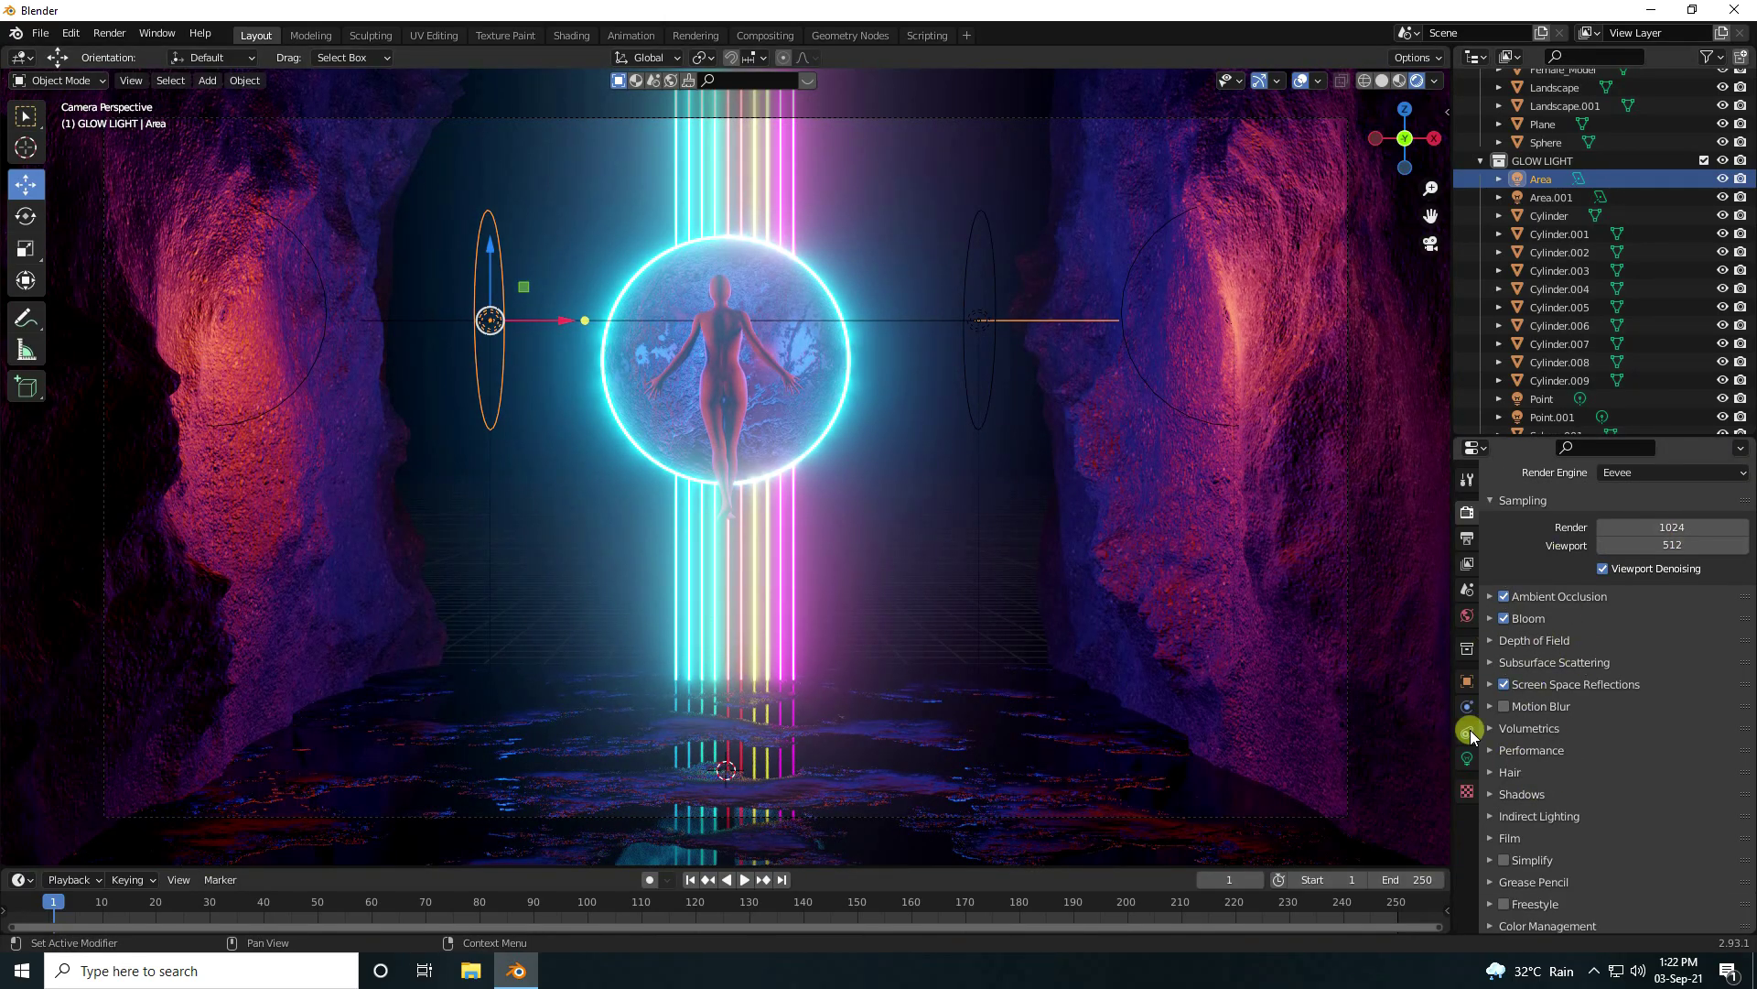